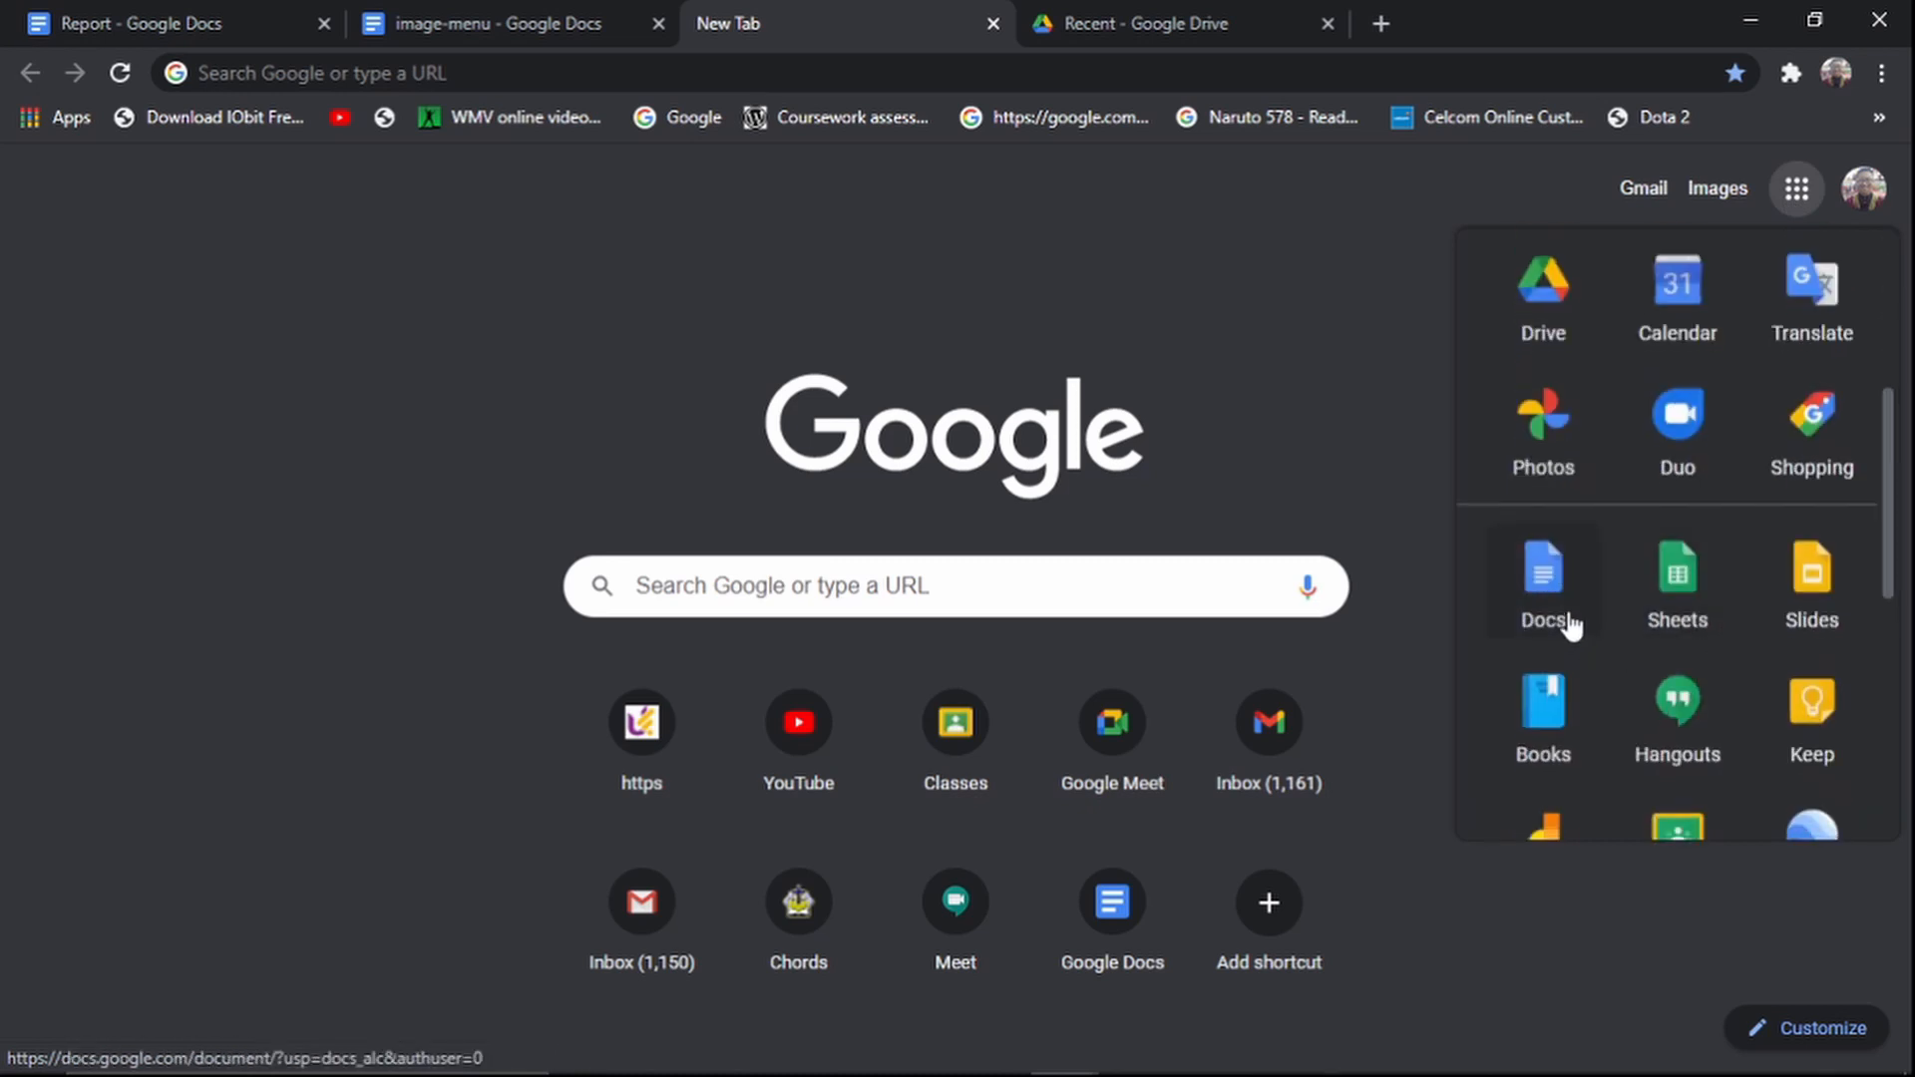
Step: Open Google Docs and browse the full template gallery through its resume, letter, personal and work templates
click(1567, 616)
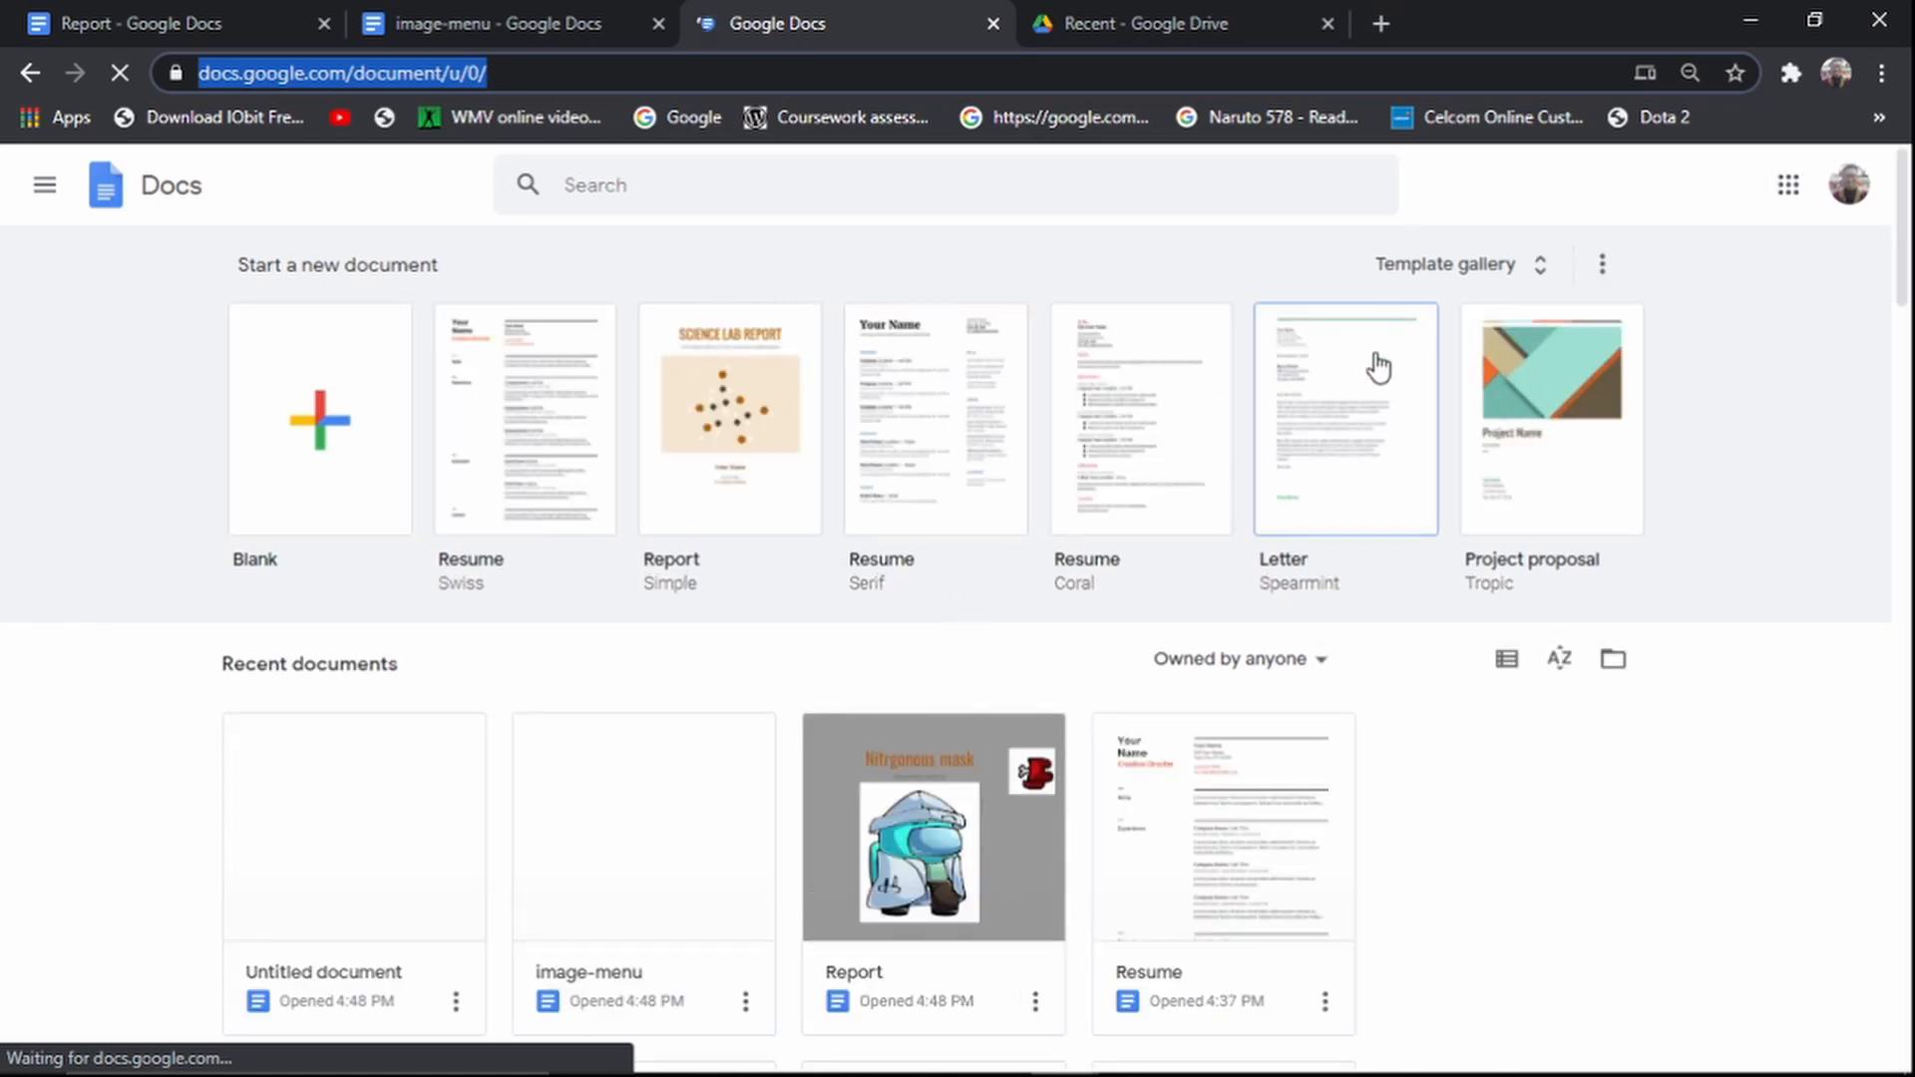
click(1488, 280)
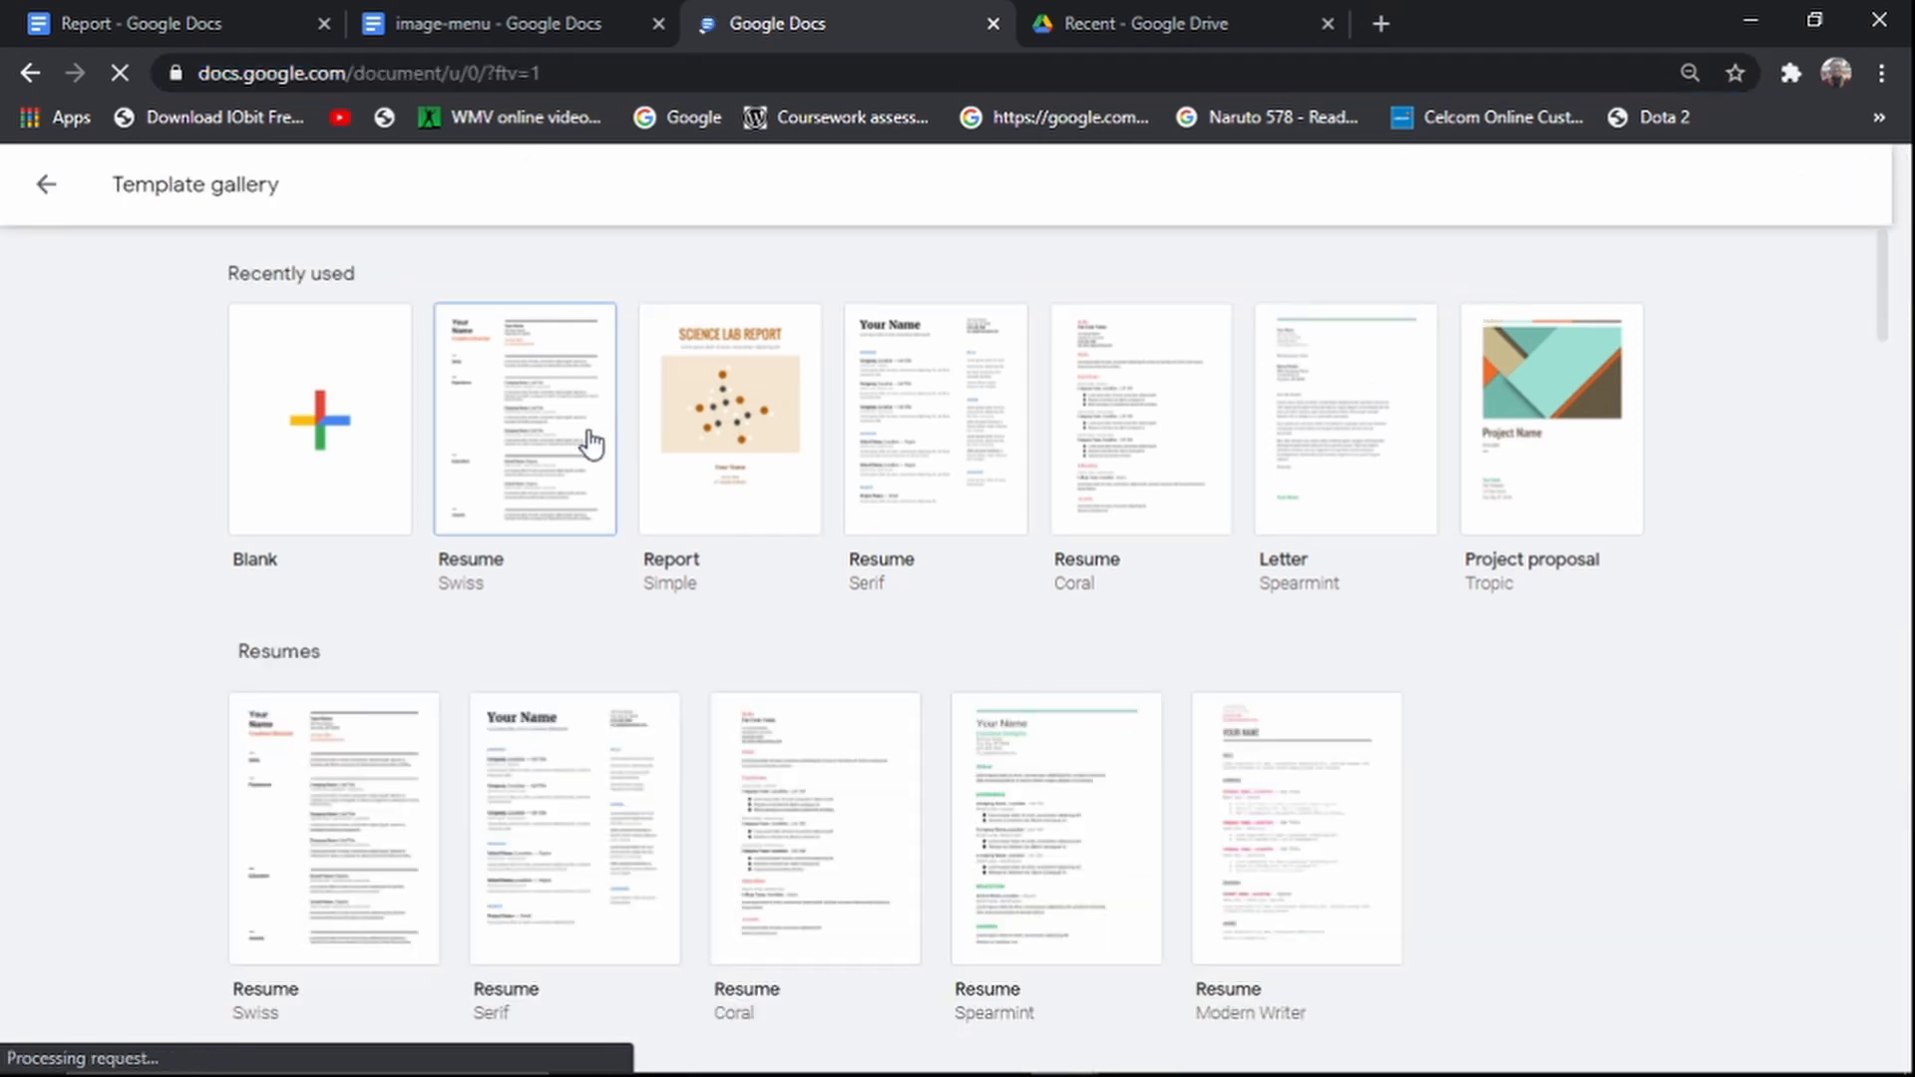
scroll(1187, 698, down, 4)
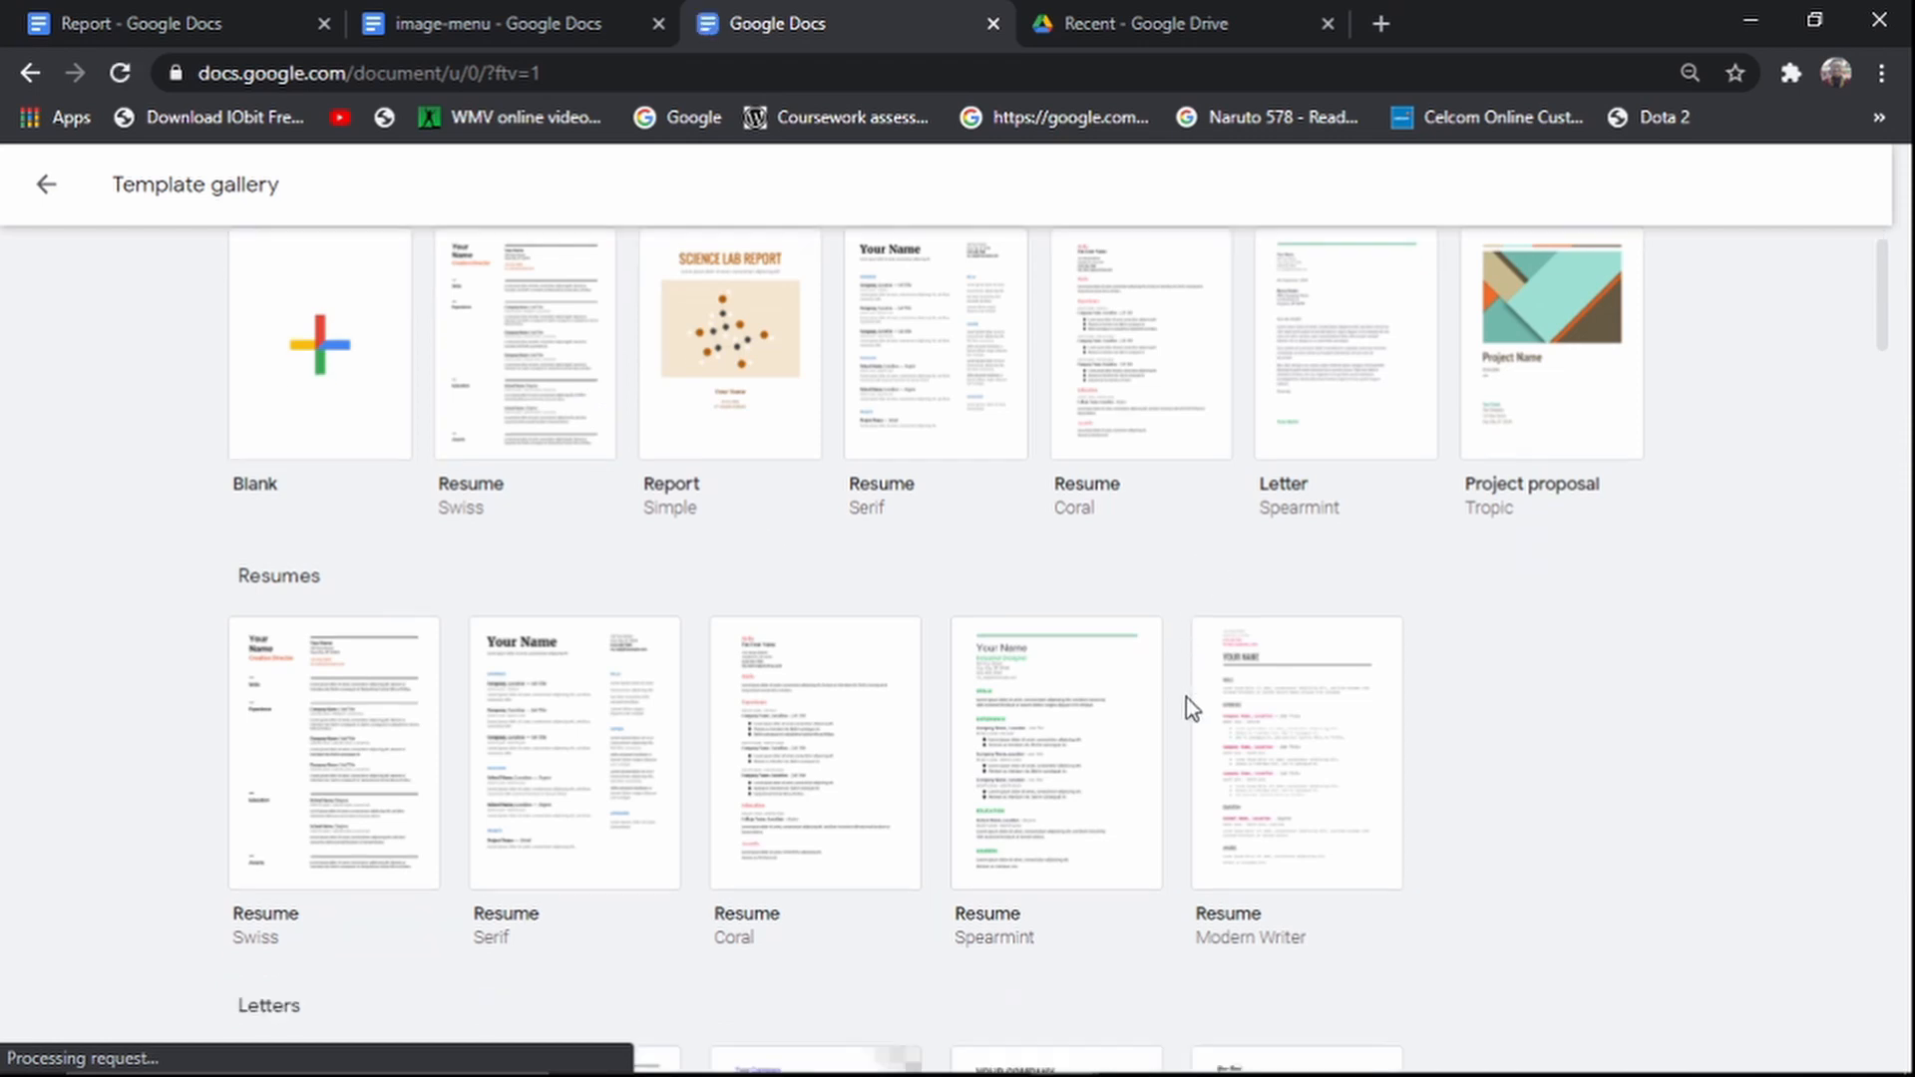
scroll(1188, 699, up, 4)
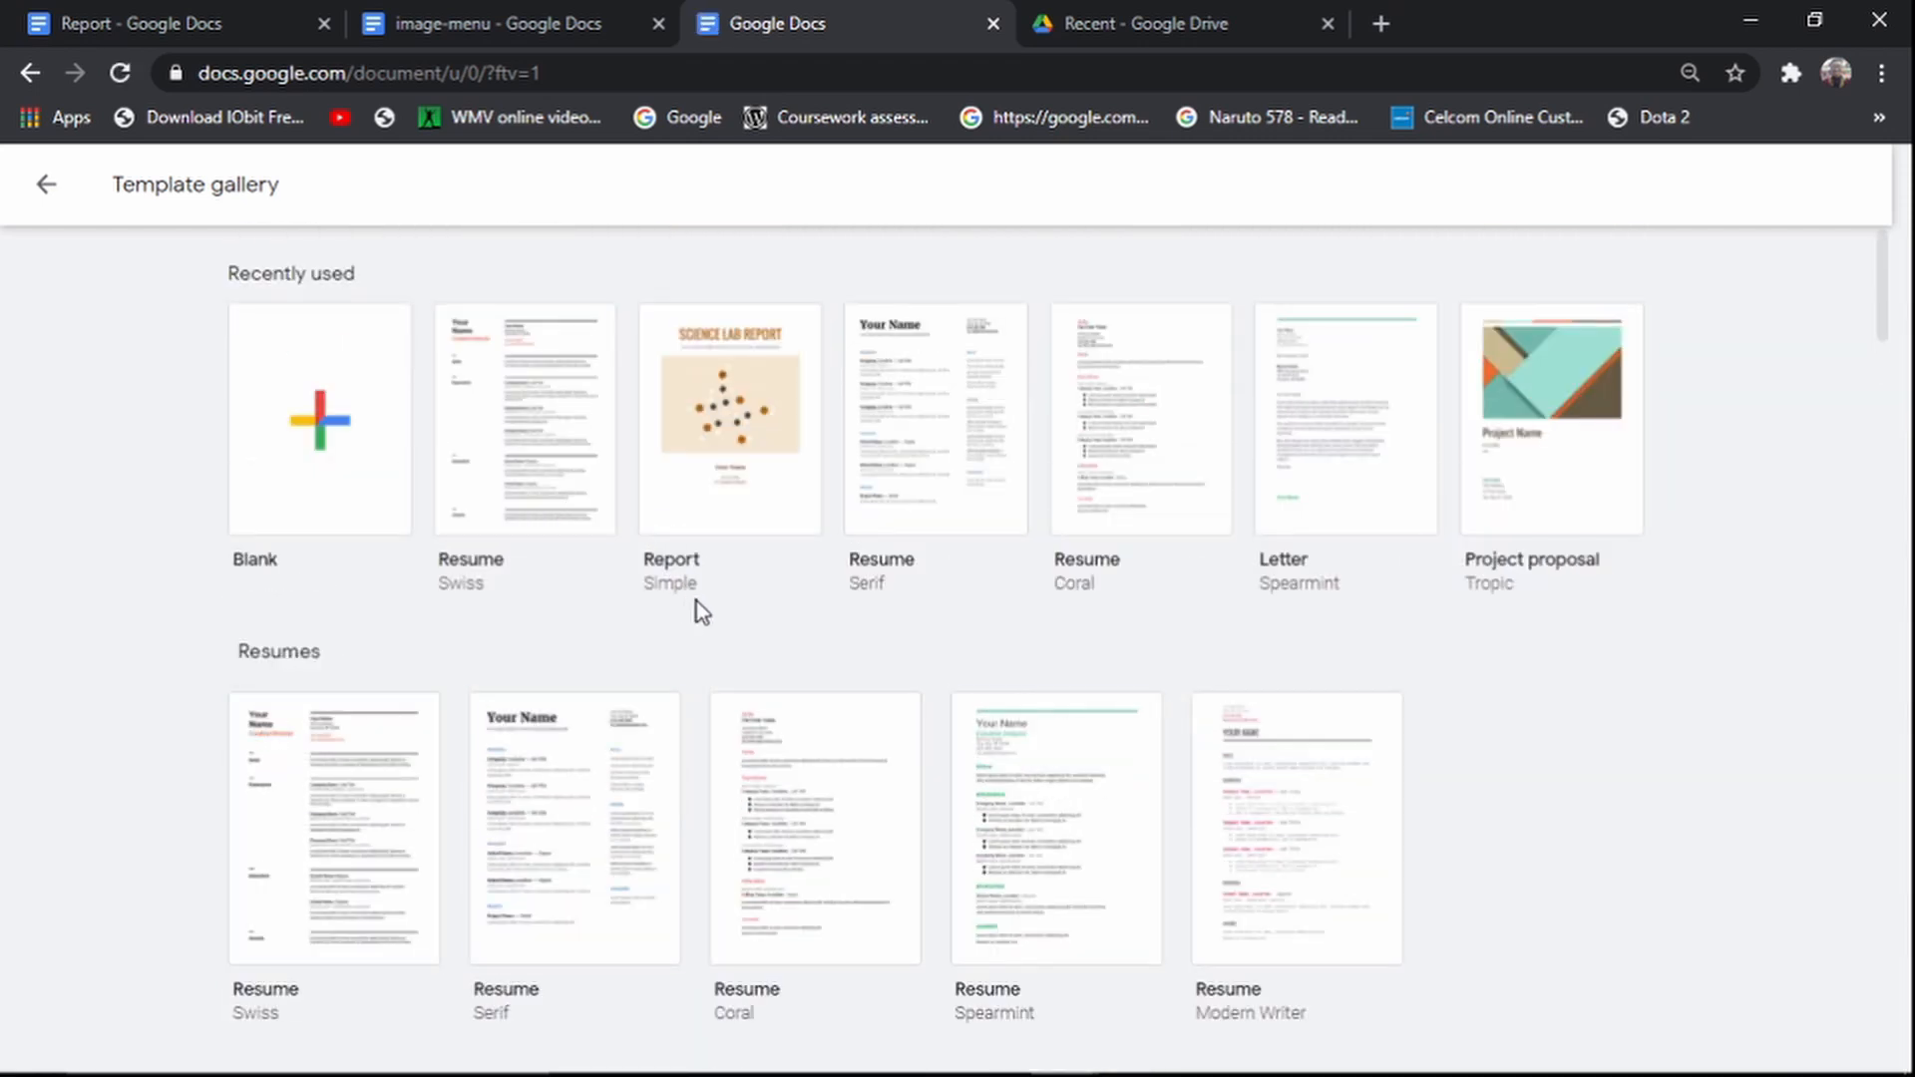
scroll(595, 855, down, 7)
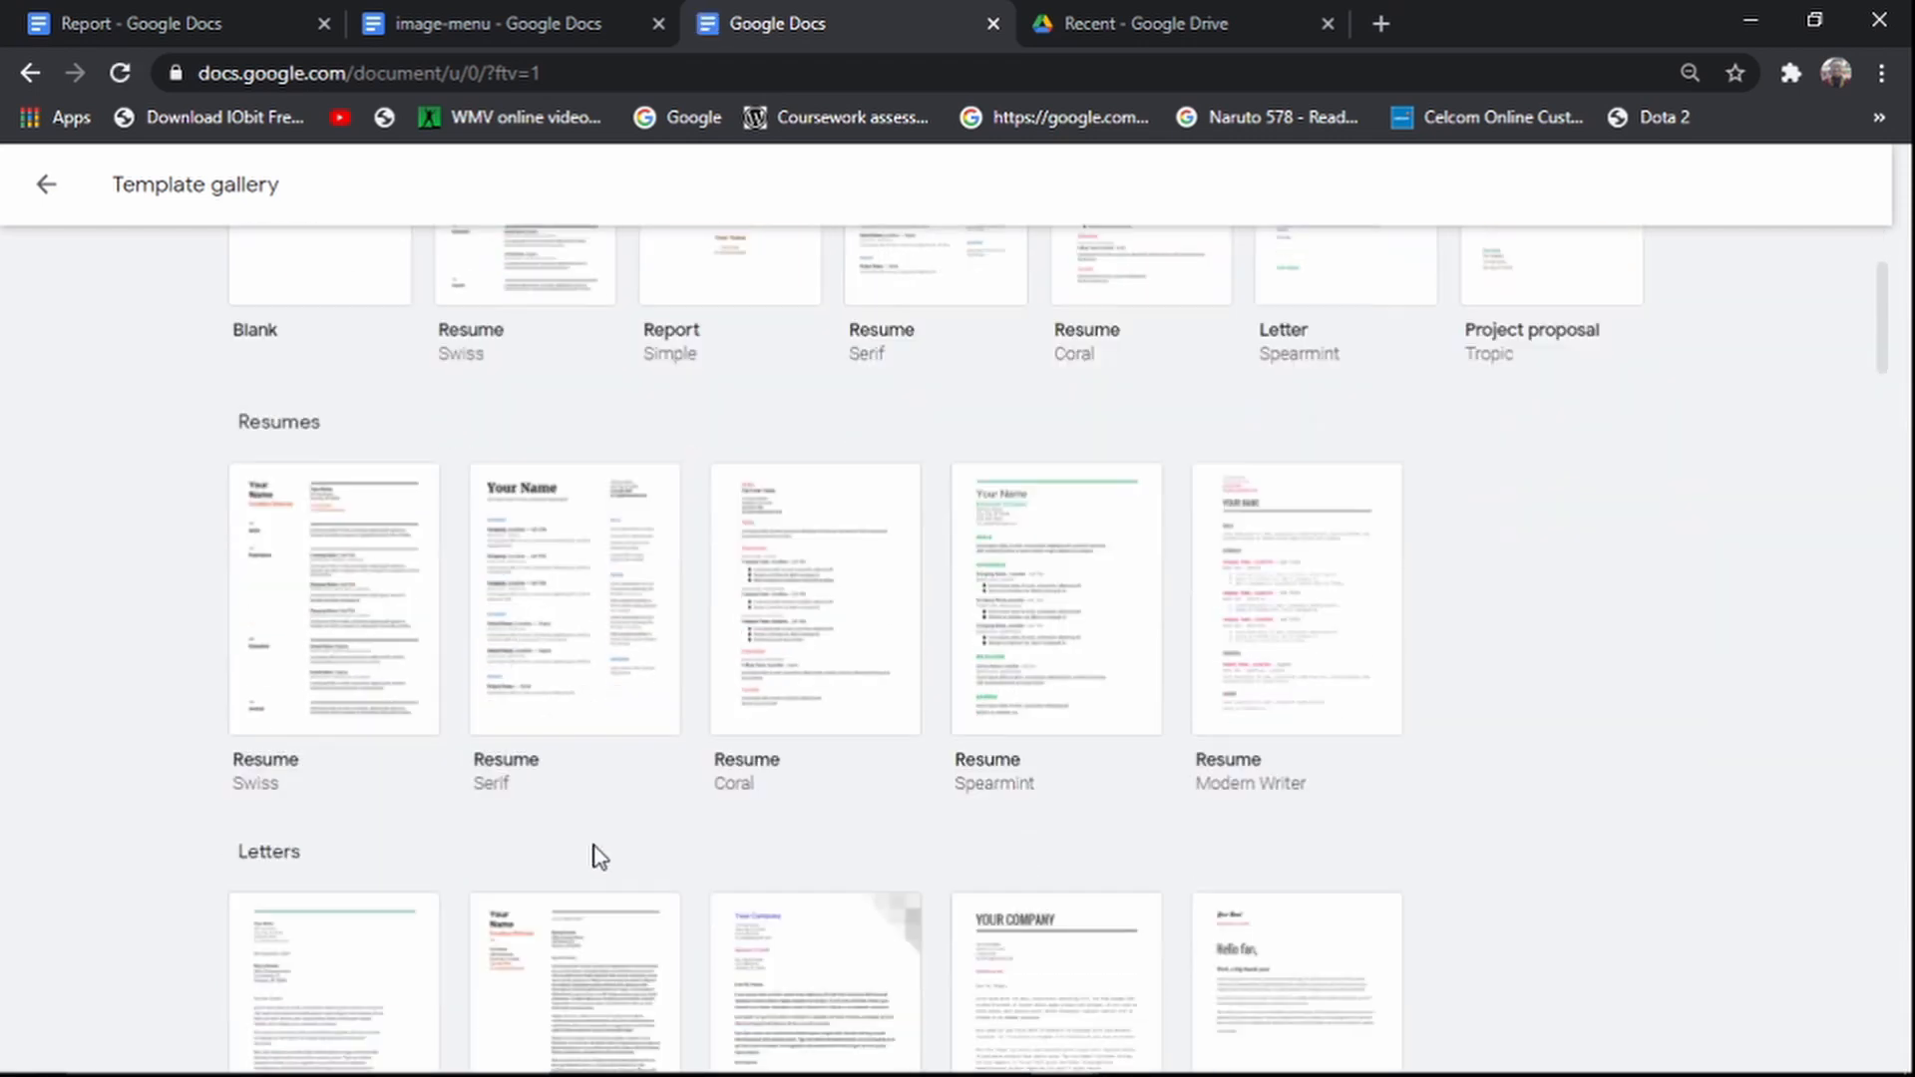
scroll(681, 820, down, 5)
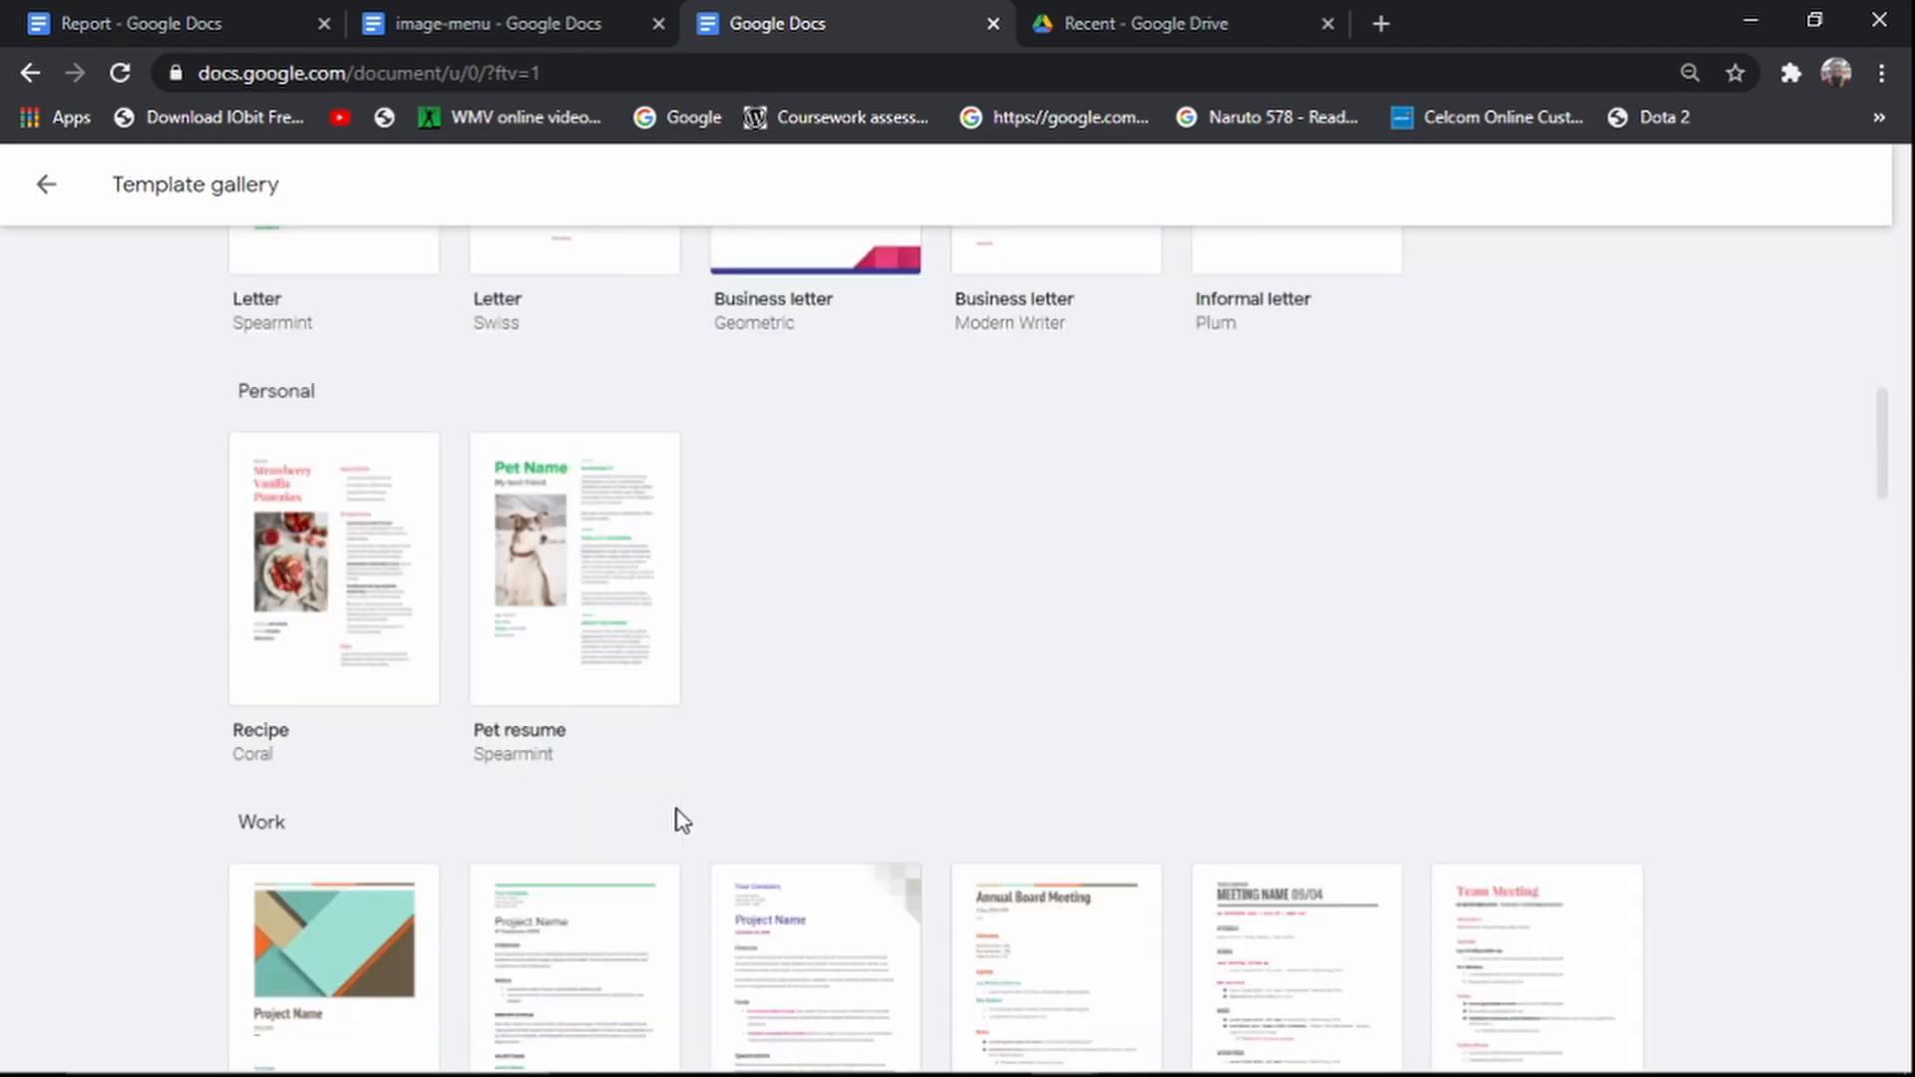
scroll(379, 774, down, 5)
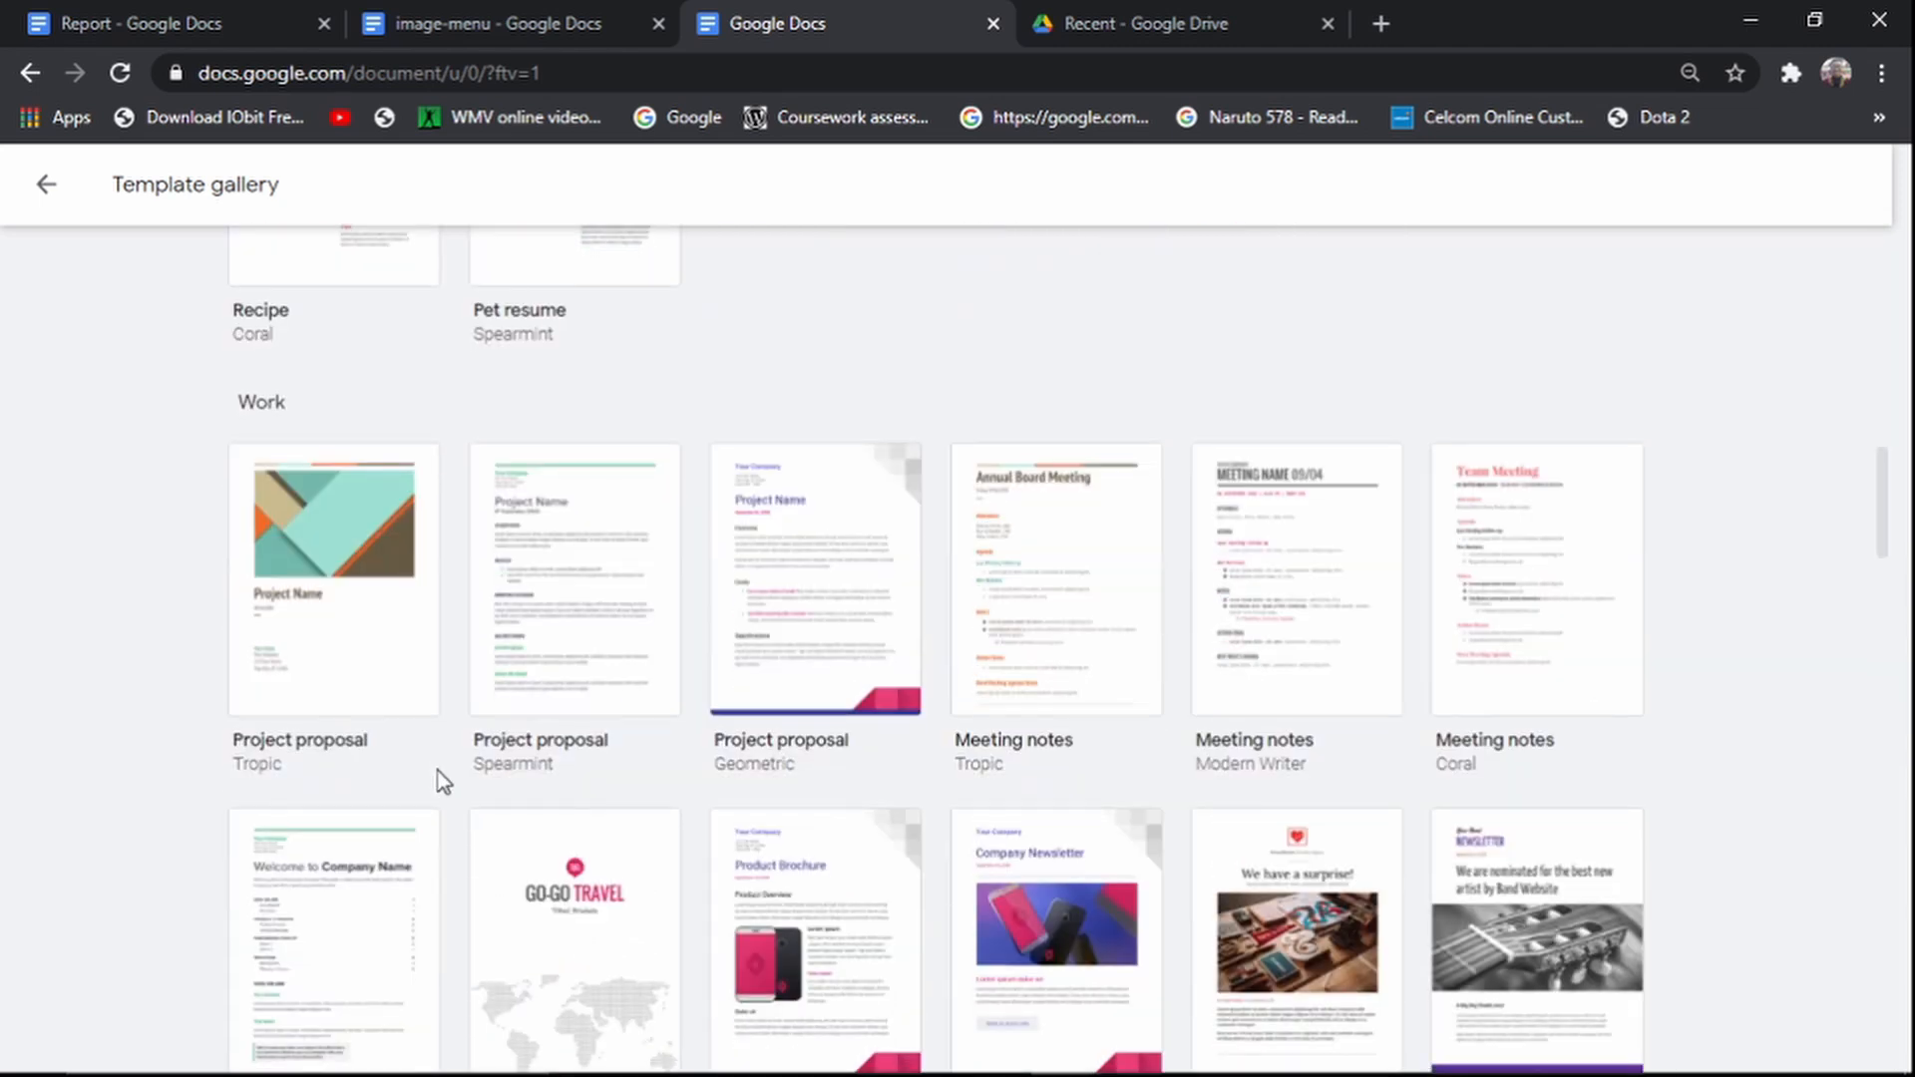
scroll(522, 783, up, 15)
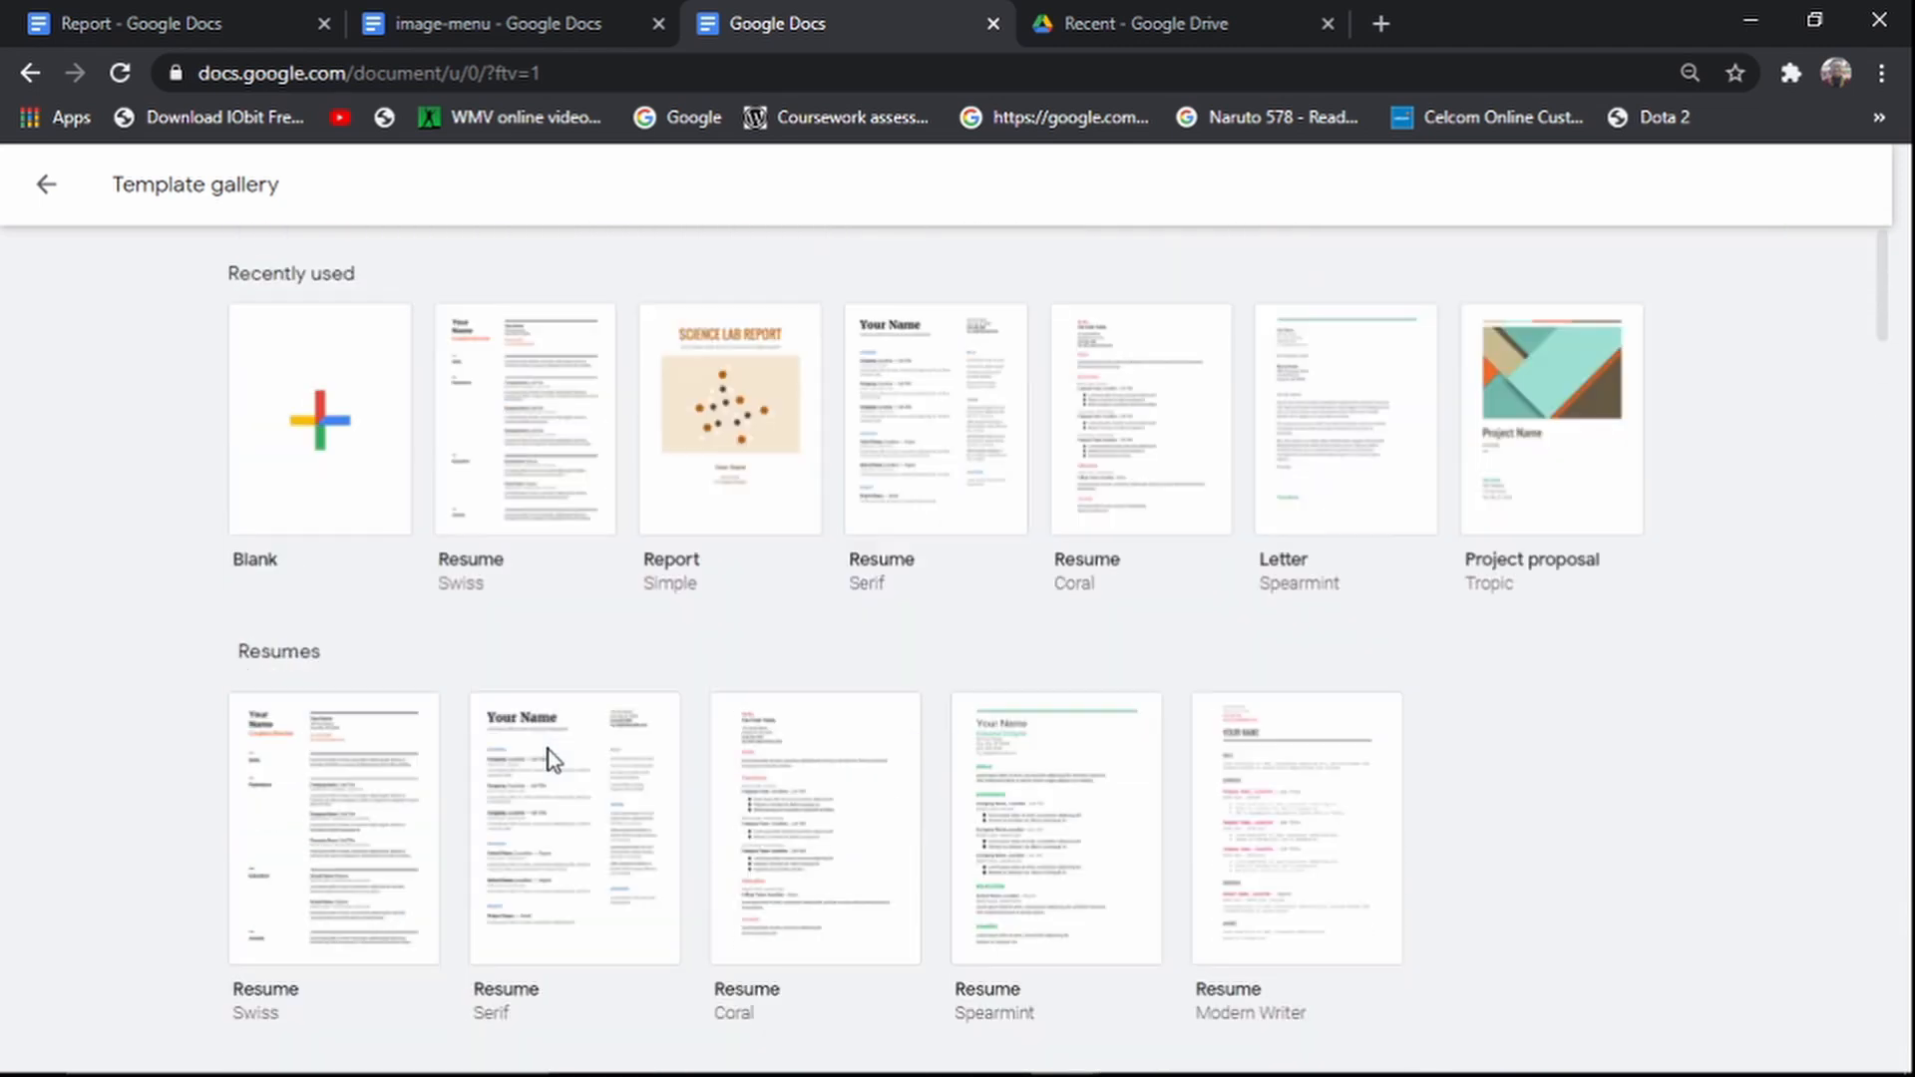
Step: Create a document from the Swiss resume template and look through its sections
click(374, 817)
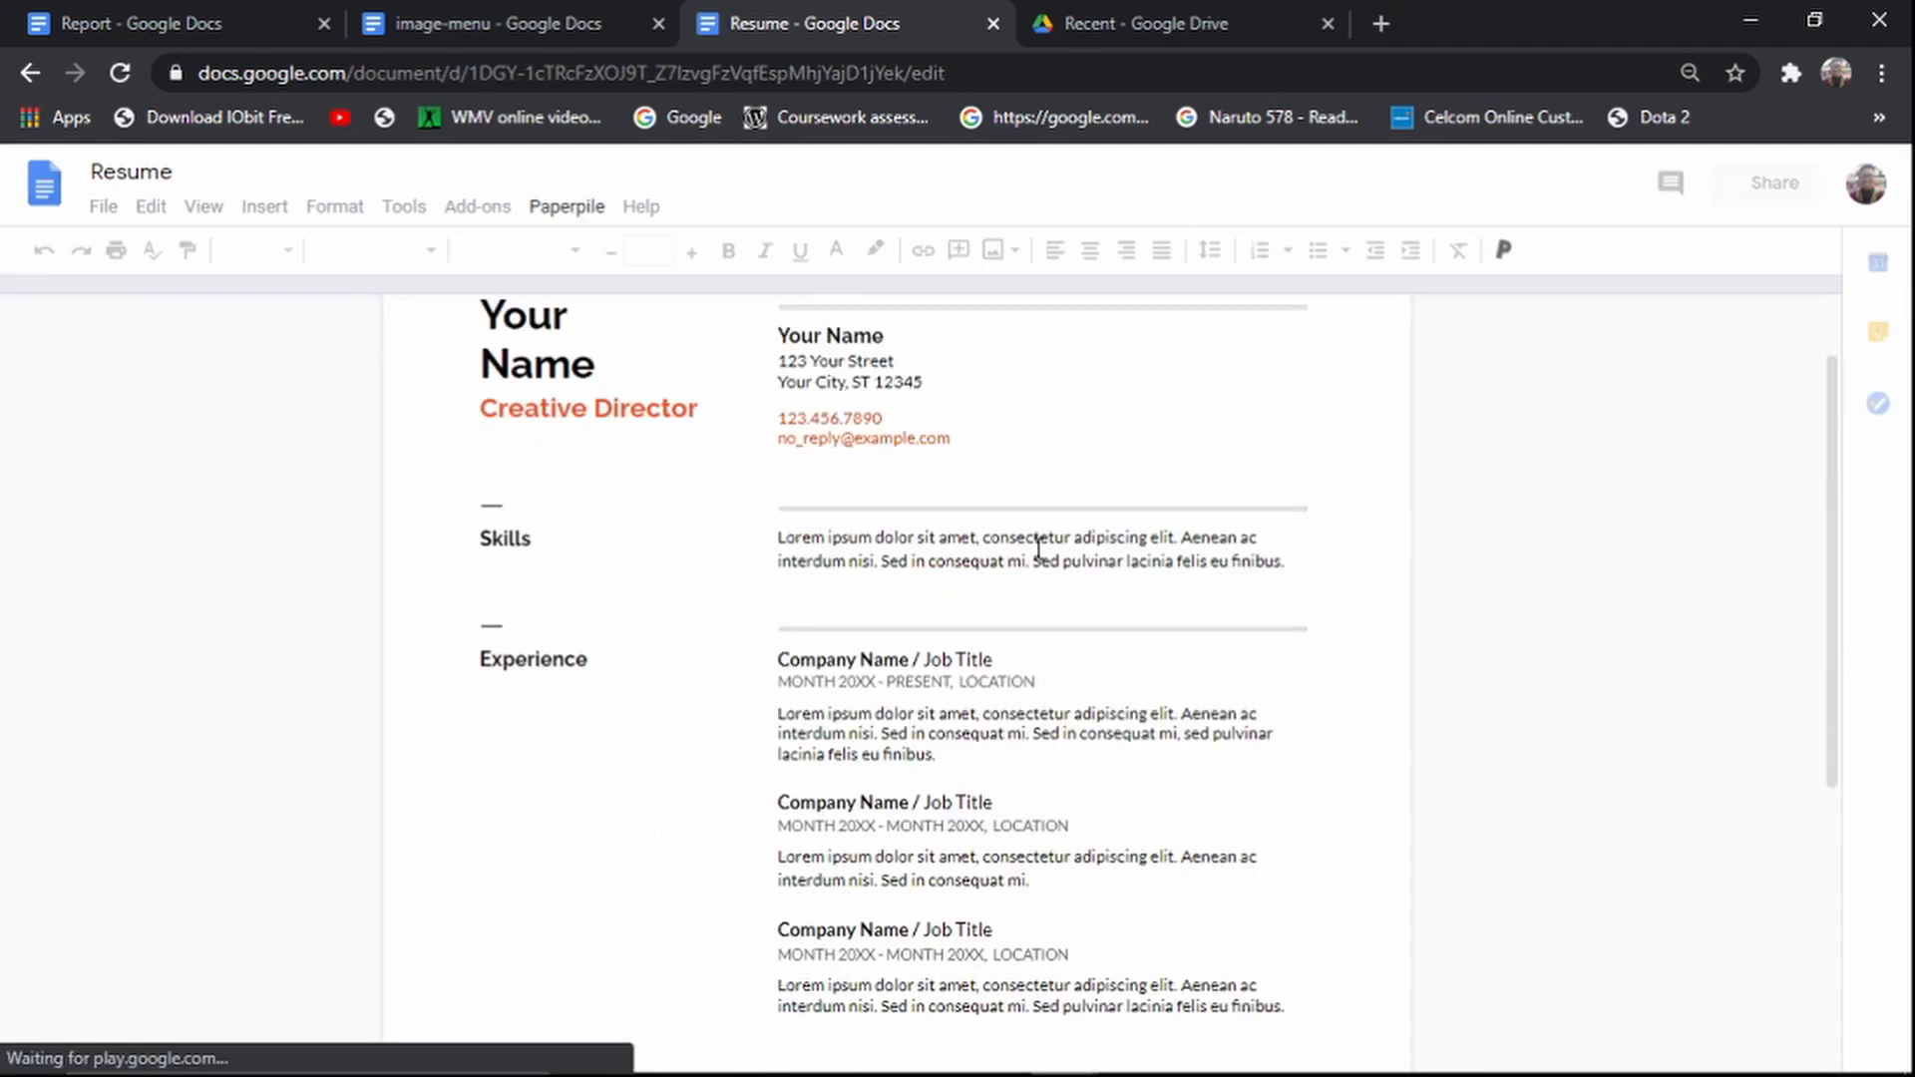
scroll(1047, 544, down, 2)
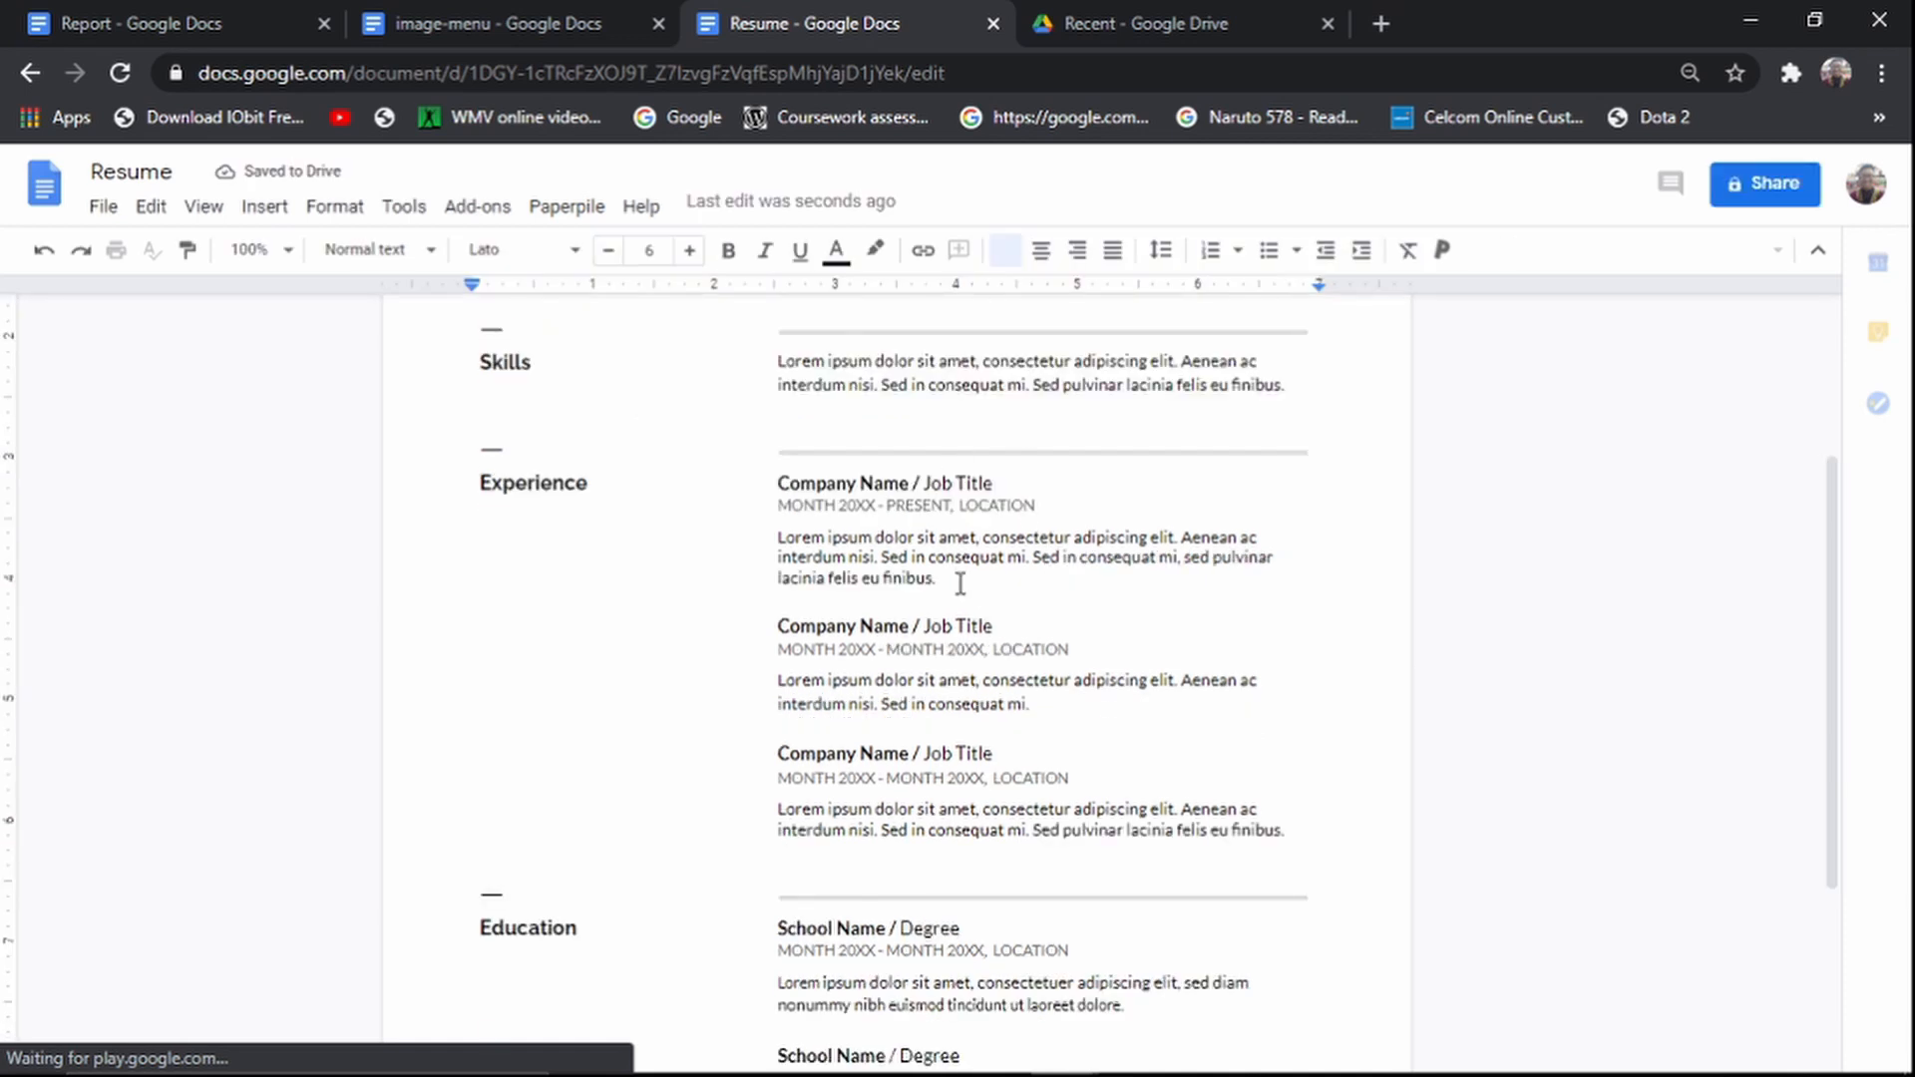
scroll(1094, 569, down, 4)
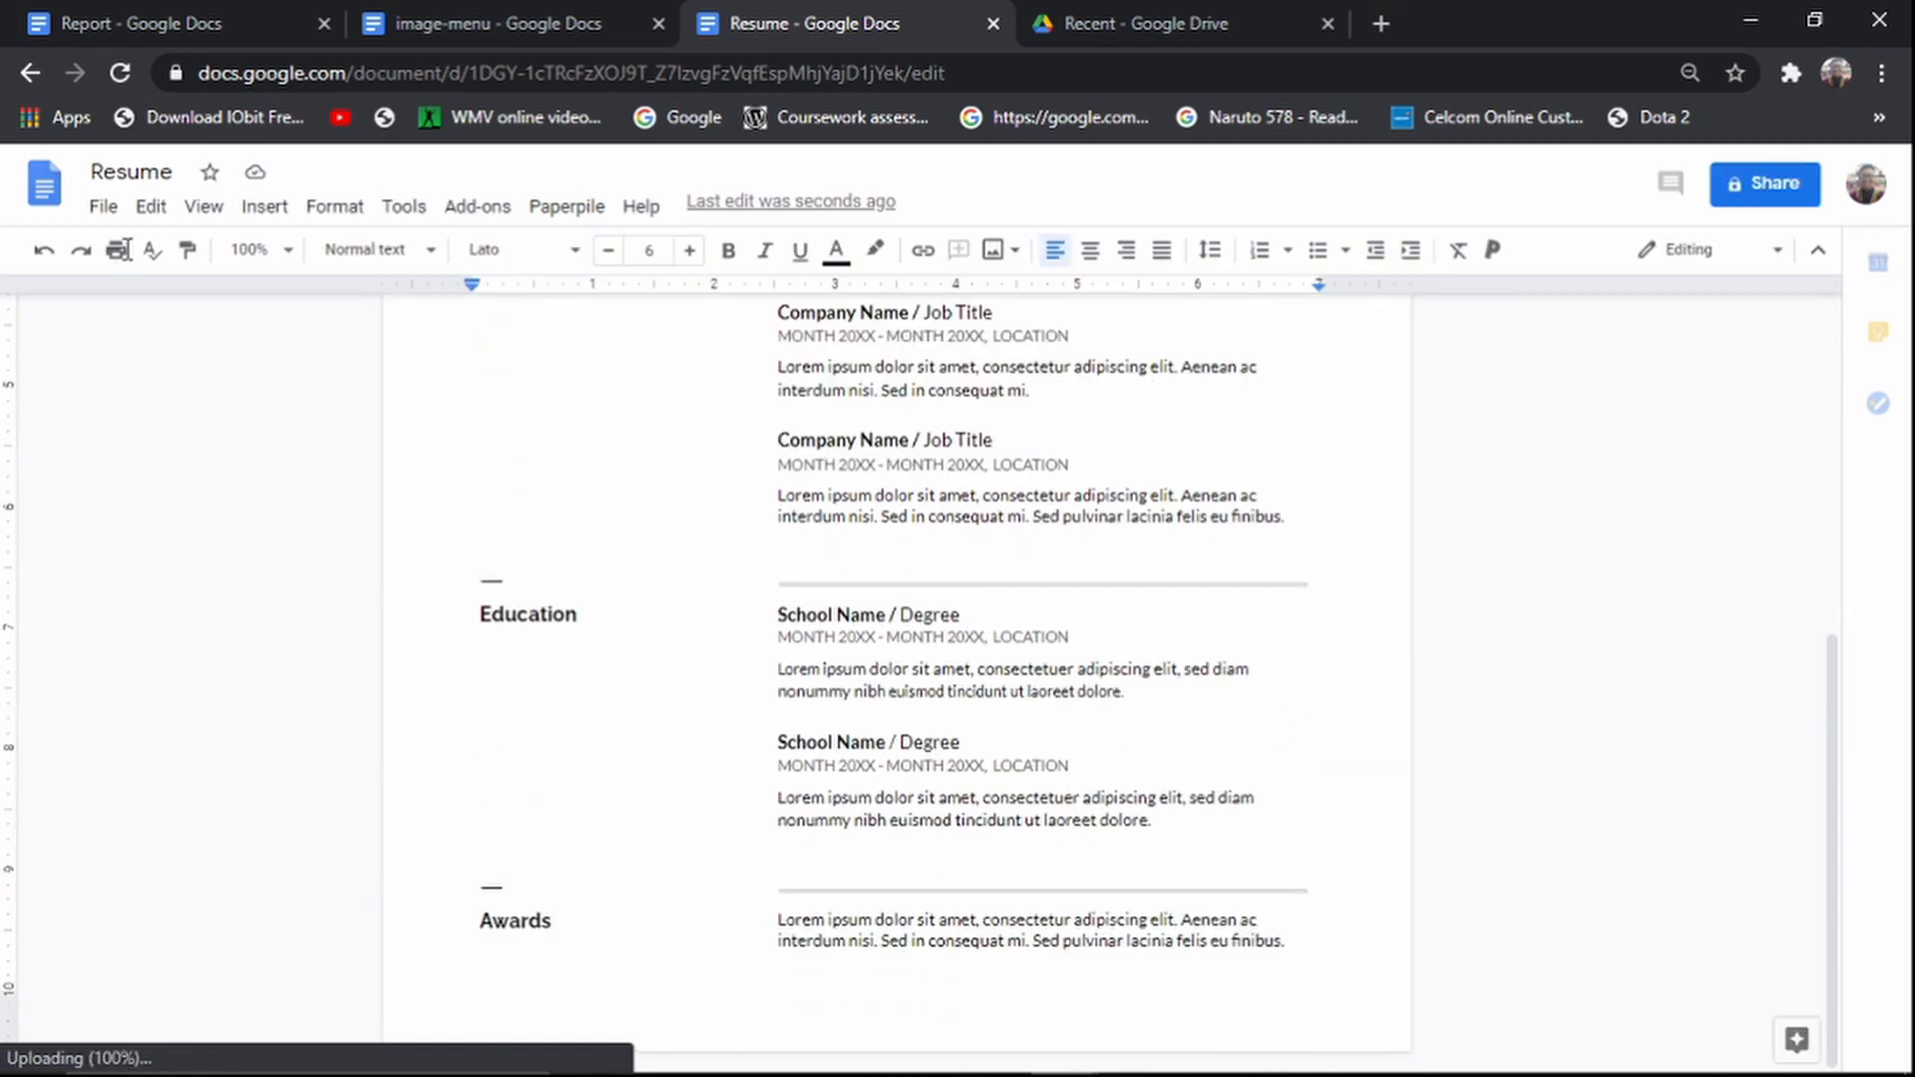
click(43, 249)
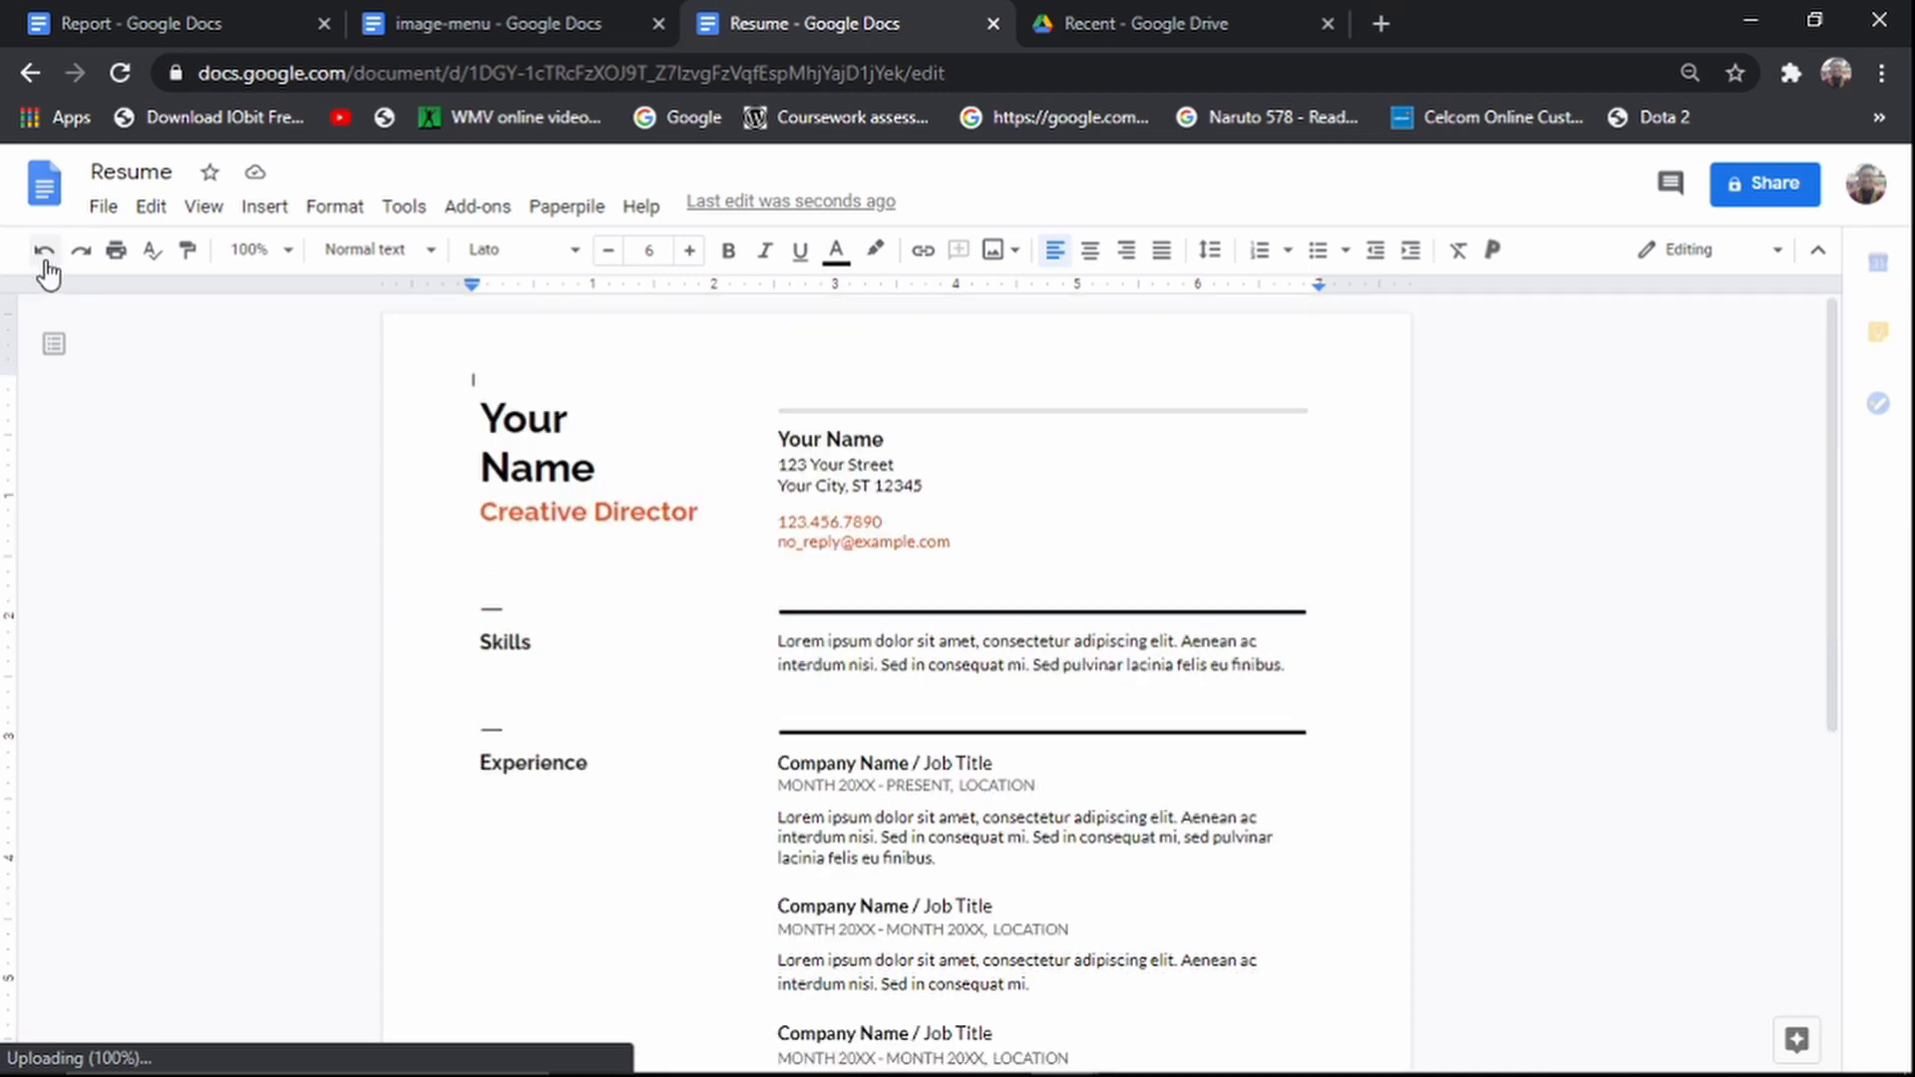
Step: Leave the resume, return to the template gallery and create a blank document
click(34, 75)
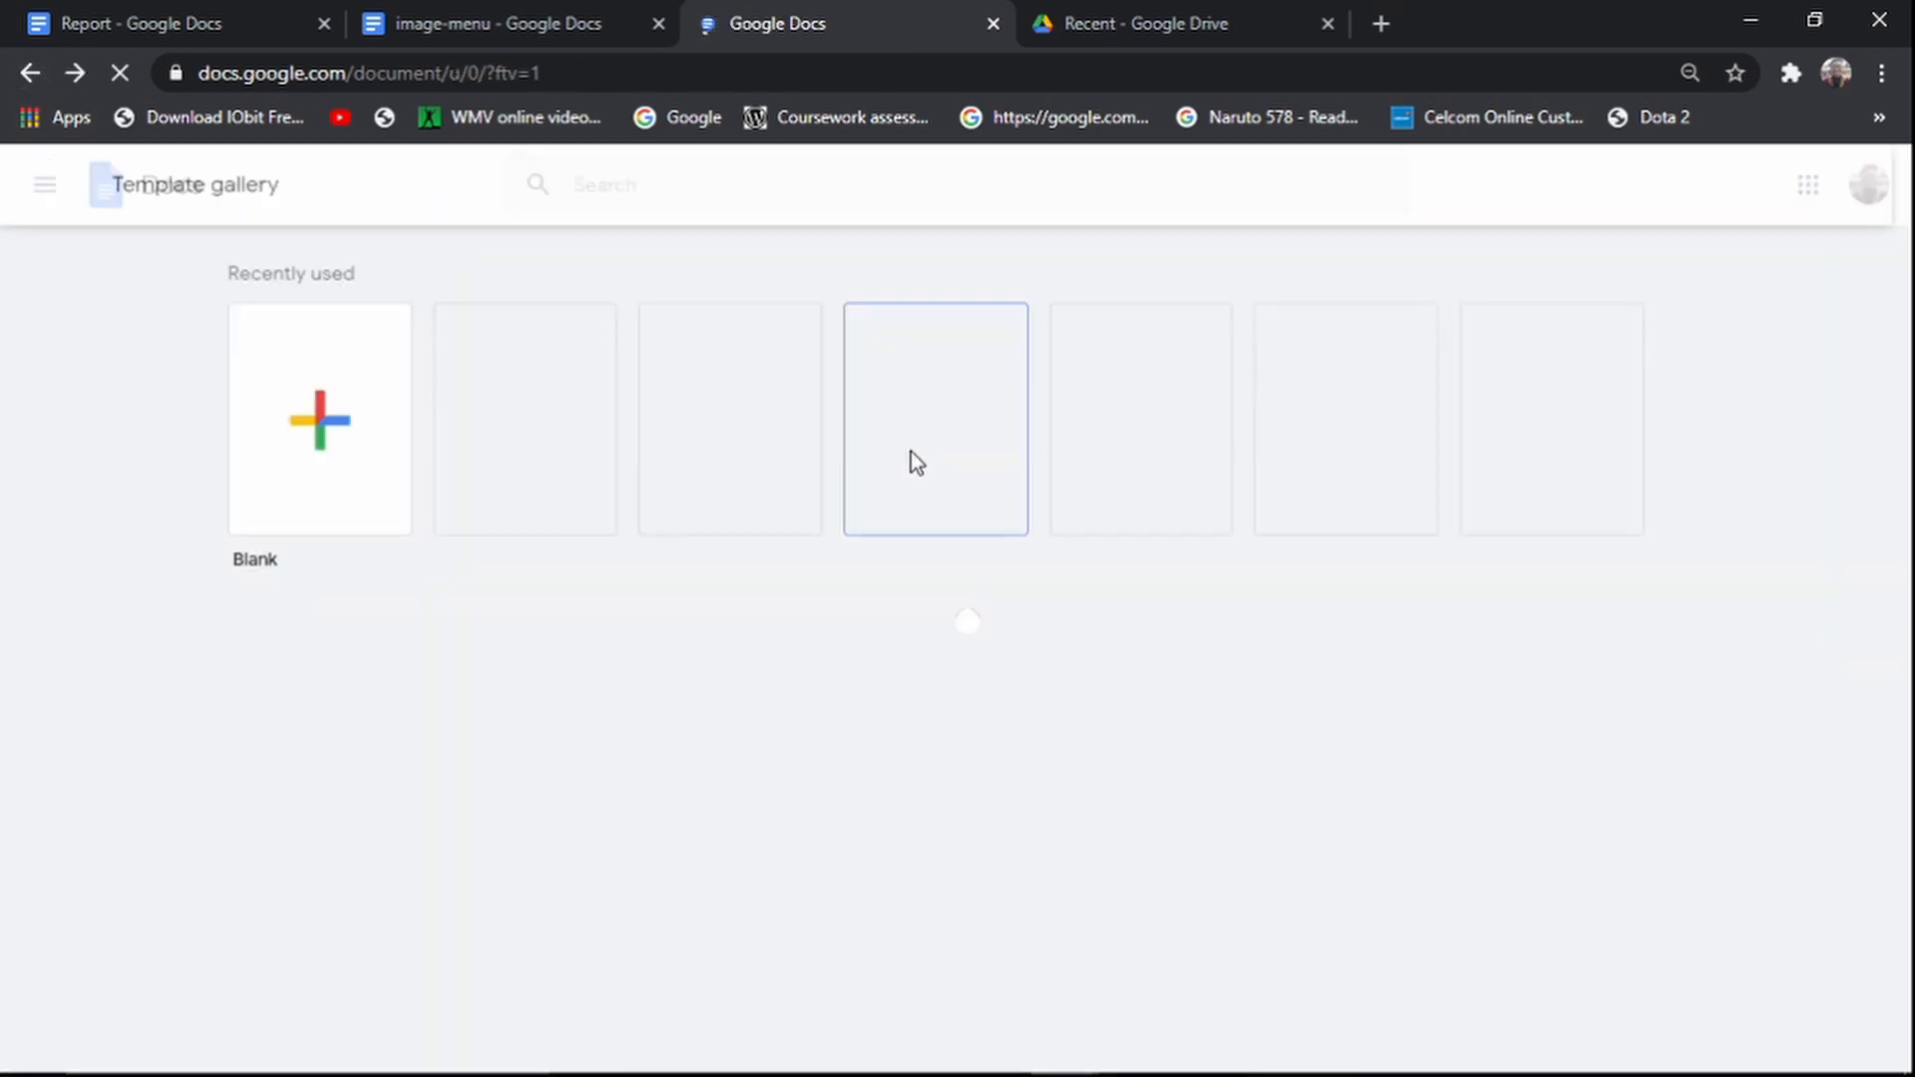
click(376, 439)
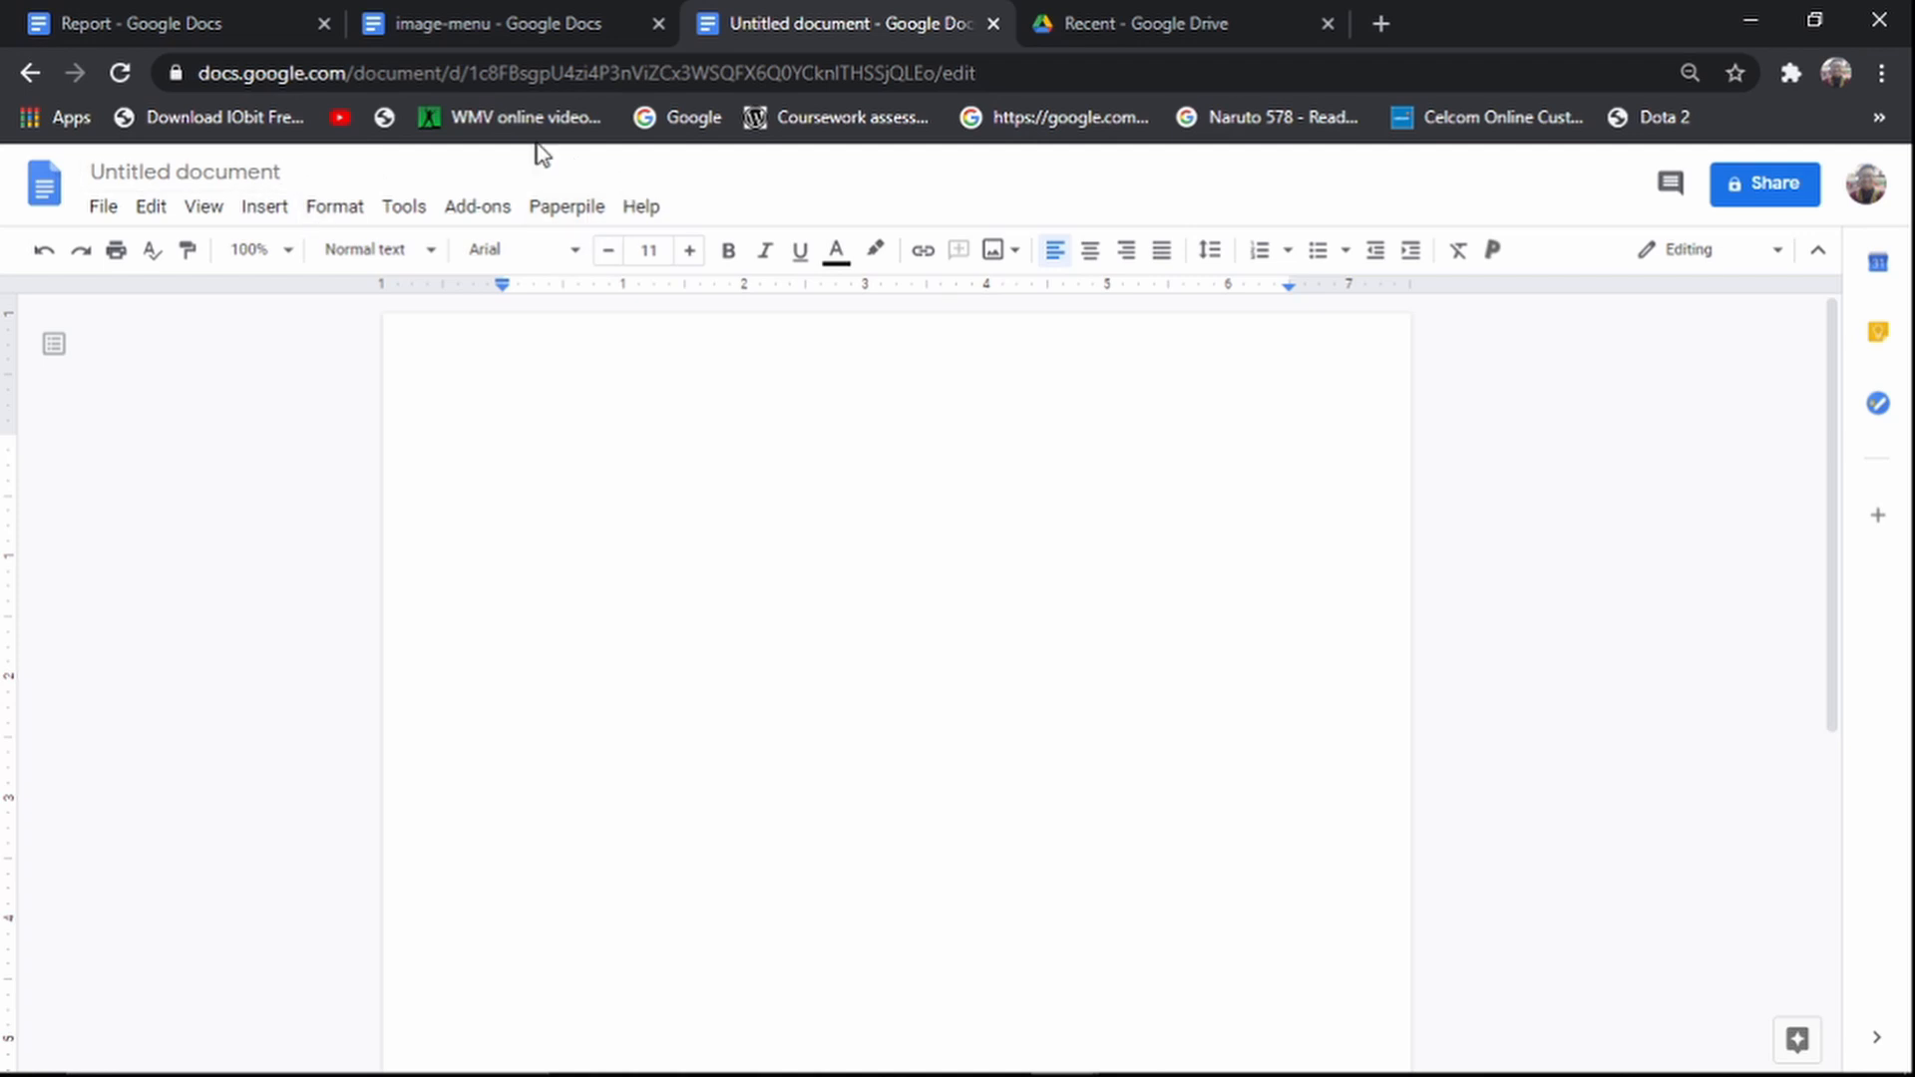
click(264, 207)
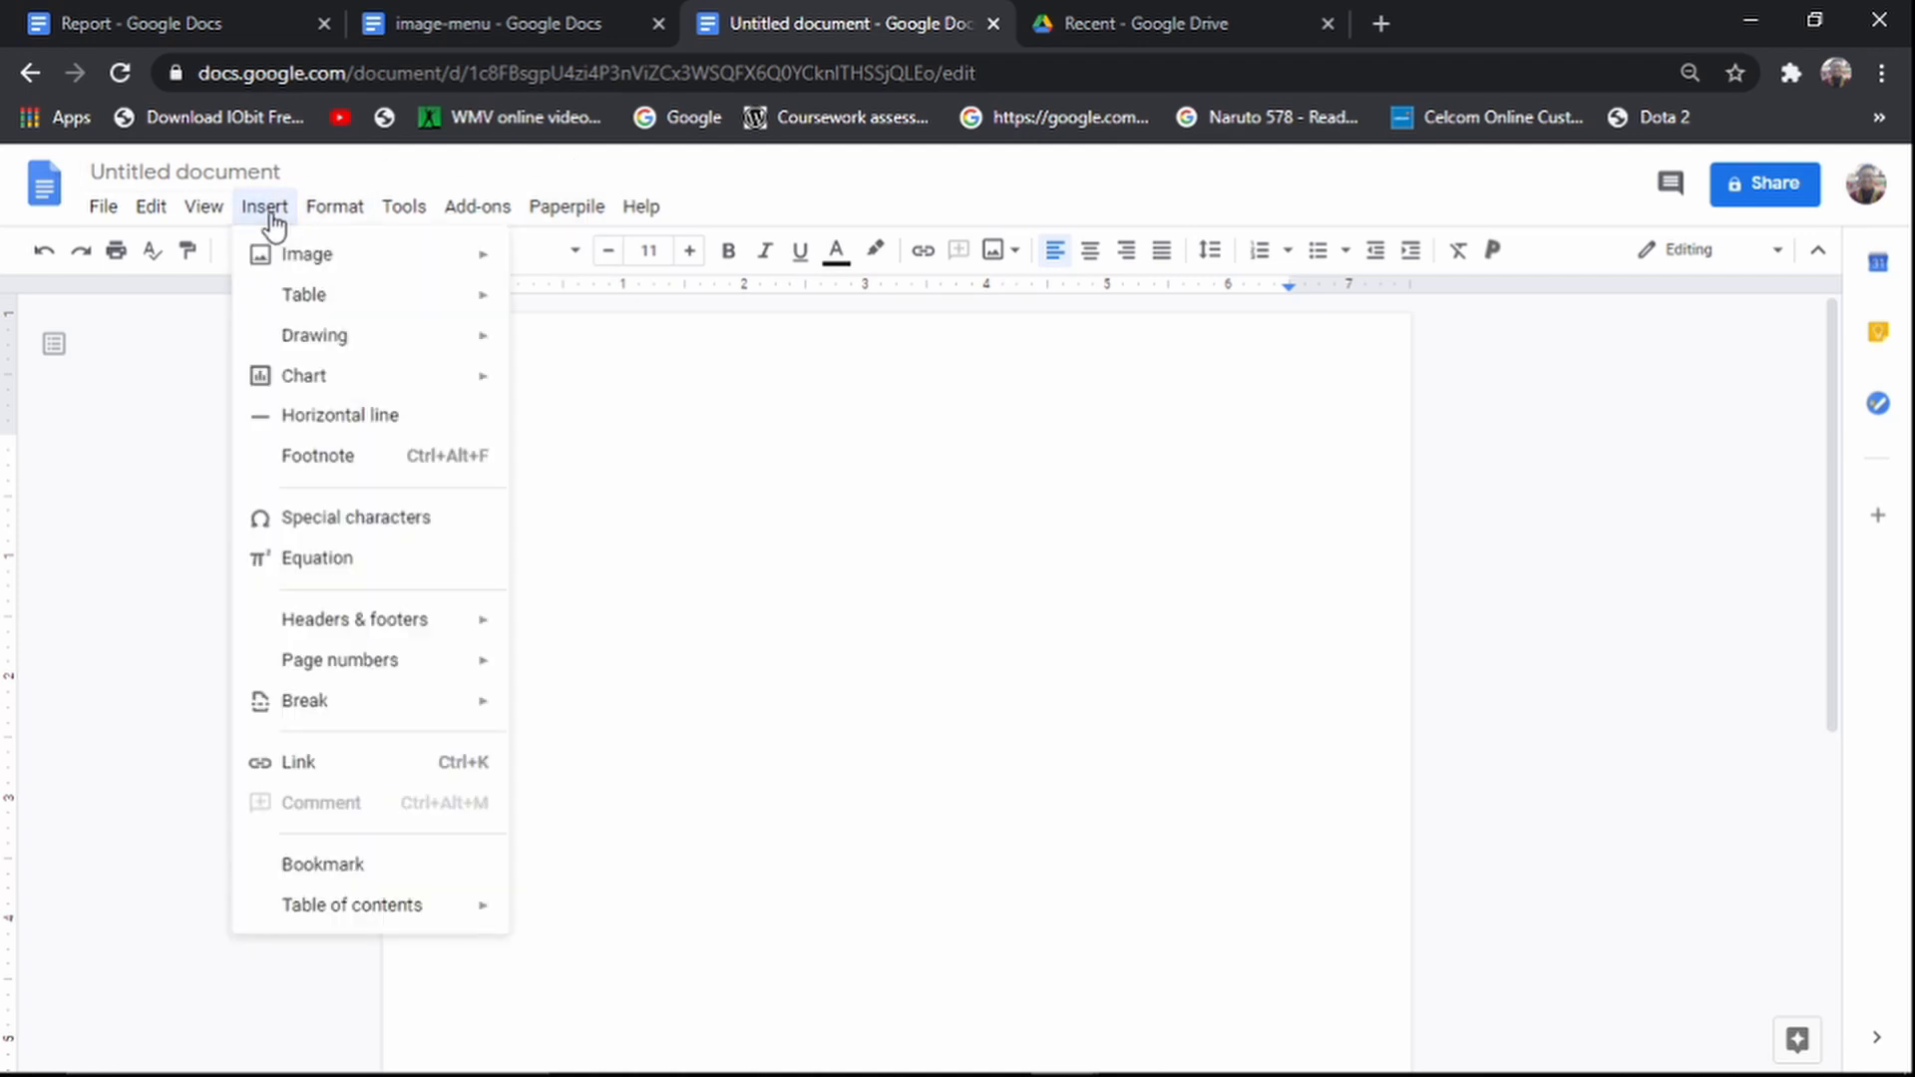
mouse_move(264, 210)
mouse_move(268, 254)
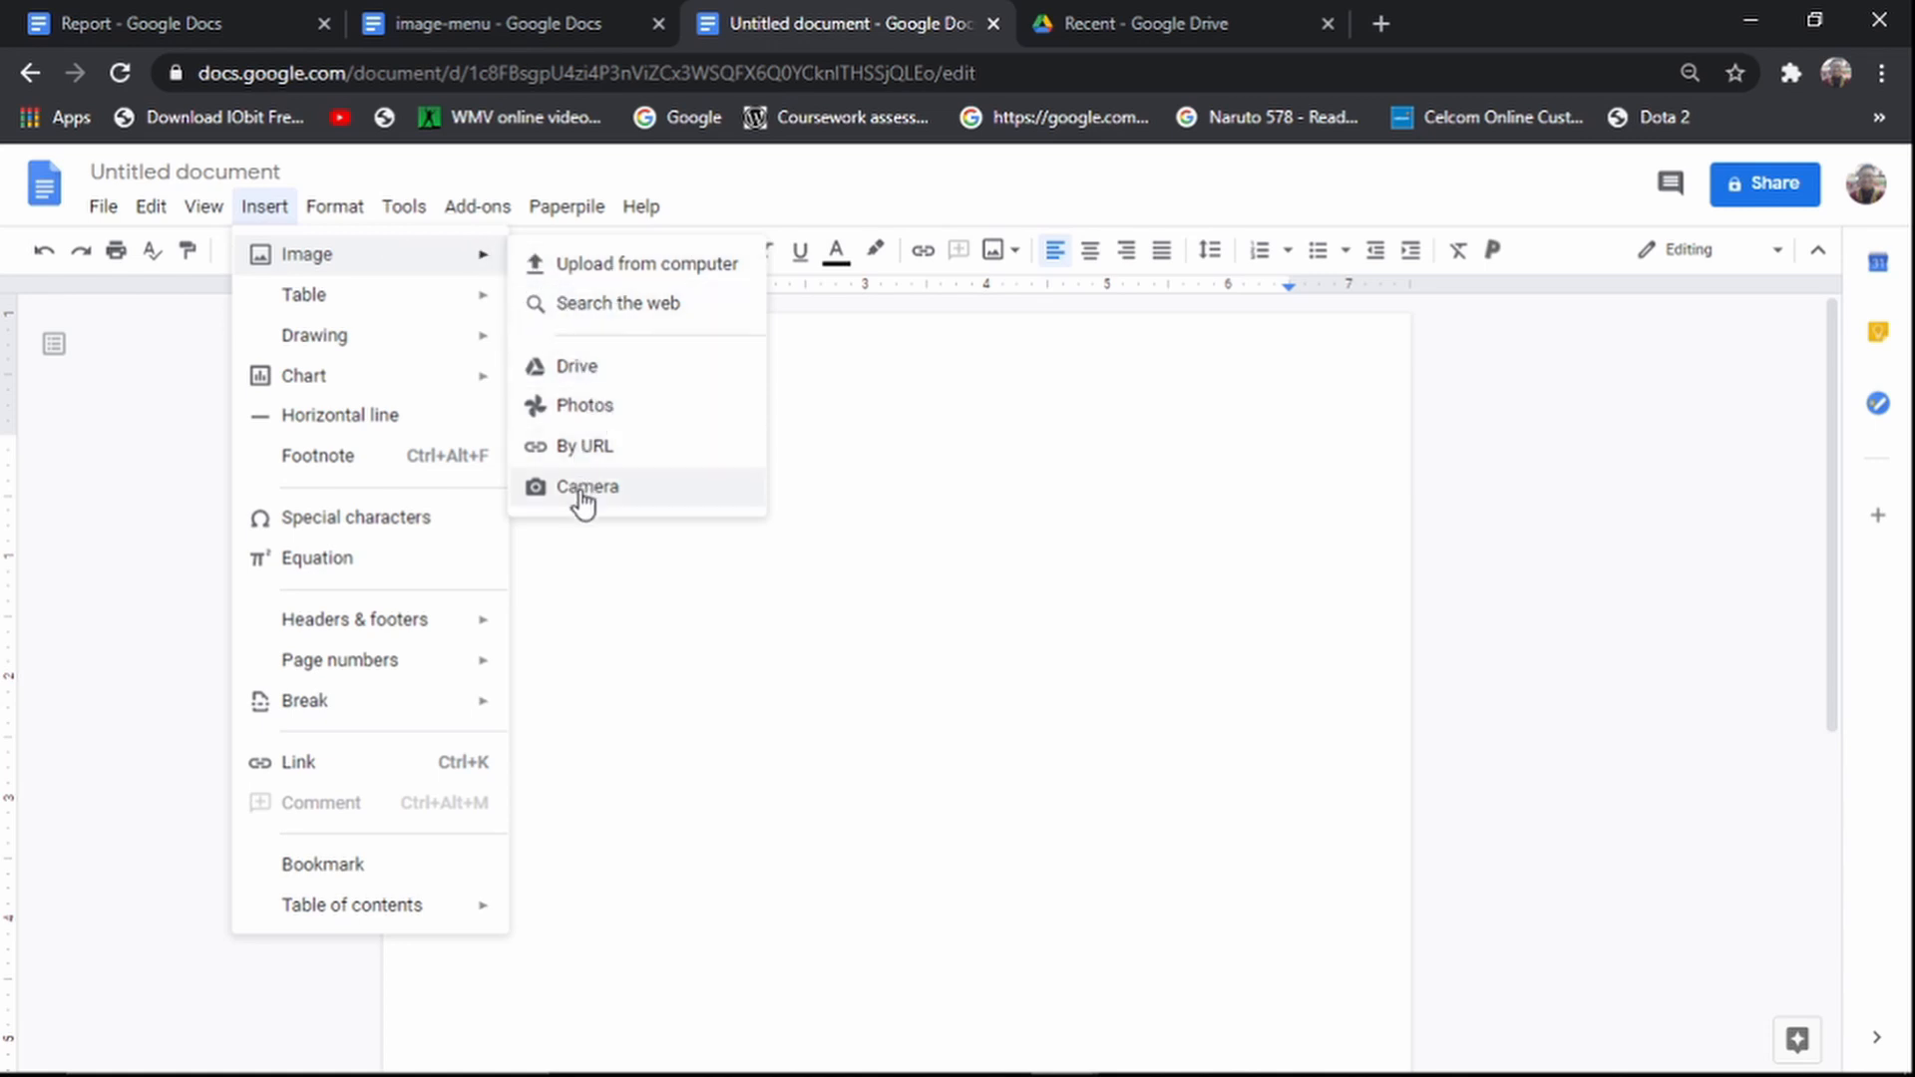
click(1551, 443)
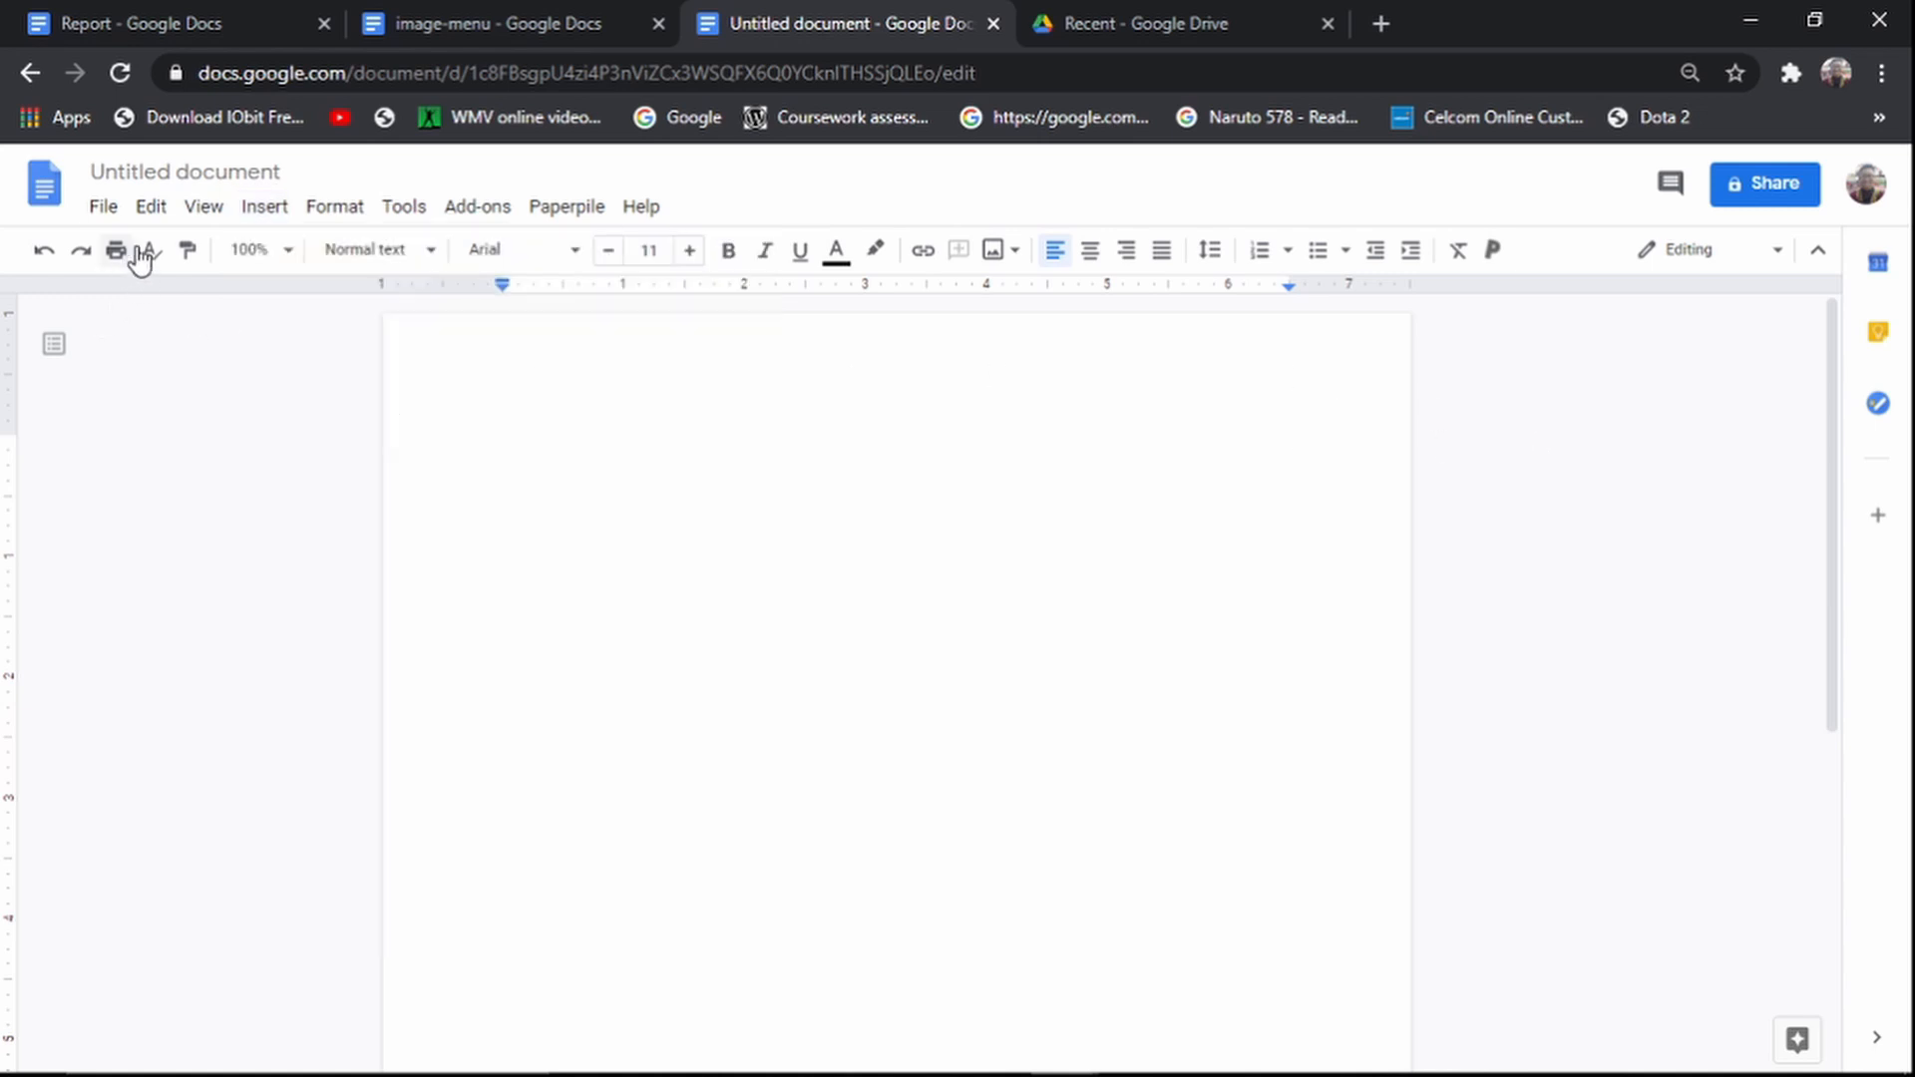
click(1021, 269)
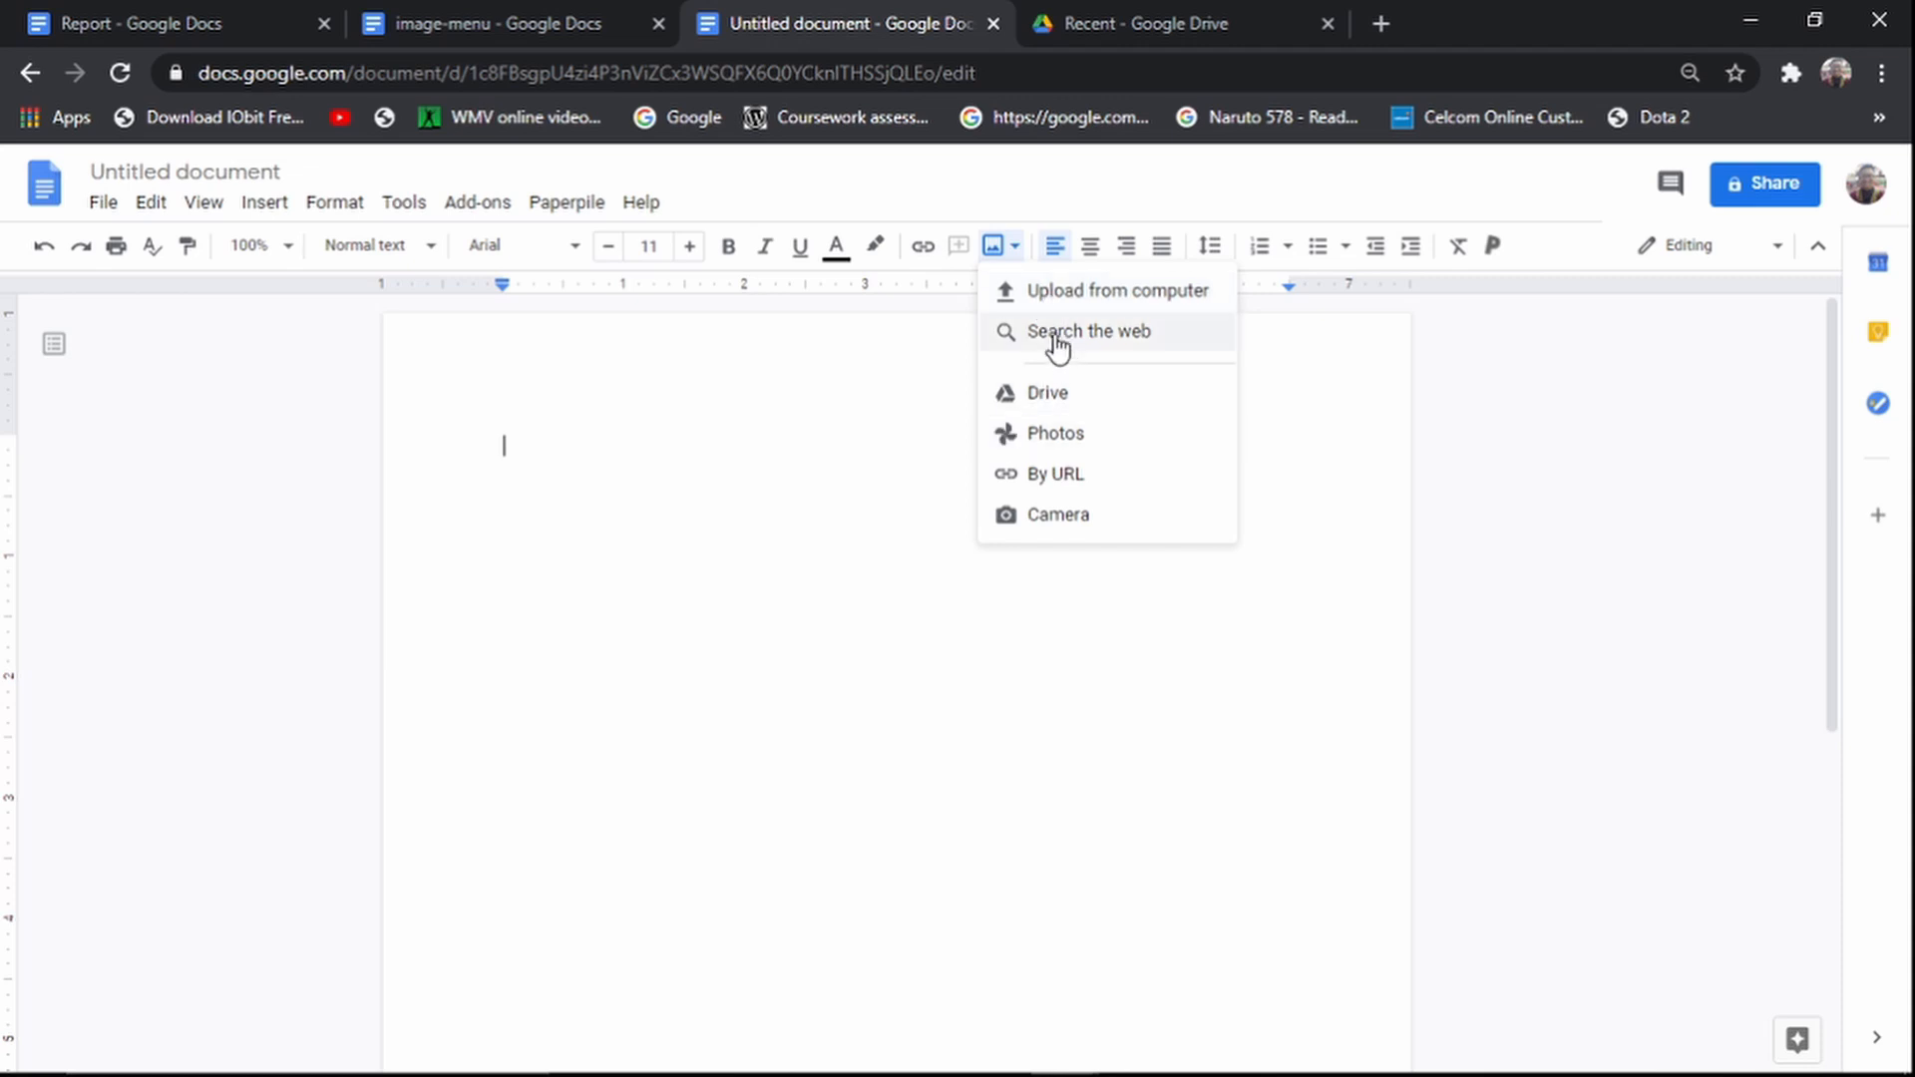
click(1115, 294)
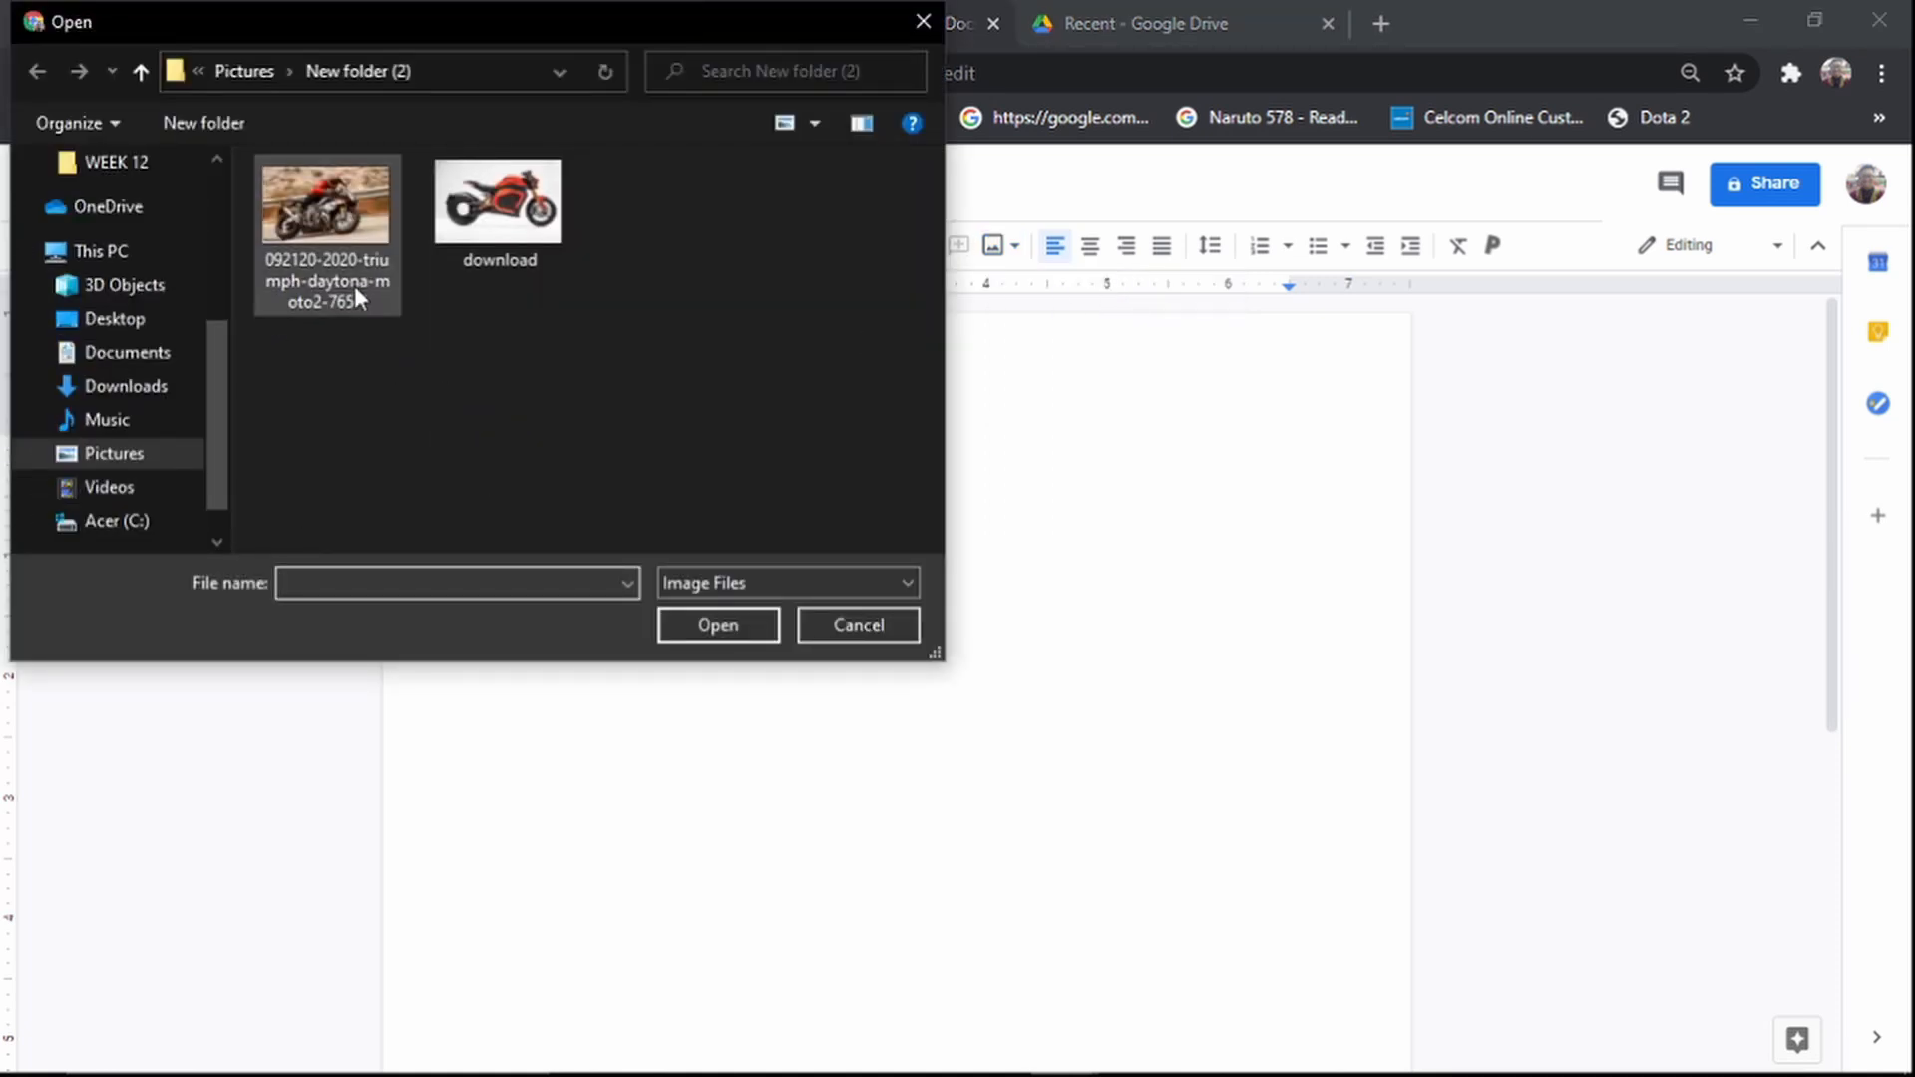
click(357, 243)
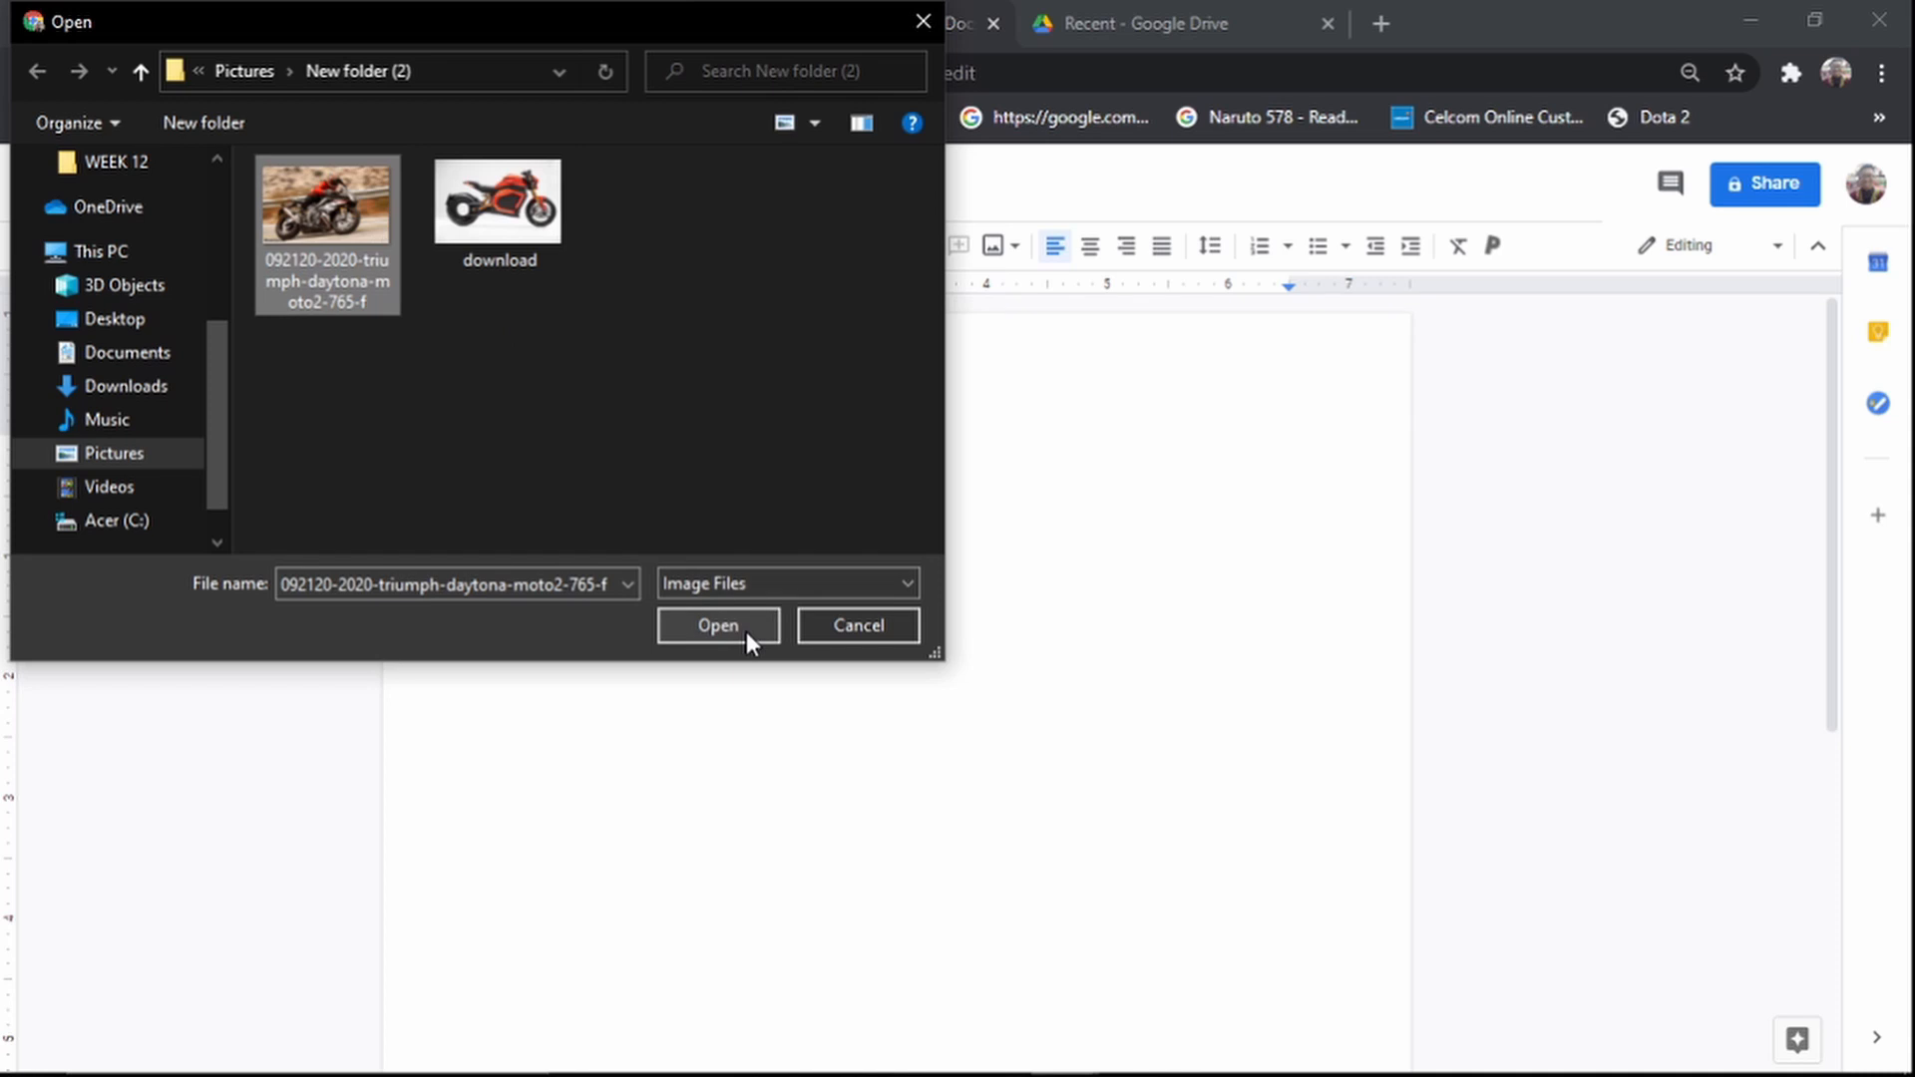
click(718, 626)
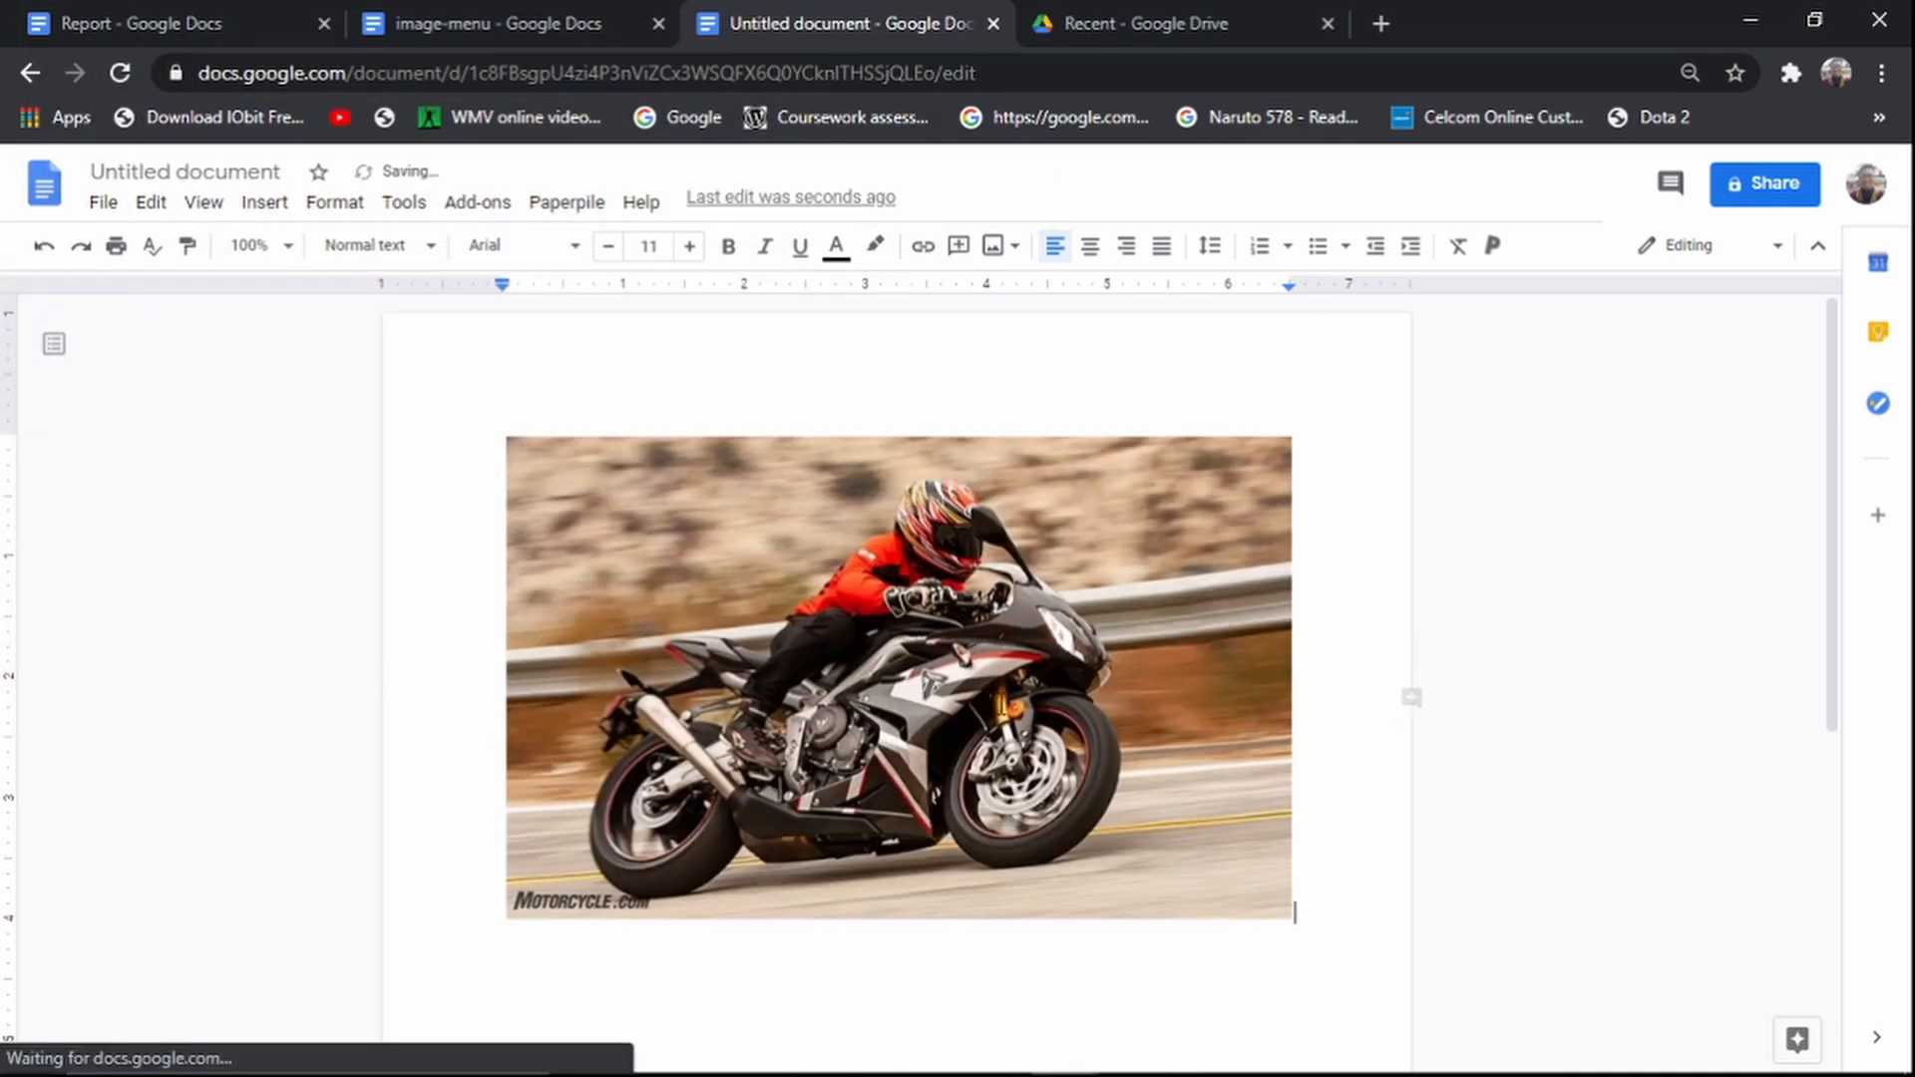
Step: Search the web for "space" images and insert the black starfield with coloured stars below the motorcycle picture
click(1265, 898)
click(1002, 245)
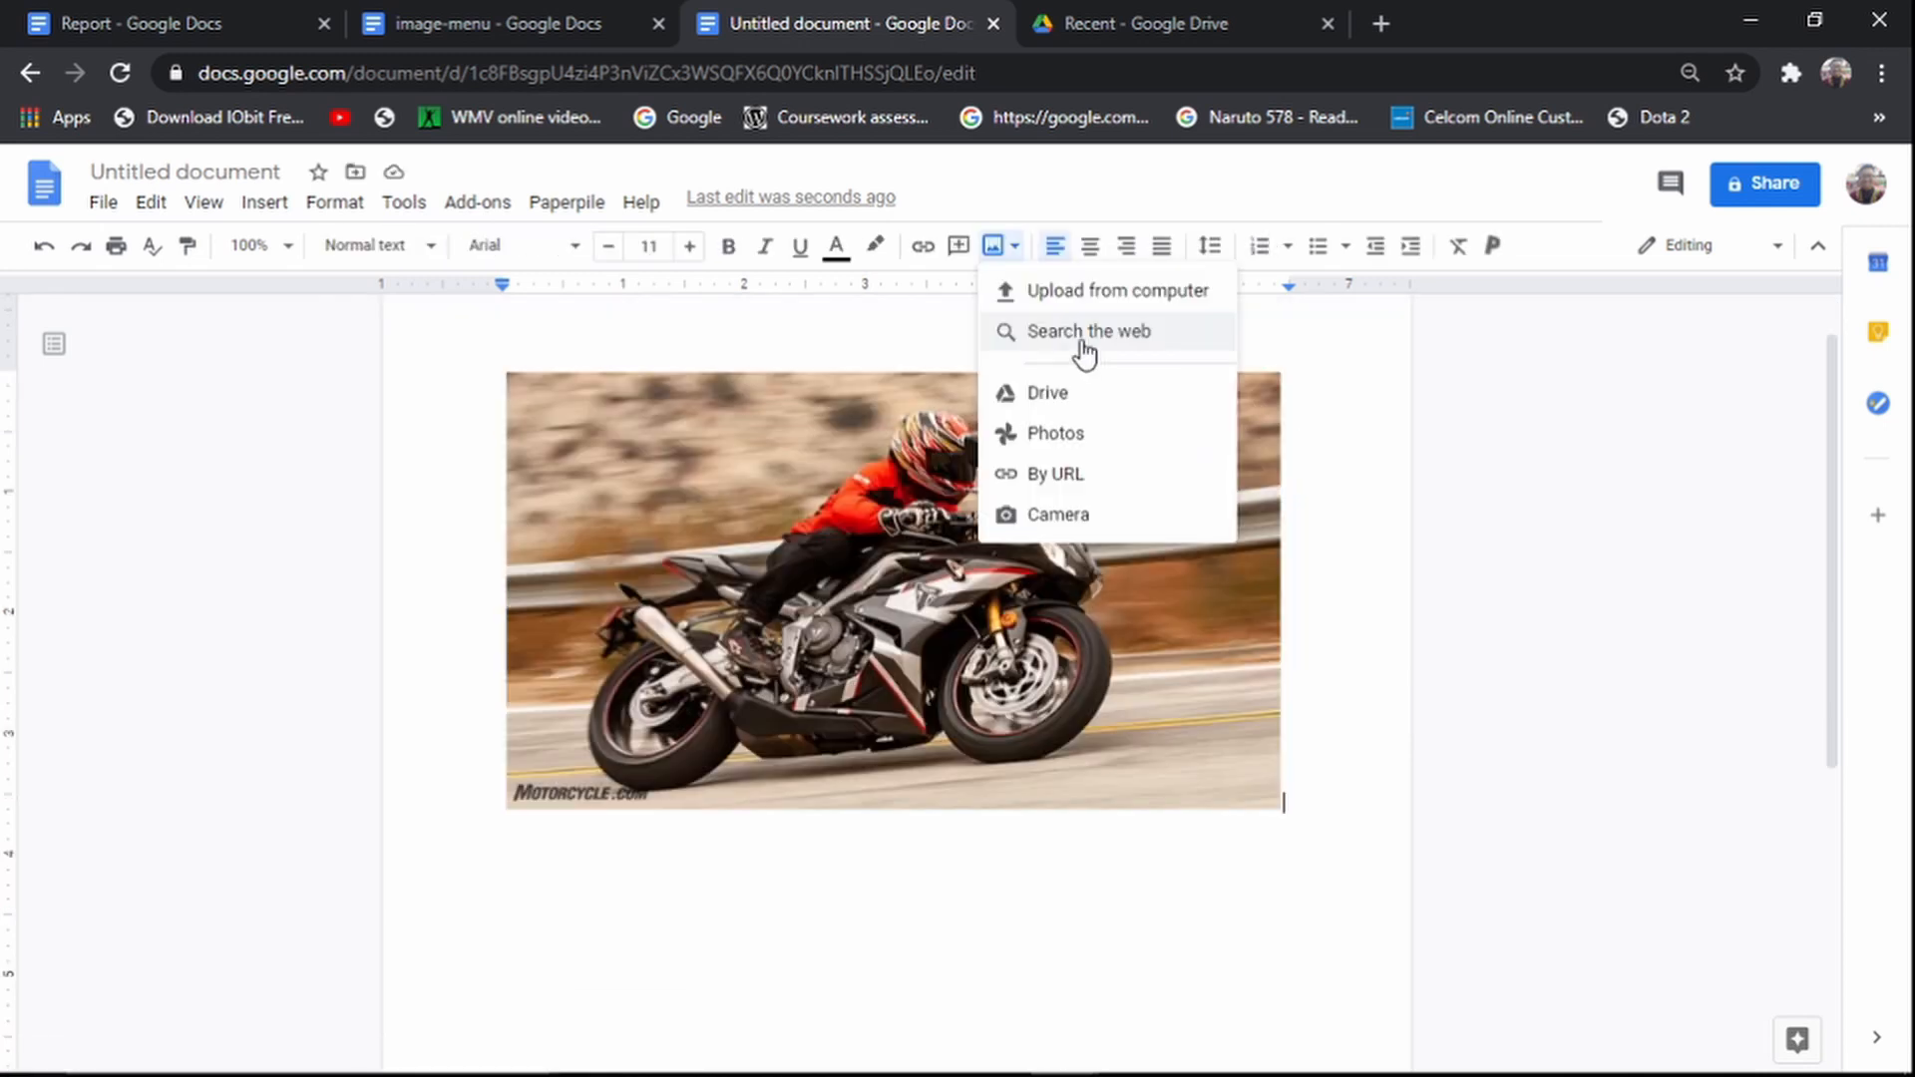
click(1086, 344)
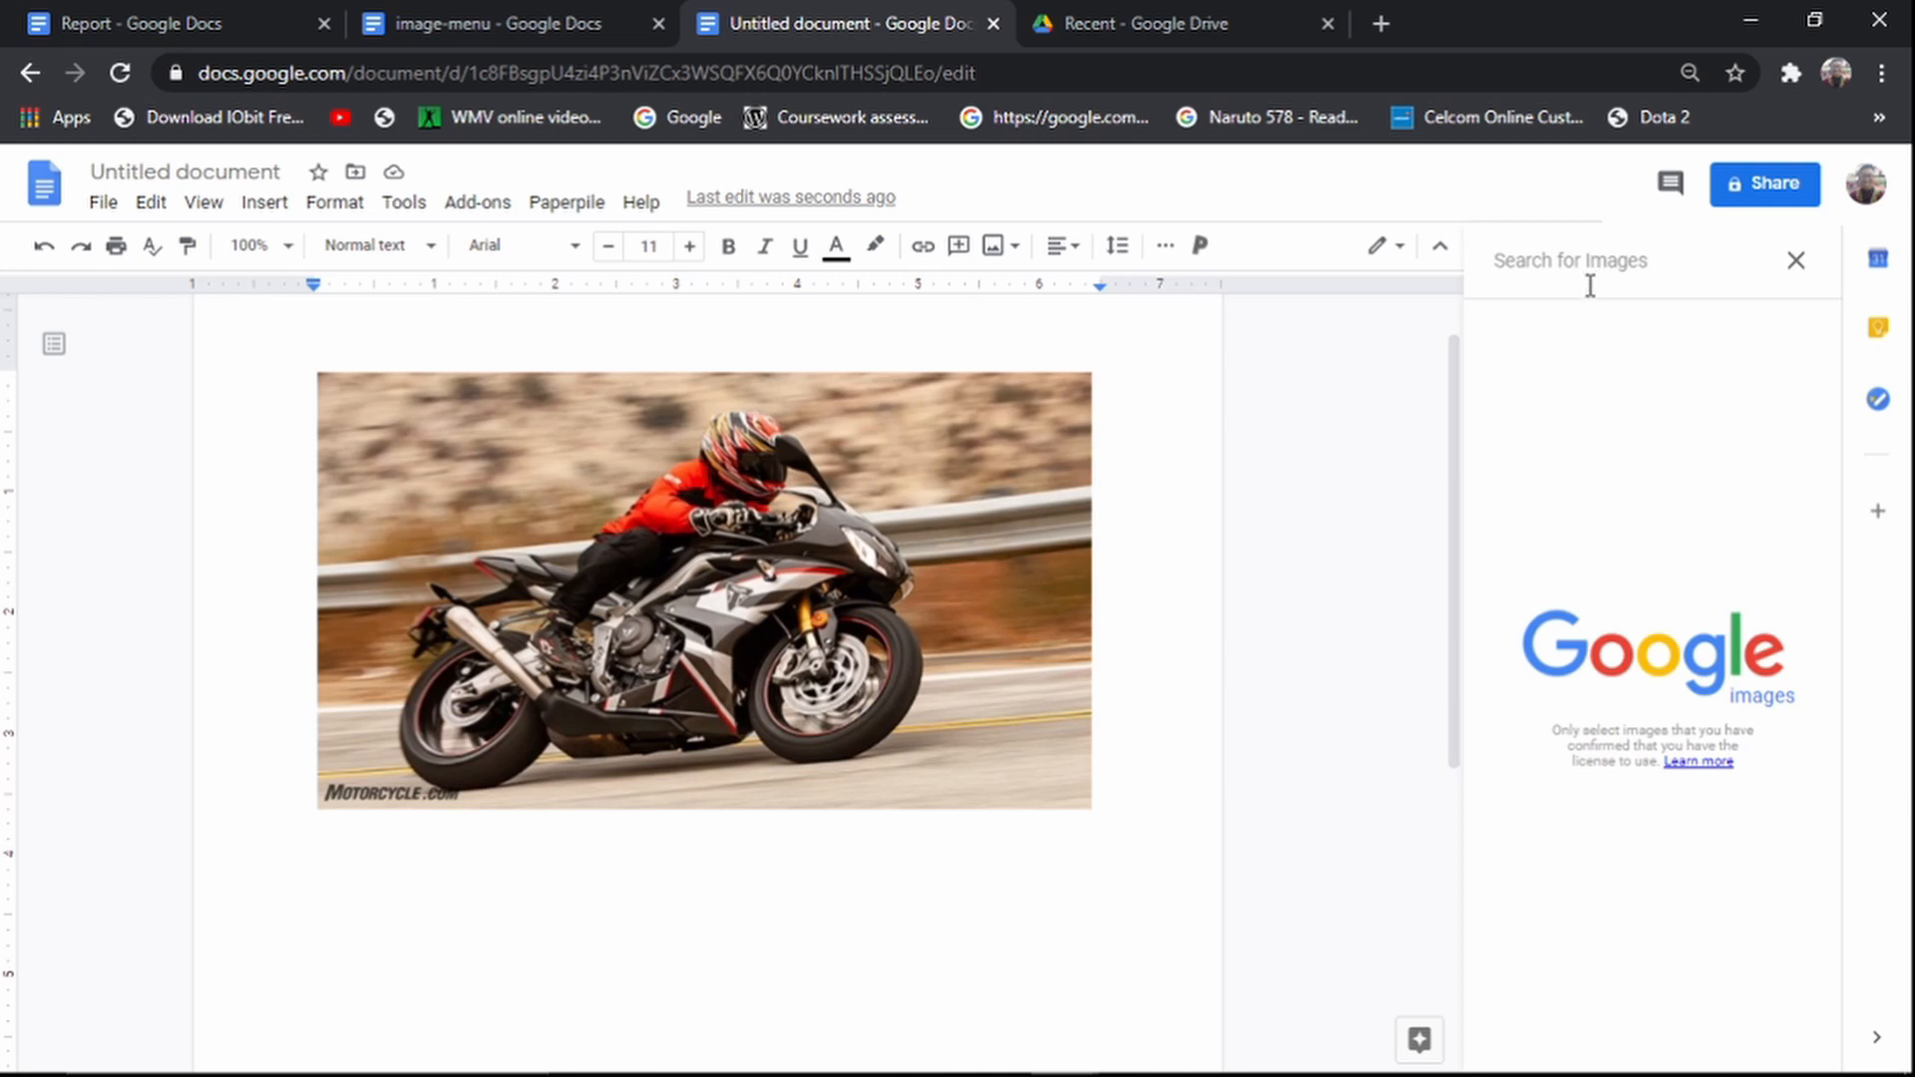
text(space)
key(Return)
scroll(1709, 810, down, 4)
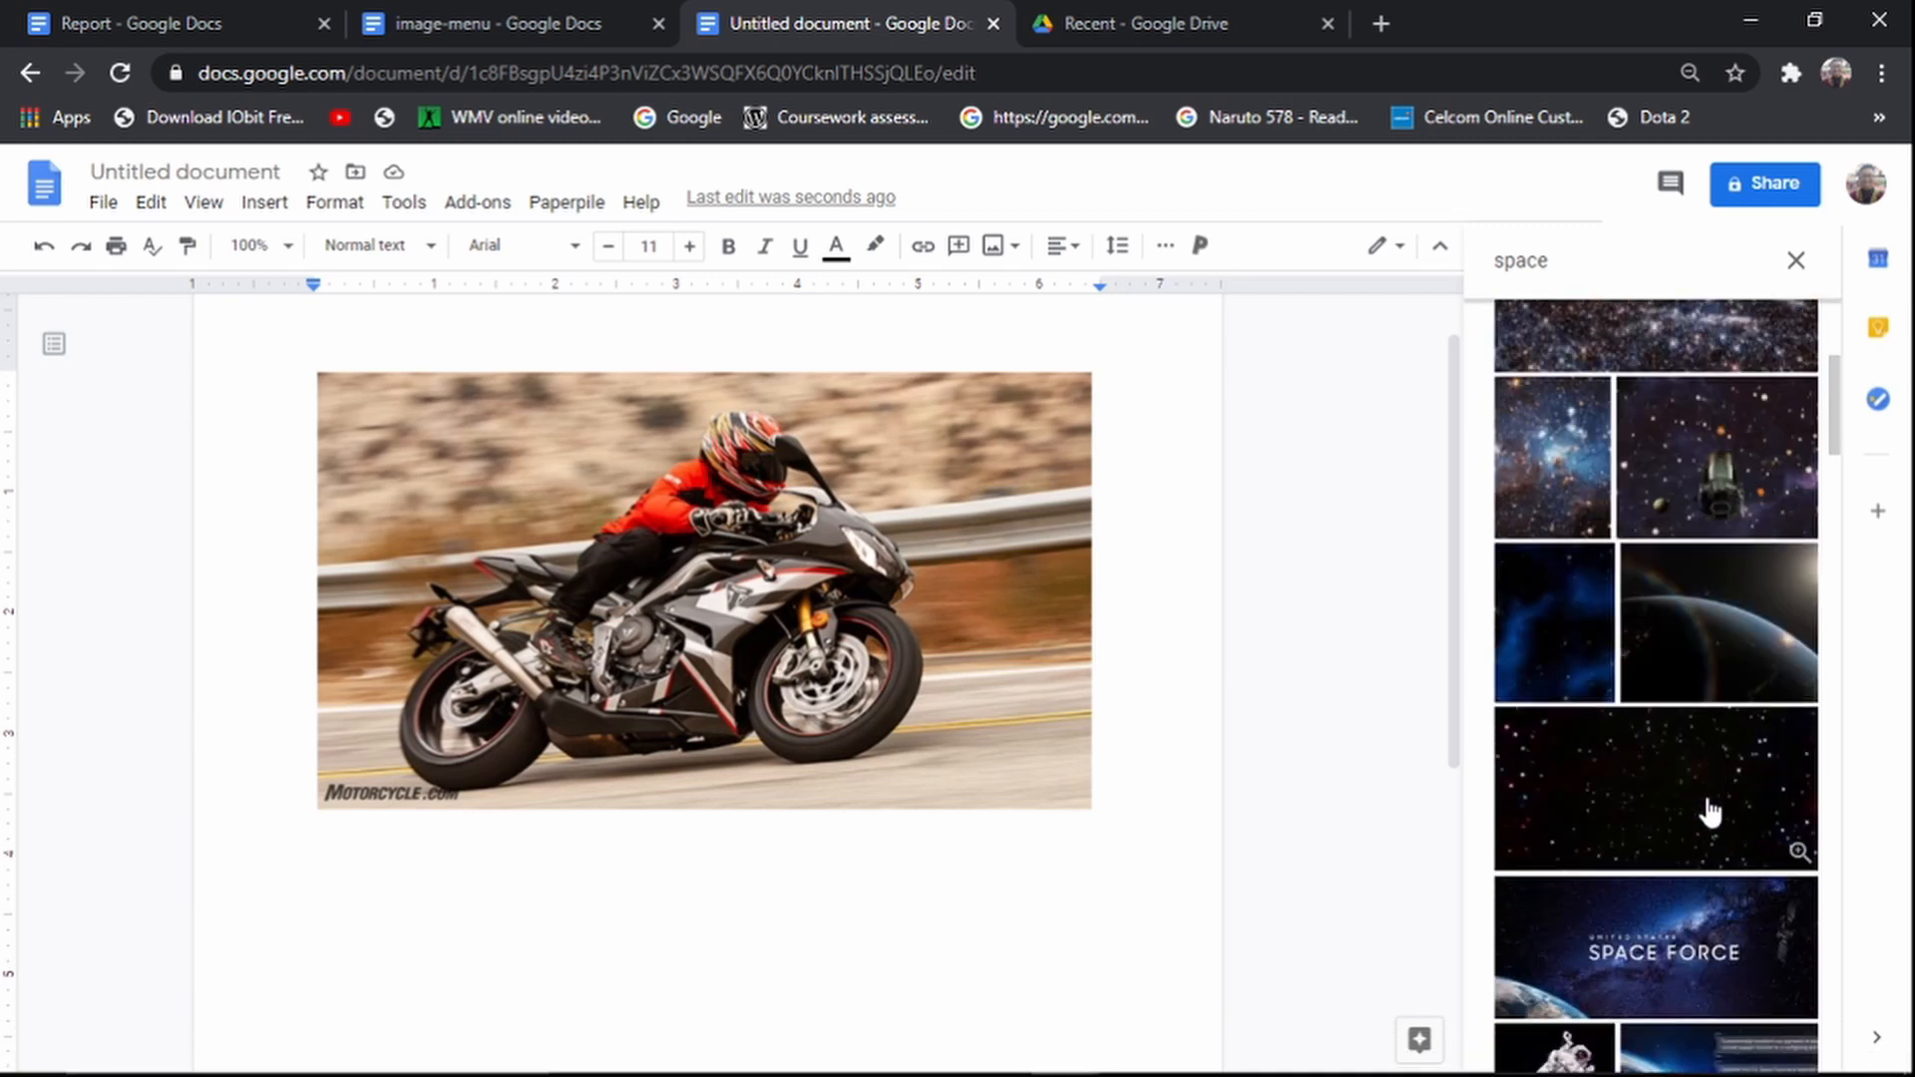
scroll(1710, 813, down, 1)
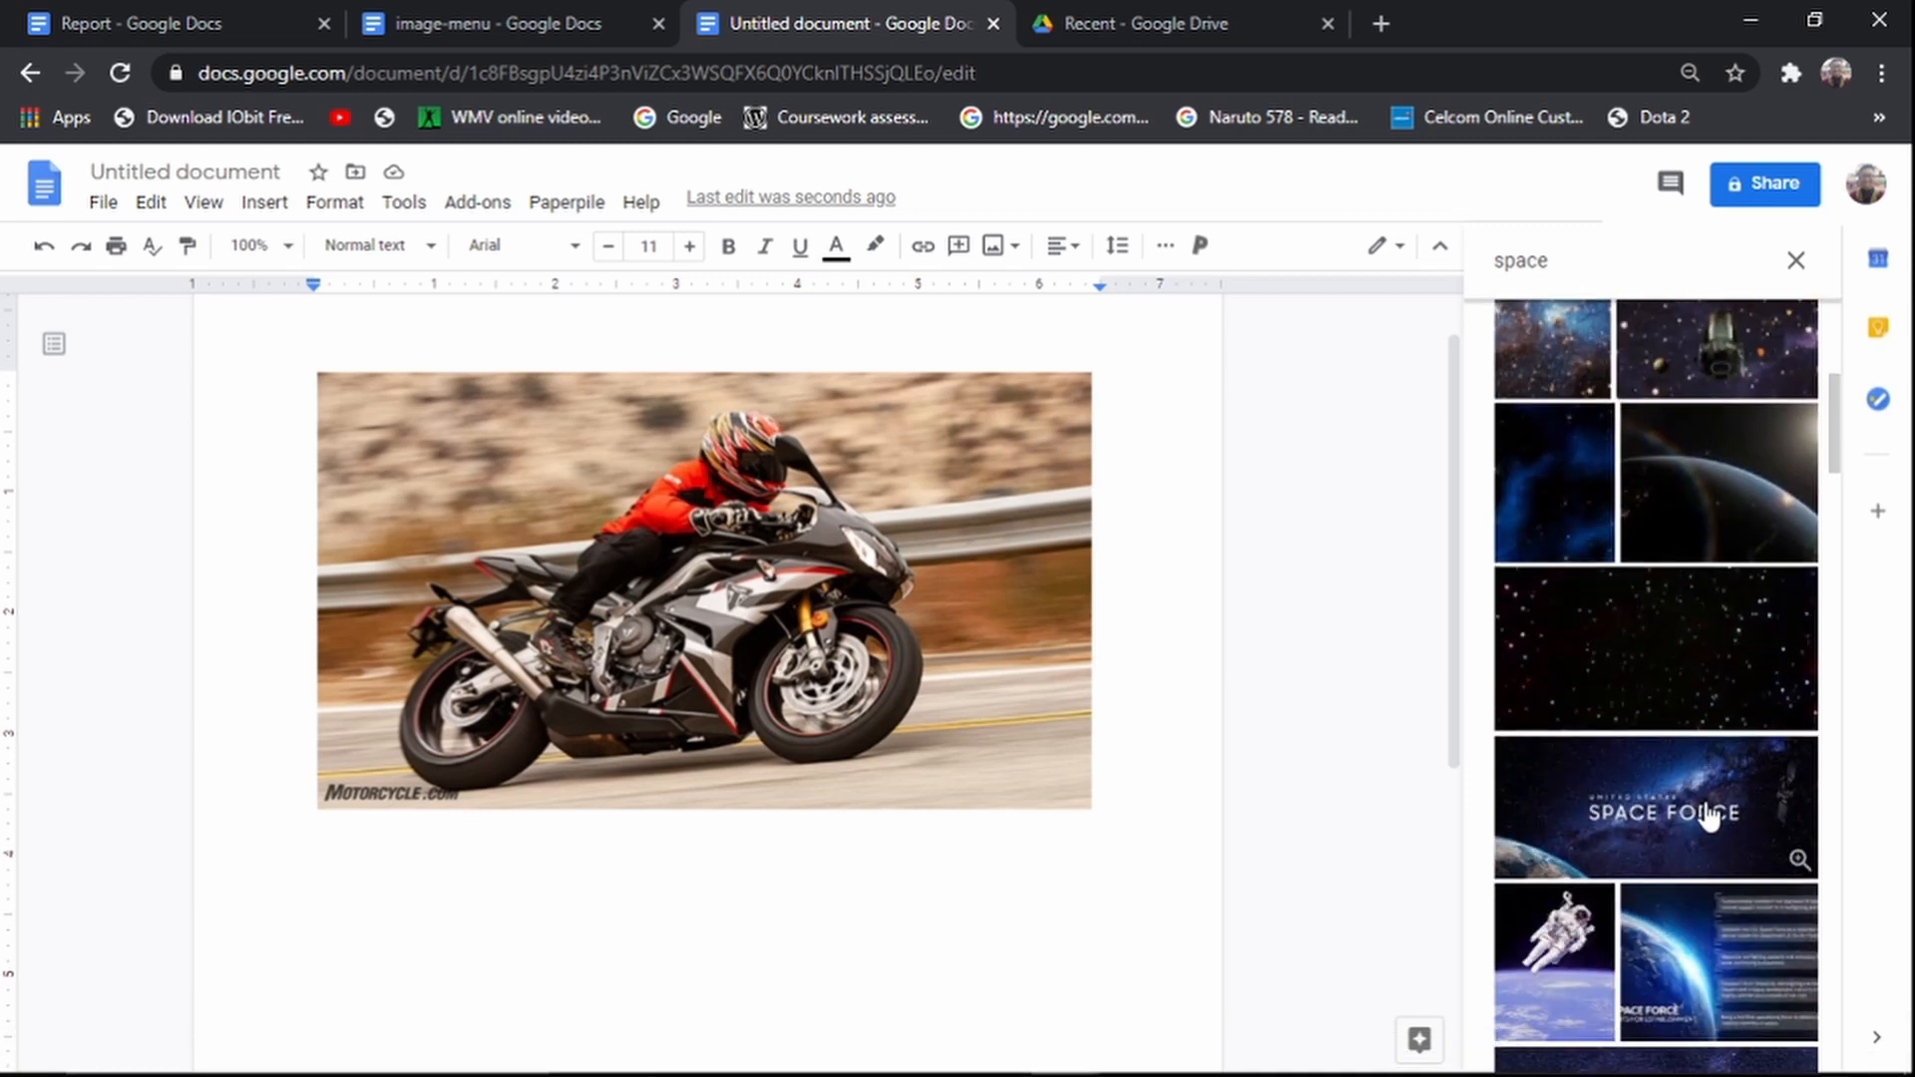
click(1686, 726)
click(1776, 1042)
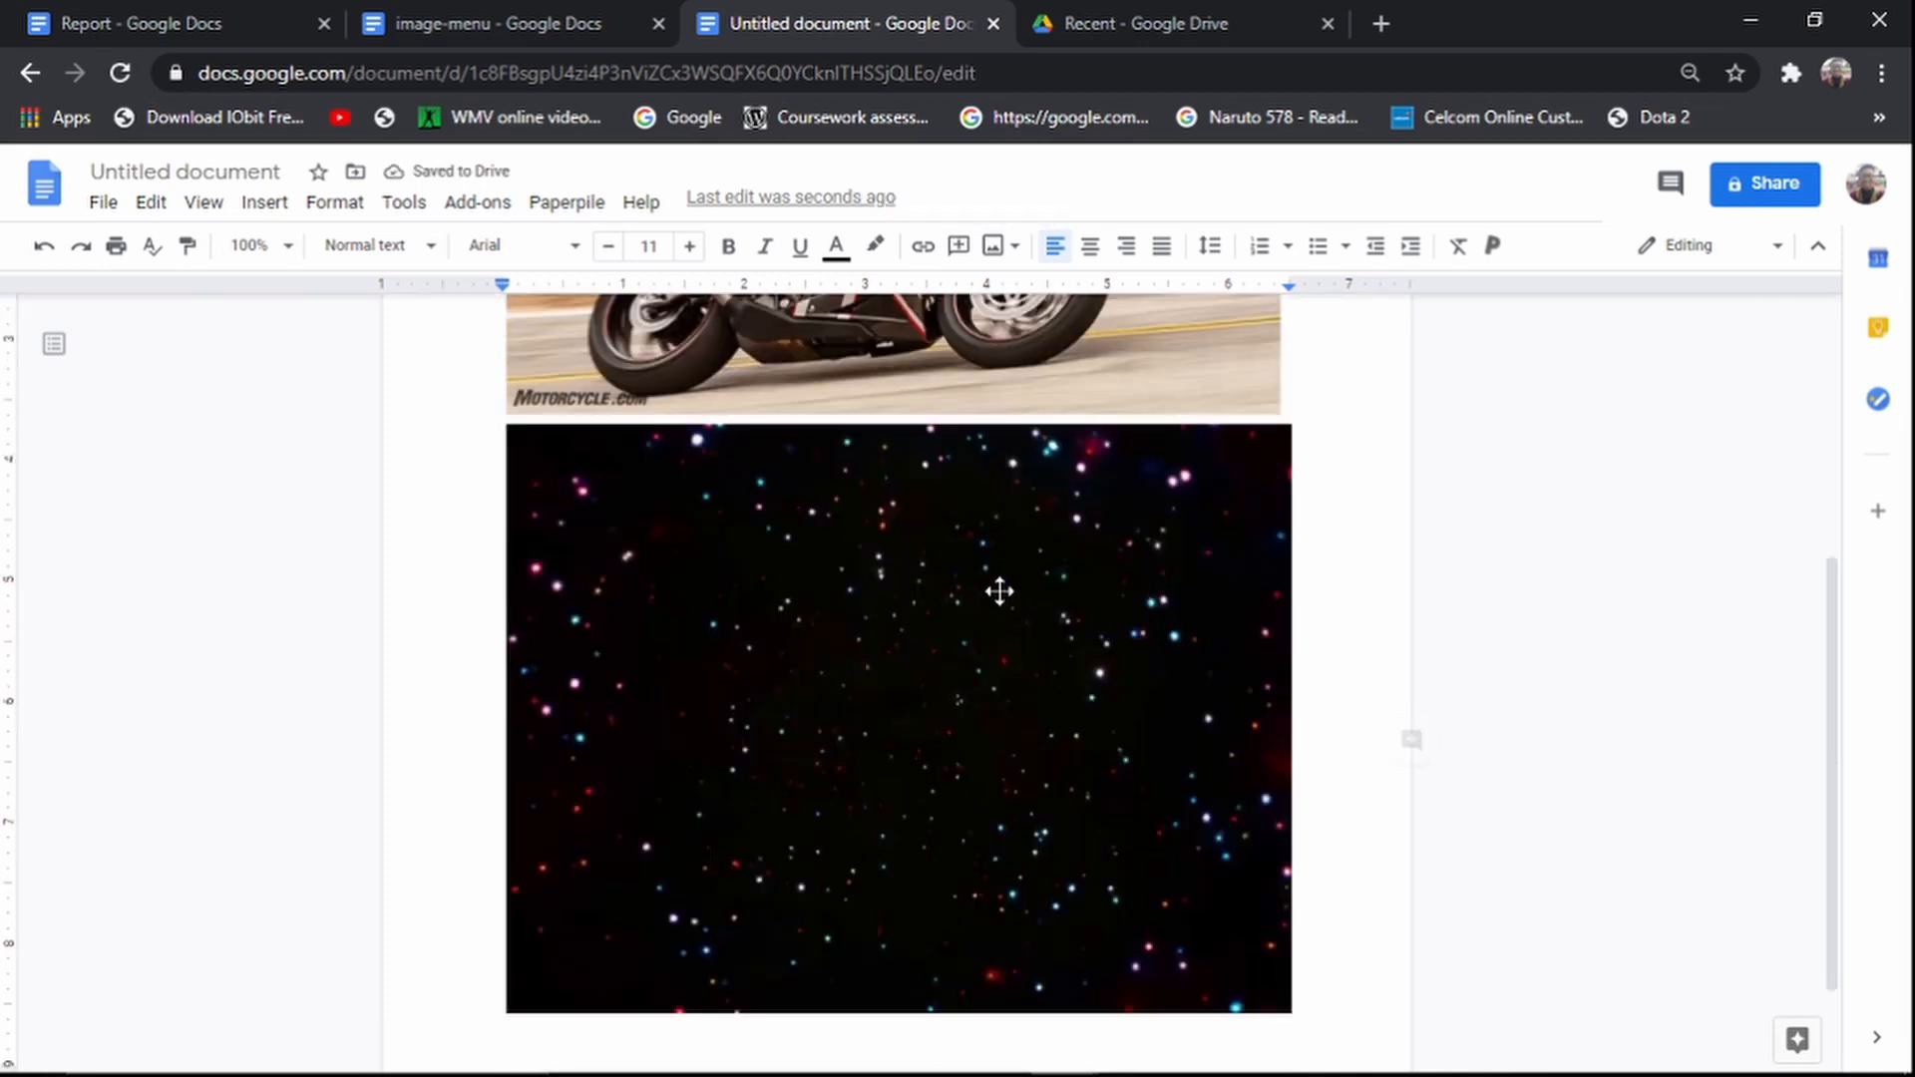
scroll(995, 589, up, 2)
scroll(1107, 760, down, 4)
scroll(1097, 760, up, 4)
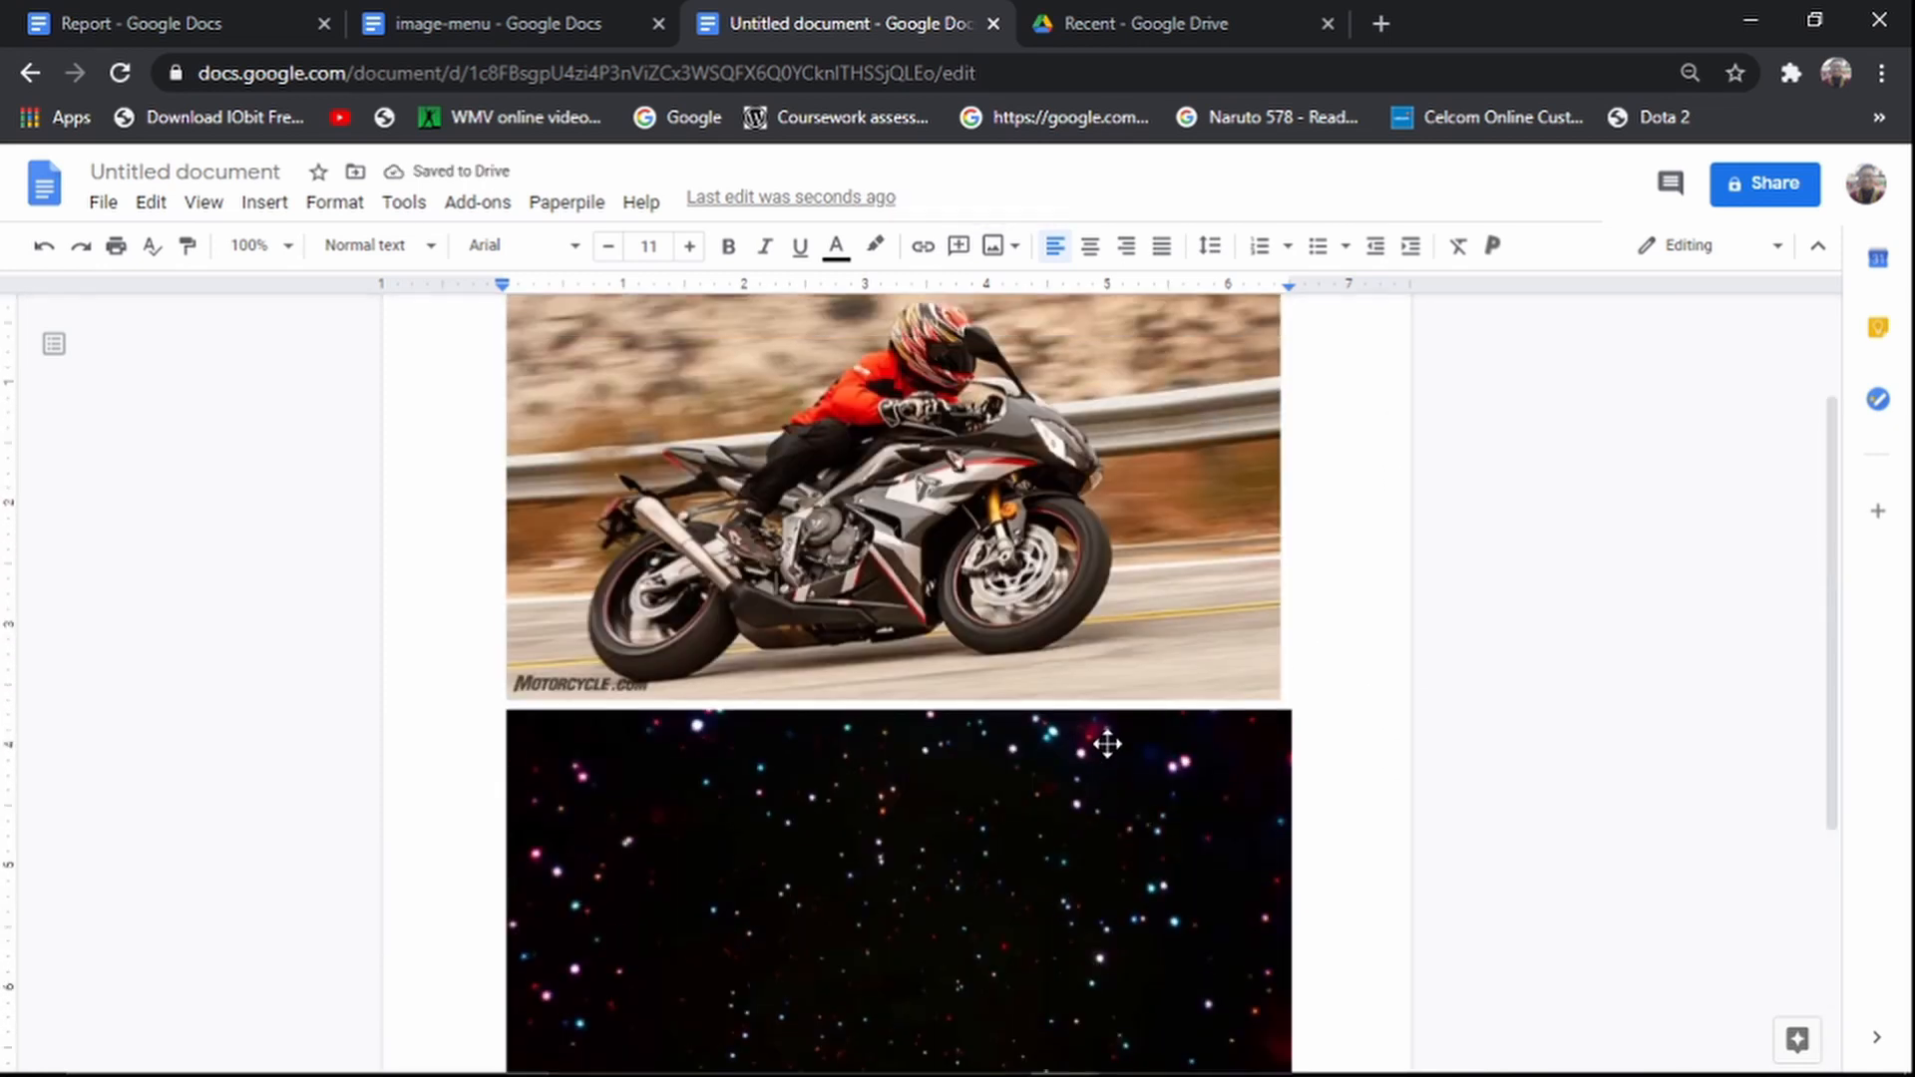
scroll(1111, 739, down, 4)
scroll(1111, 737, up, 3)
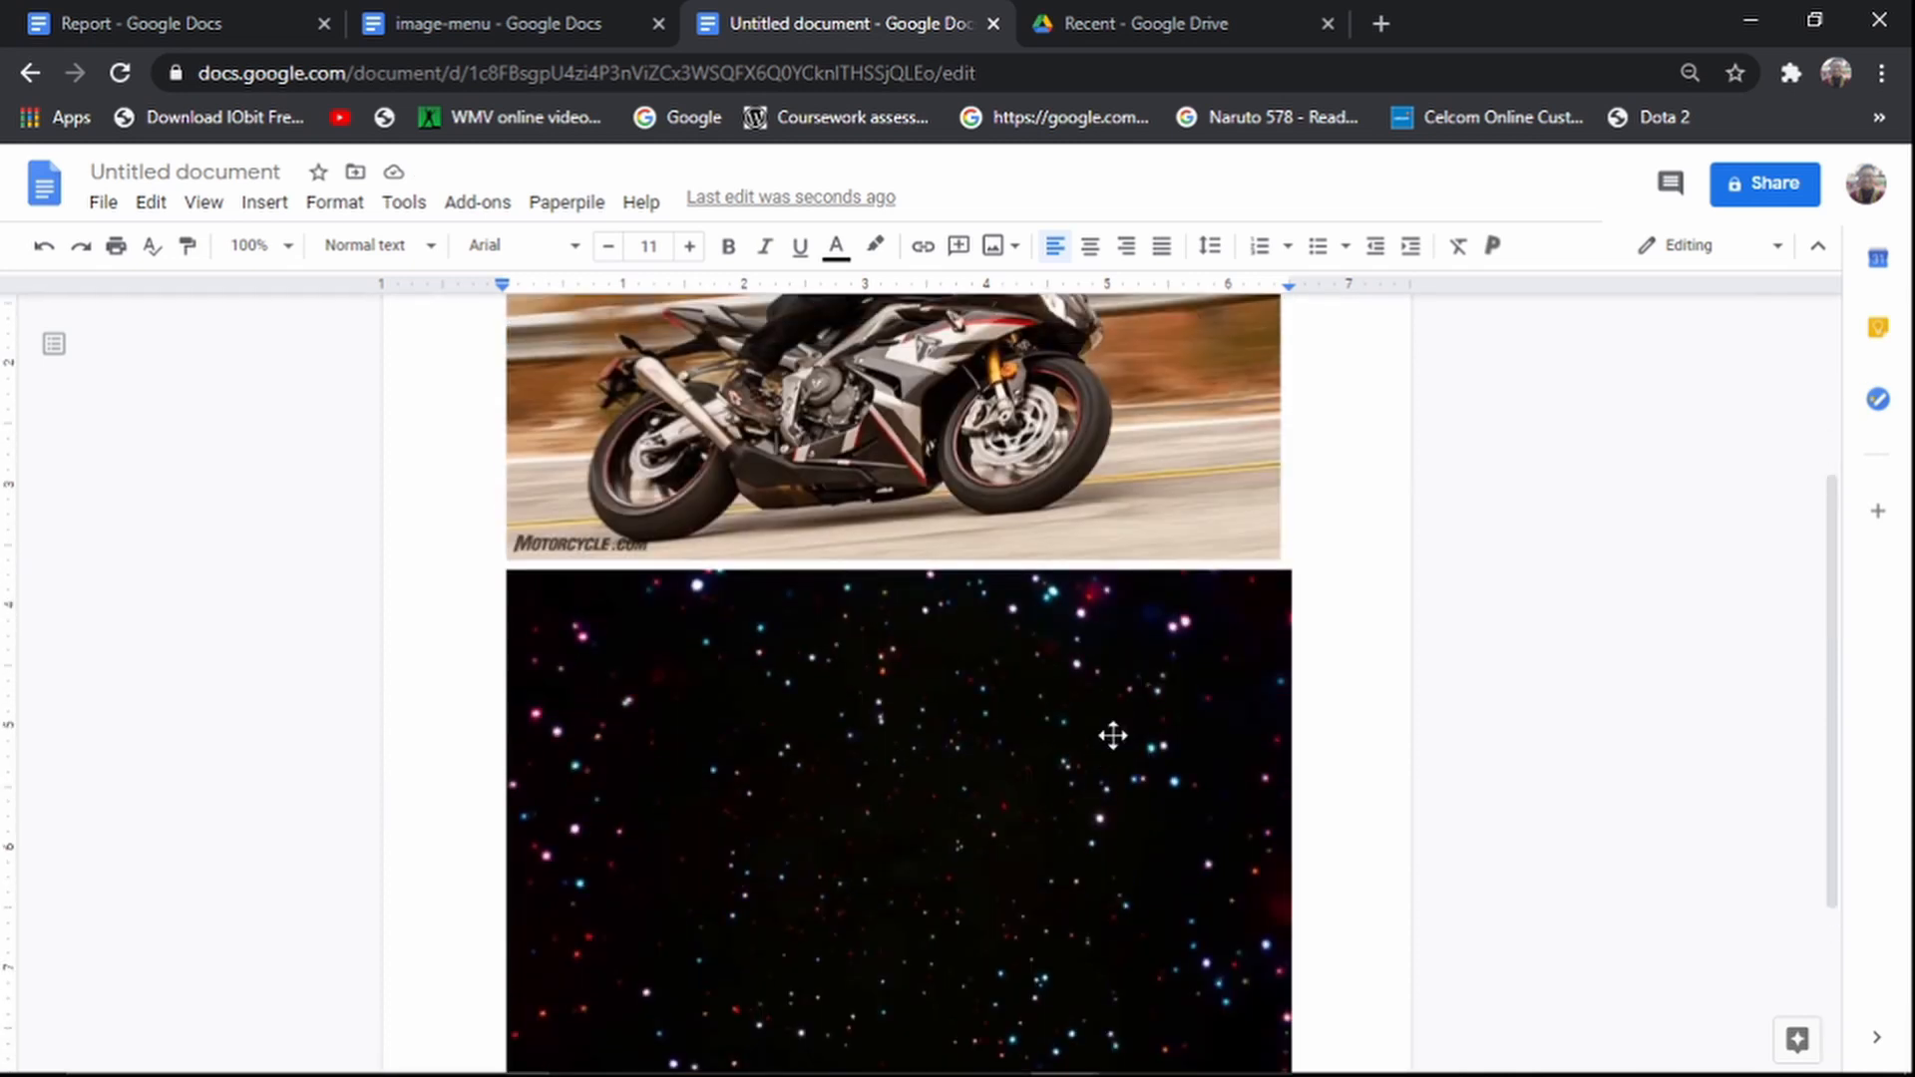
Step: Replace the motorcycle picture with the Toyota race car image from the recent files in Google Drive
scroll(1010, 637, up, 3)
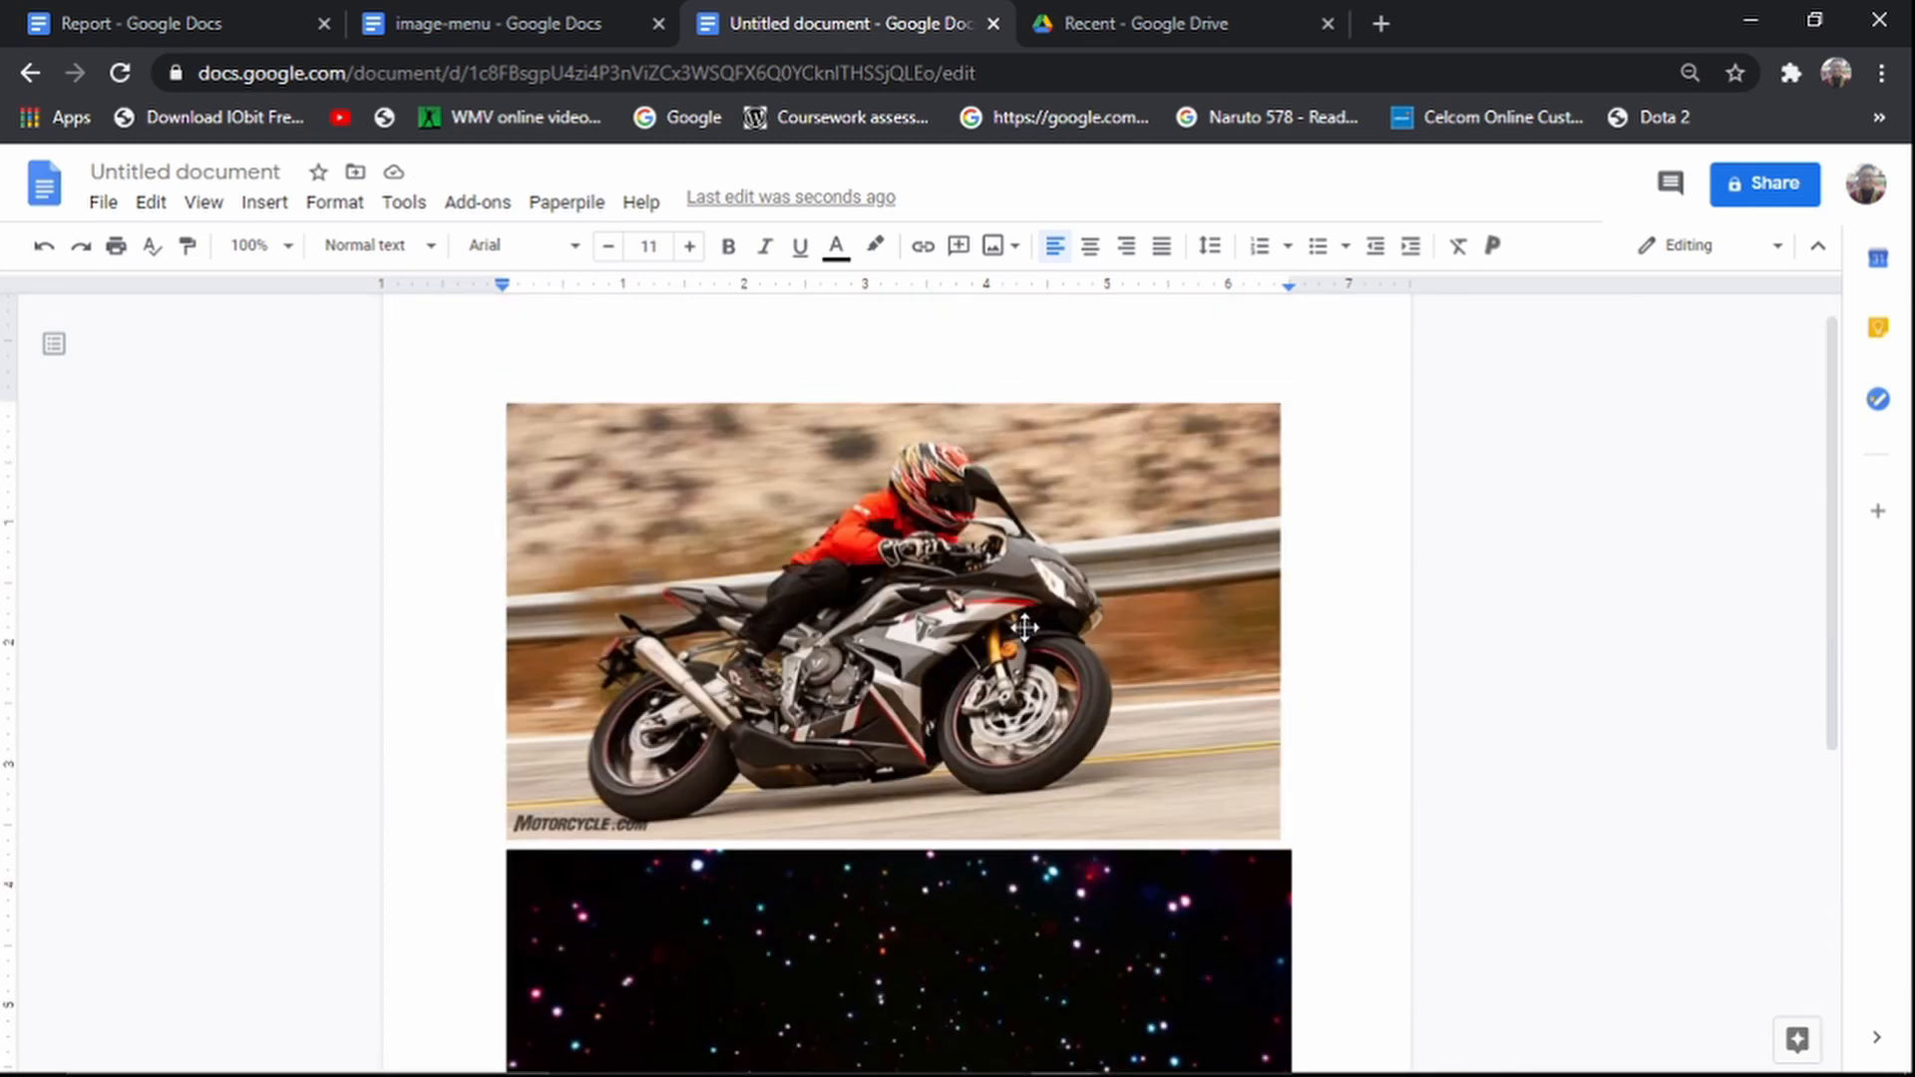
click(919, 541)
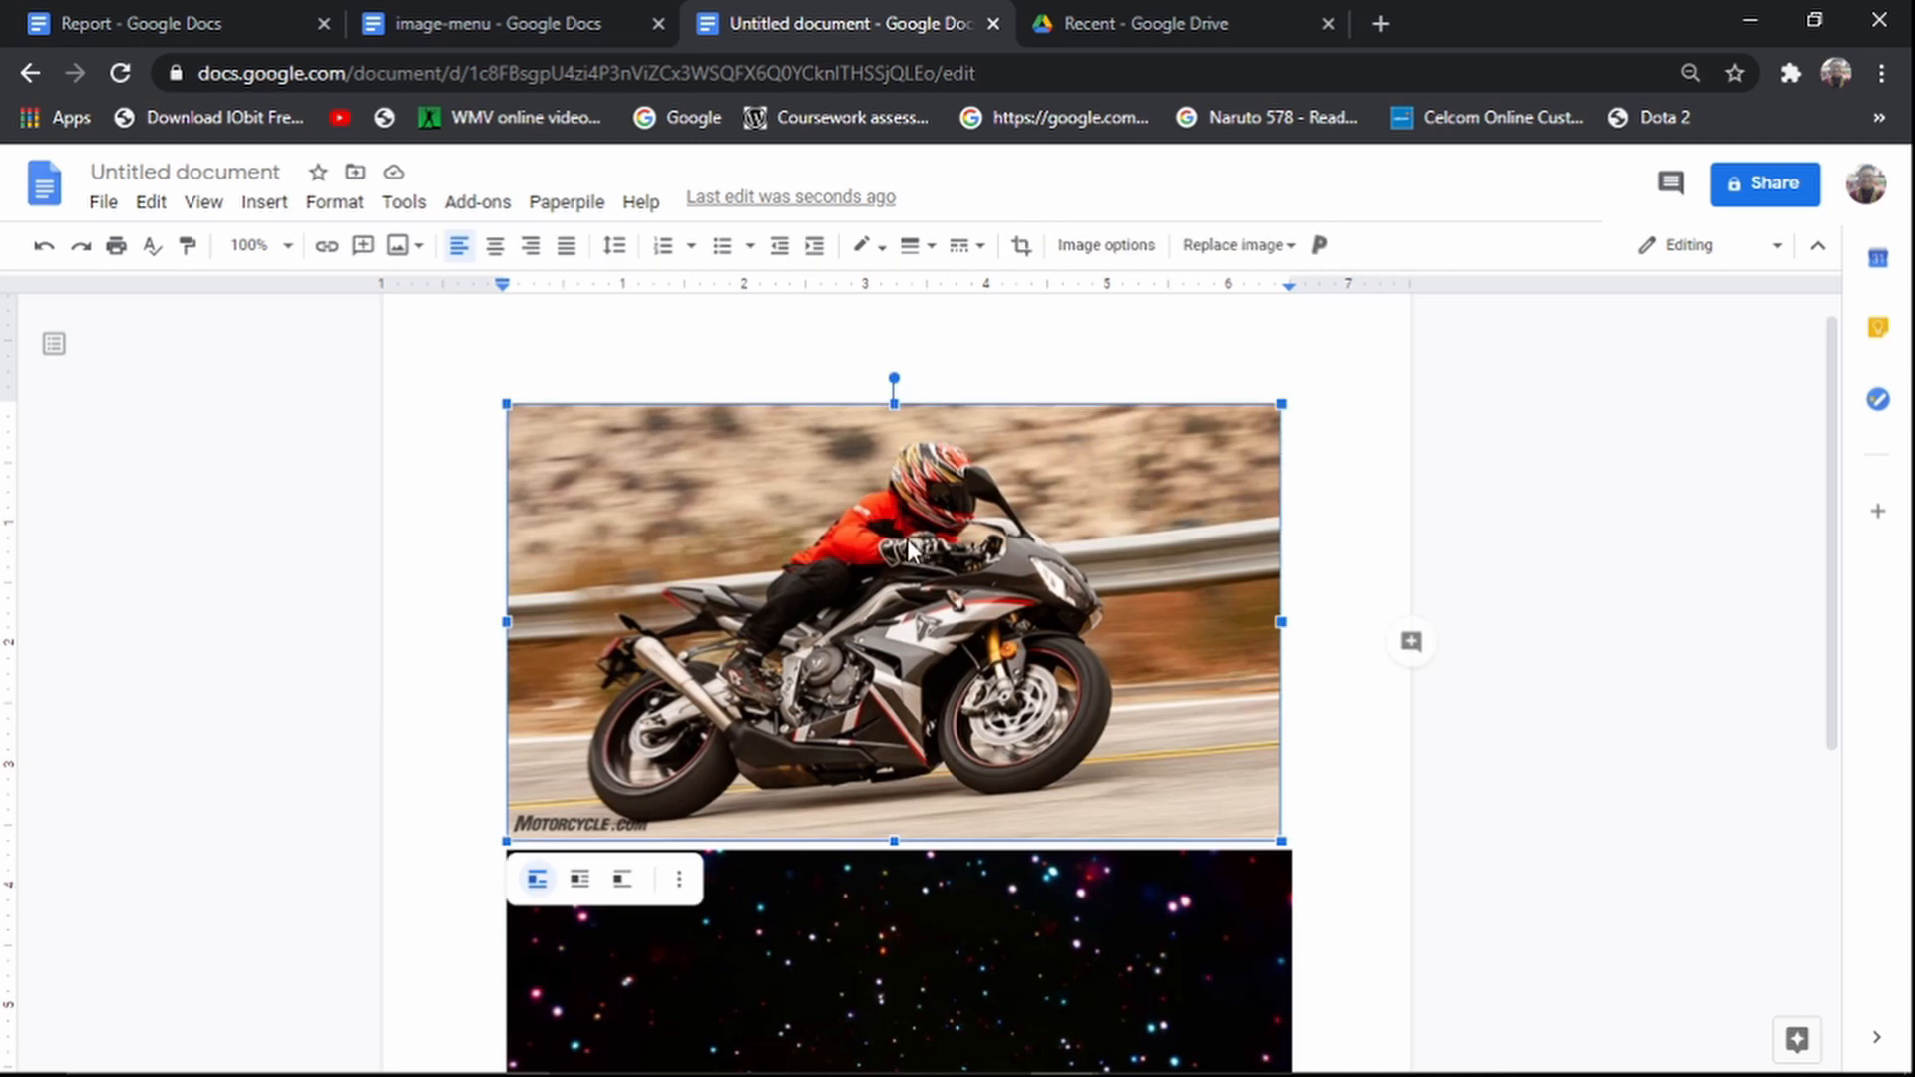
right_click(906, 538)
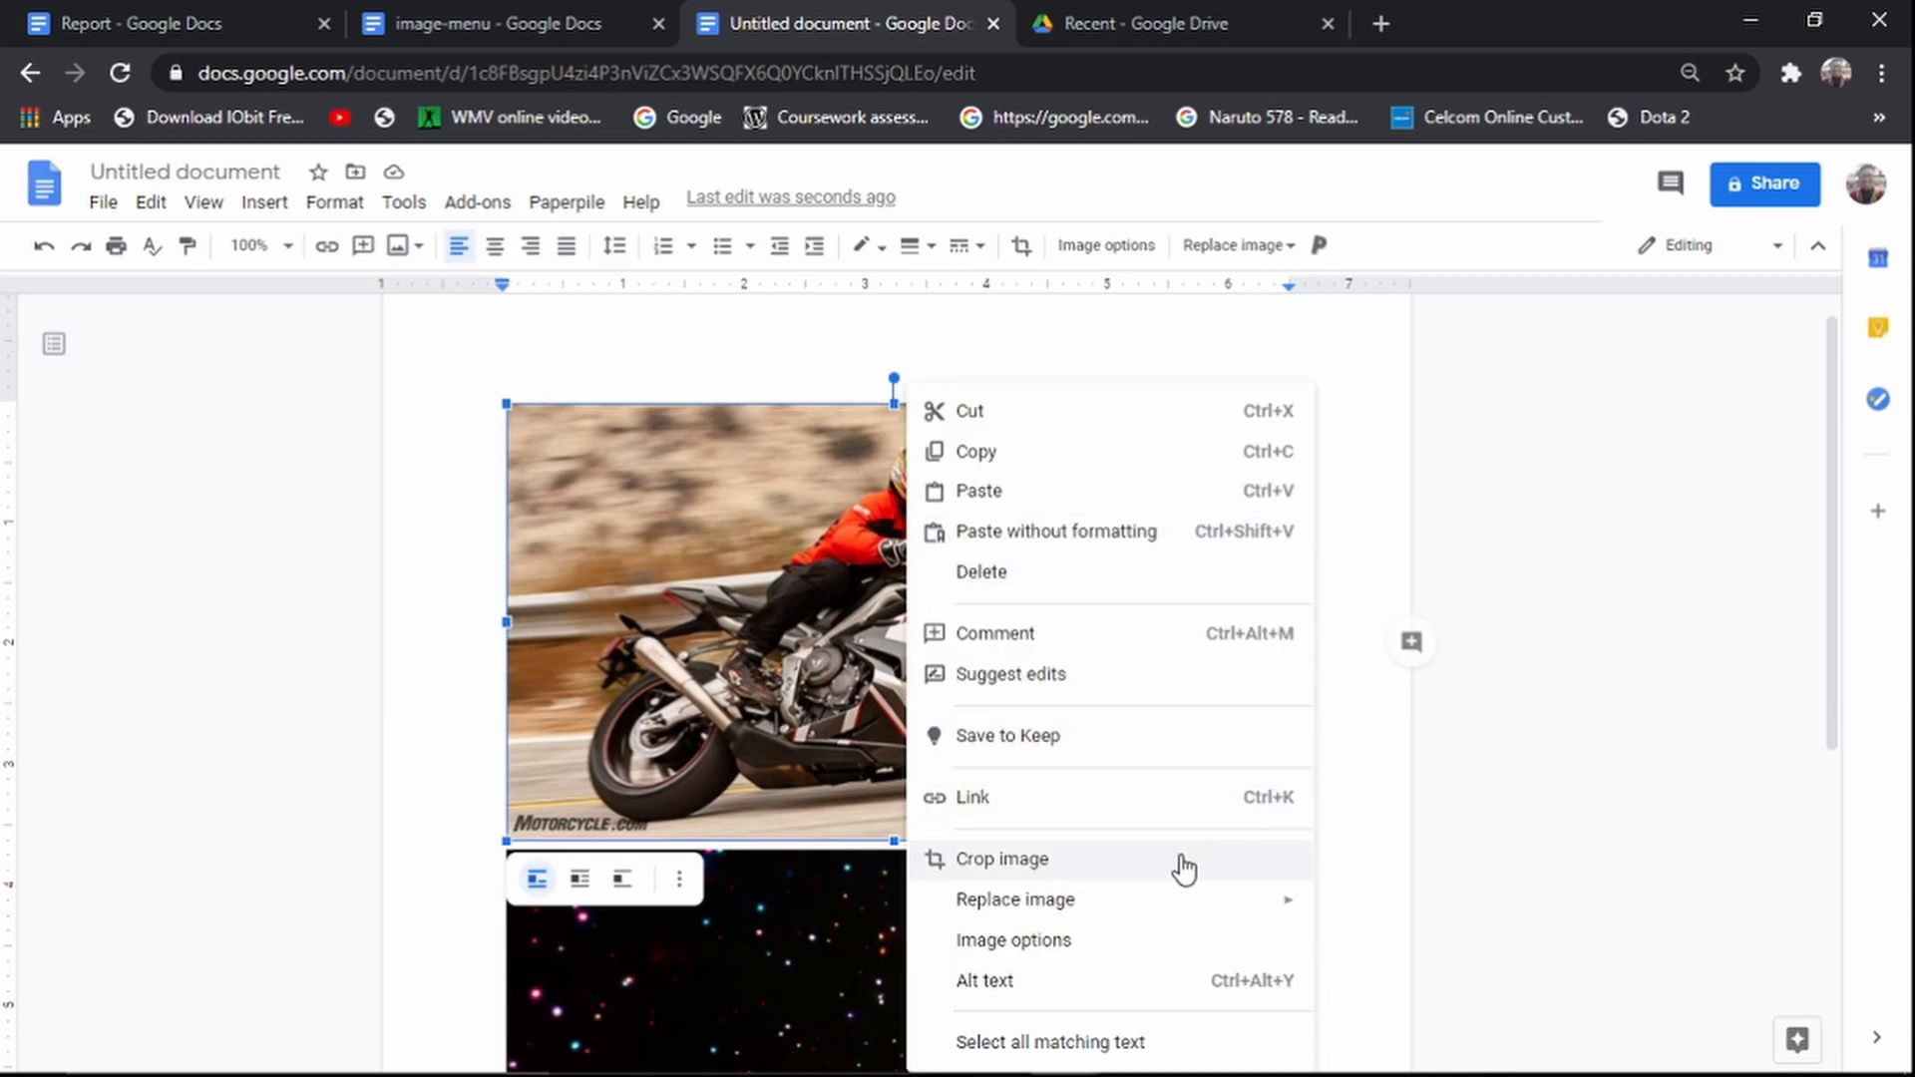
mouse_move(1182, 913)
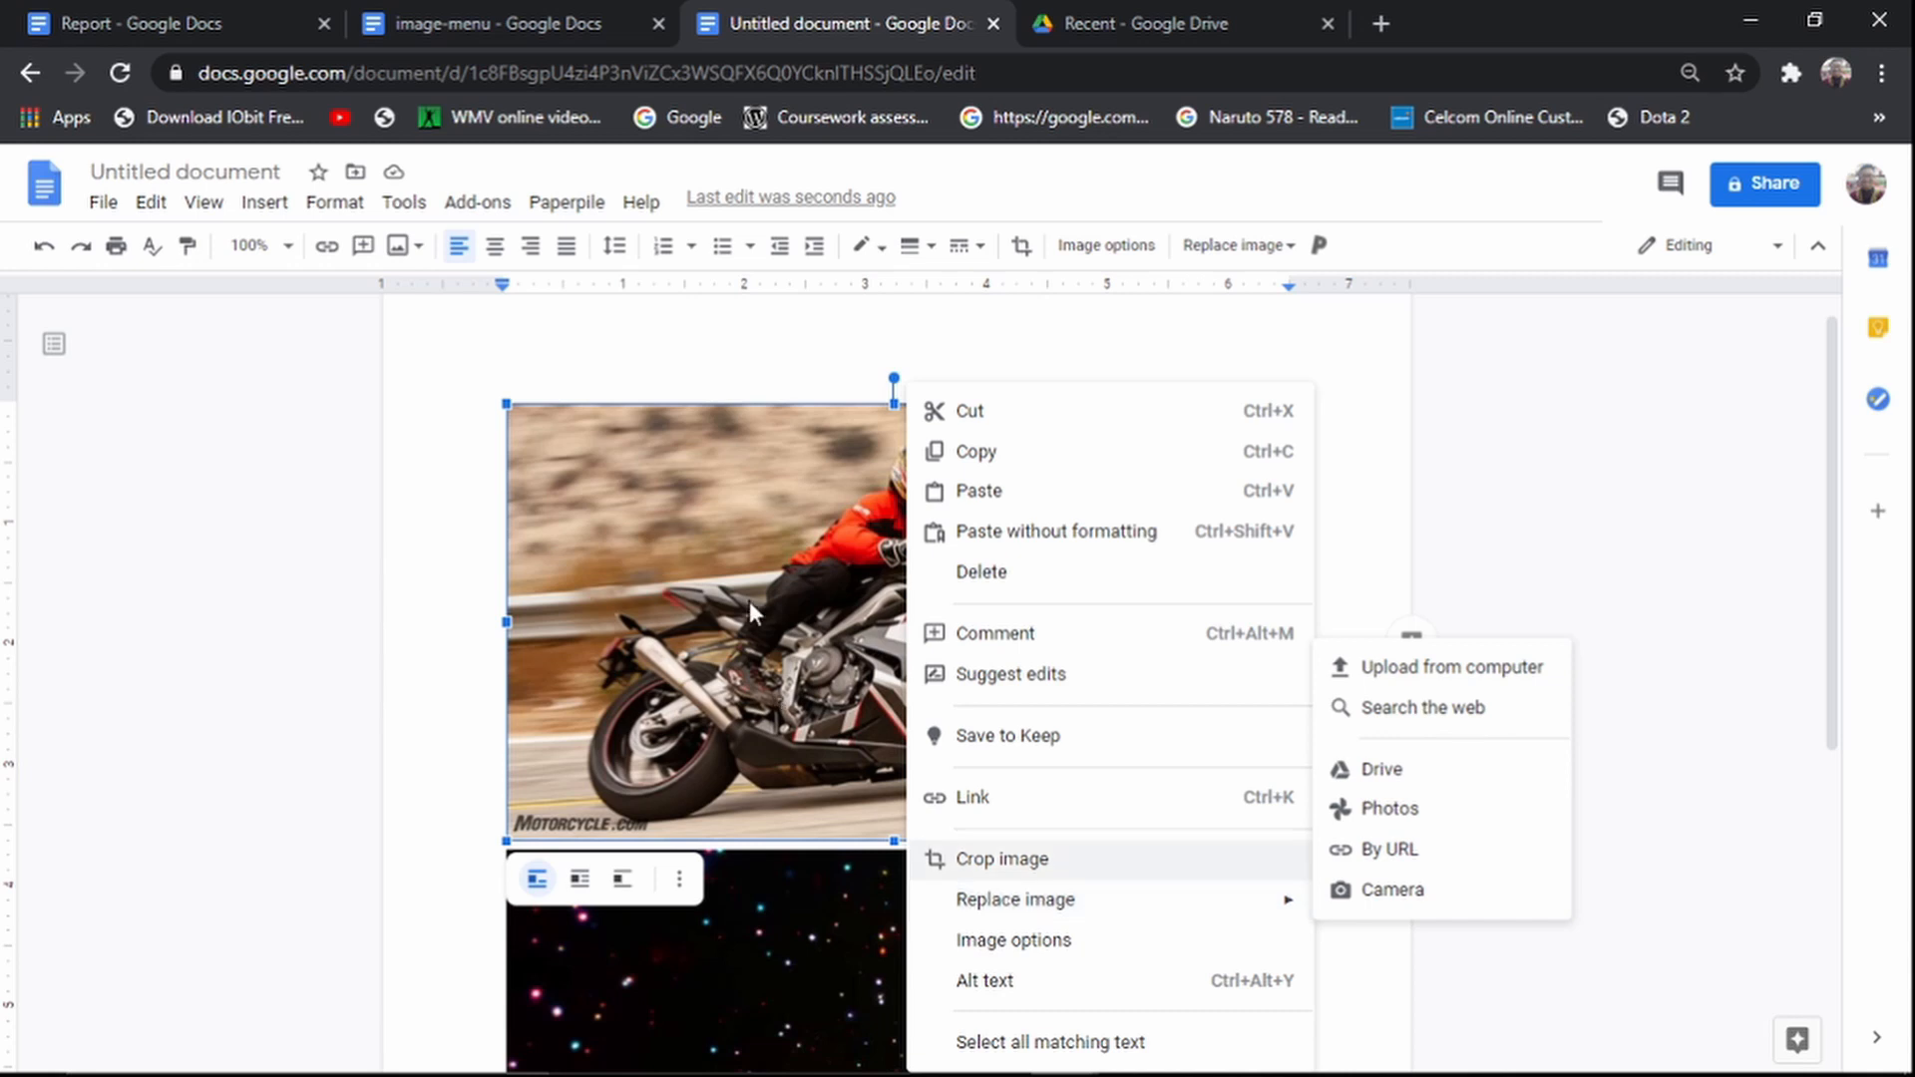
click(431, 477)
right_click(955, 465)
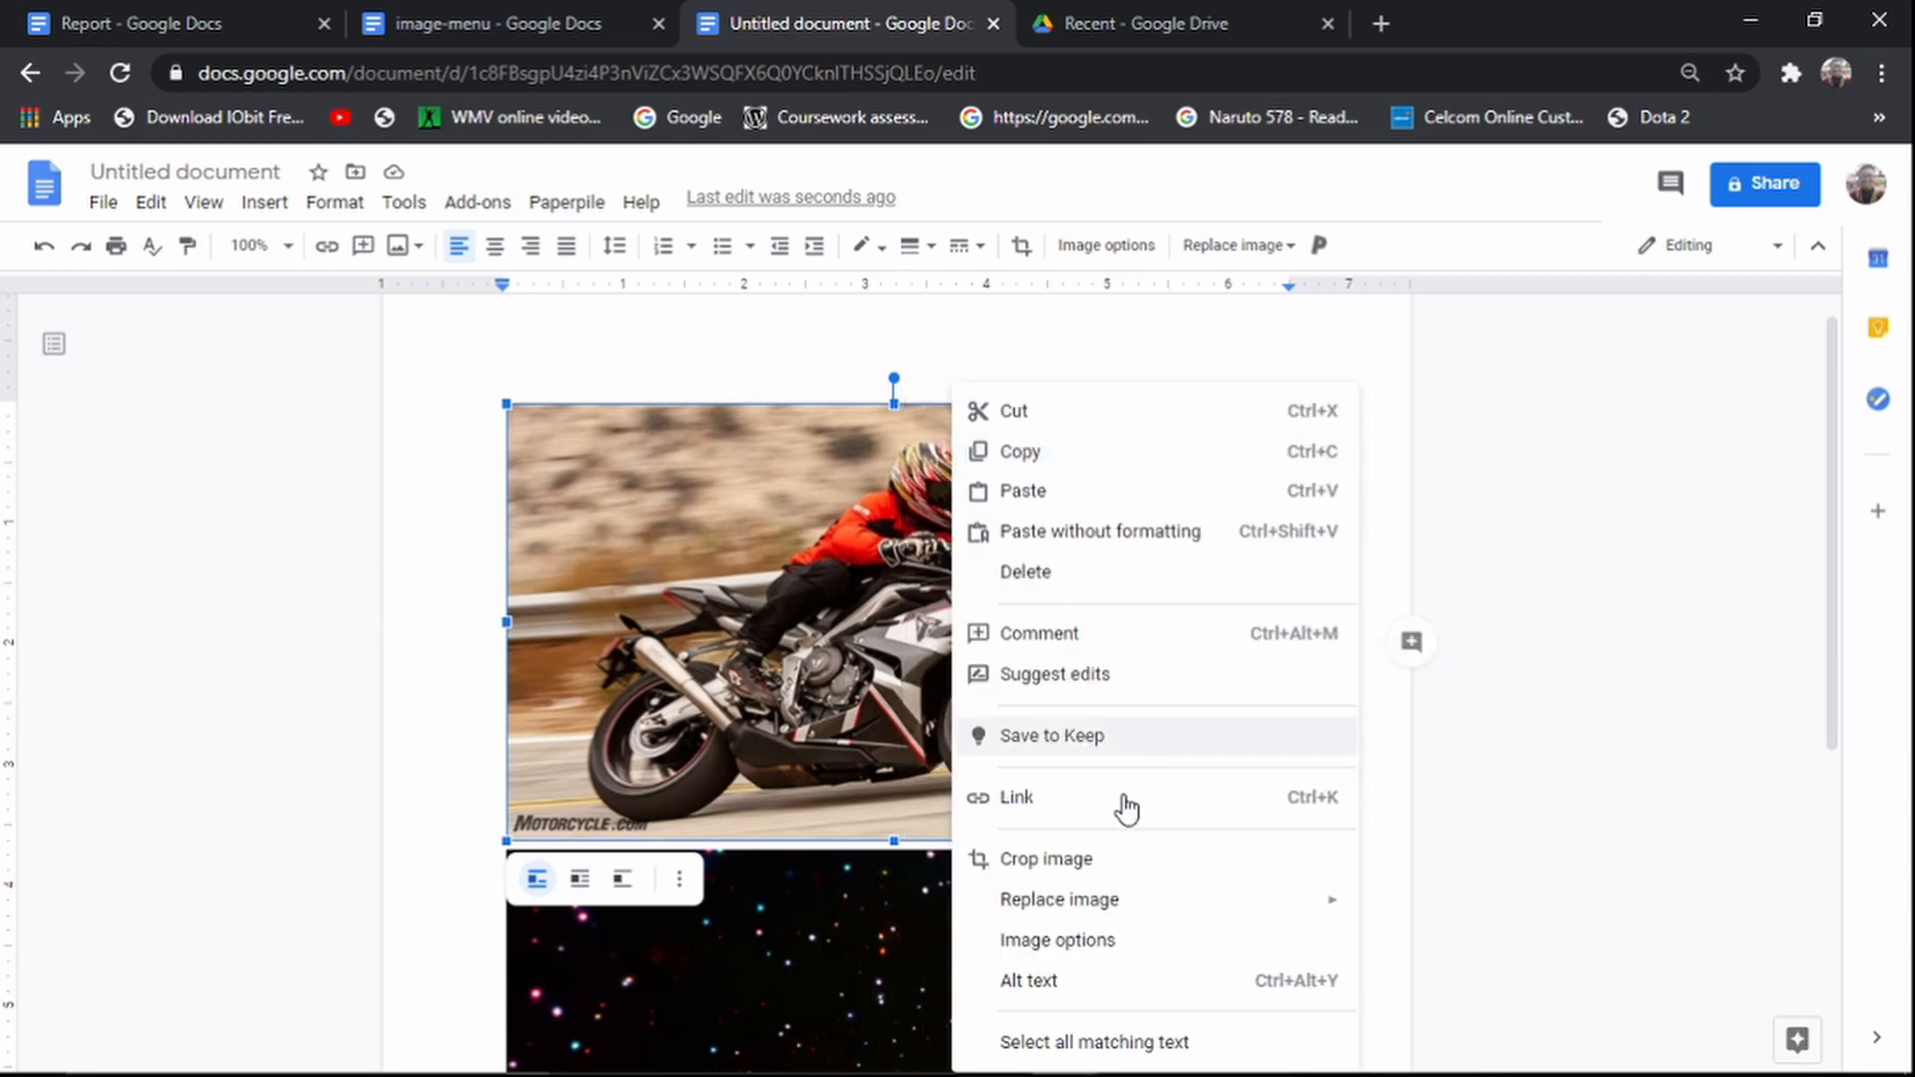
mouse_move(1163, 915)
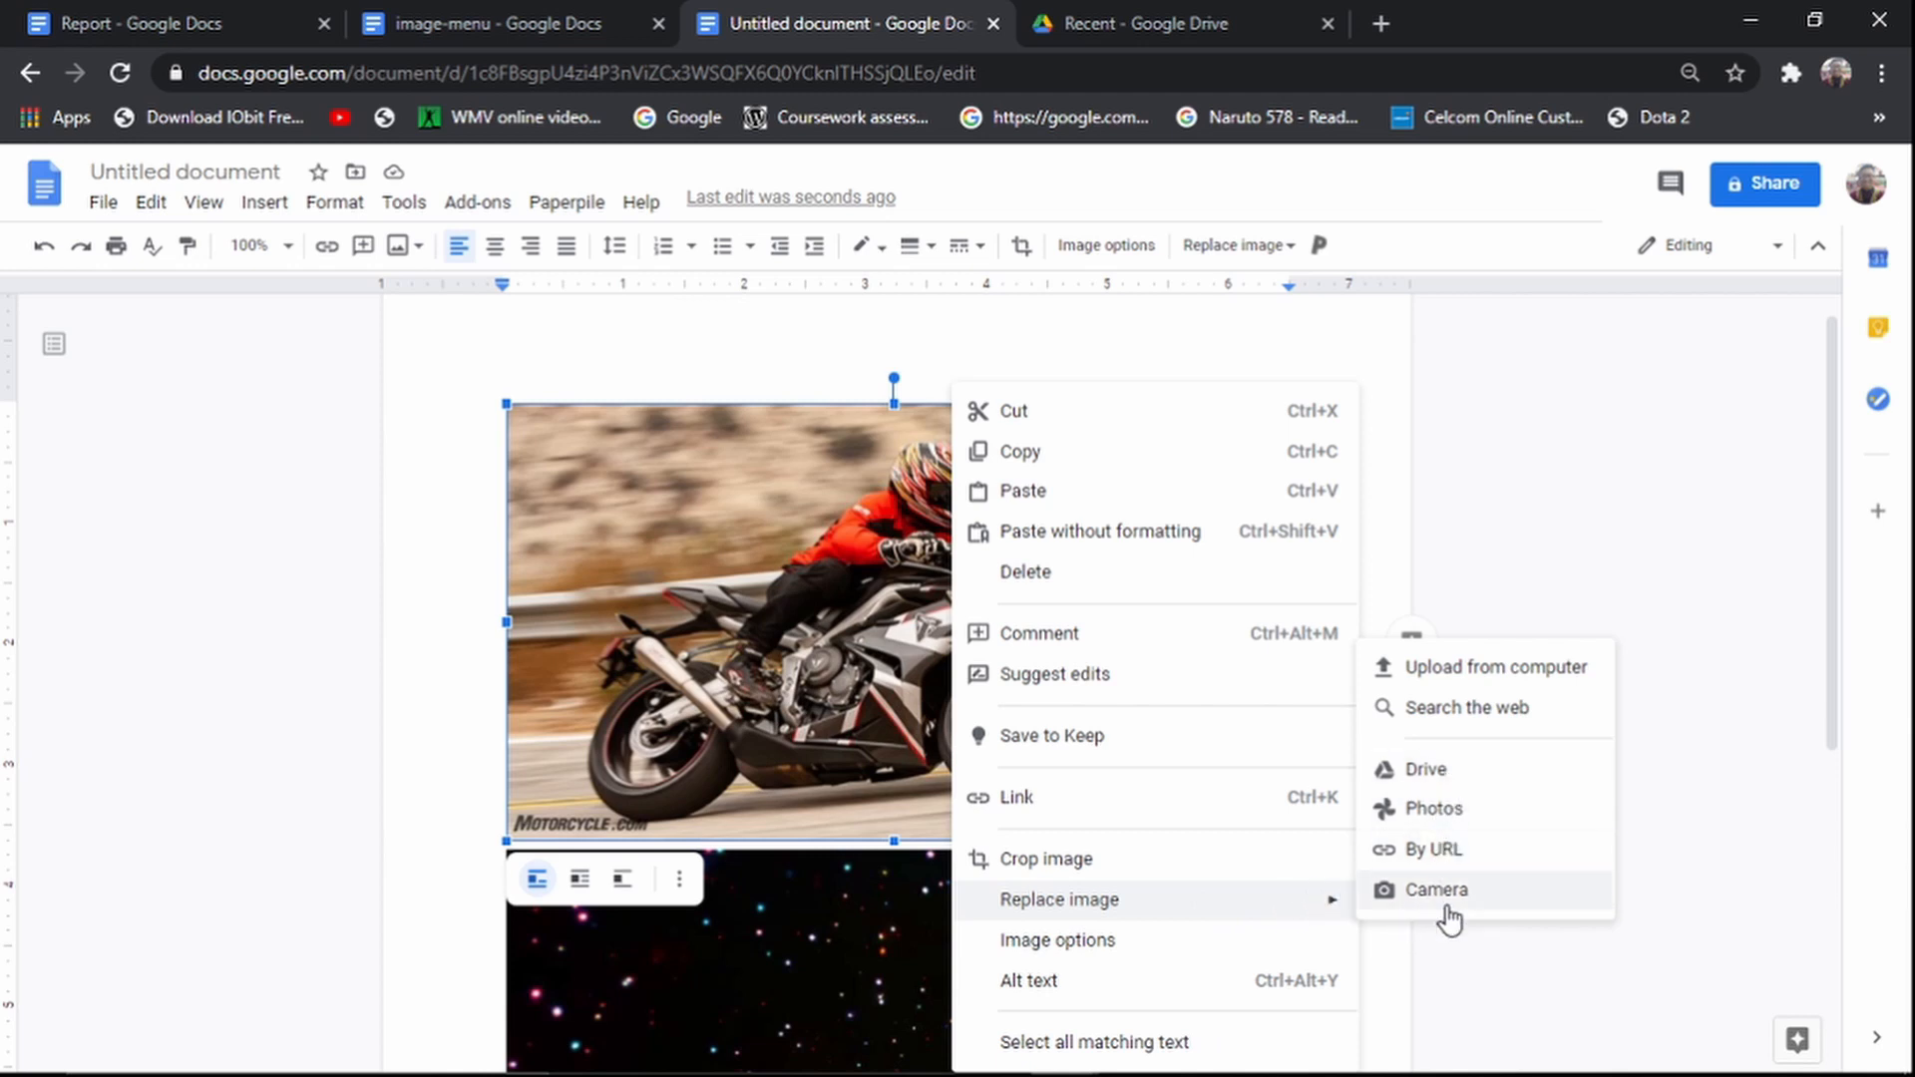
click(1473, 781)
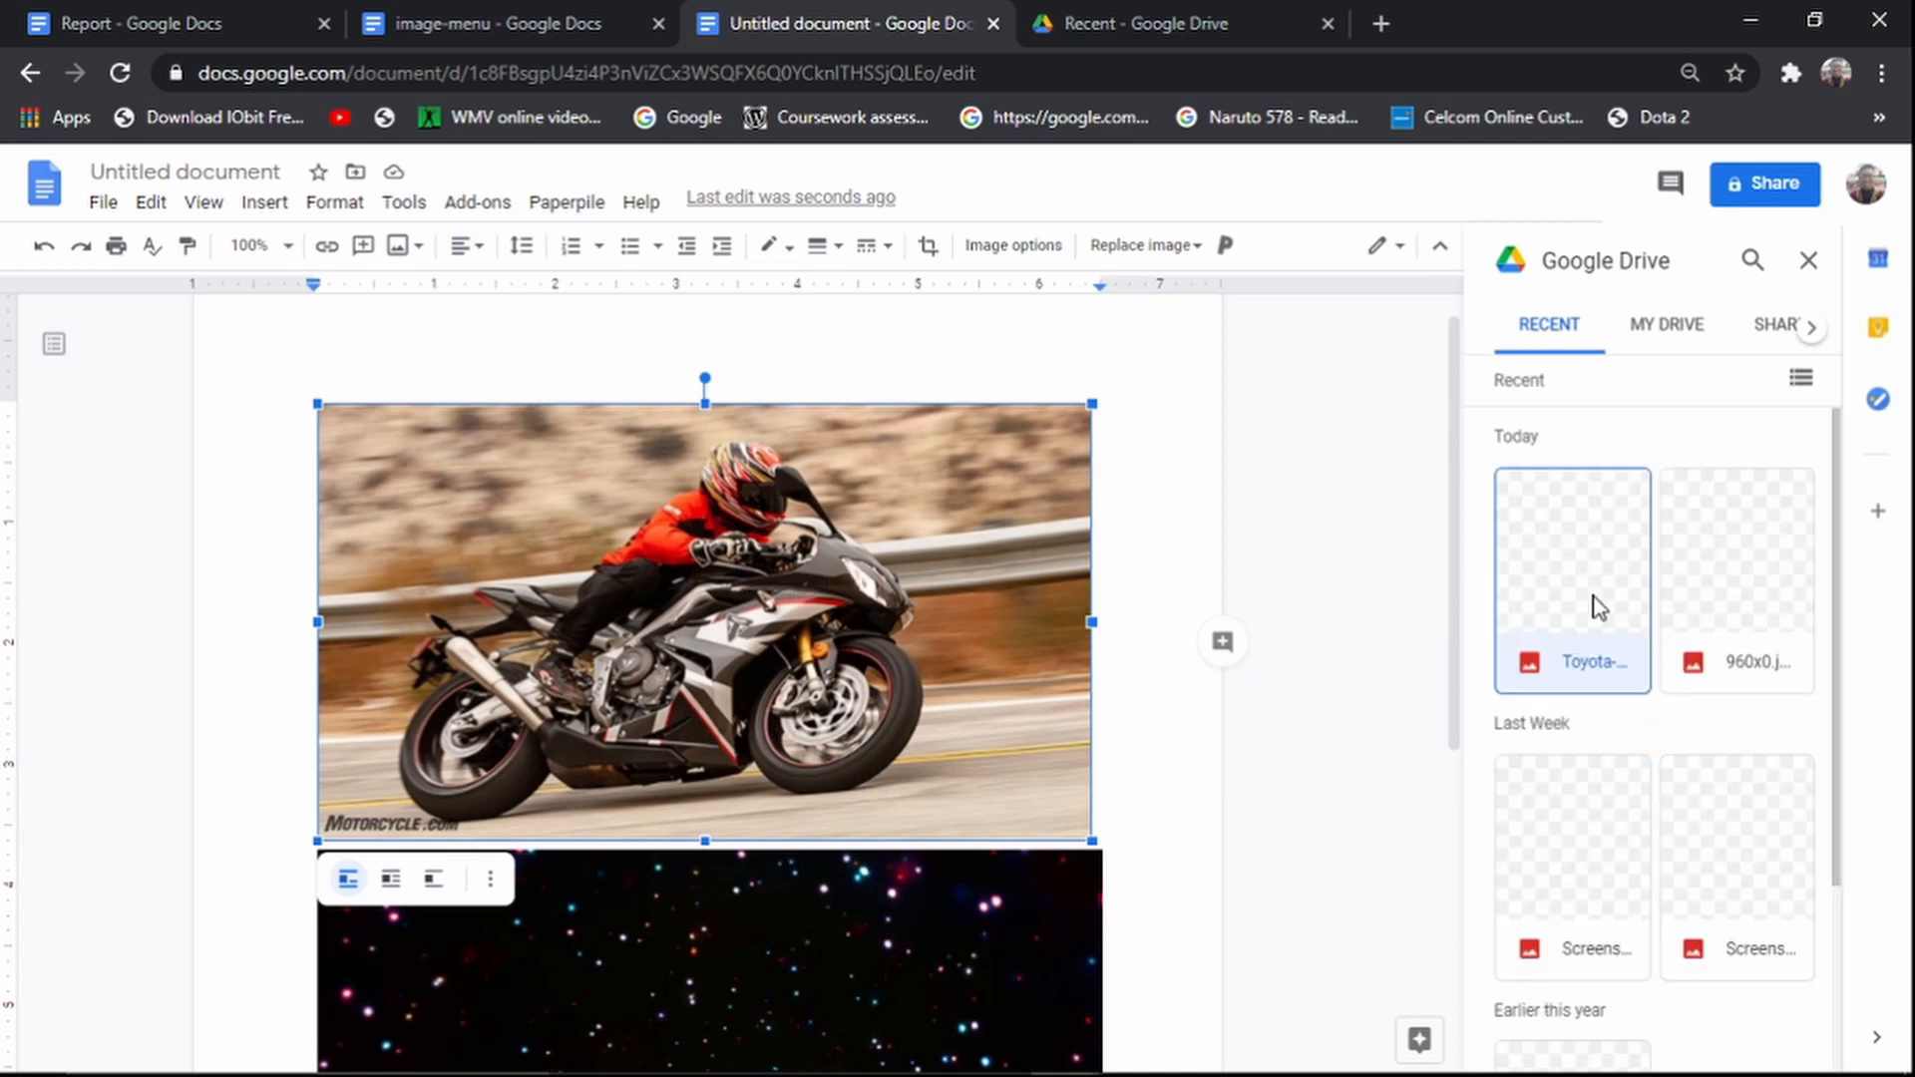
click(1598, 608)
click(1771, 1043)
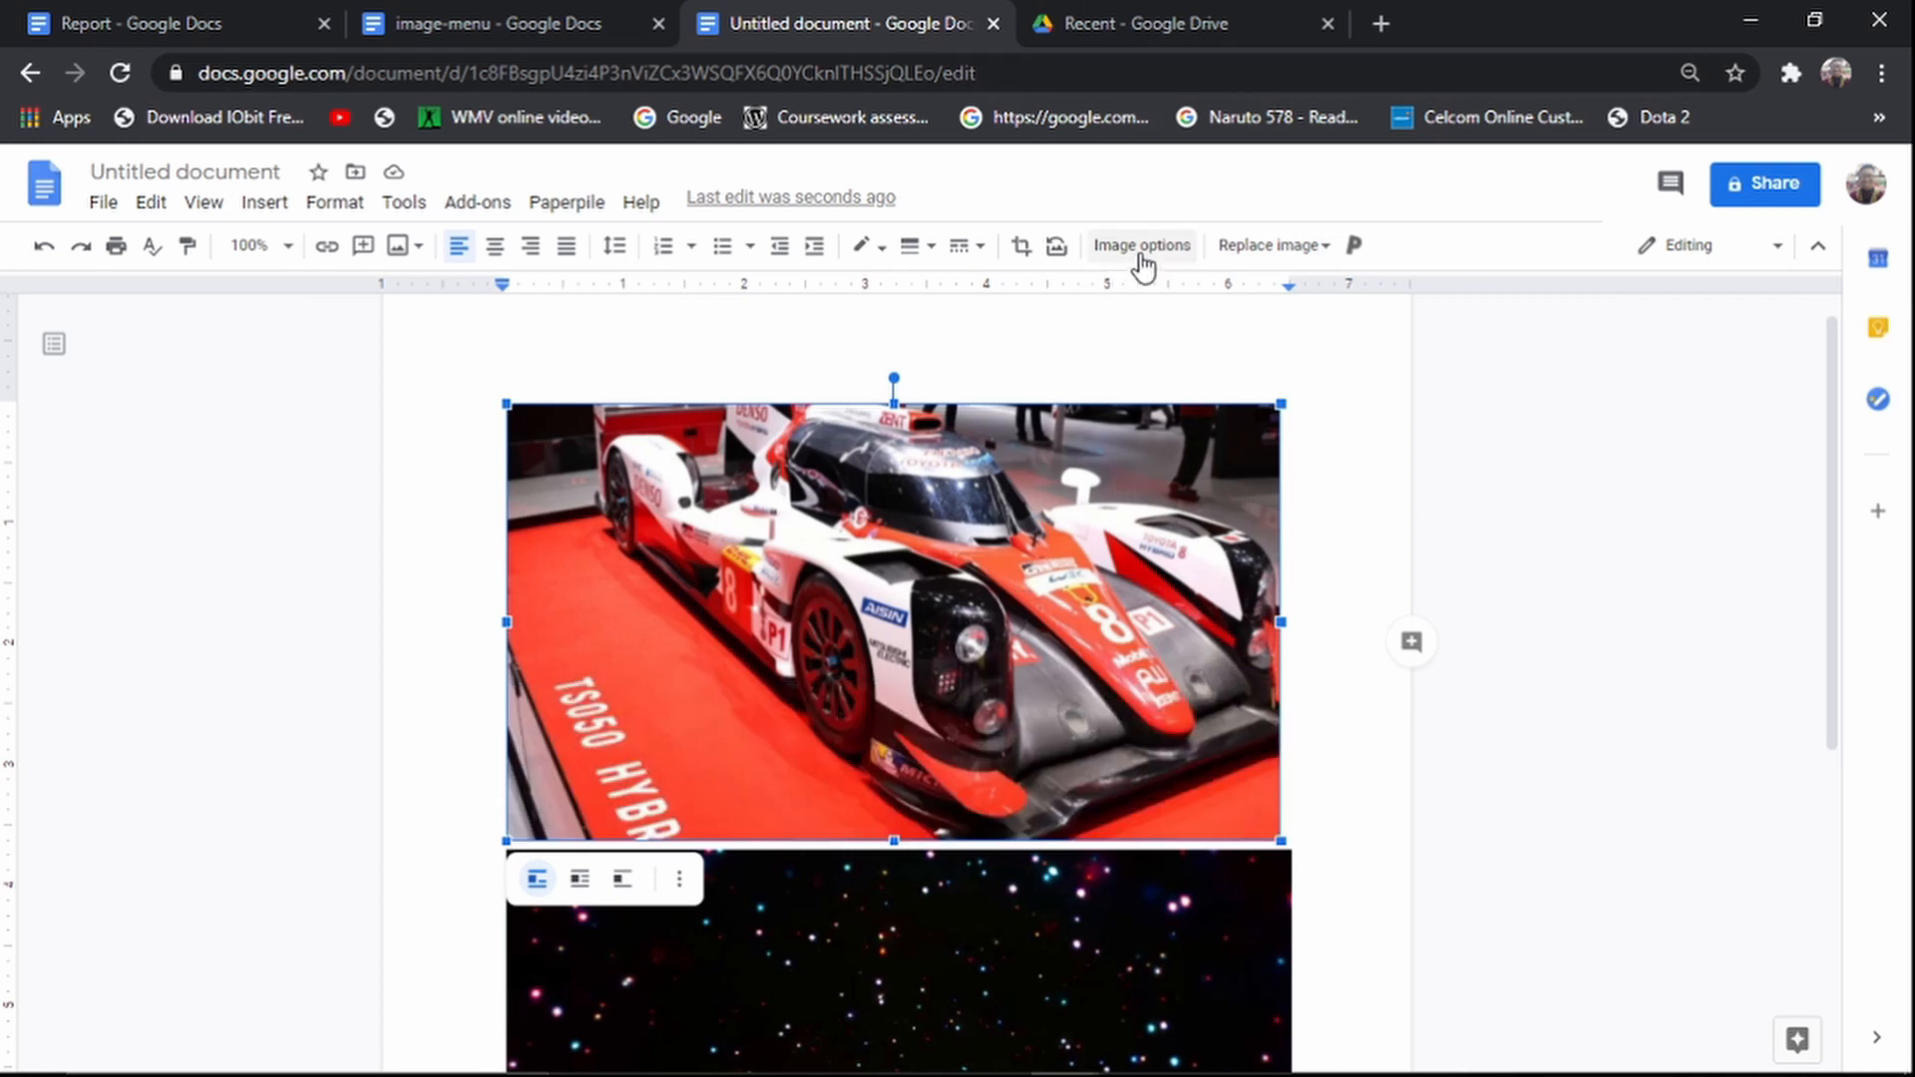
Step: Replace the race car picture with the single wide table photo dated Oct 17, 2020 from Google Photos
click(1309, 245)
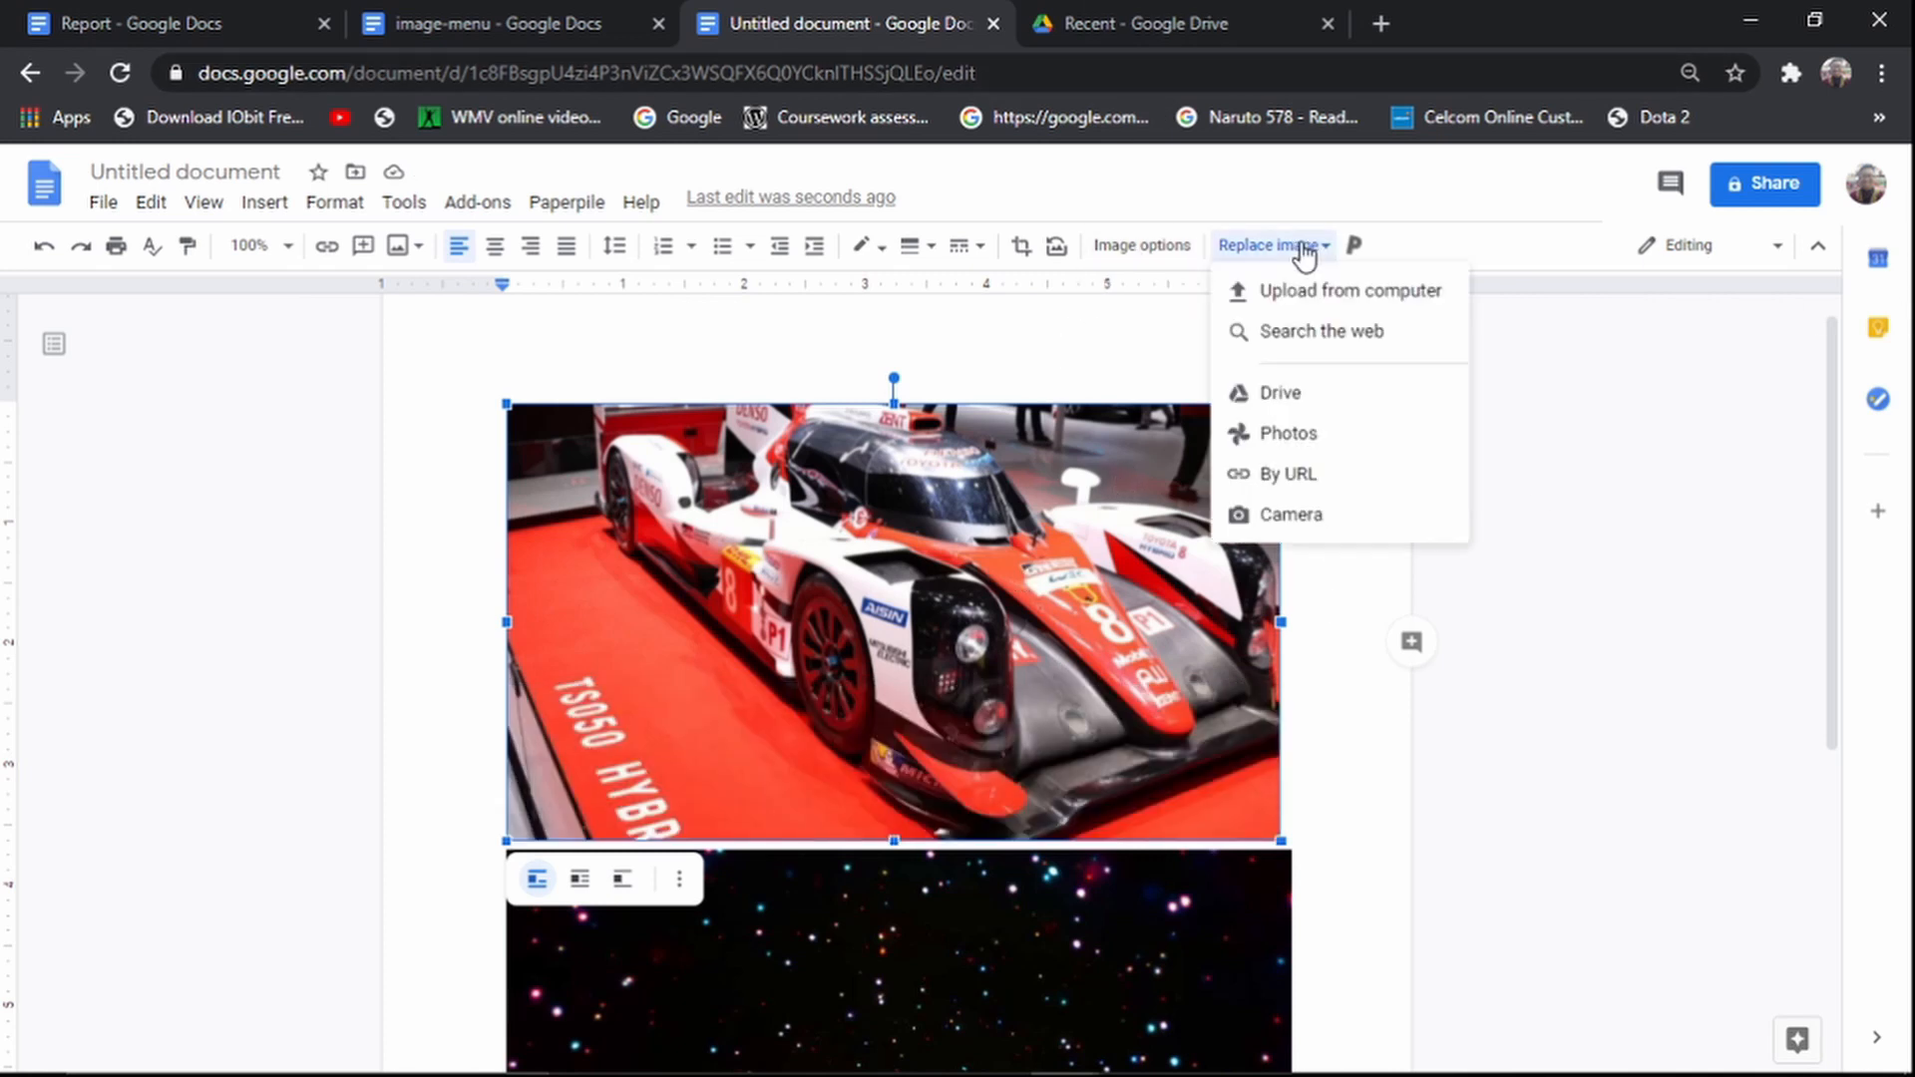
click(1343, 439)
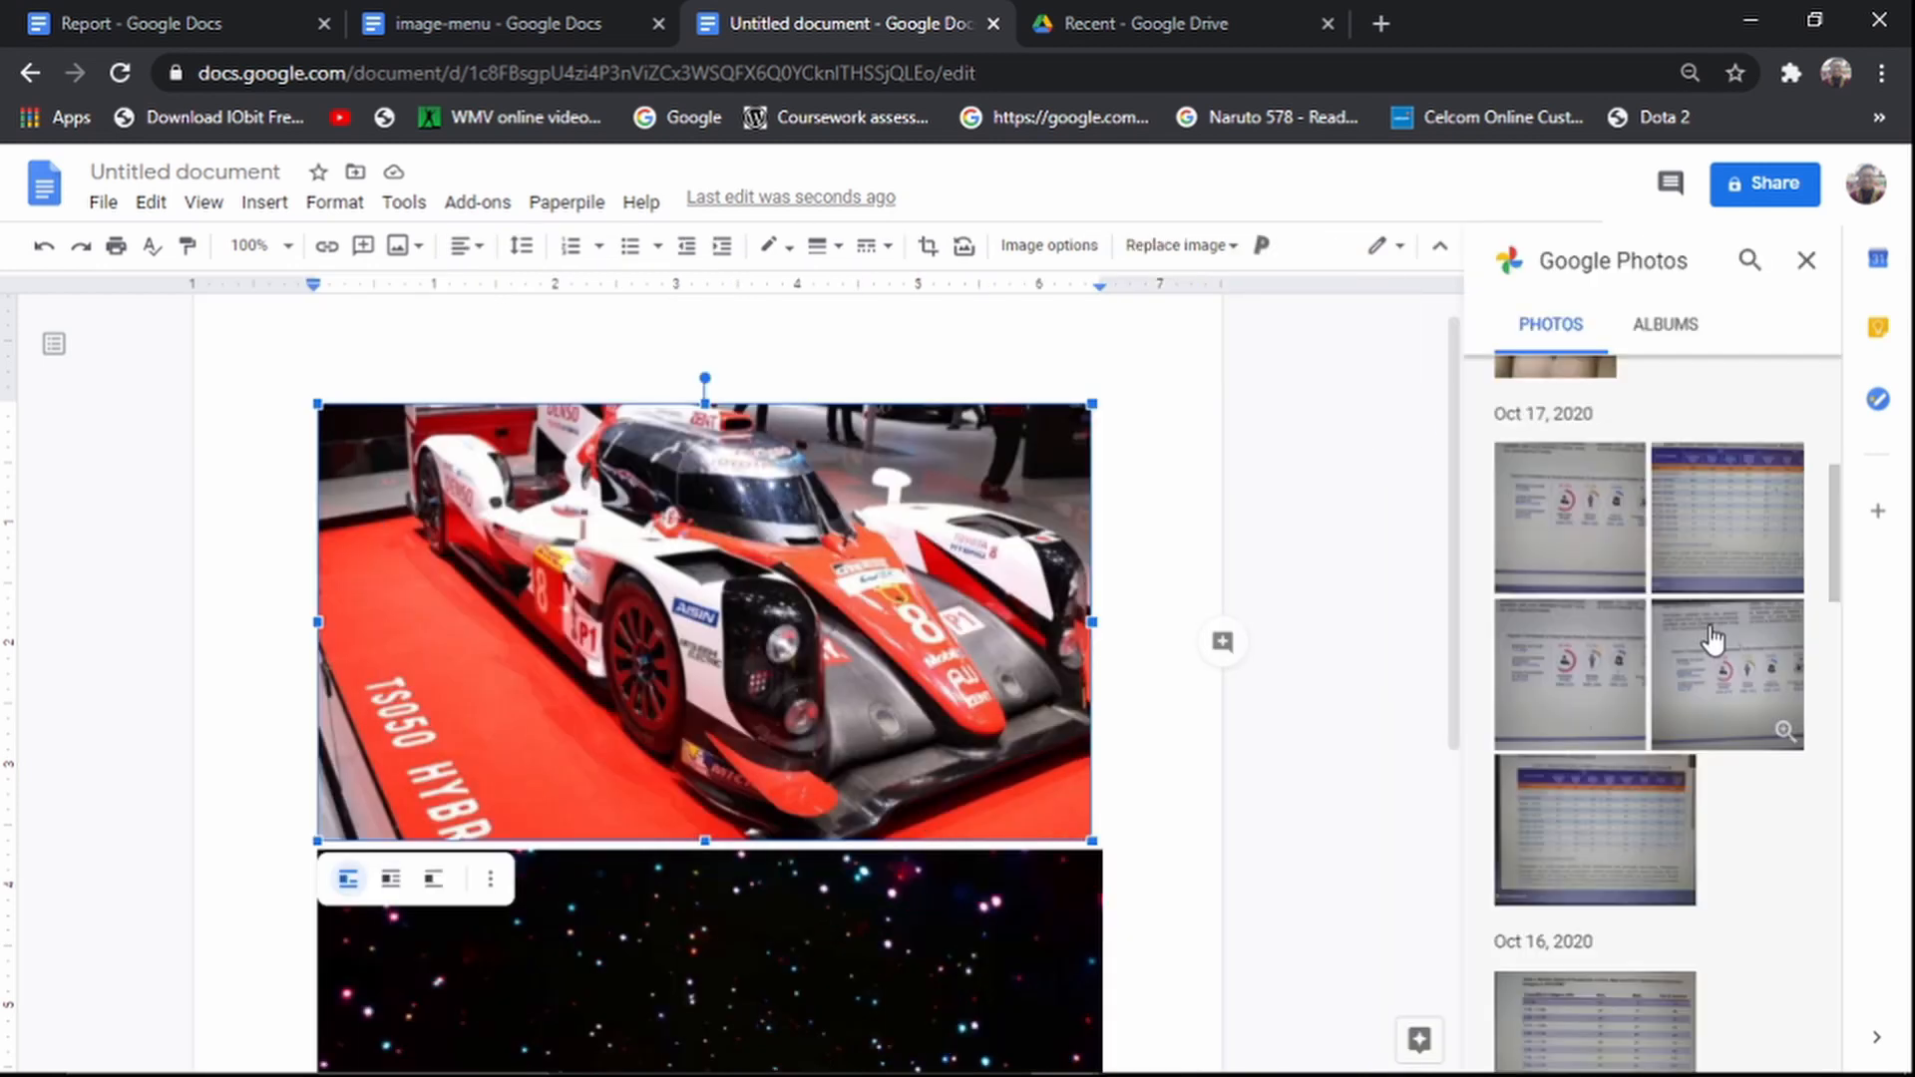
scroll(1712, 639, down, 1)
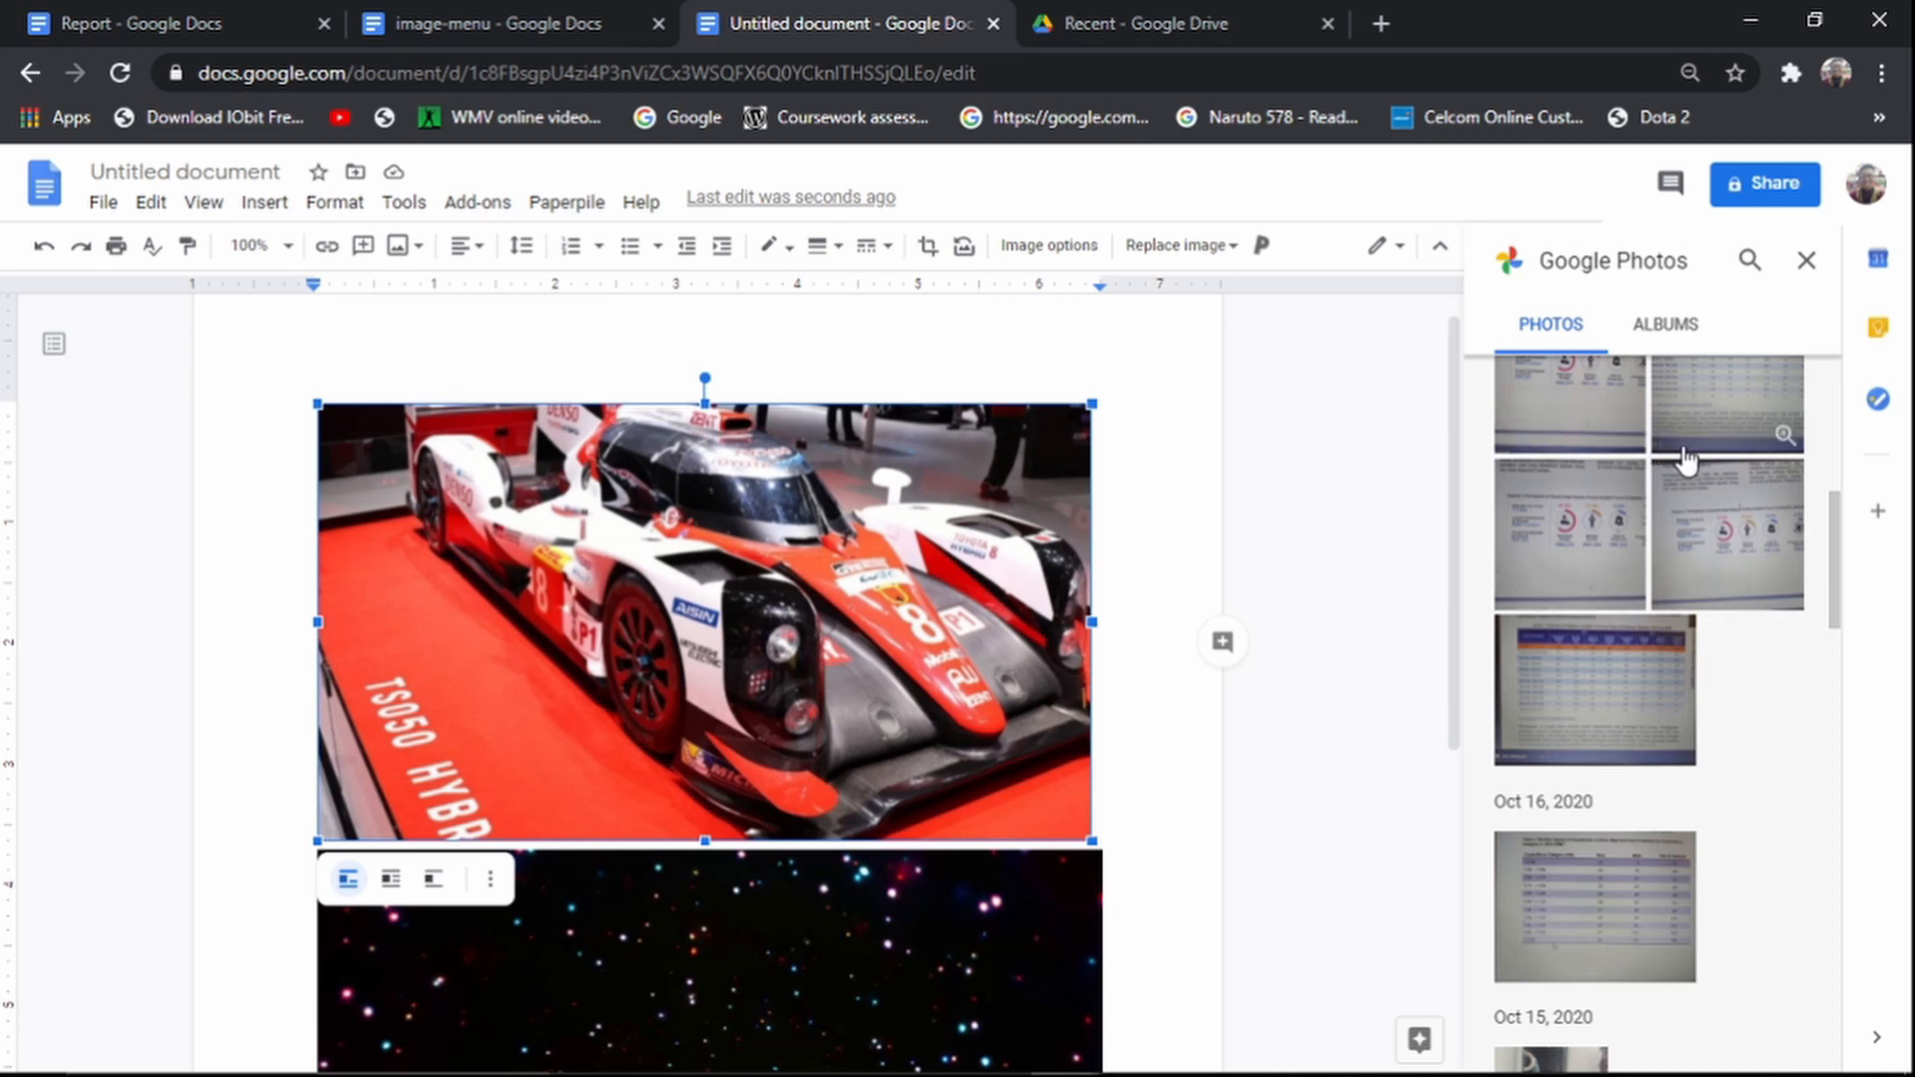
click(1594, 653)
click(1749, 1047)
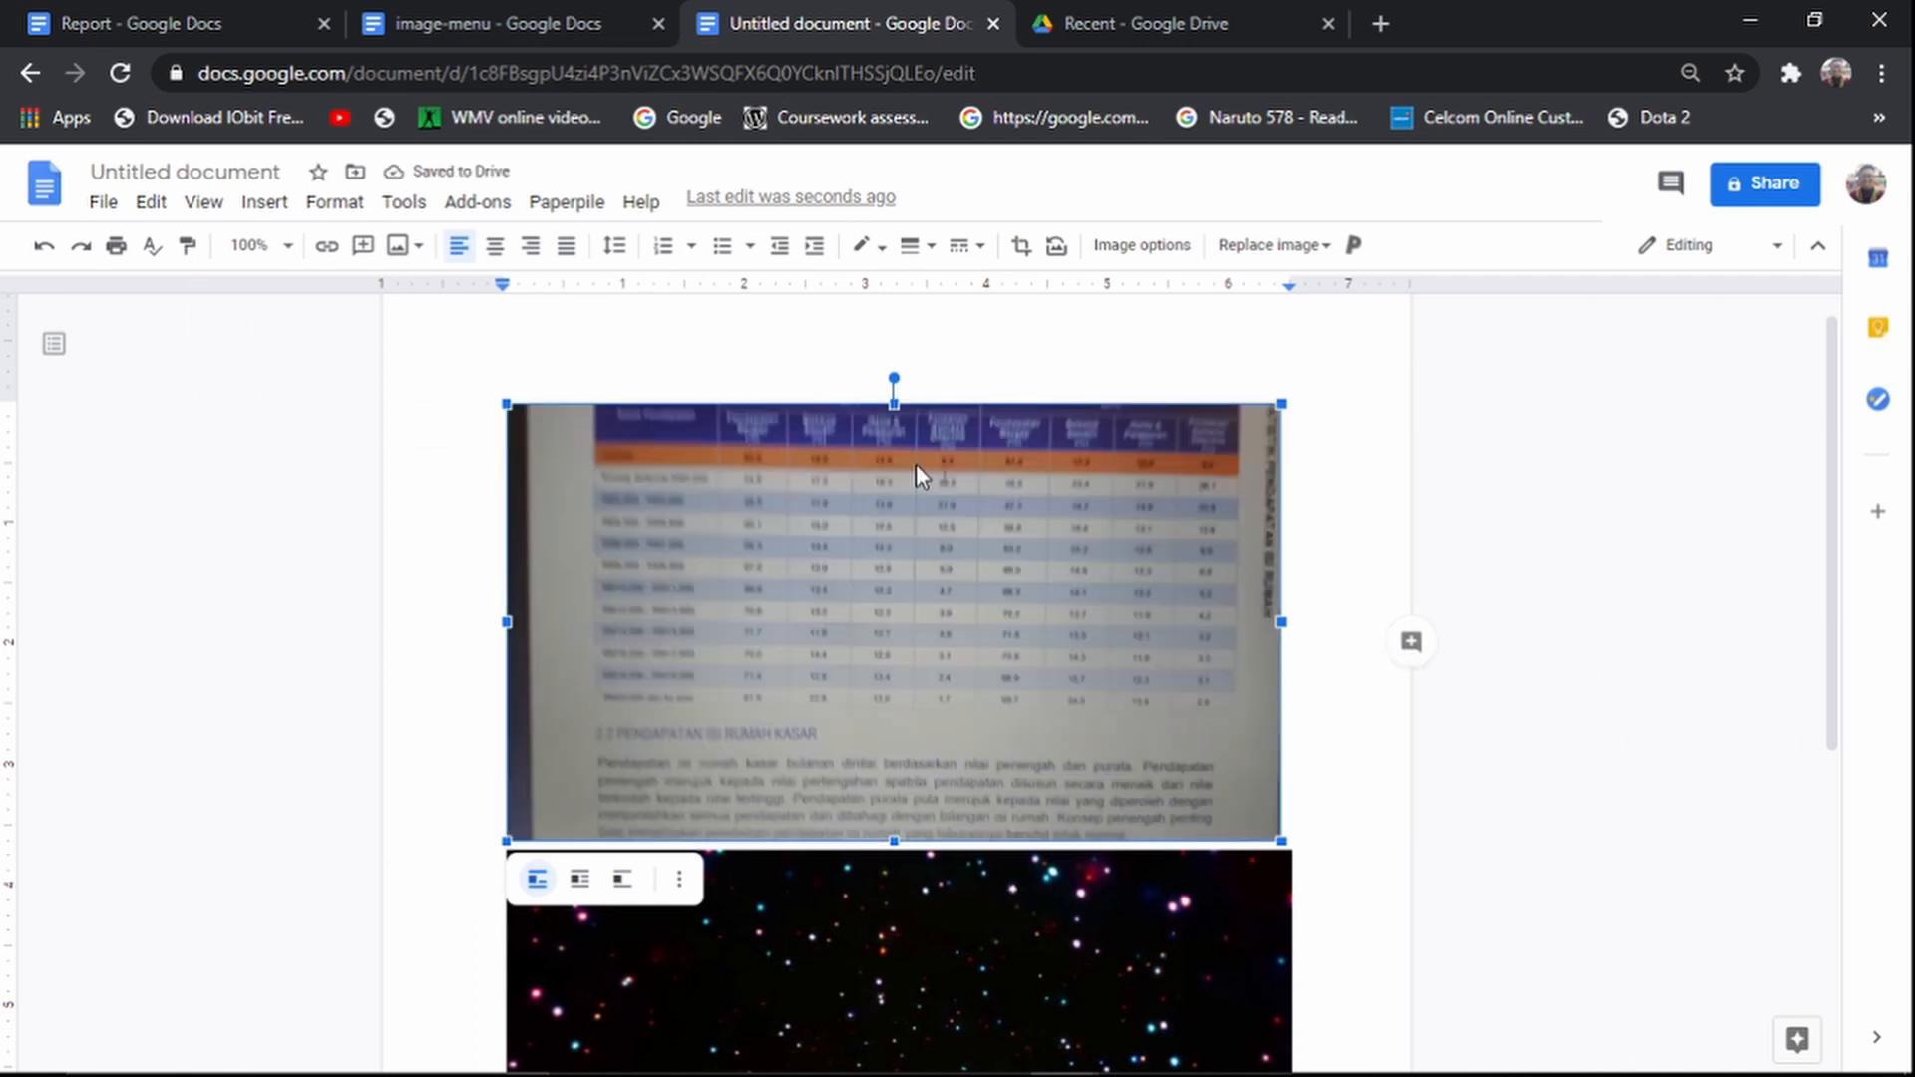
Step: Start replacing the table photo by URL, and copy the image address of Quartz's red crewmate picture from a Google image search for "among us"
click(1277, 248)
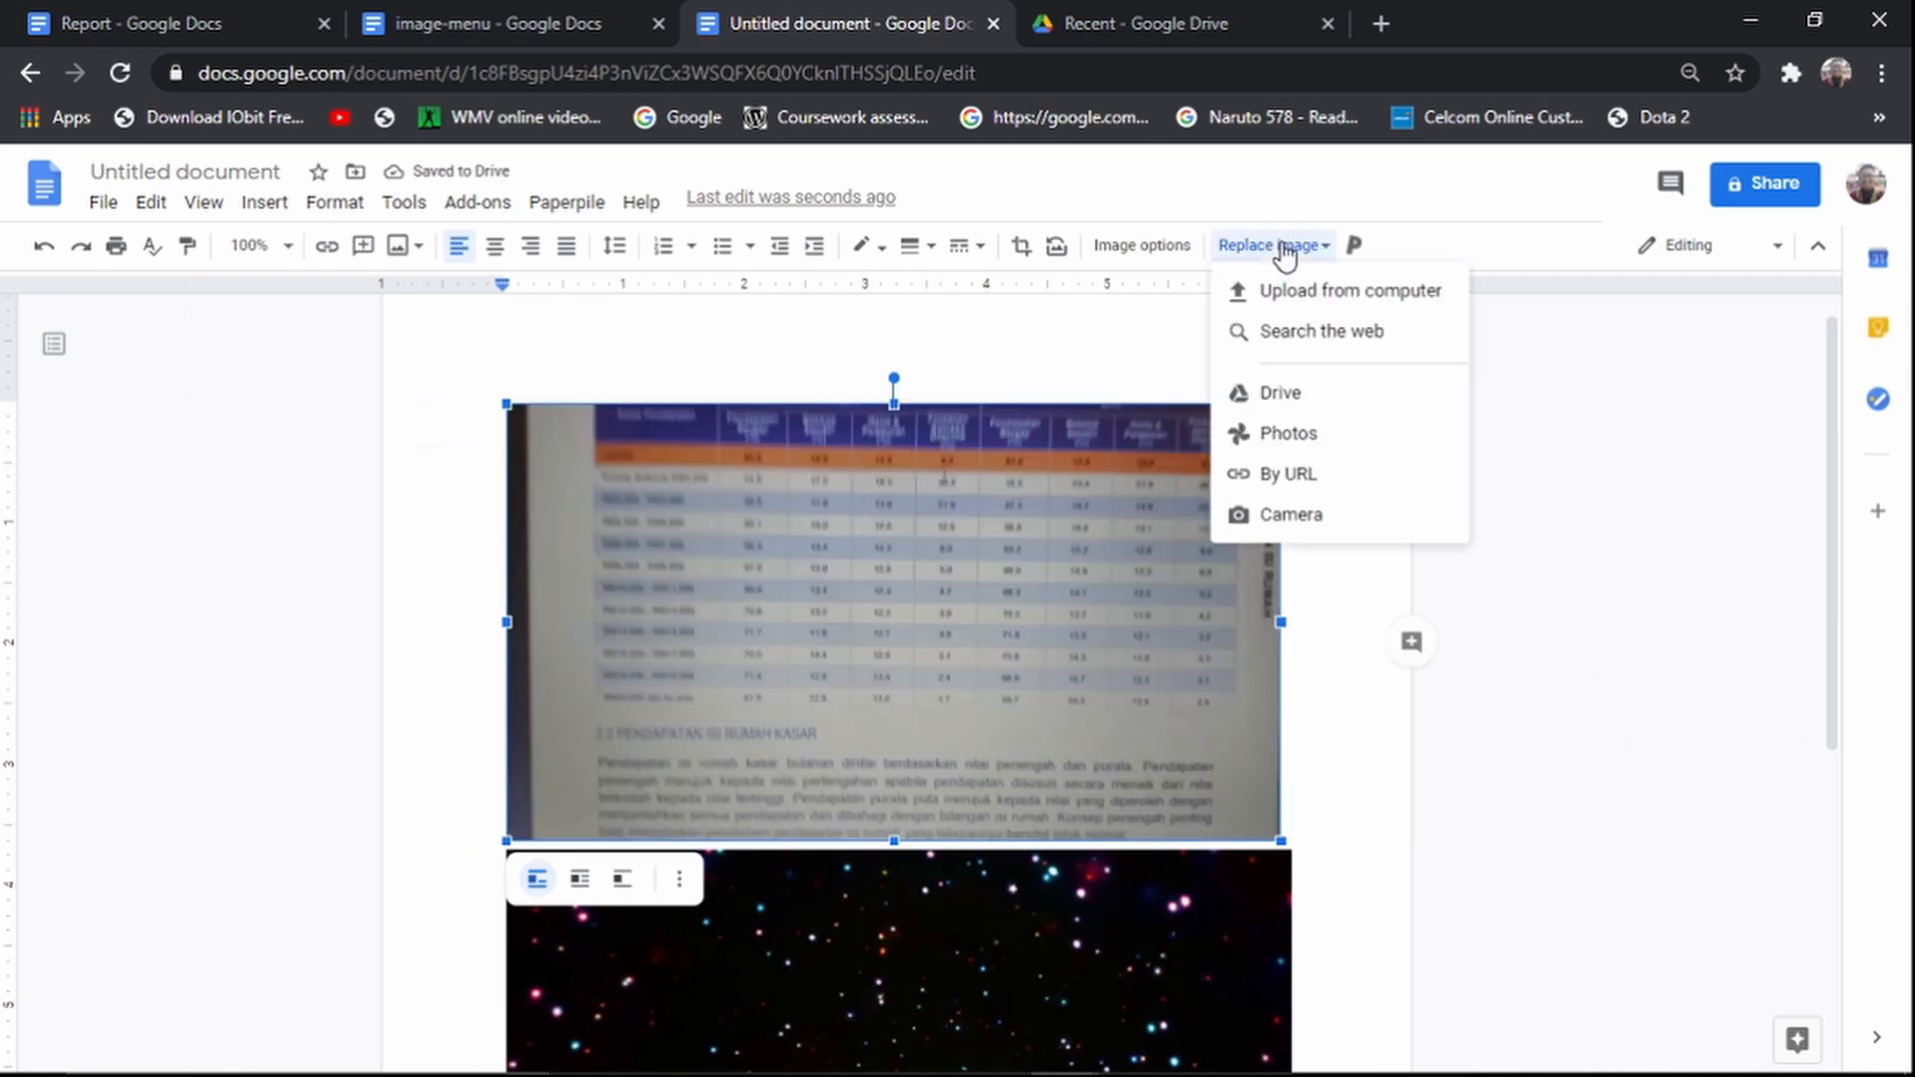
click(1396, 489)
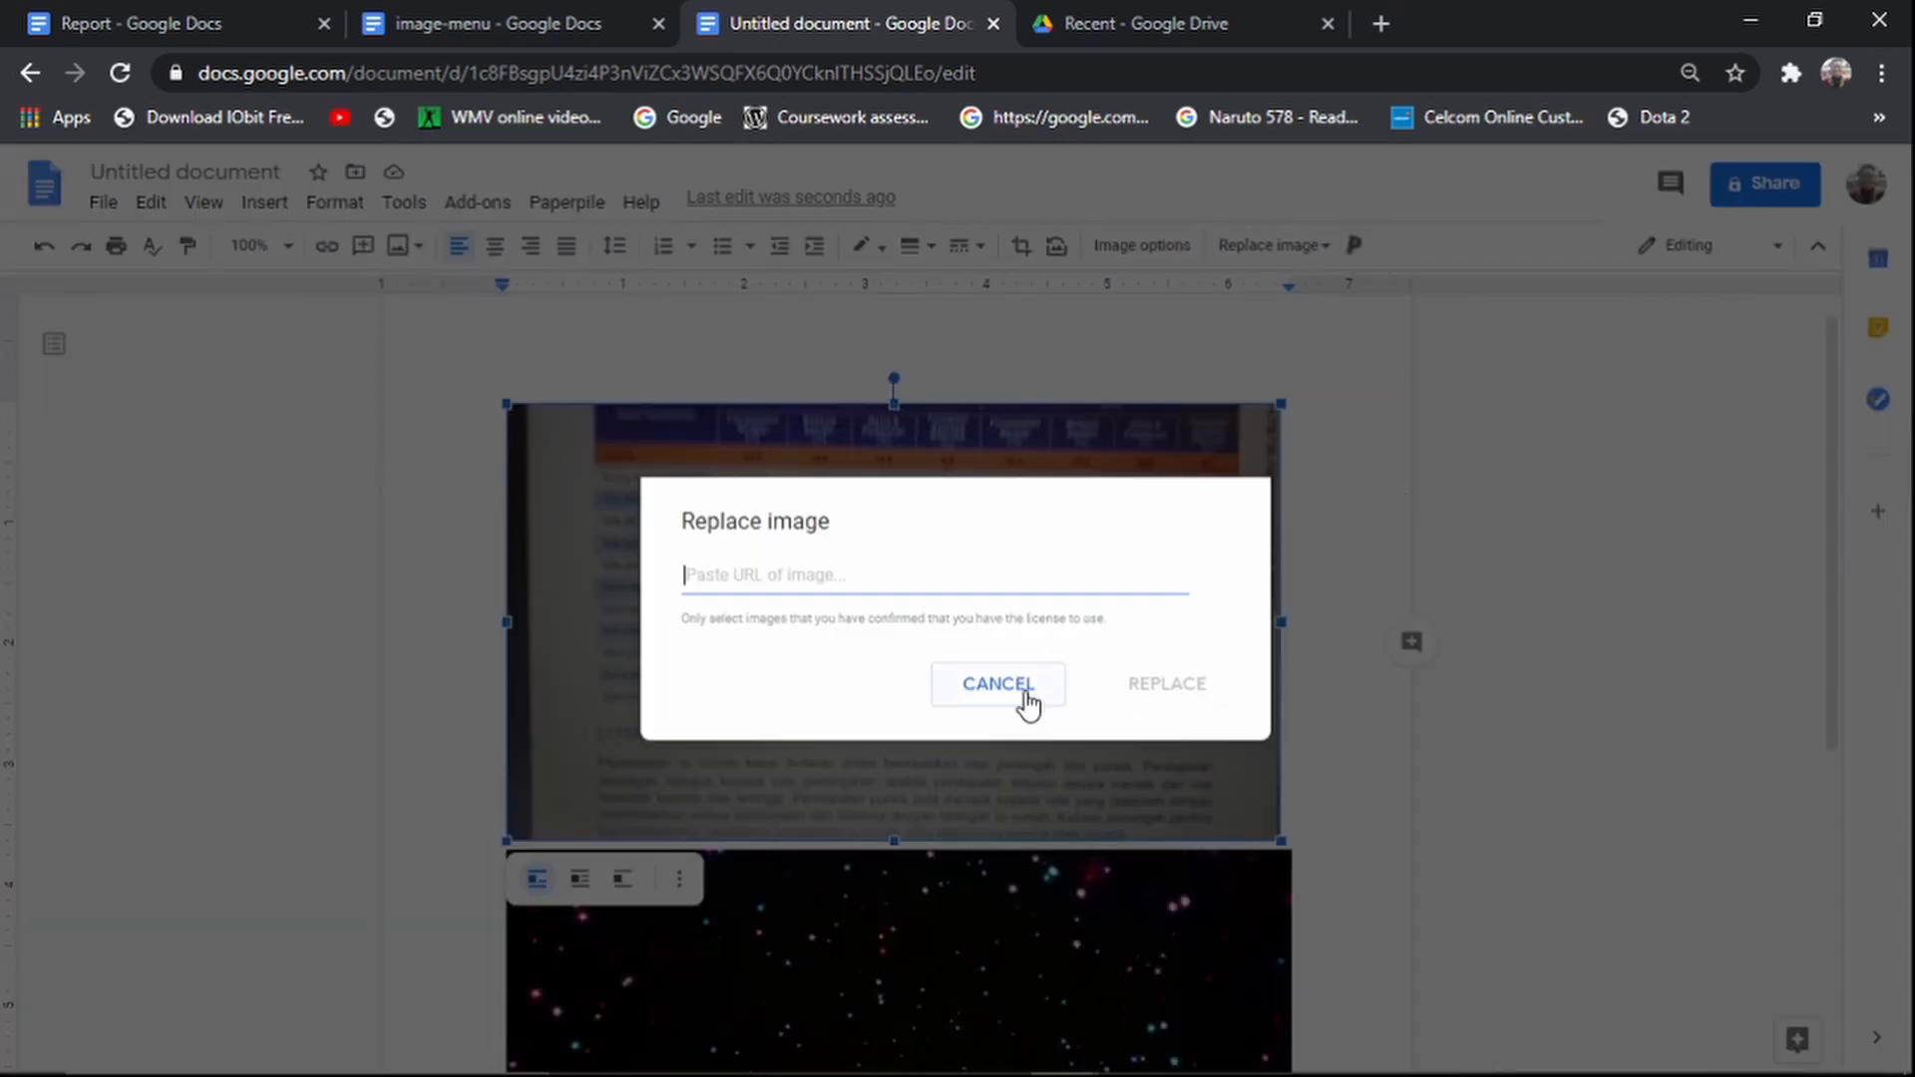
click(1382, 24)
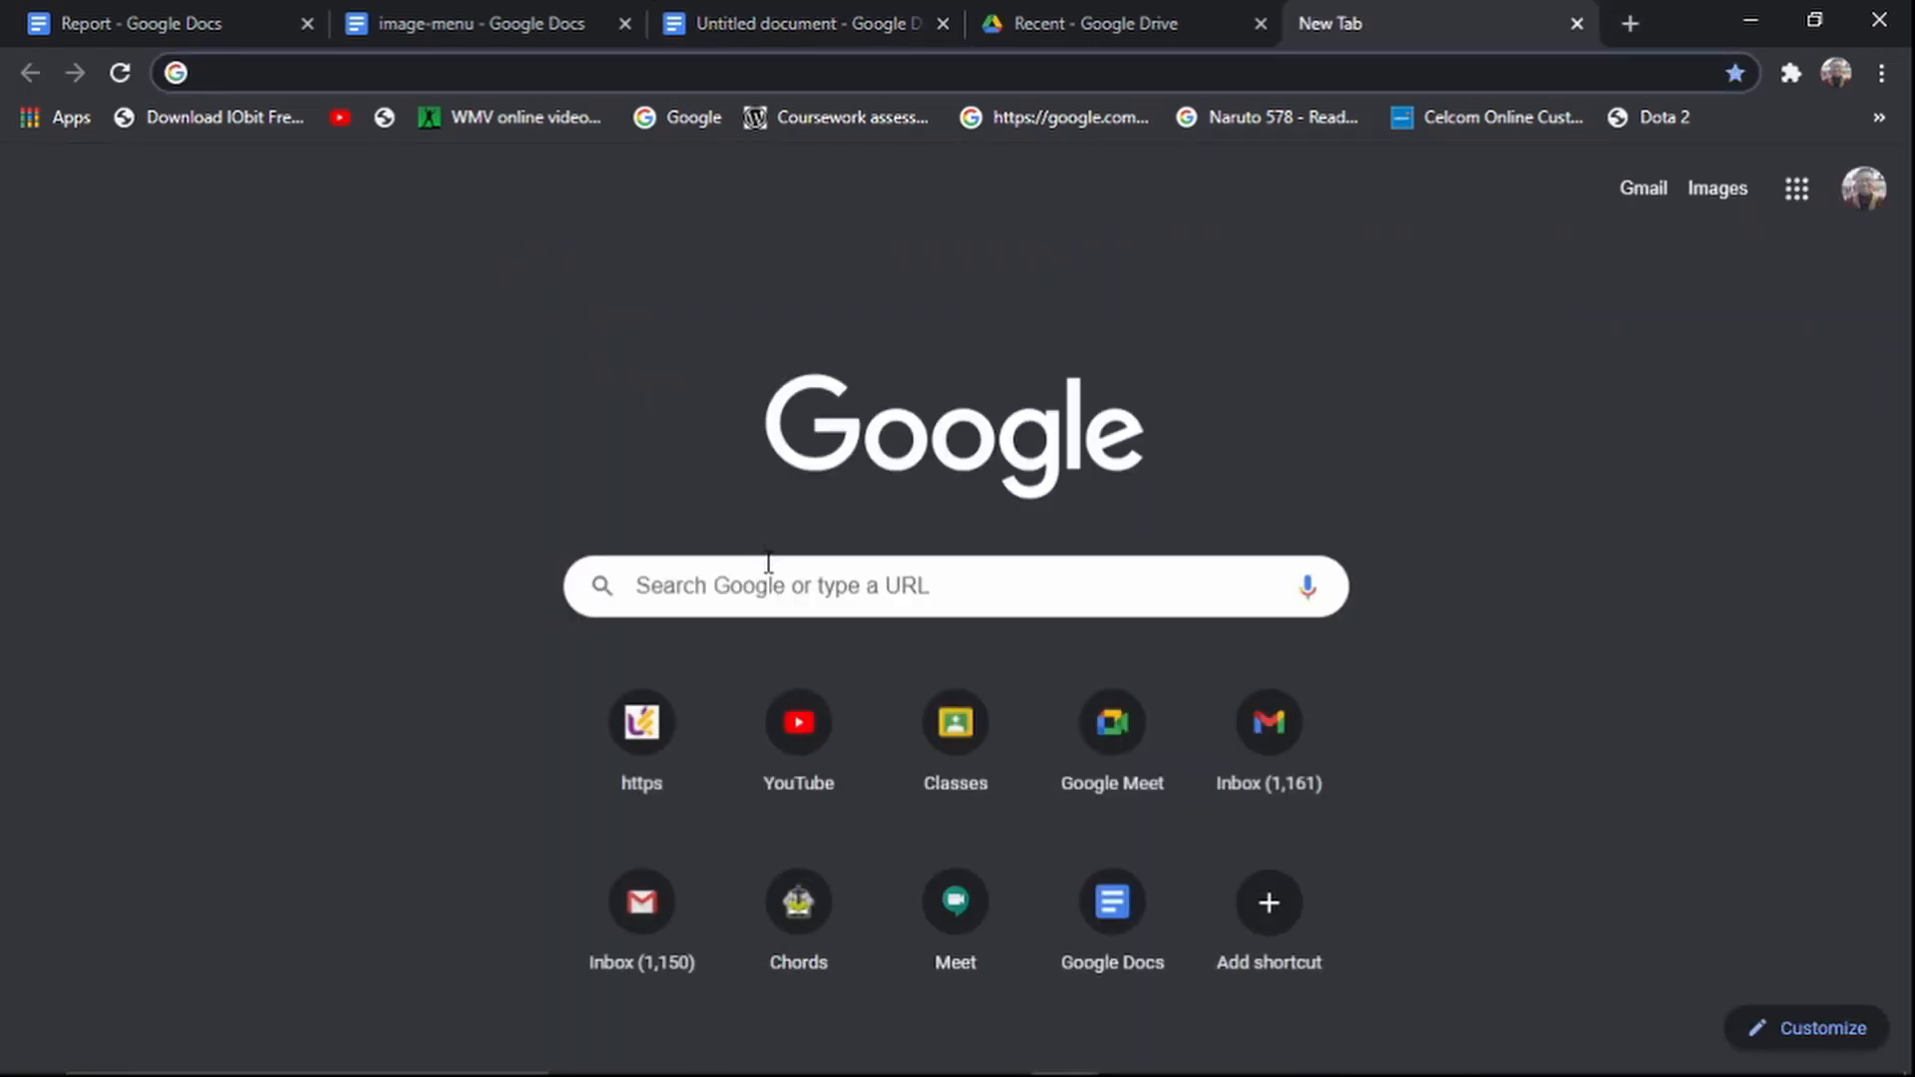
click(769, 573)
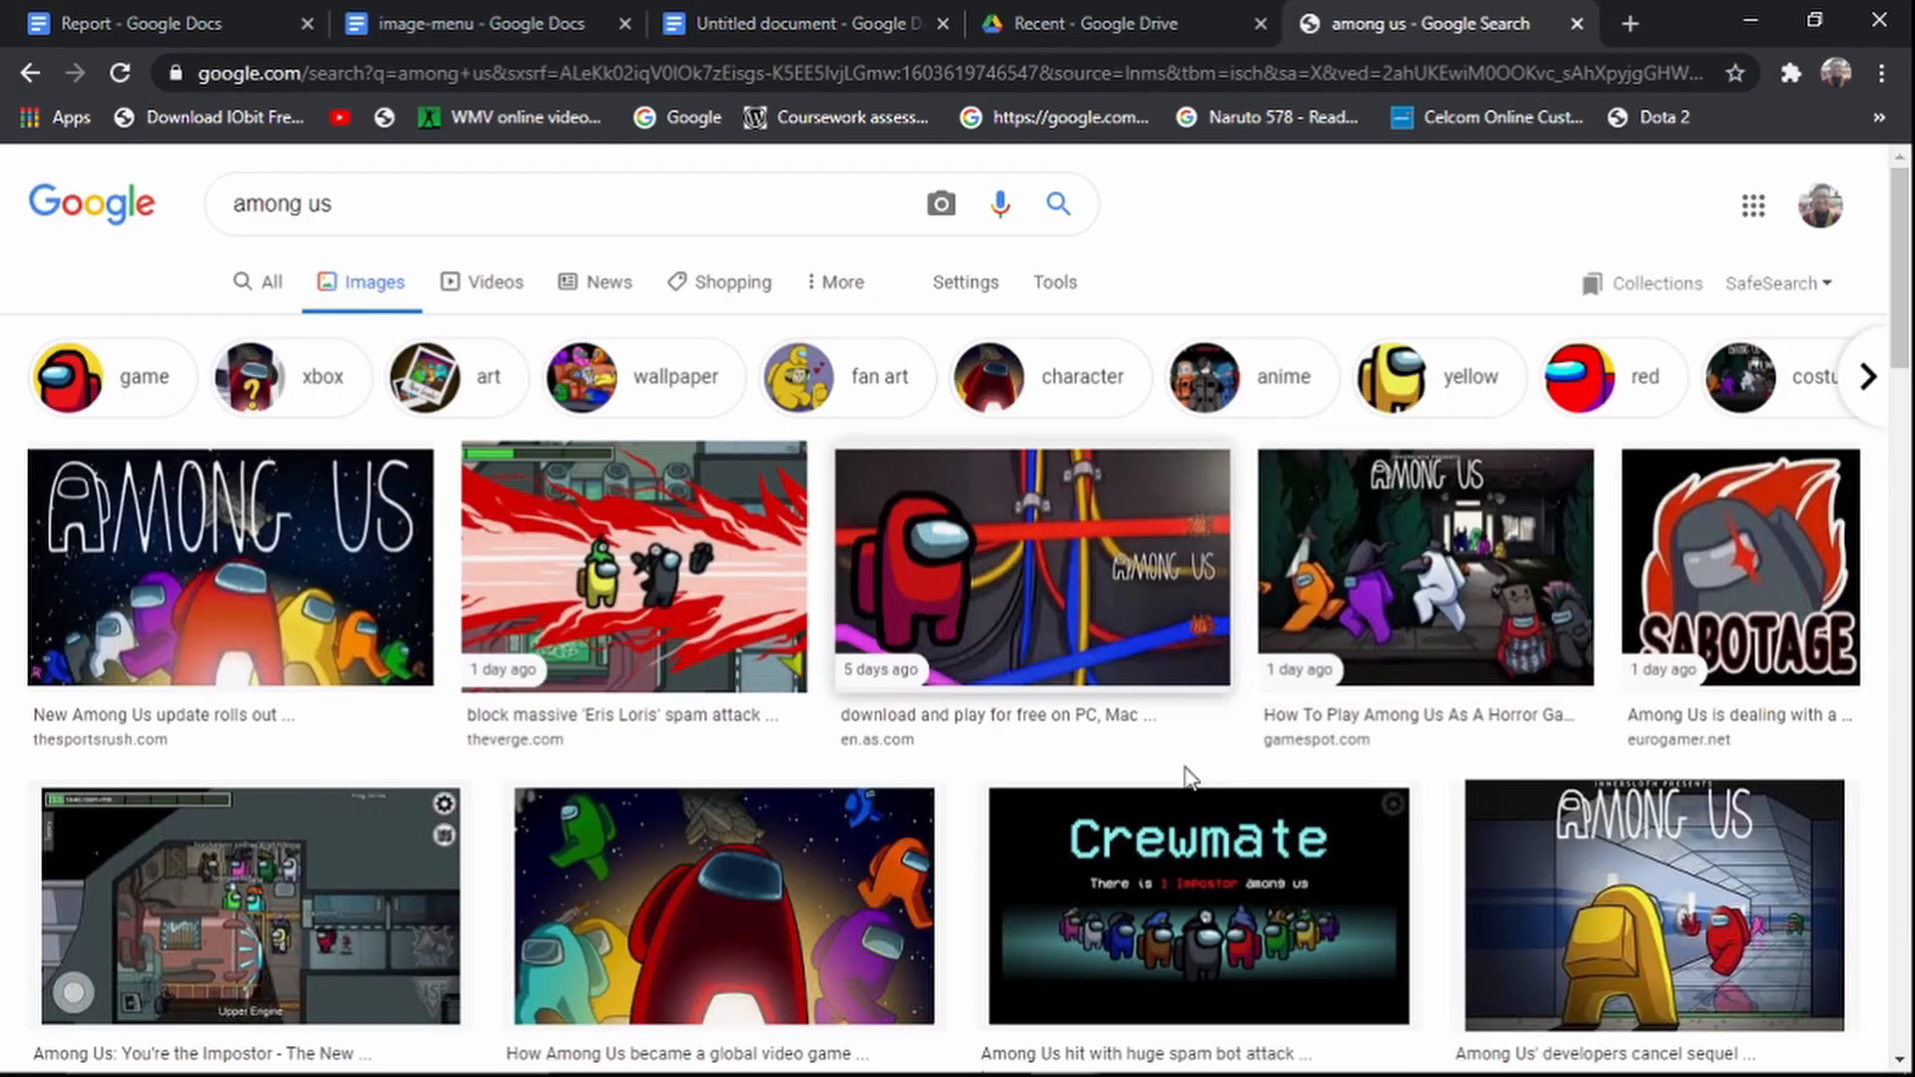
scroll(1042, 152, down, 3)
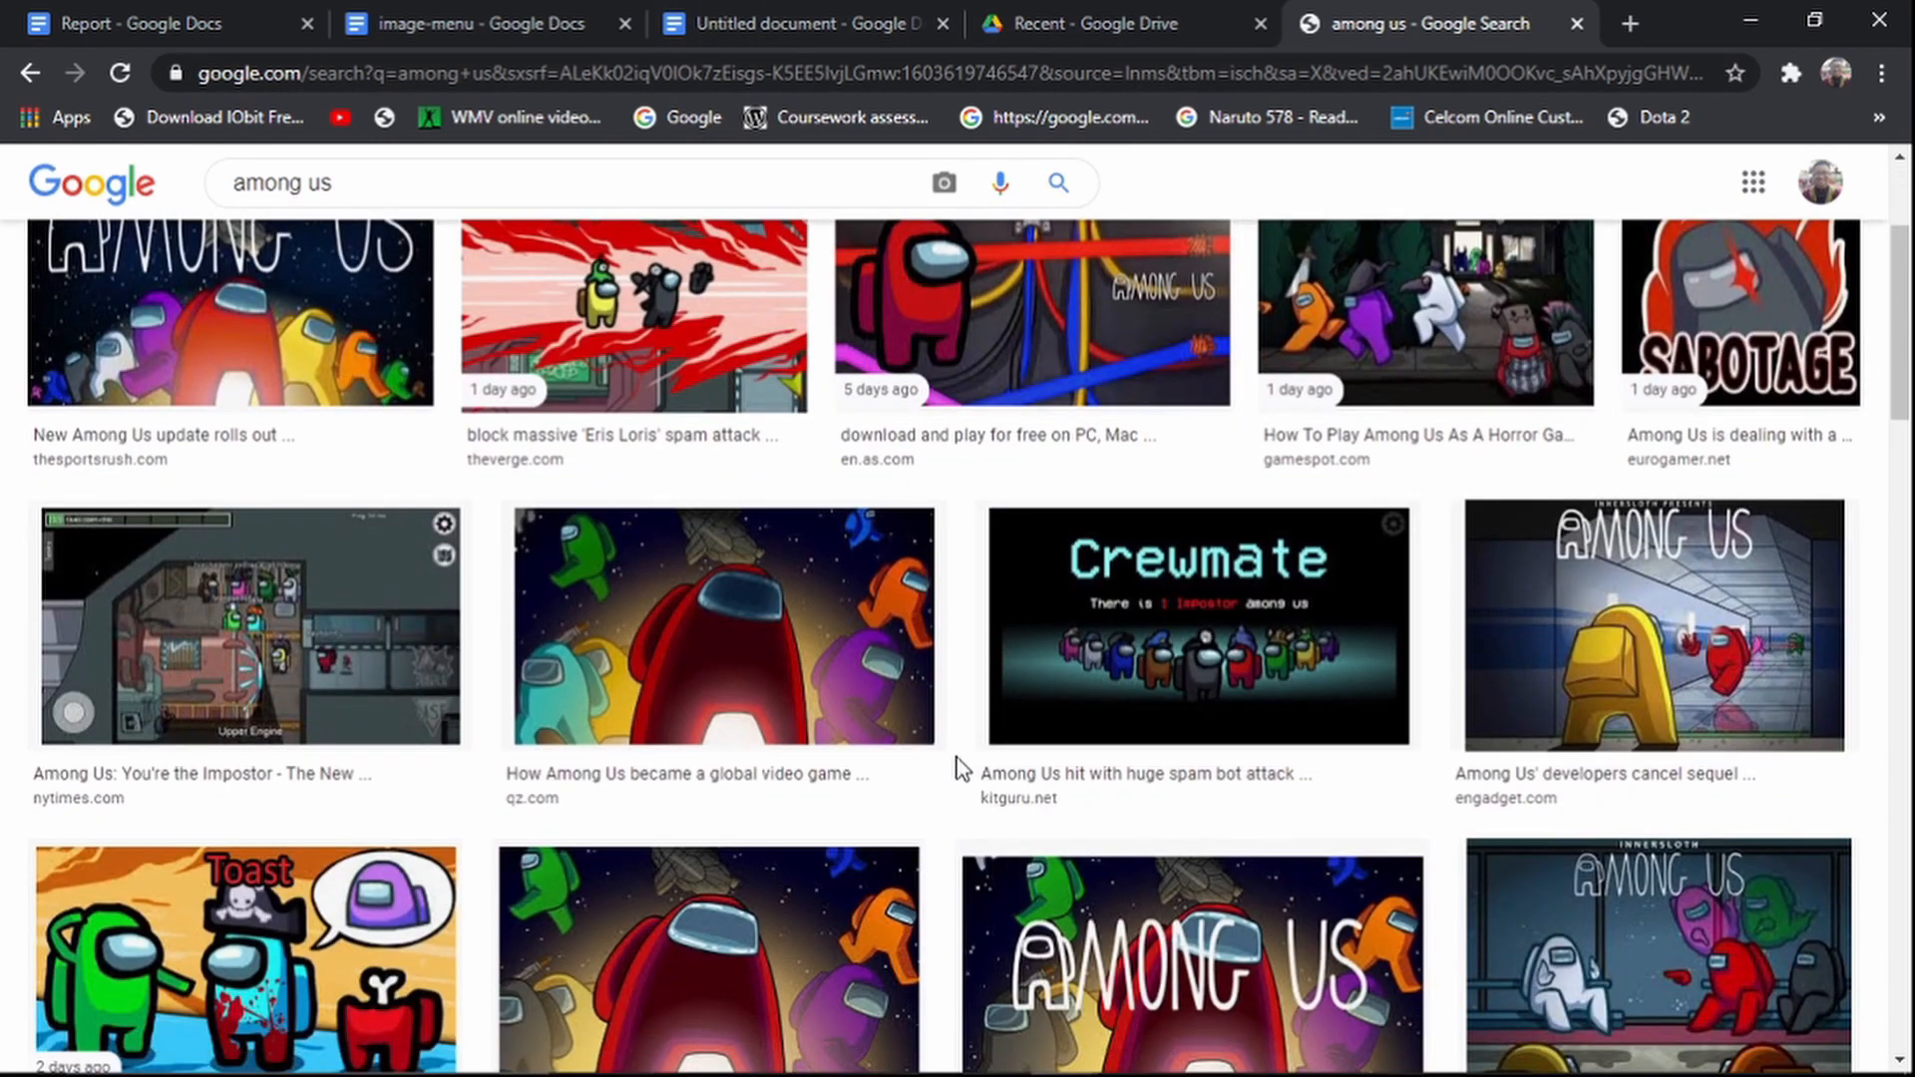
scroll(998, 758, down, 3)
scroll(1177, 704, up, 5)
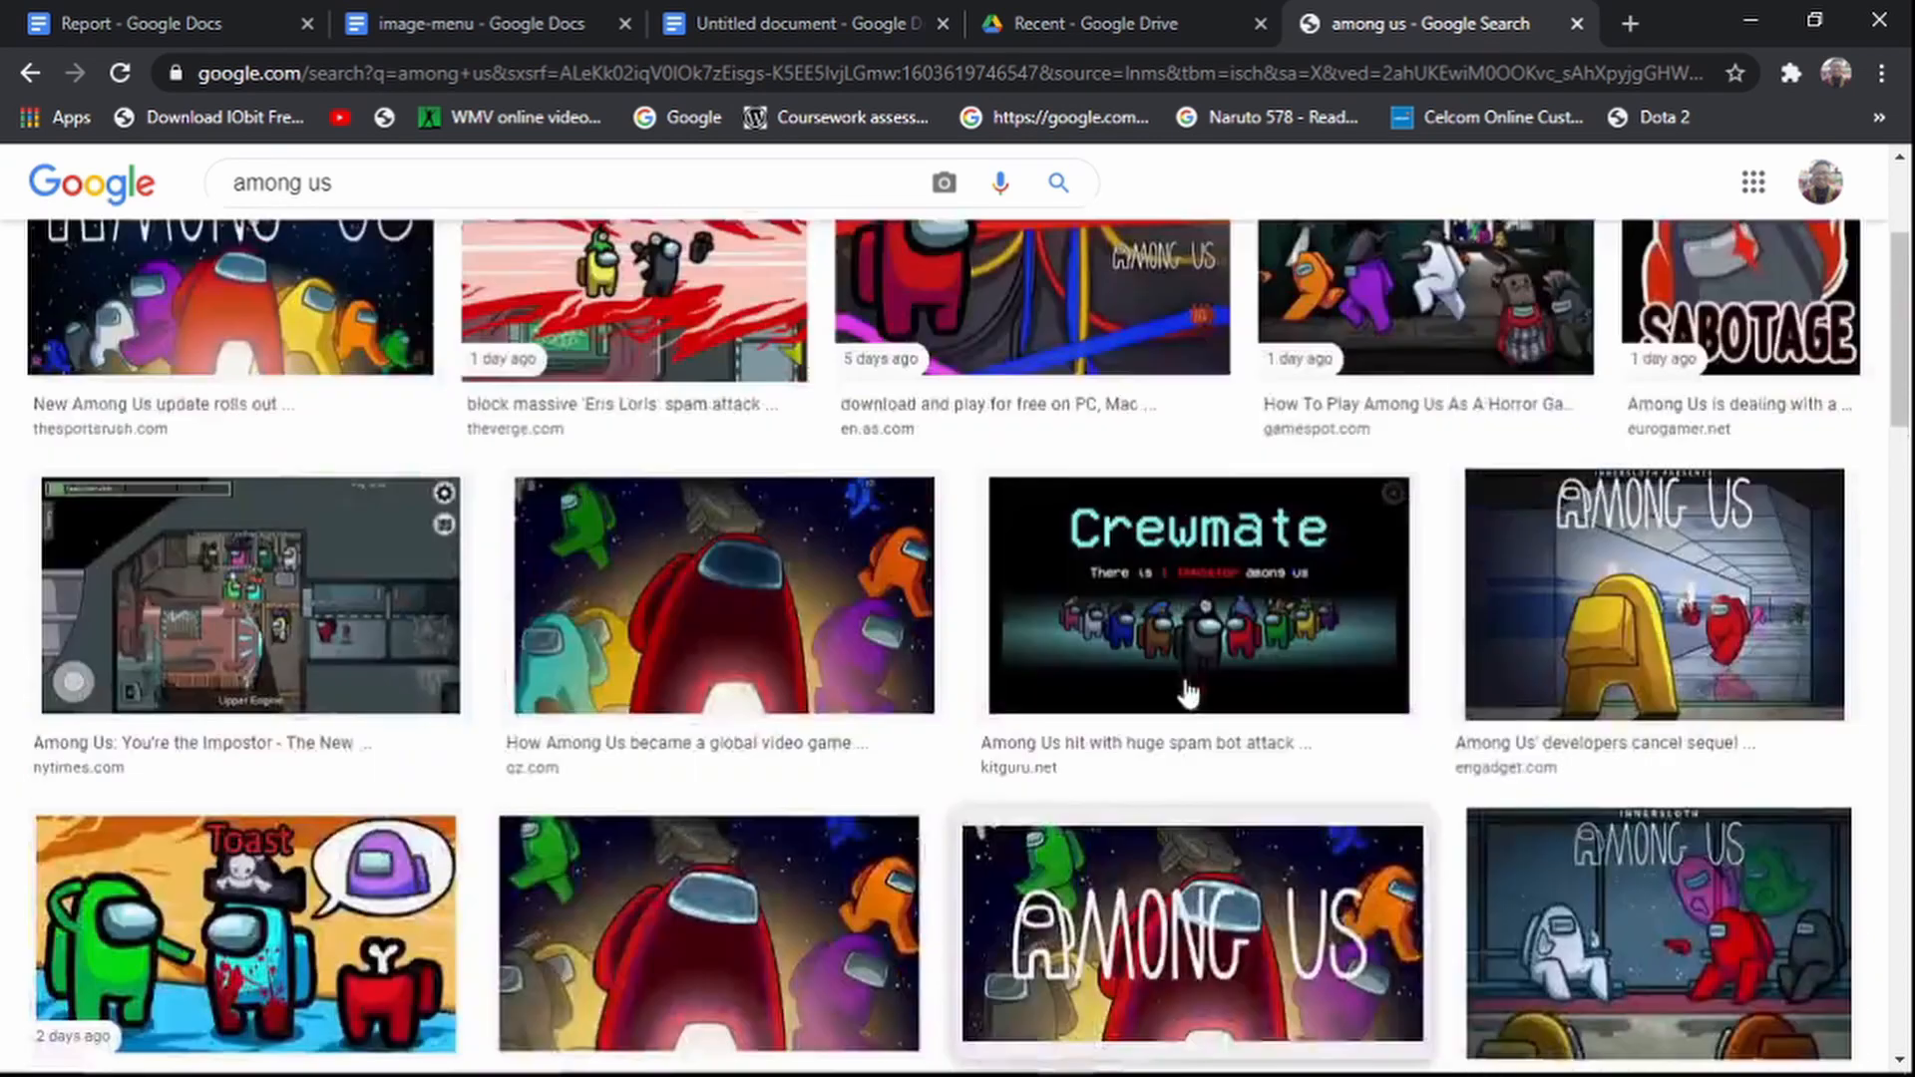
scroll(1187, 691, down, 1)
scroll(1187, 688, down, 4)
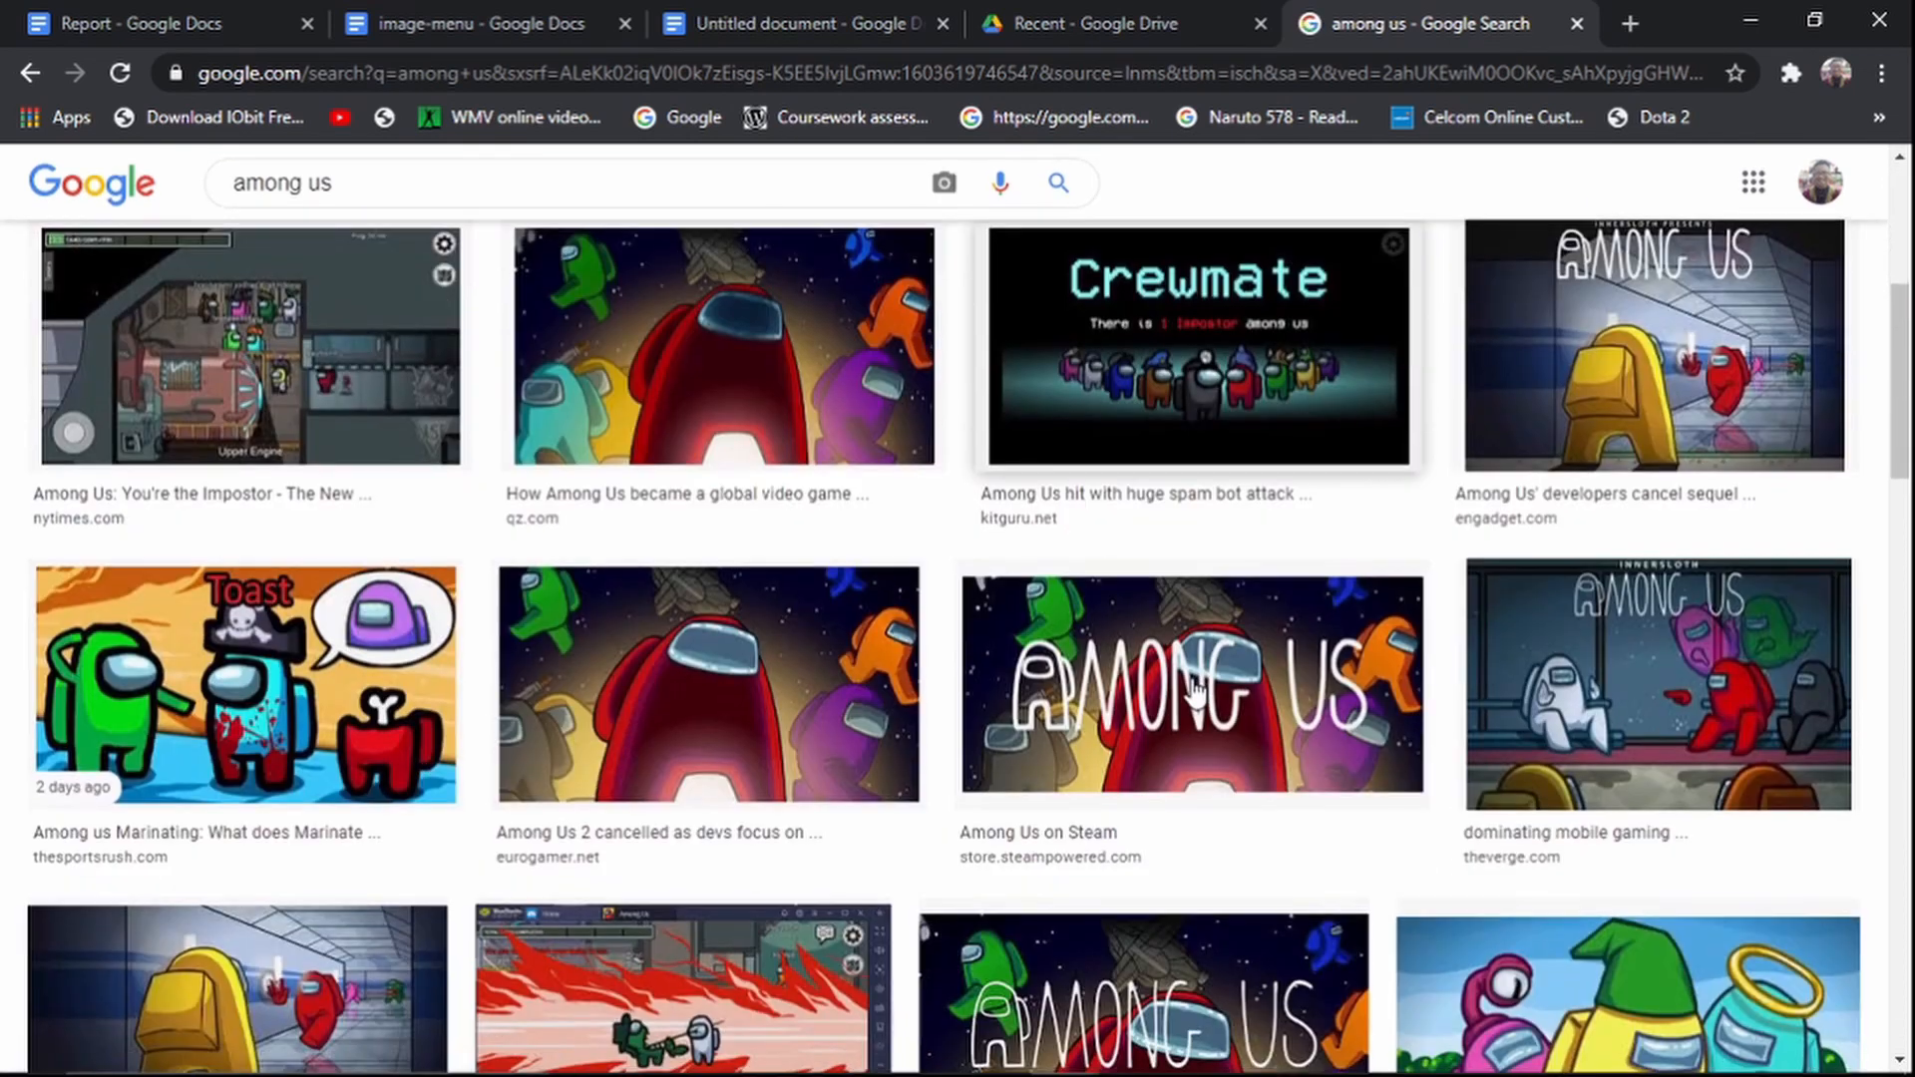
click(718, 374)
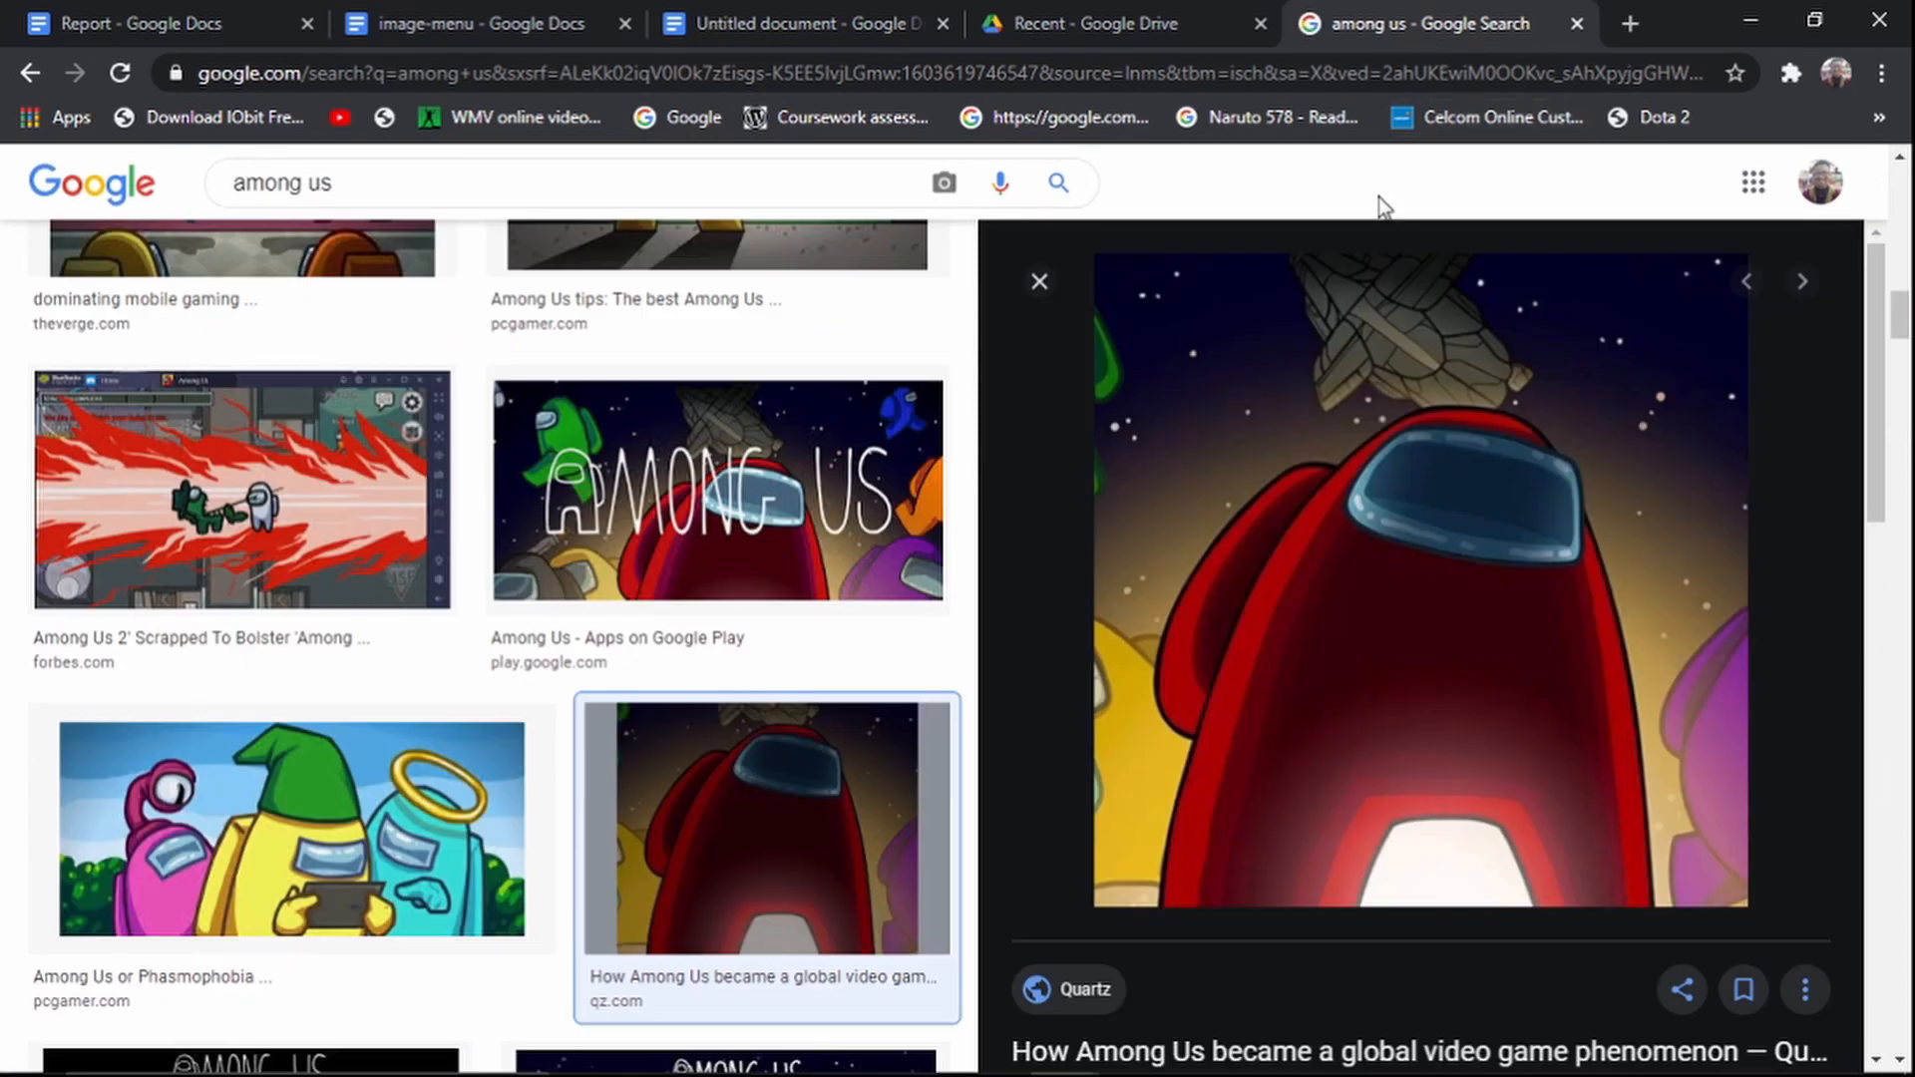
right_click(1407, 445)
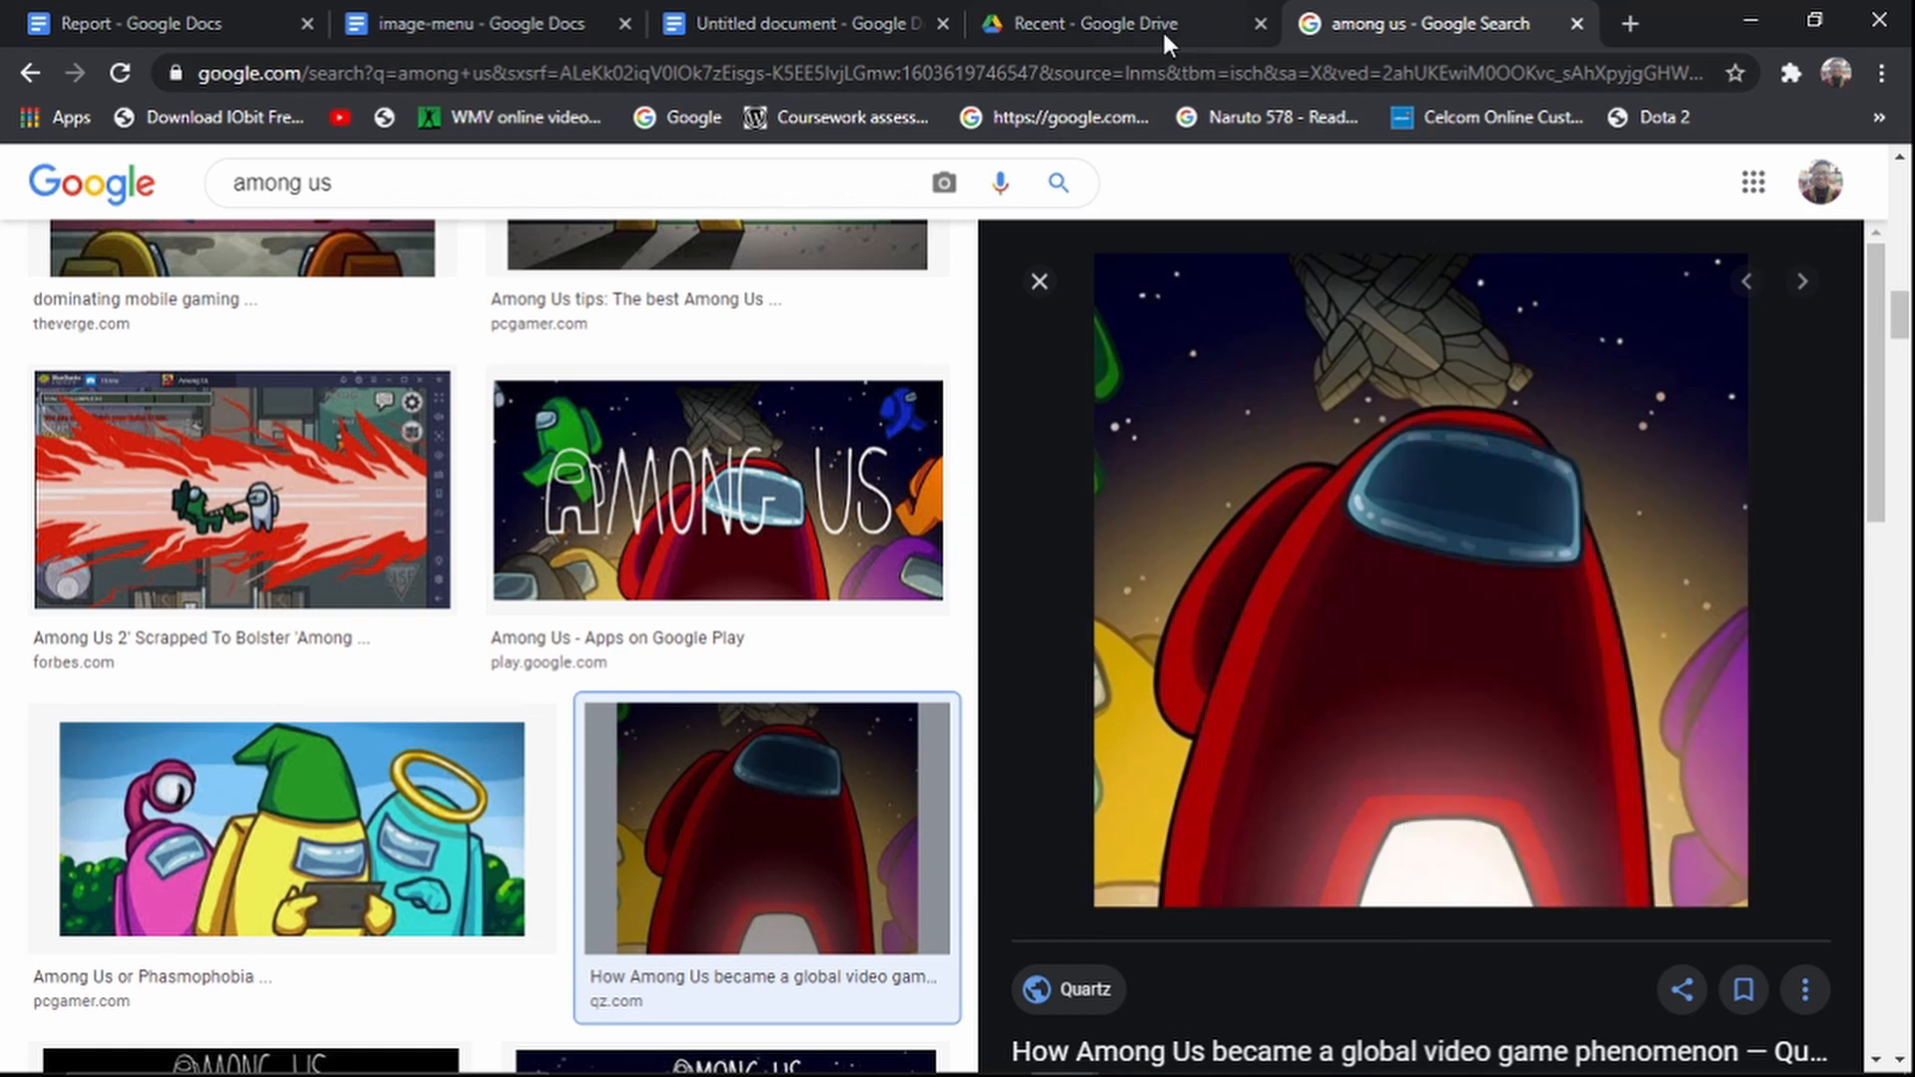
Step: Return to the untitled document and replace the table photo with the crewmate image using the copied URL
click(867, 26)
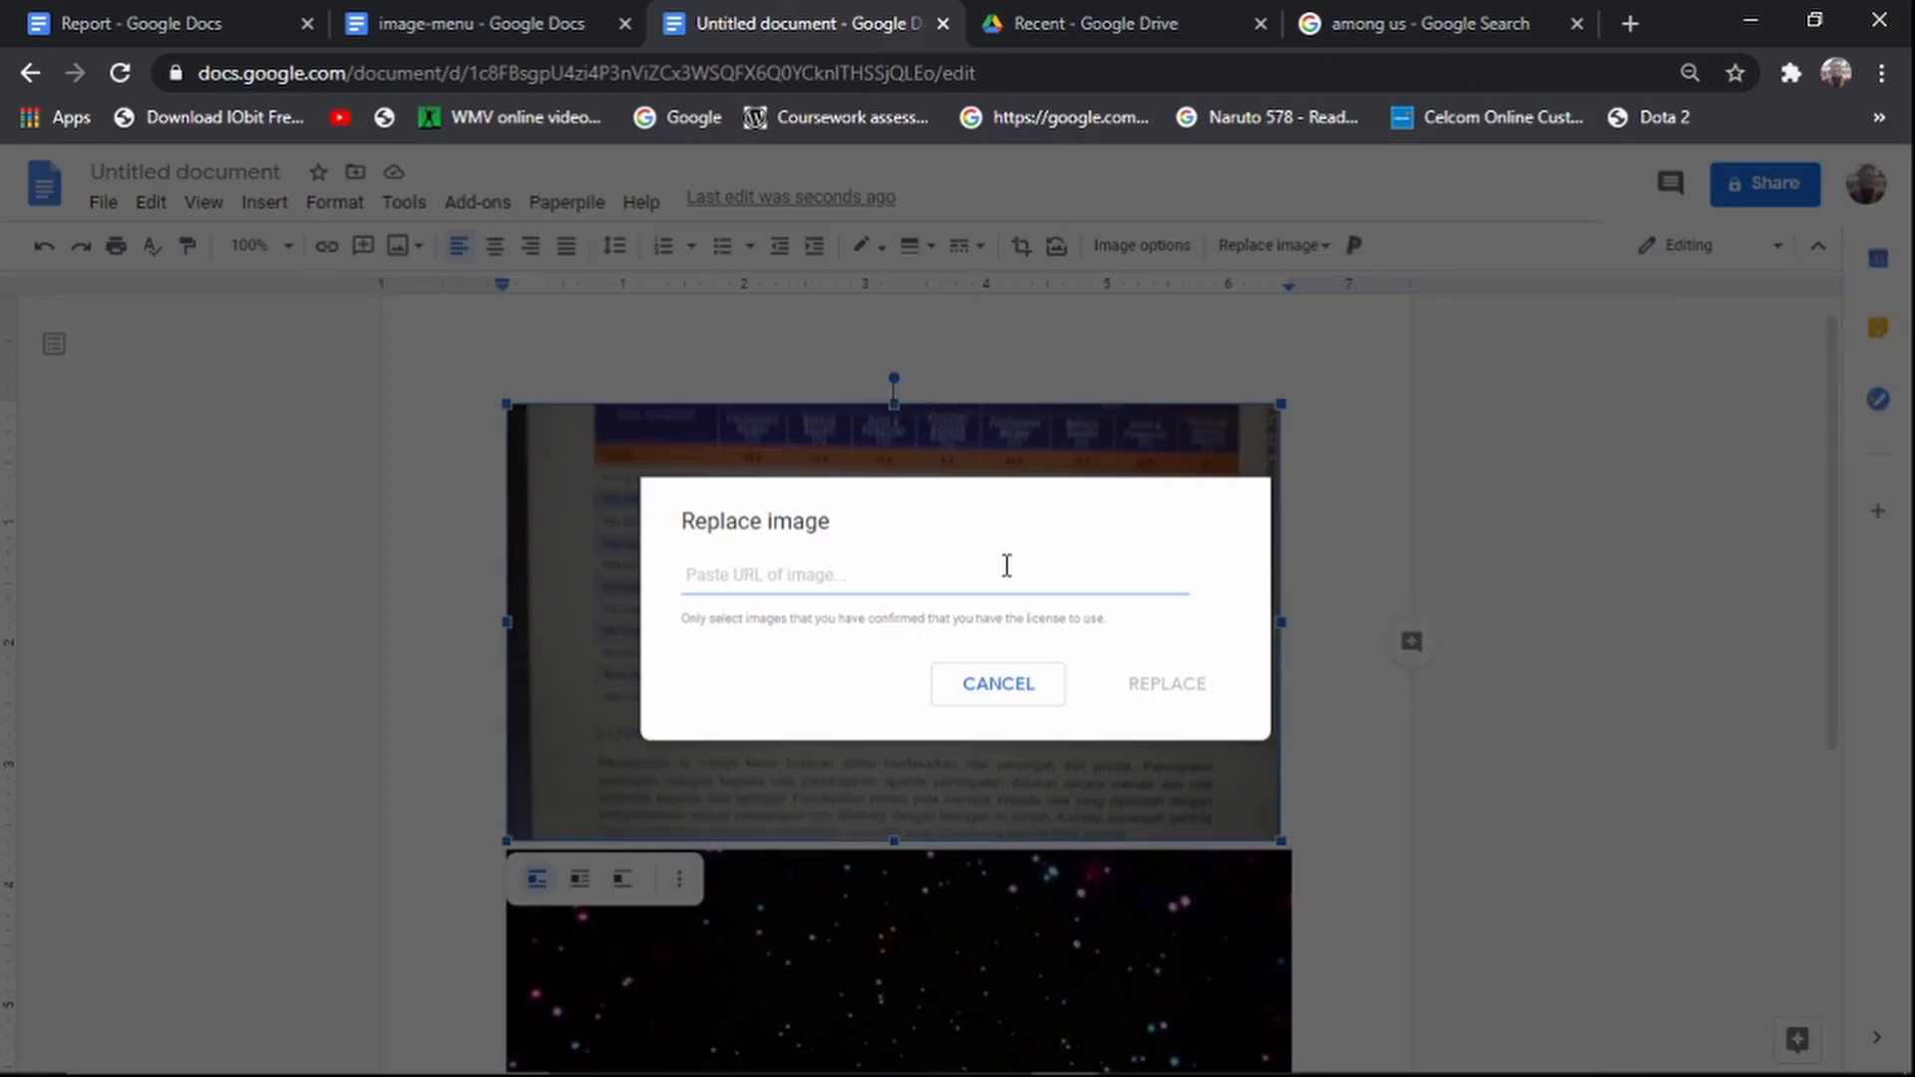
key(ctrl+v)
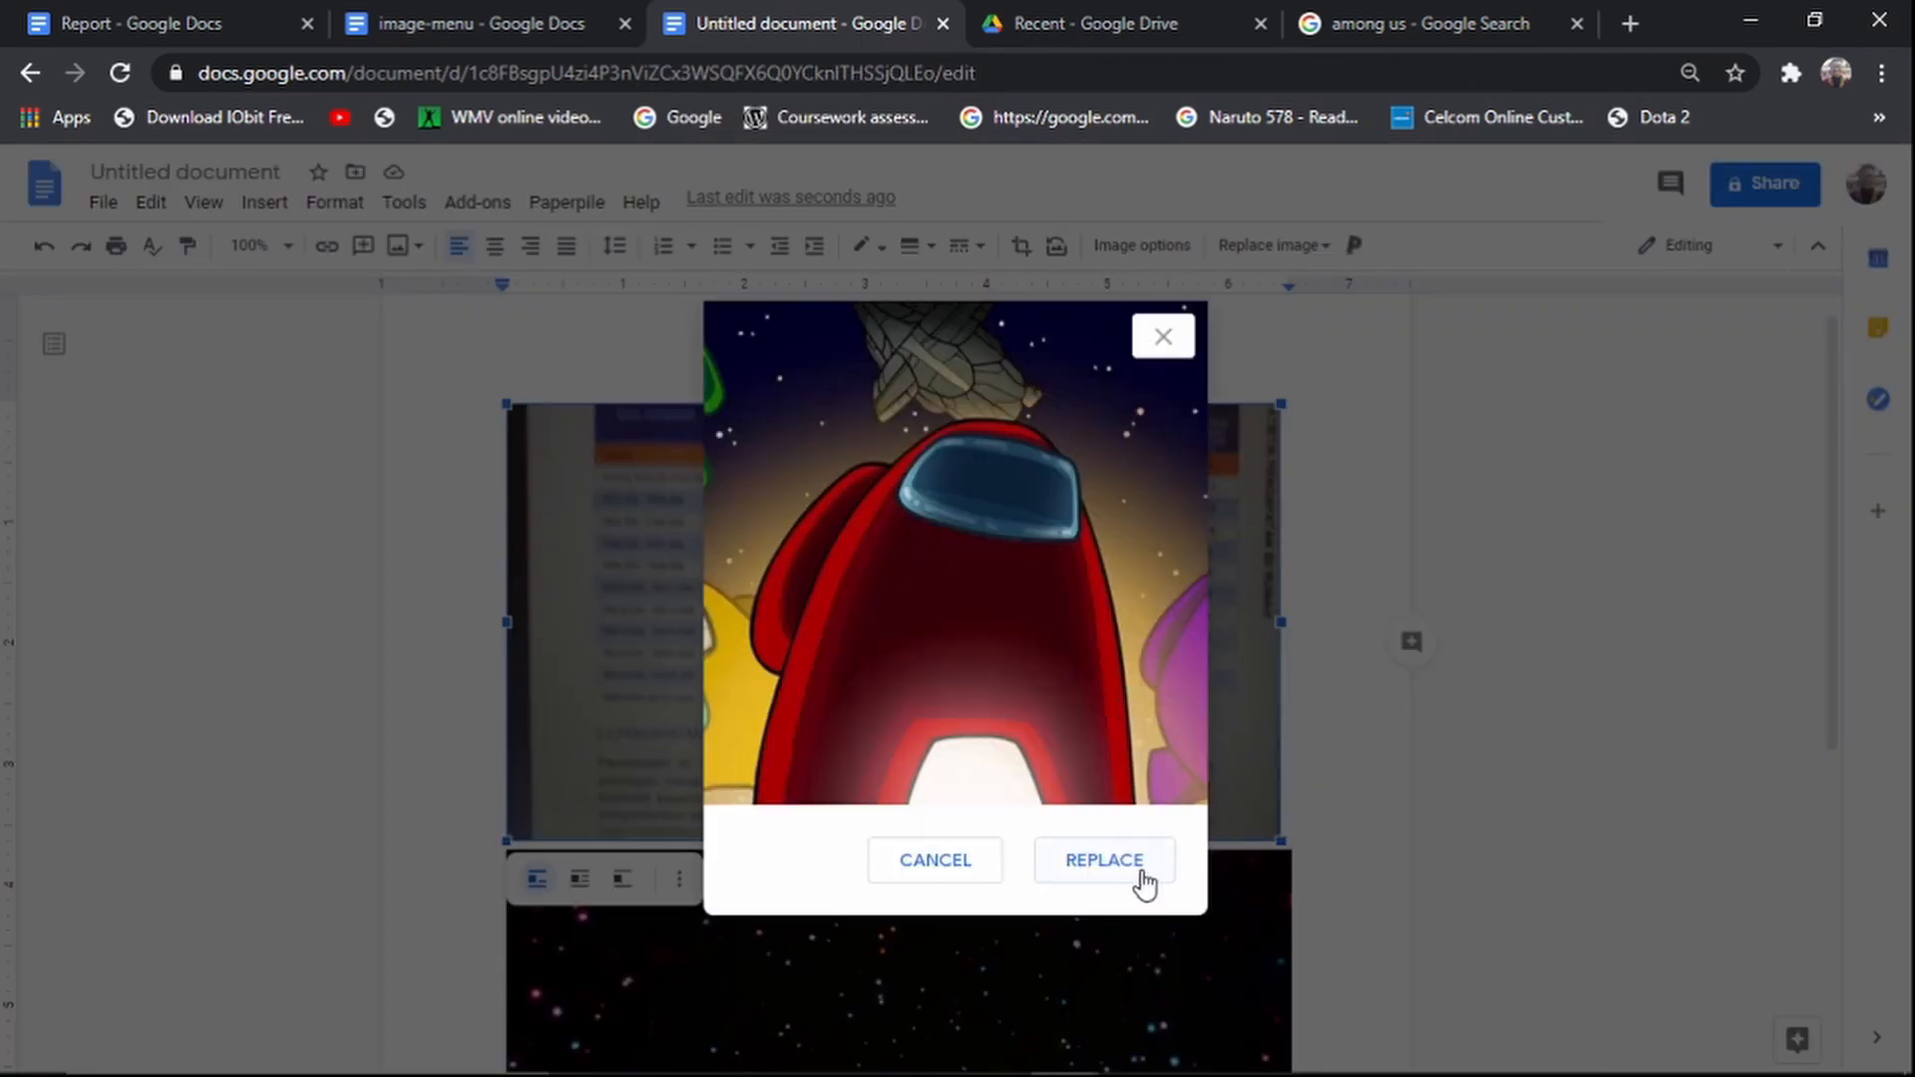
click(1103, 860)
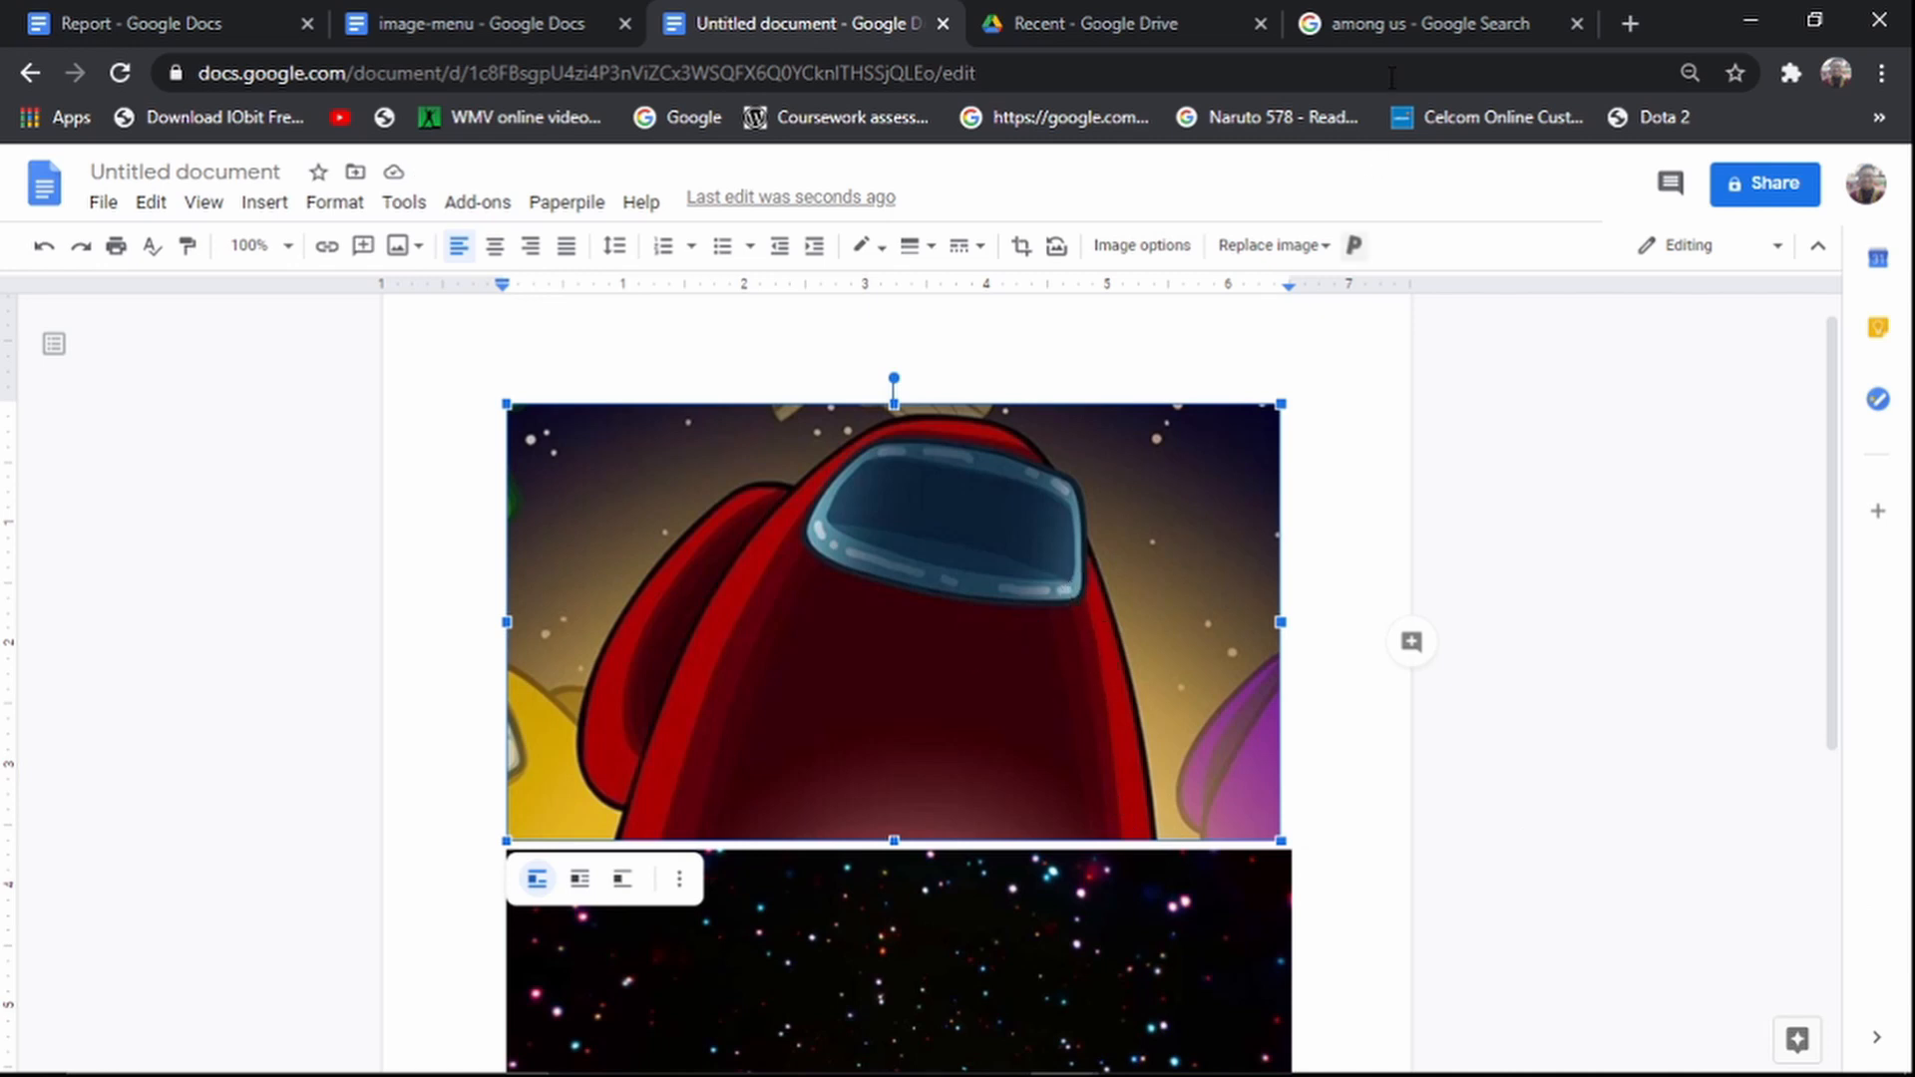
click(1441, 30)
click(855, 22)
Step: Crop the crewmate image by extending the crop frame upward, and scale the picture down inside the frame
right_click(1121, 541)
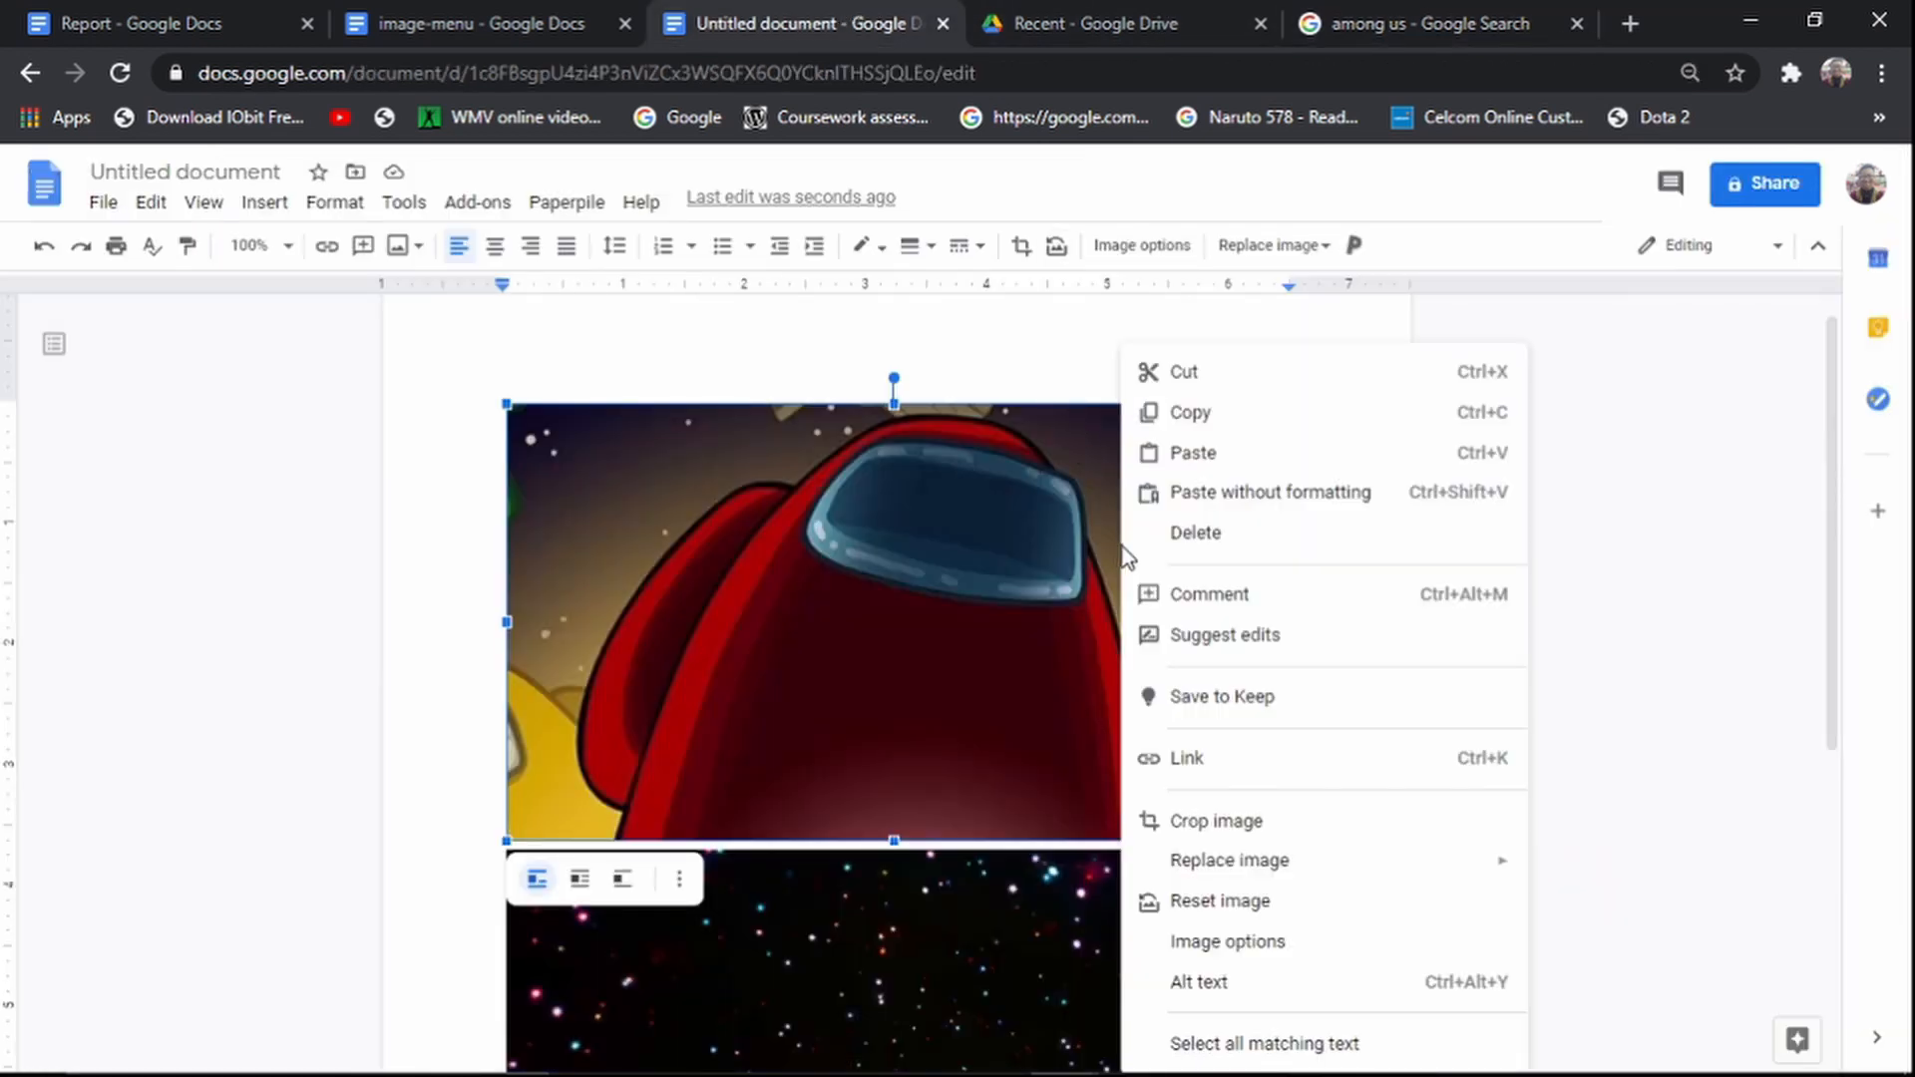
click(1373, 830)
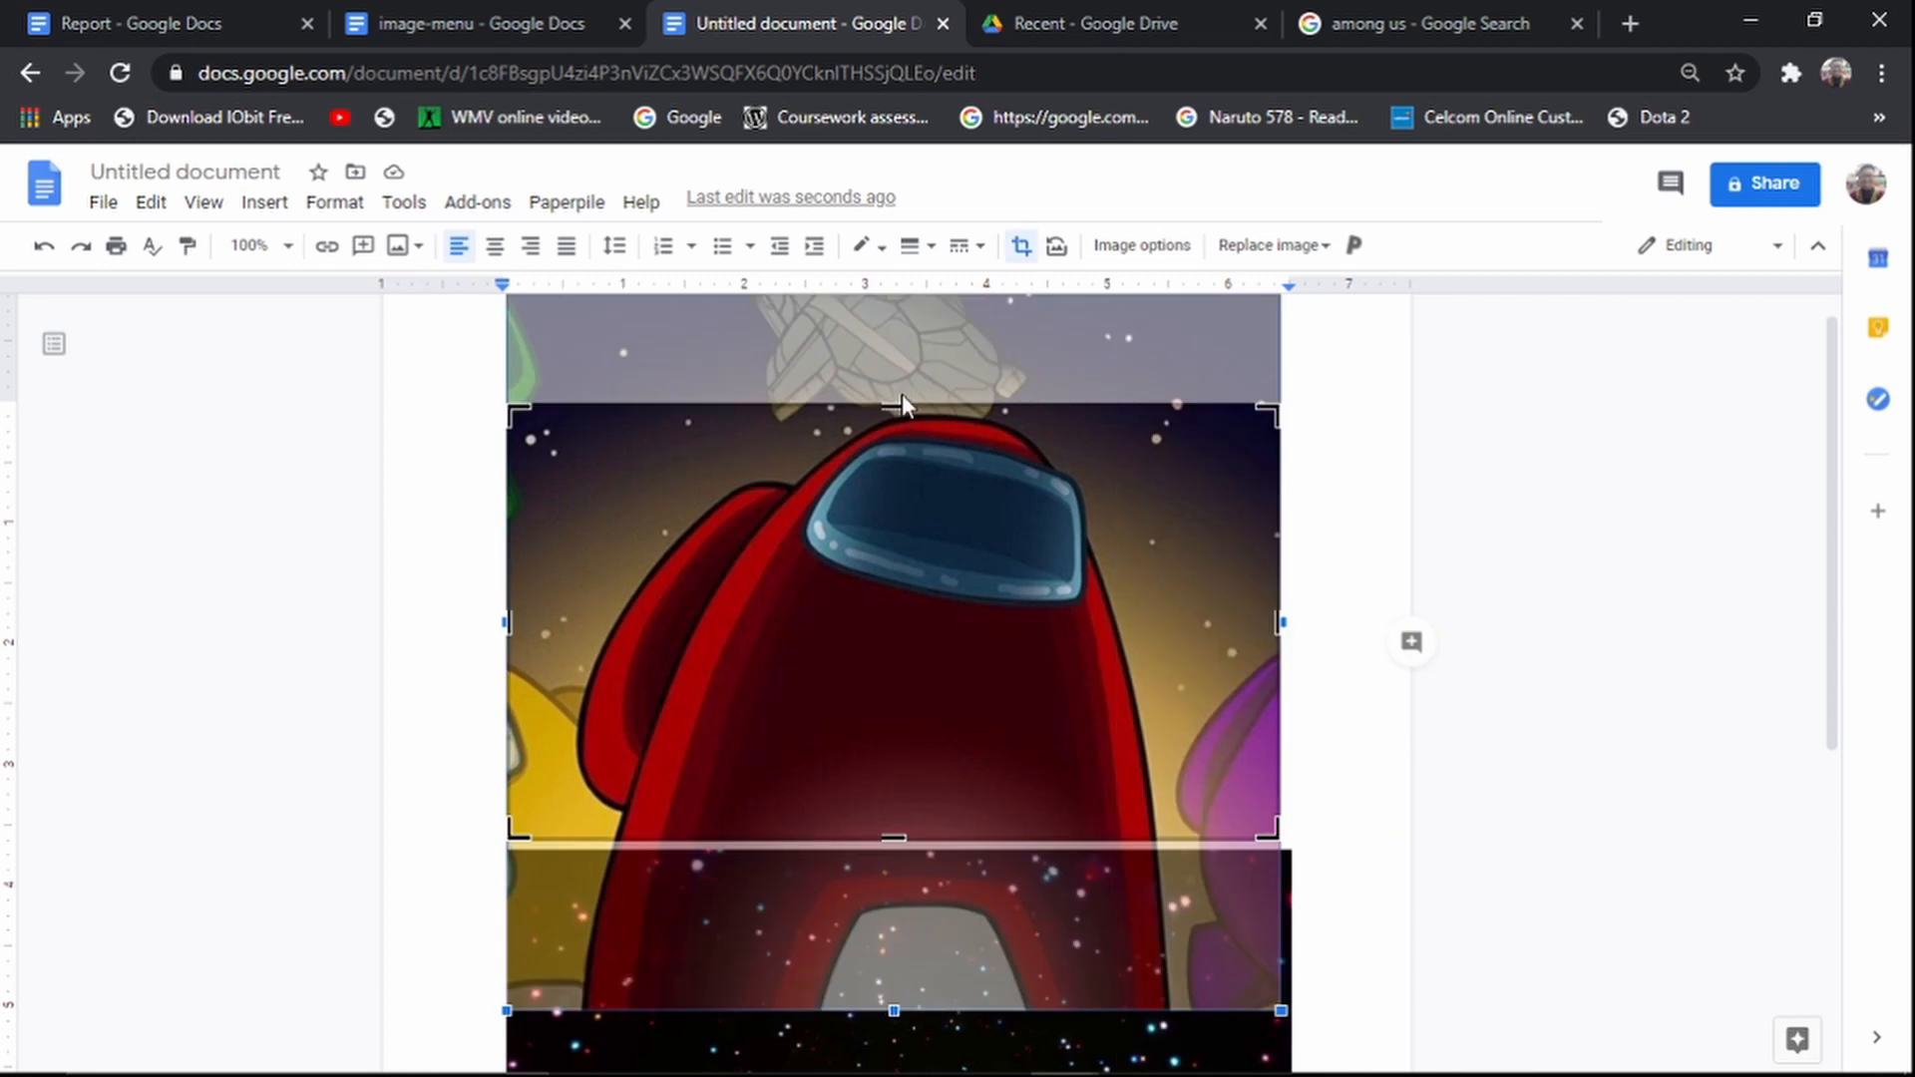
drag(902, 404, 913, 297)
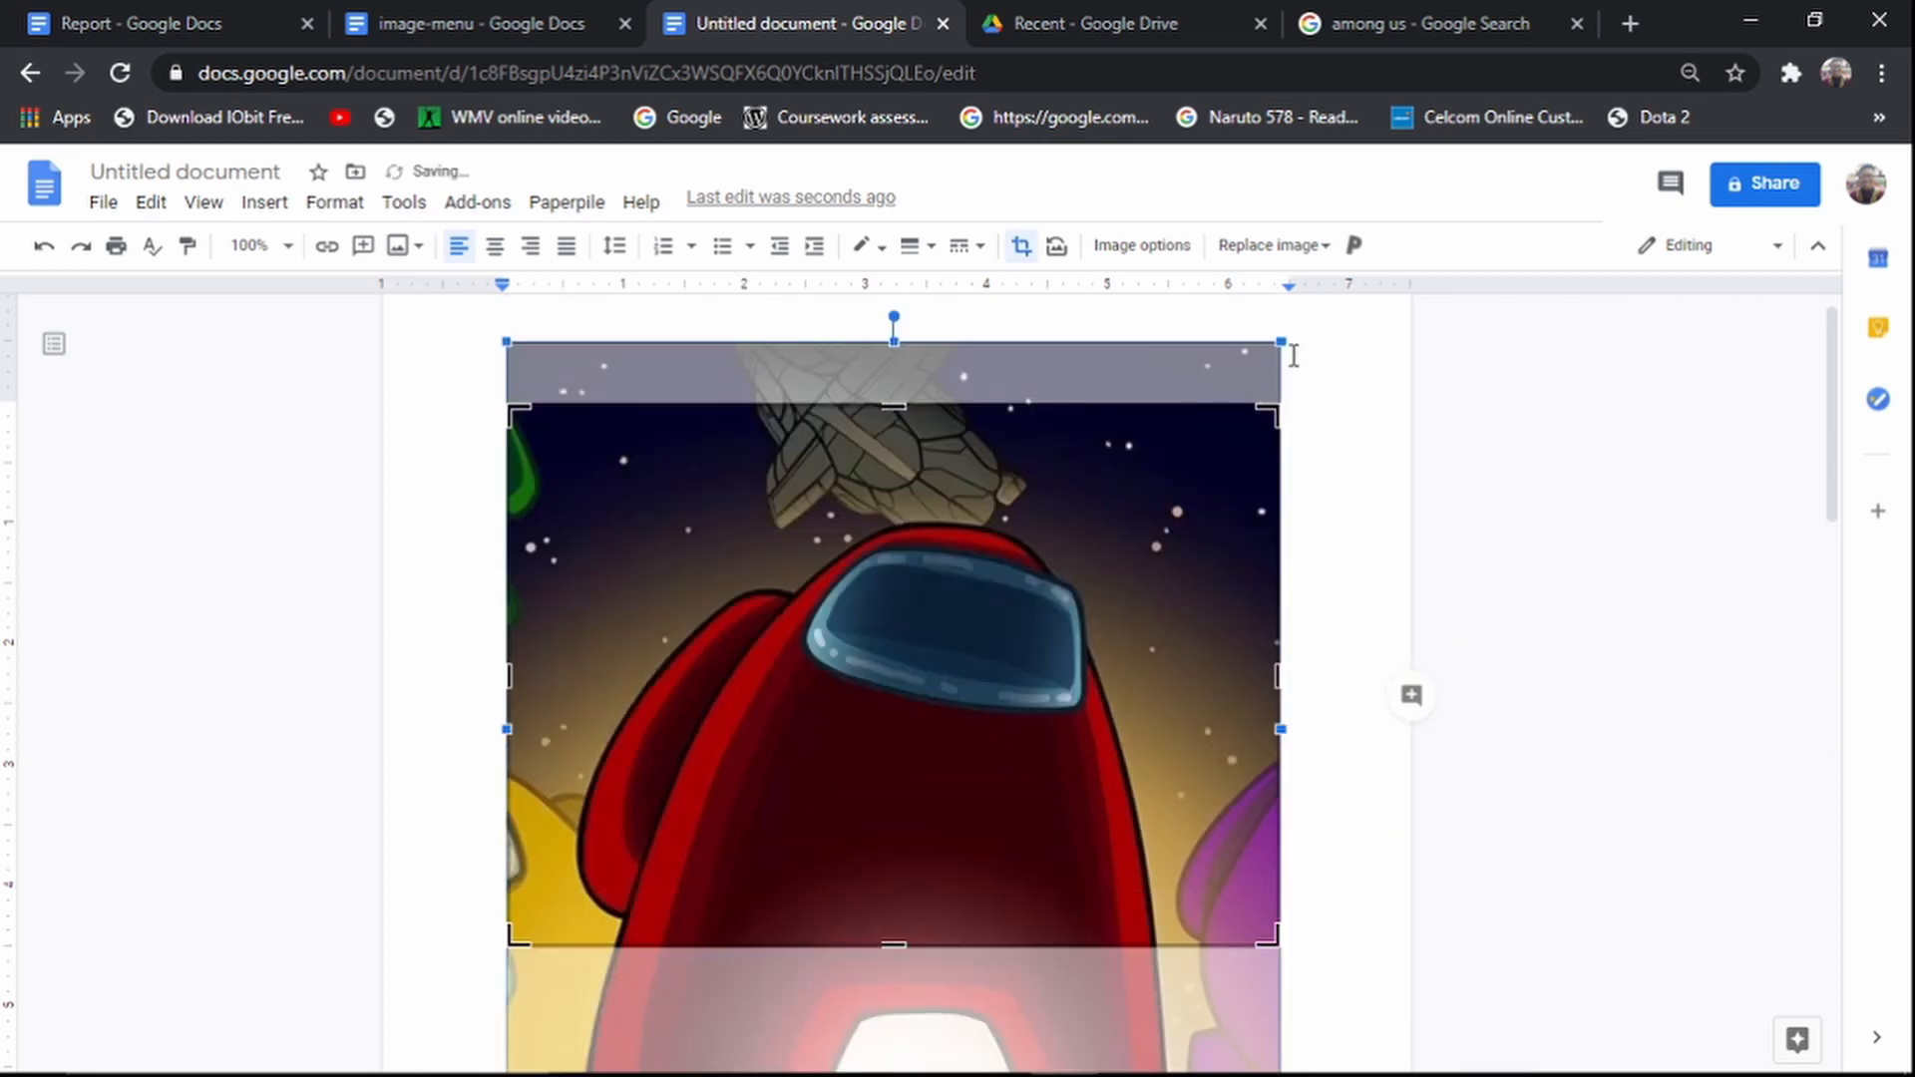
drag(1268, 352, 1125, 537)
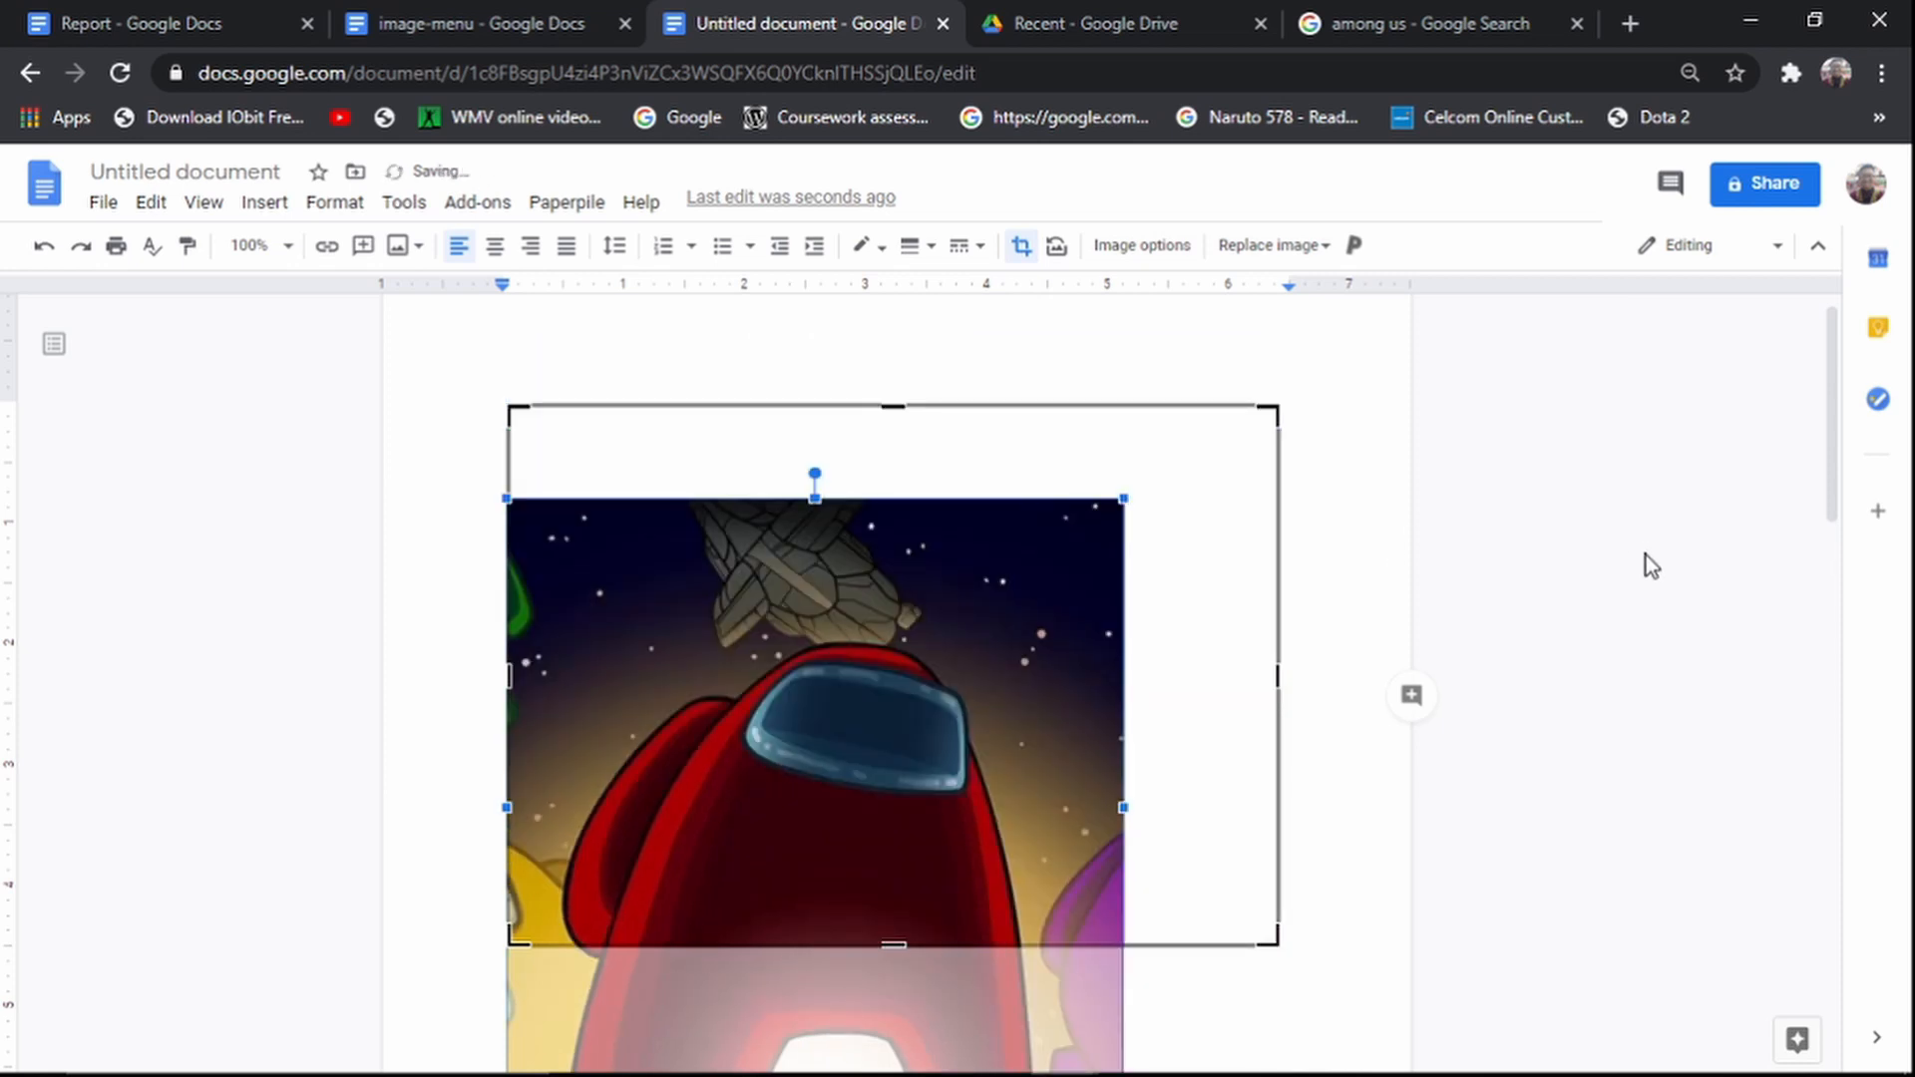
scroll(1217, 880, down, 4)
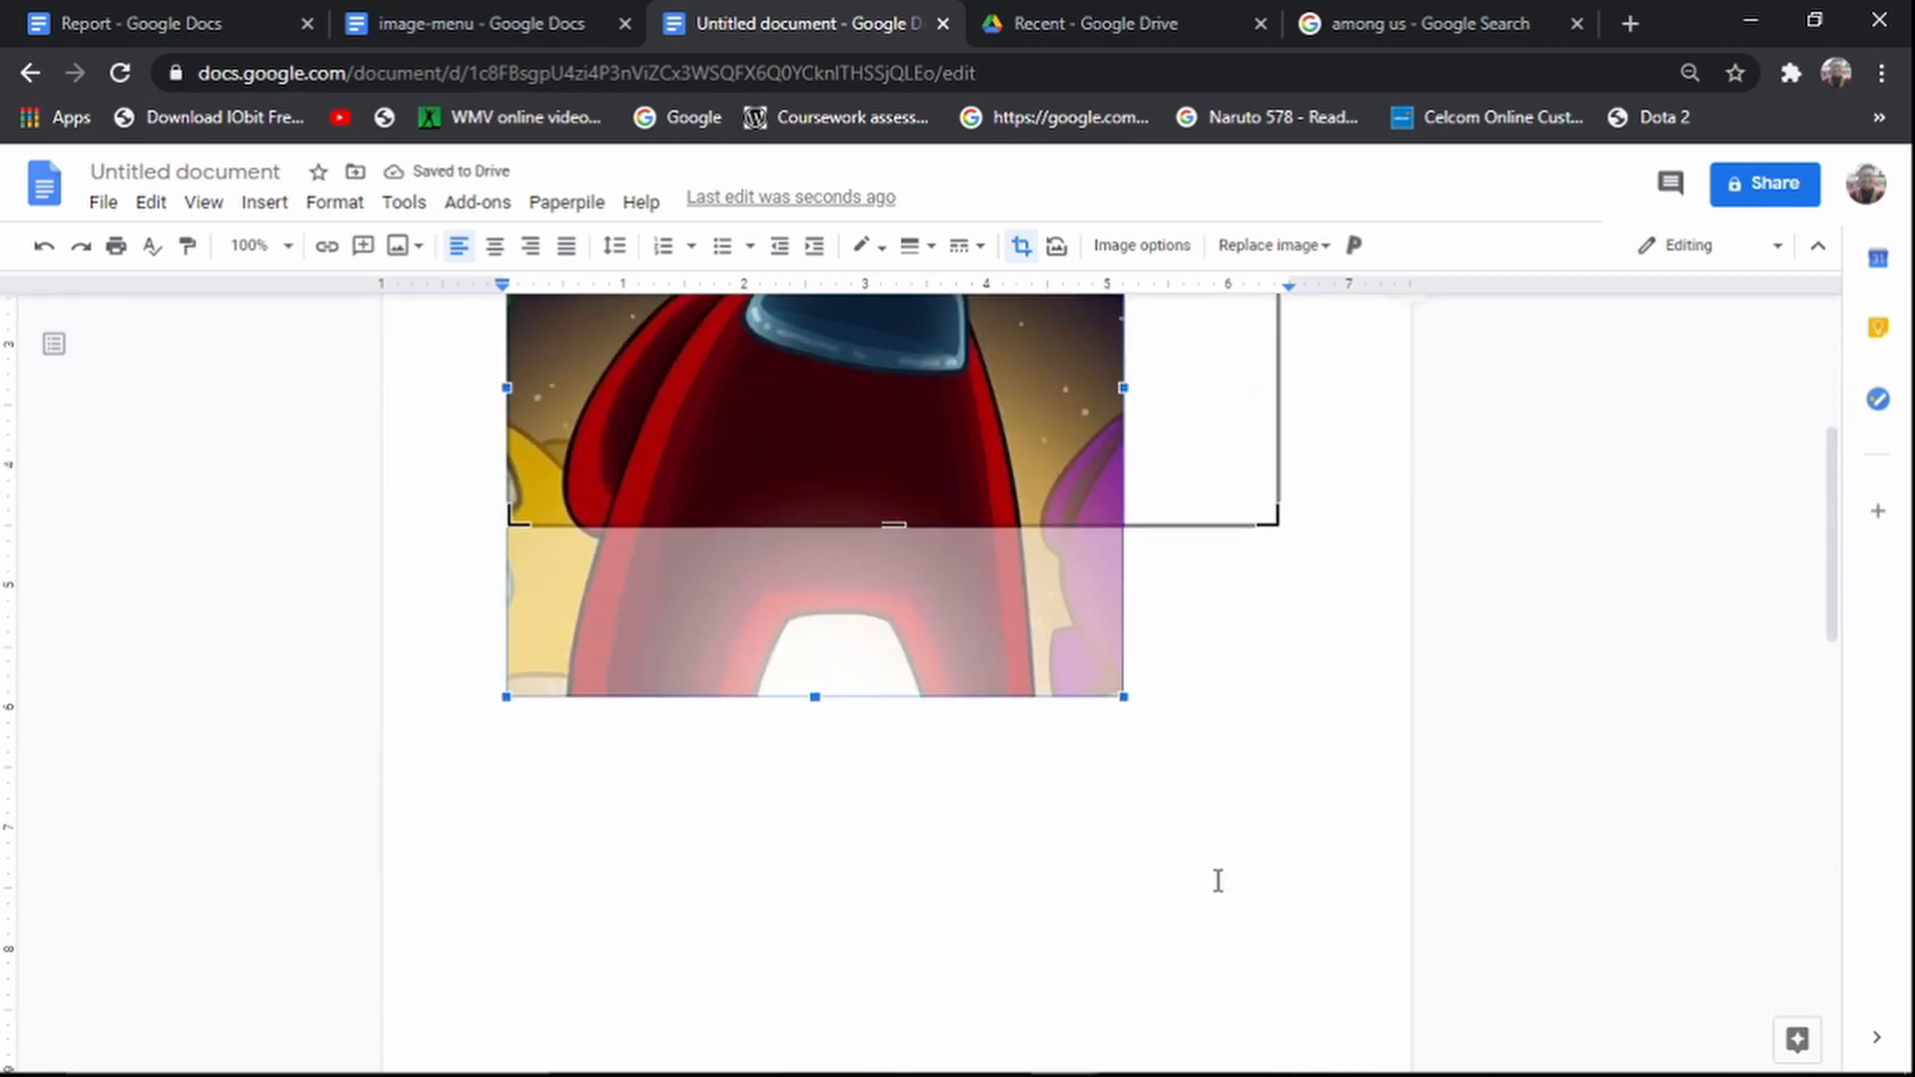
scroll(1296, 748, up, 4)
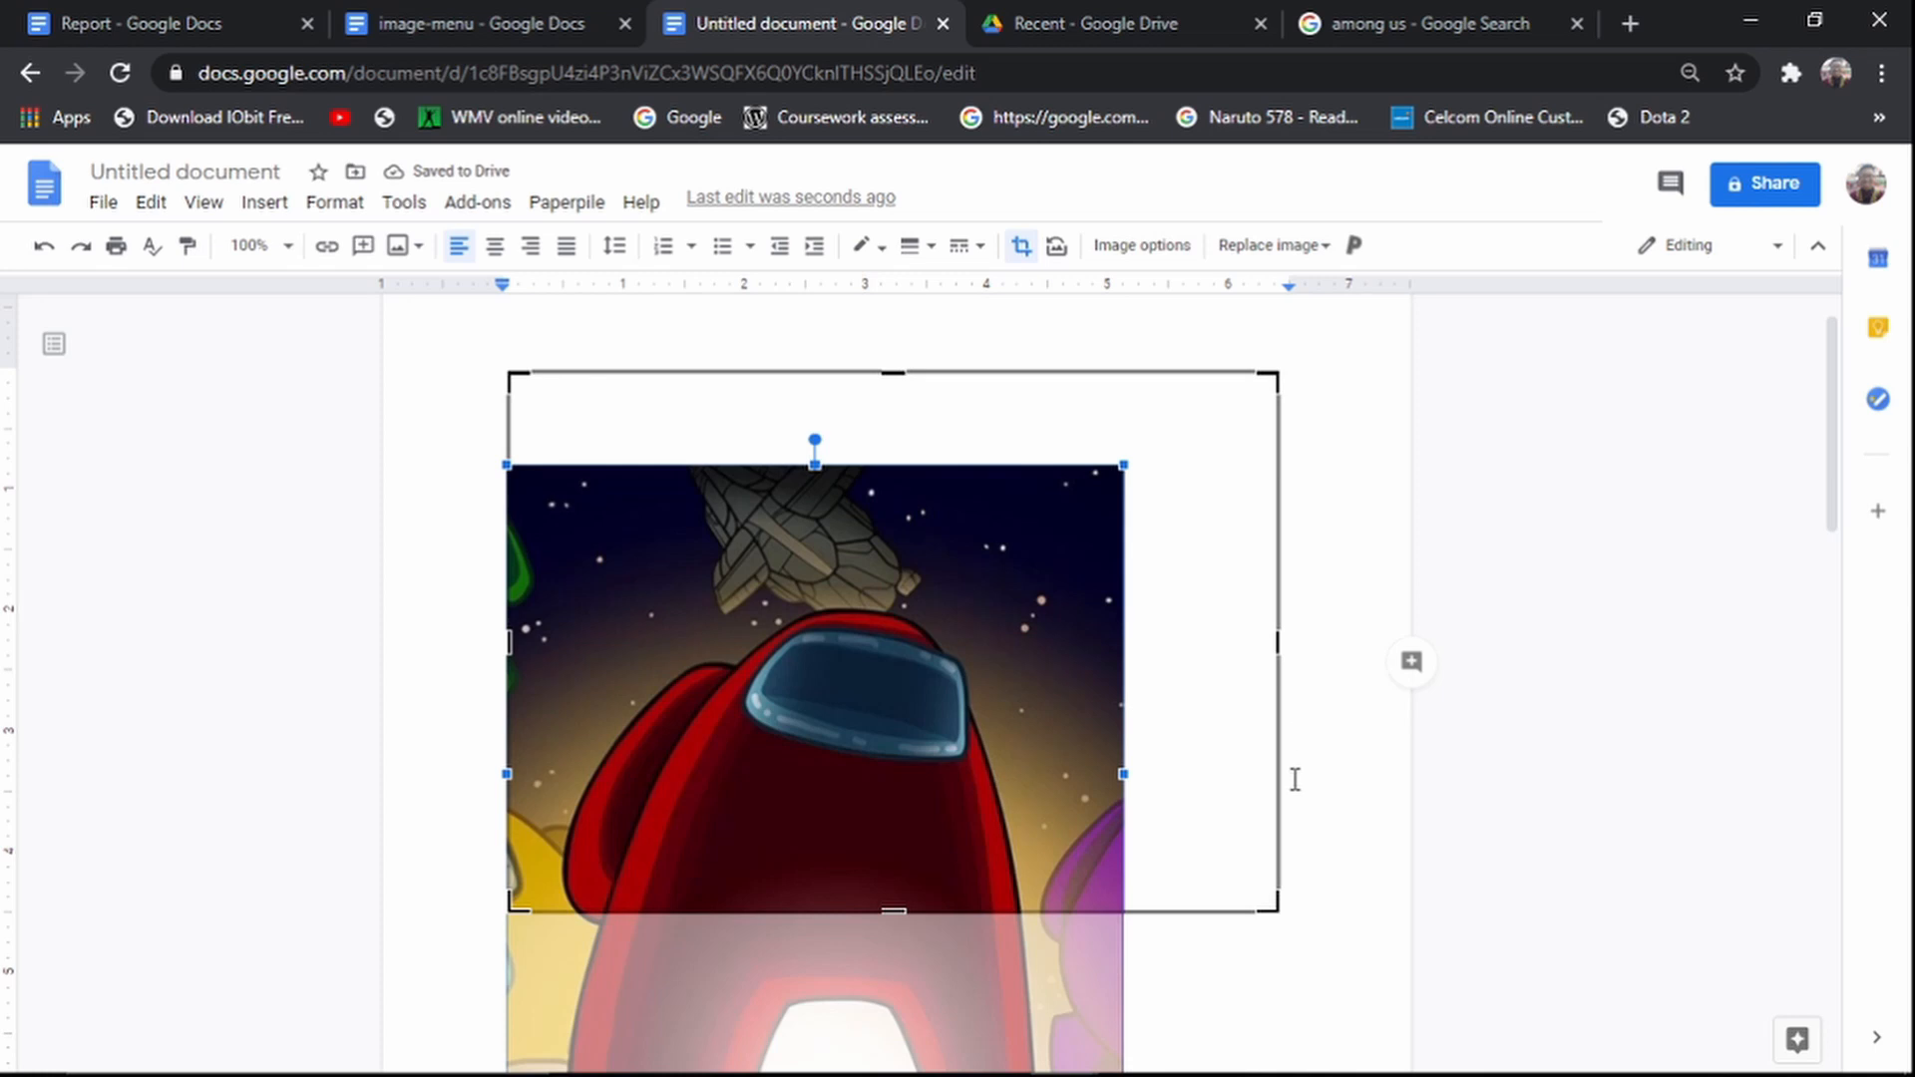
Step: Reset the crewmate image and shrink it to about 3.8 inches wide
right_click(954, 666)
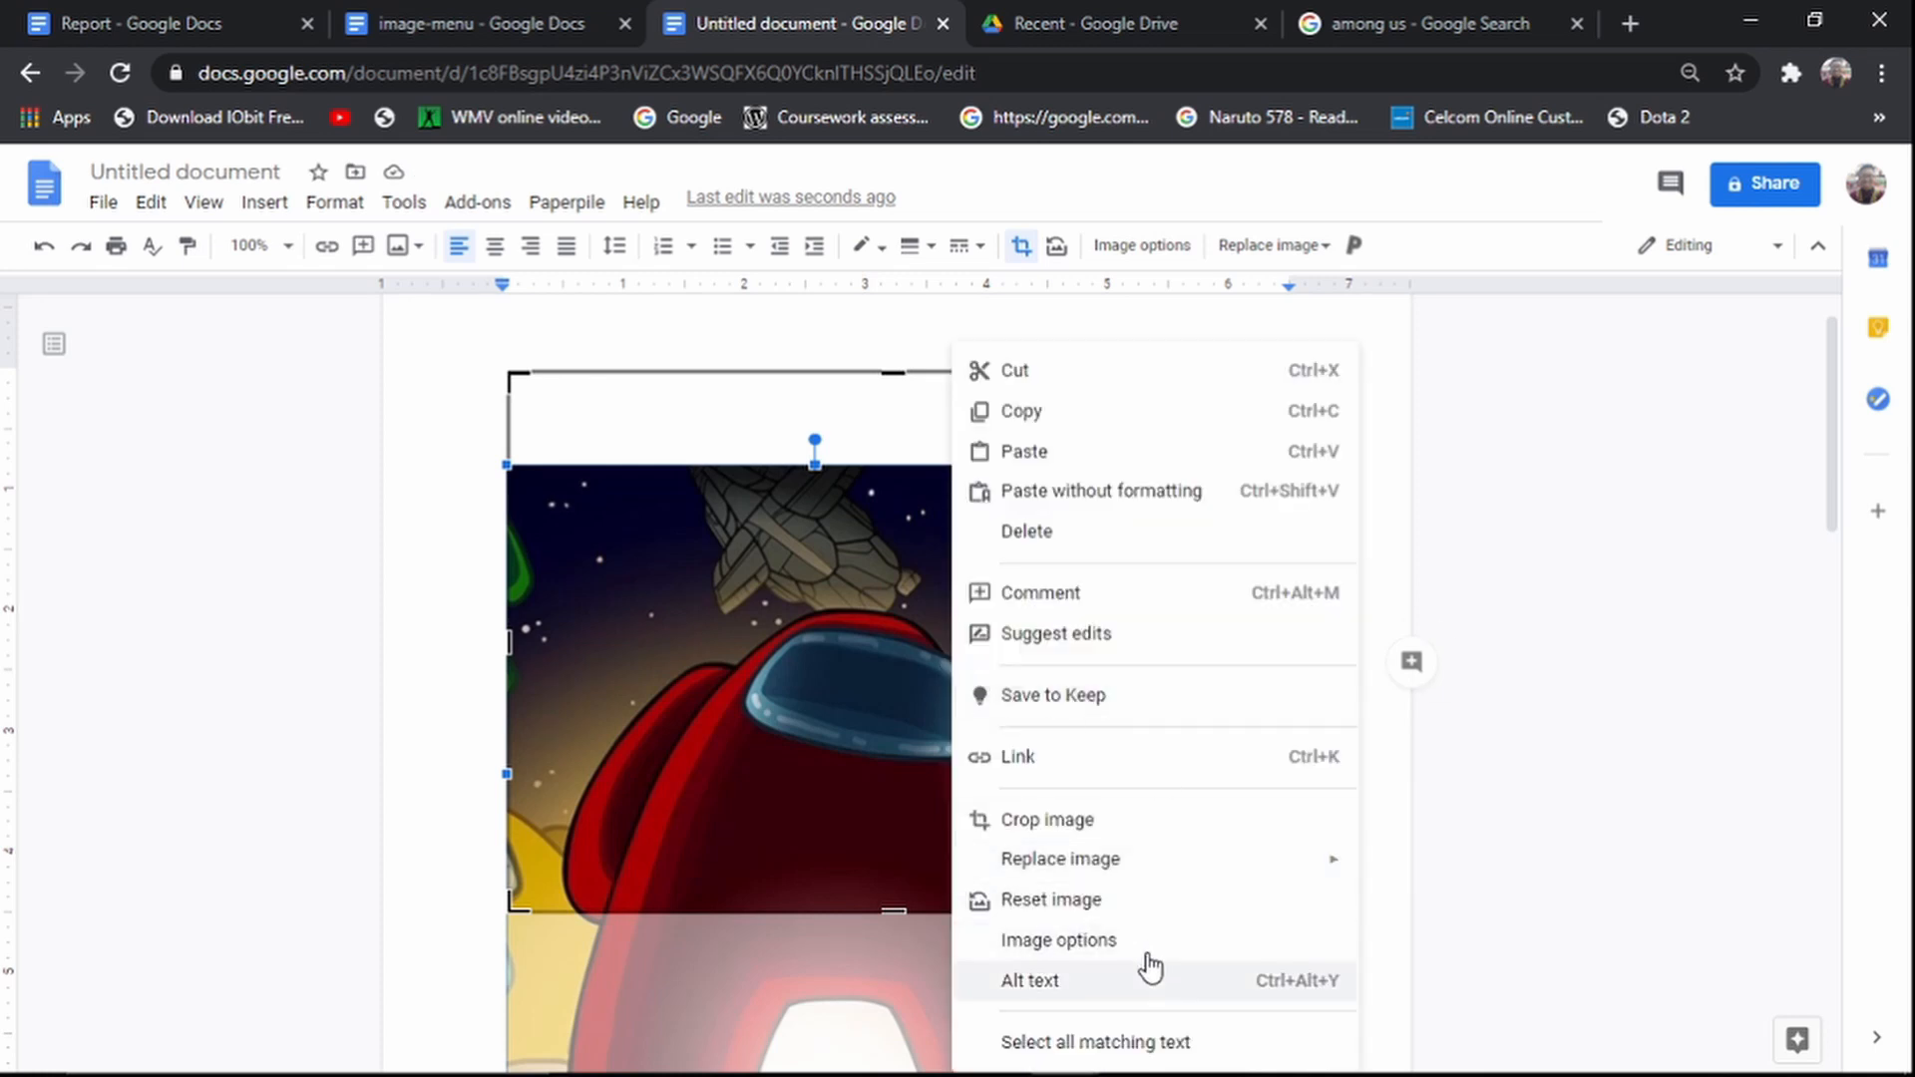
click(1163, 915)
scroll(1286, 880, down, 5)
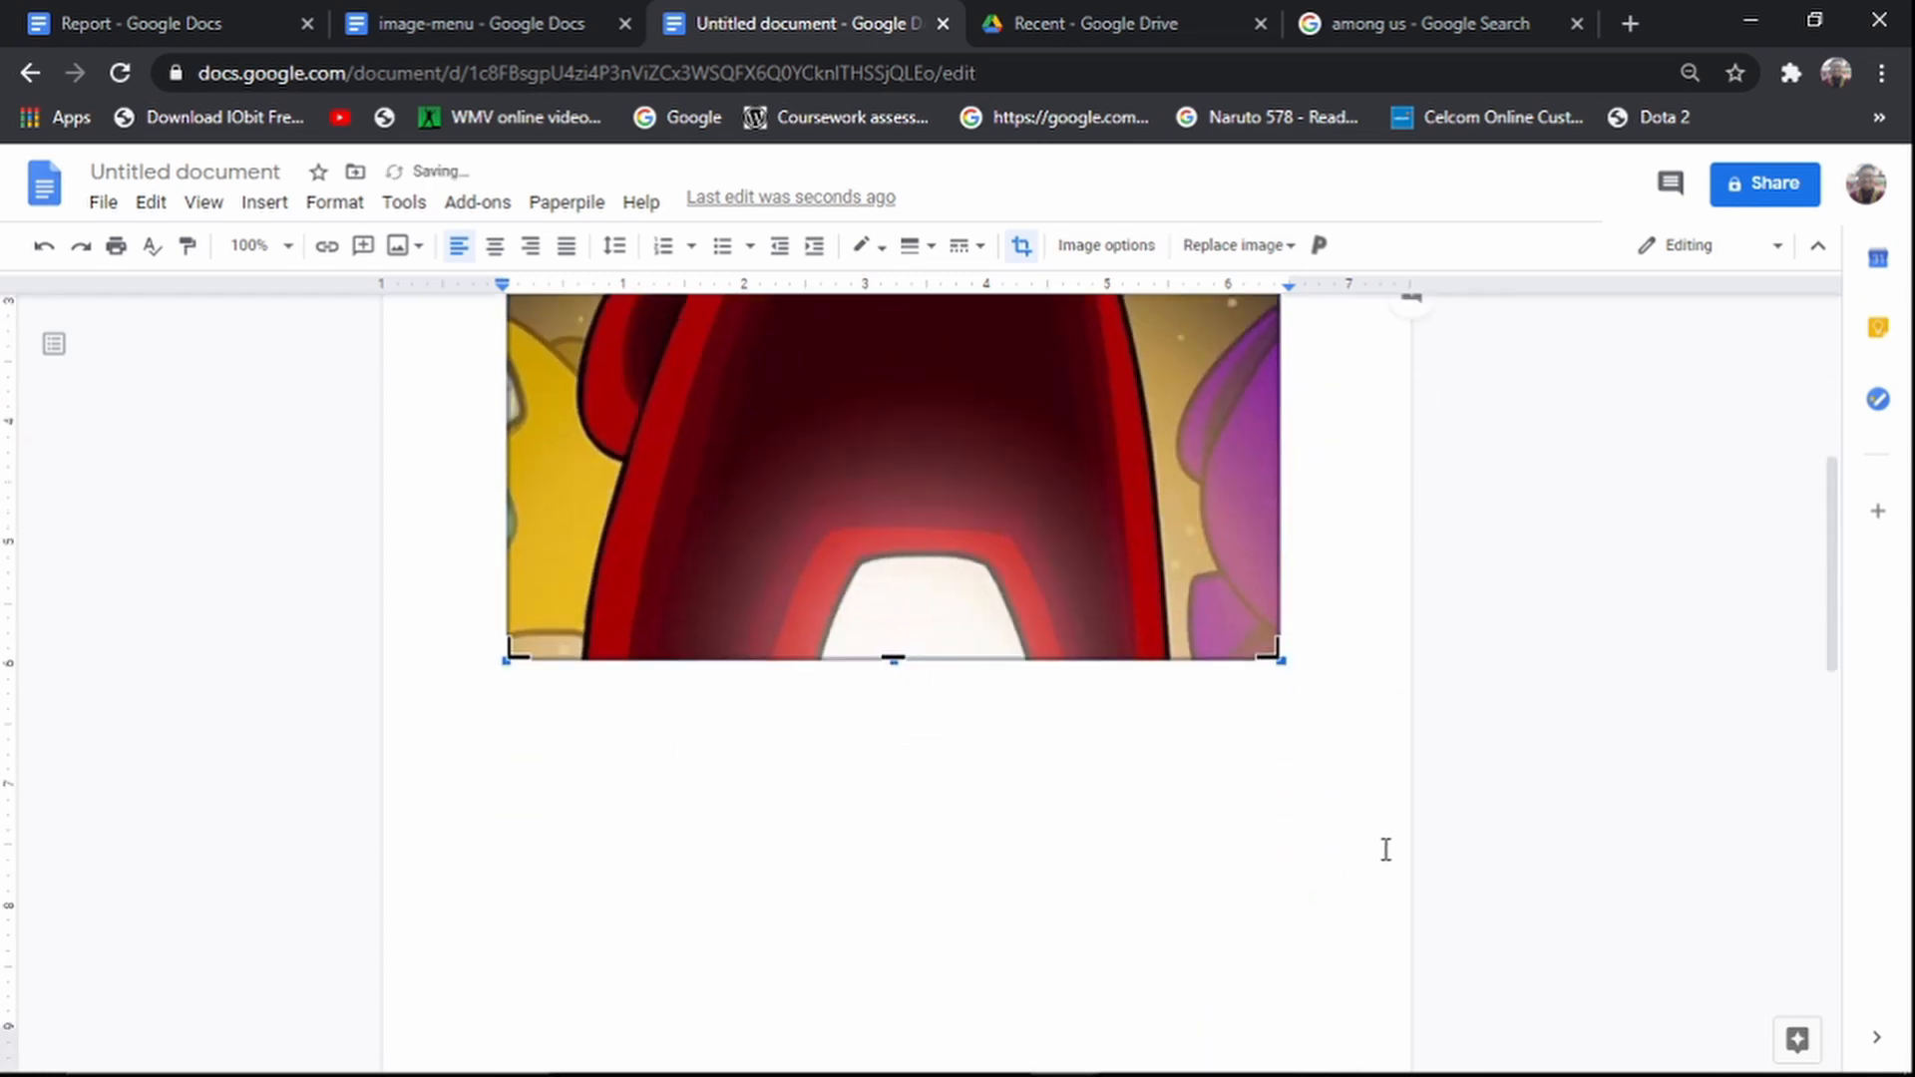
scroll(827, 843, up, 1)
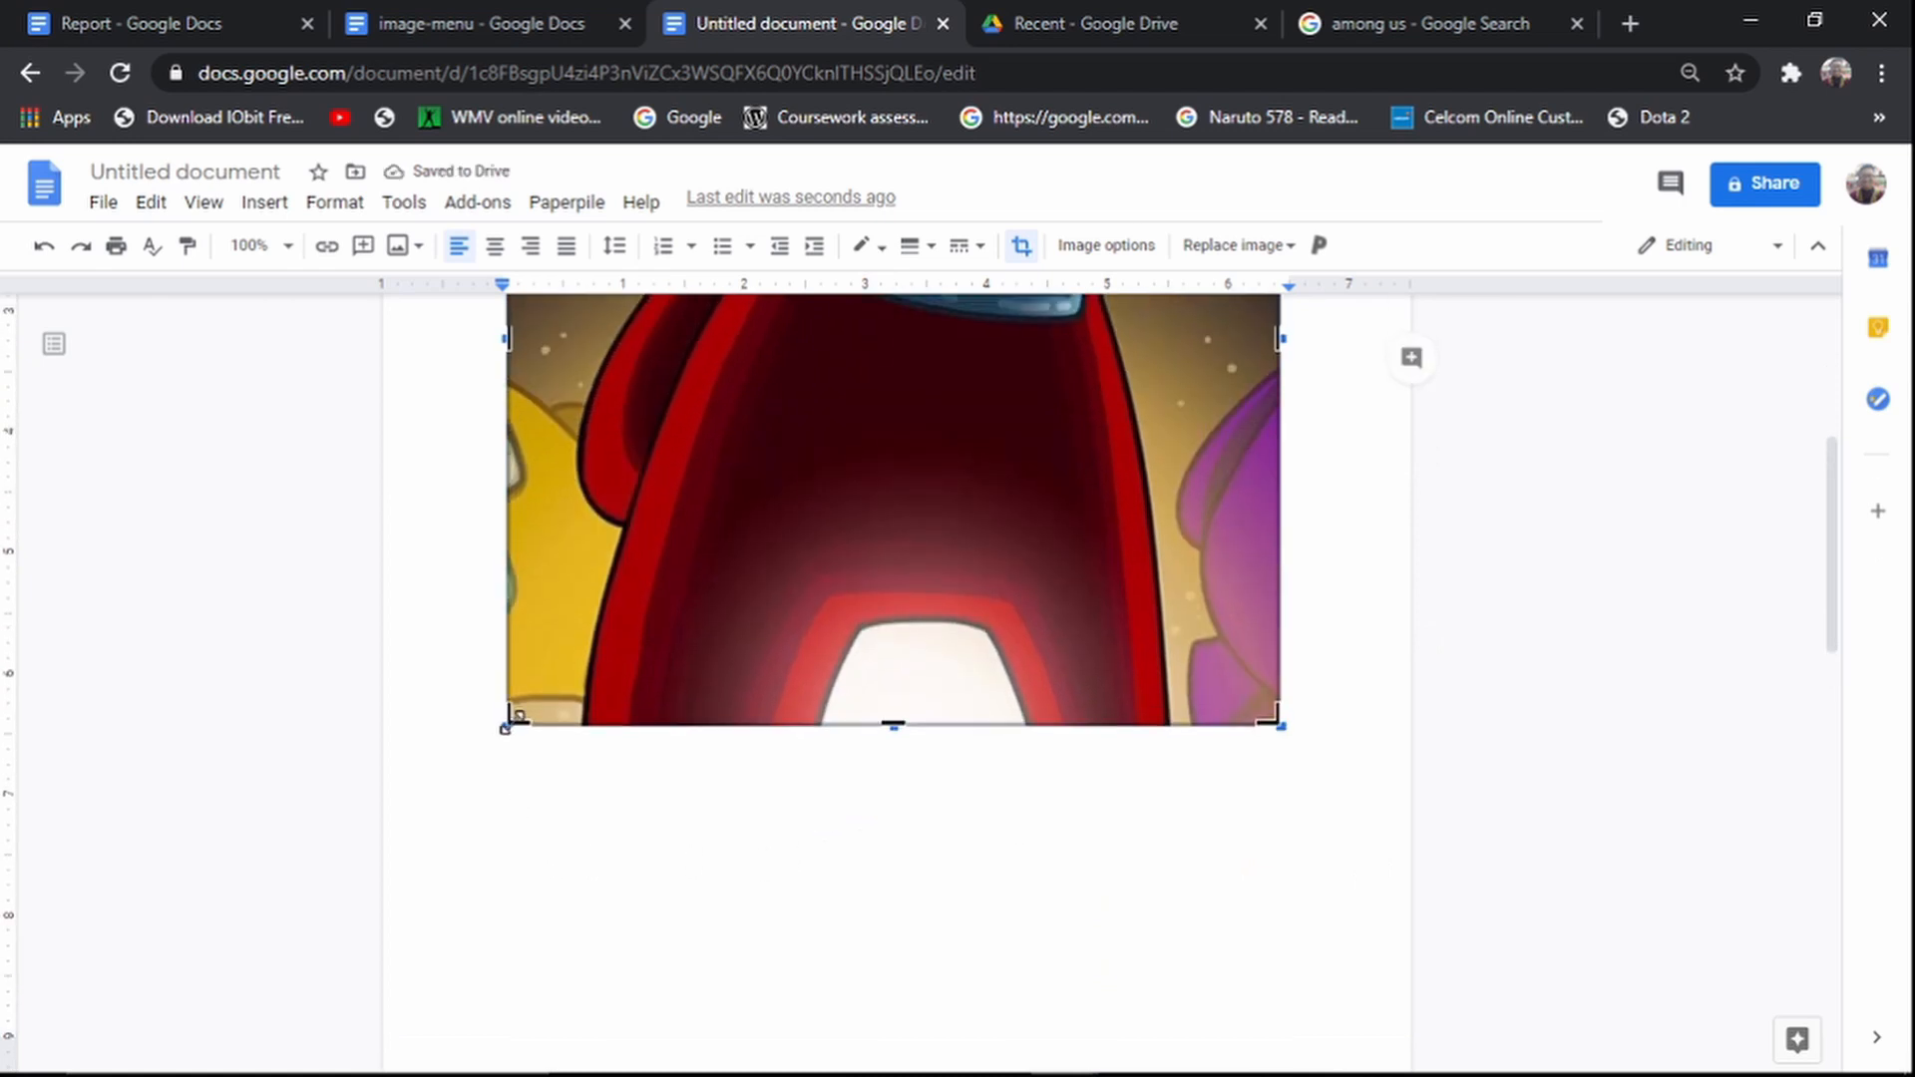
Step: Rotate the crewmate image through a full turn in 90° increments using the image's size and rotation options
click(1097, 249)
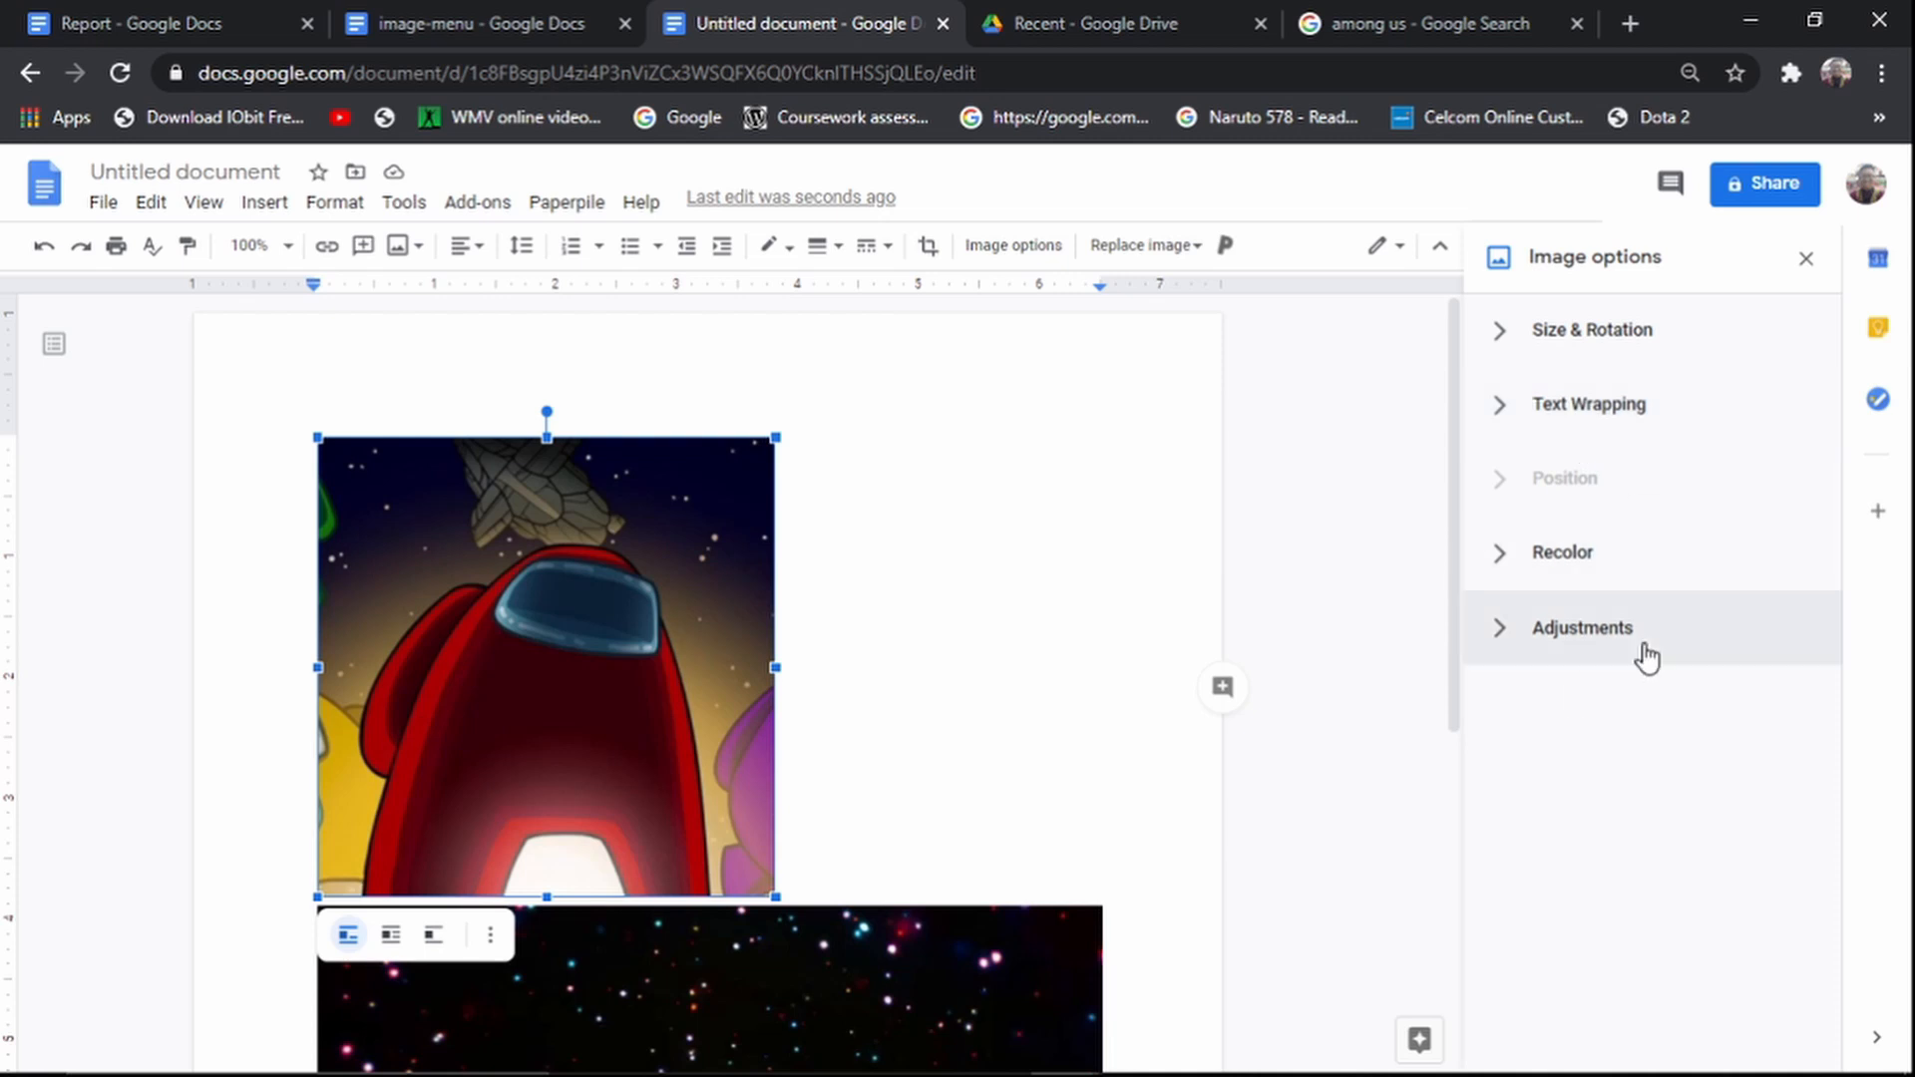
click(1536, 344)
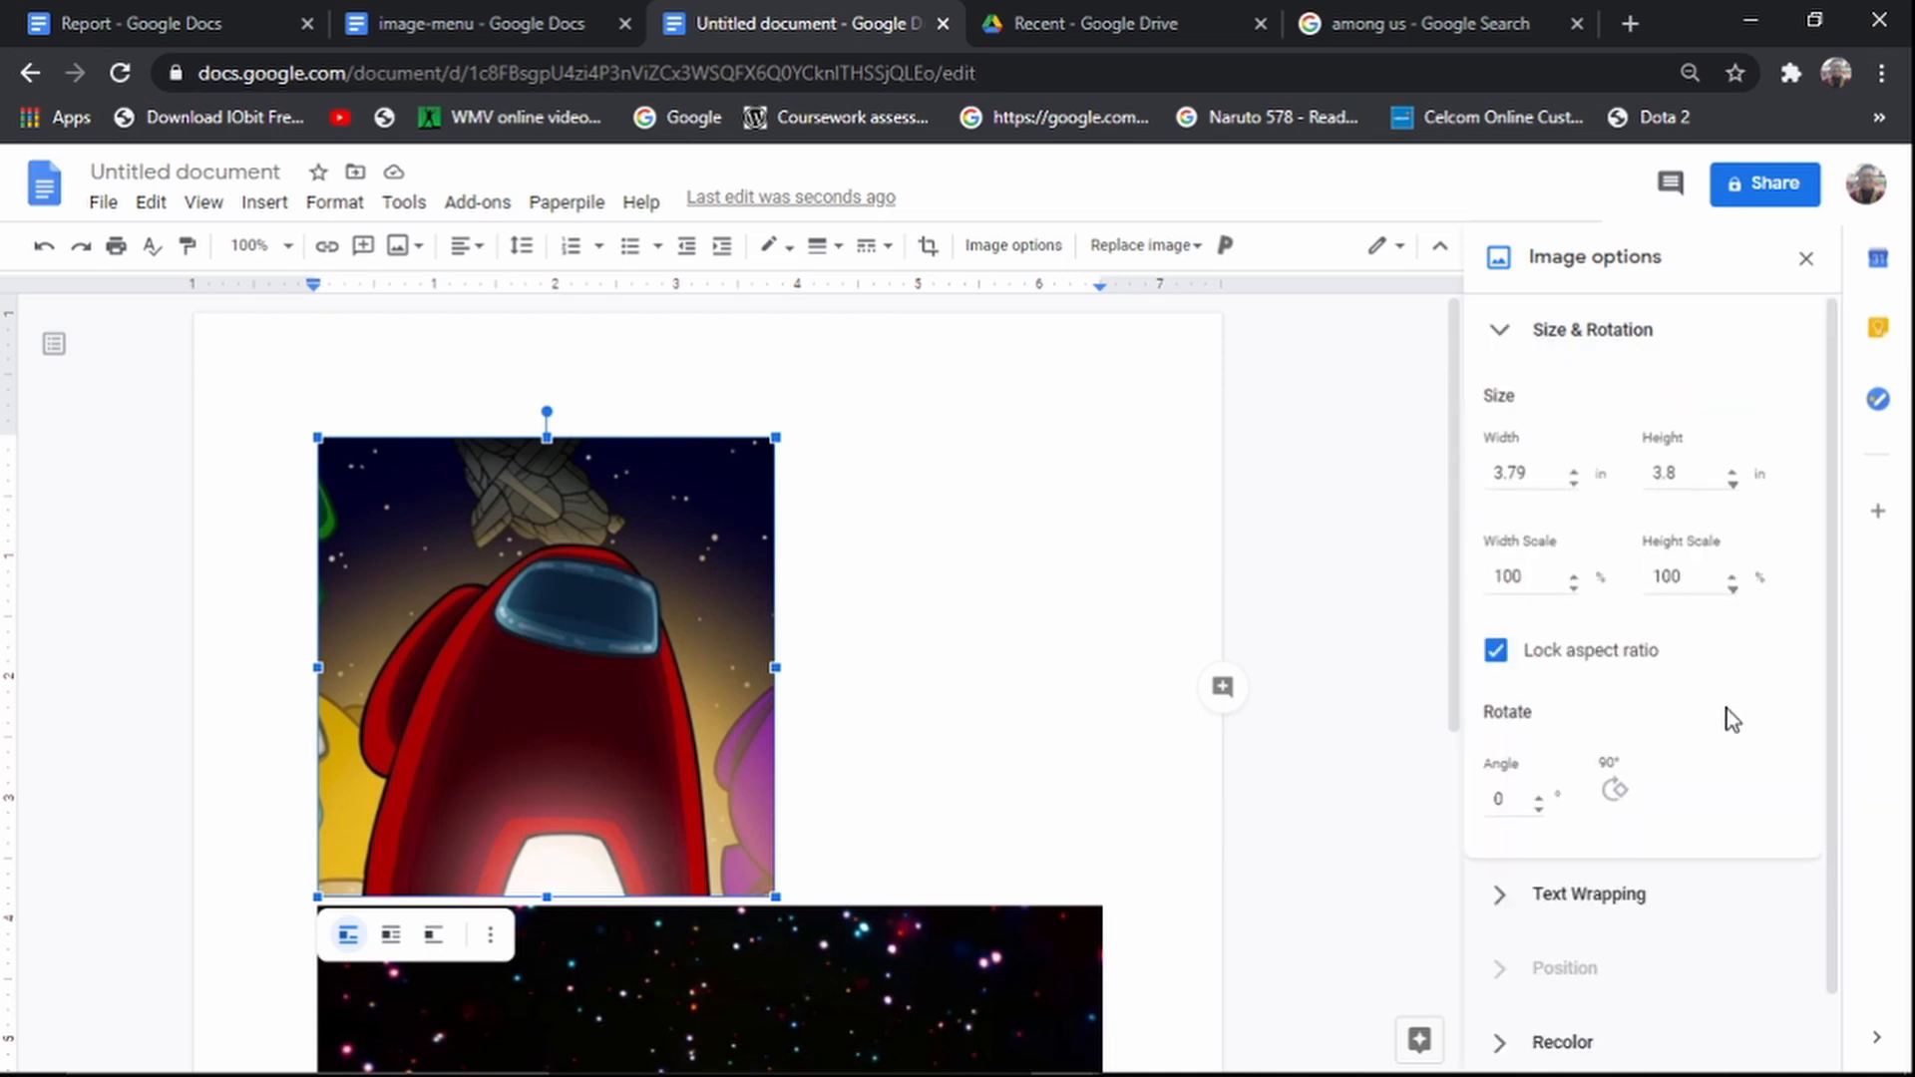
click(1616, 789)
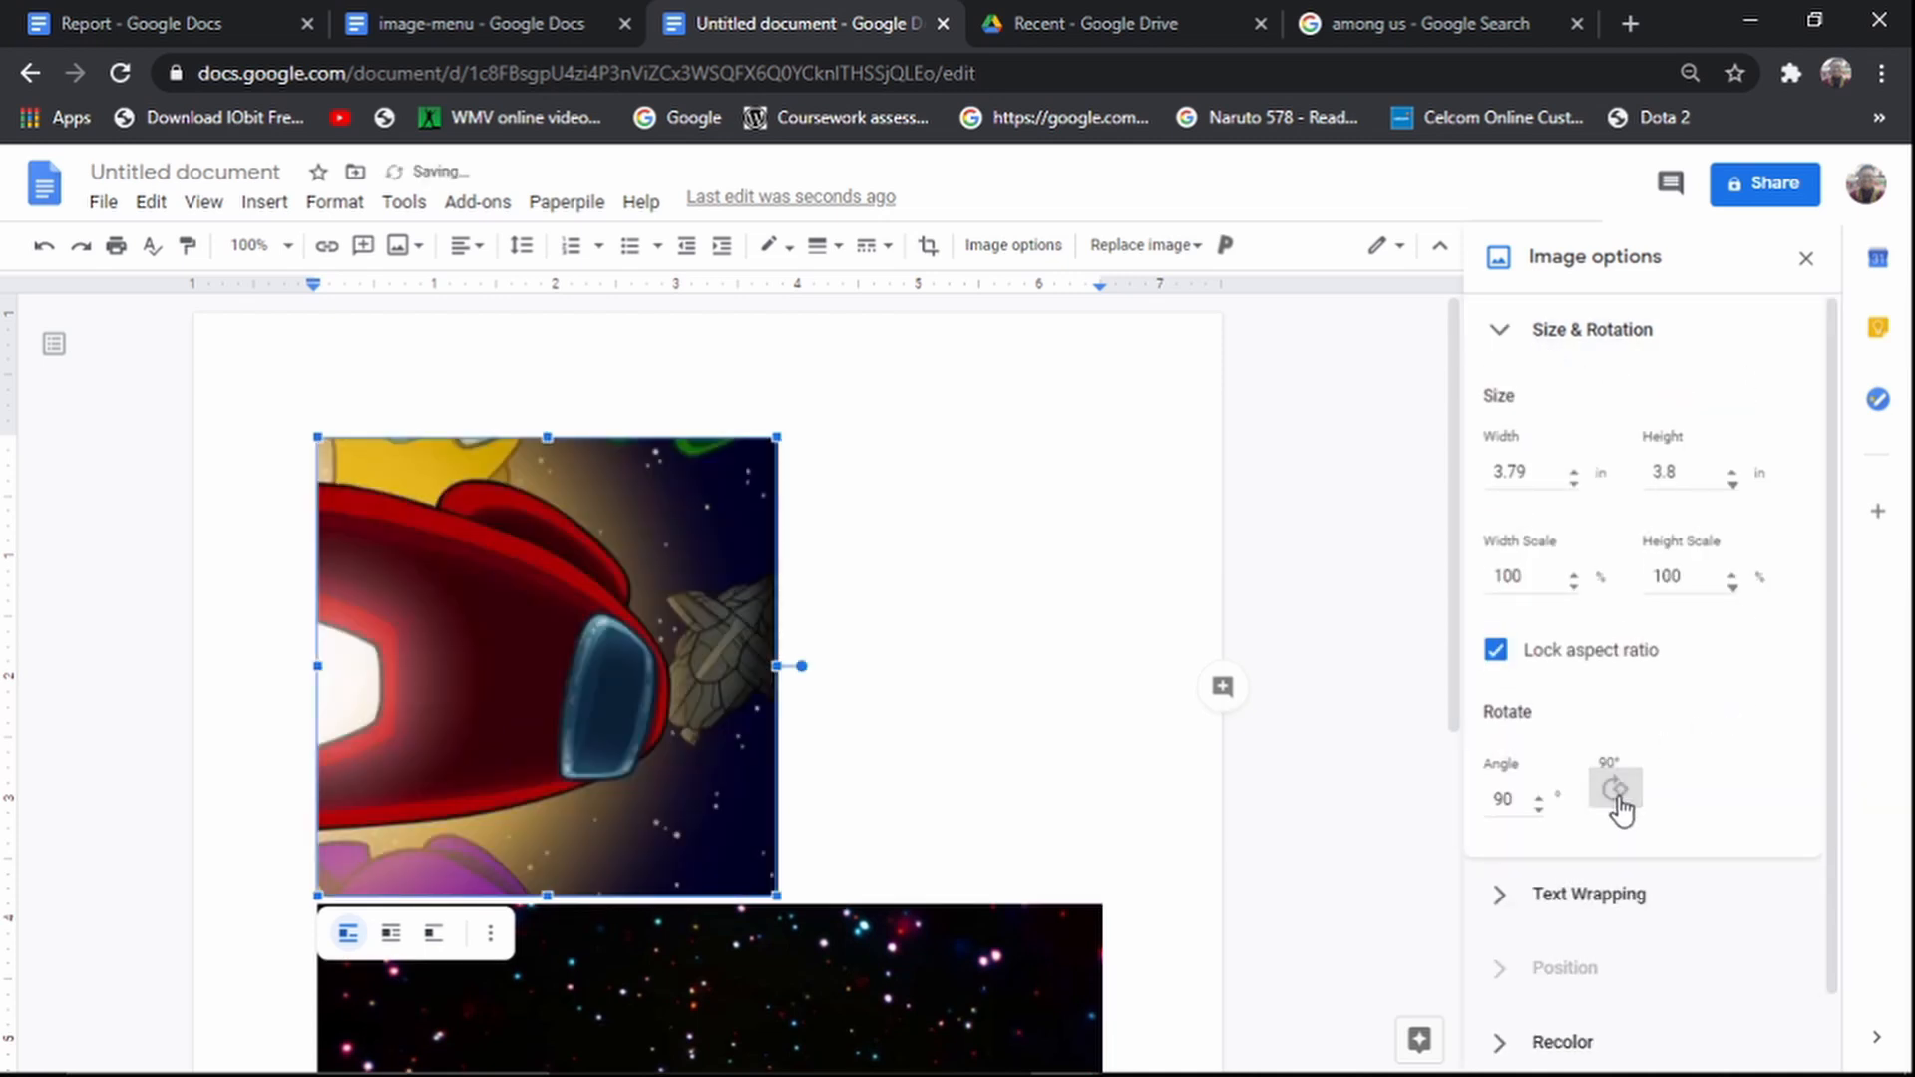
click(1621, 803)
click(1621, 803)
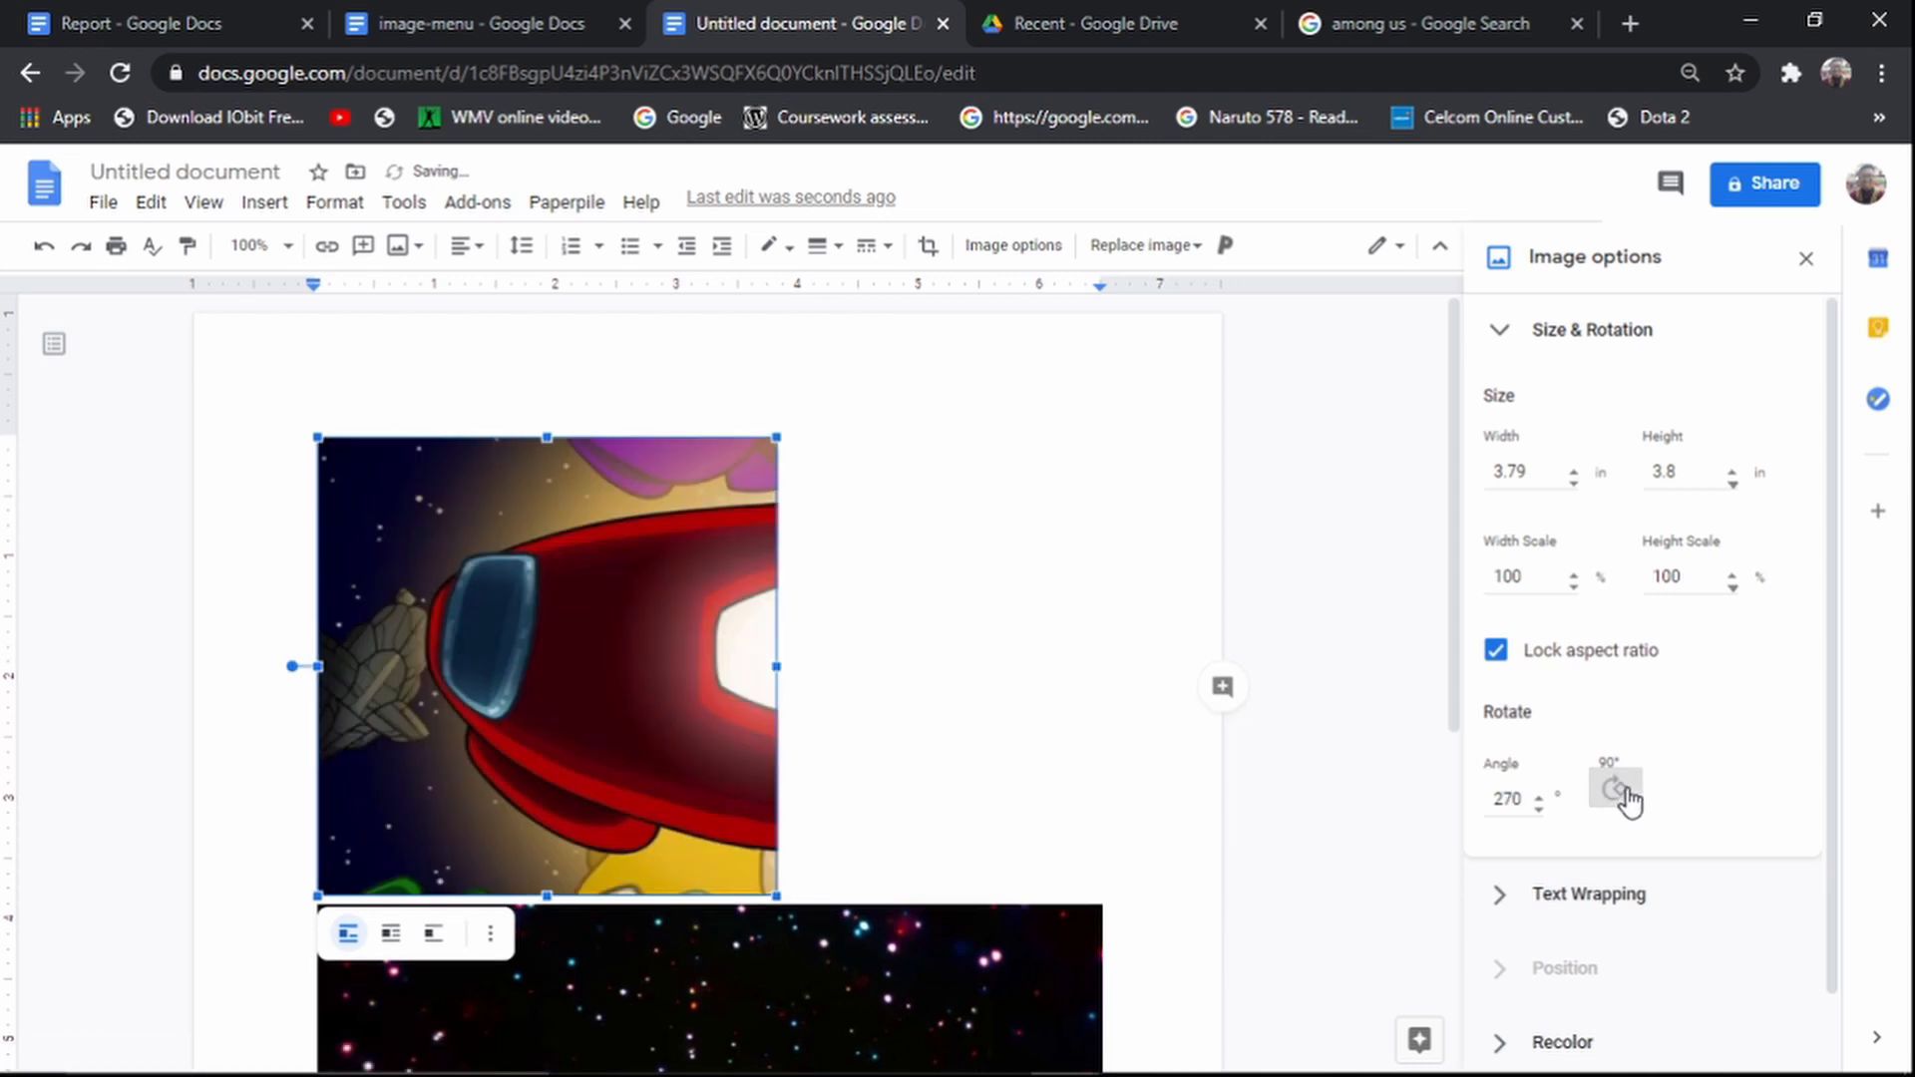
click(1623, 800)
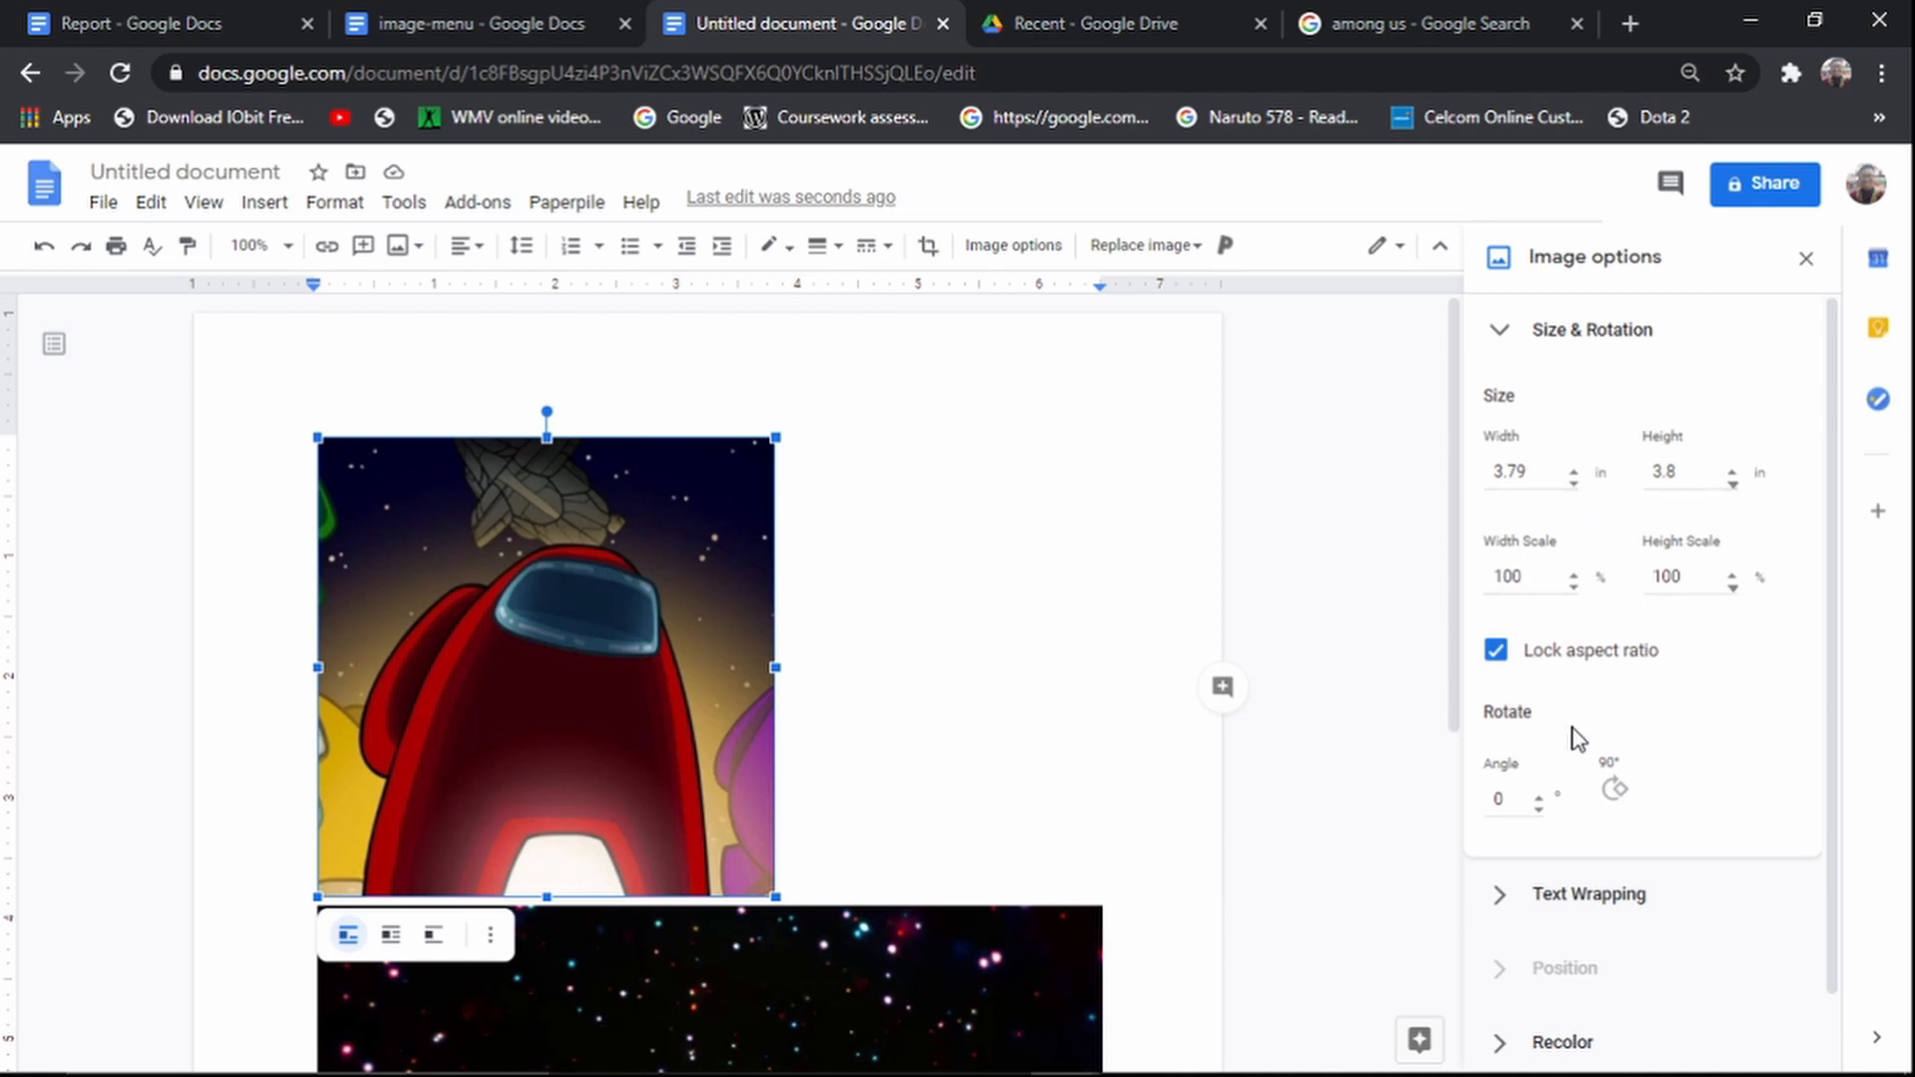
Step: Review the crewmate image's size and text wrapping options, including inline, wrap text, break text and margins
scroll(1586, 767, down, 2)
scroll(1541, 399, up, 2)
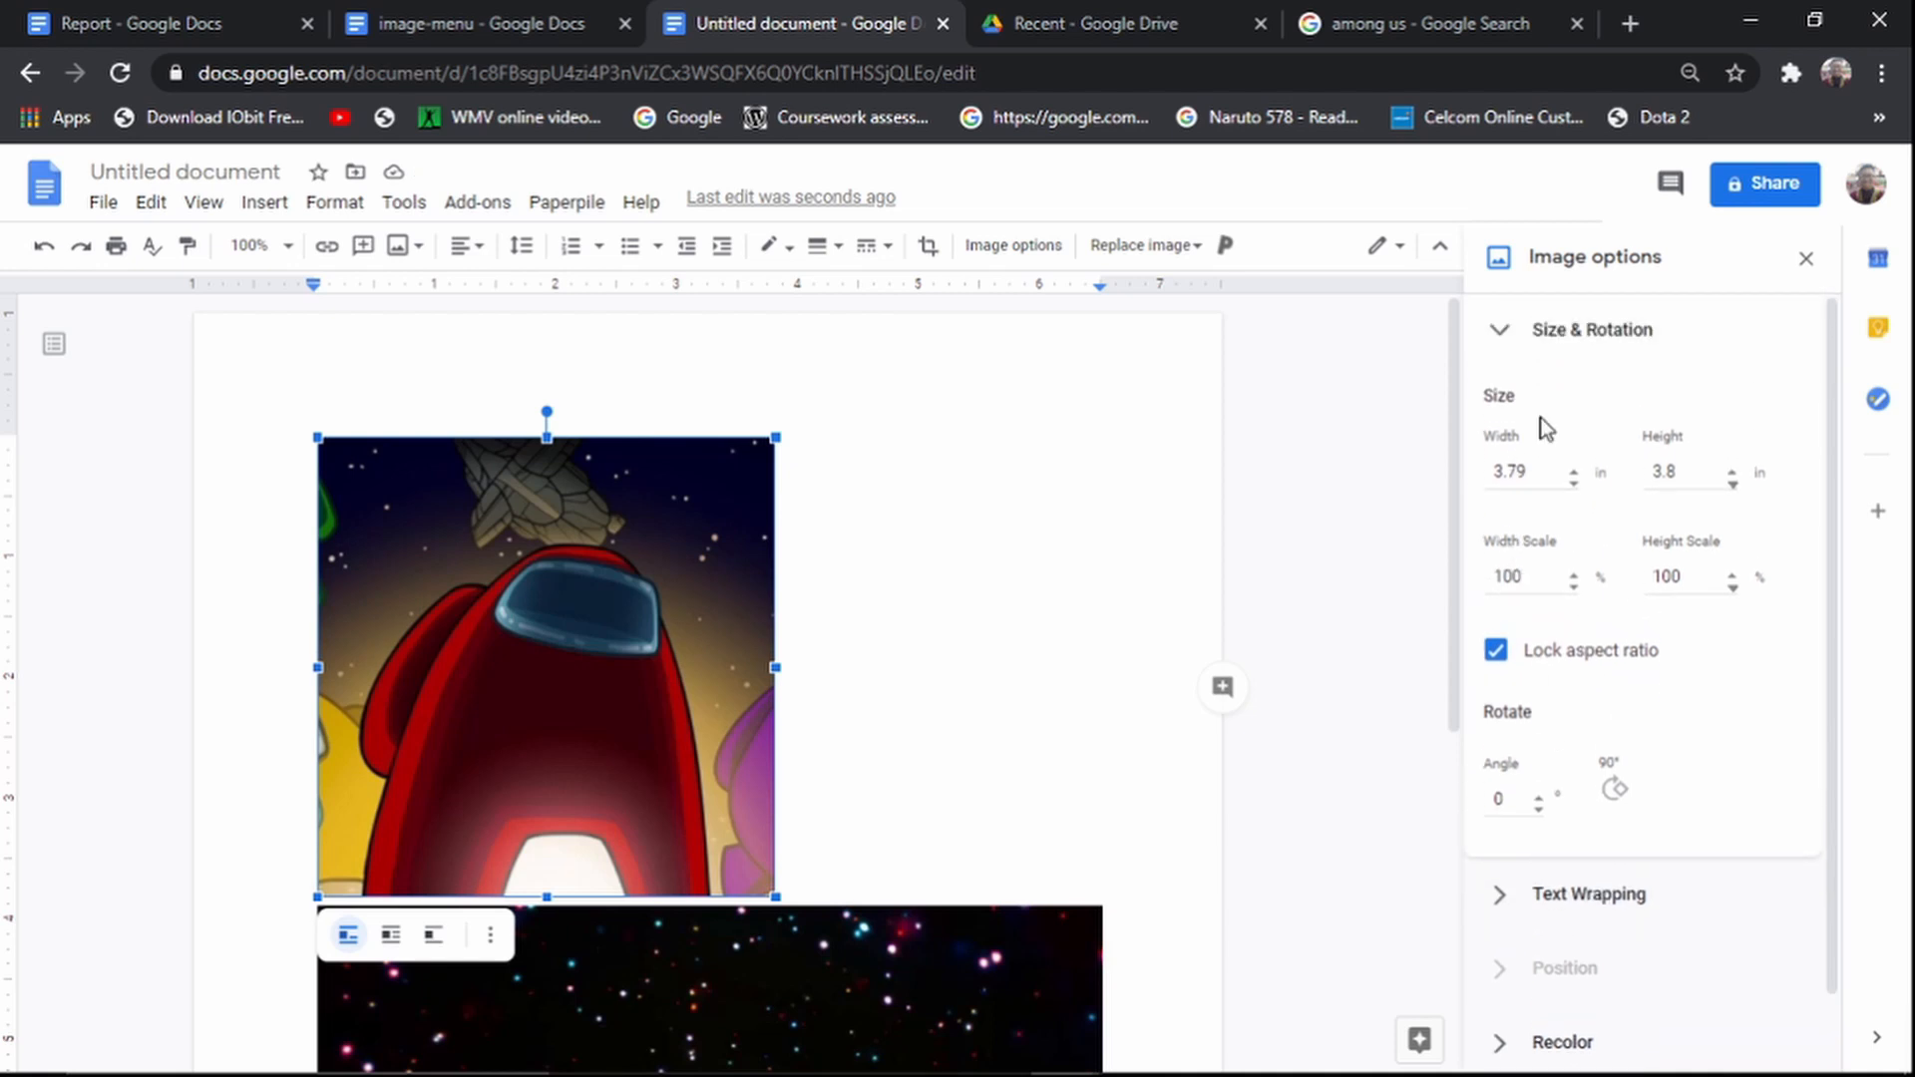
click(1565, 329)
click(1616, 421)
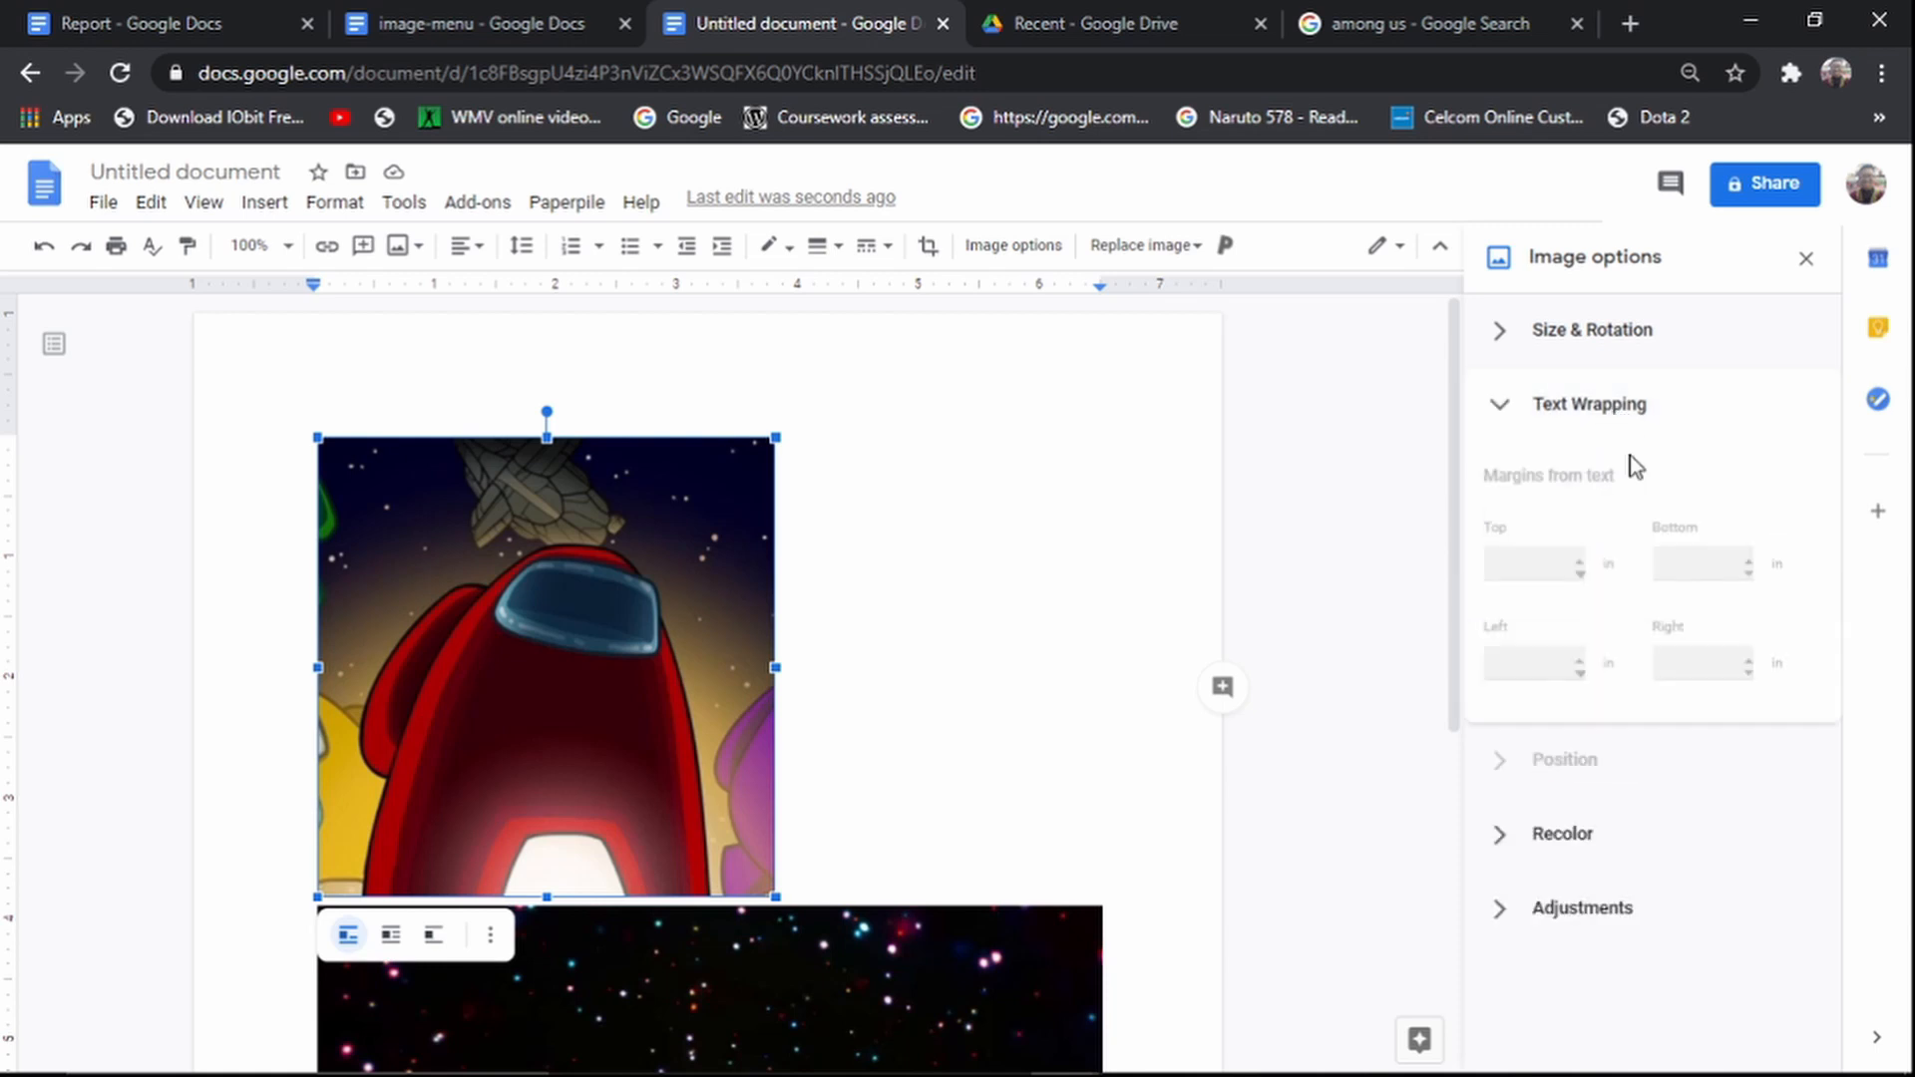
scroll(1602, 696, down, 3)
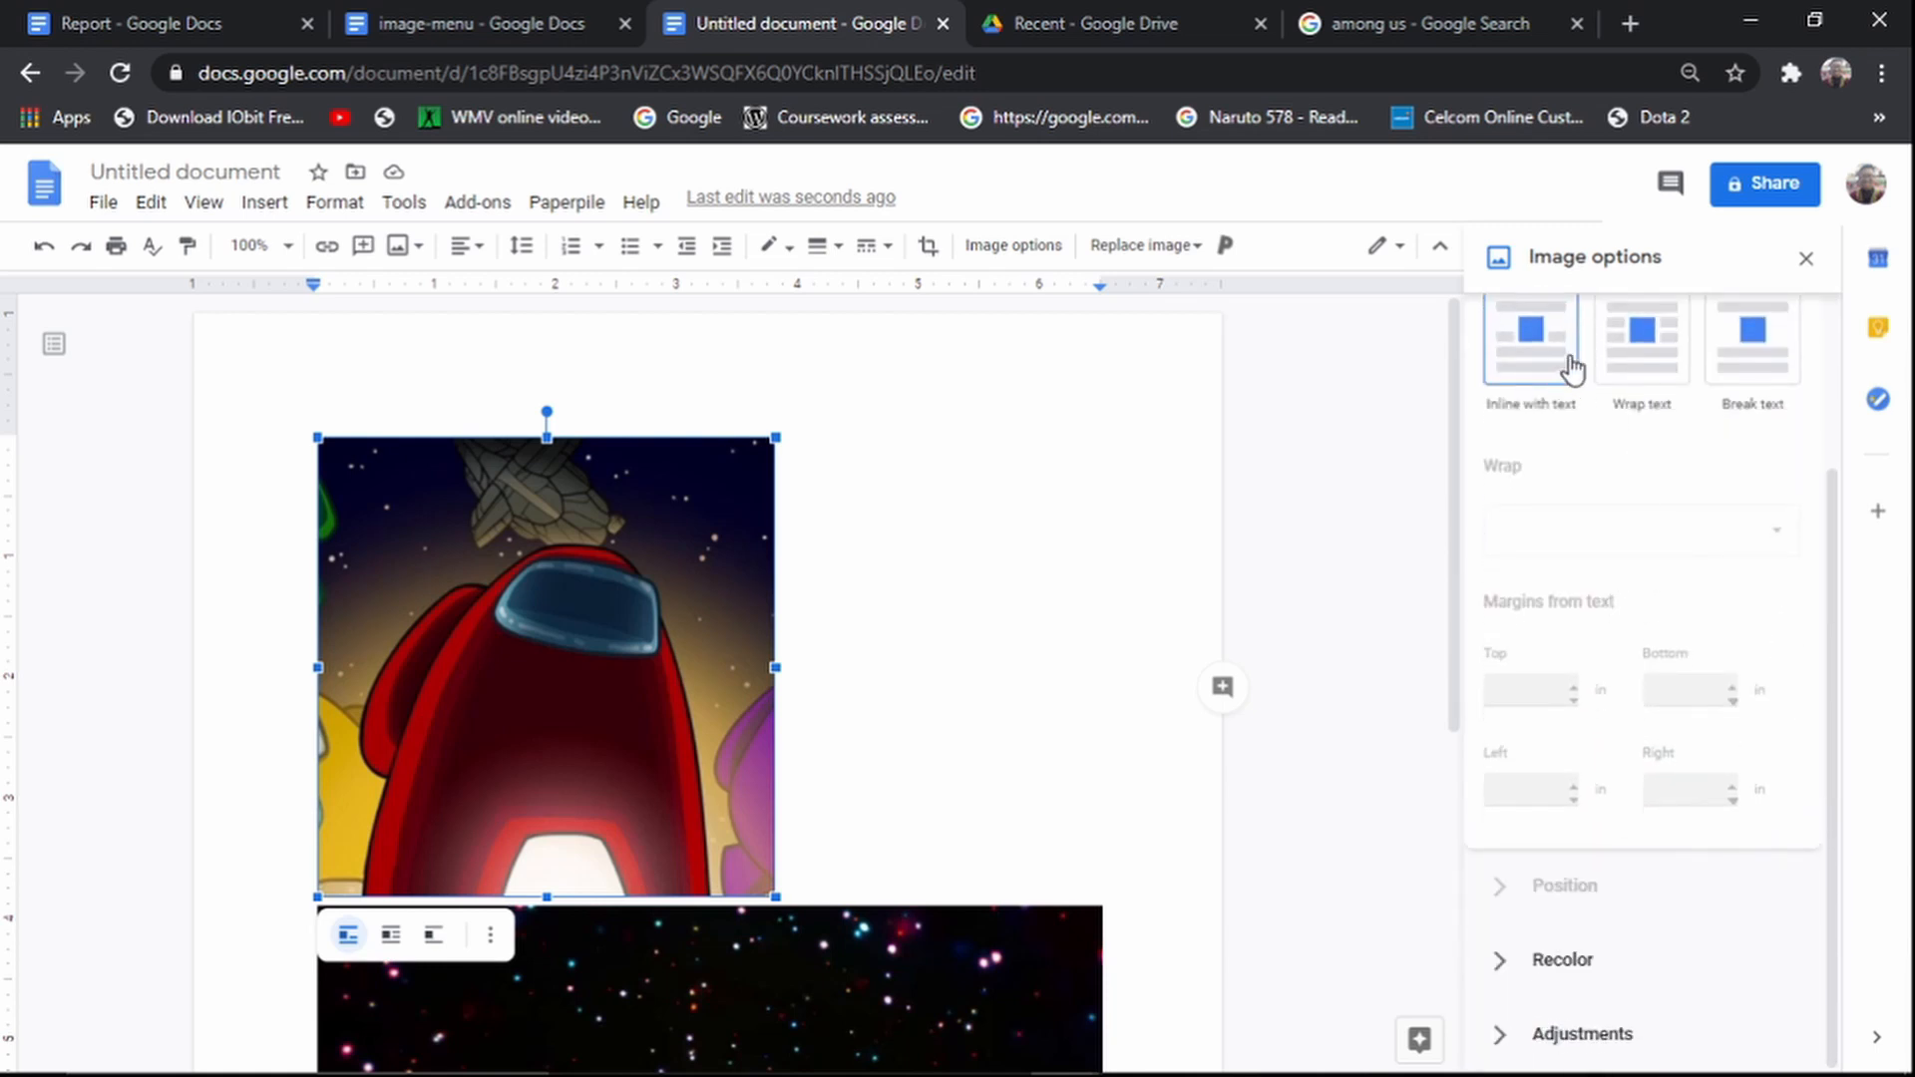
scroll(1552, 389, up, 2)
click(1499, 346)
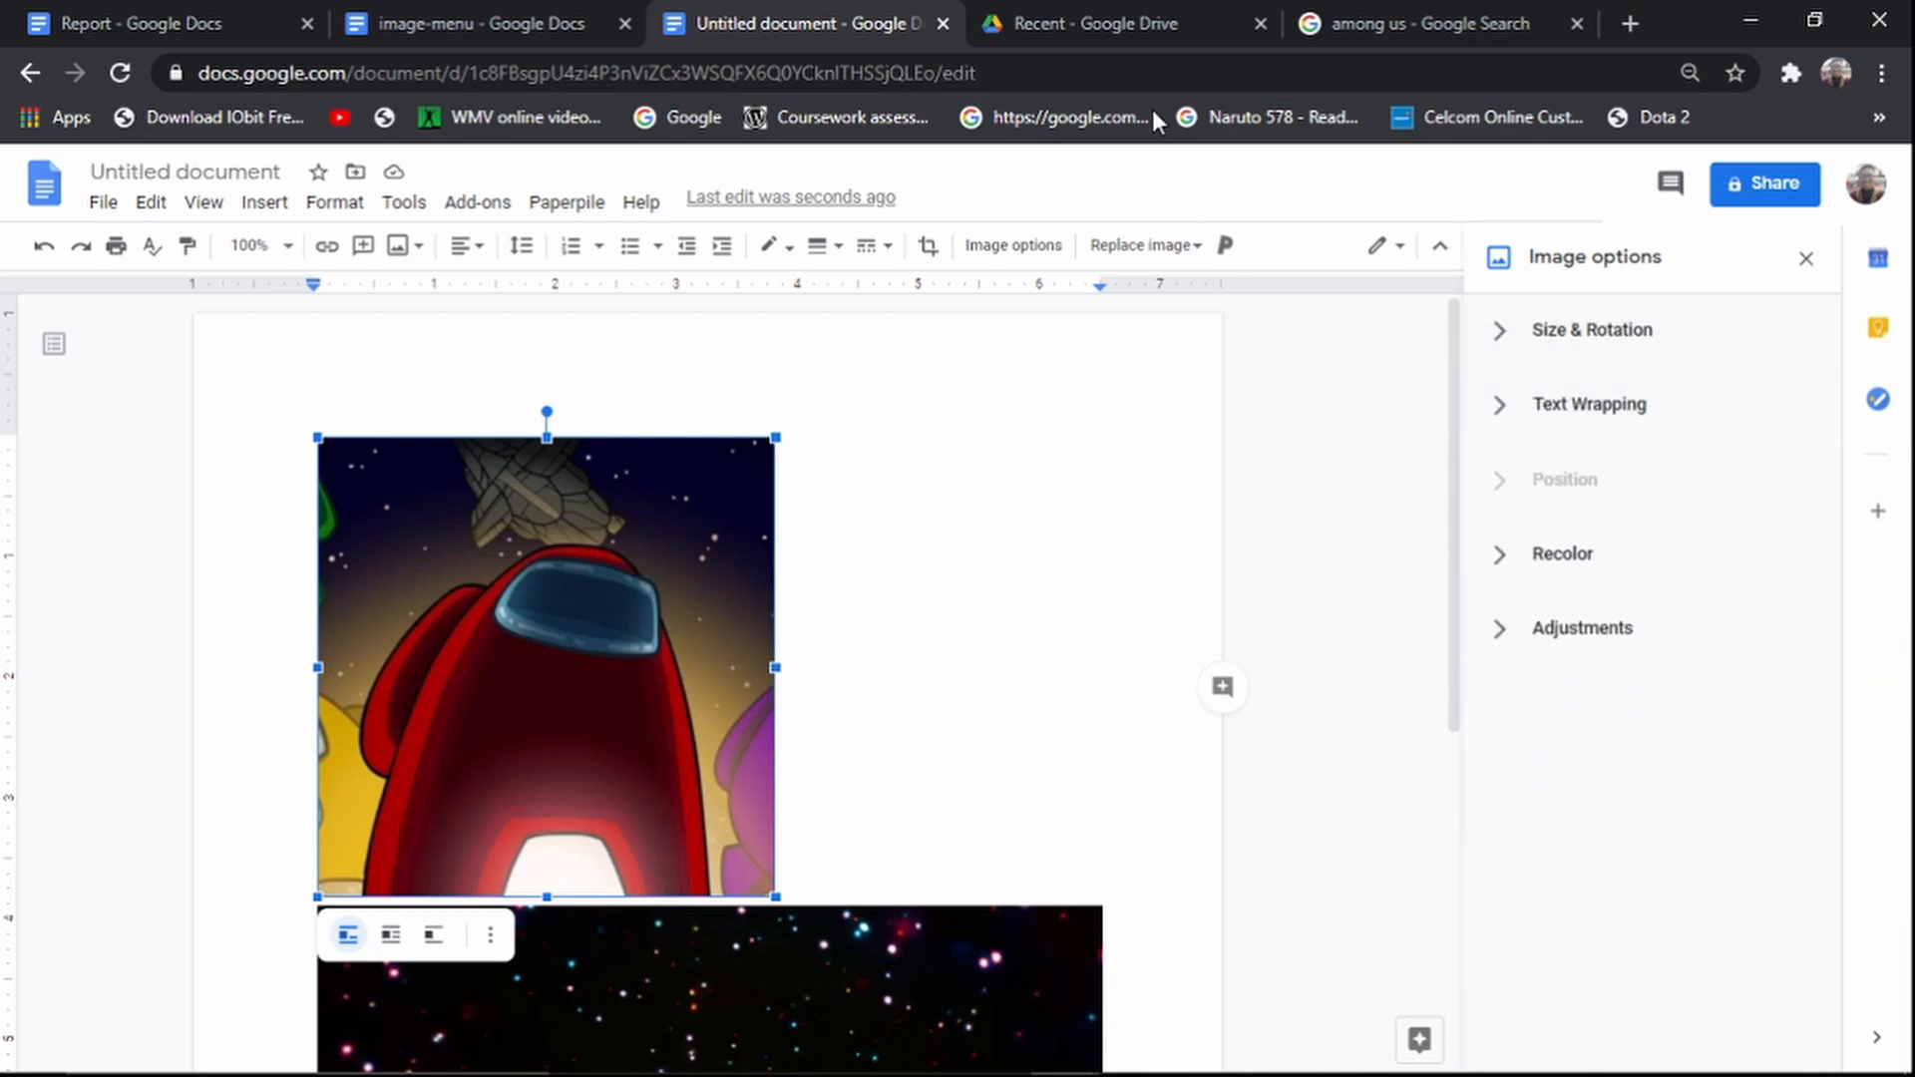
Step: Open ThoughtCo's "How to Write a Speech Essay for Any Occasion" from the web search and copy its first two paragraphs
click(1401, 18)
click(648, 397)
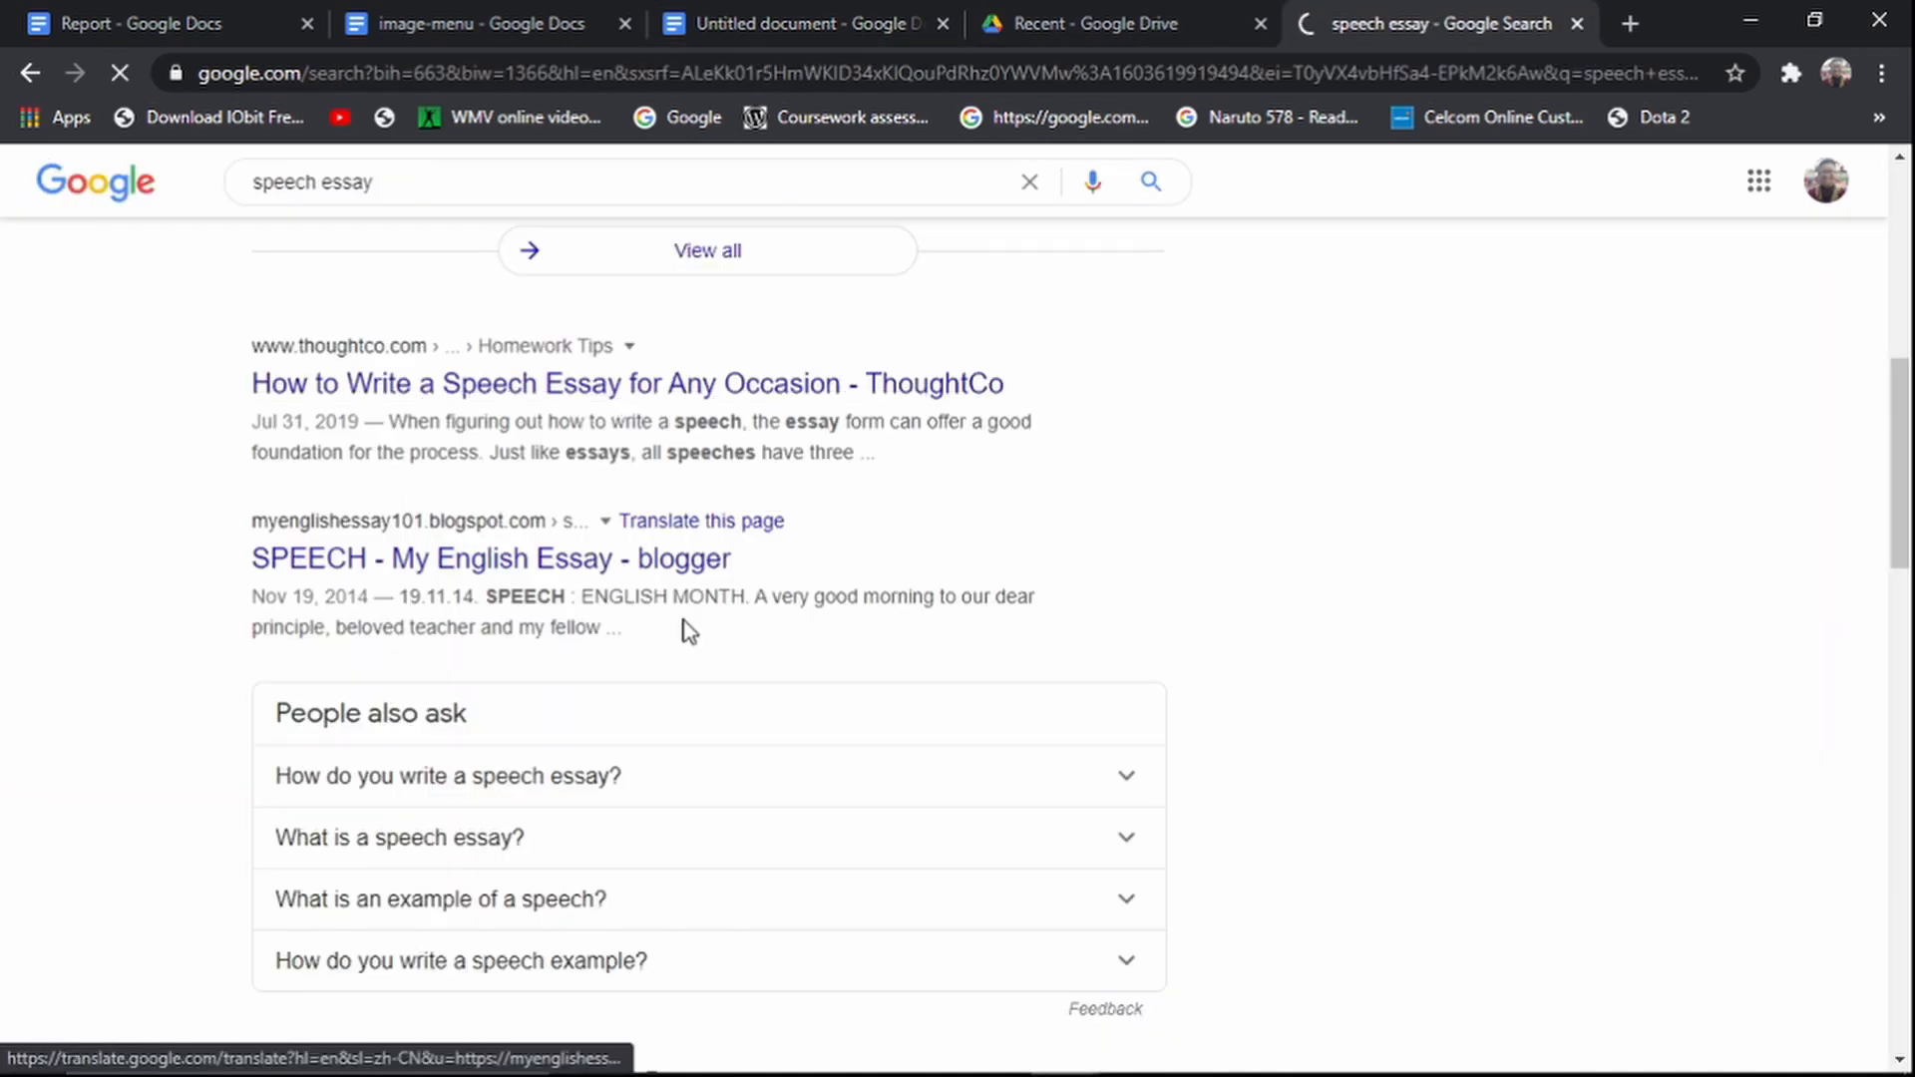
scroll(949, 679, down, 10)
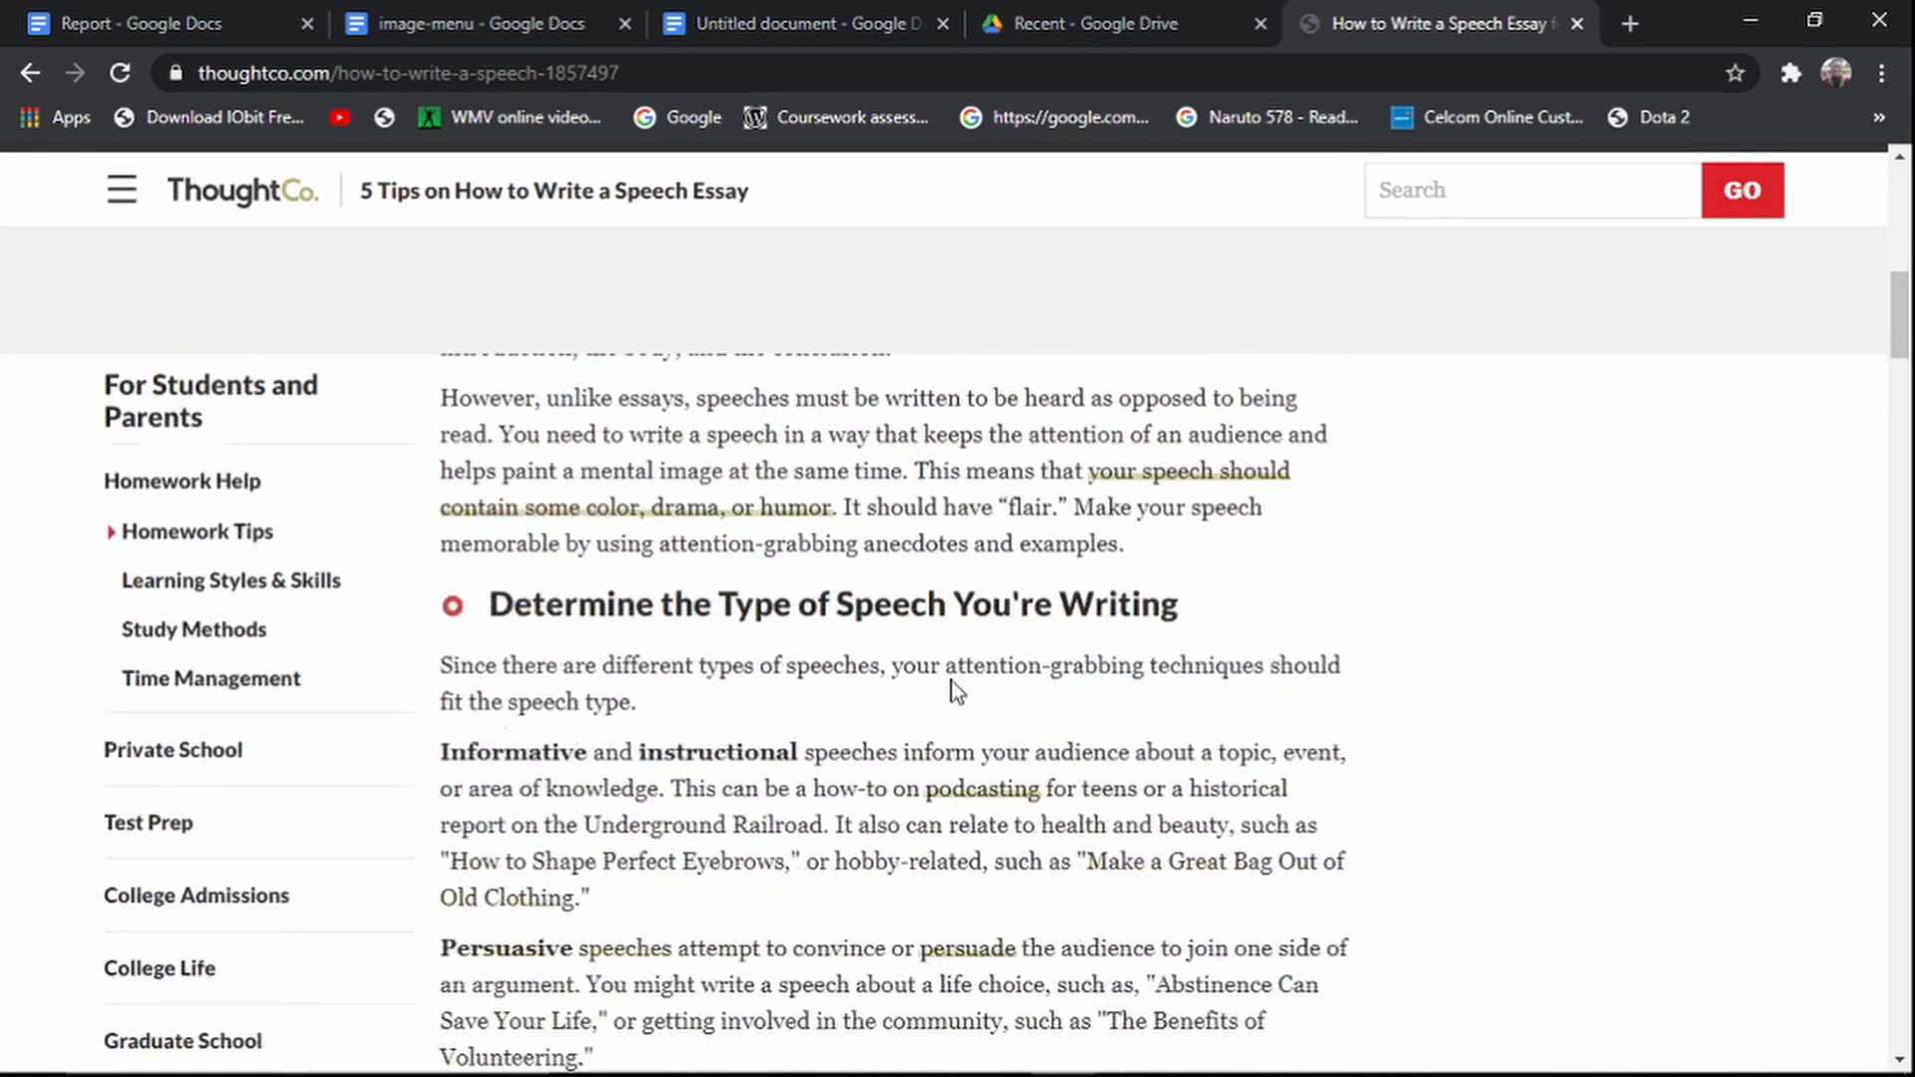
scroll(937, 663, up, 3)
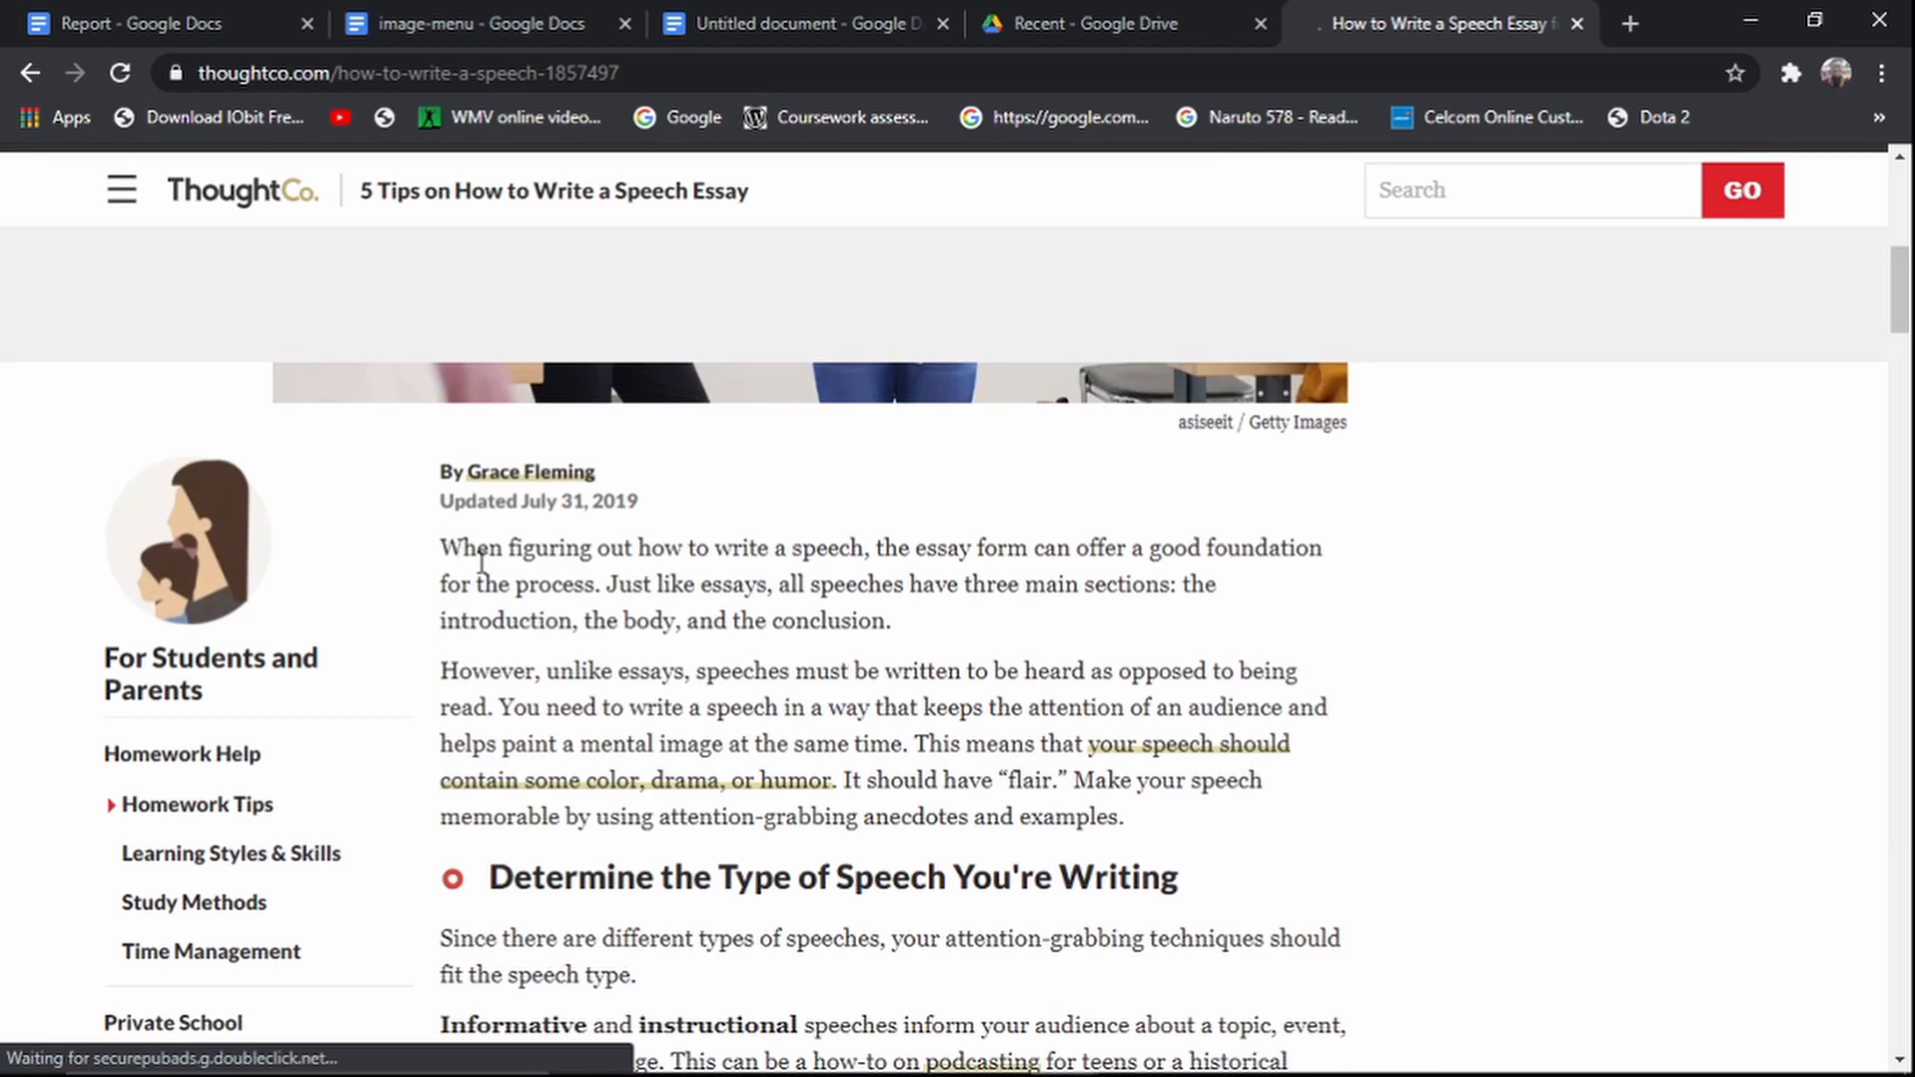
drag(445, 551, 1141, 836)
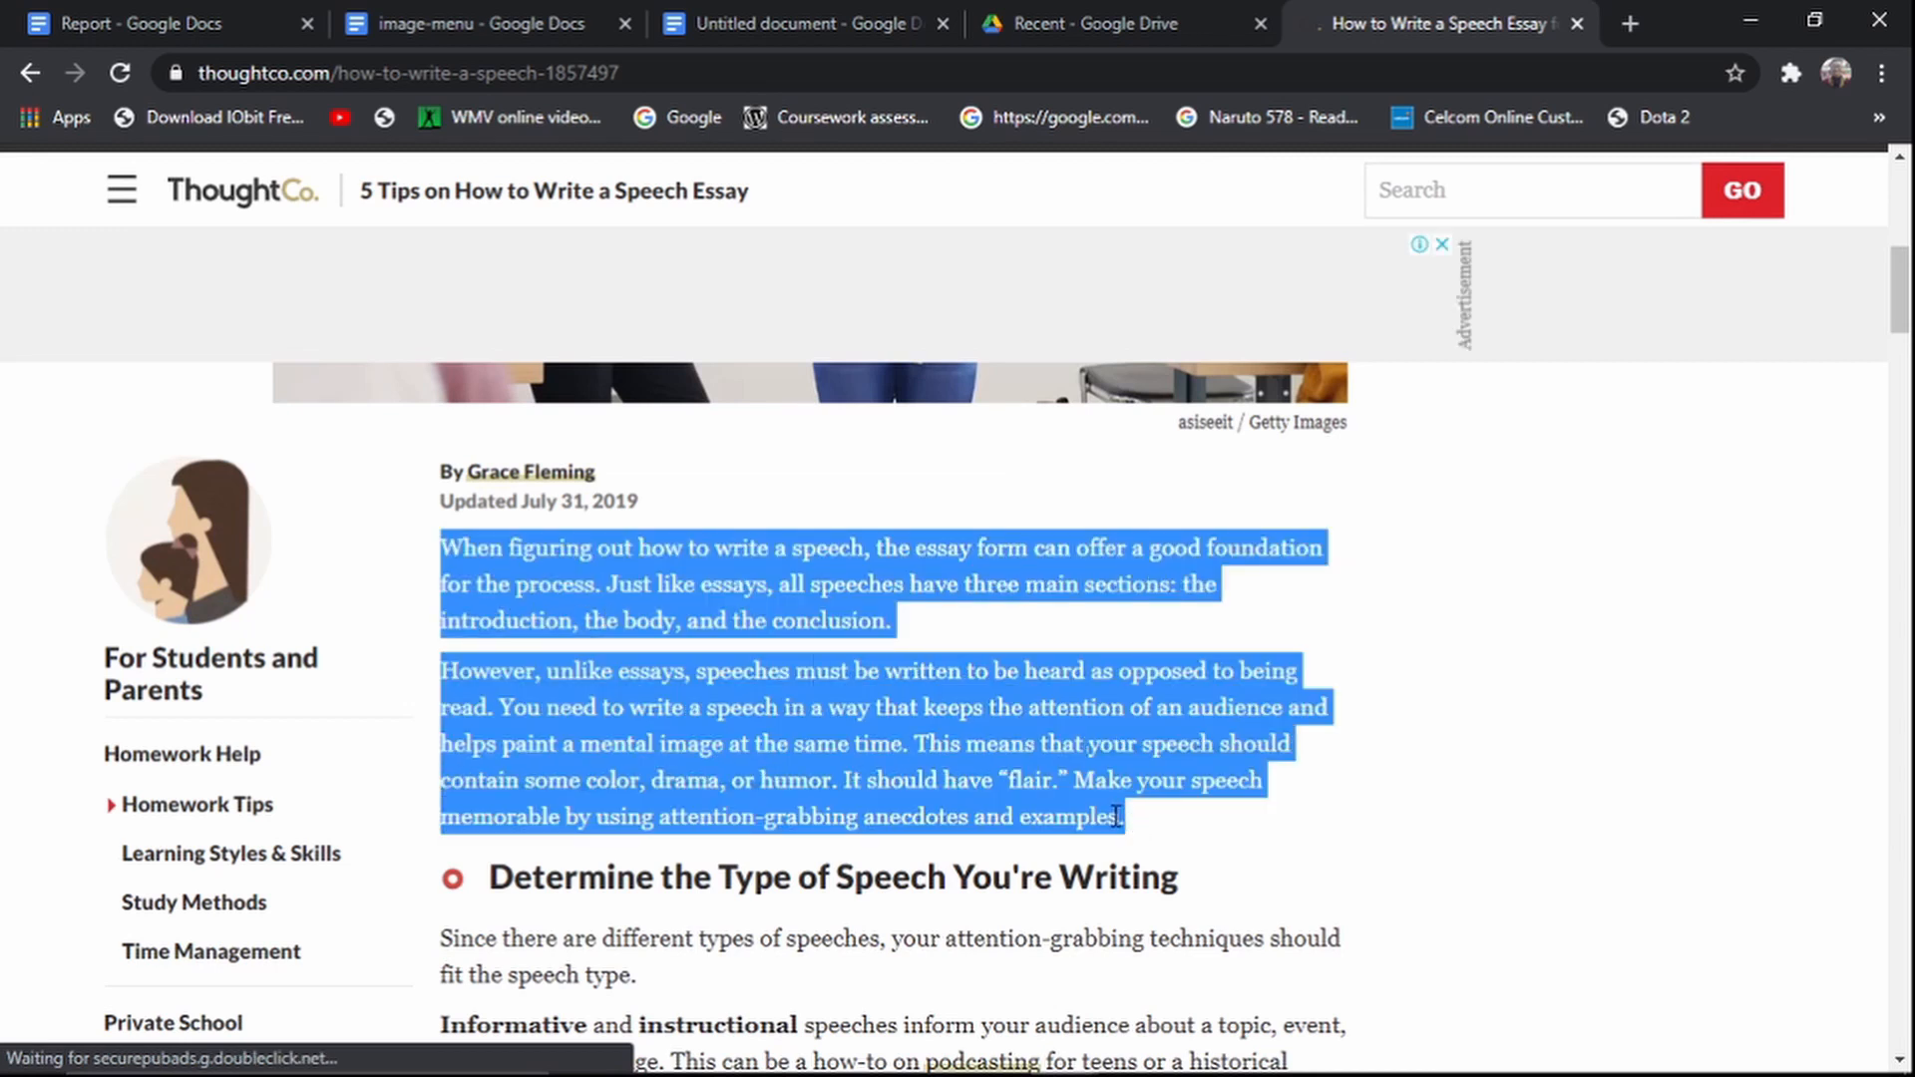
Step: Return to the untitled document and replace the starry sky image with the copied paragraphs
click(803, 23)
scroll(957, 748, down, 5)
click(1082, 948)
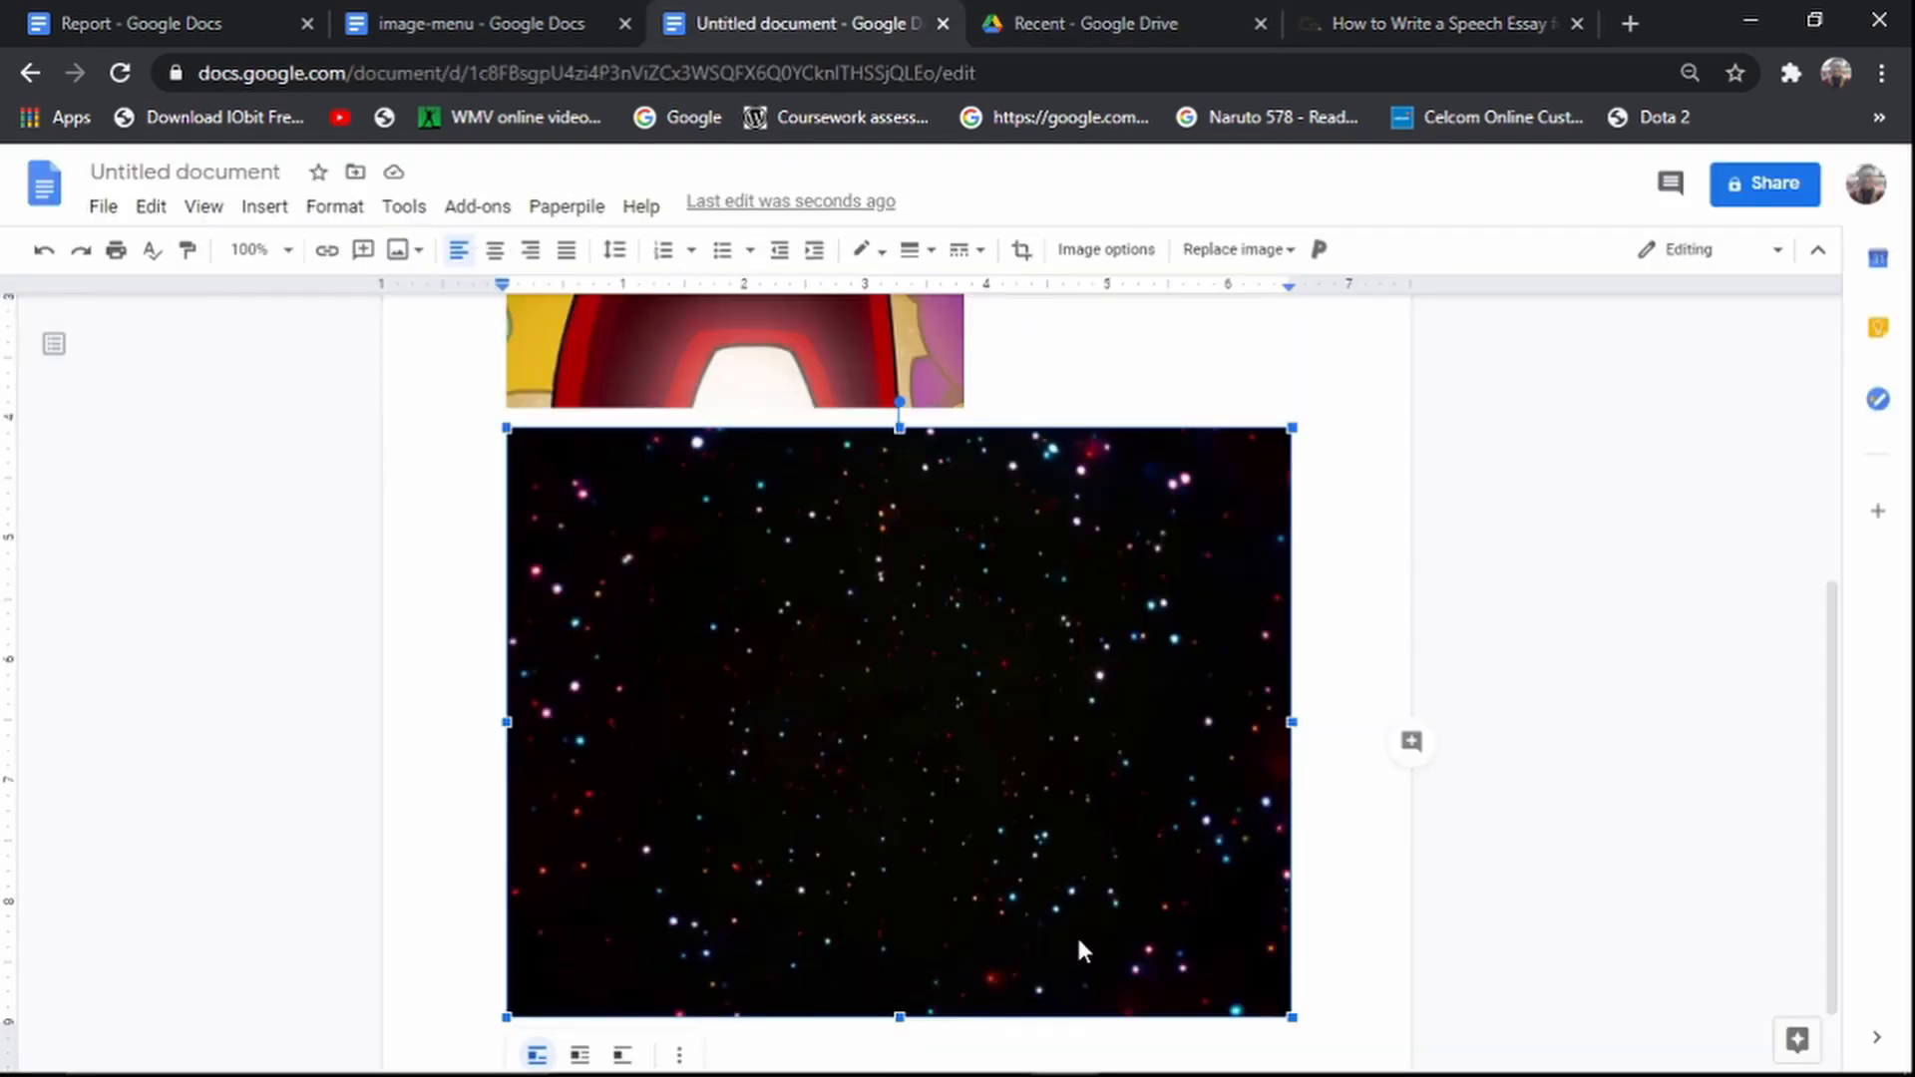
key(ctrl+v)
scroll(987, 813, up, 3)
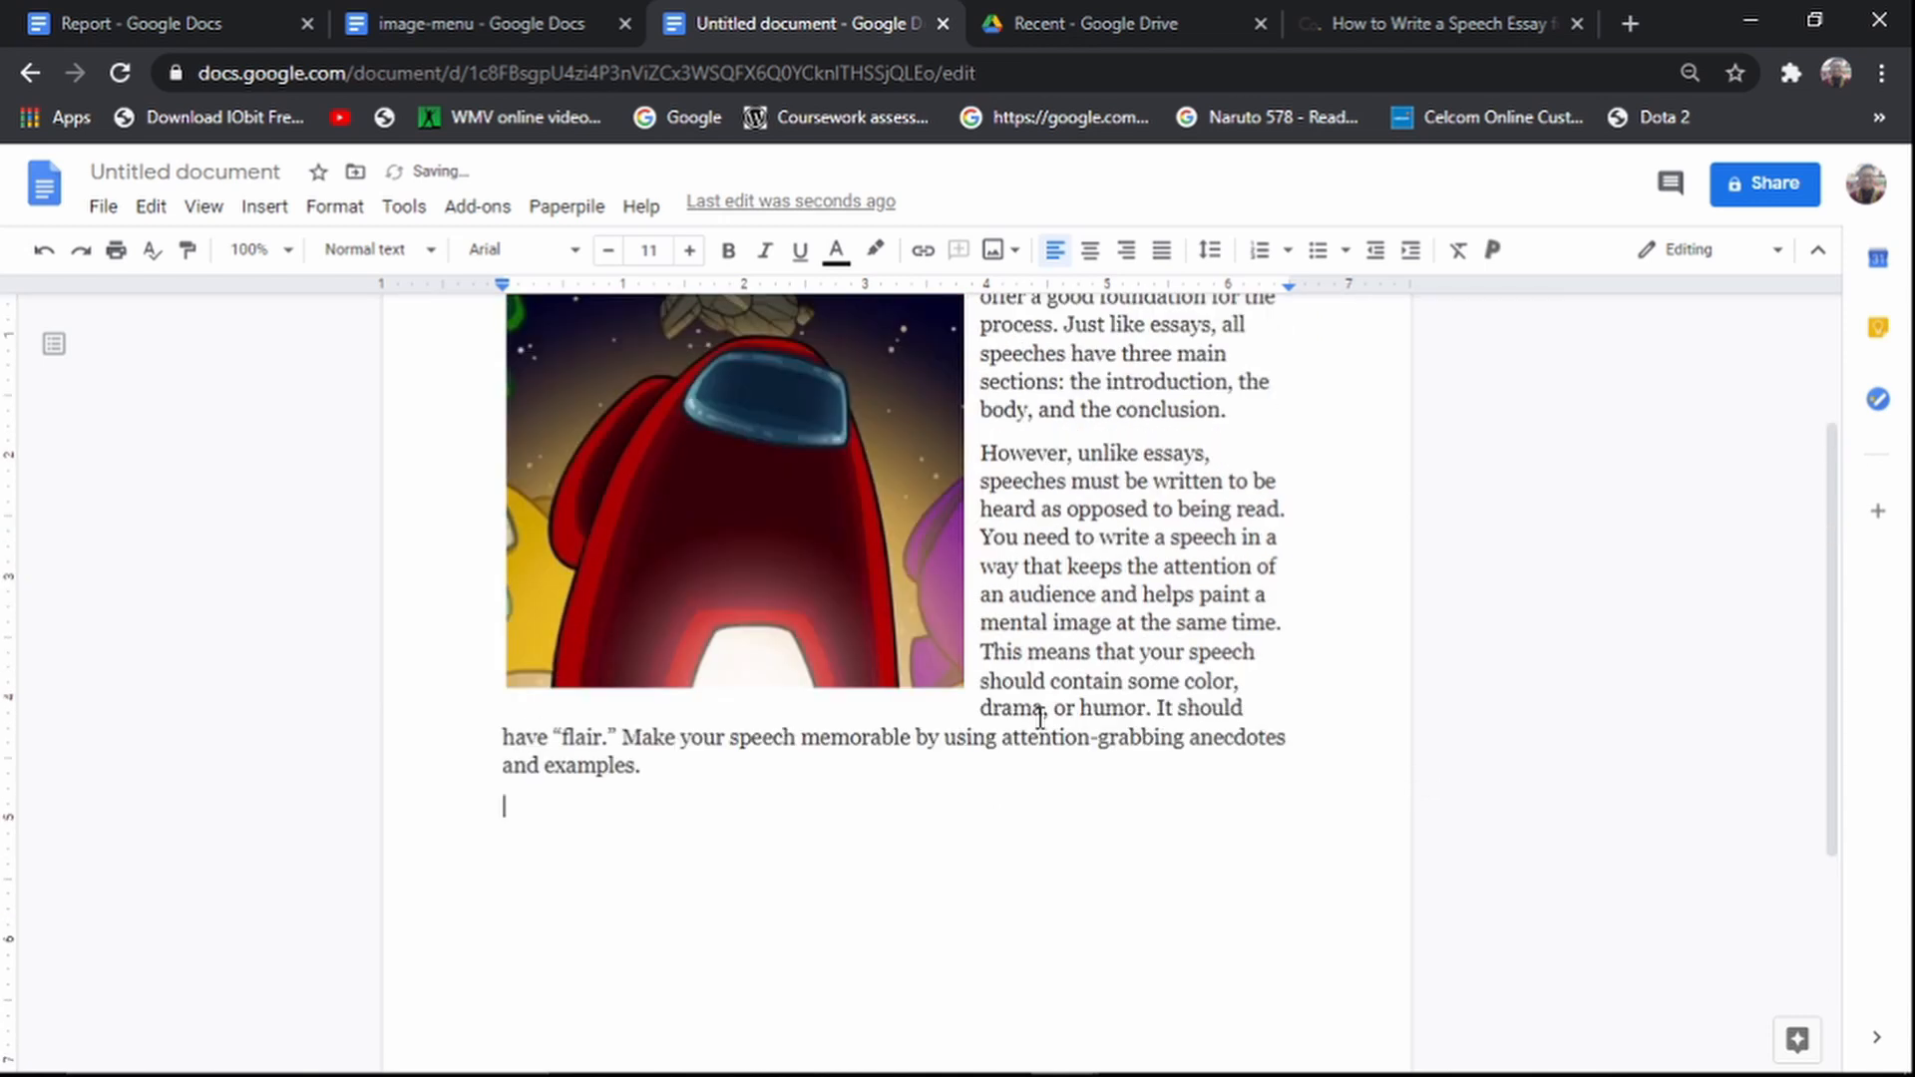
Step: Wrap the text around the crewmate image and move the image to the right side of the paragraphs
scroll(1041, 716, up, 2)
click(778, 867)
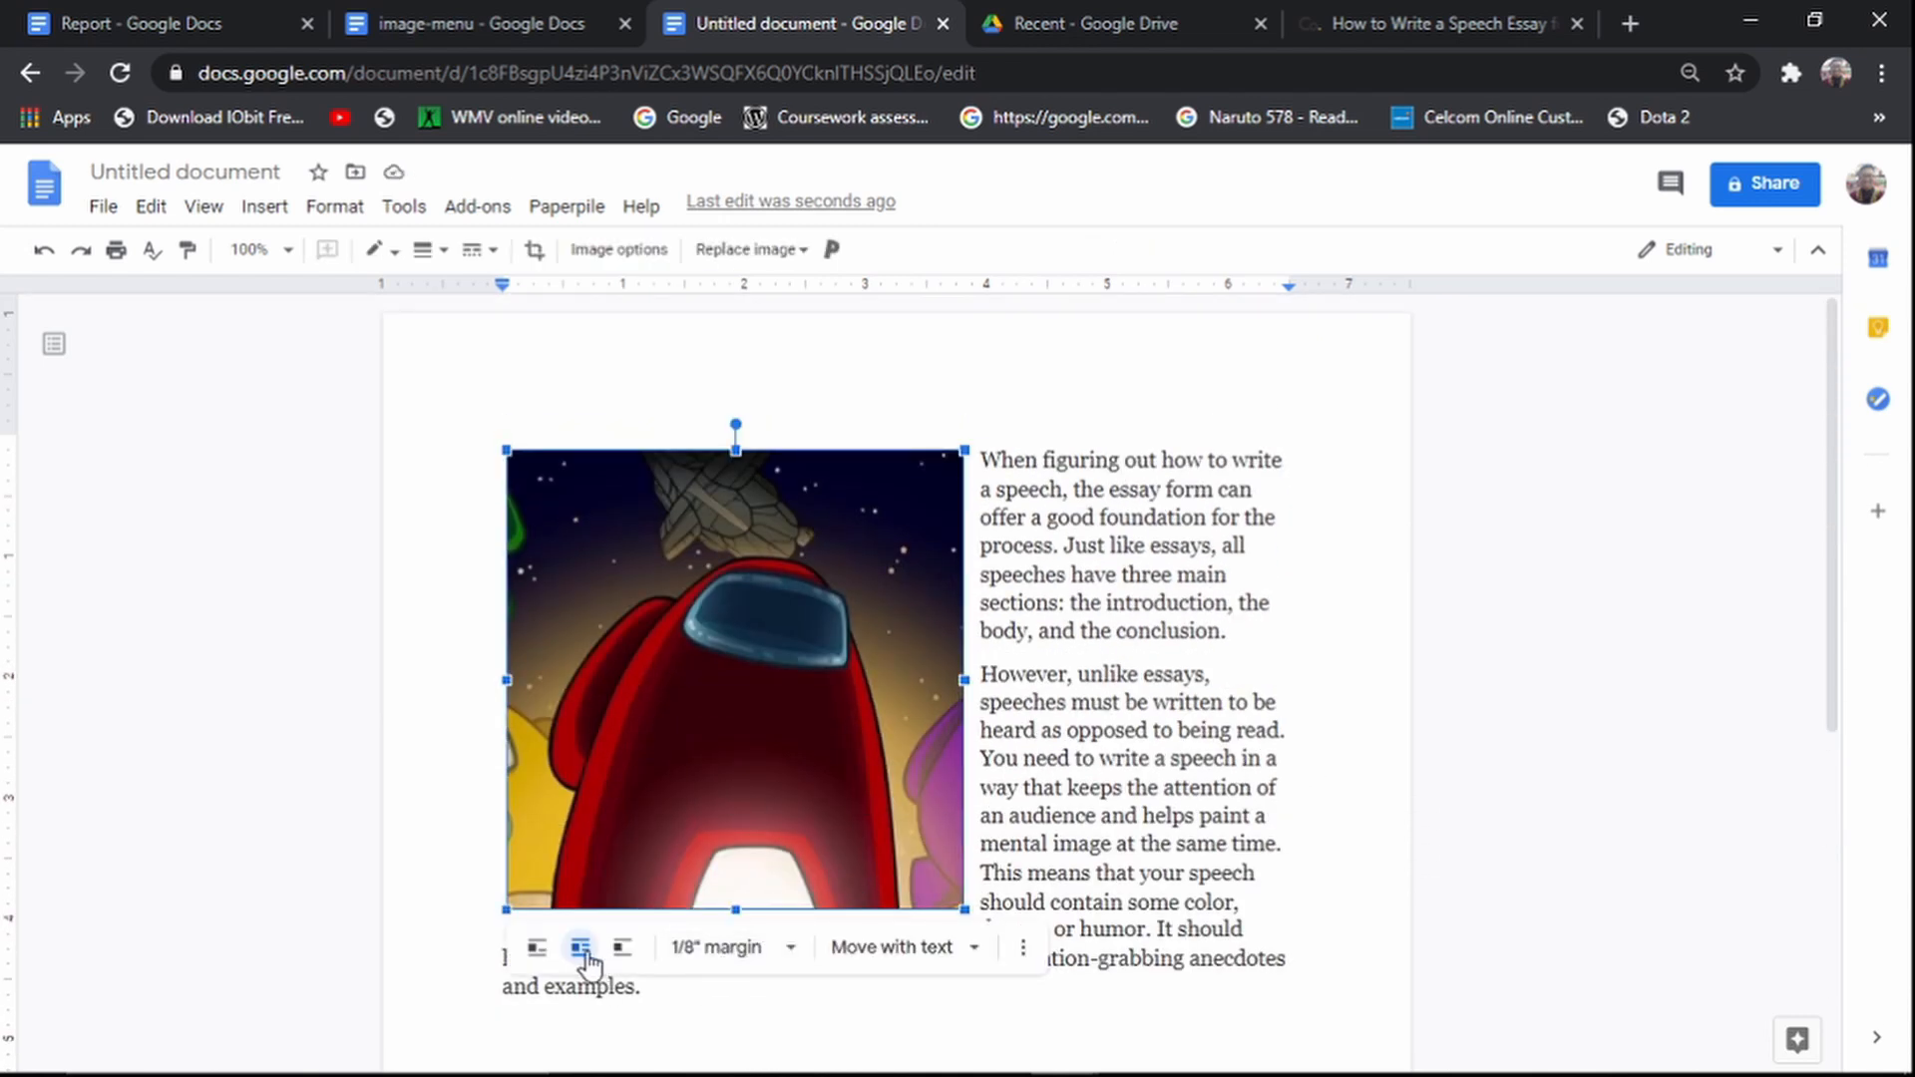
drag(687, 664, 1049, 660)
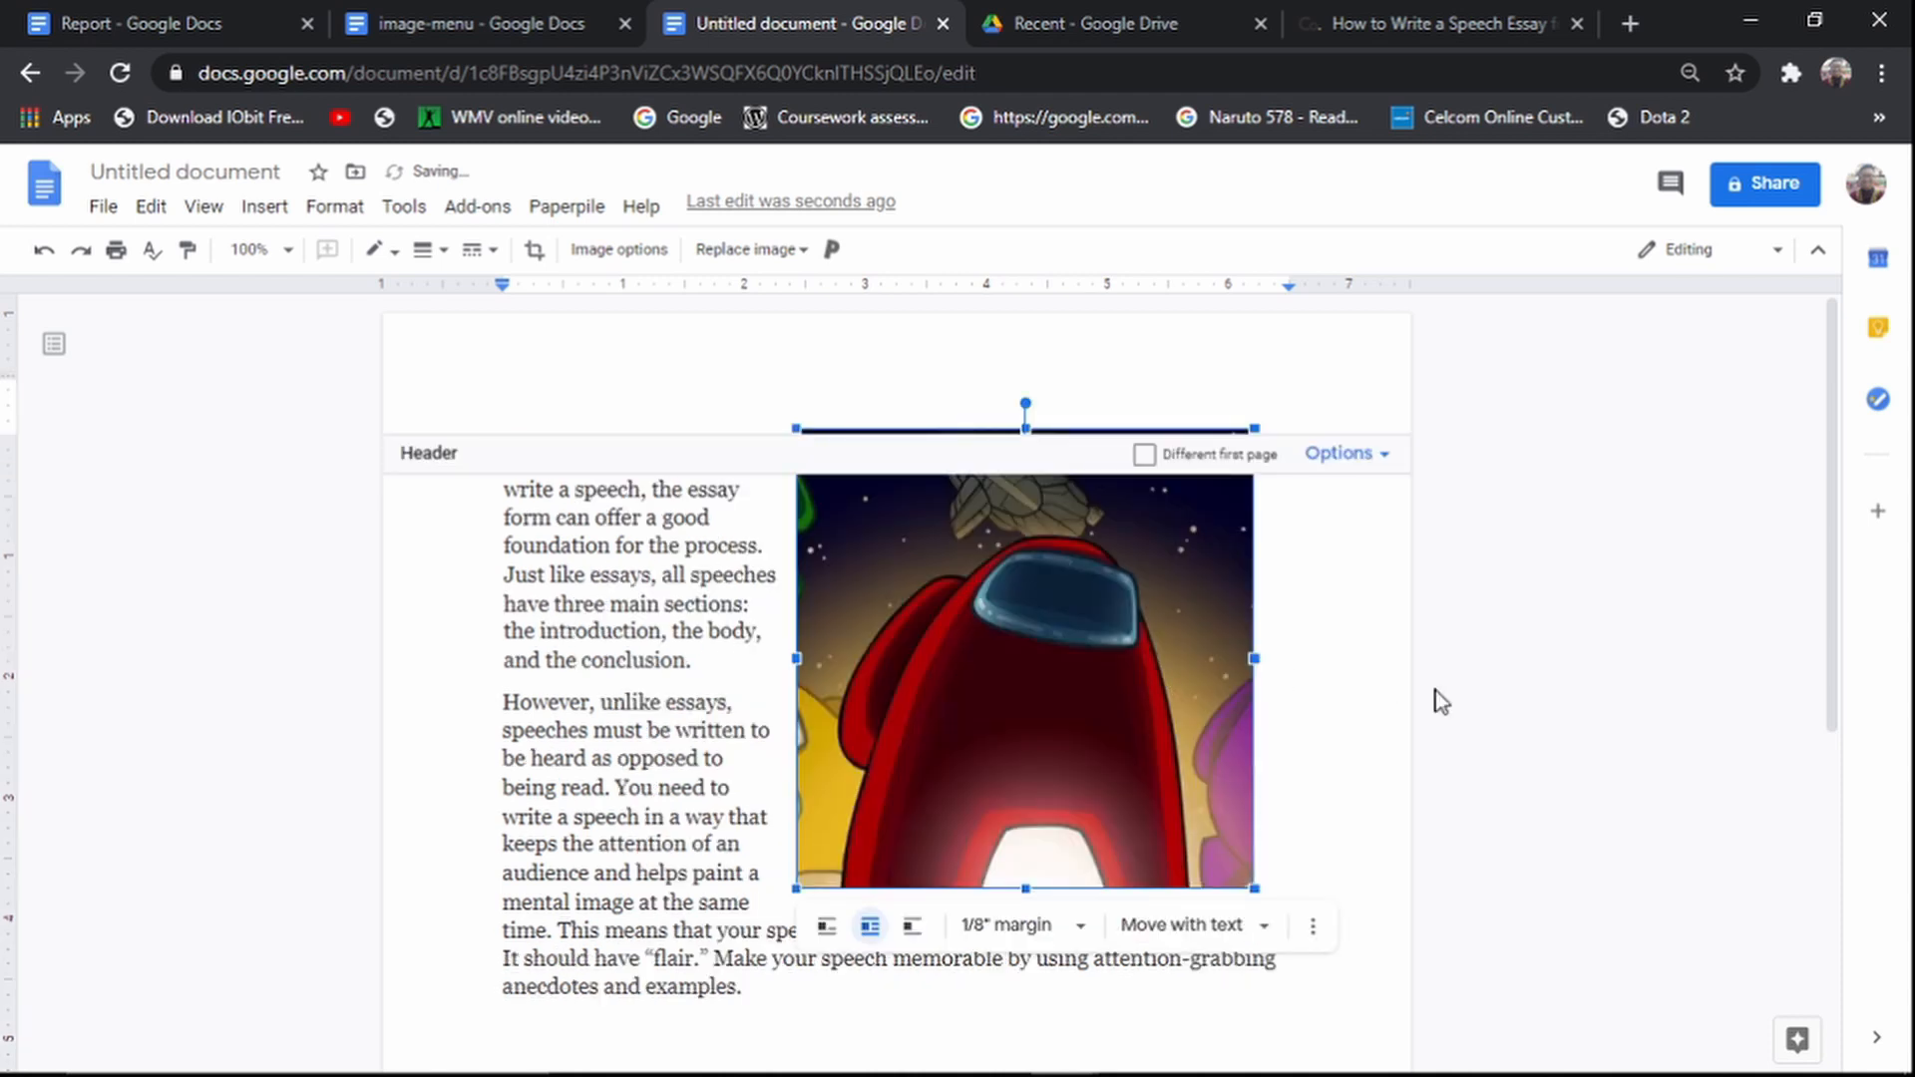
Step: Set the crewmate image inline with text and move it into the word "conclusion" in the first paragraph
click(827, 929)
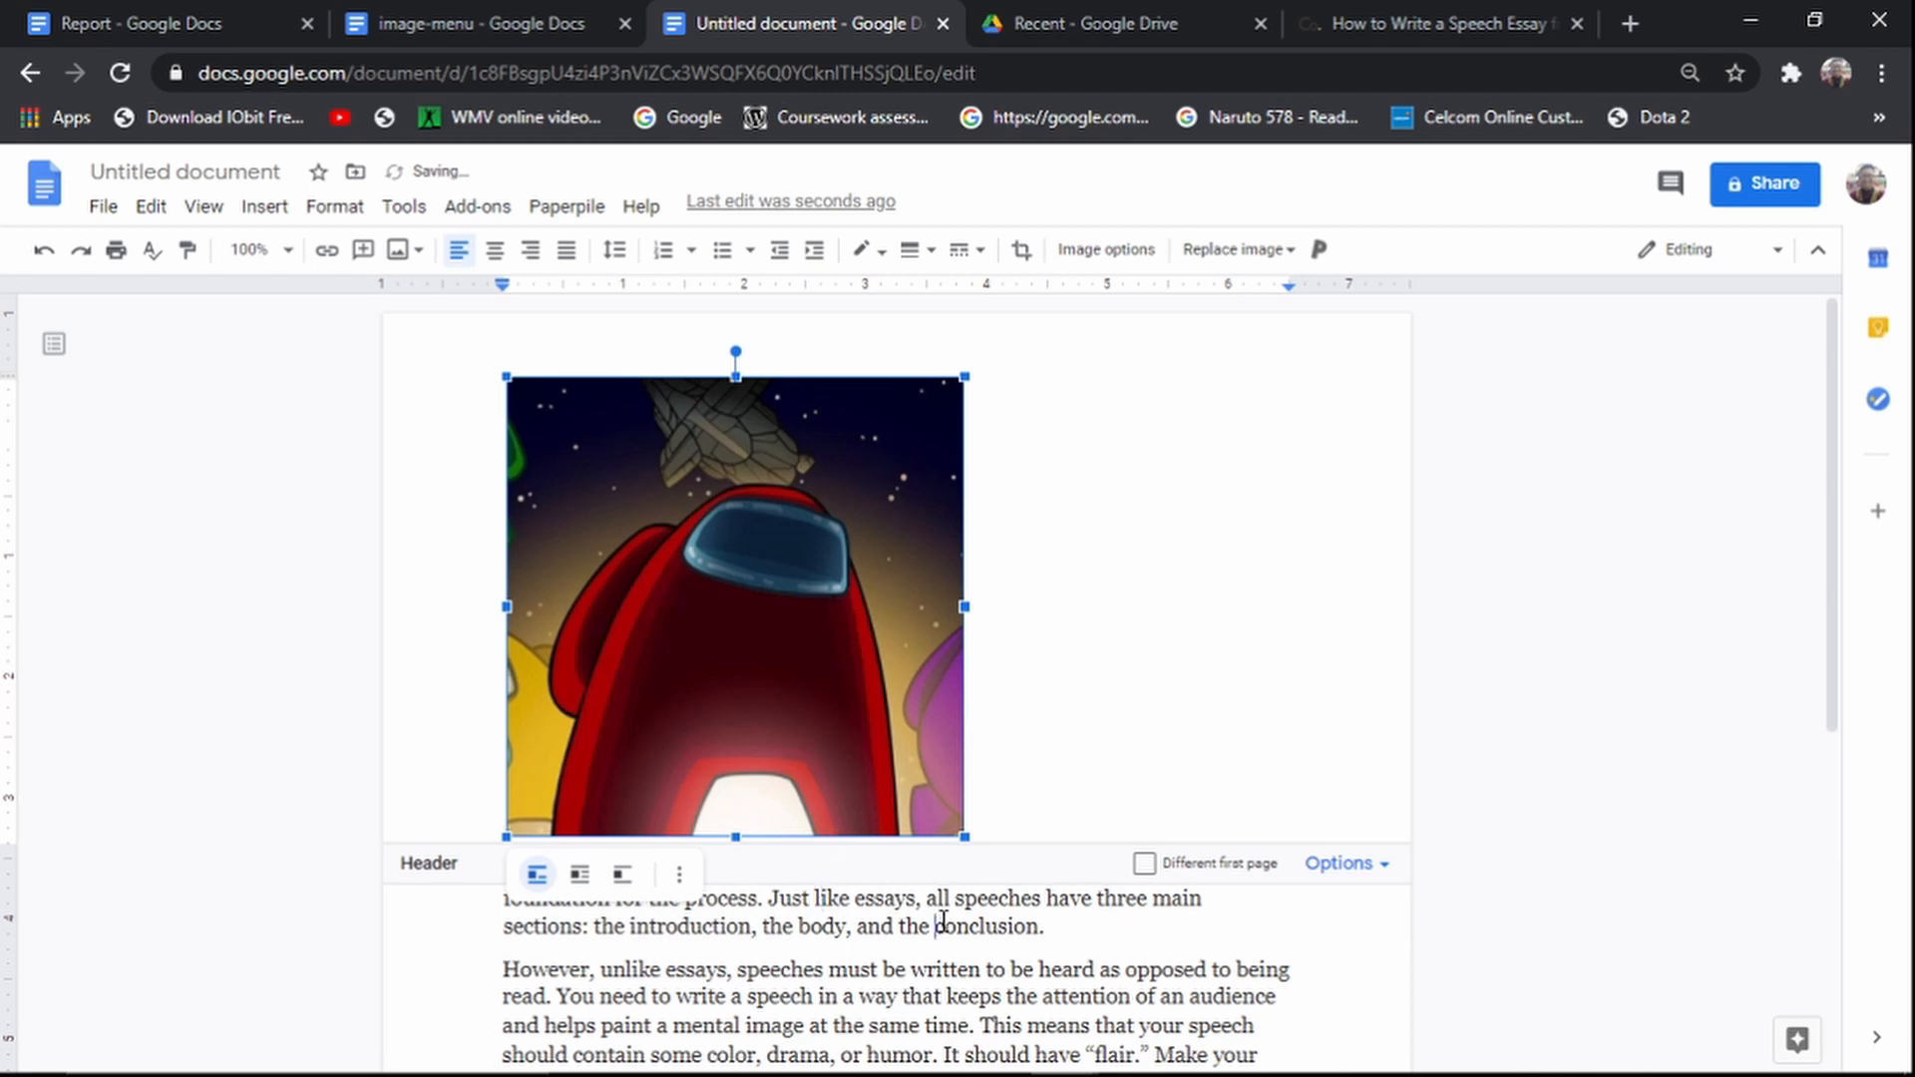
drag(942, 922, 940, 924)
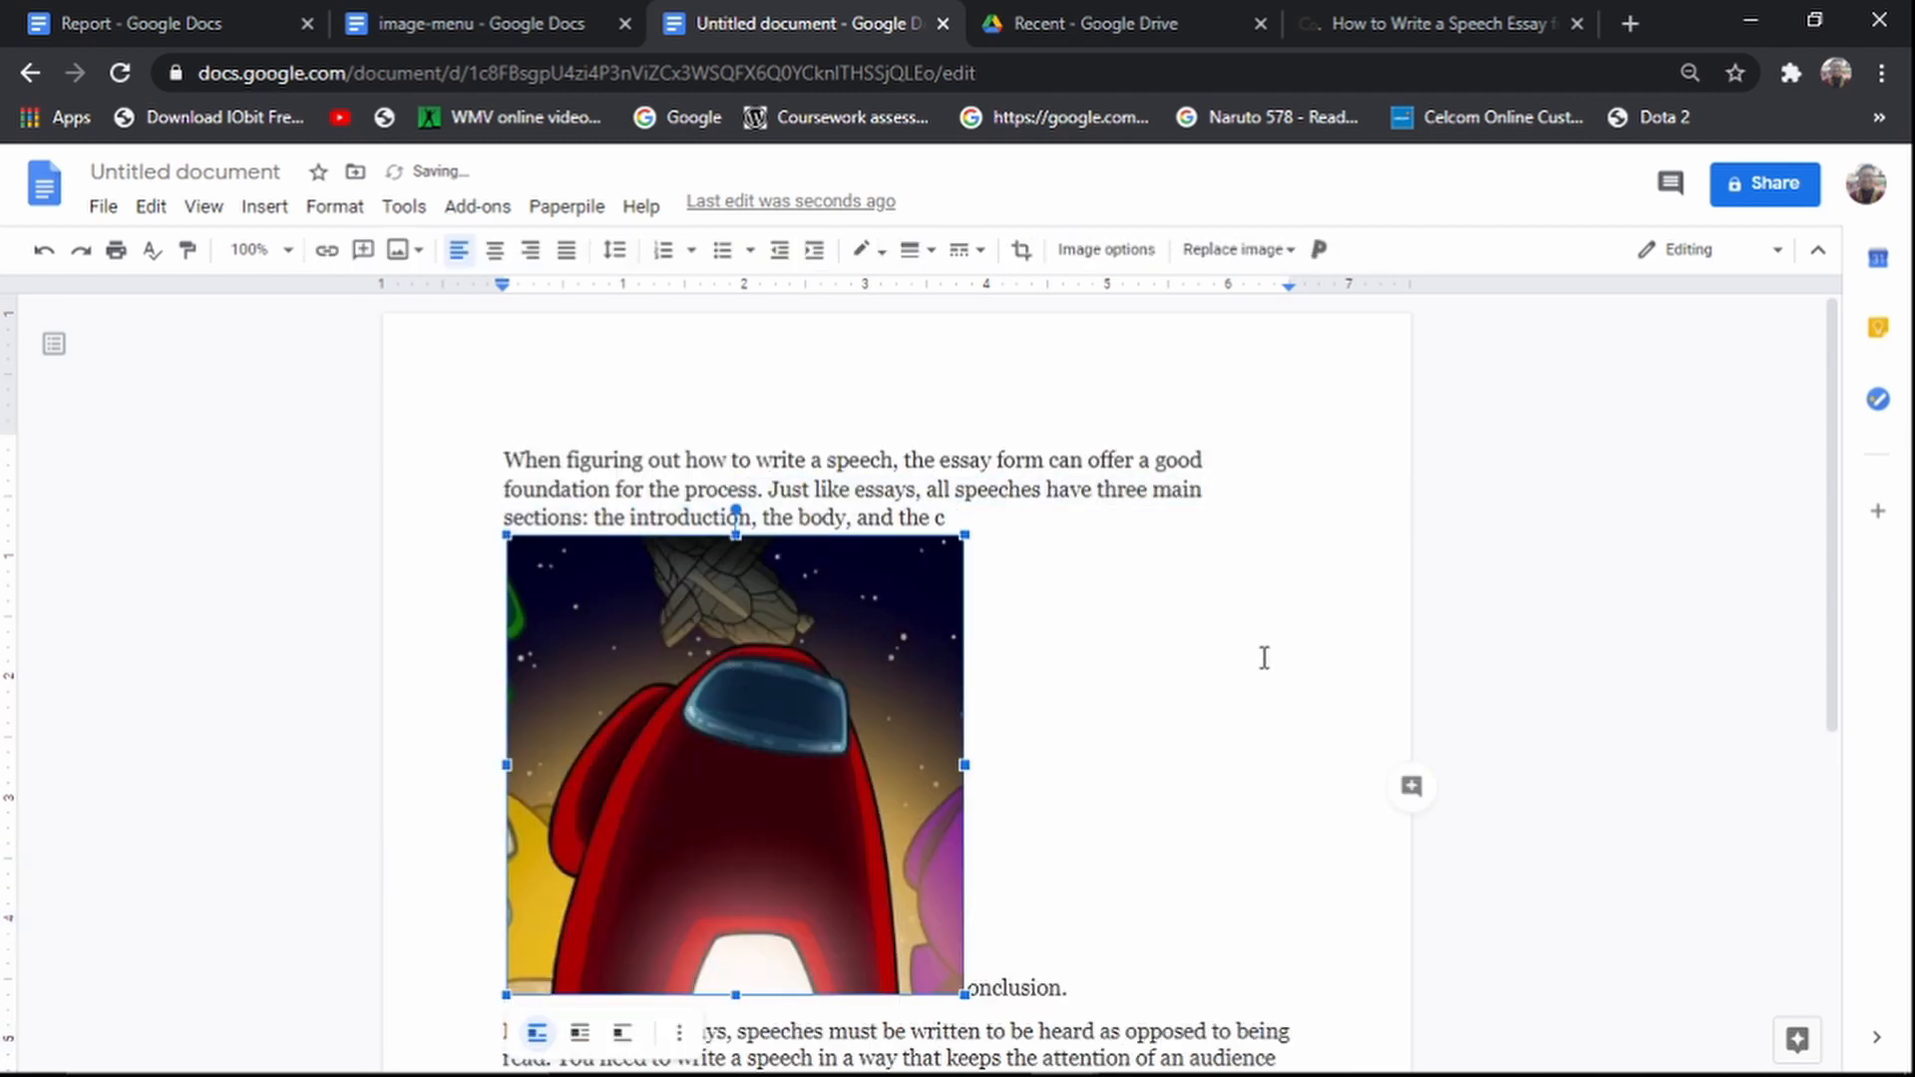
scroll(948, 661, down, 3)
scroll(871, 678, up, 1)
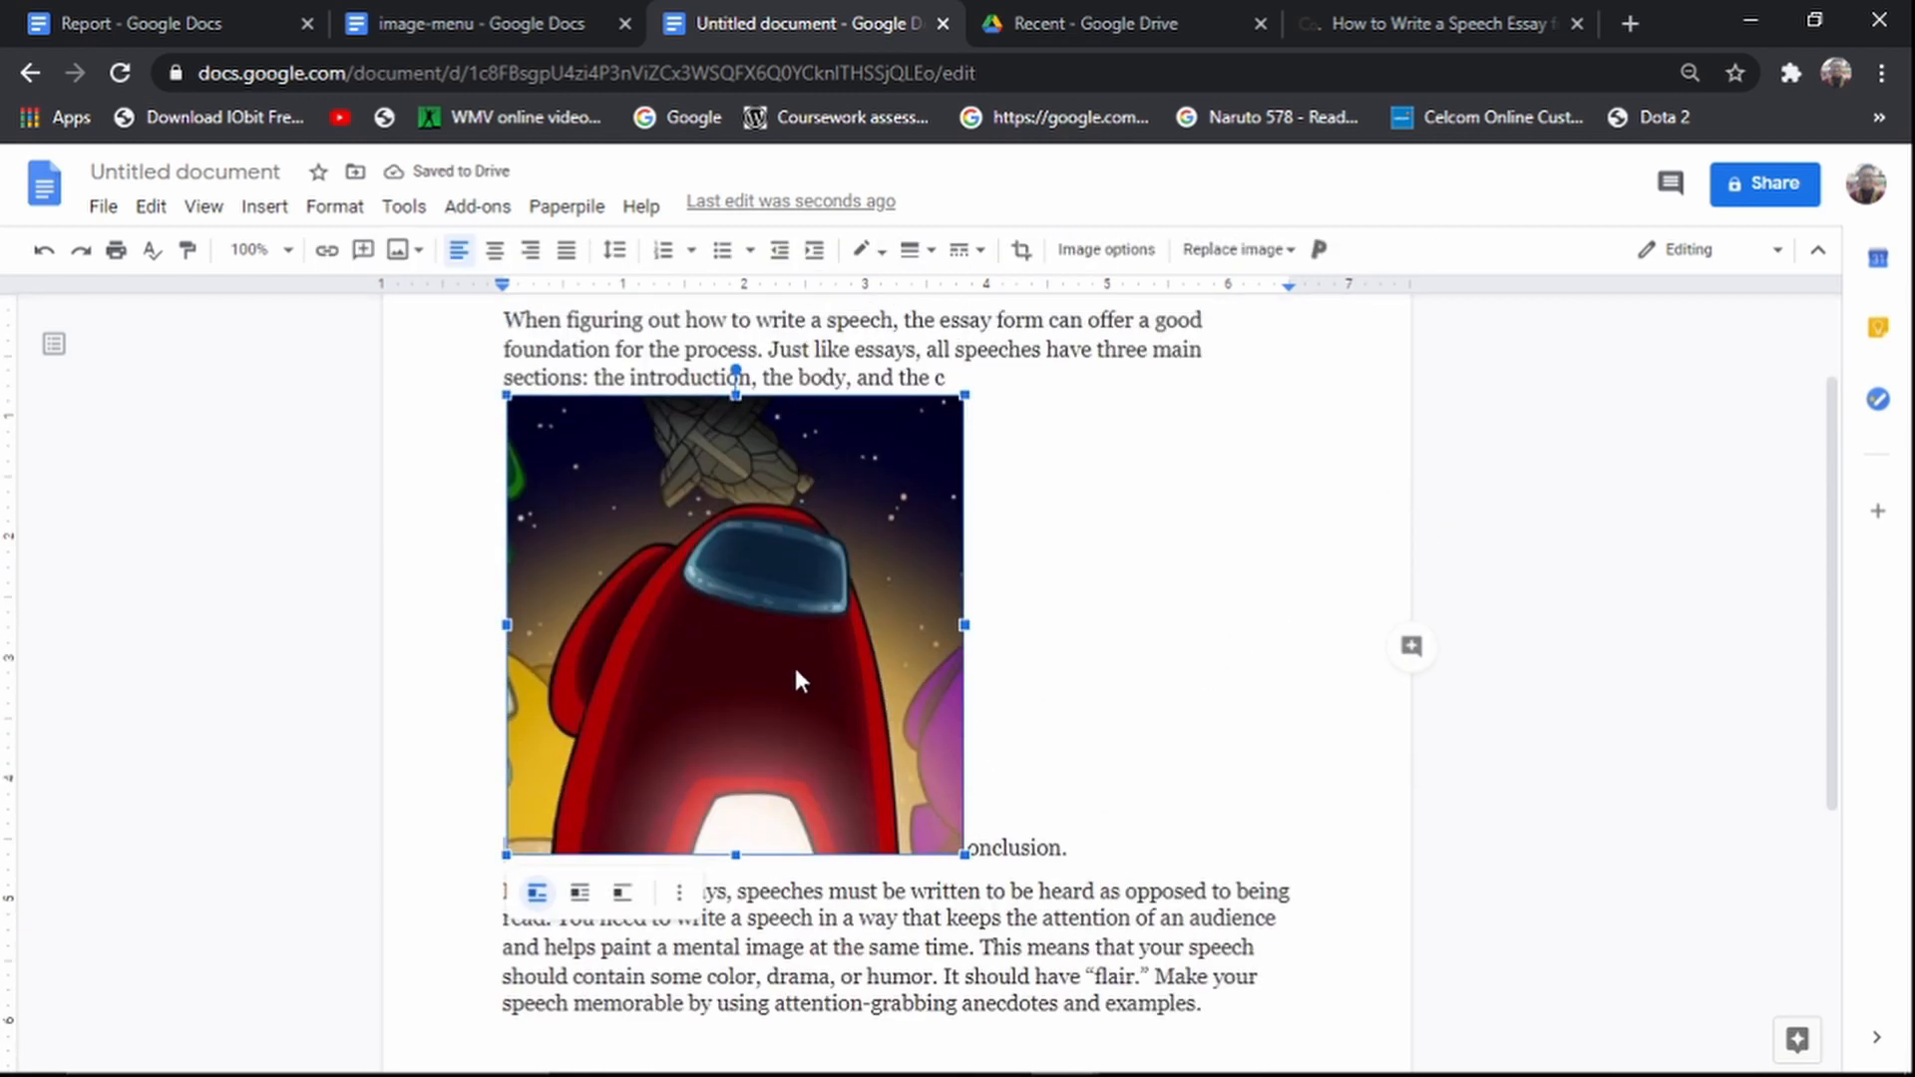
click(1678, 809)
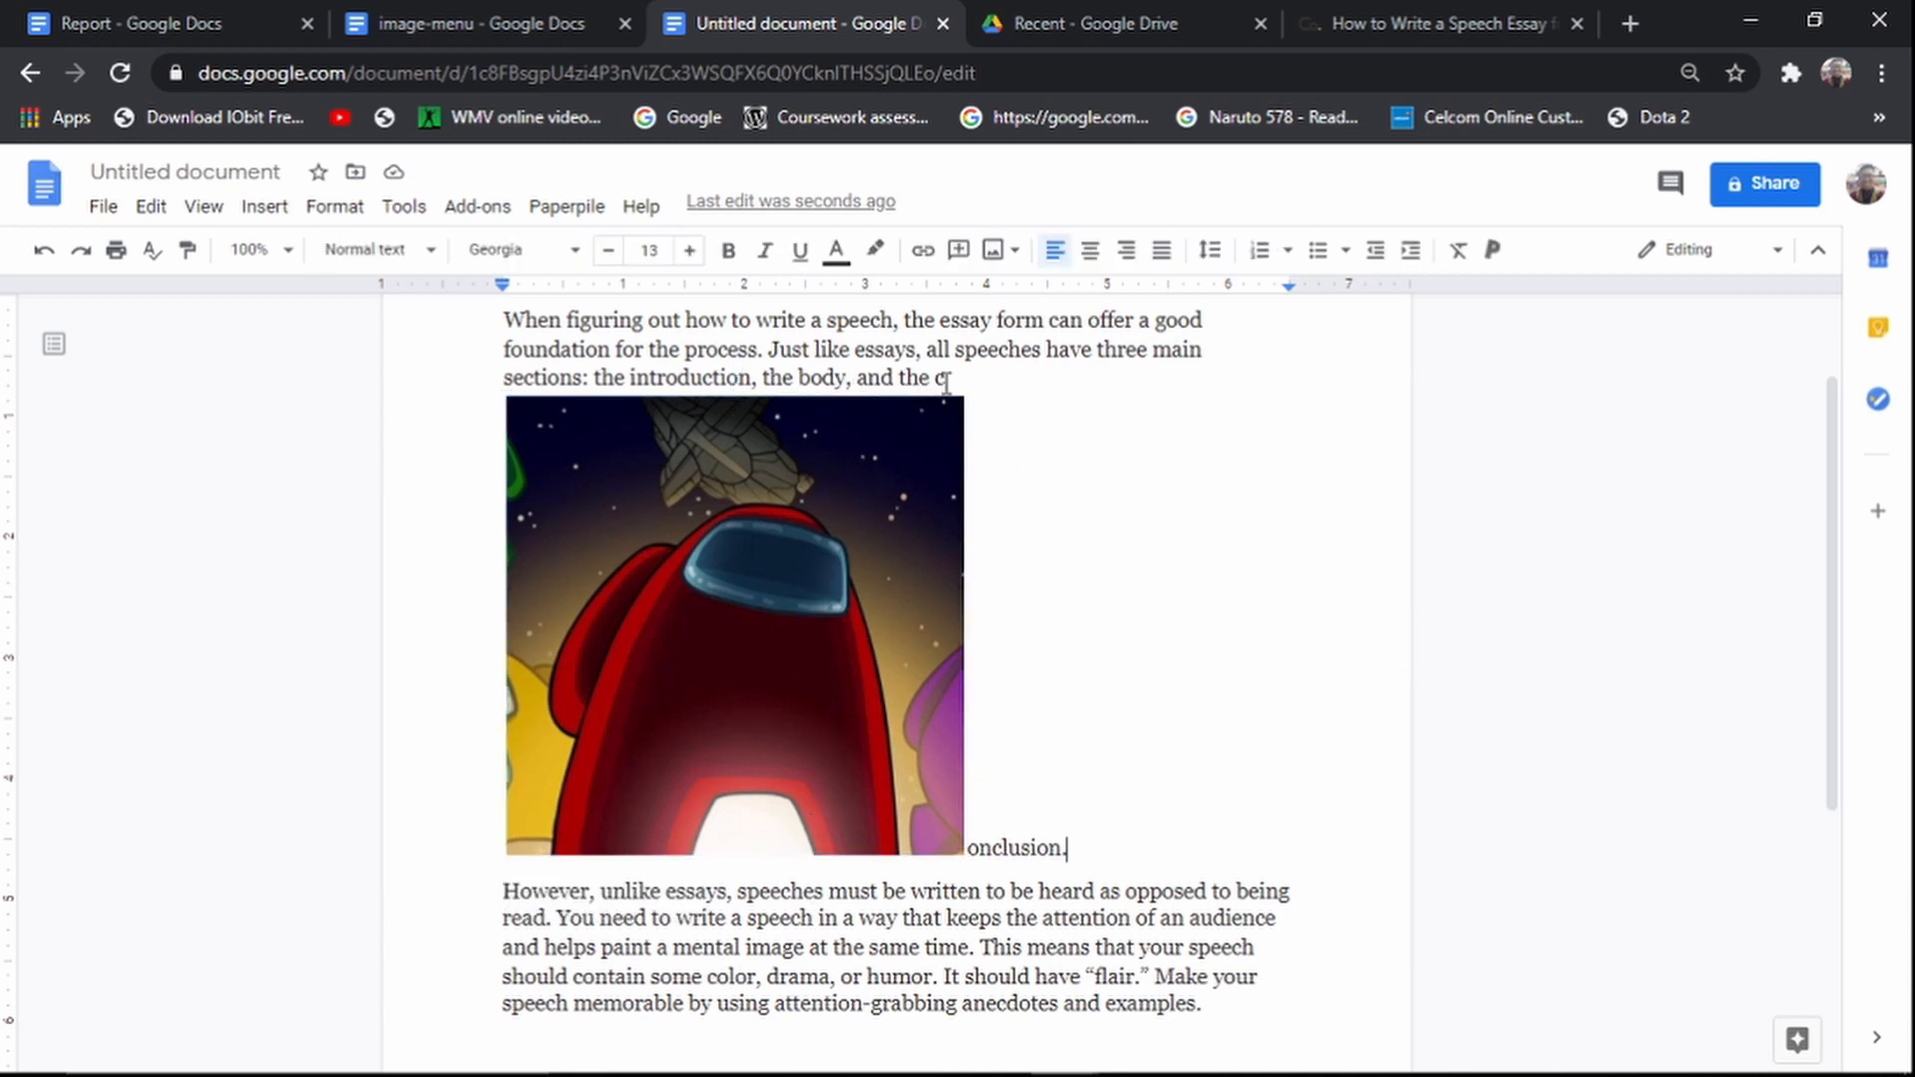
Step: Set the crewmate image to break text and place it above the first paragraph, slightly in from the left margin
click(680, 639)
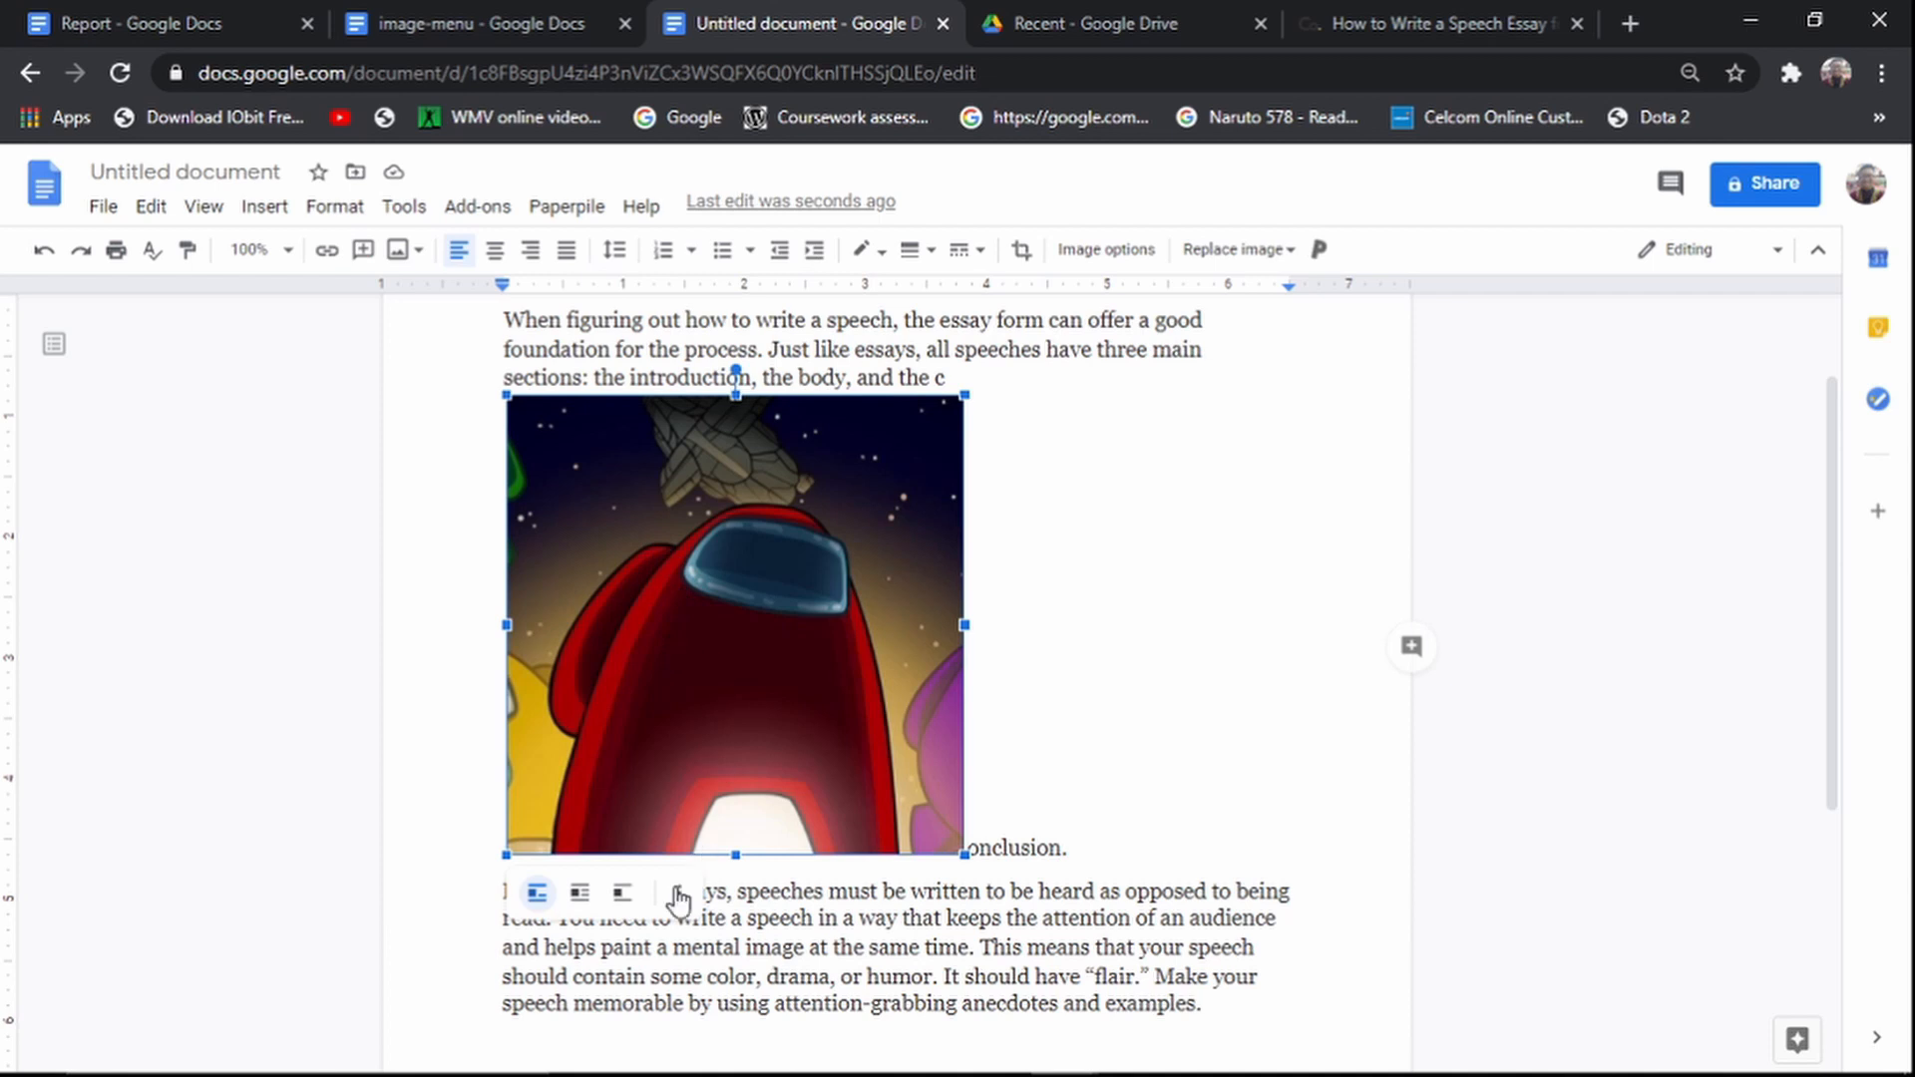
click(624, 893)
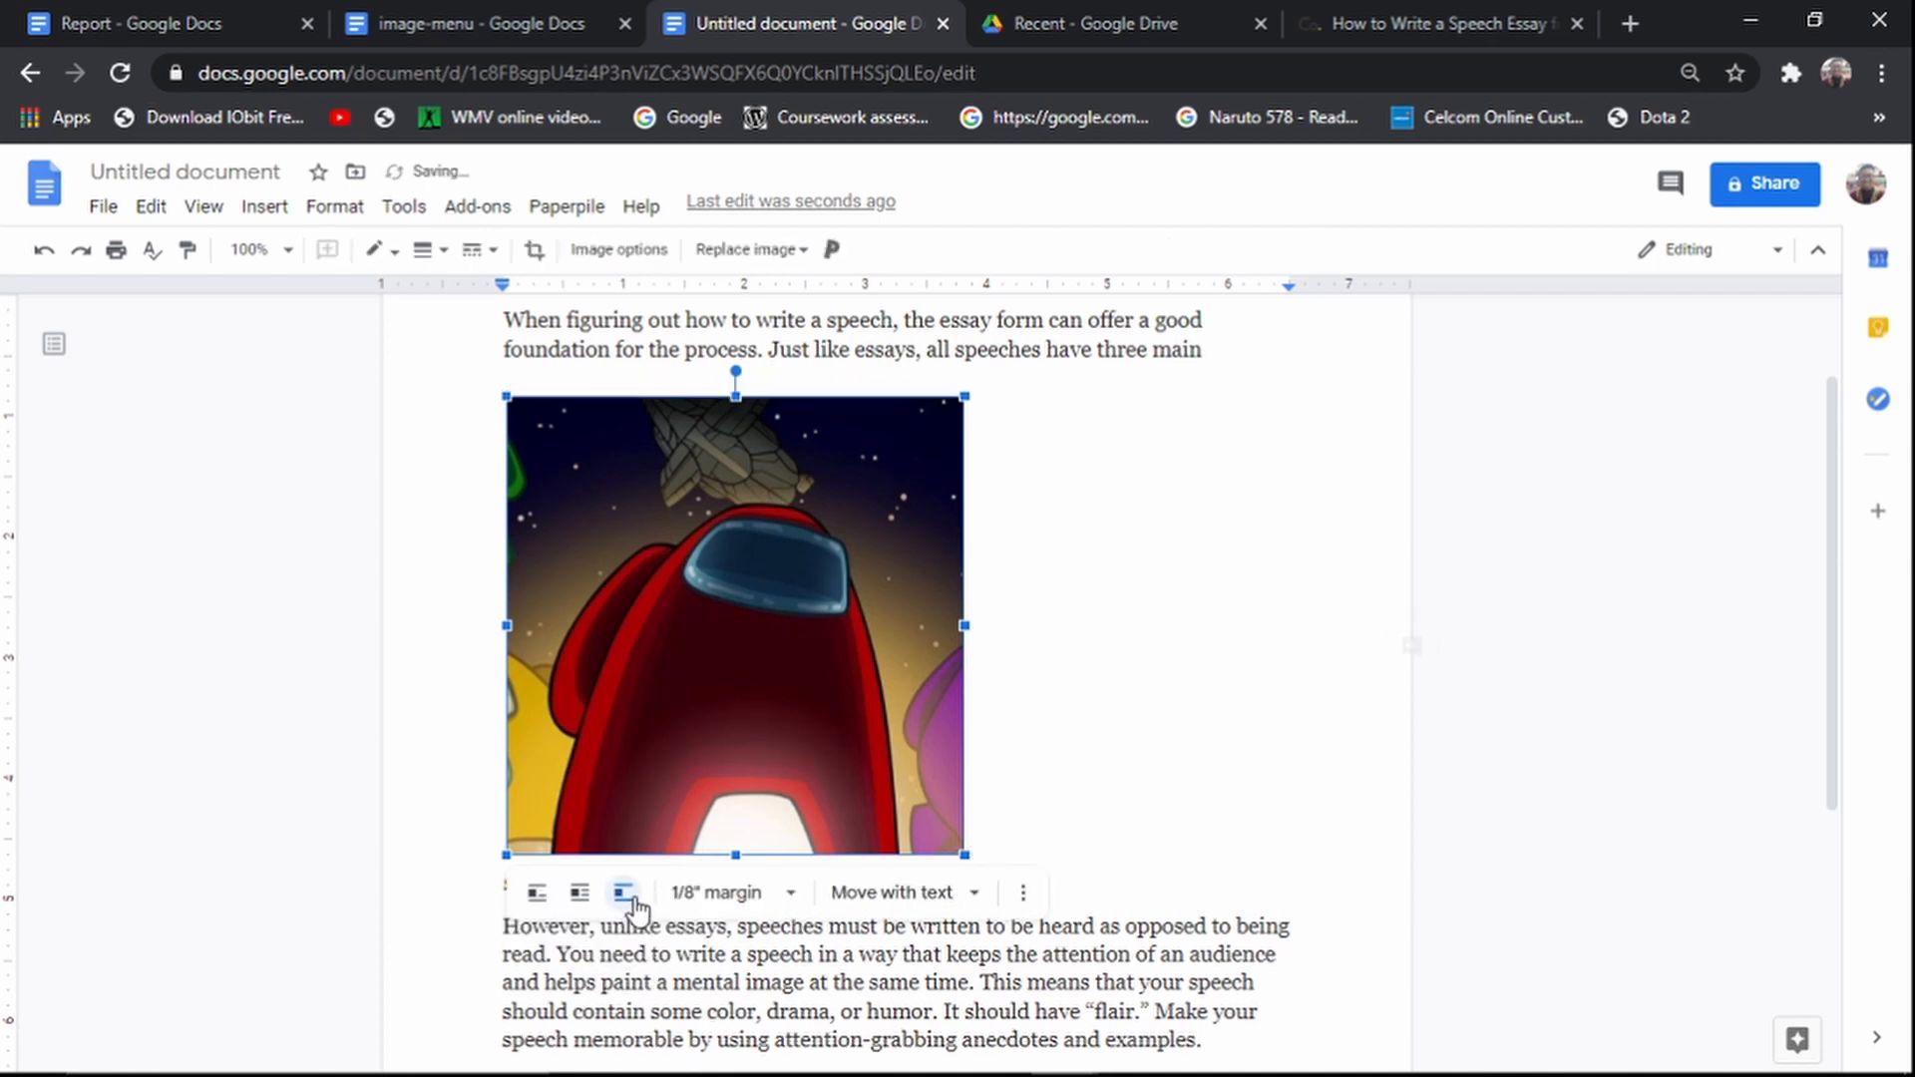
drag(942, 545, 883, 596)
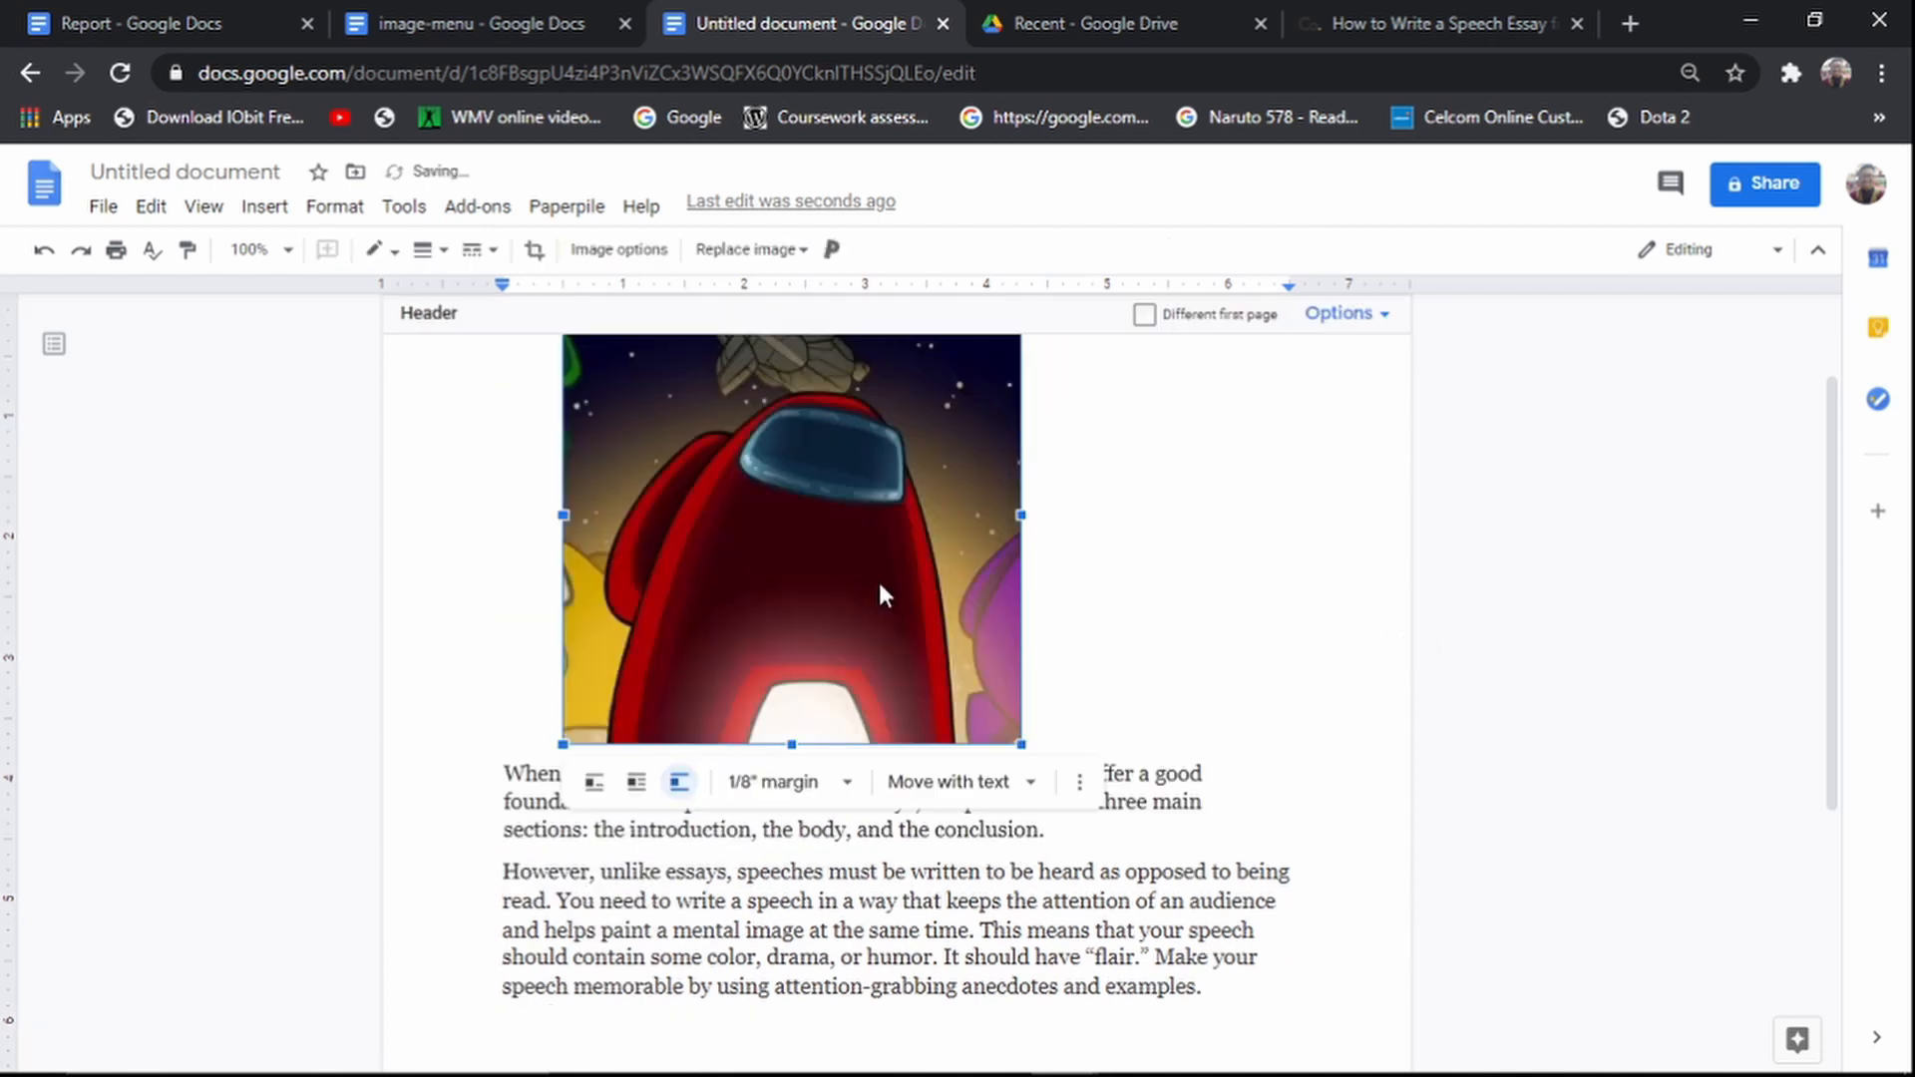
drag(848, 504, 854, 638)
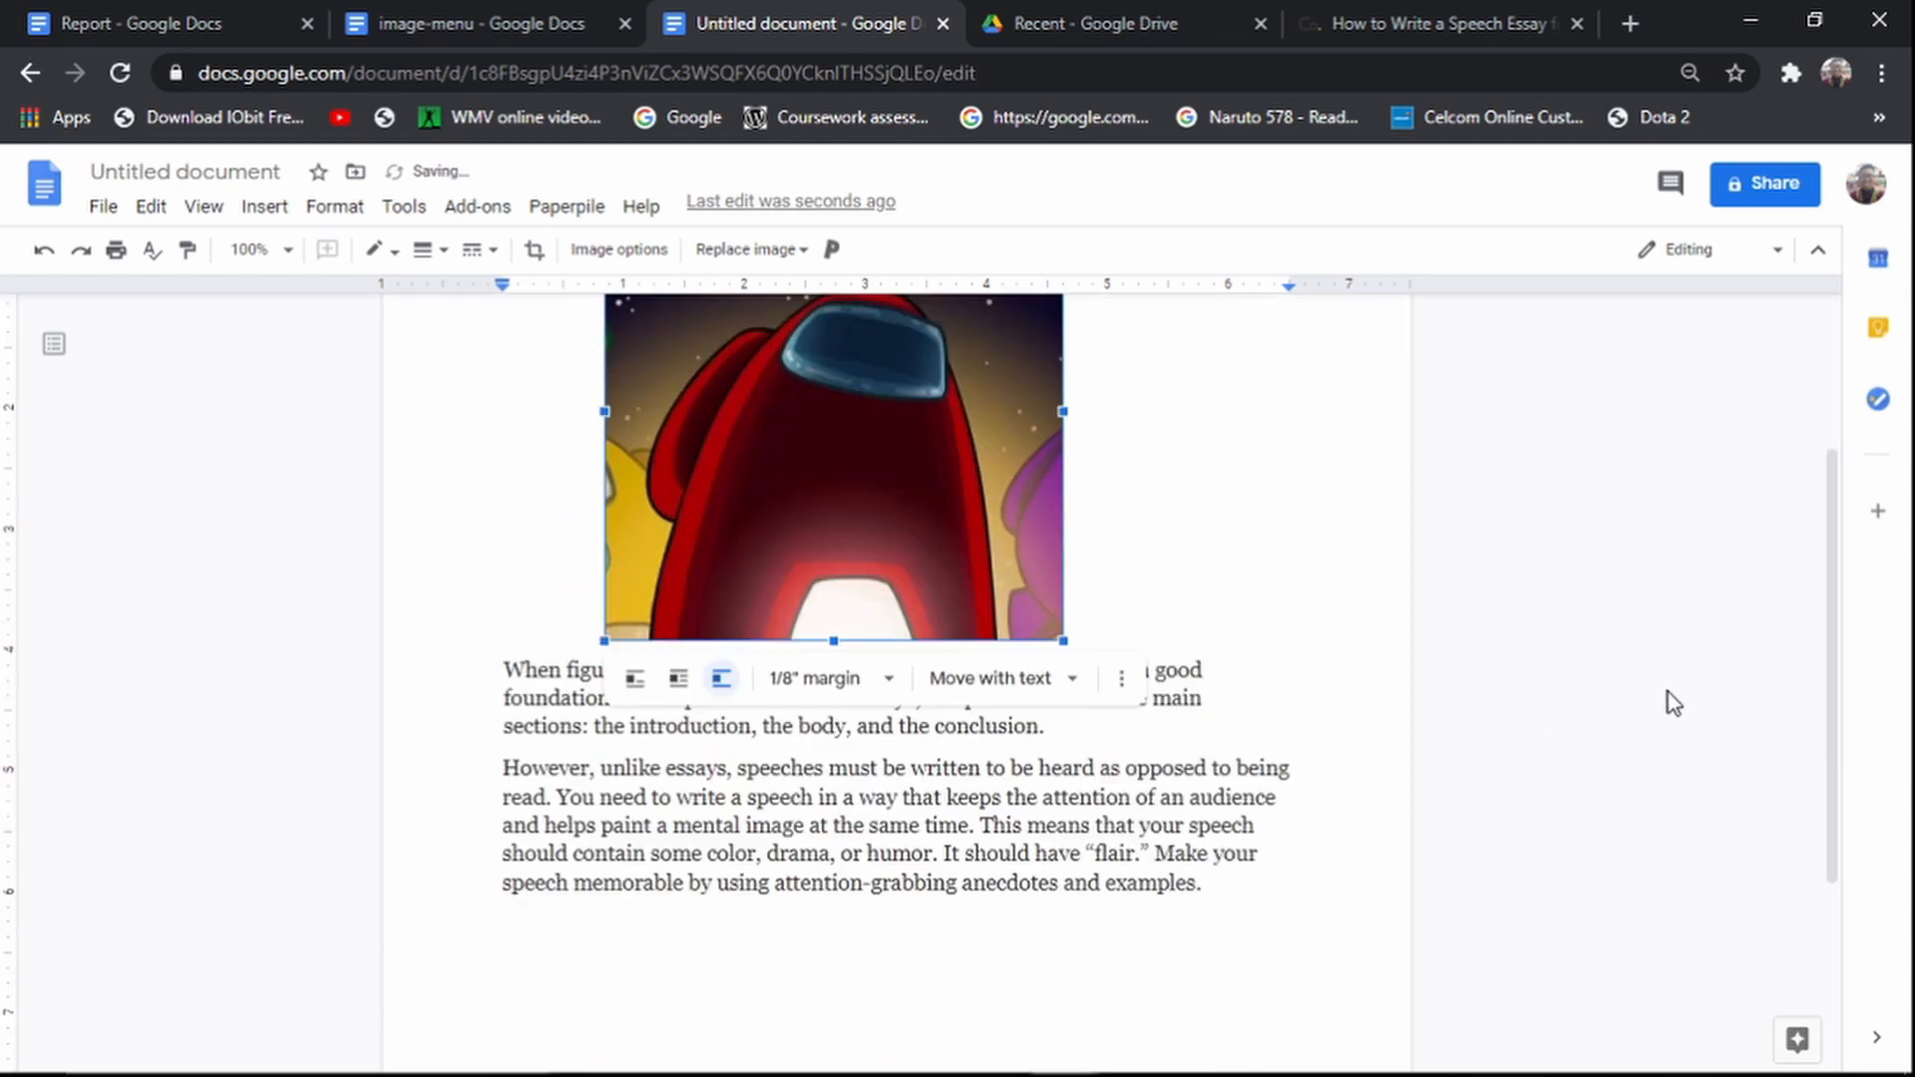
scroll(1668, 692, down, 2)
scroll(1671, 680, up, 1)
click(1667, 680)
scroll(1667, 680, up, 2)
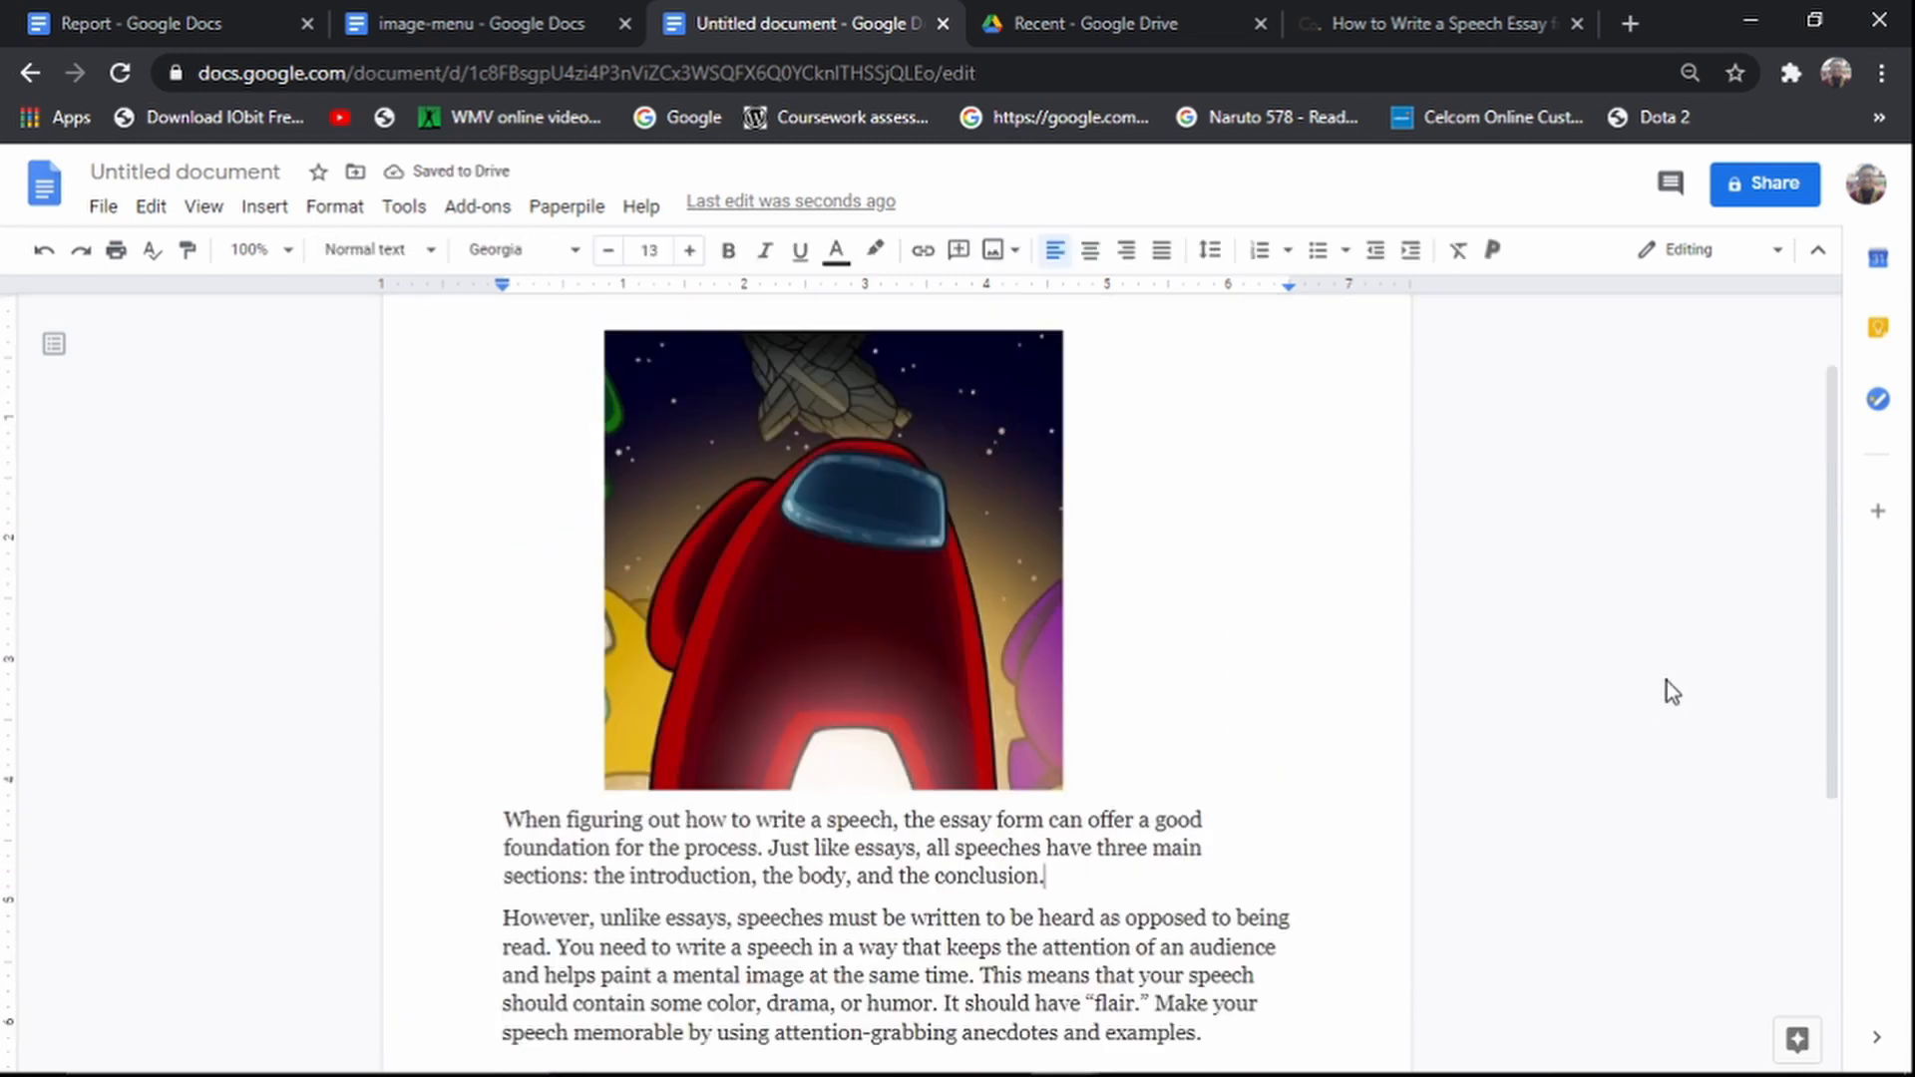
Step: Recolor the crewmate image with the Negative preset, and switch it to Light 1
scroll(1665, 681, up, 1)
click(805, 561)
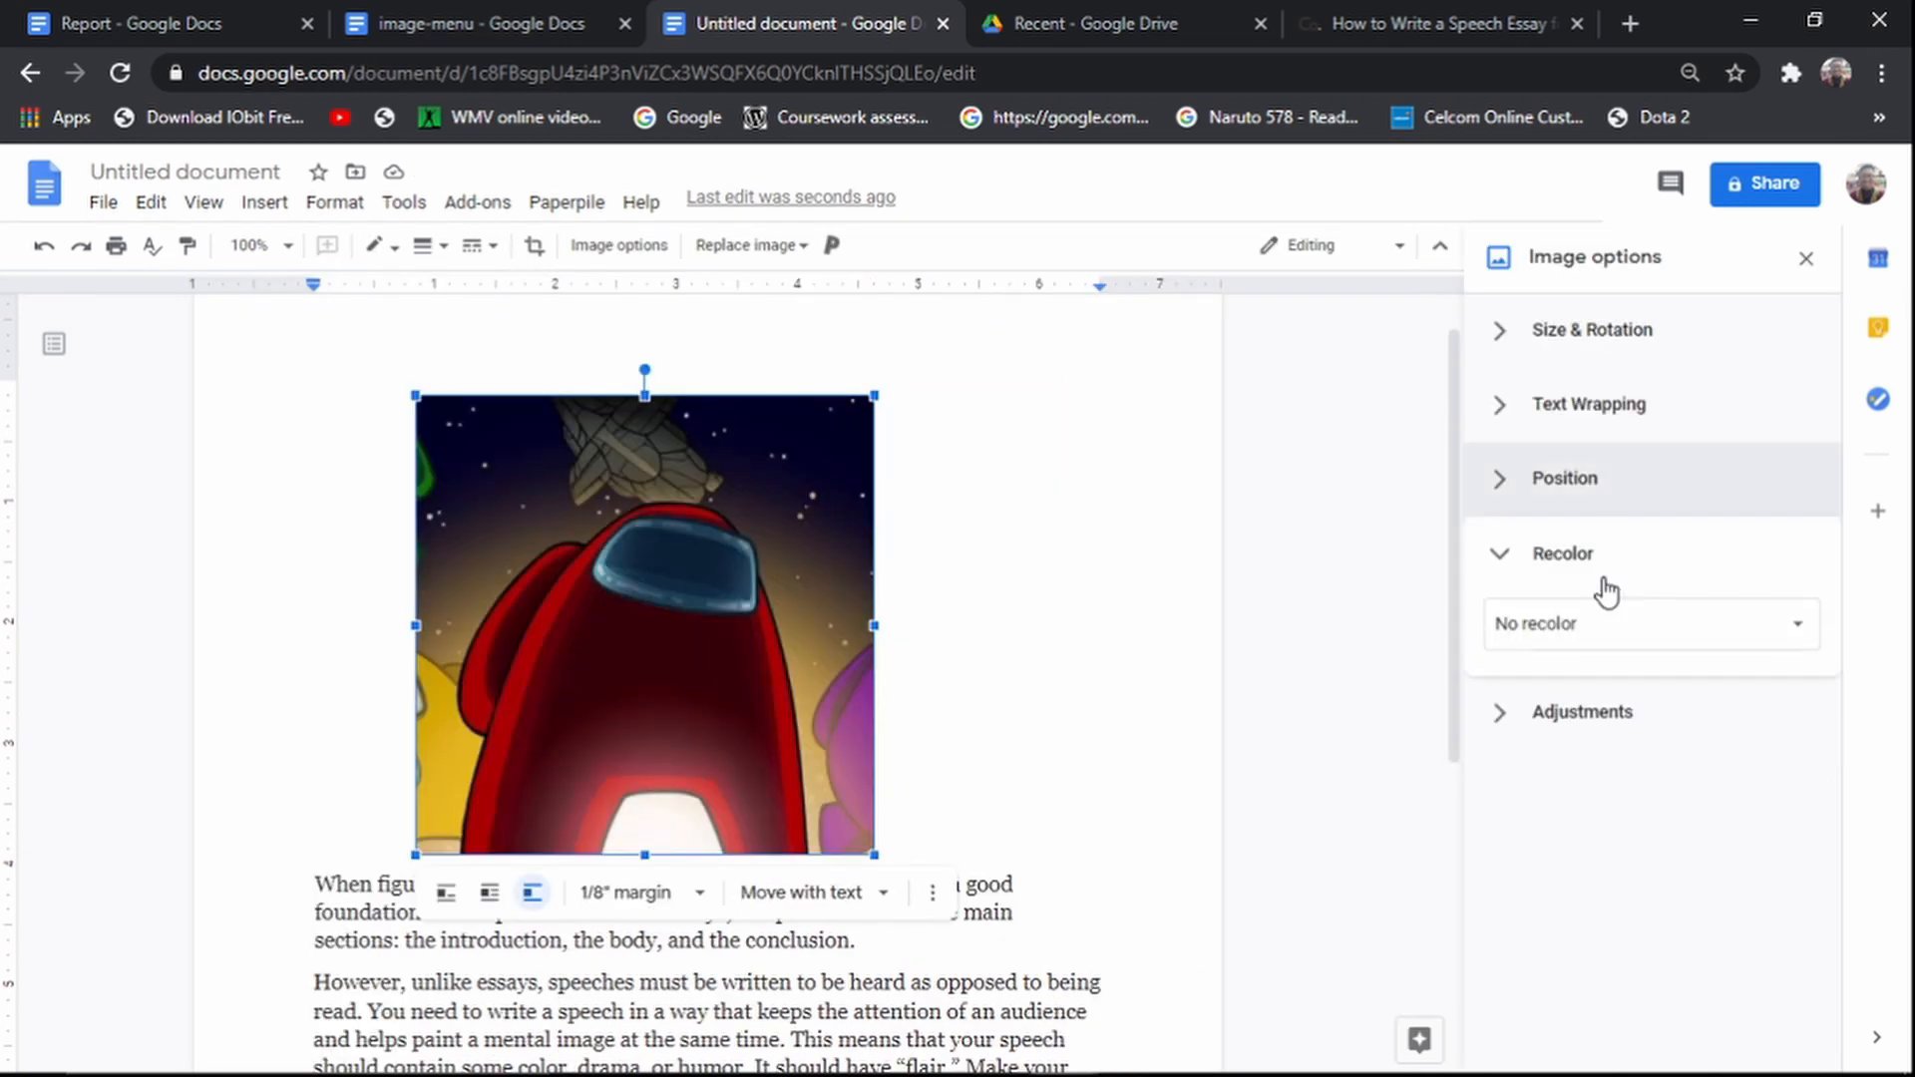
click(1632, 643)
scroll(1692, 842, down, 3)
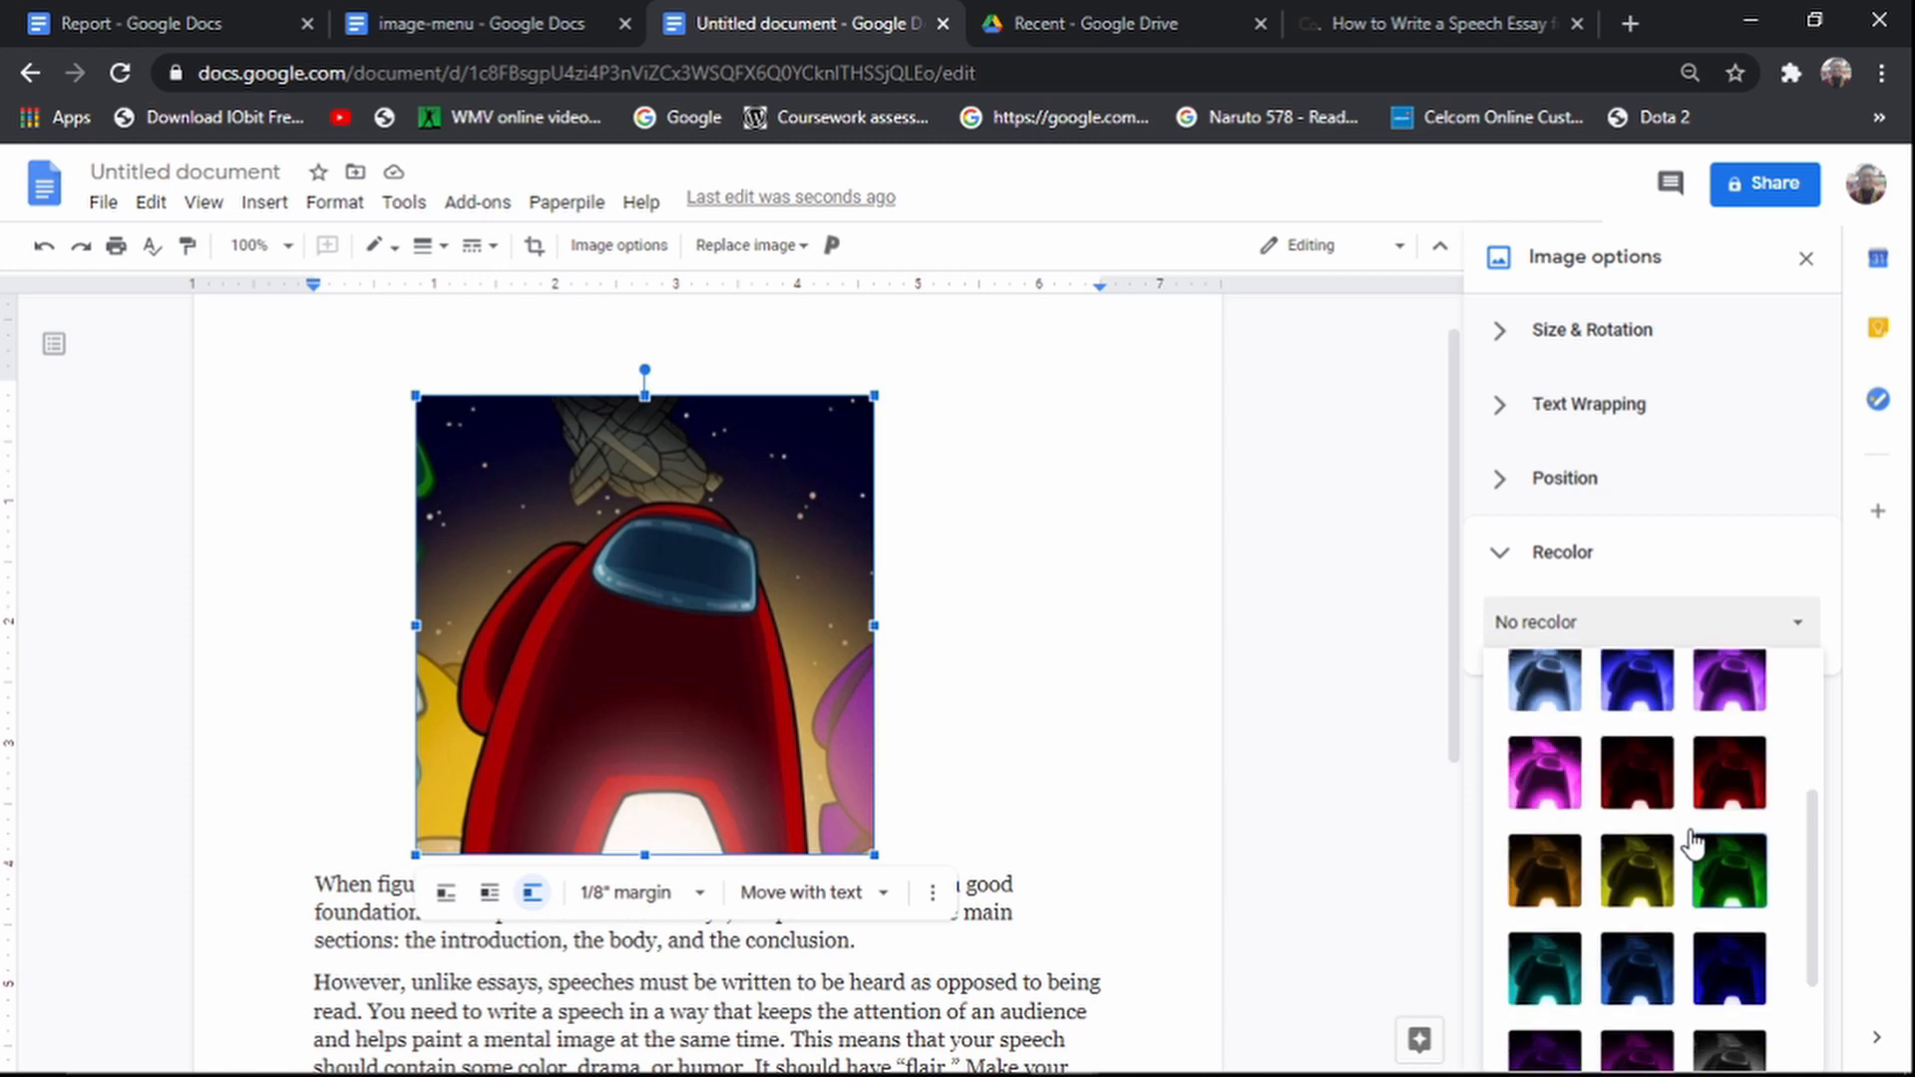
scroll(1695, 843, down, 2)
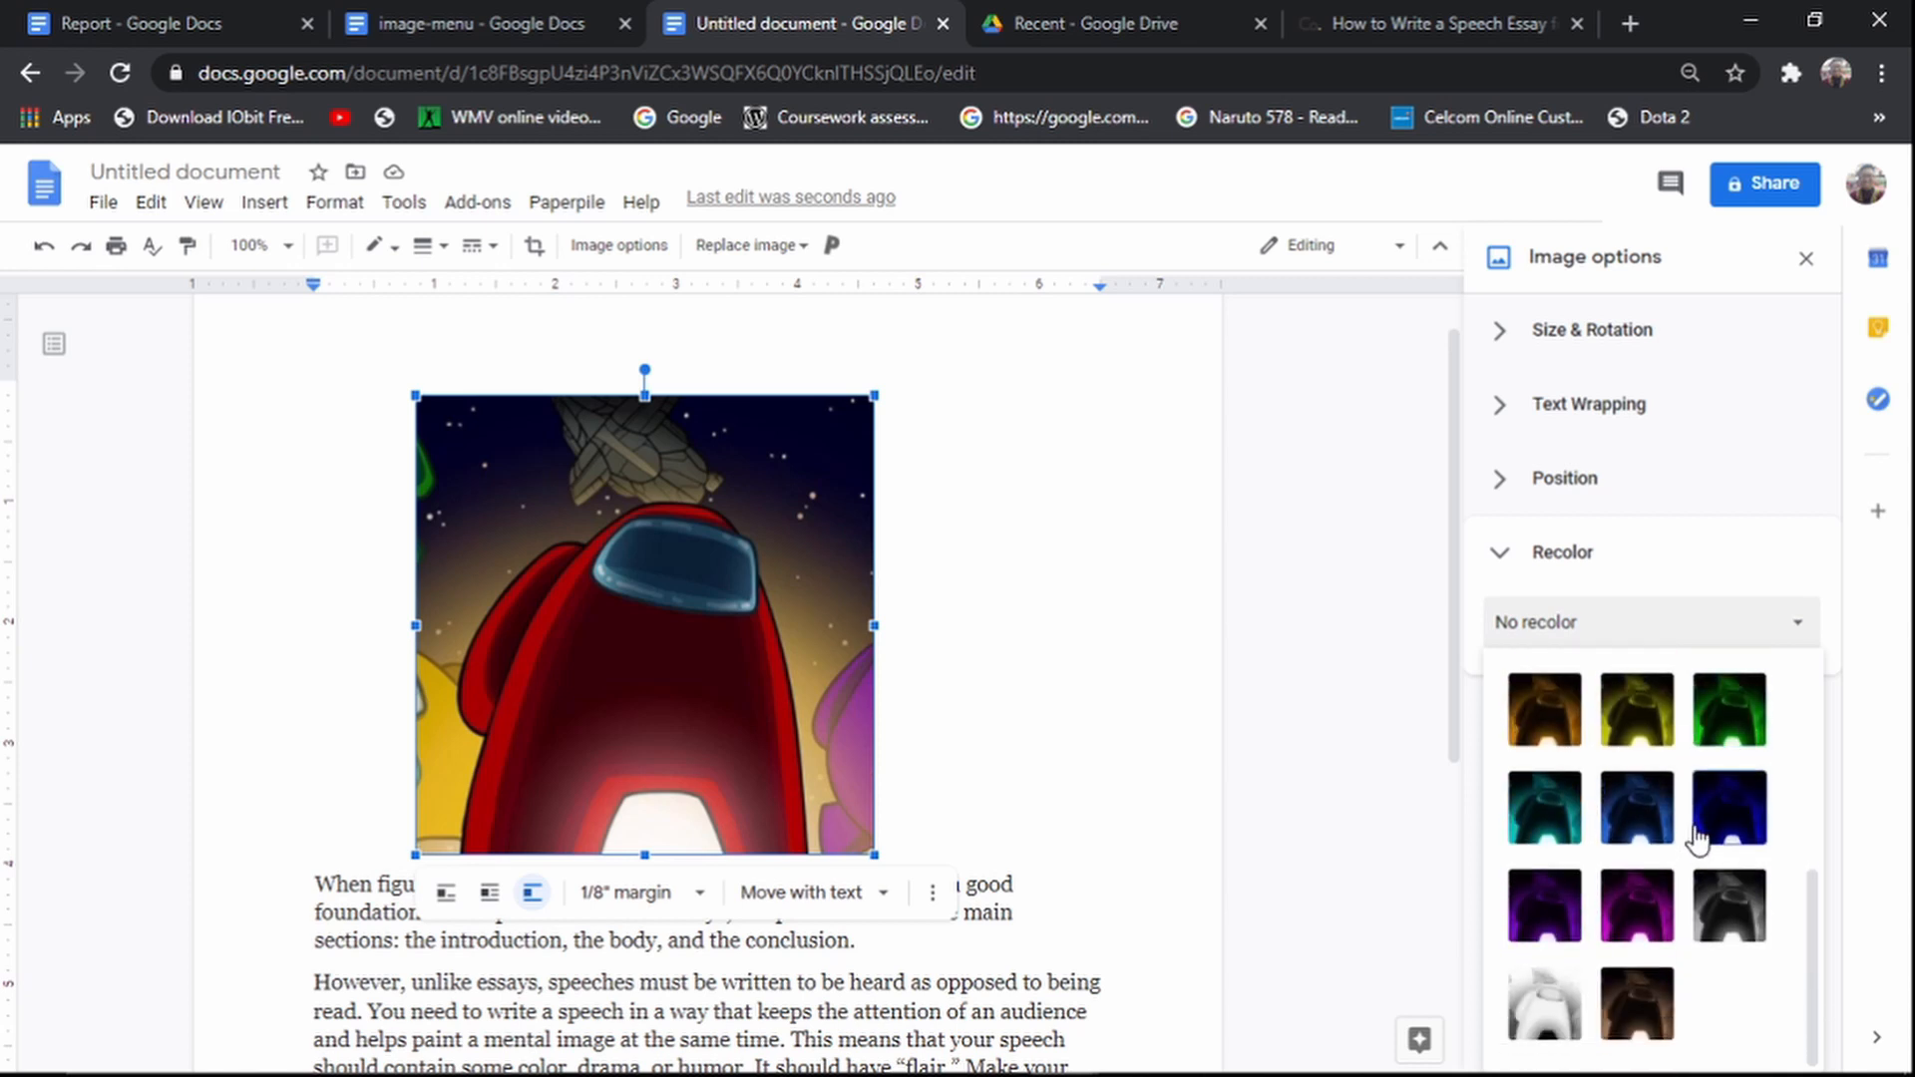
click(1543, 1002)
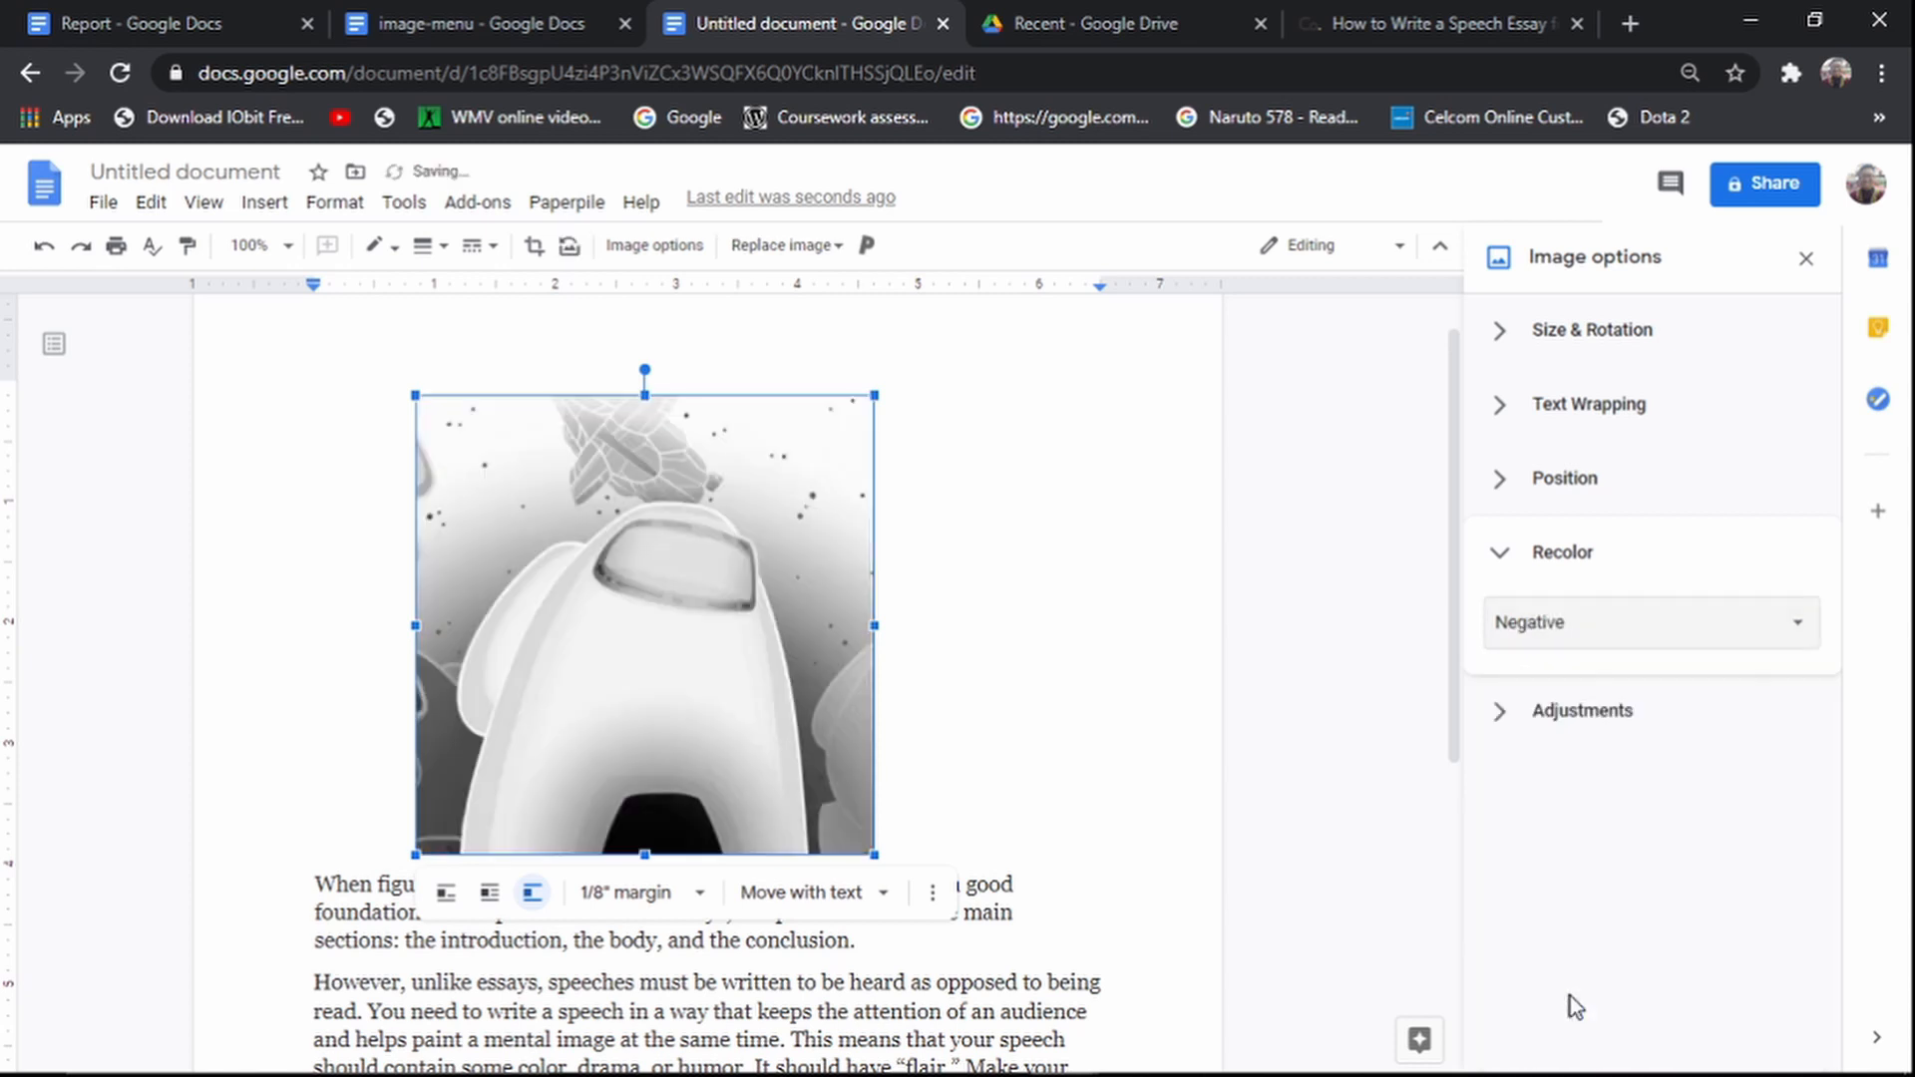
click(1692, 618)
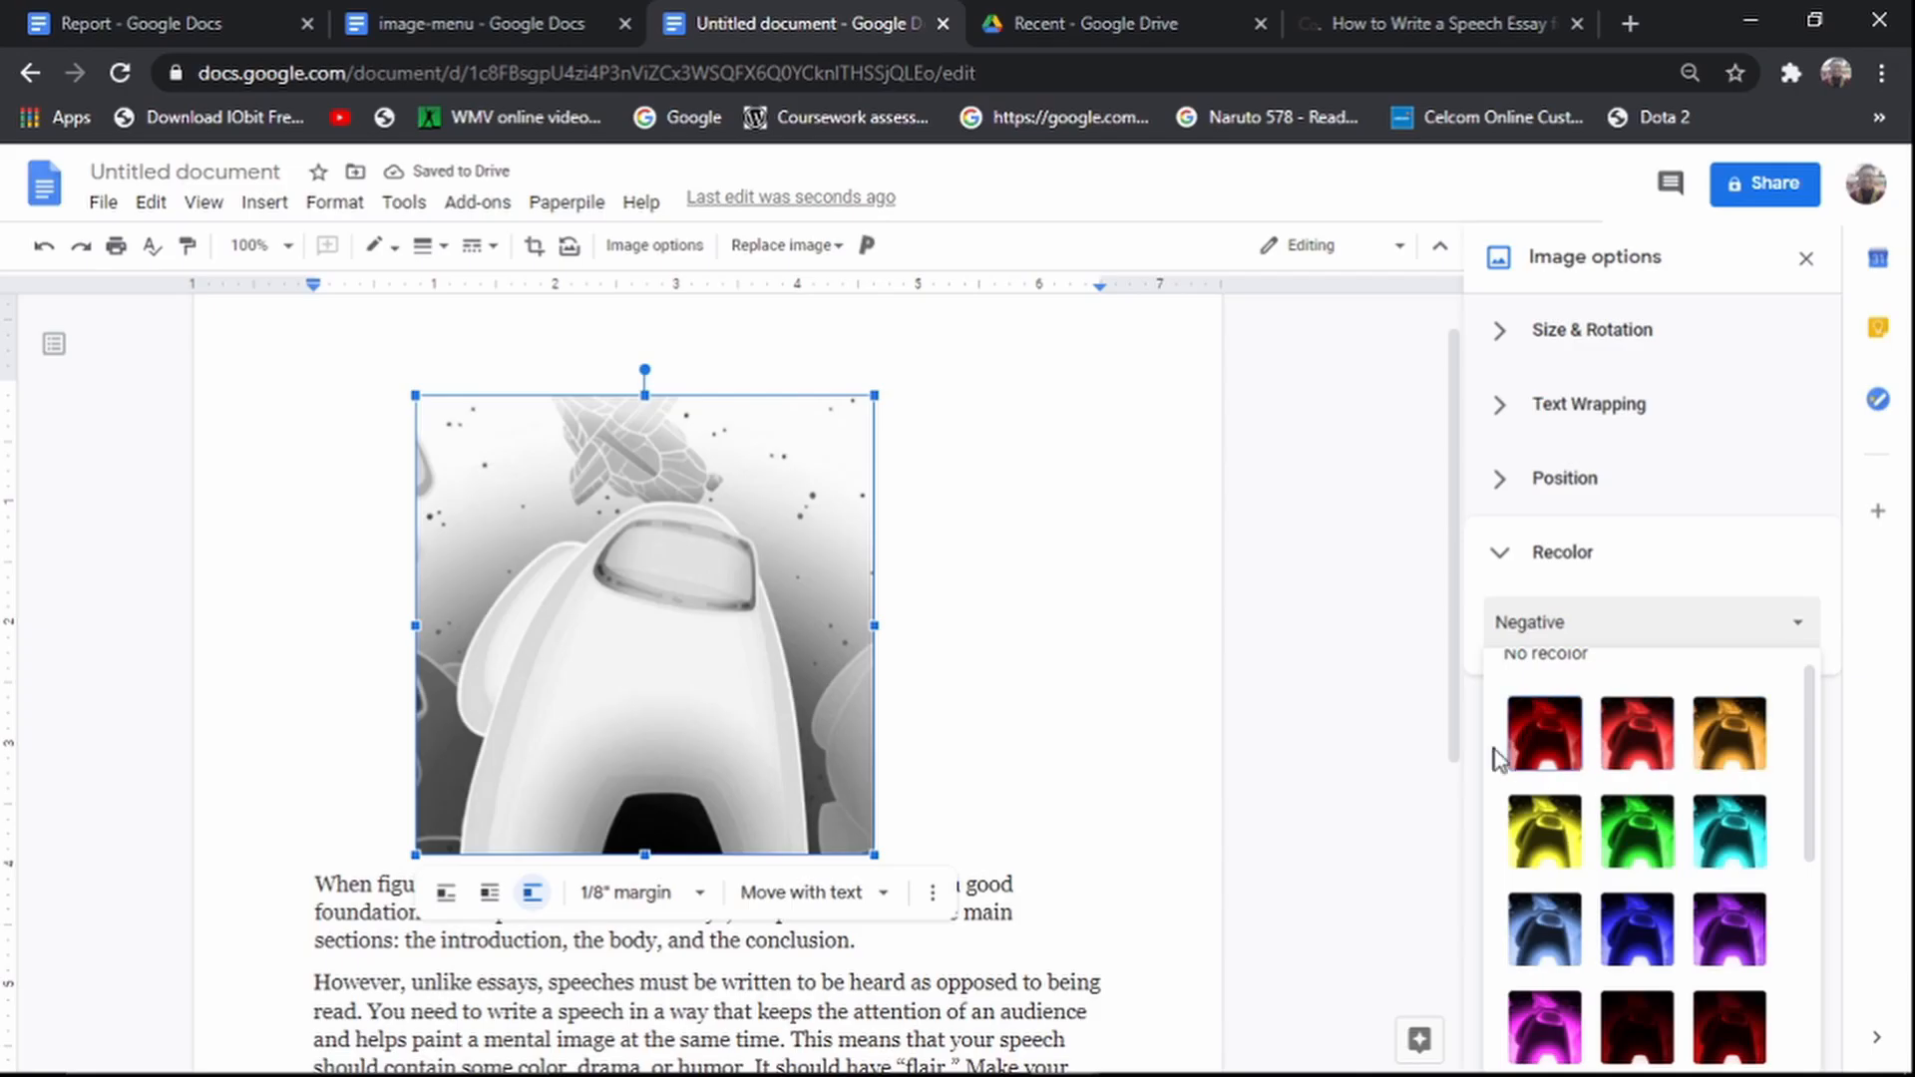
click(1544, 733)
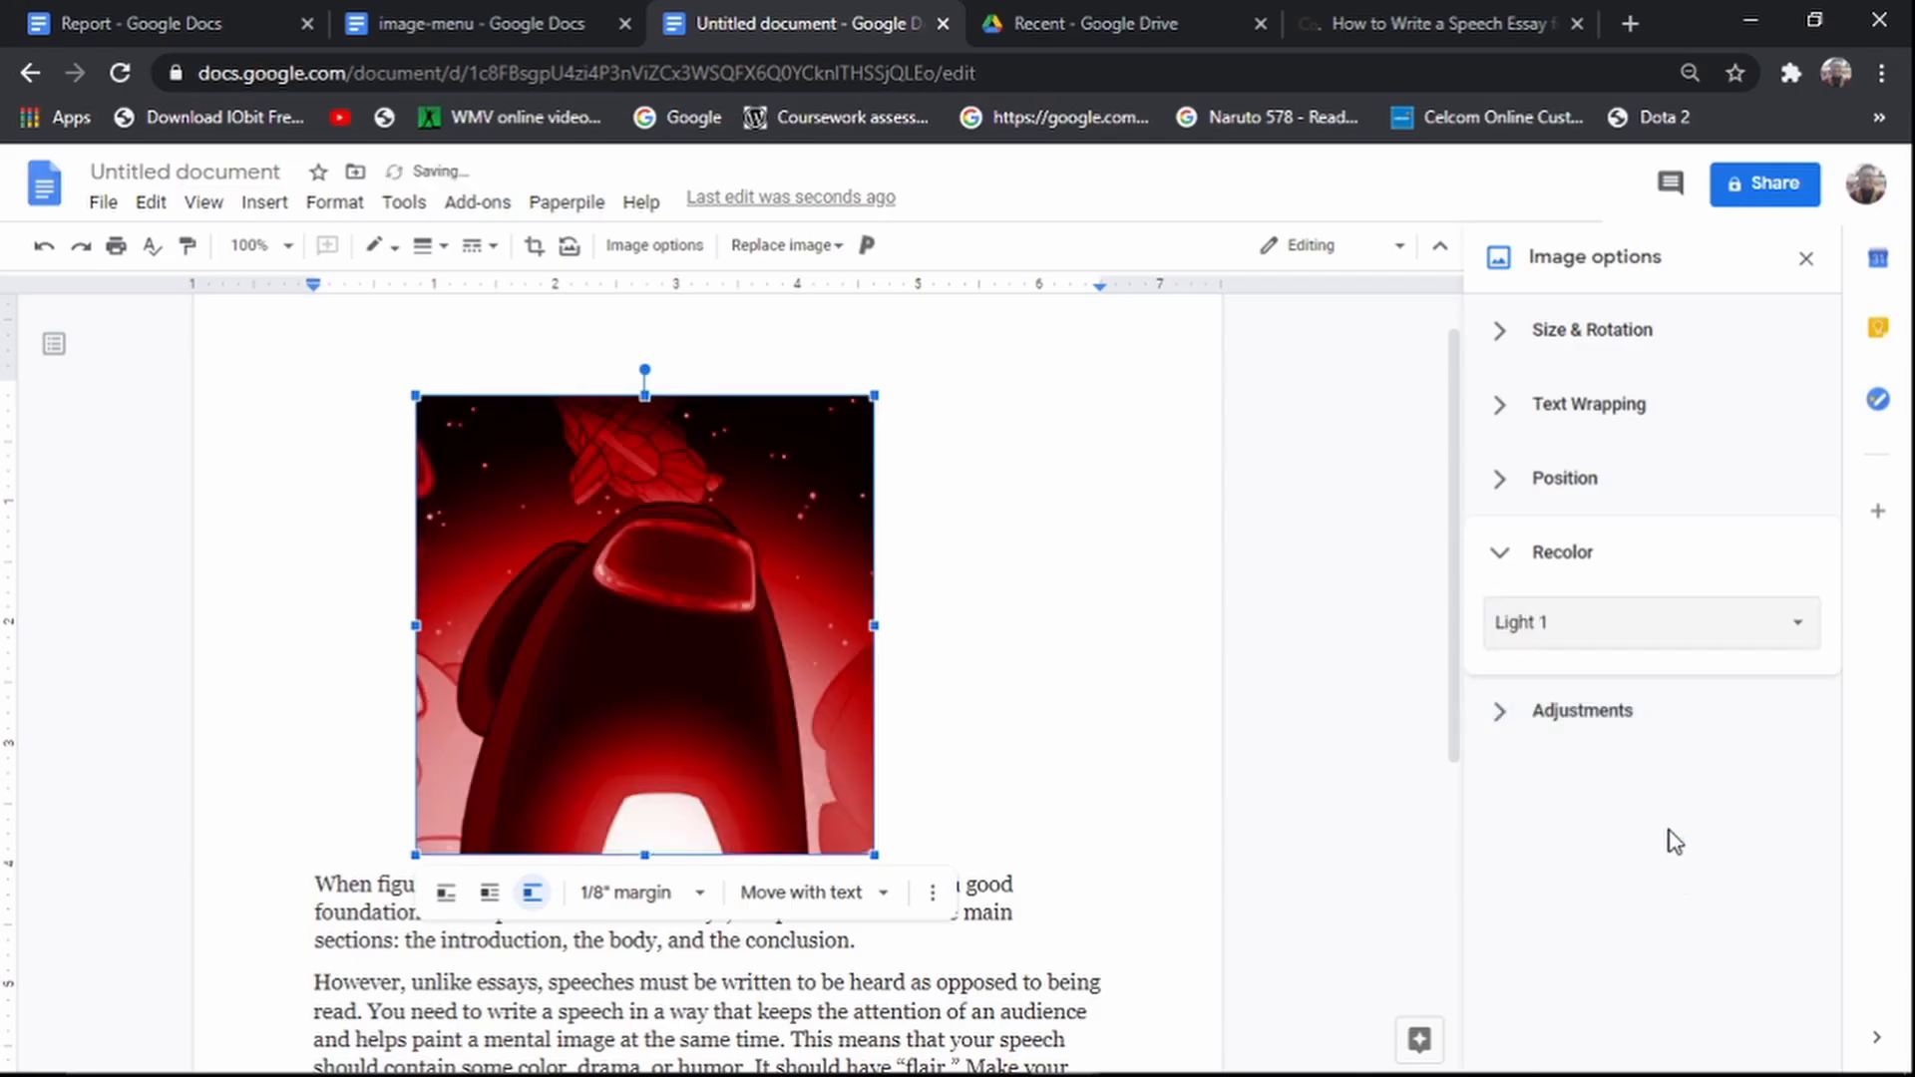
Step: Restore the crewmate image to No recolor and open its transparency, brightness and contrast adjustments
click(1646, 638)
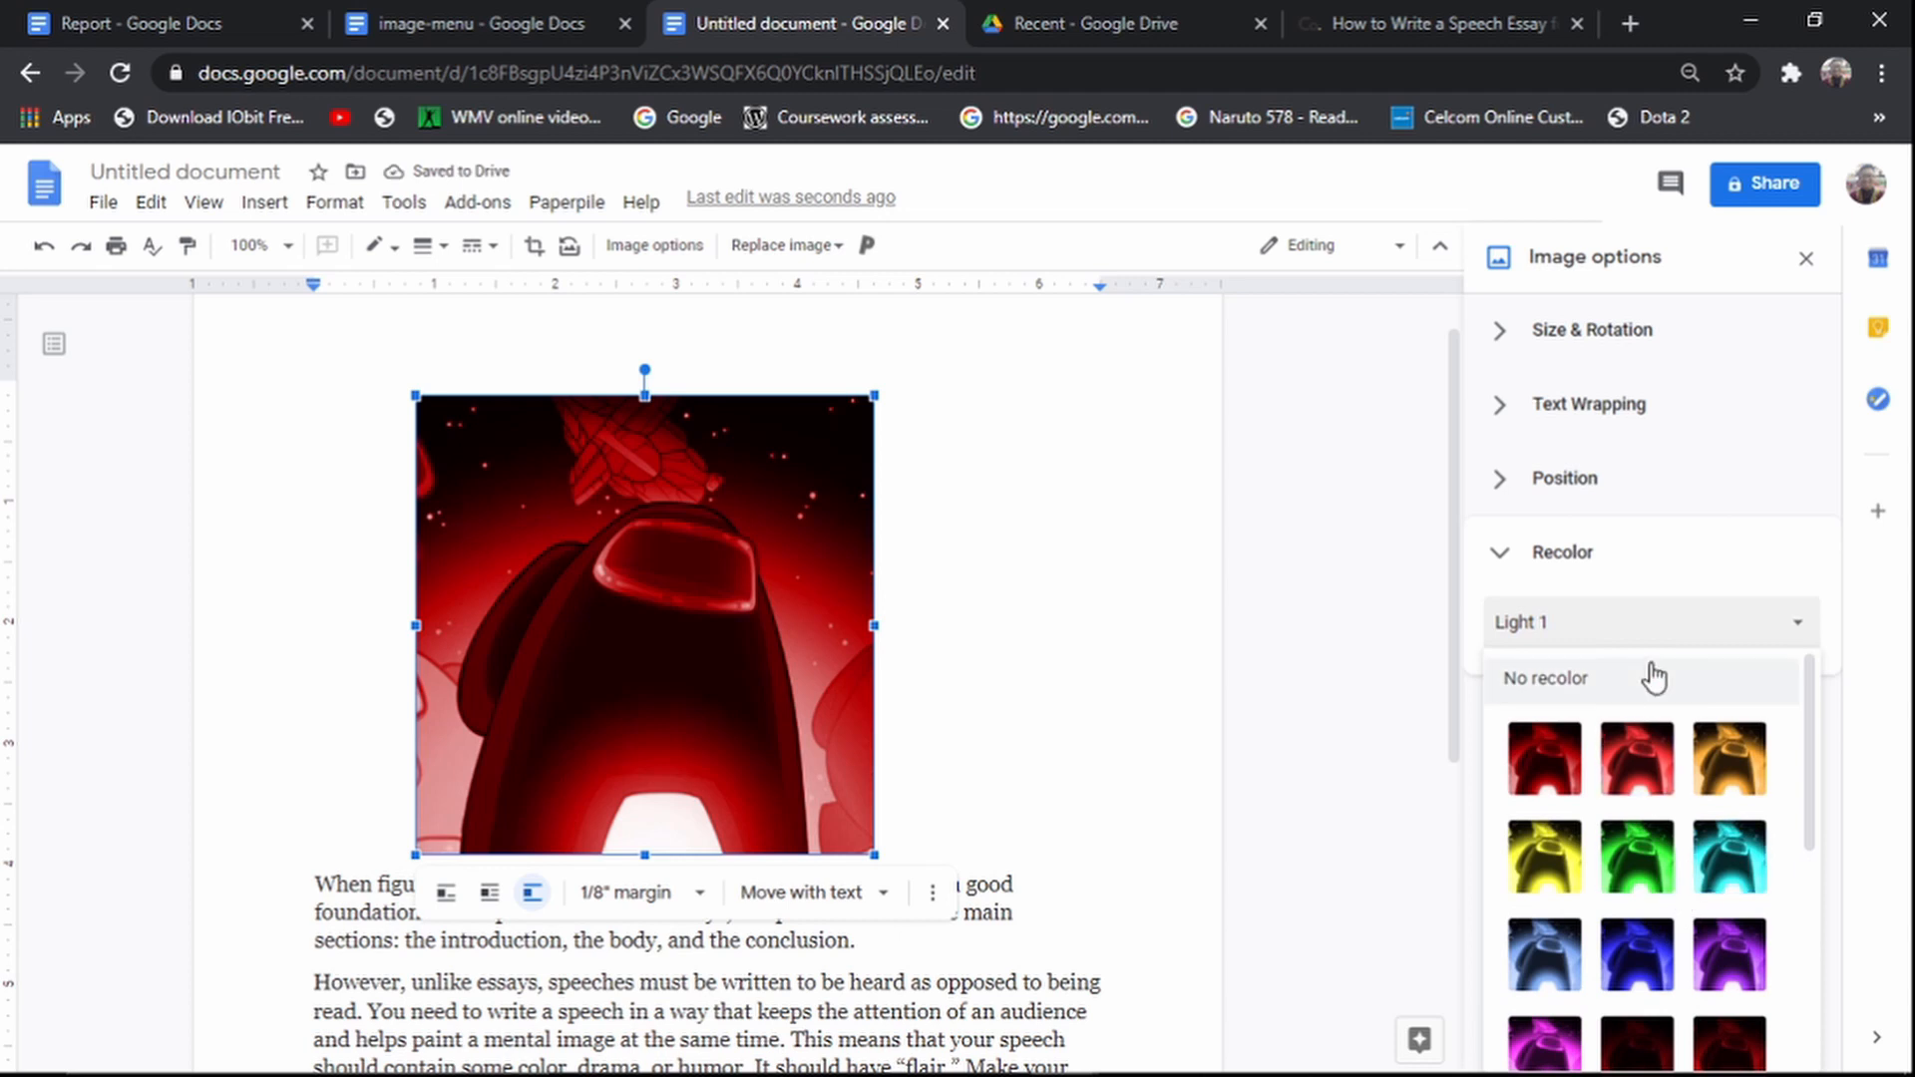
click(1652, 678)
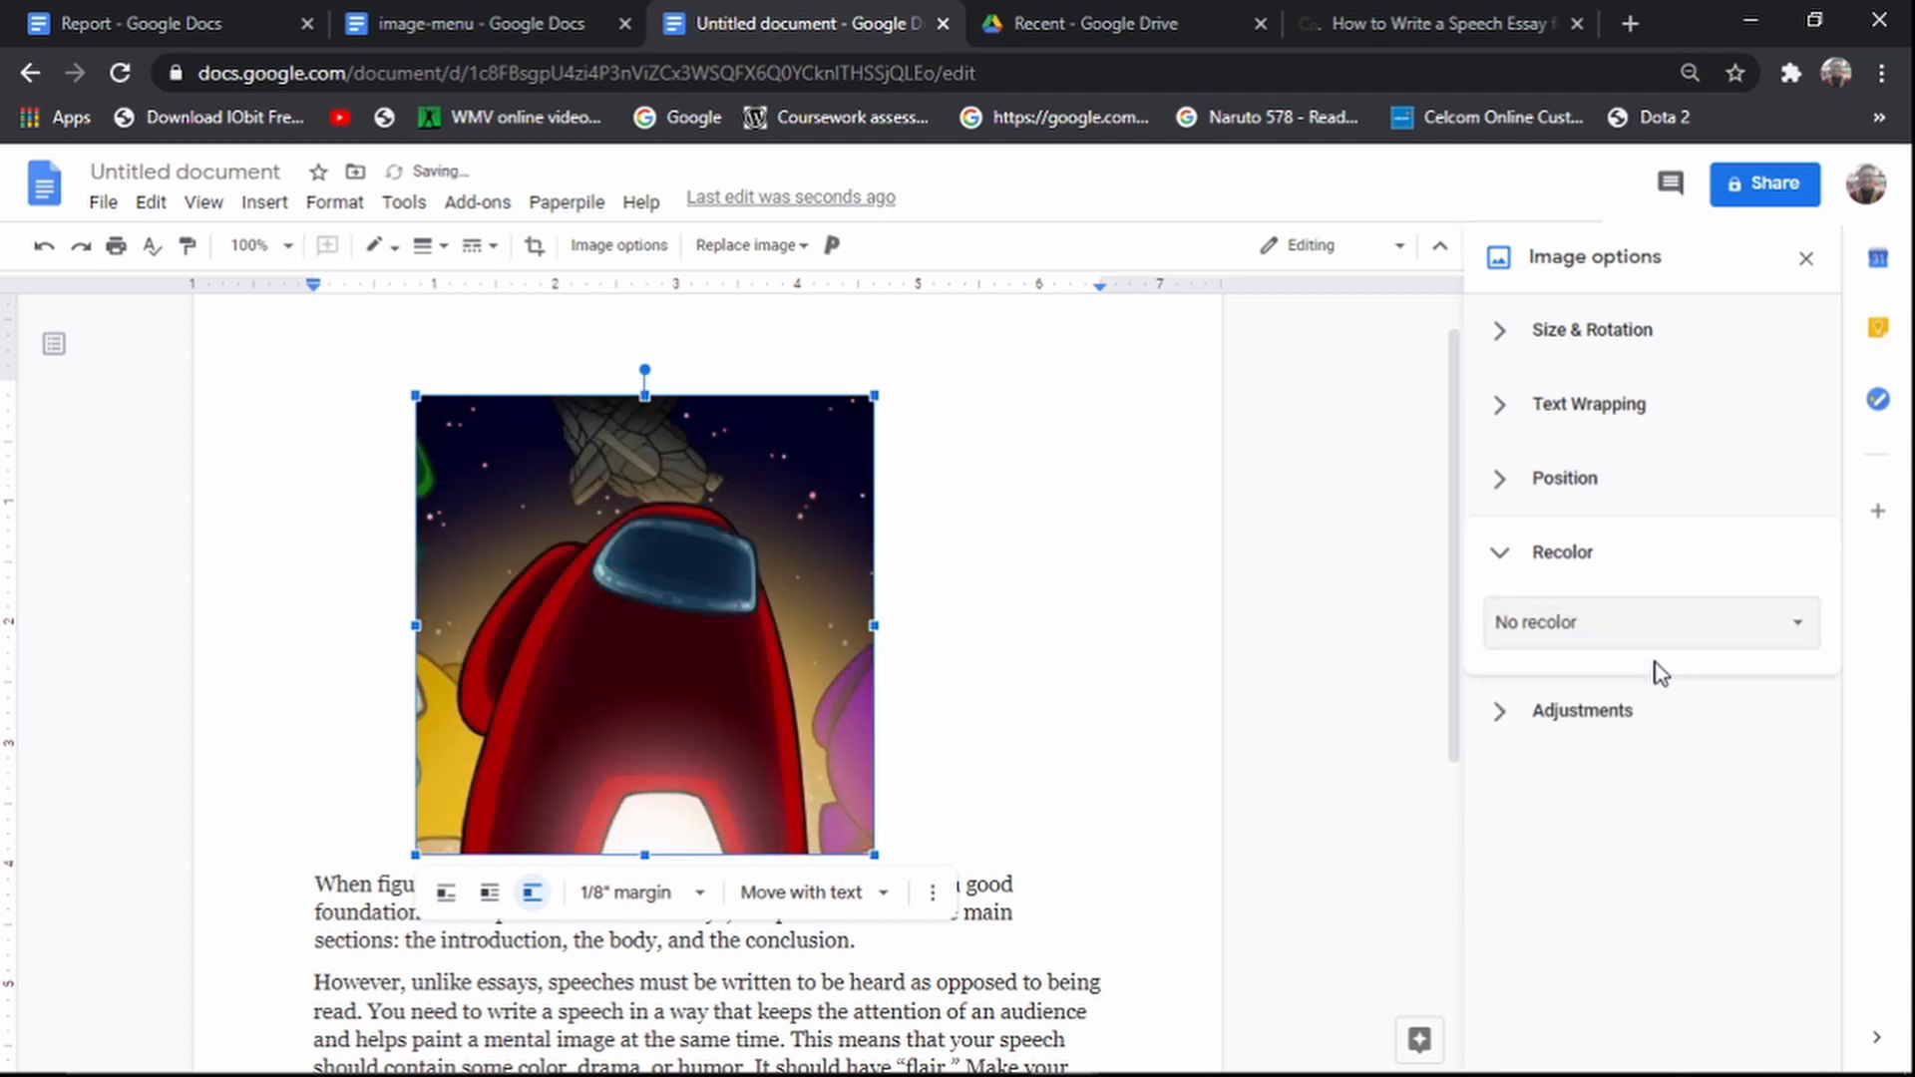
click(1594, 720)
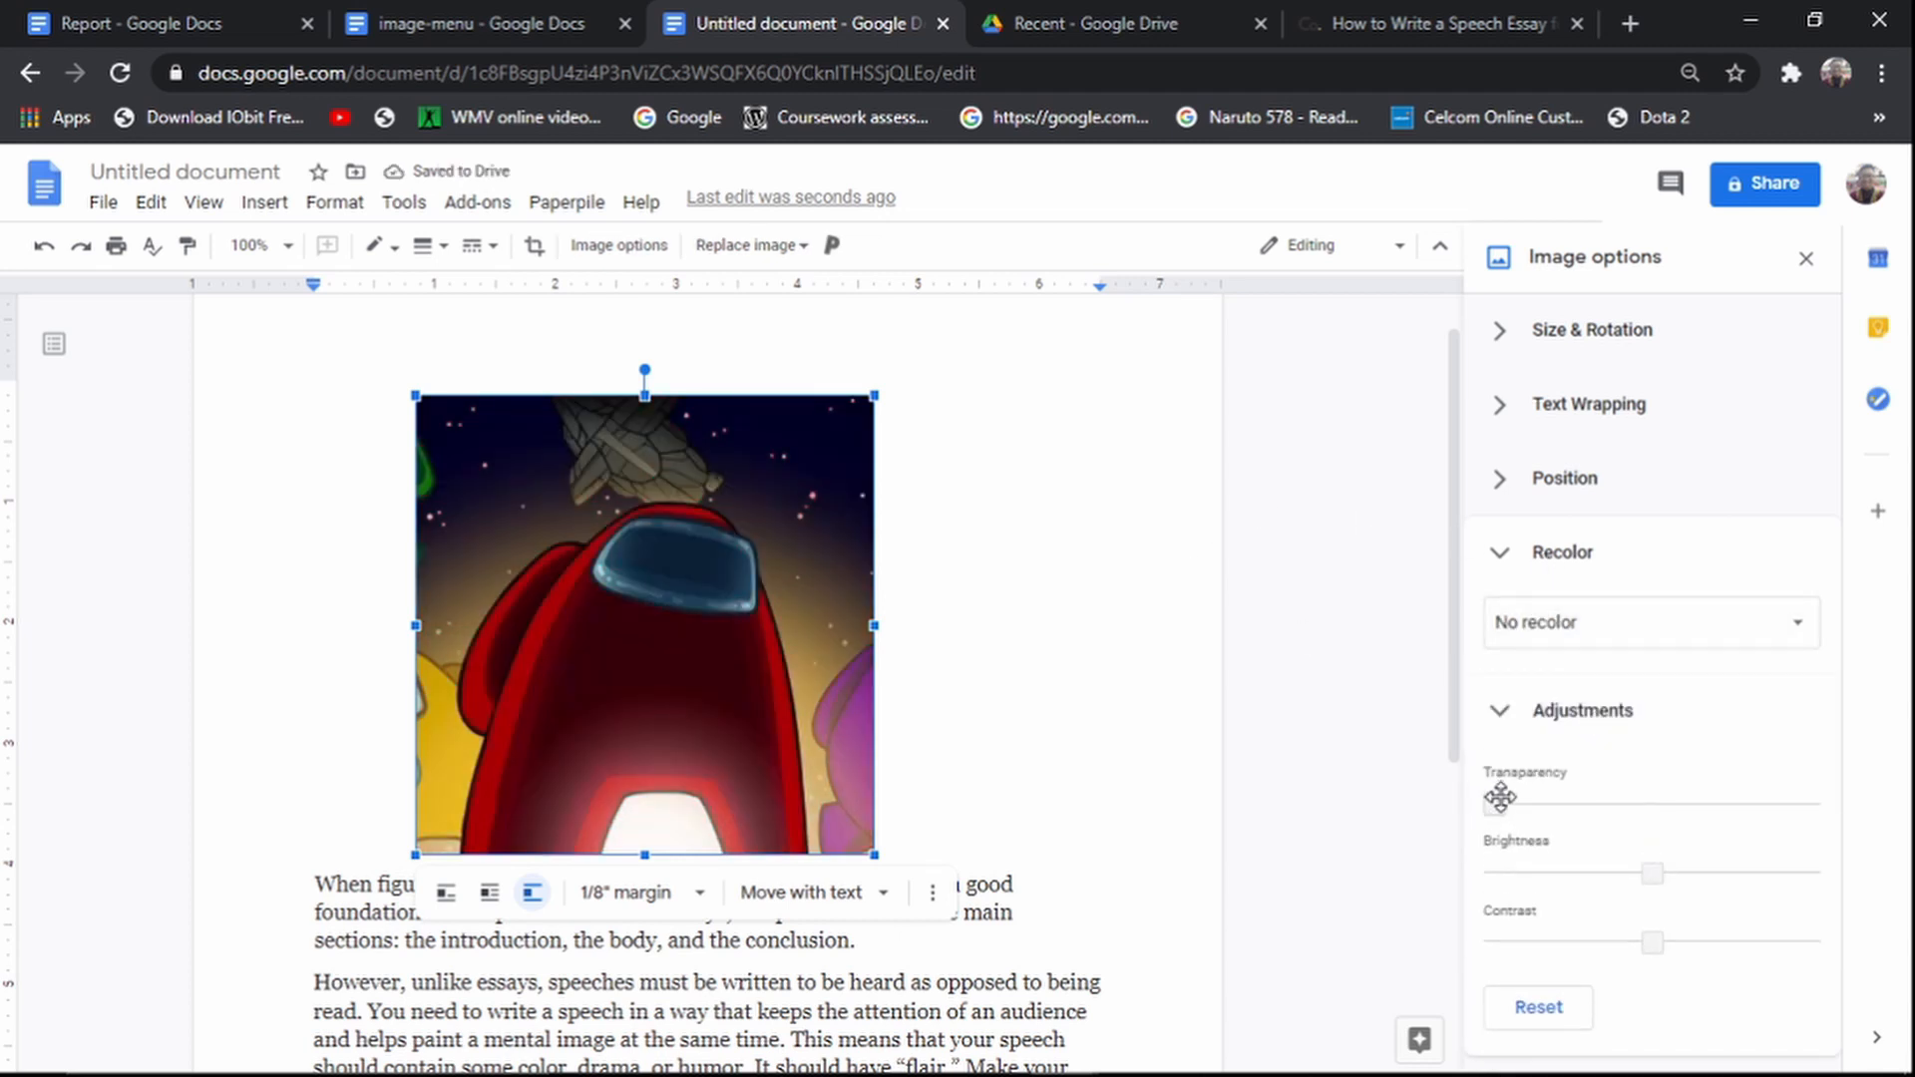
Step: Try a higher transparency on the crewmate image, reset its adjustments and close the image options
drag(1500, 796, 1733, 805)
click(1535, 1008)
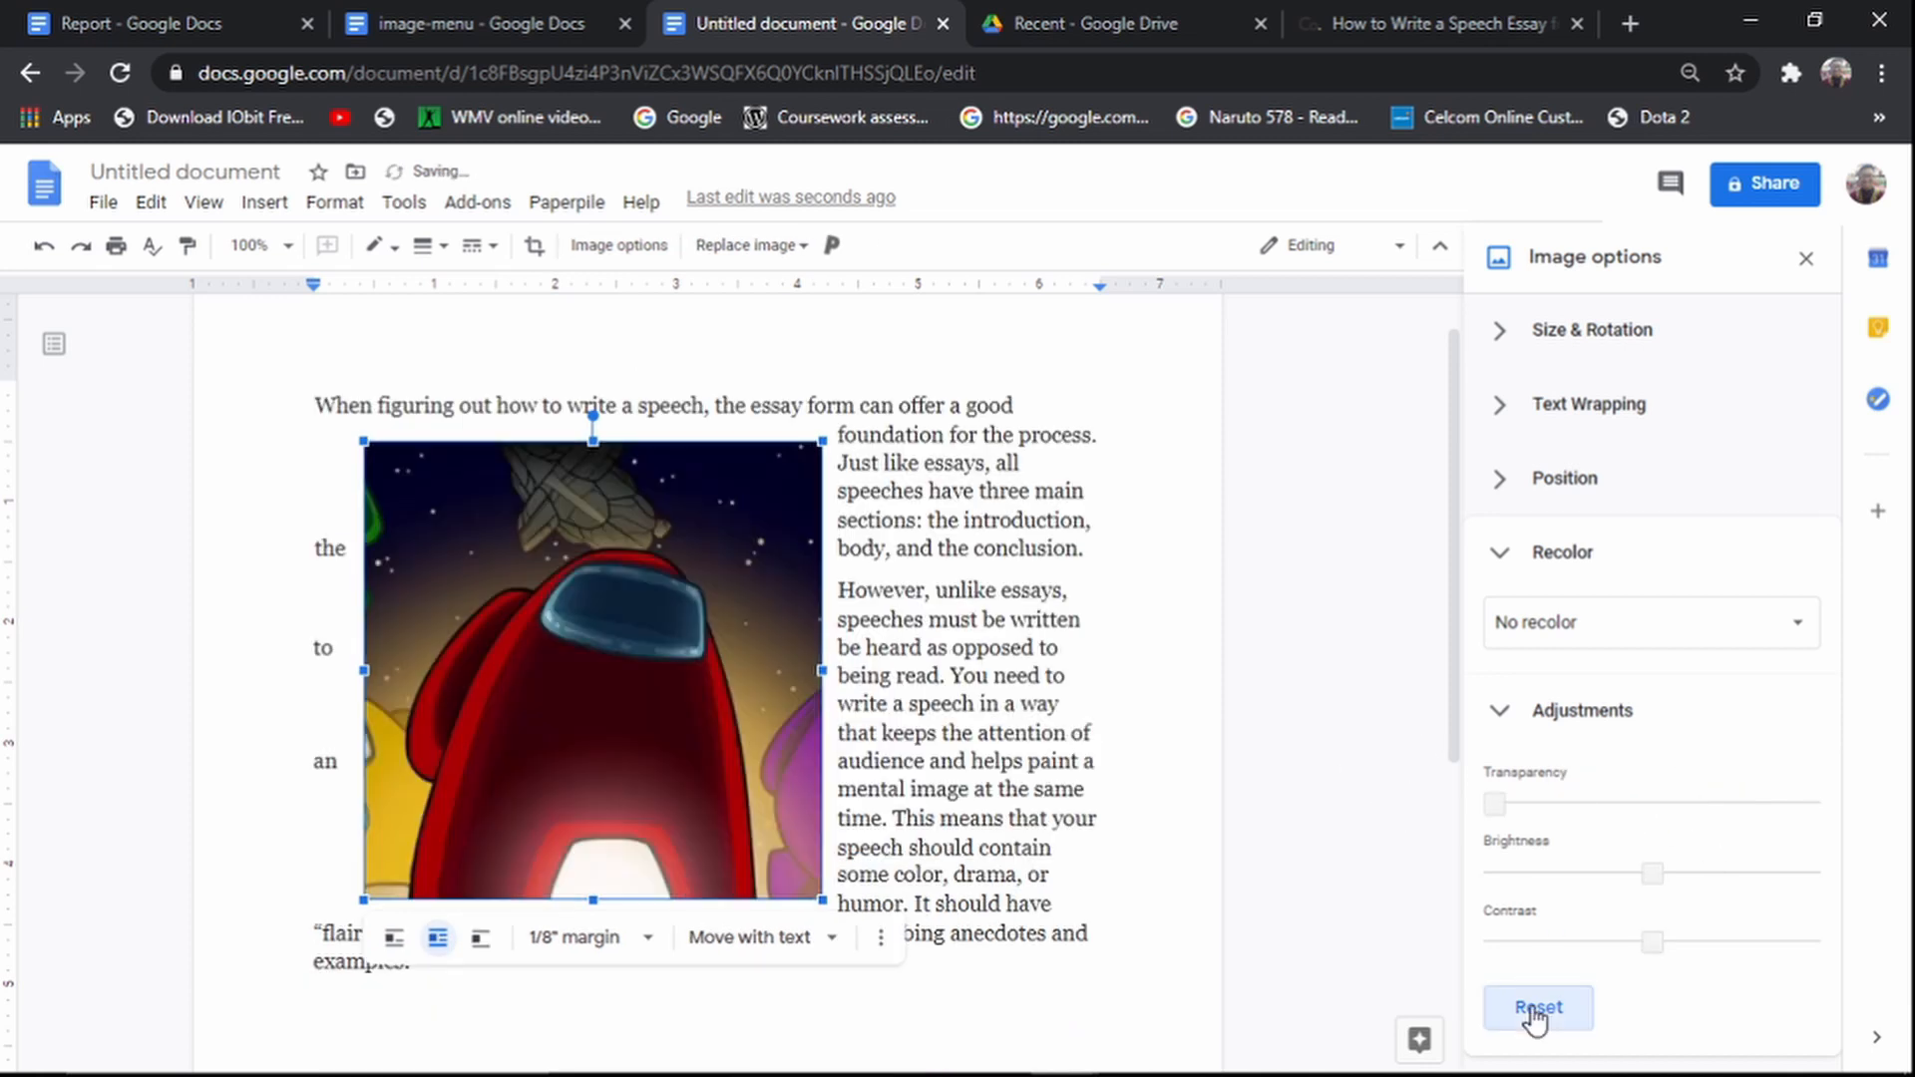
click(1805, 258)
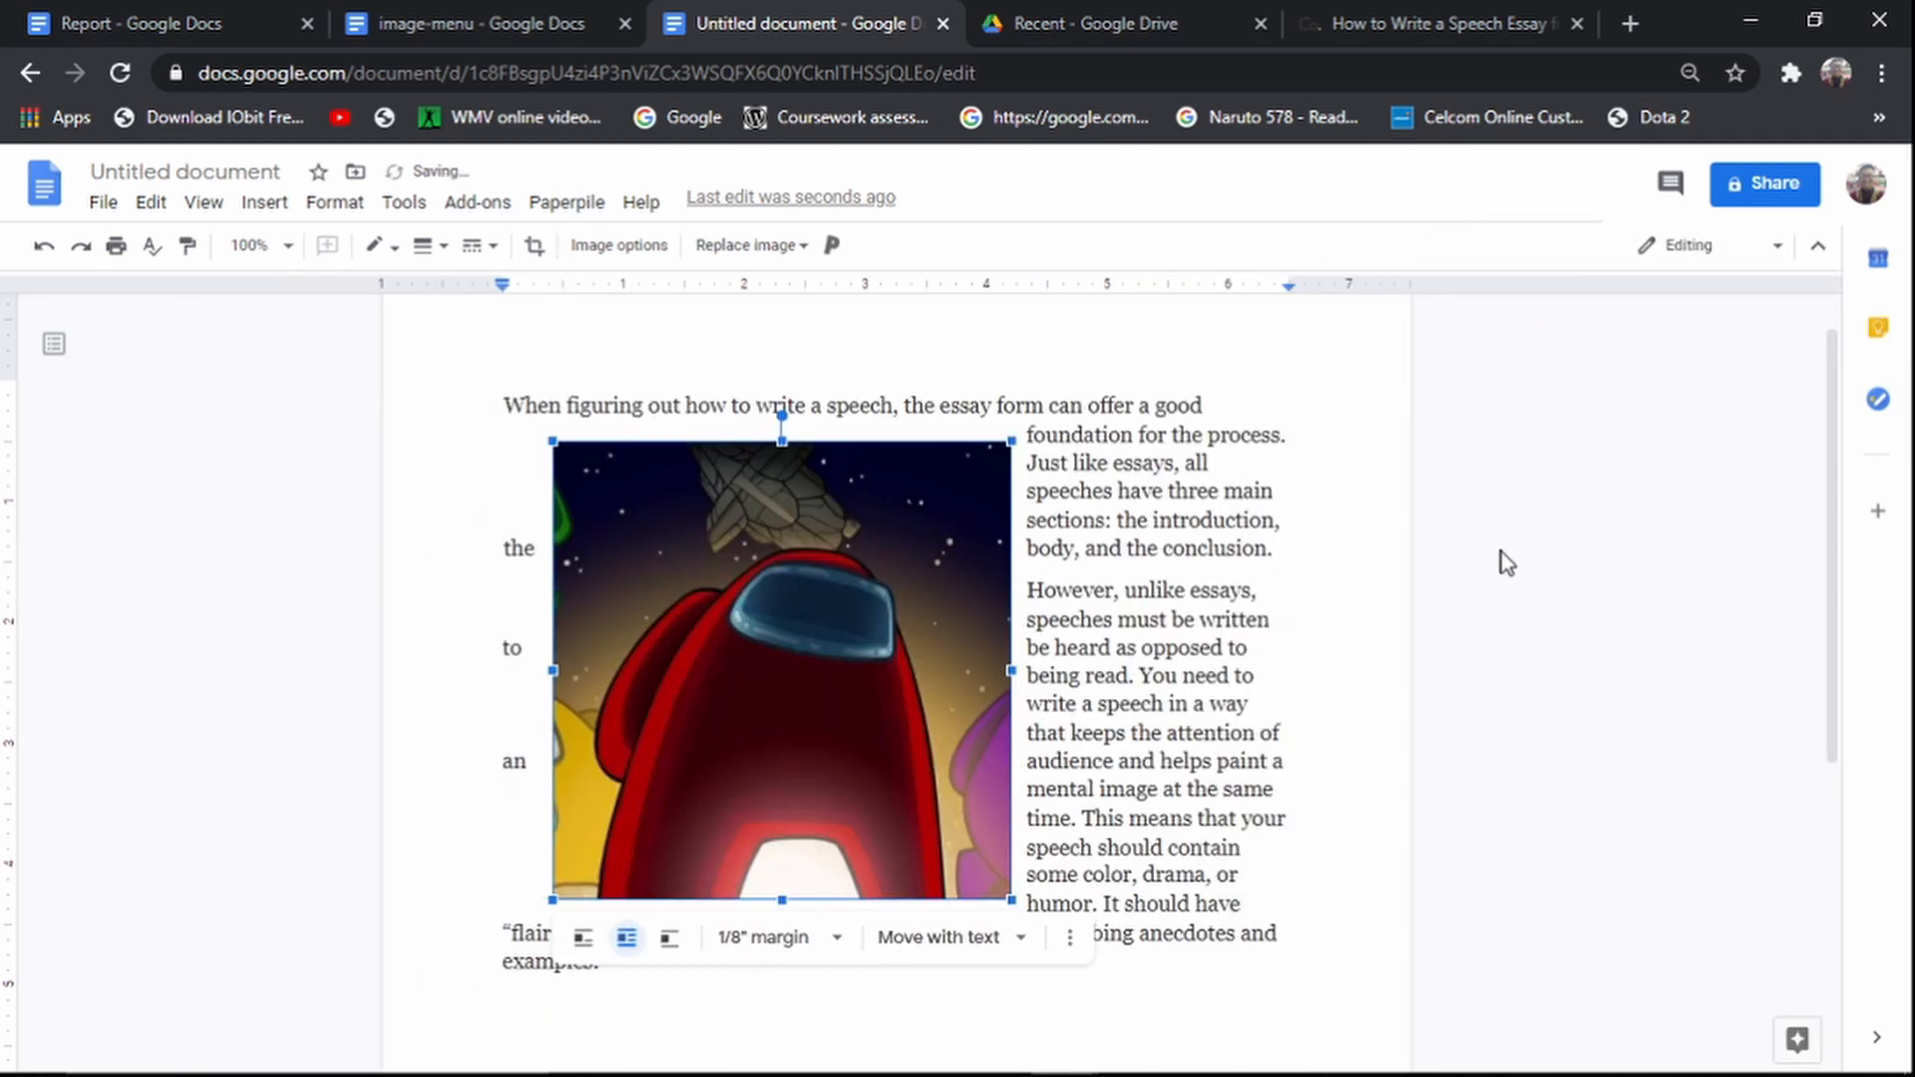
Step: Start a new drawing on the empty line below the last paragraph
click(1577, 891)
scroll(1577, 889, down, 3)
click(1322, 520)
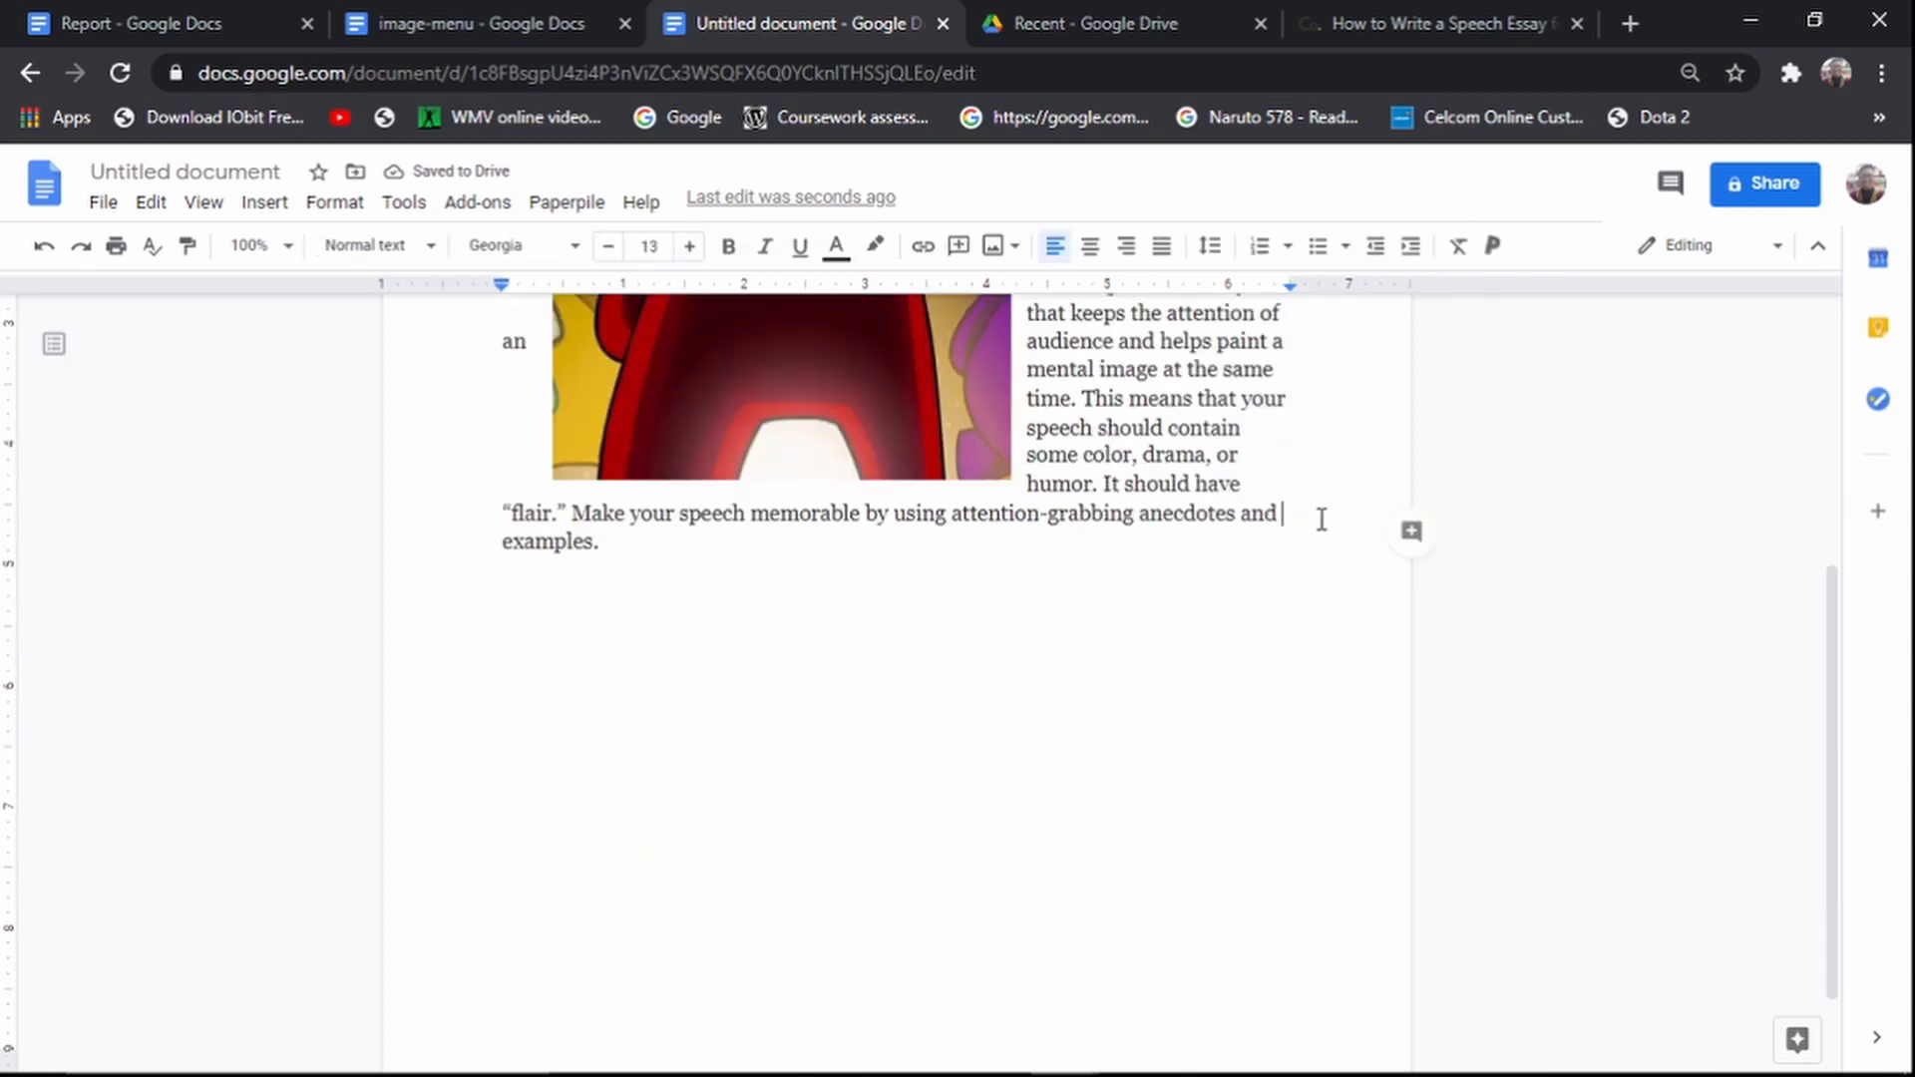
click(859, 581)
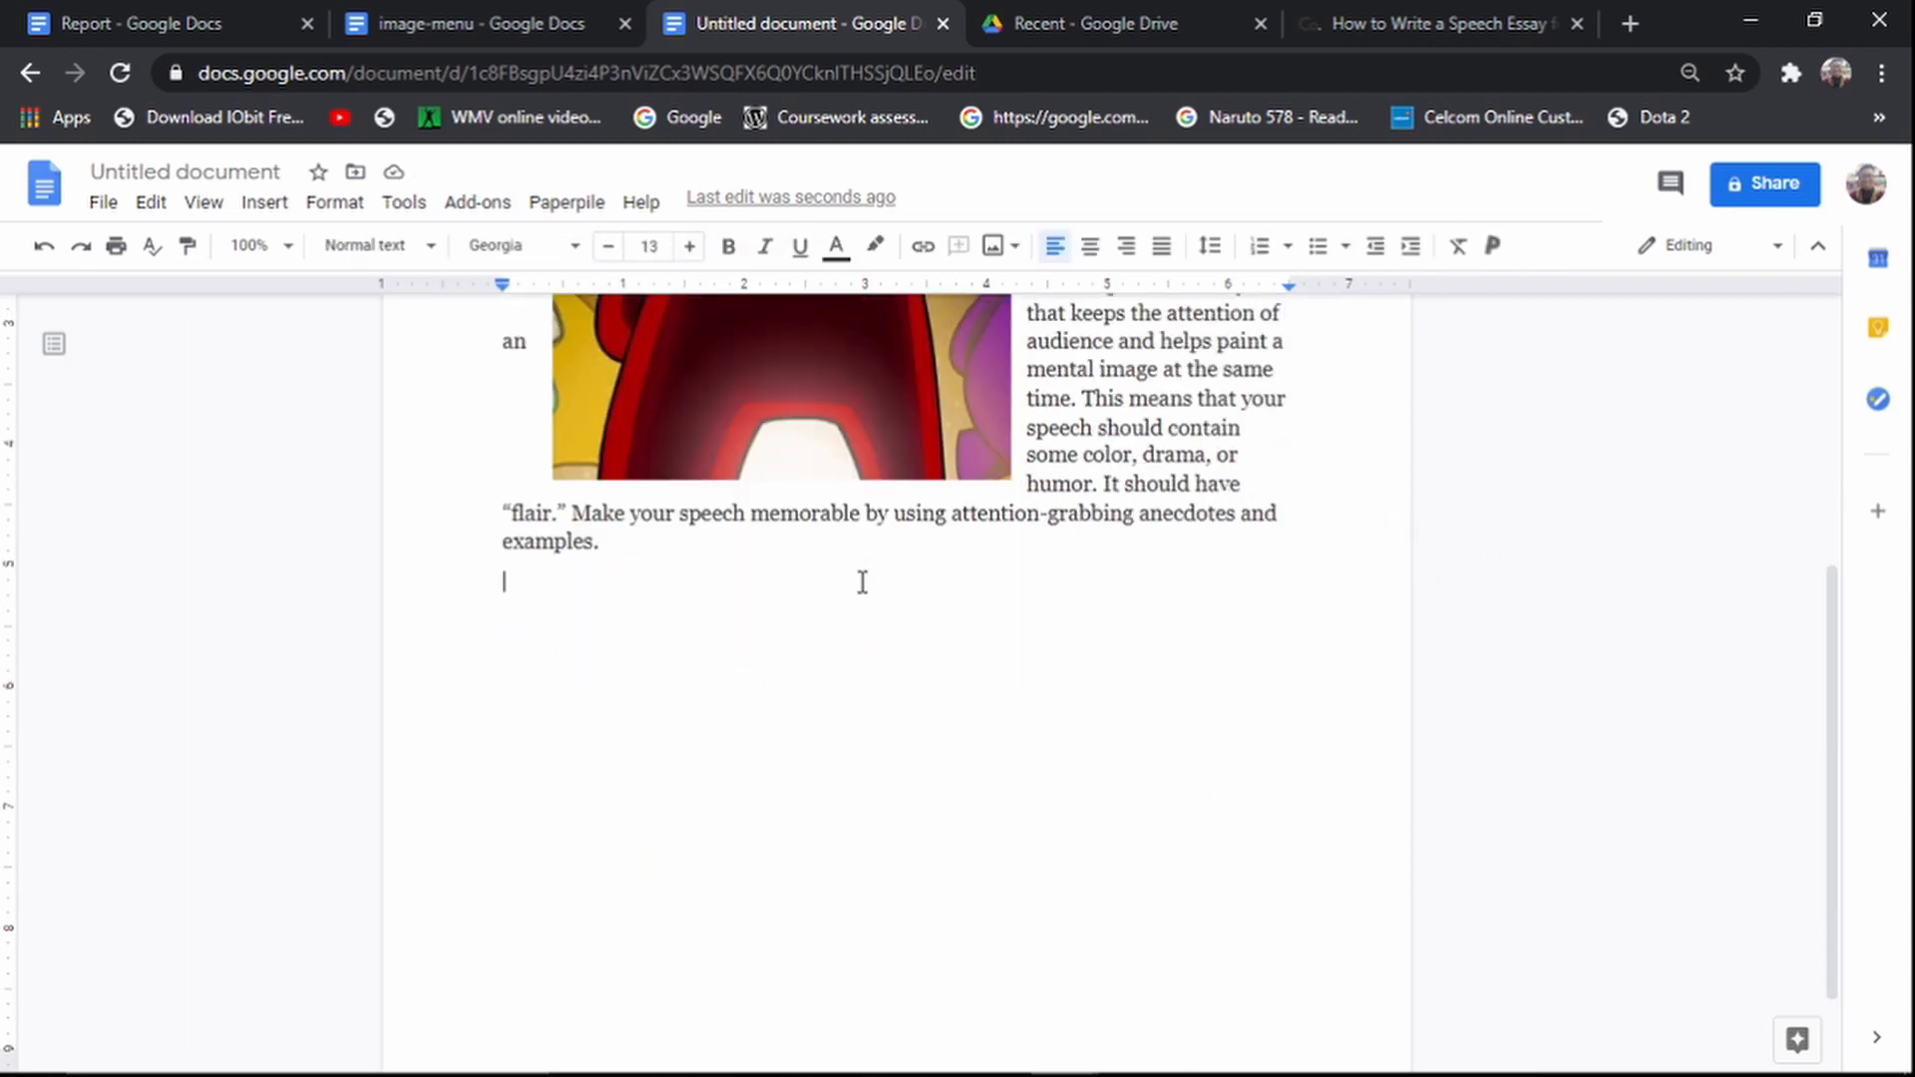
click(242, 212)
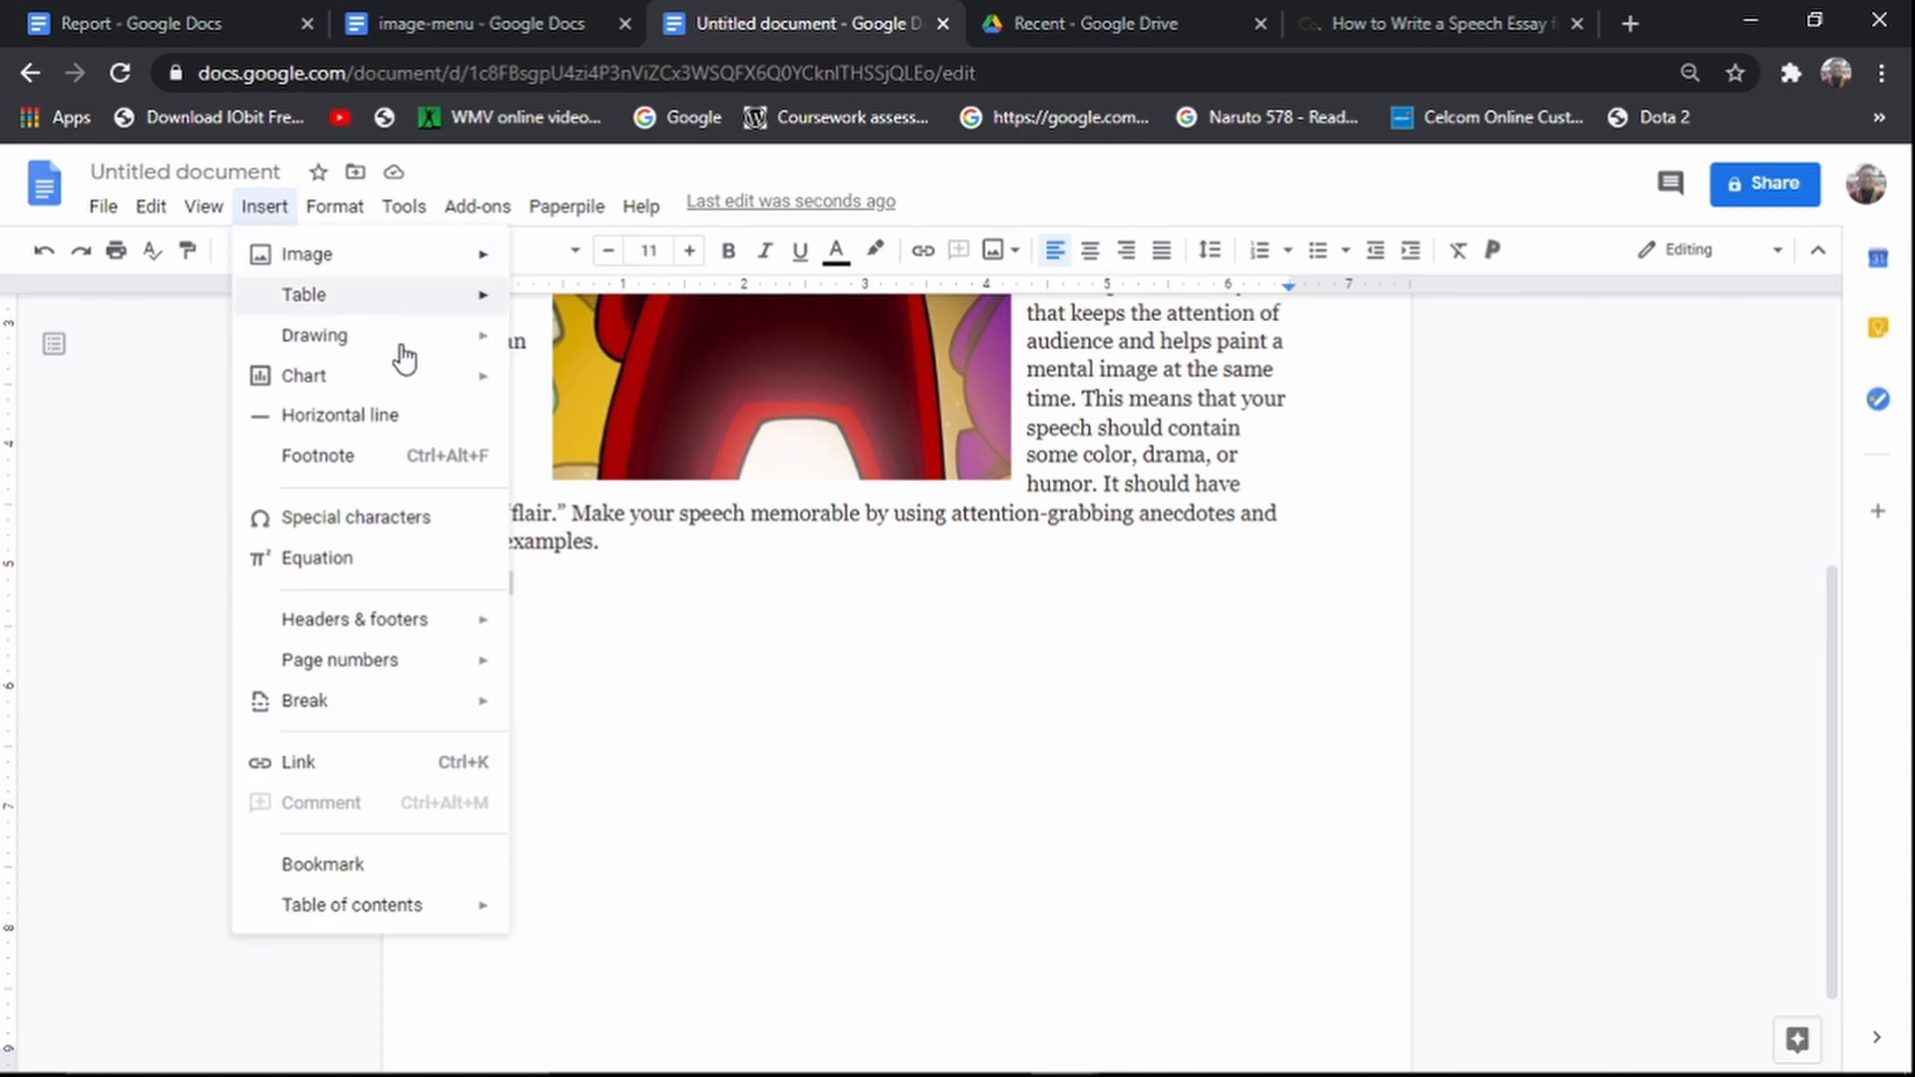
mouse_move(372, 339)
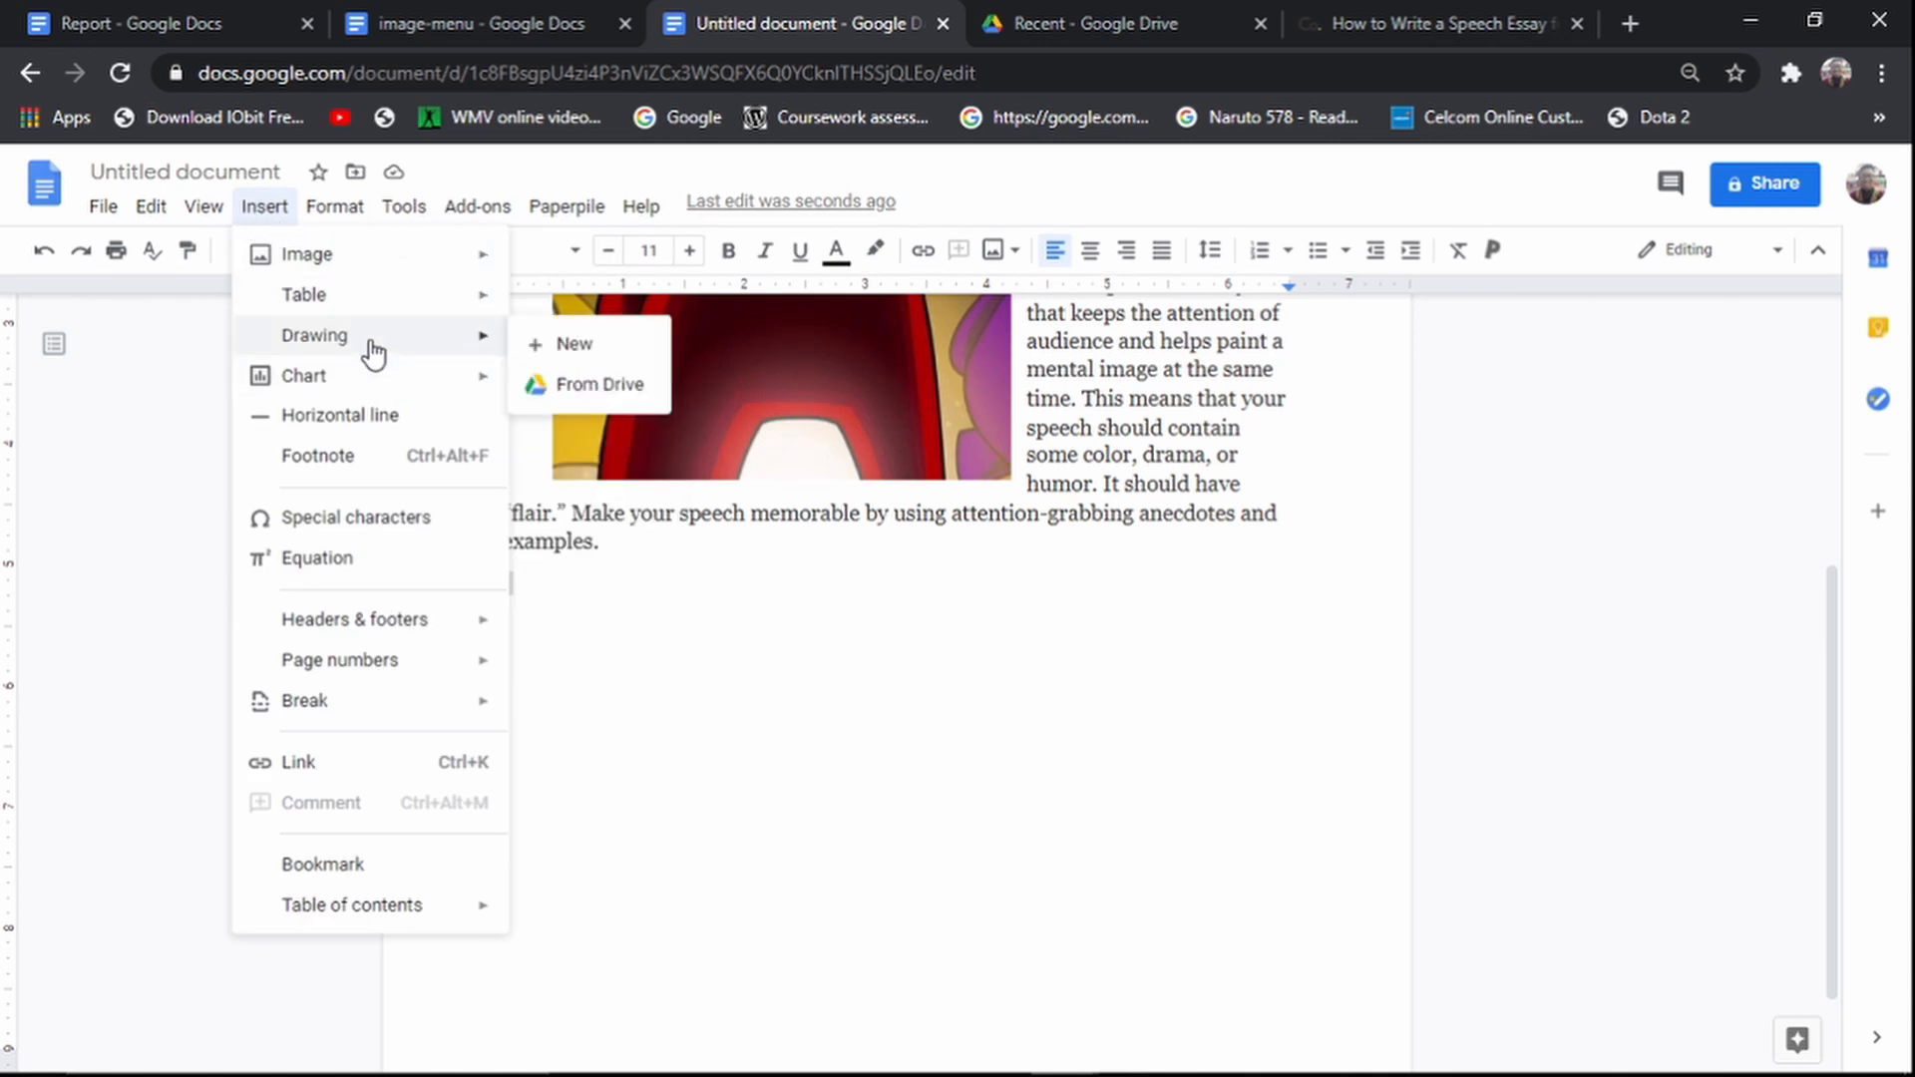
click(537, 349)
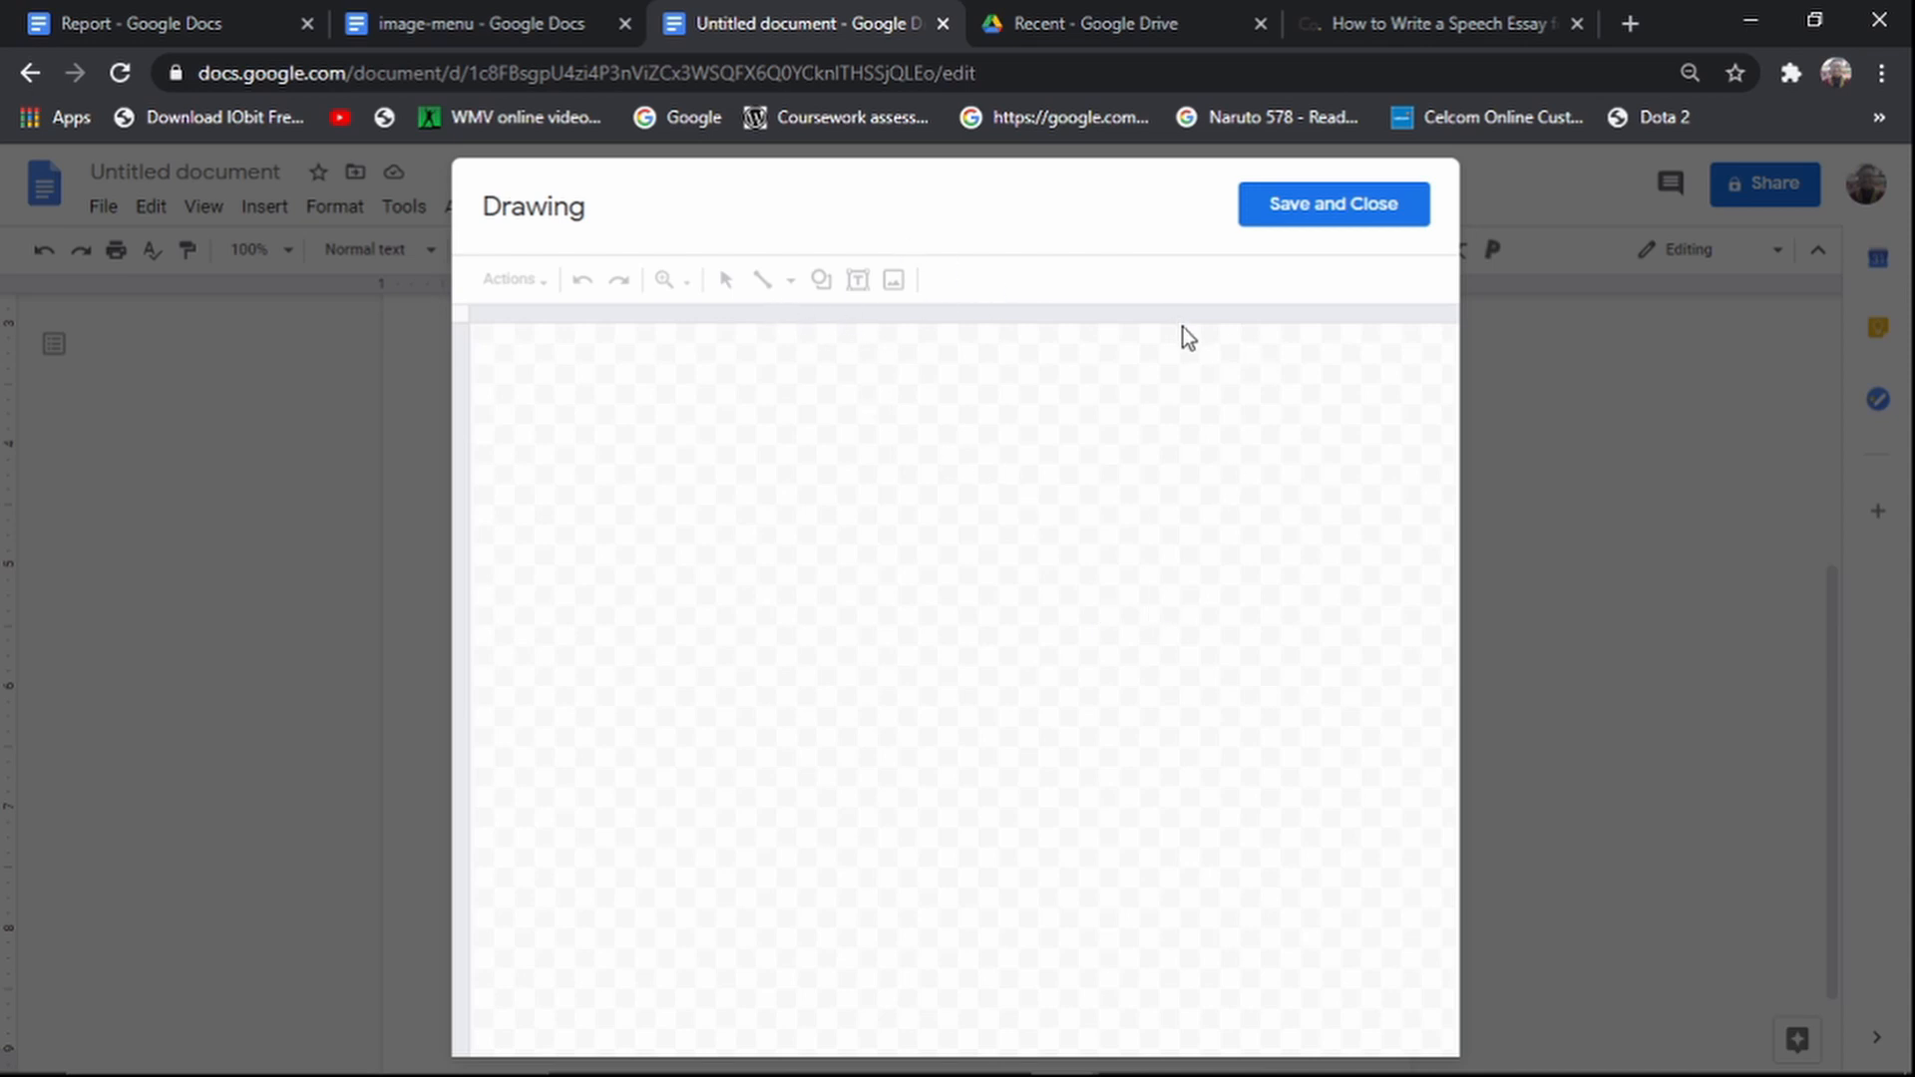
click(839, 291)
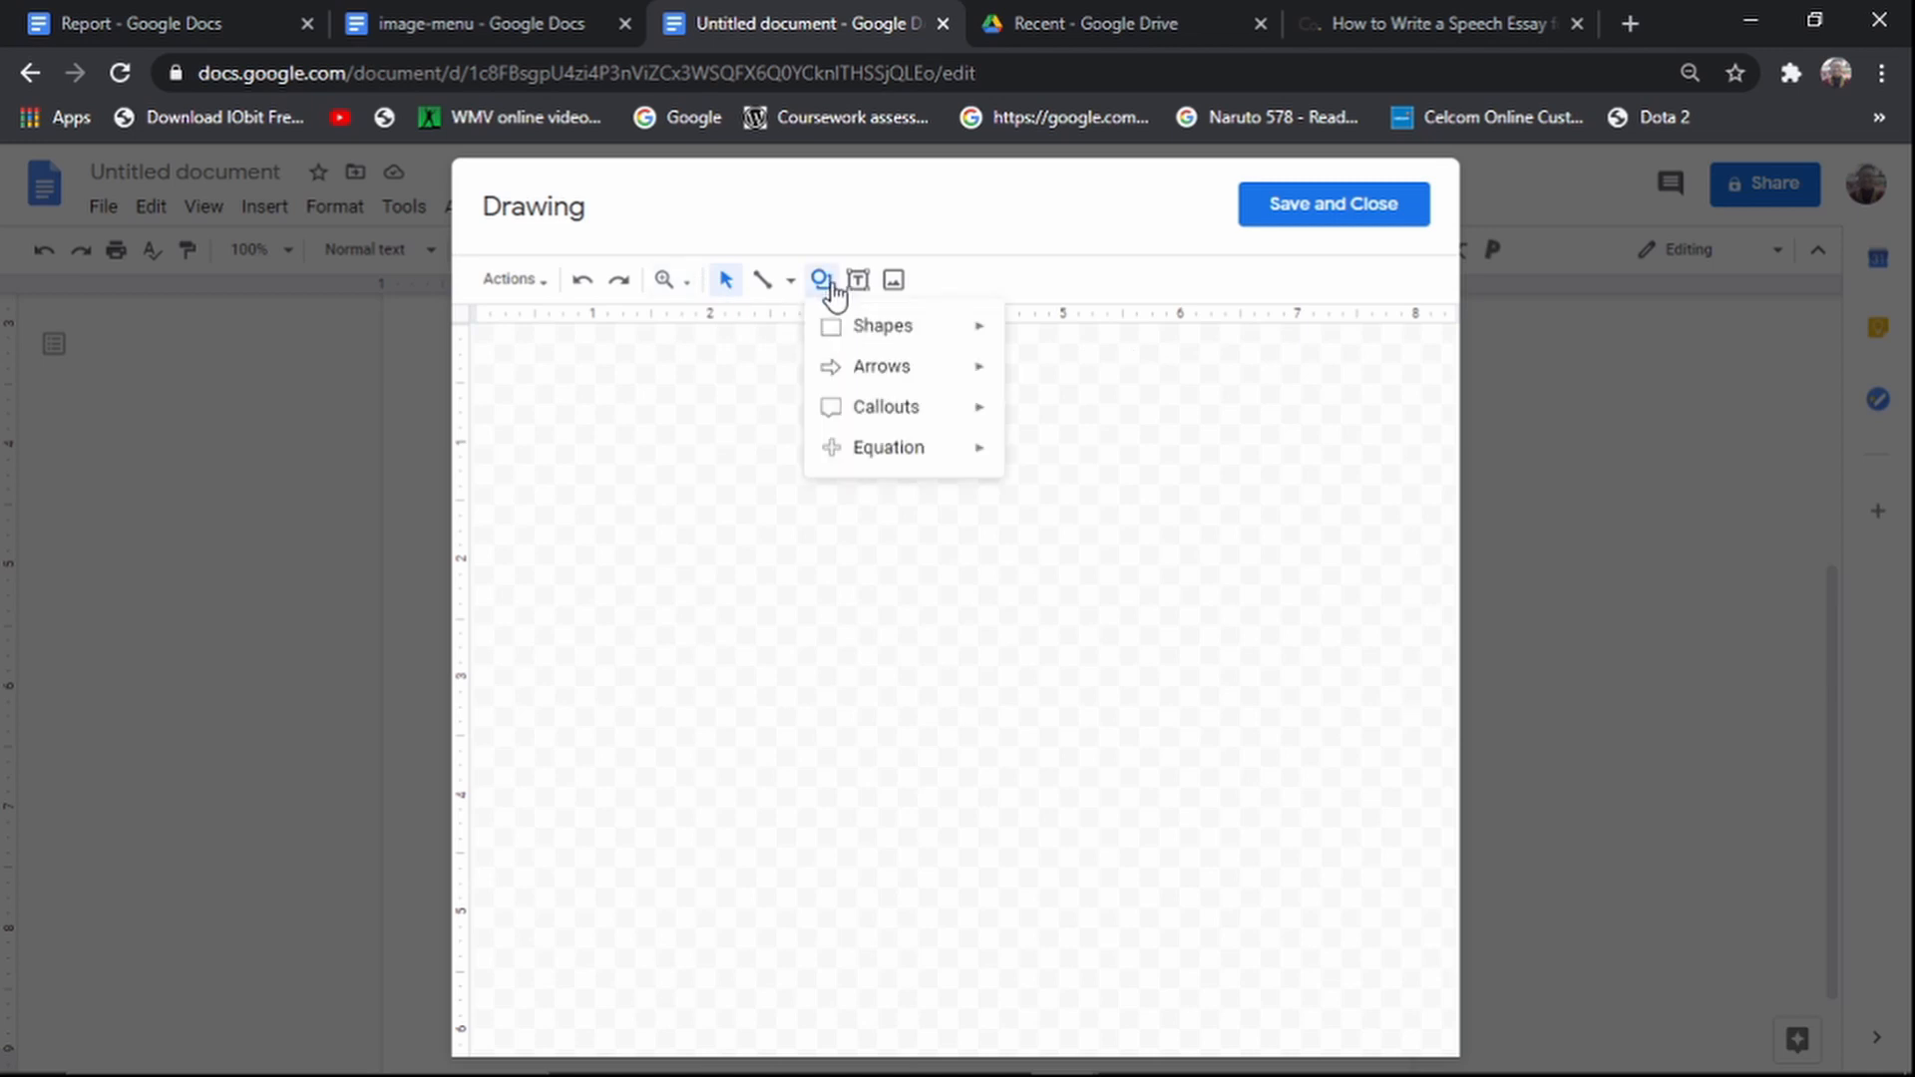
click(766, 289)
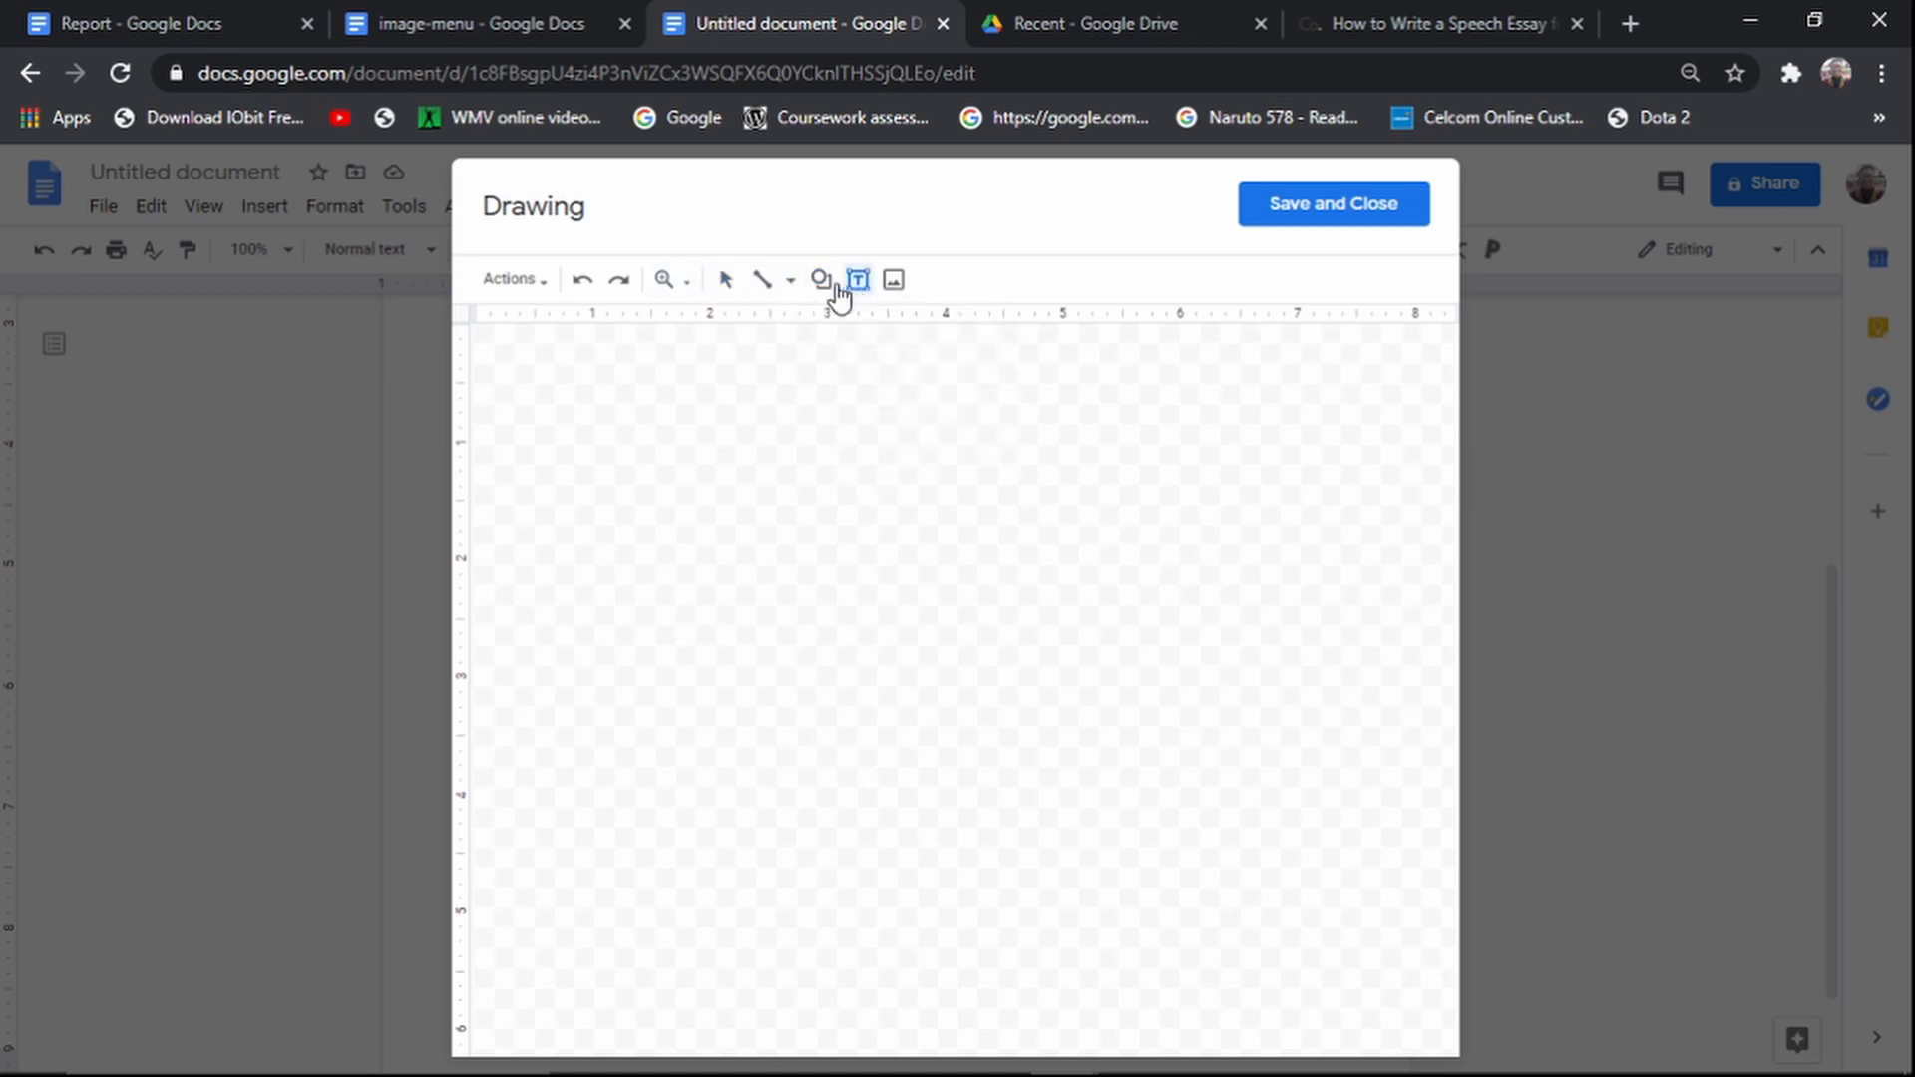
click(822, 283)
Step: Search the web for "among us" images and insert the standing red crewmate with no background into the drawing
click(894, 289)
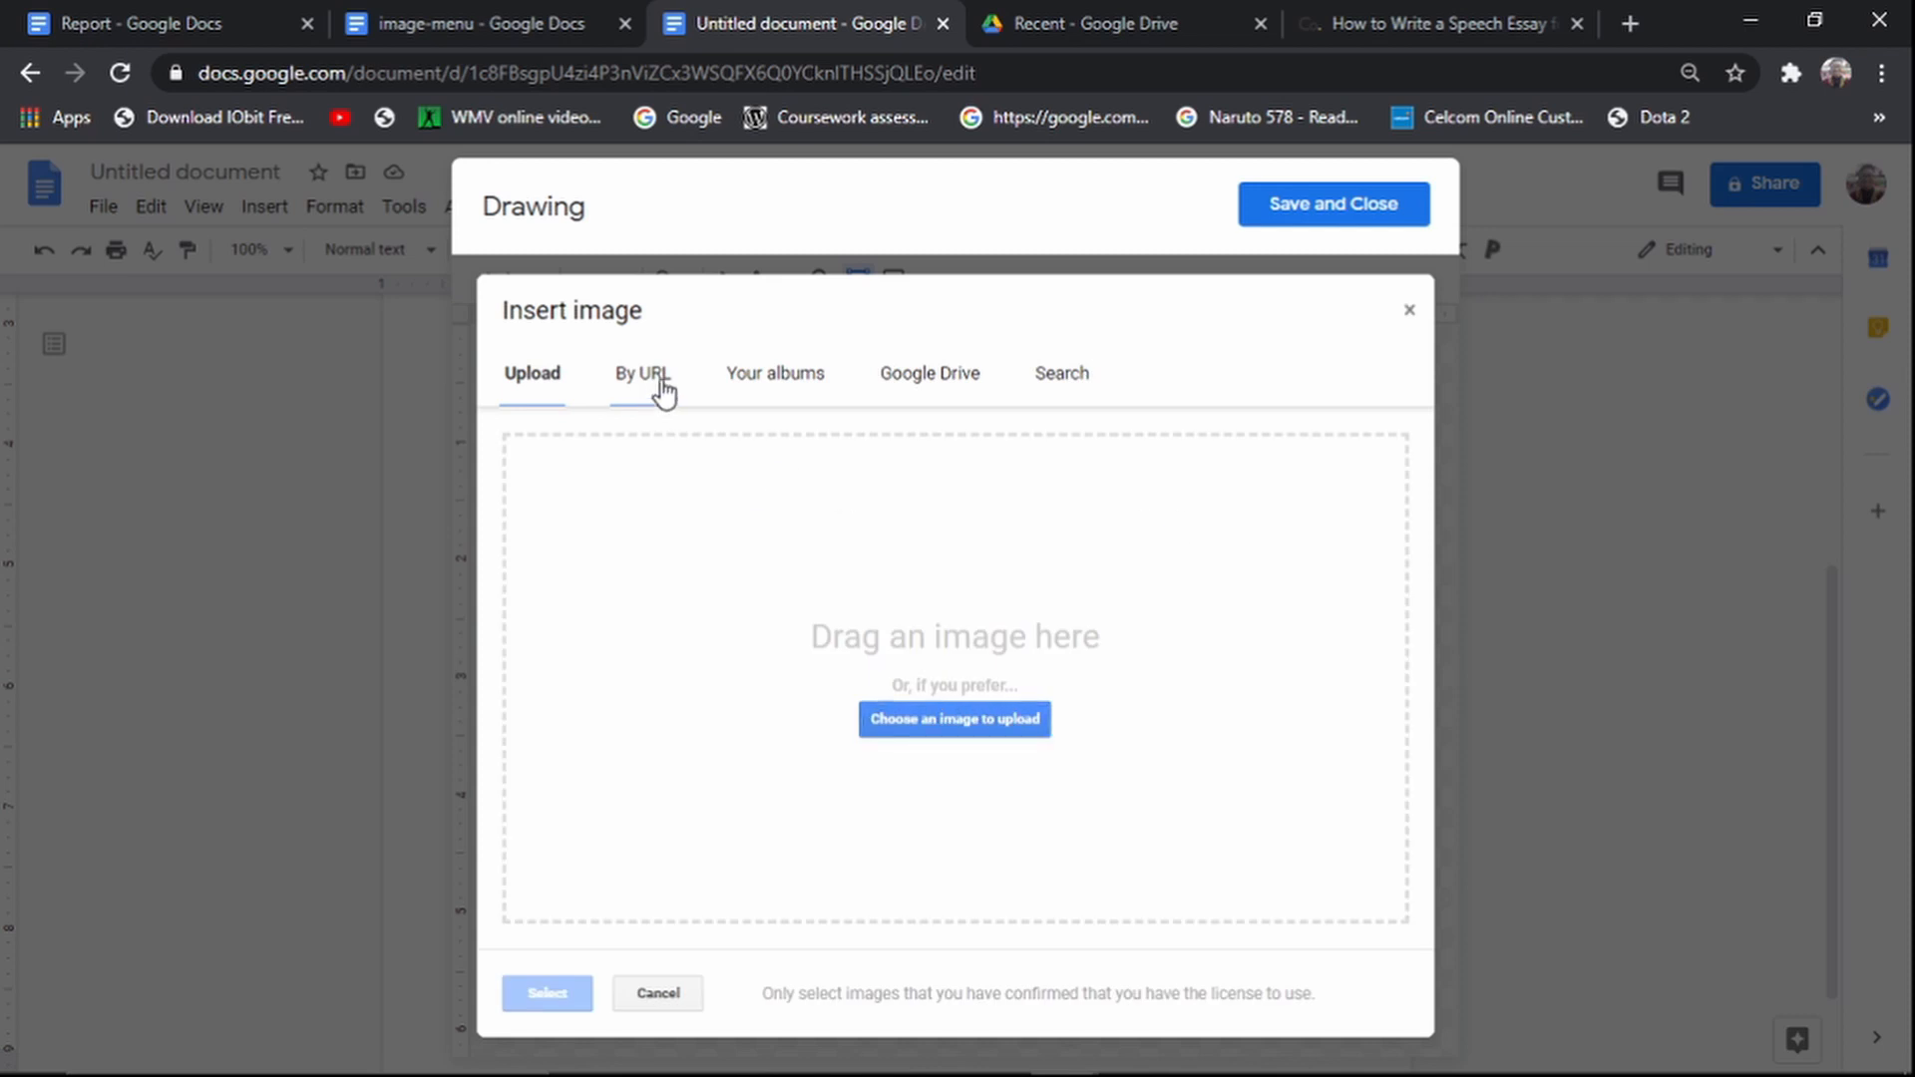
click(1042, 394)
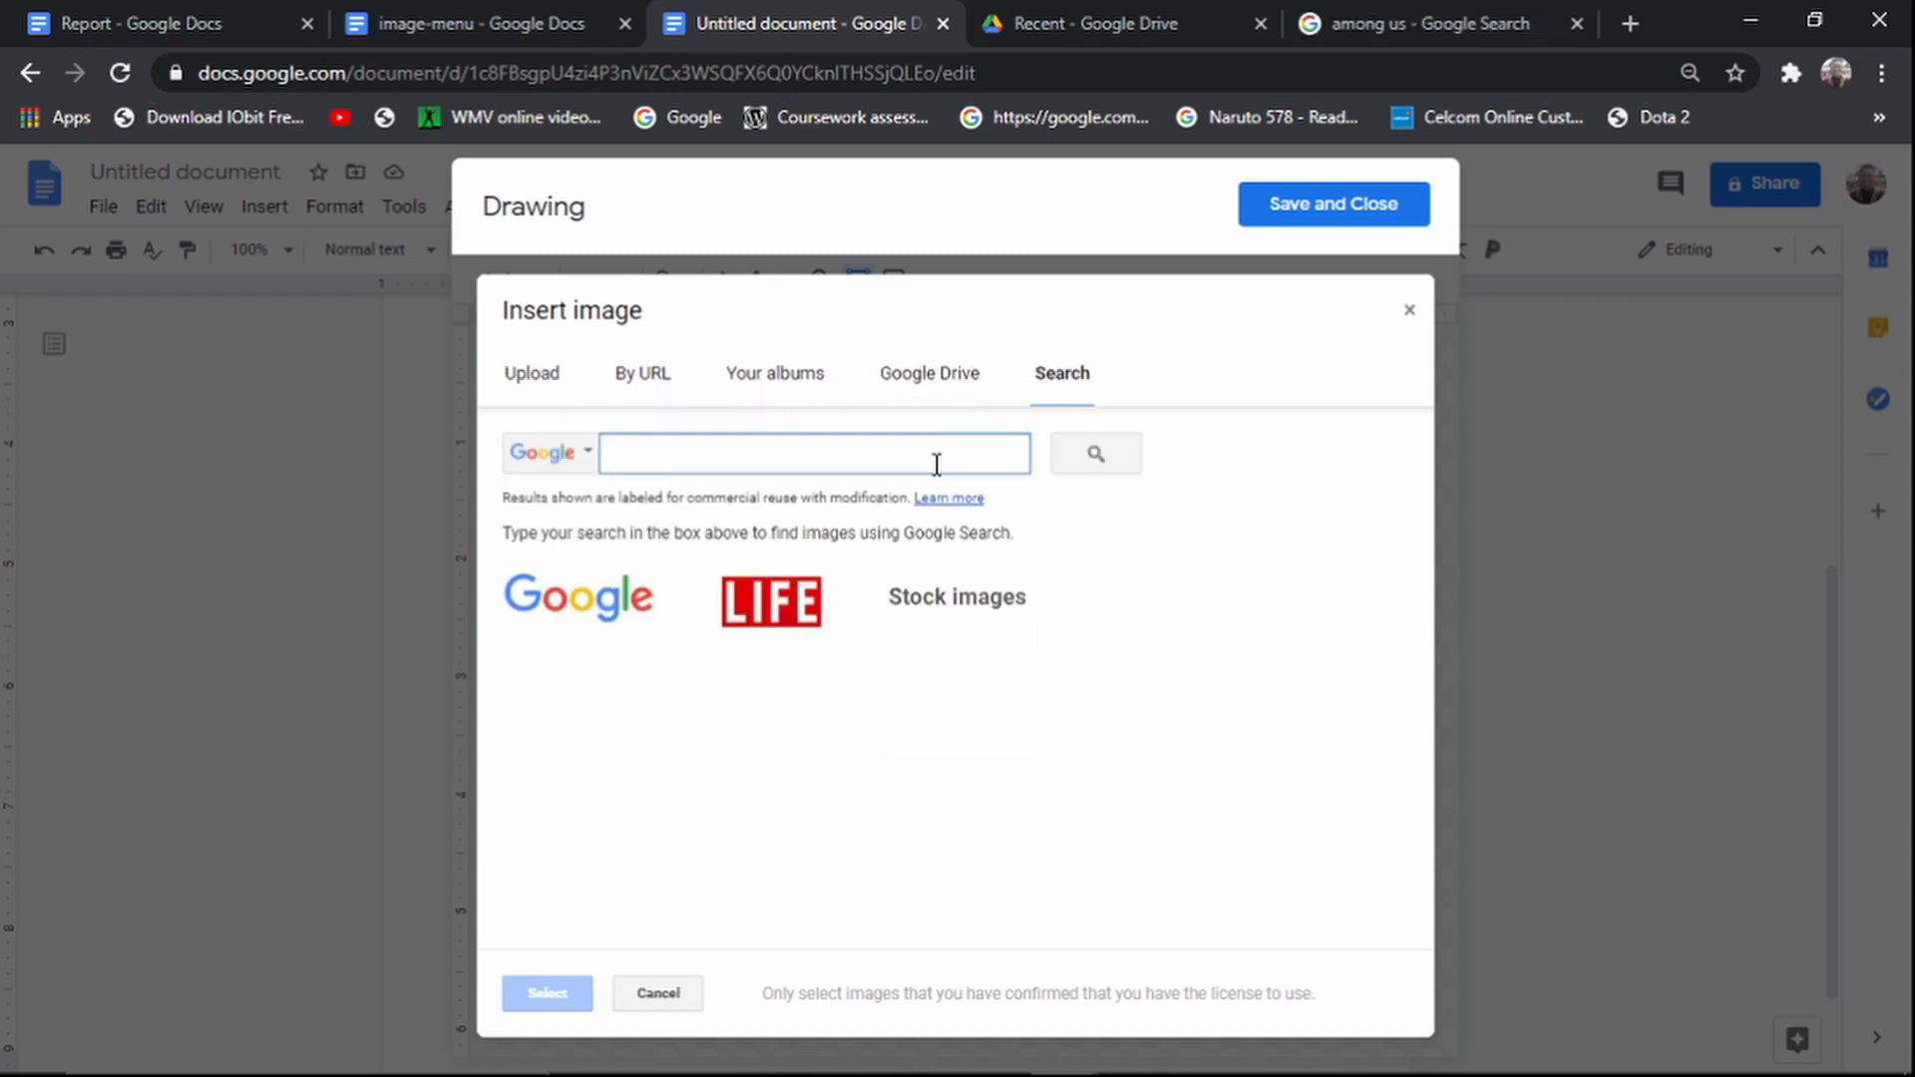
text(a)
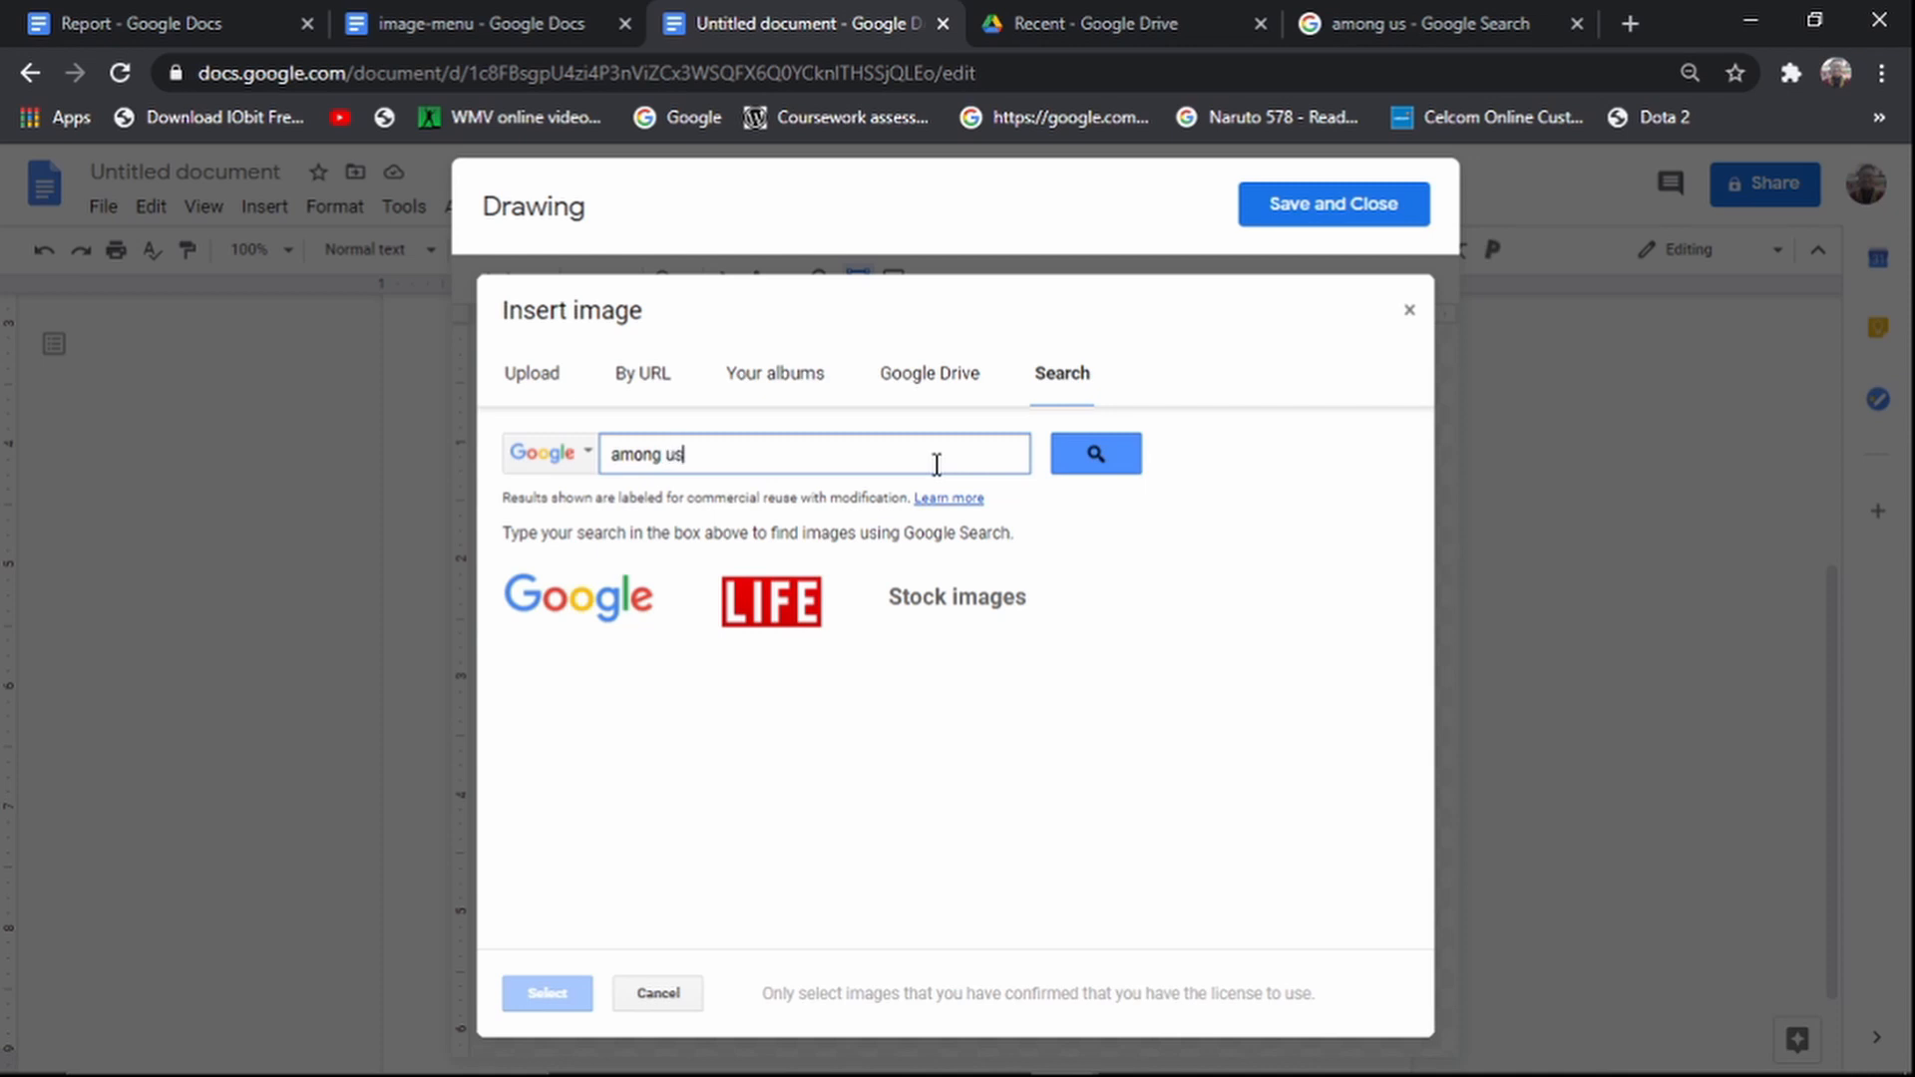
text(mong us)
click(1101, 441)
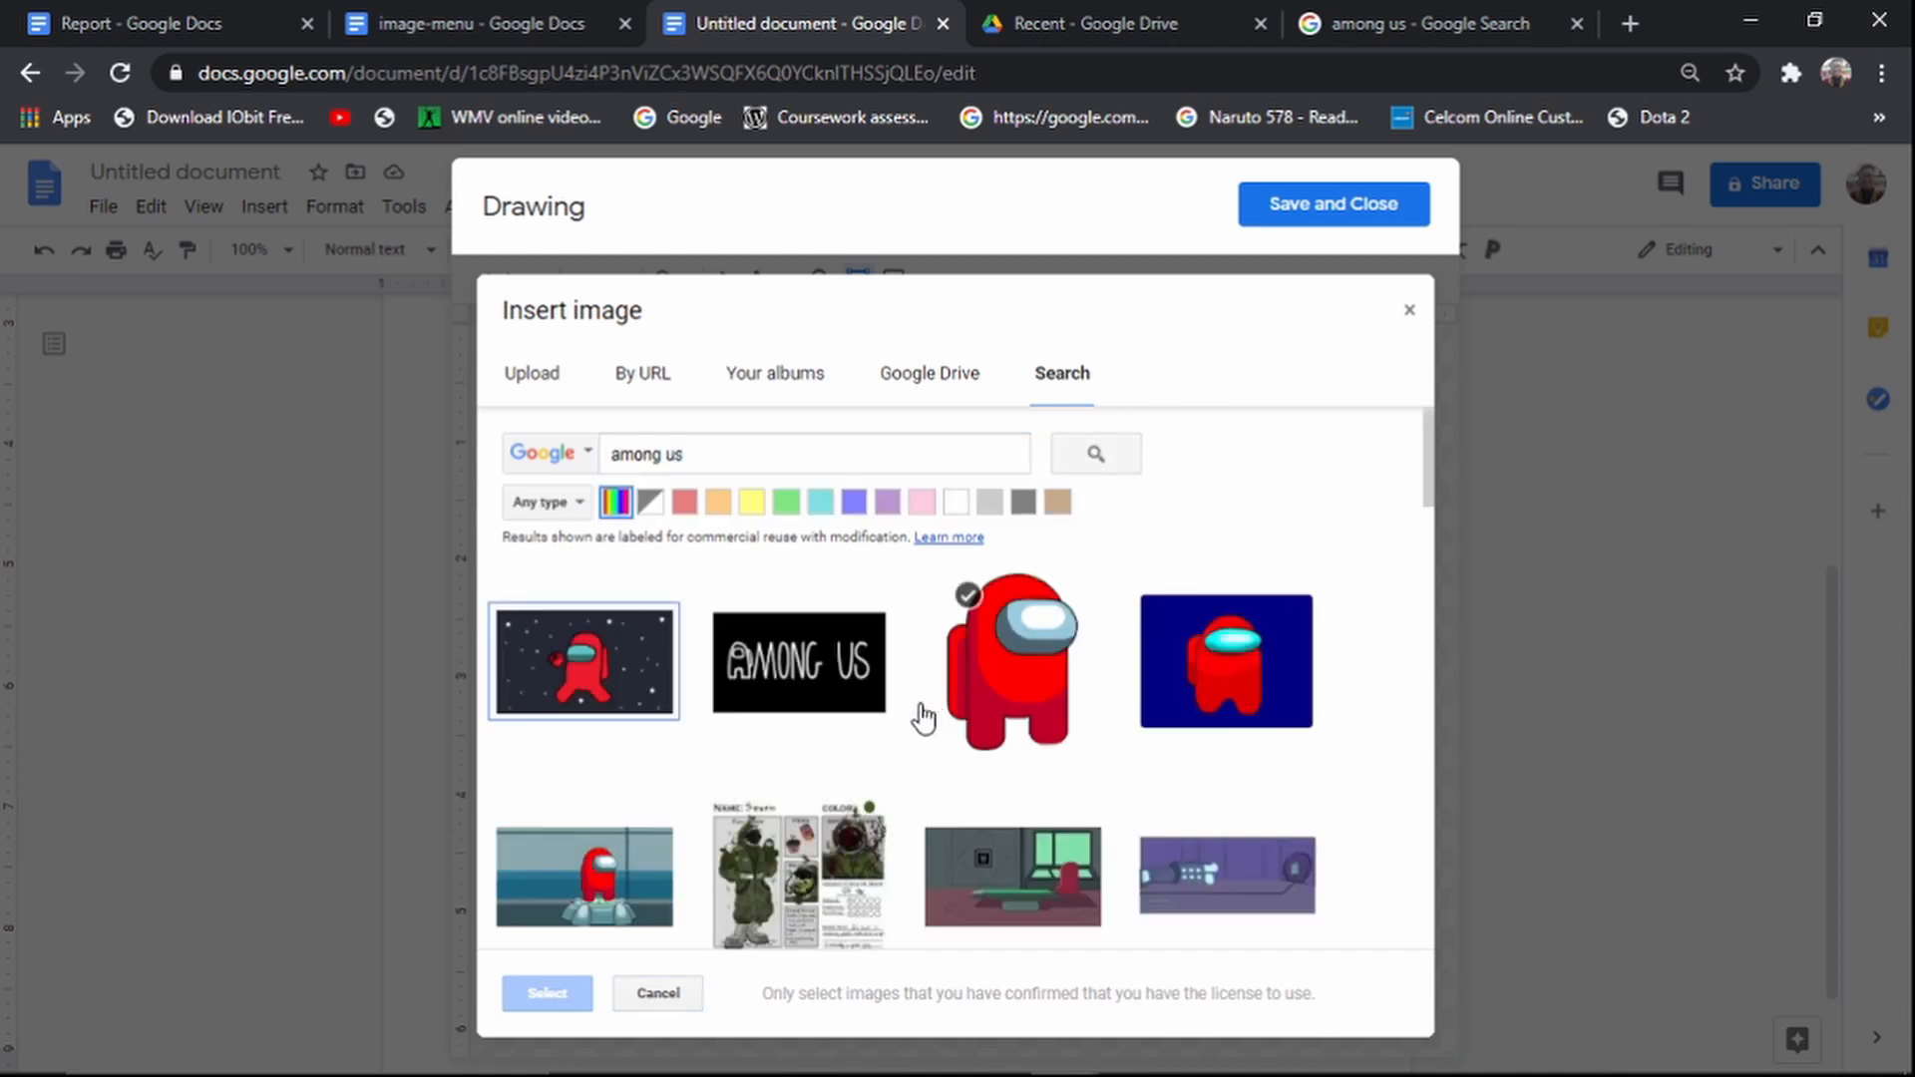
click(993, 688)
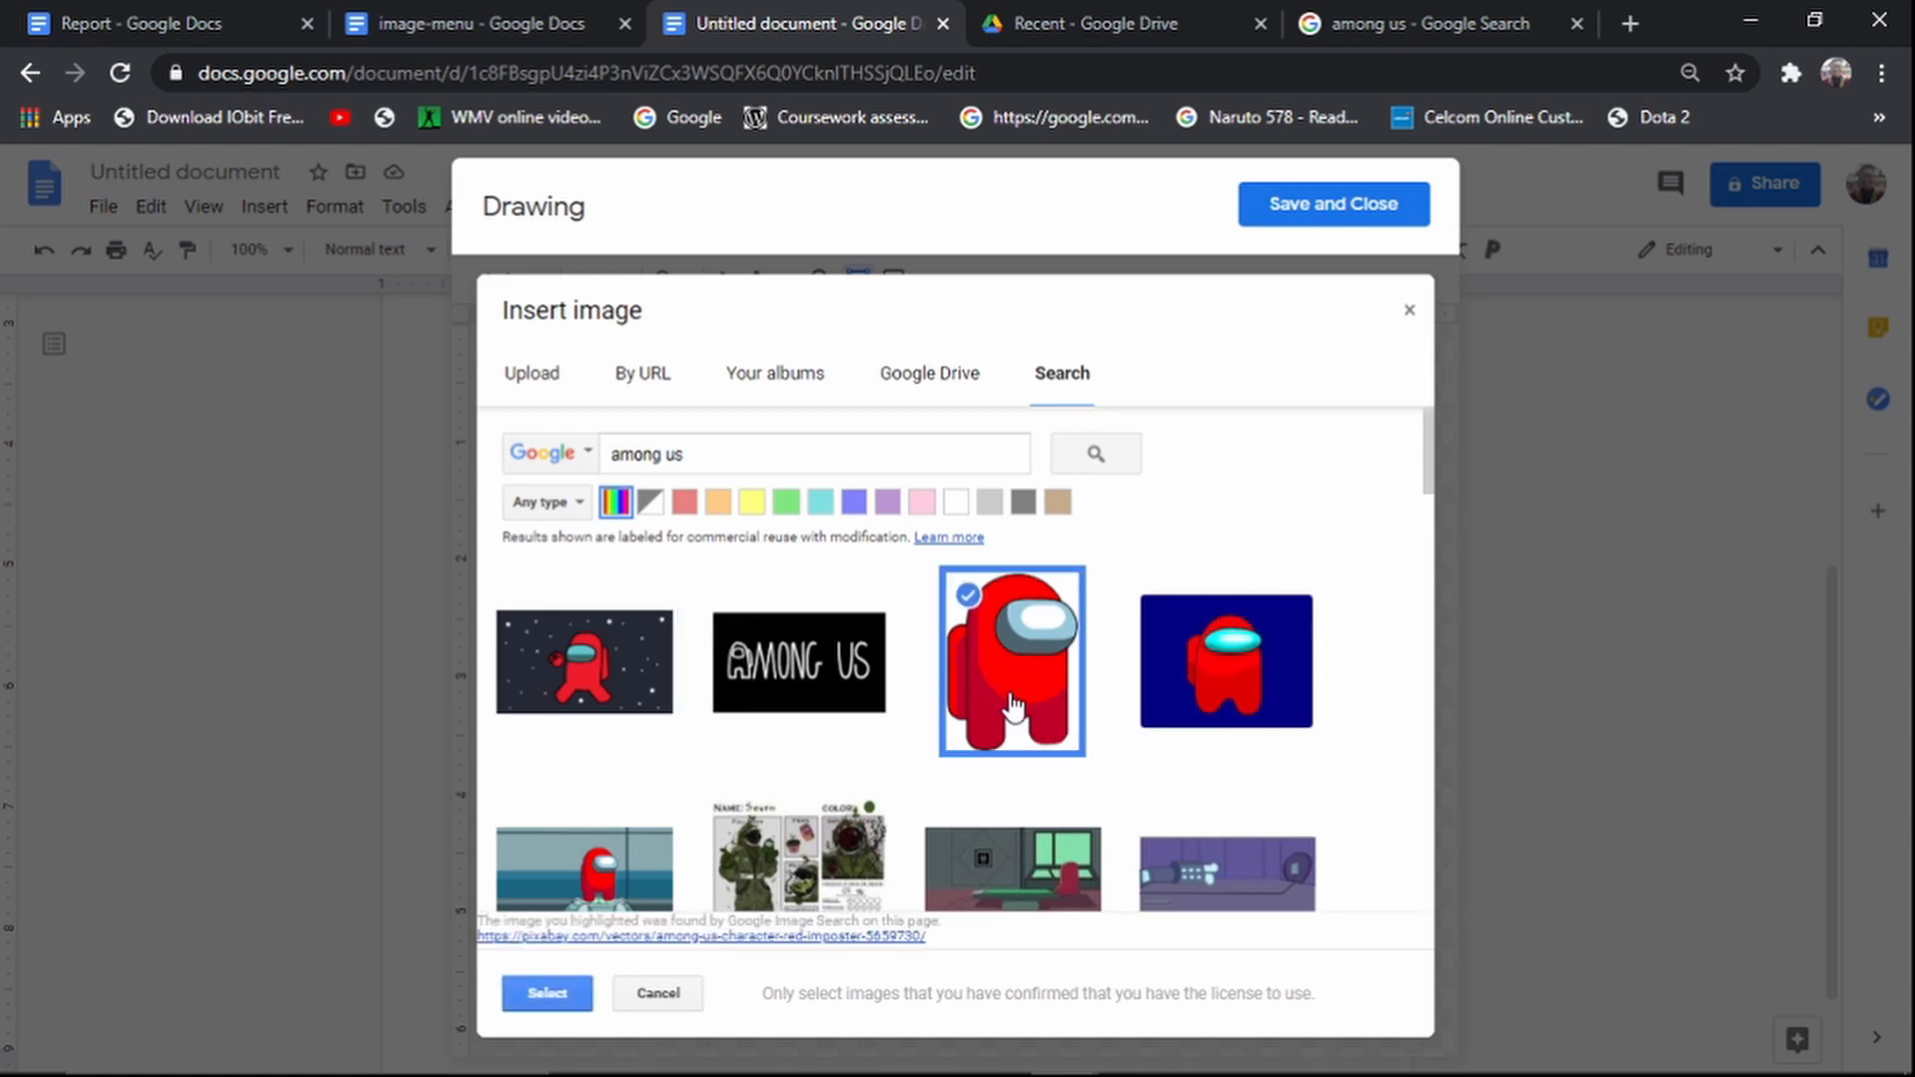
click(548, 993)
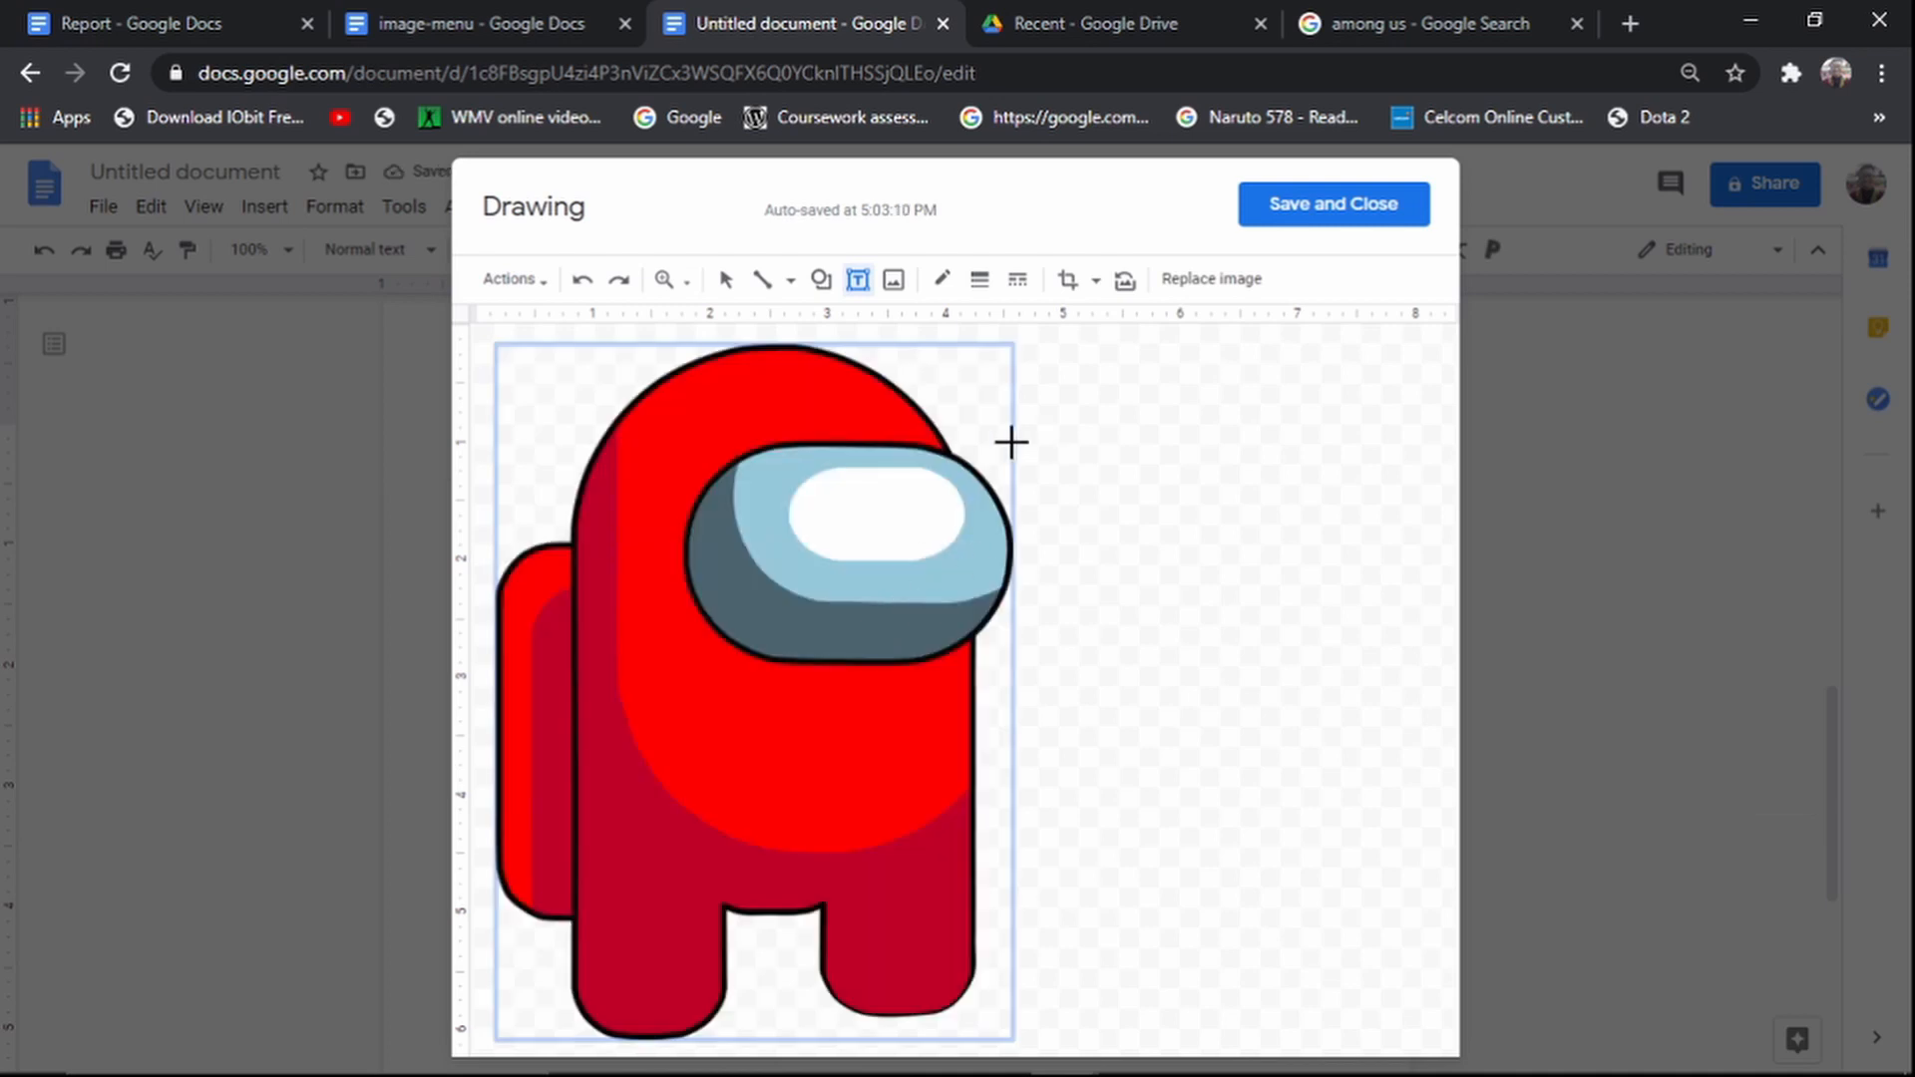
Step: Shrink the crewmate to about 2.1 inches wide and move it to the upper middle of the drawing canvas
drag(693, 785, 964, 740)
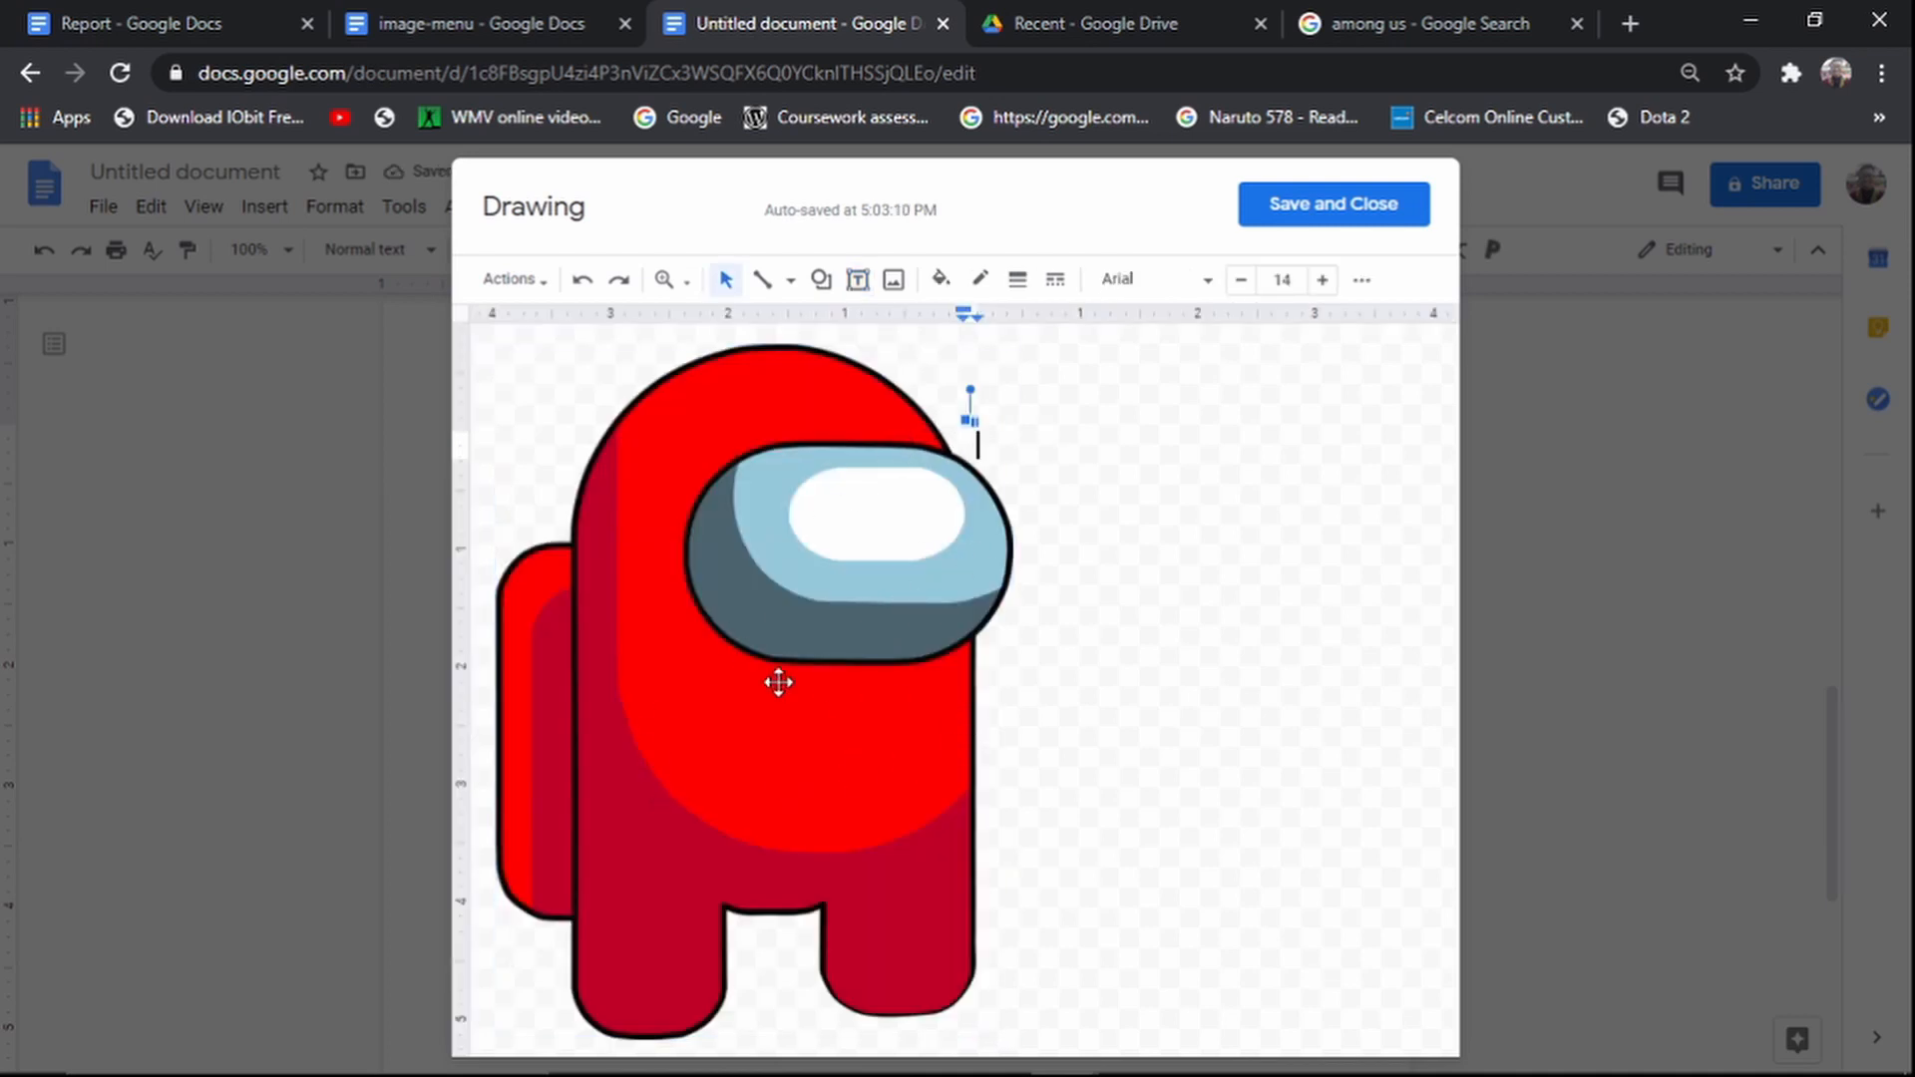
drag(761, 671, 1055, 591)
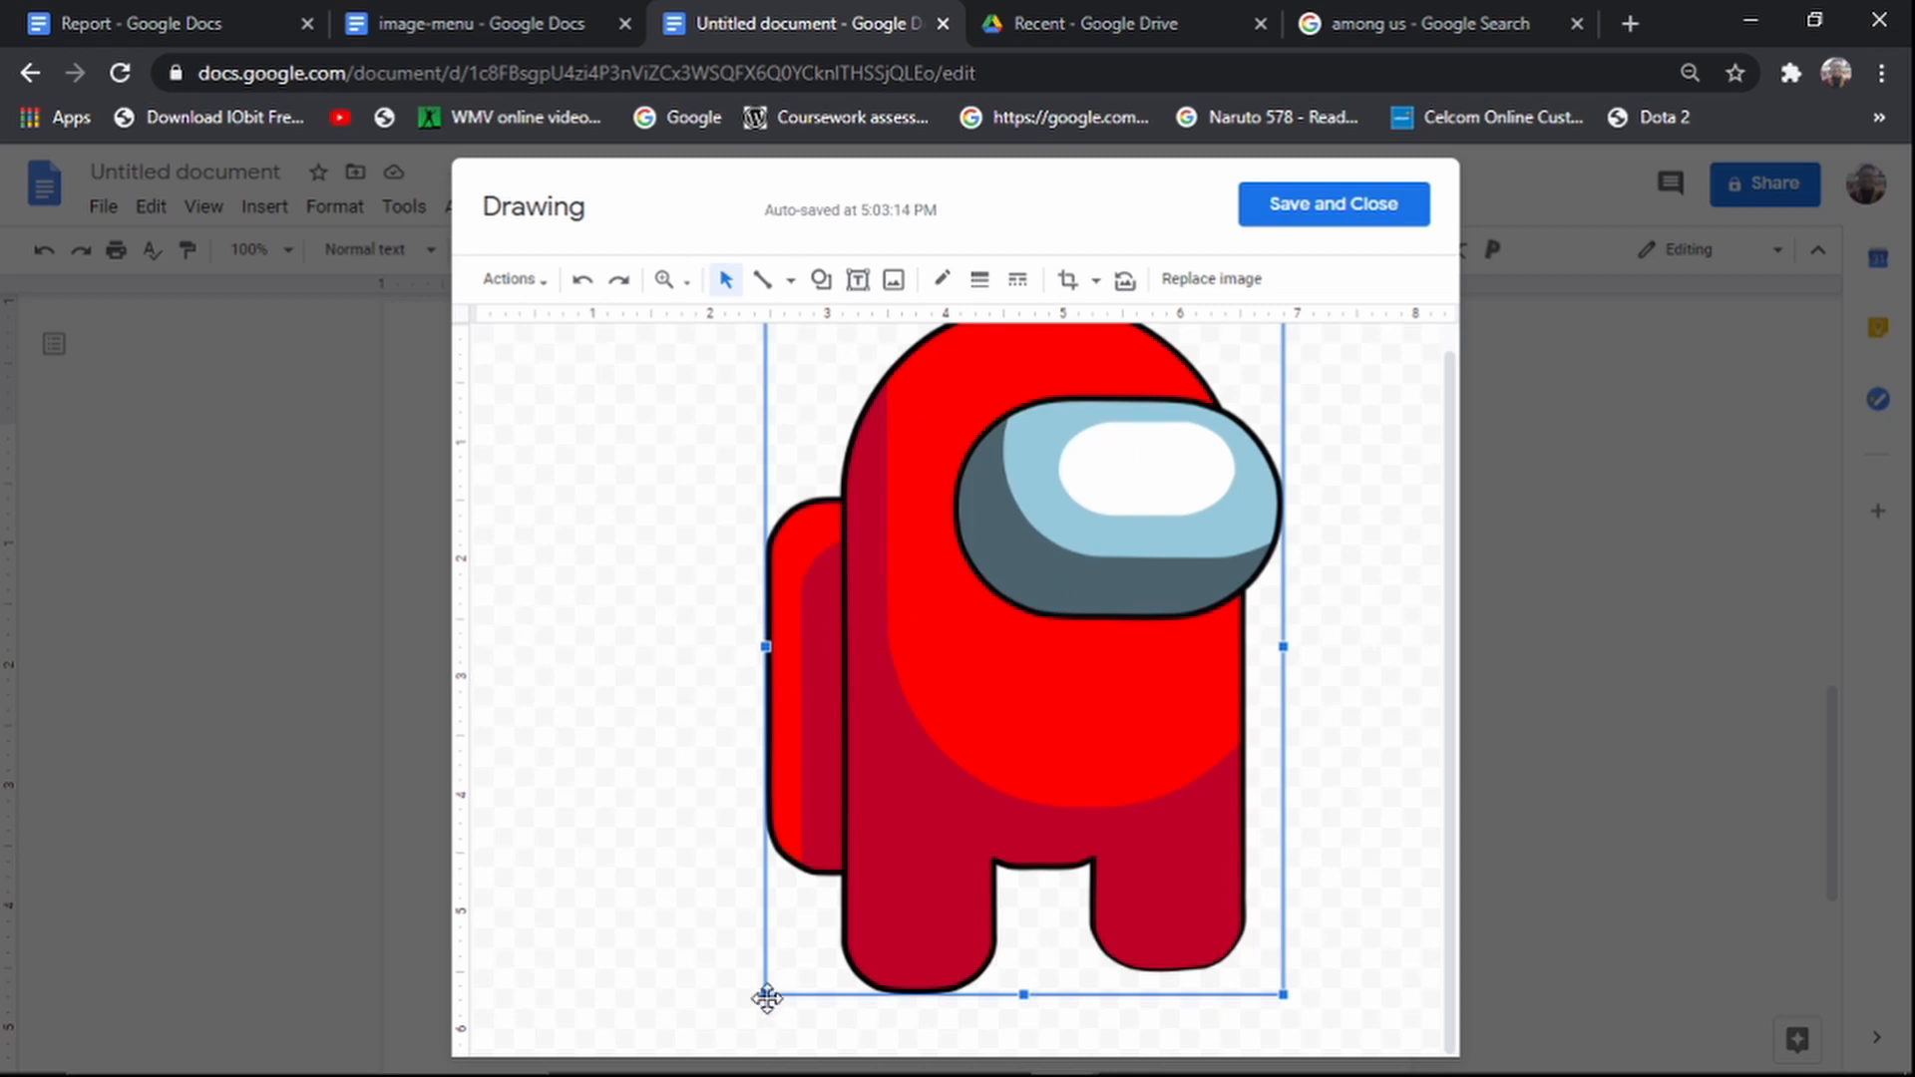
drag(781, 979, 1034, 634)
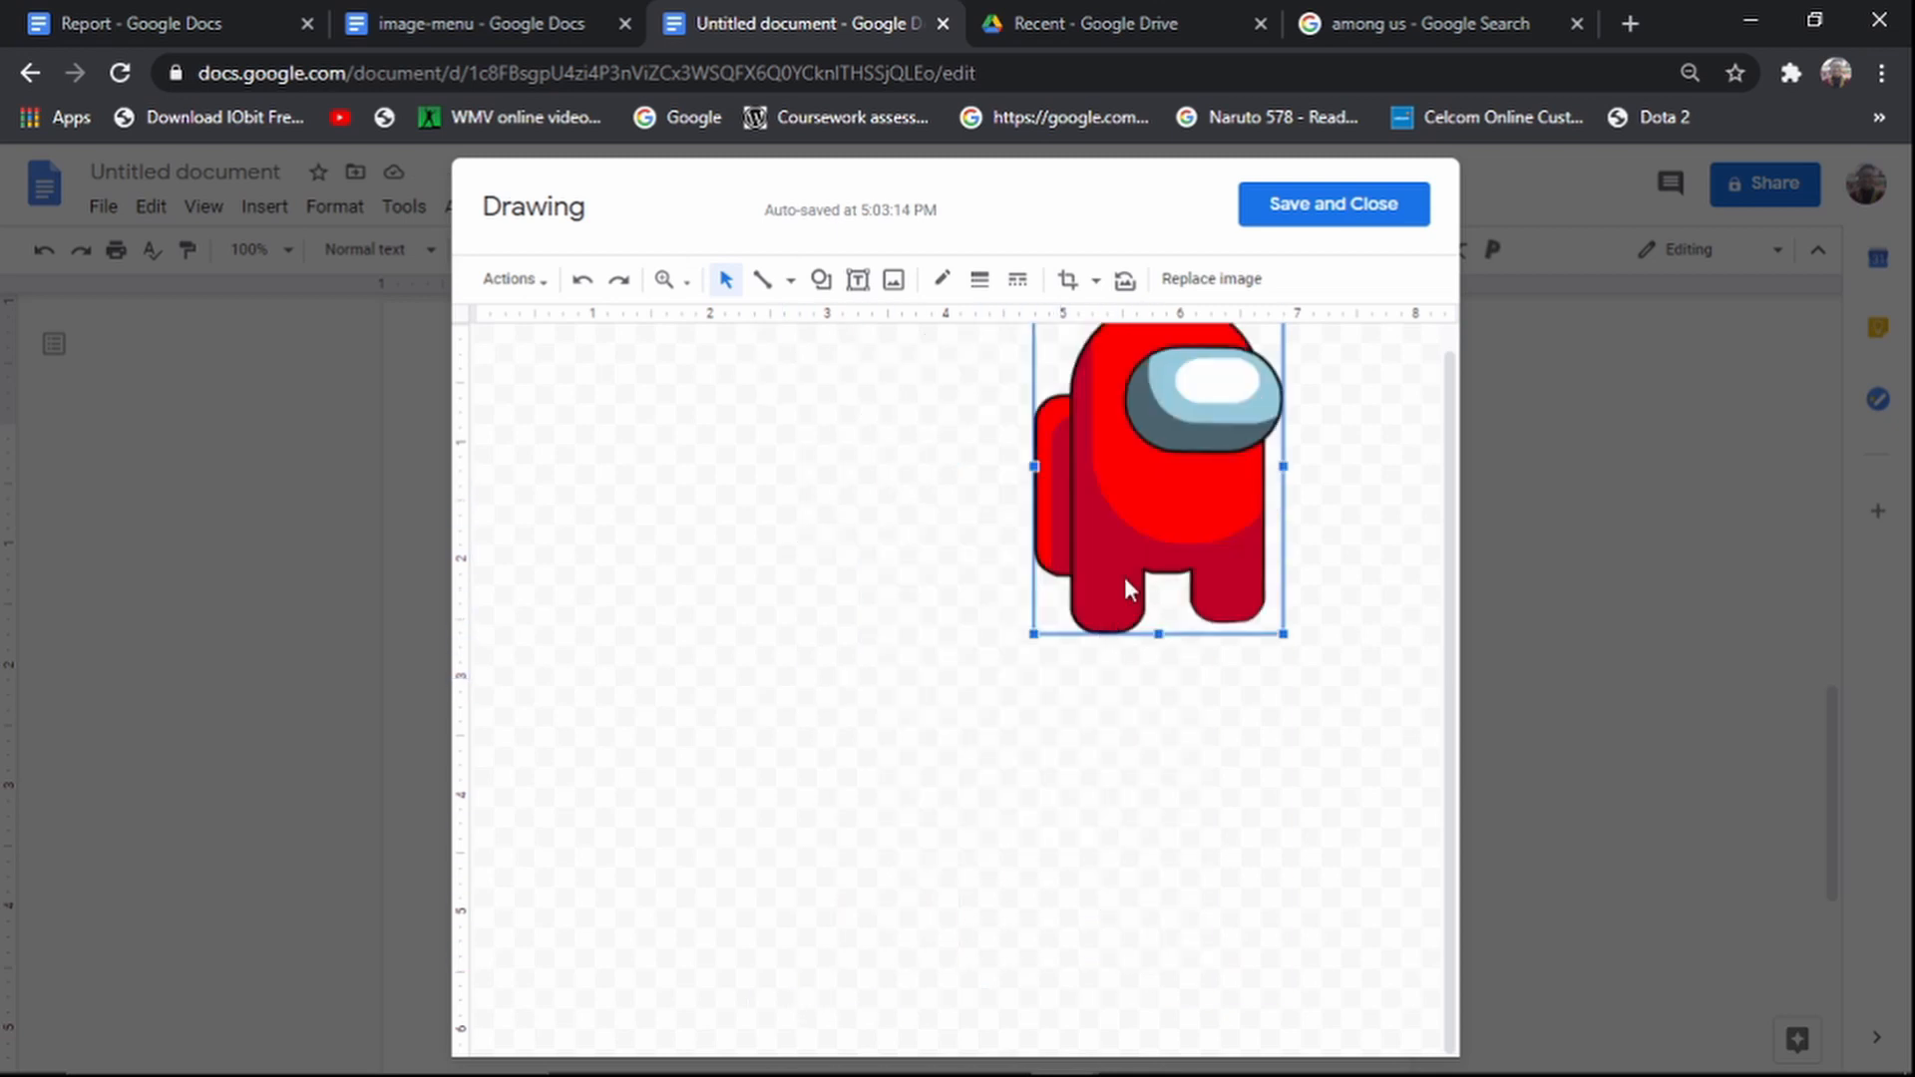
drag(1124, 586, 875, 602)
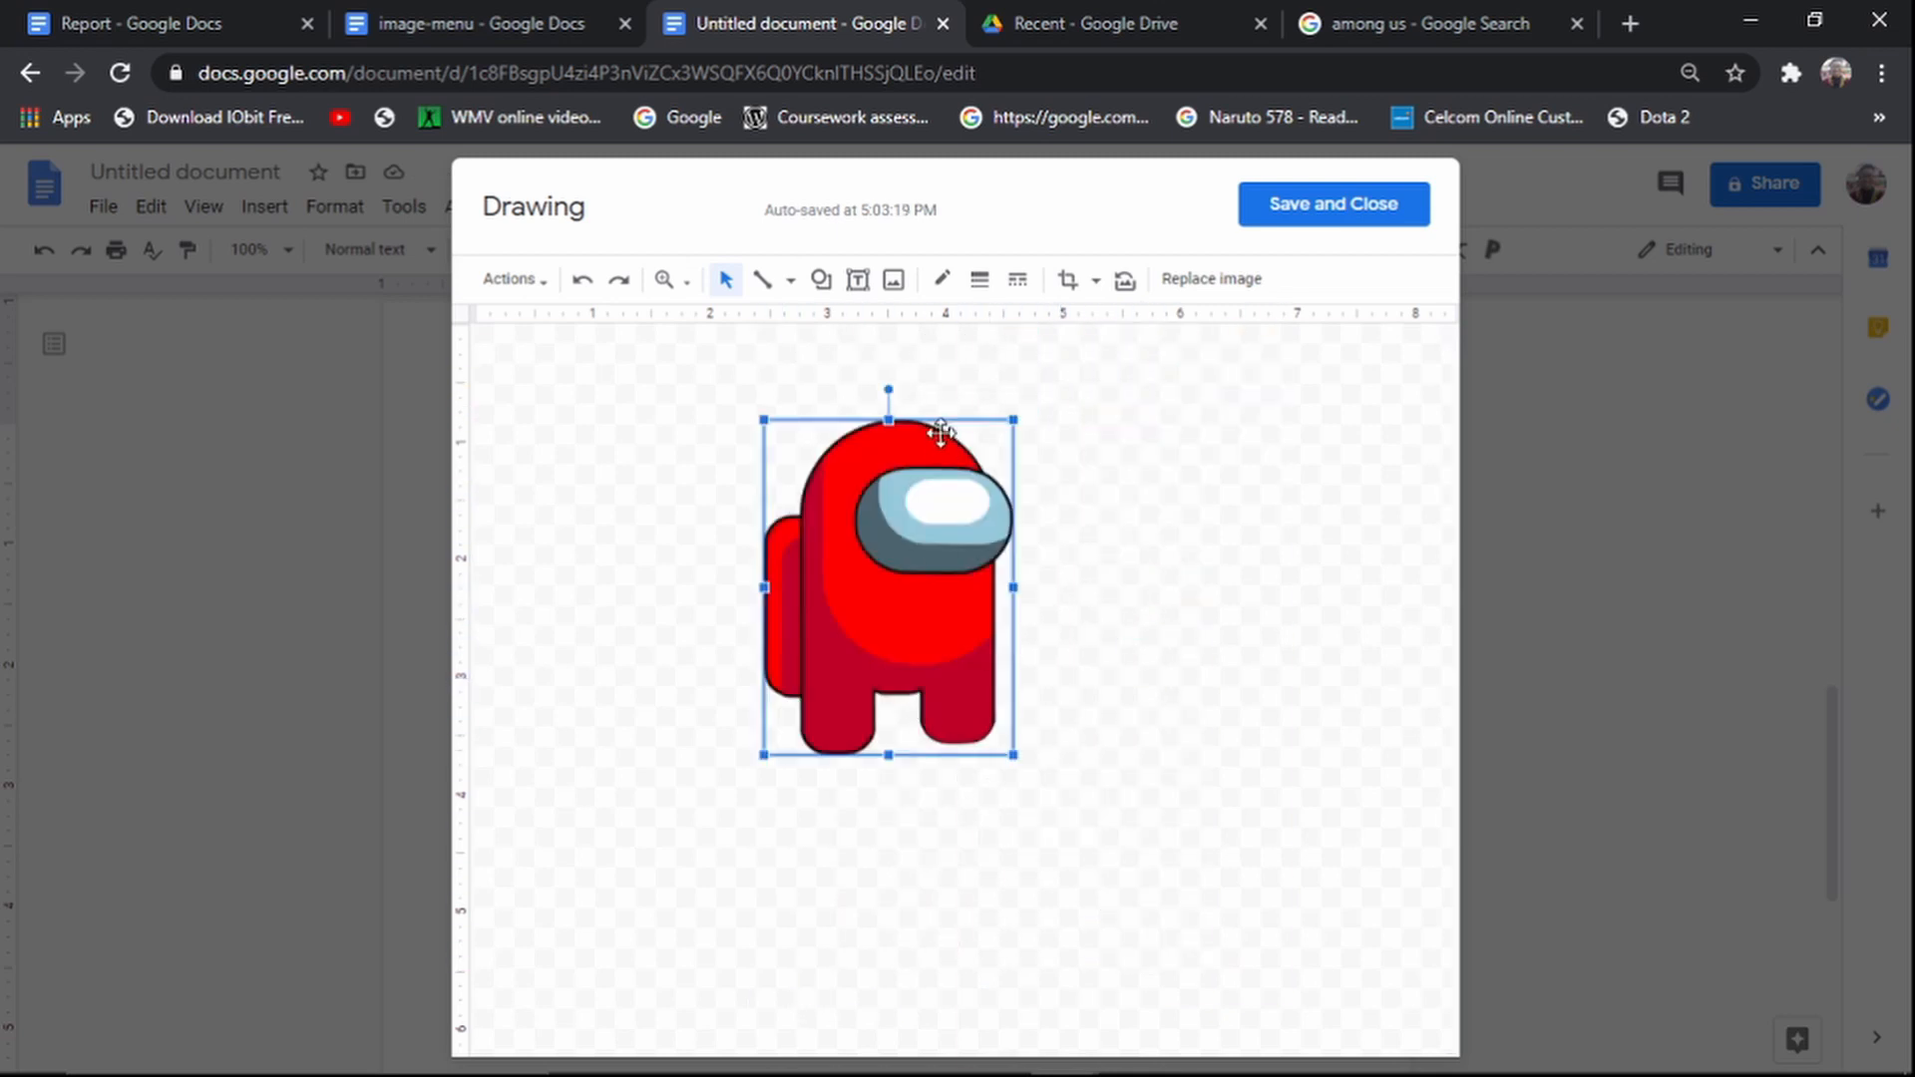
Step: Rotate the crewmate about 80 degrees counterclockwise so it lies on its back
drag(886, 388, 694, 550)
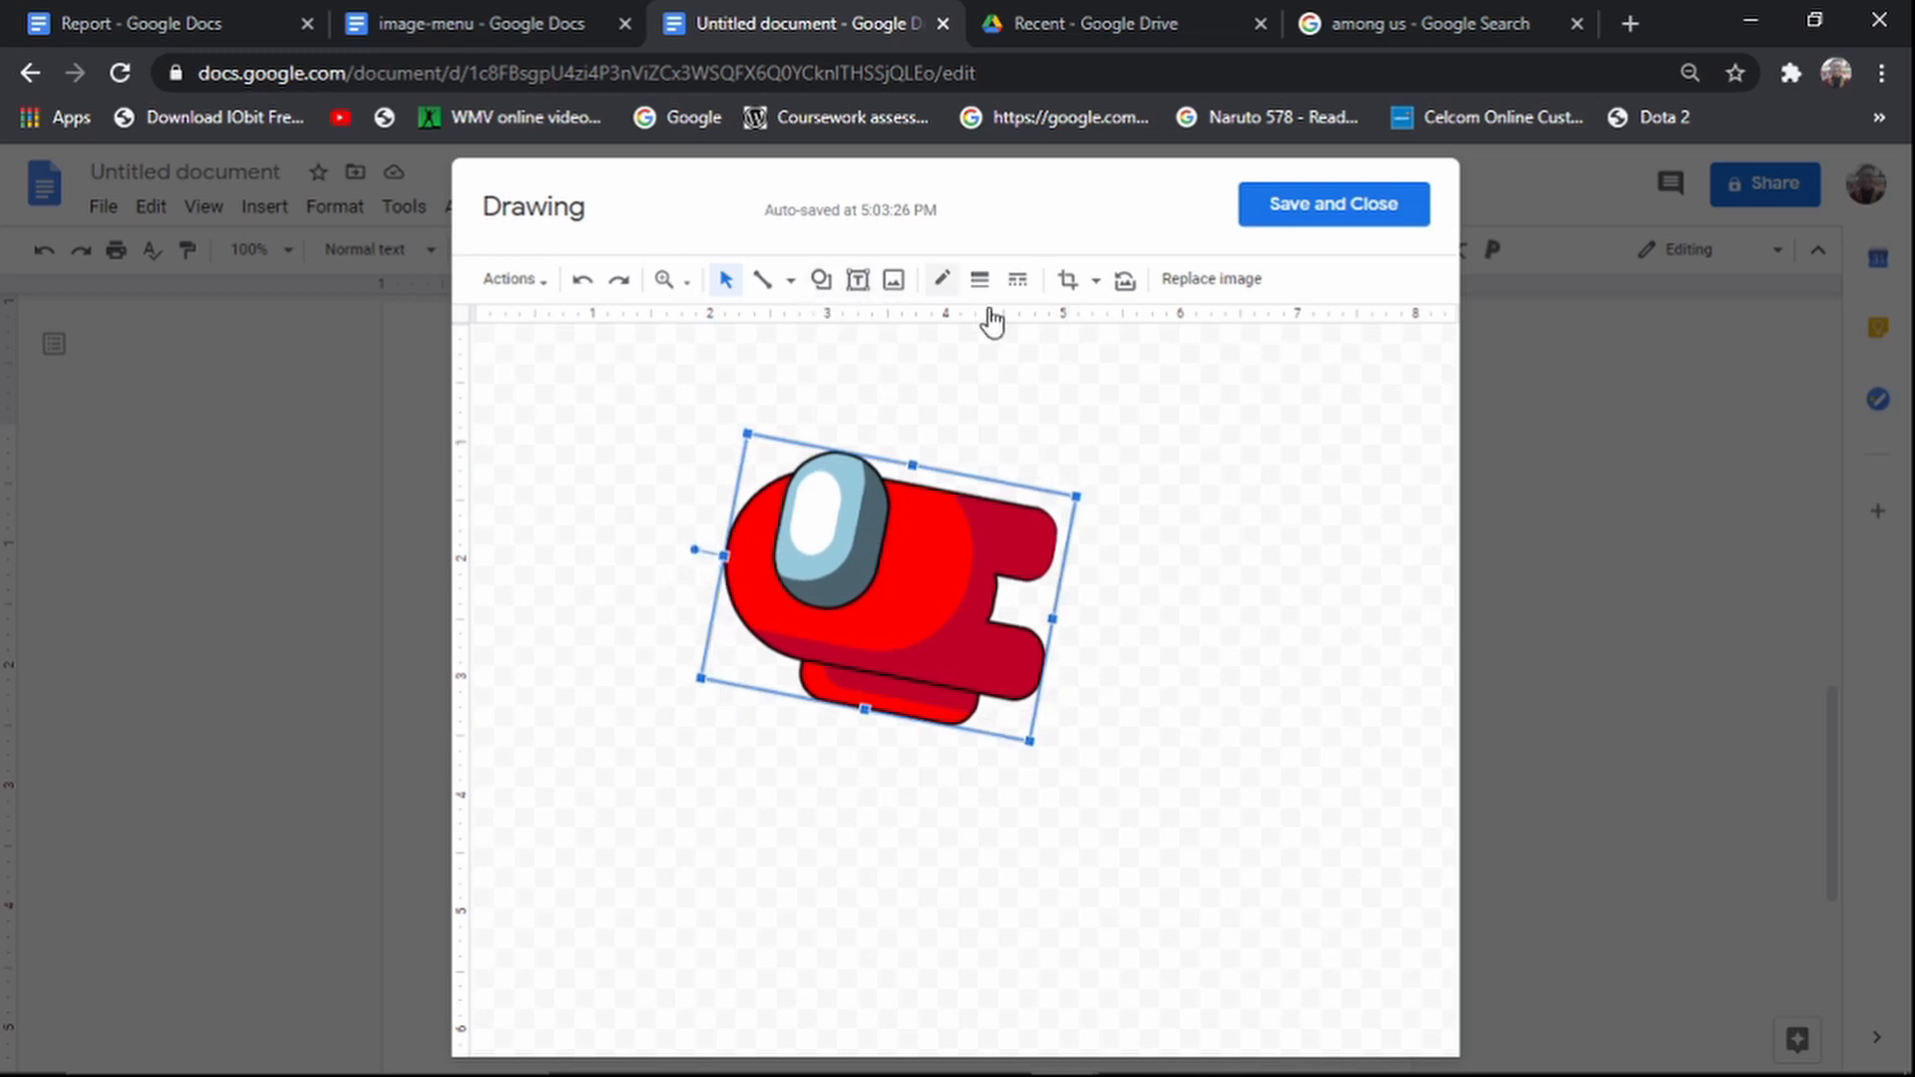
click(1095, 282)
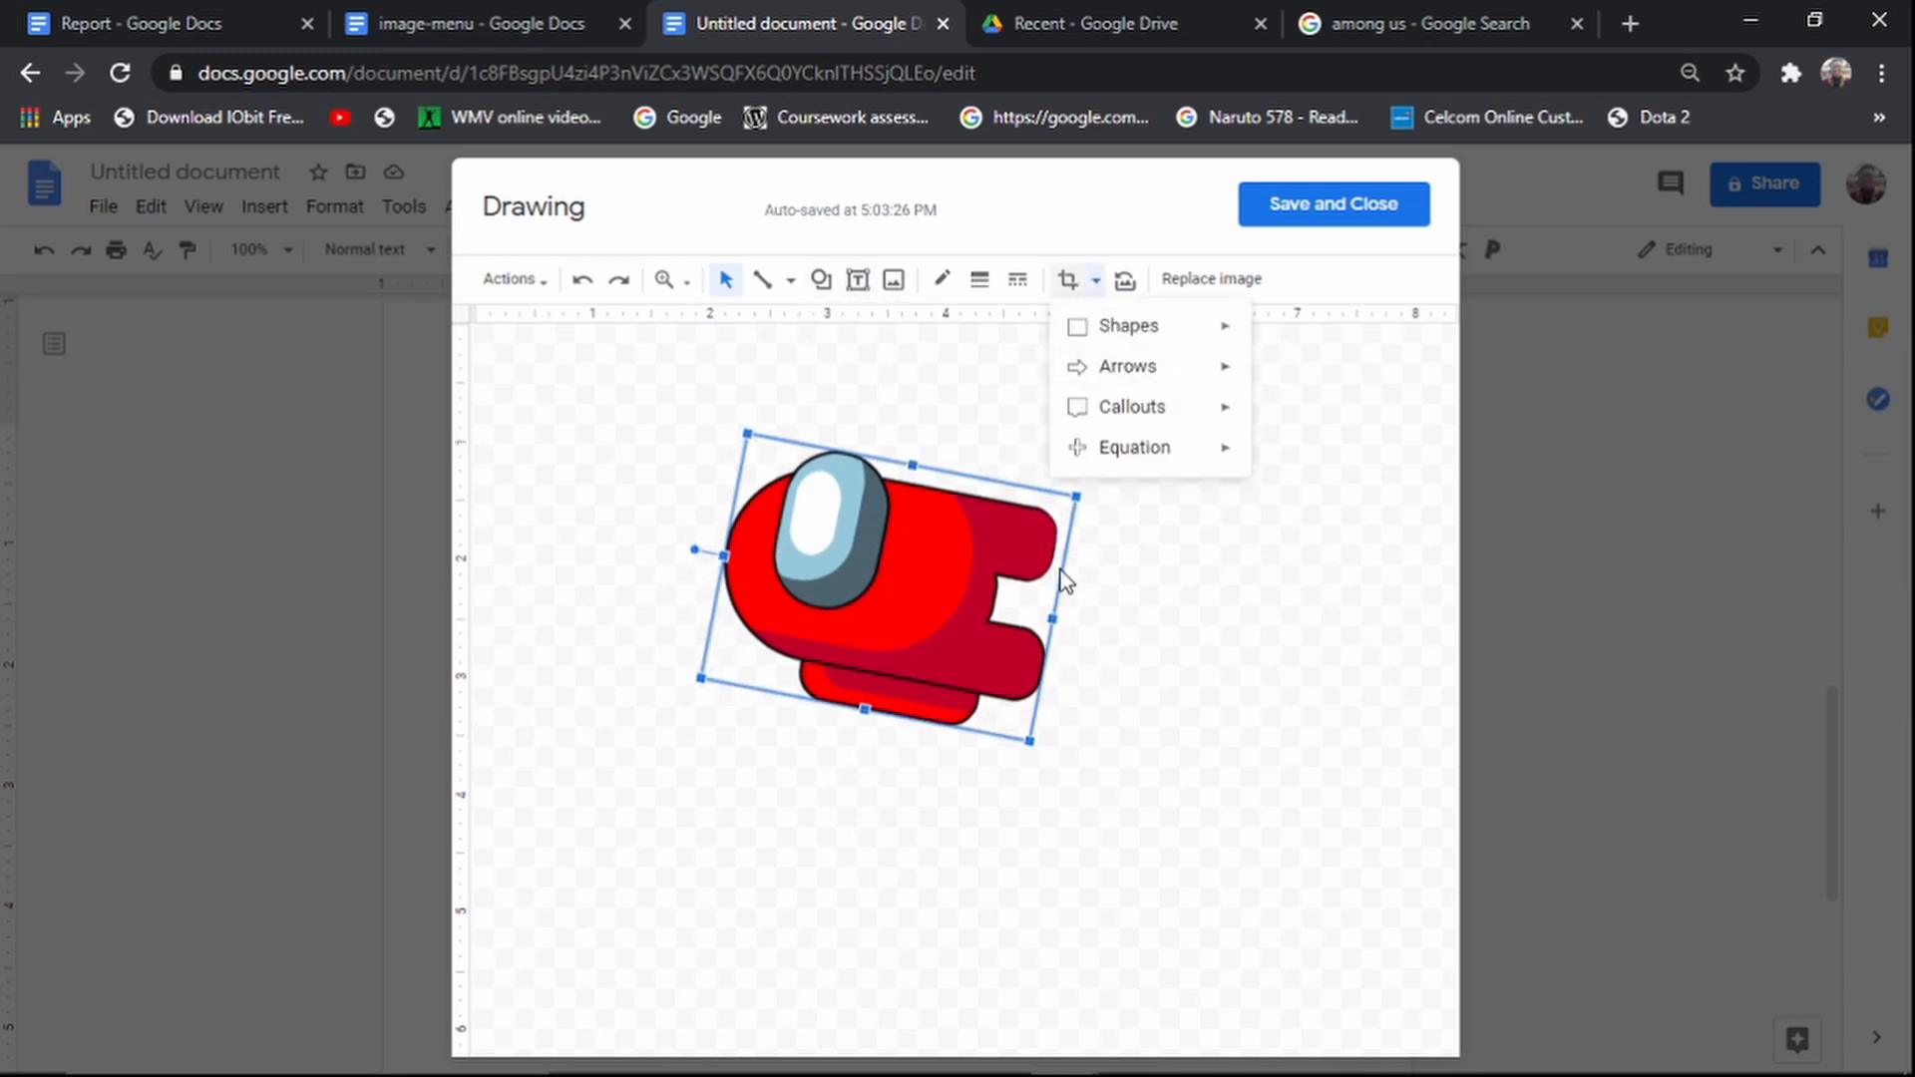
click(1273, 581)
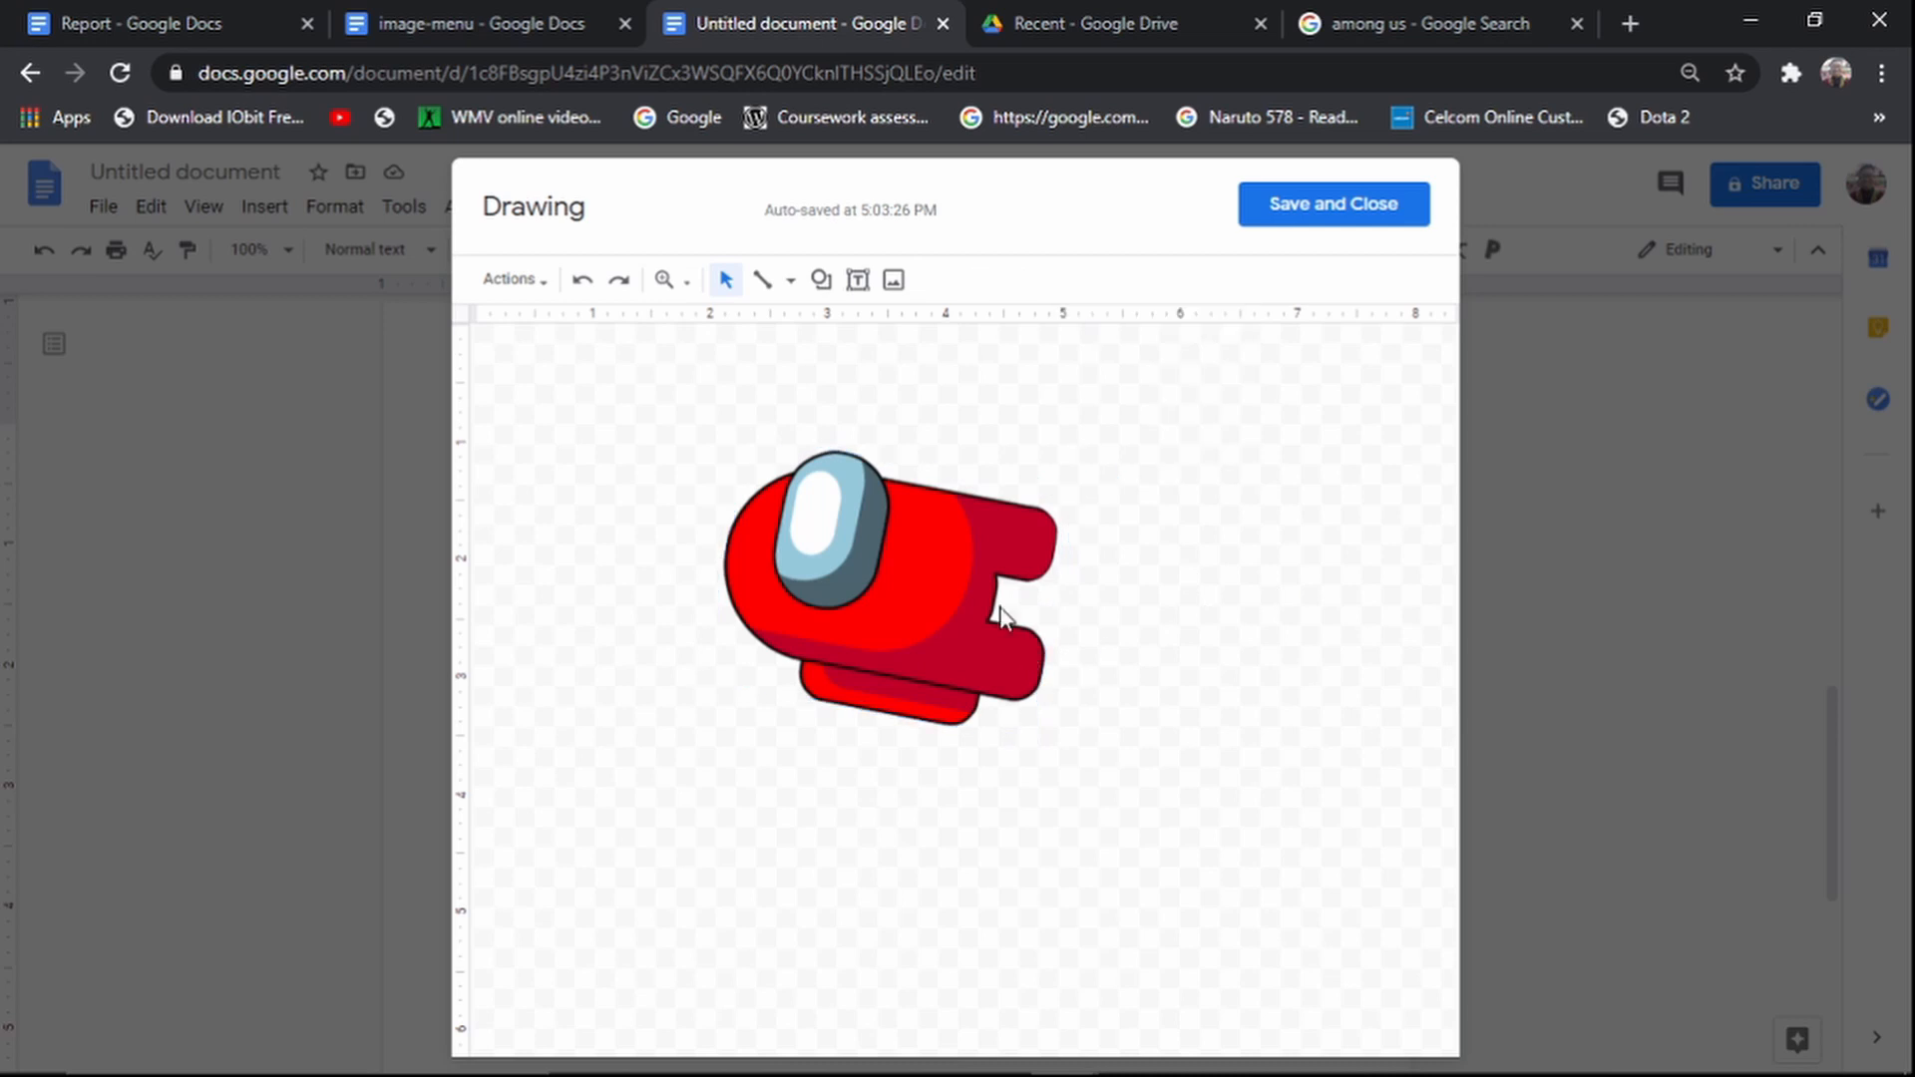
Step: Crop the legs off the lying crewmate, leaving the upper body with the visor
drag(1008, 620, 945, 601)
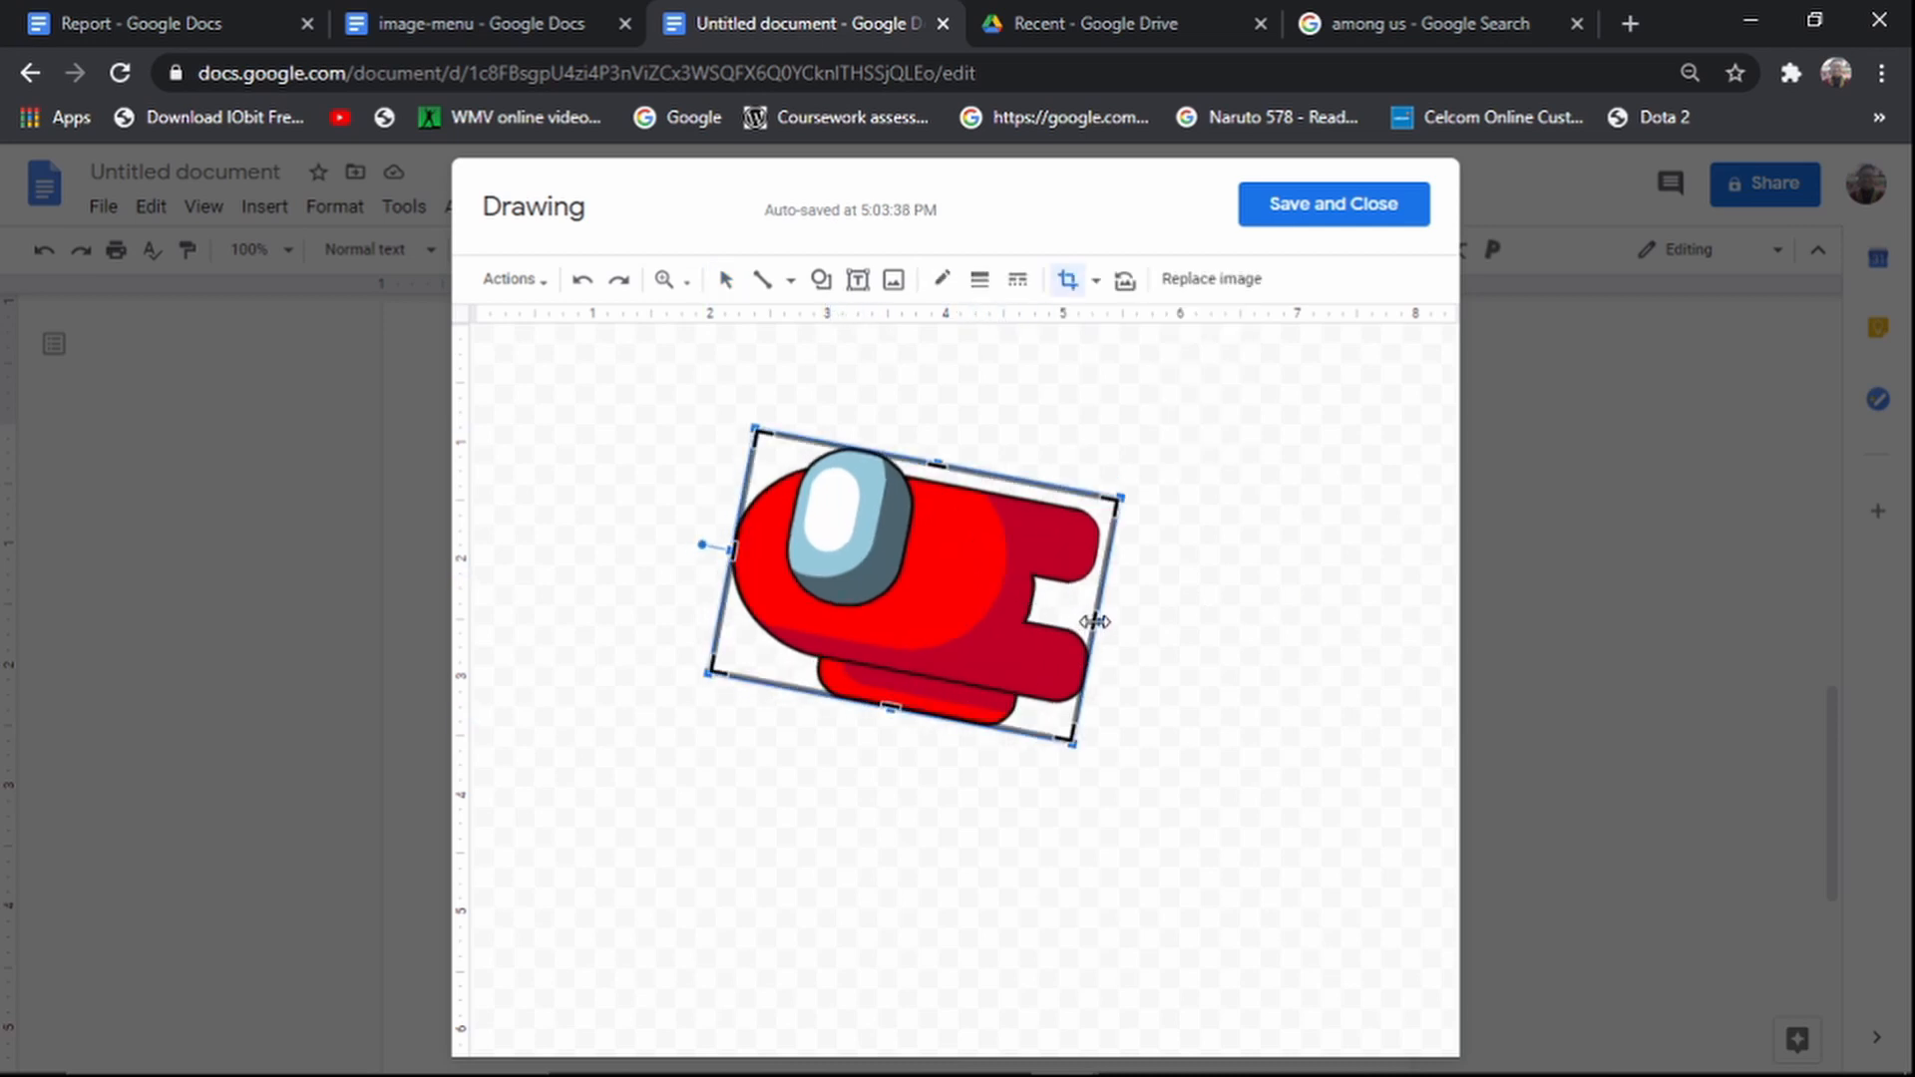
drag(1094, 621, 962, 603)
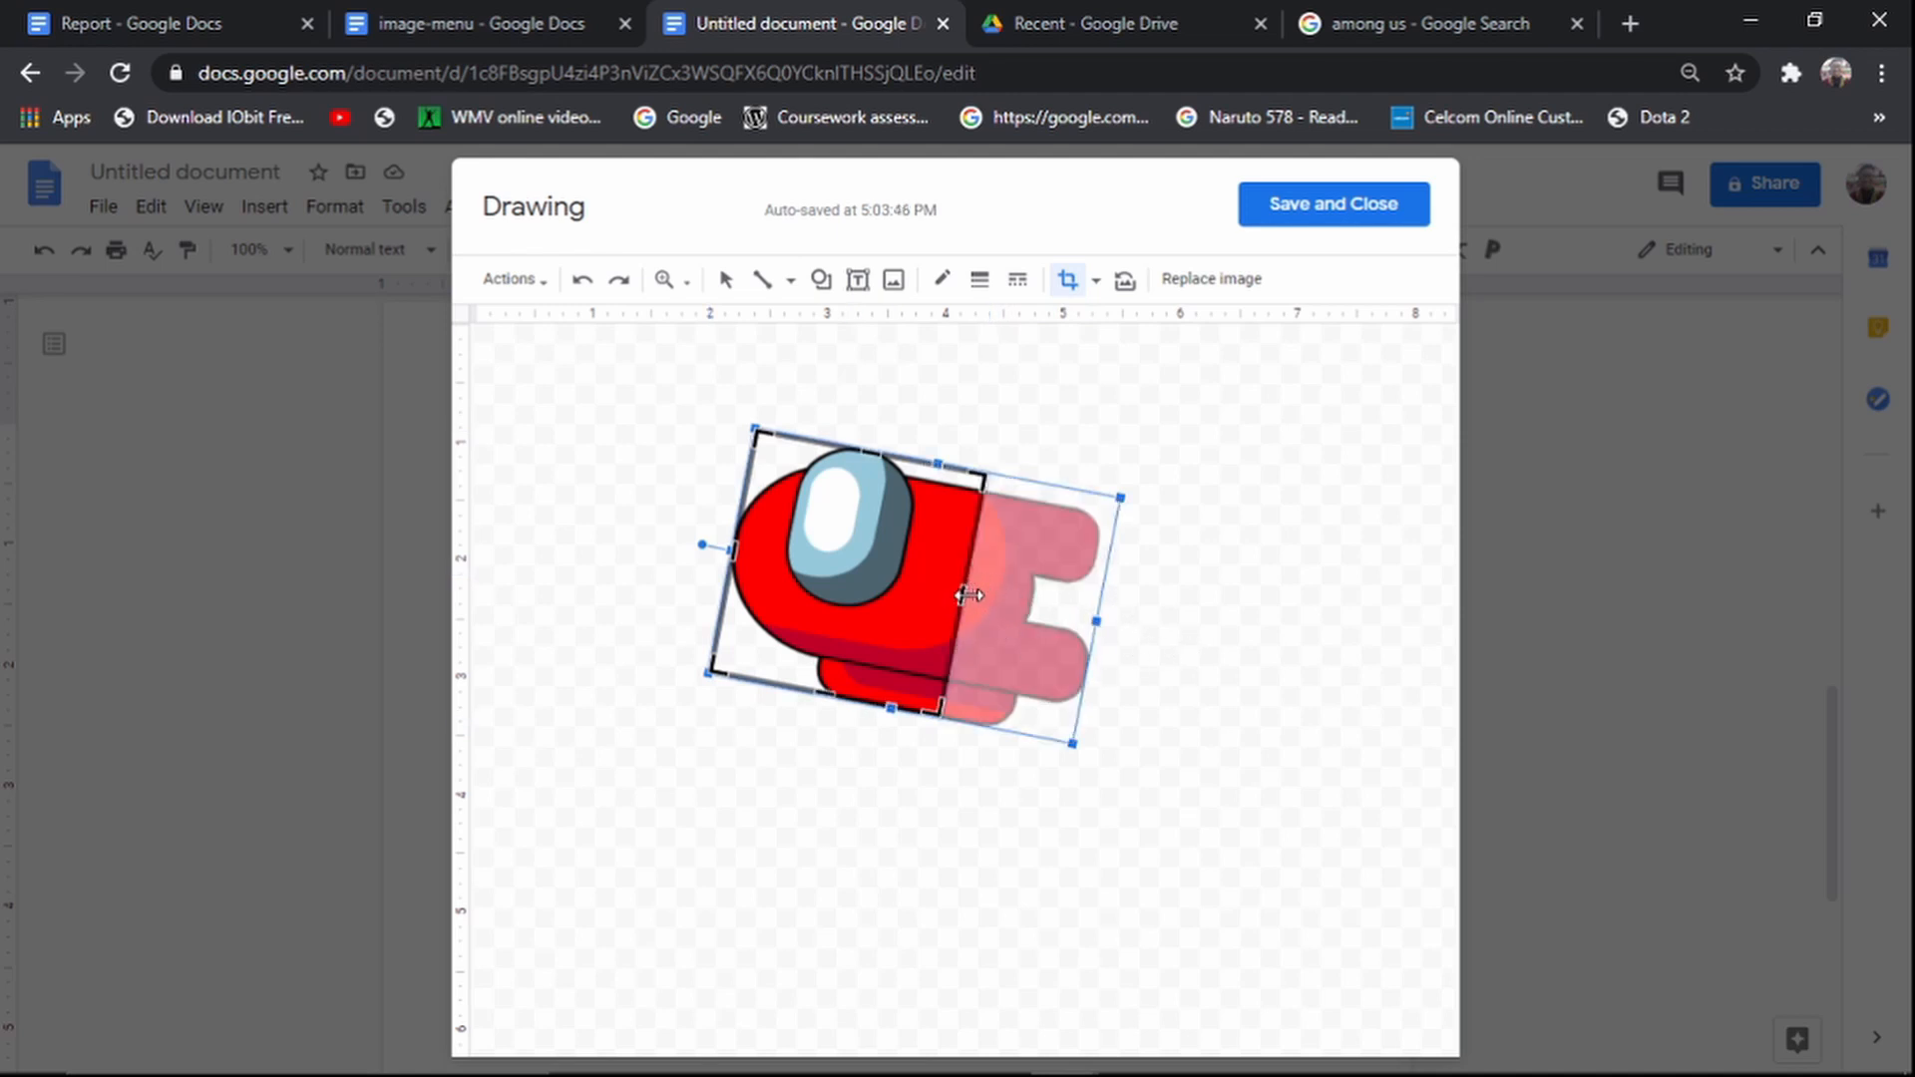
key(Return)
click(1123, 377)
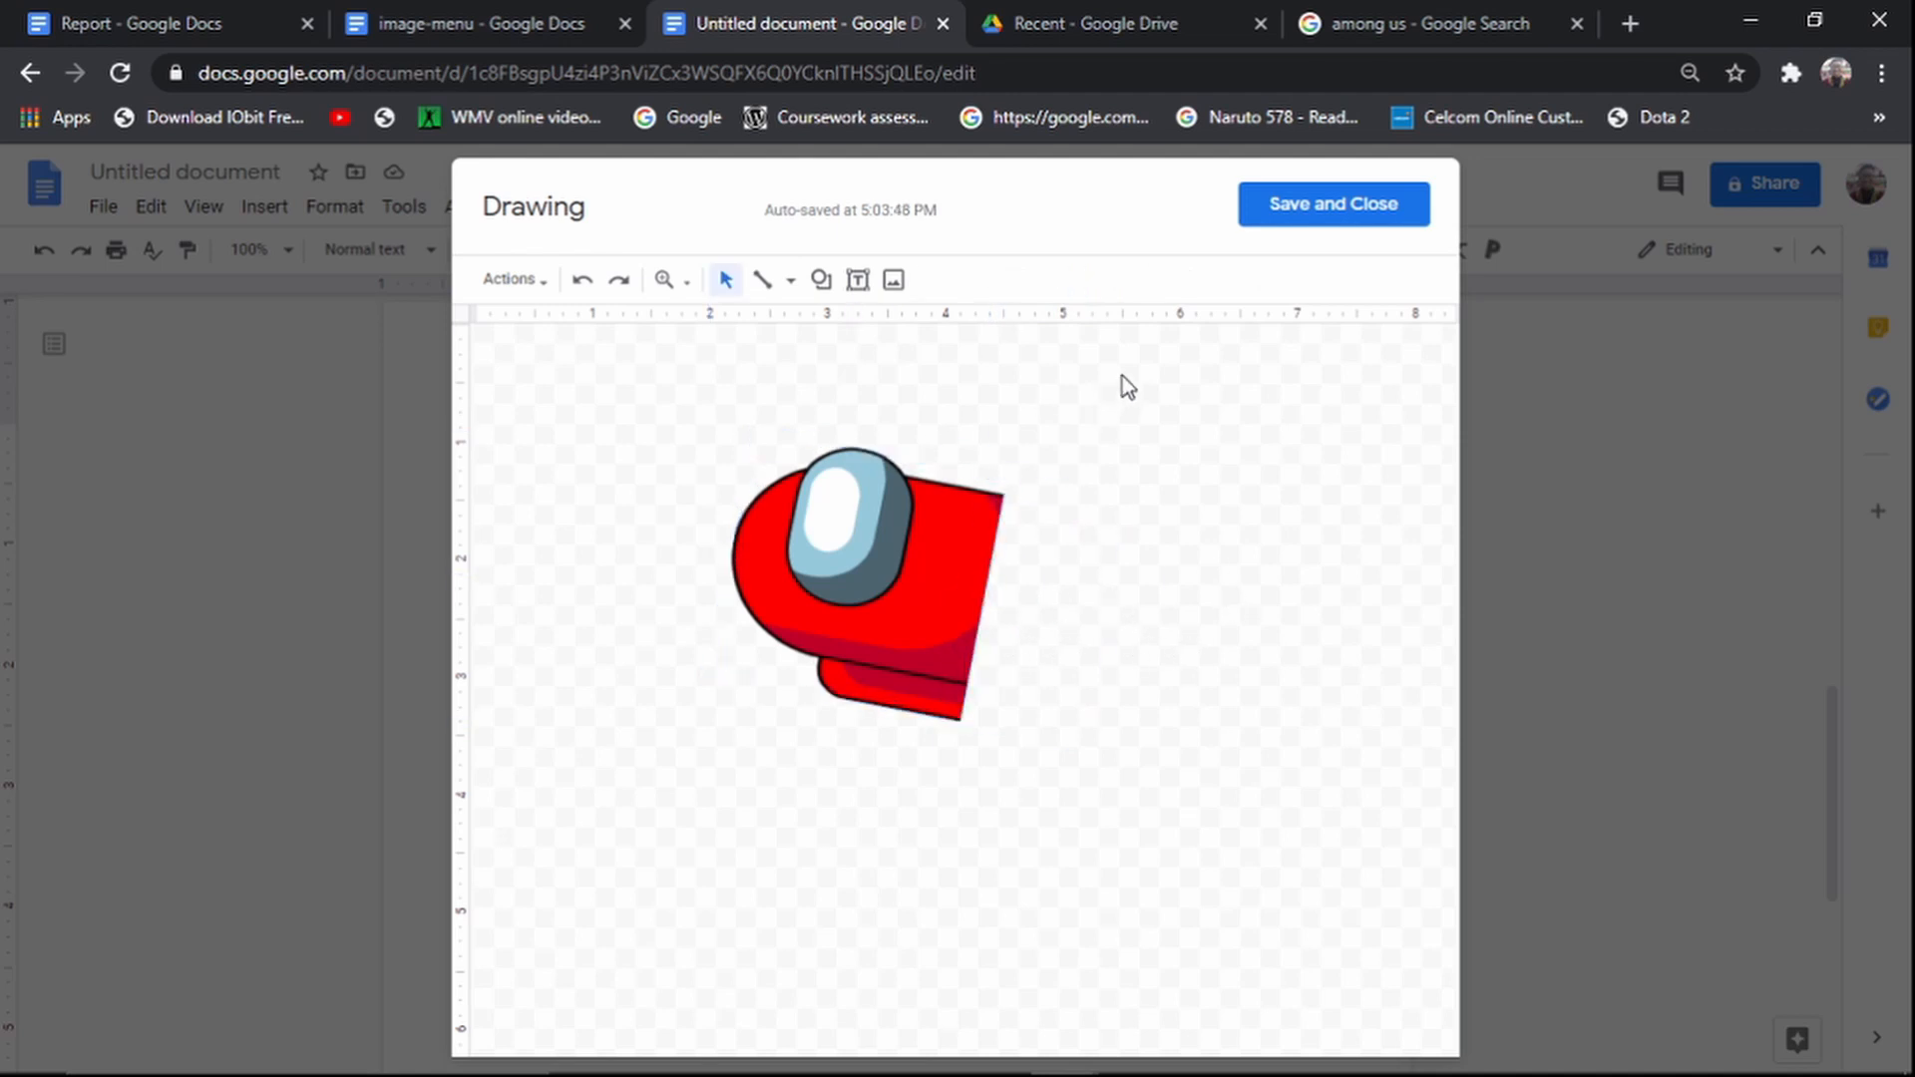
Step: Draw a narrow, tilted oval shape over the crewmate's cut edge
click(820, 279)
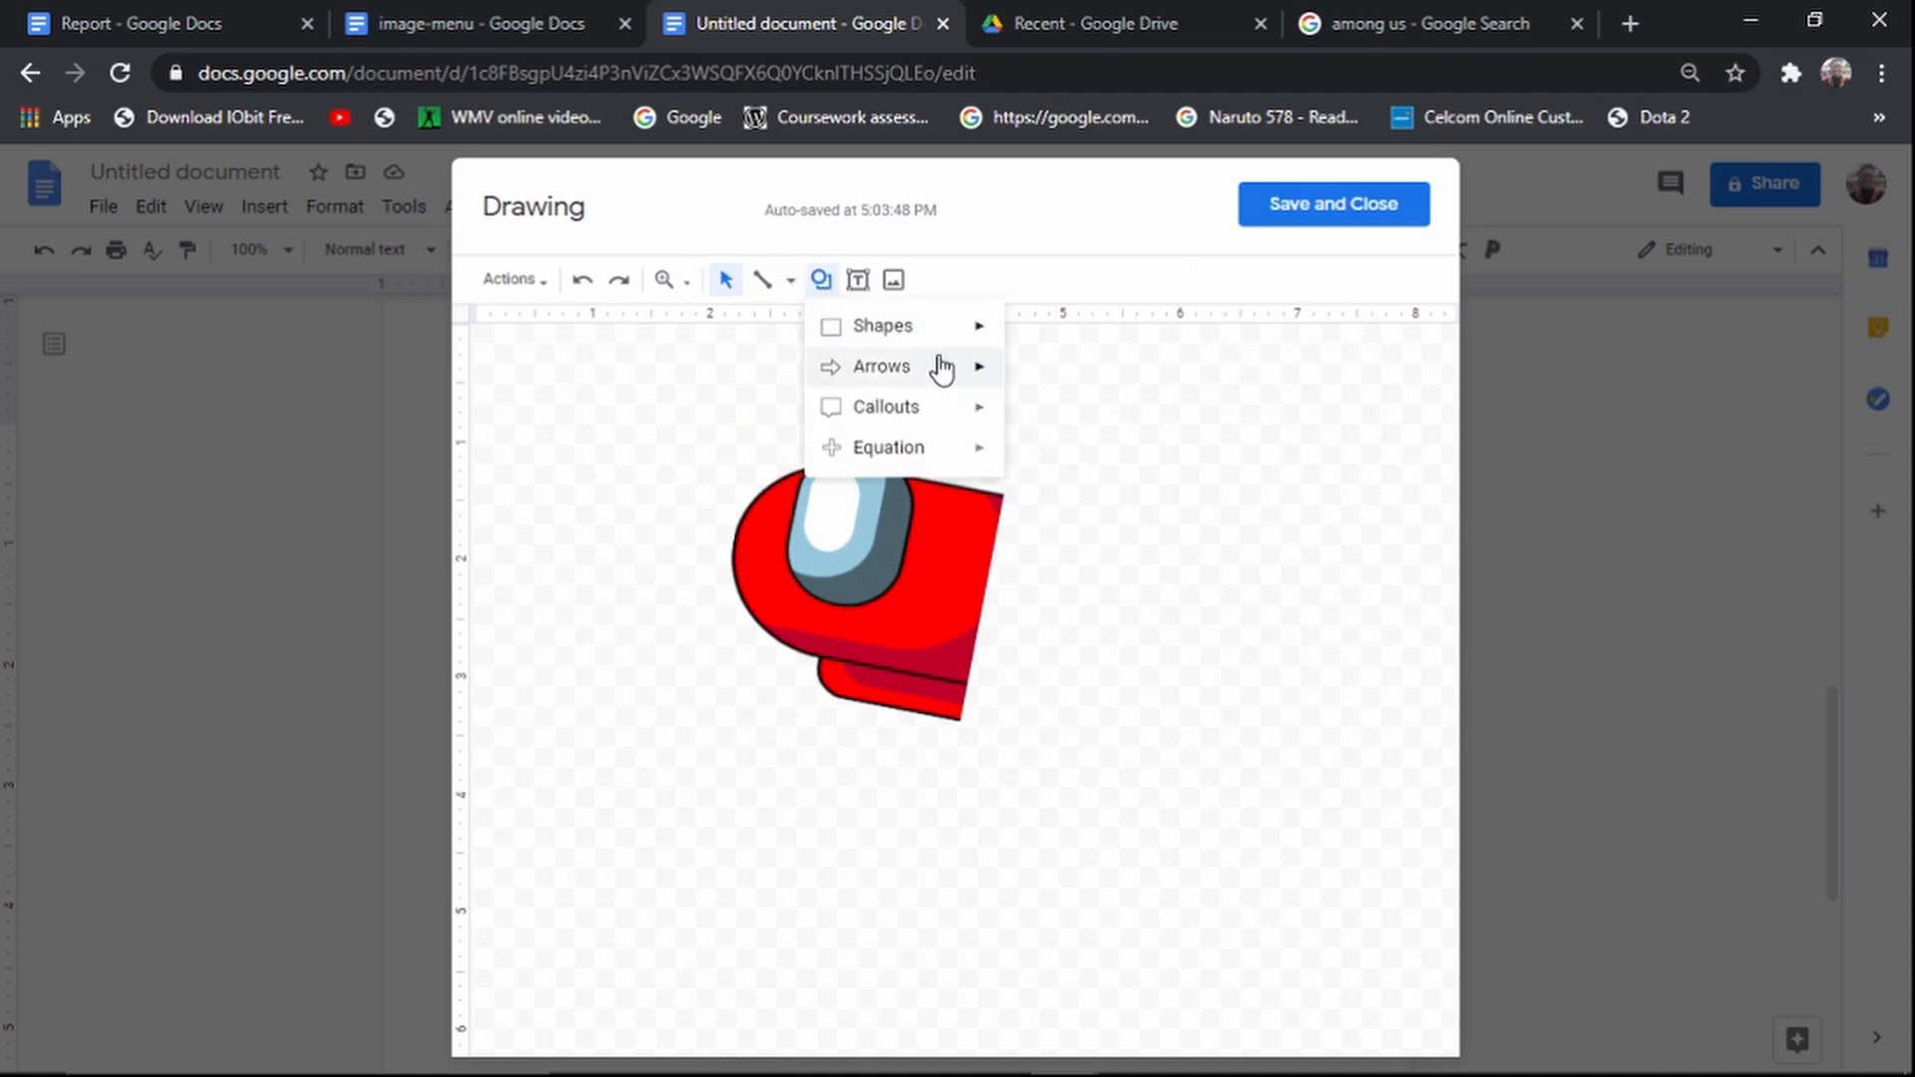
mouse_move(965, 349)
click(1030, 368)
drag(1094, 475, 1137, 714)
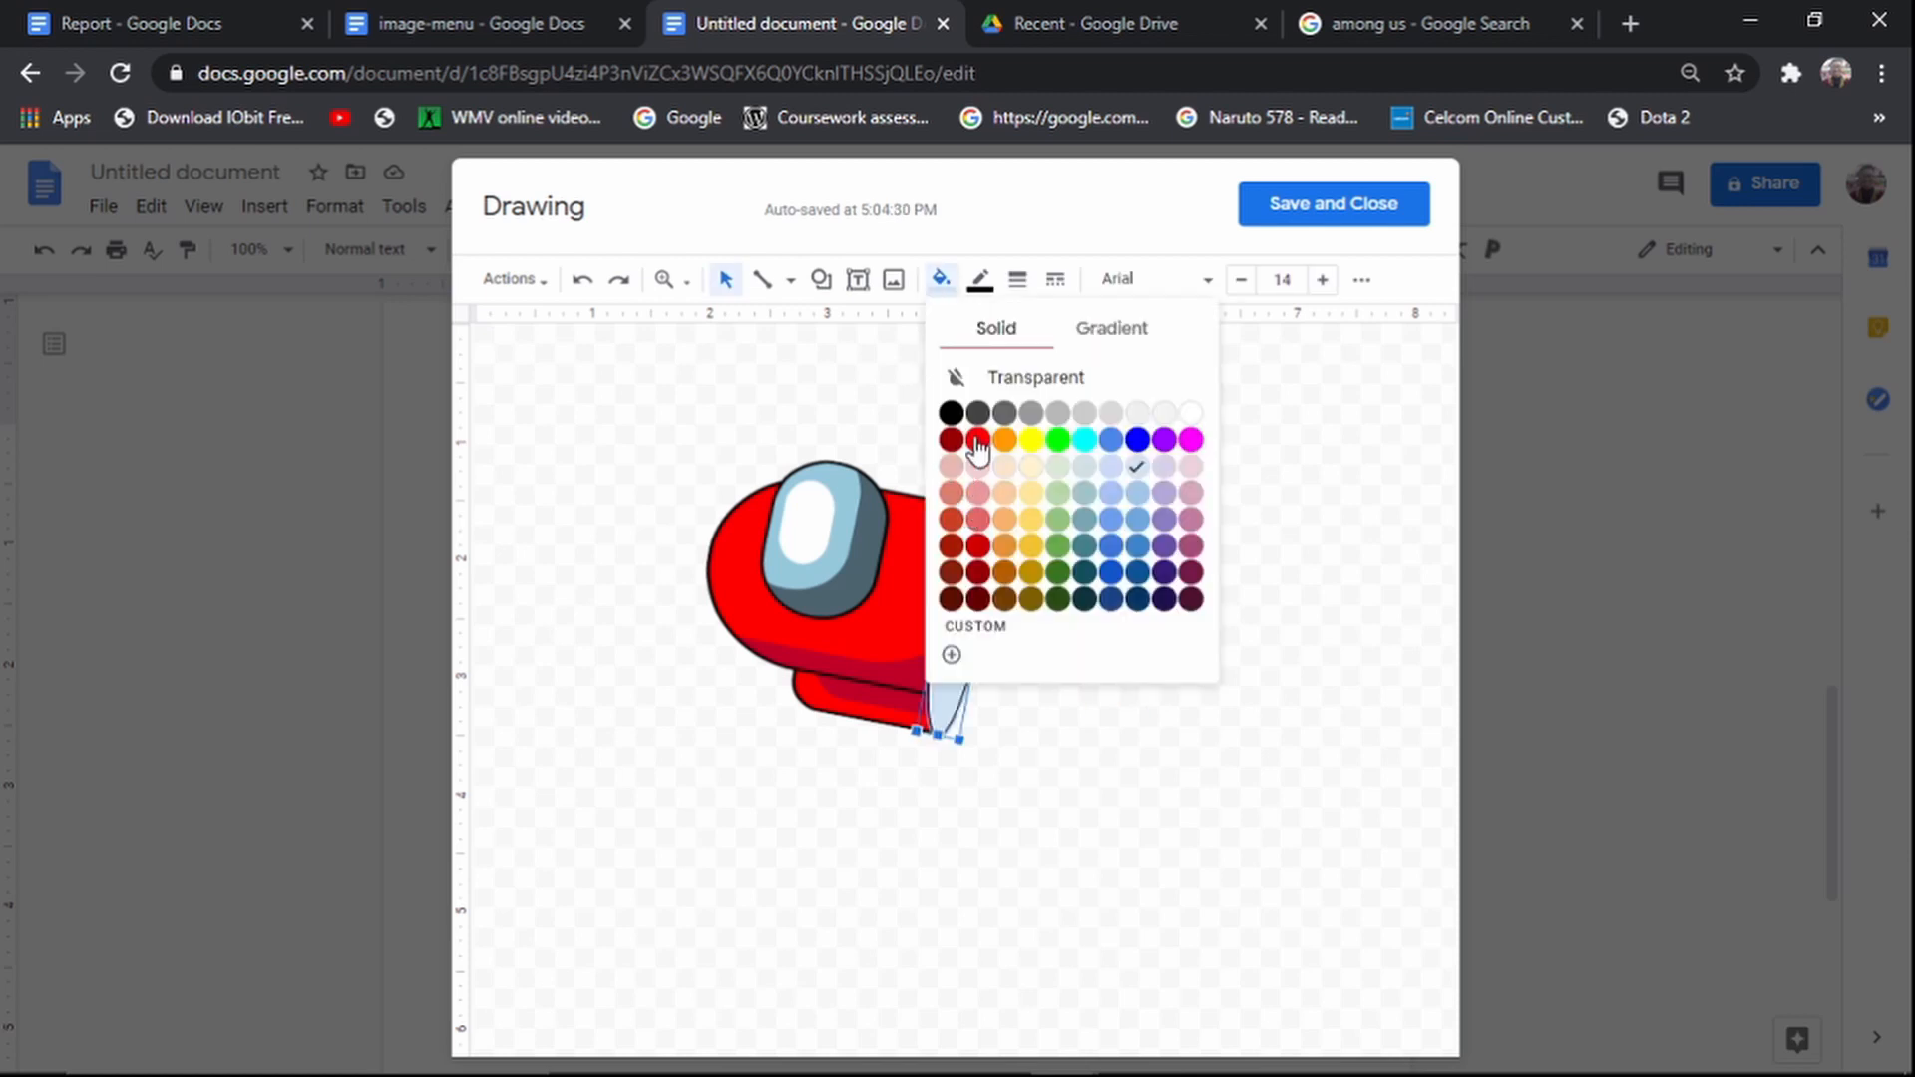
Step: Fill the oval on the cut edge with red, and change the fill to a dark red
click(978, 444)
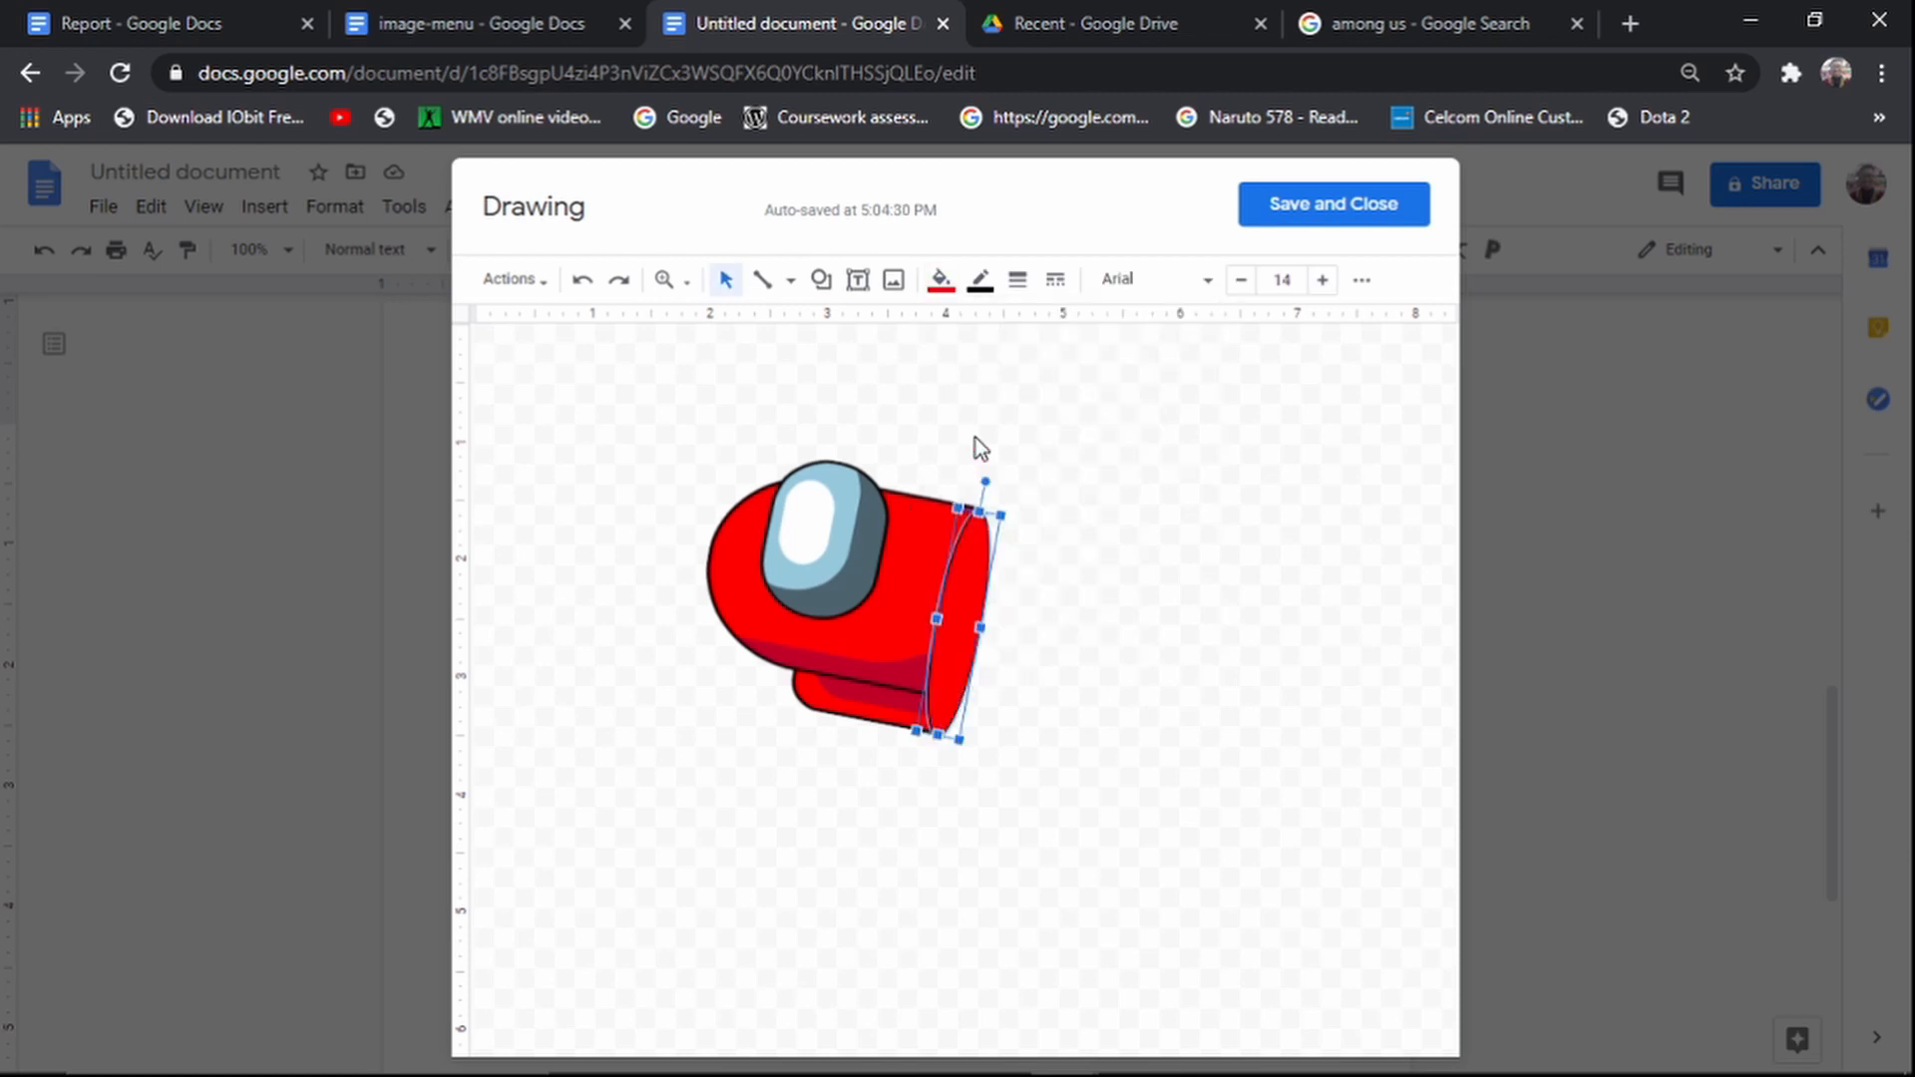
click(938, 282)
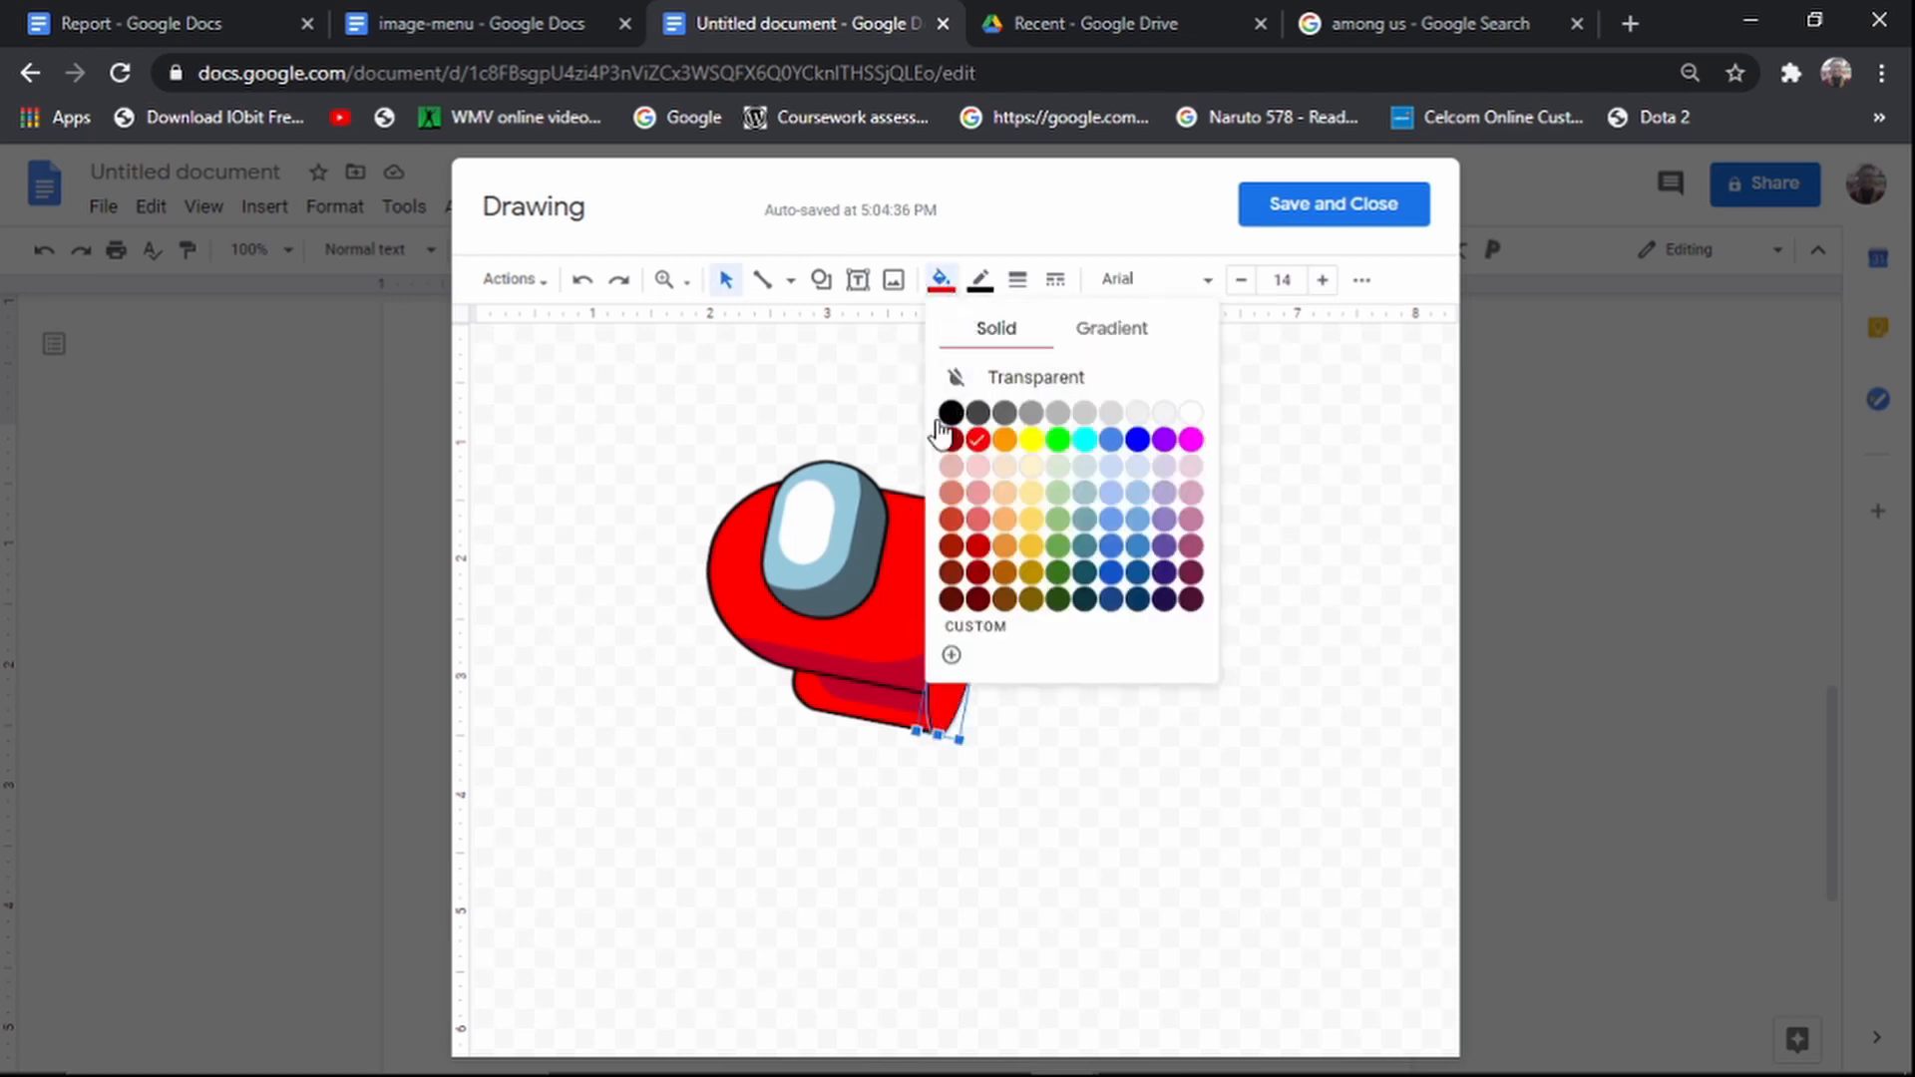
click(977, 571)
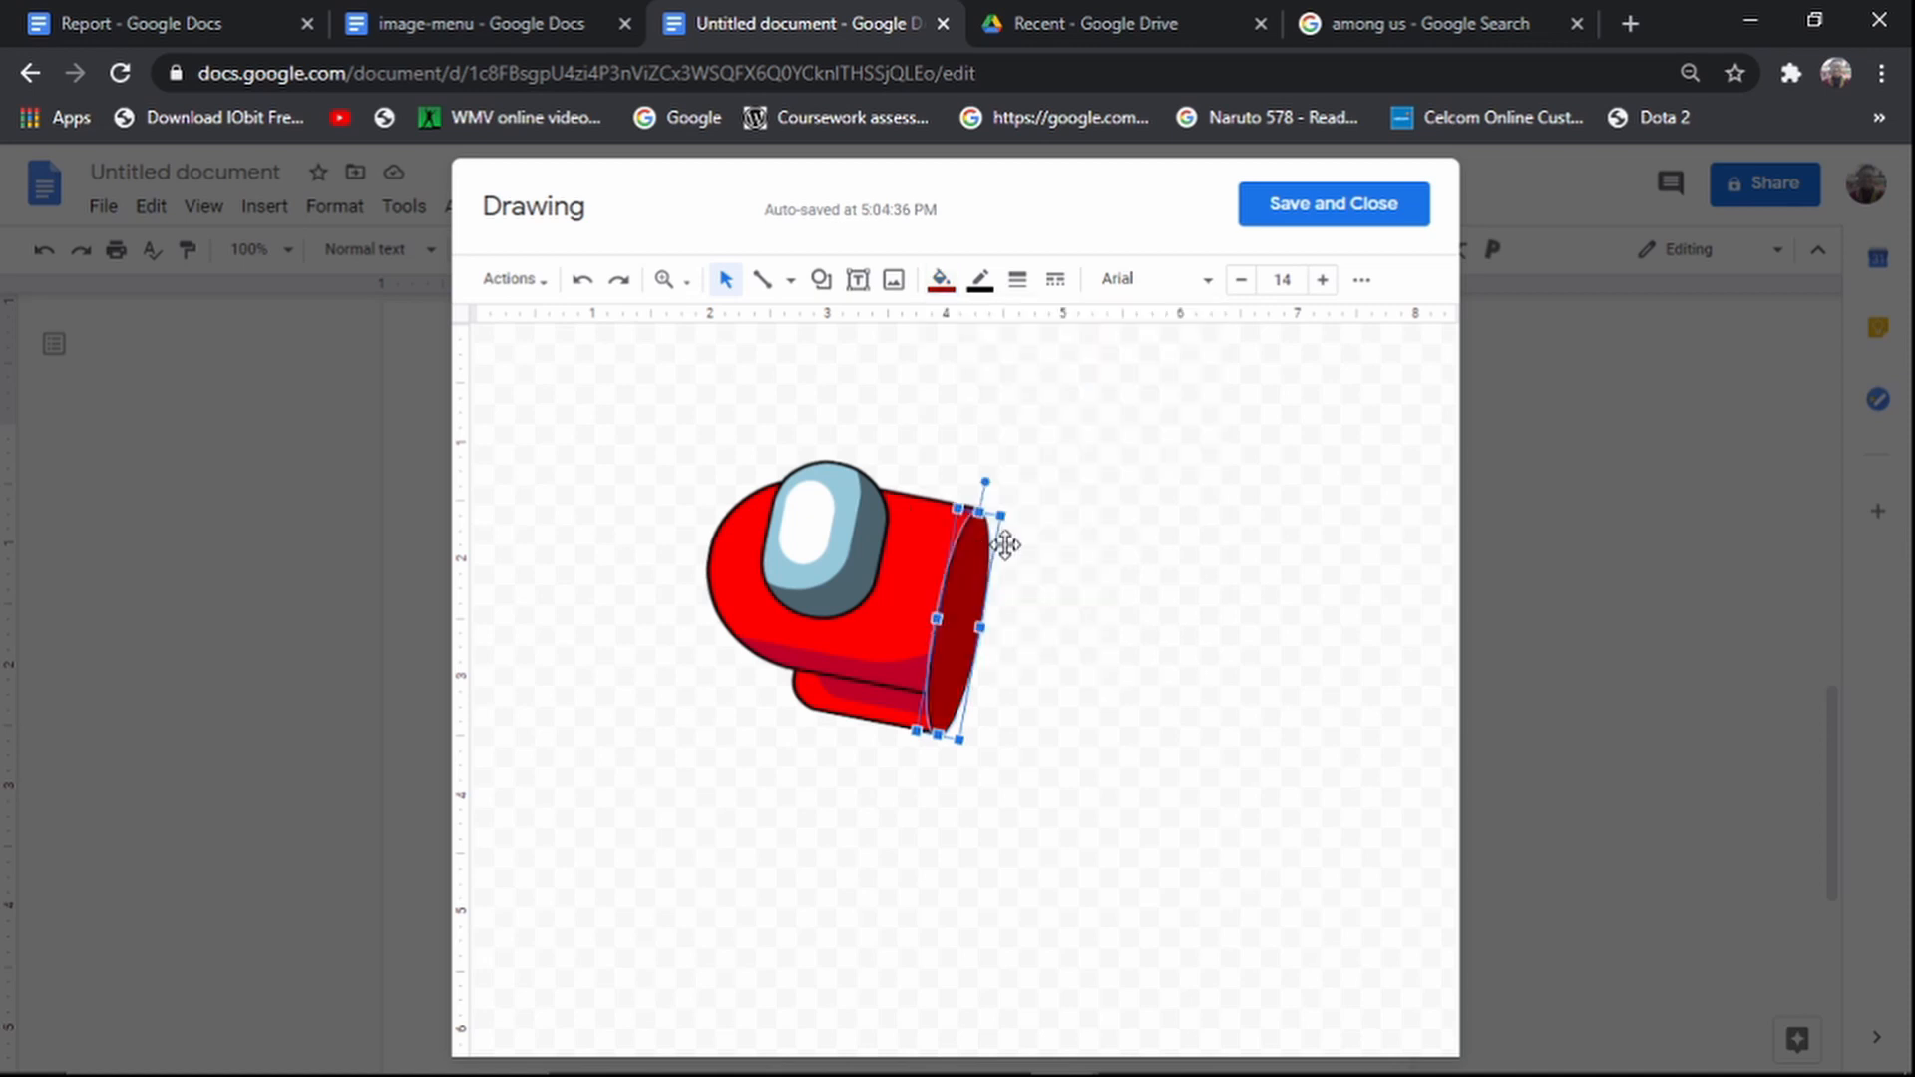
click(1150, 564)
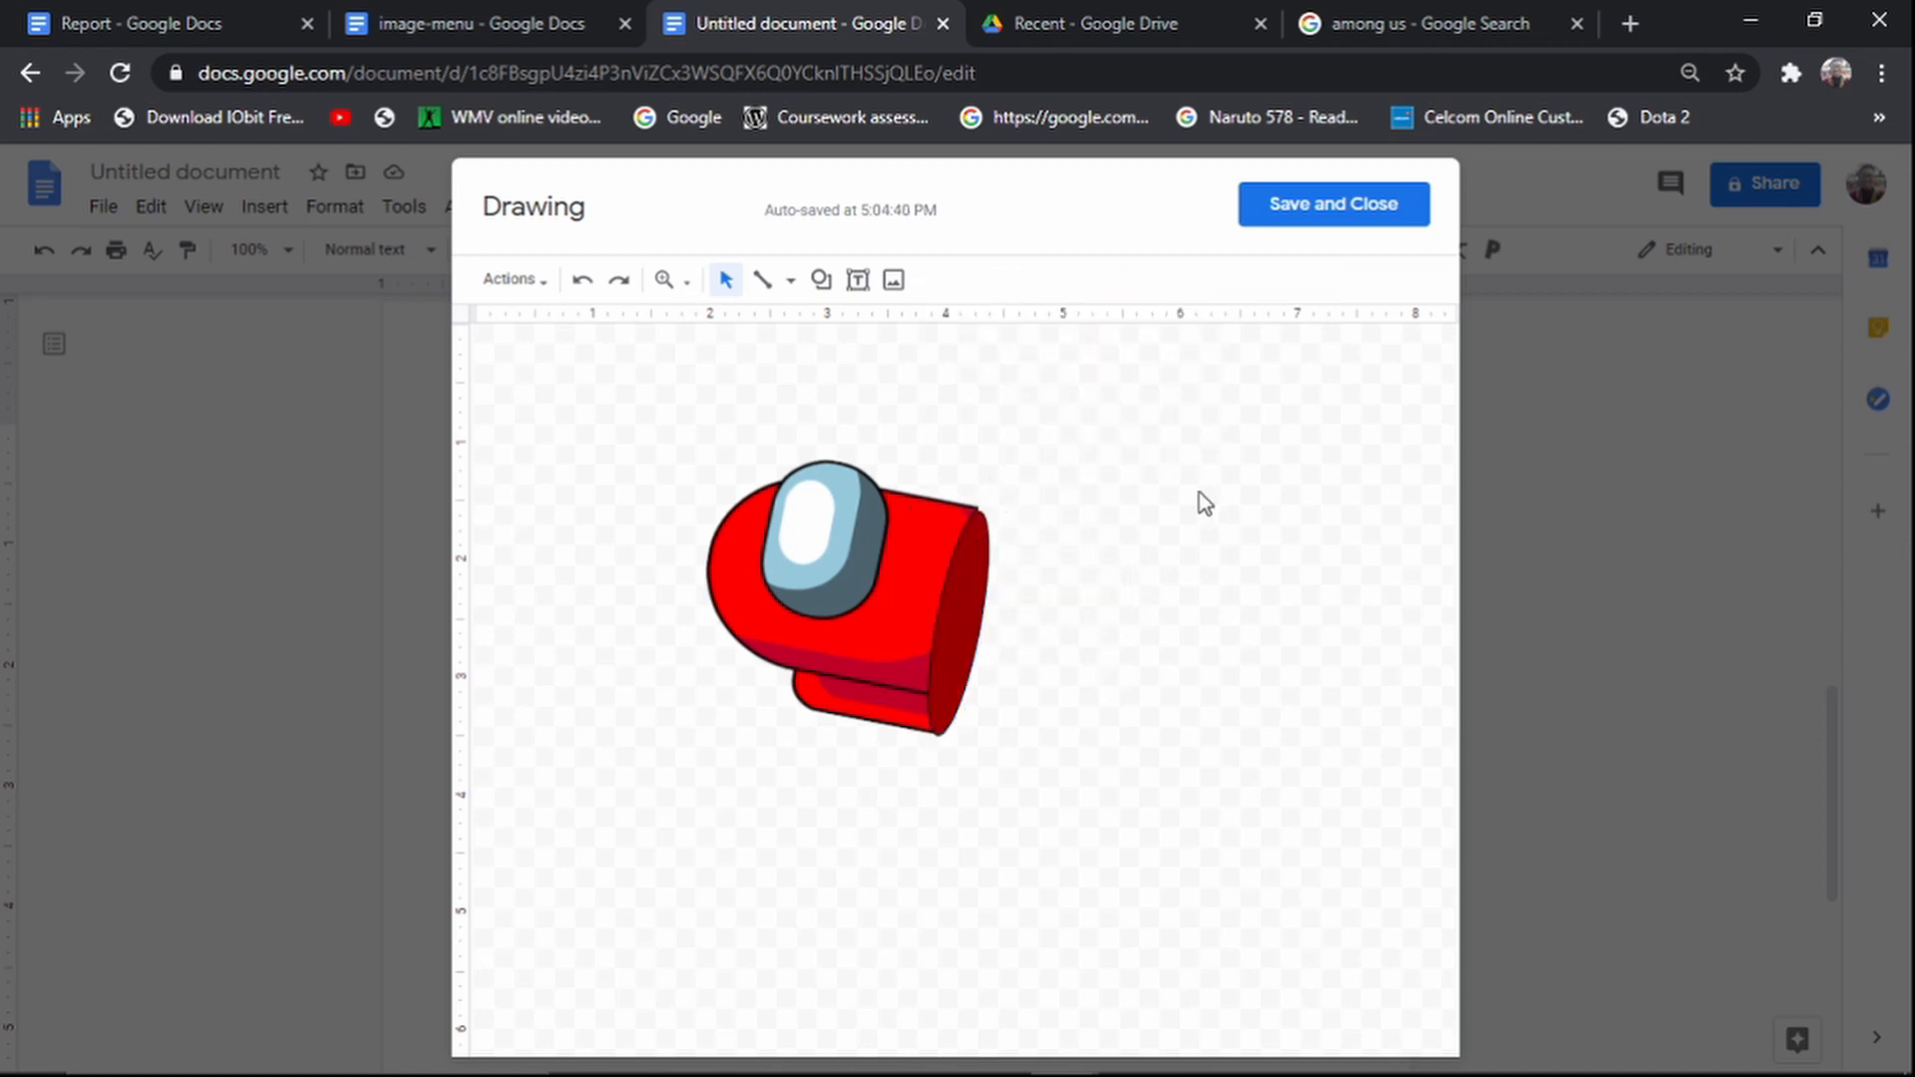
Step: Insert a bone image into the drawing and crop it to the half with the far knob
click(892, 281)
click(560, 990)
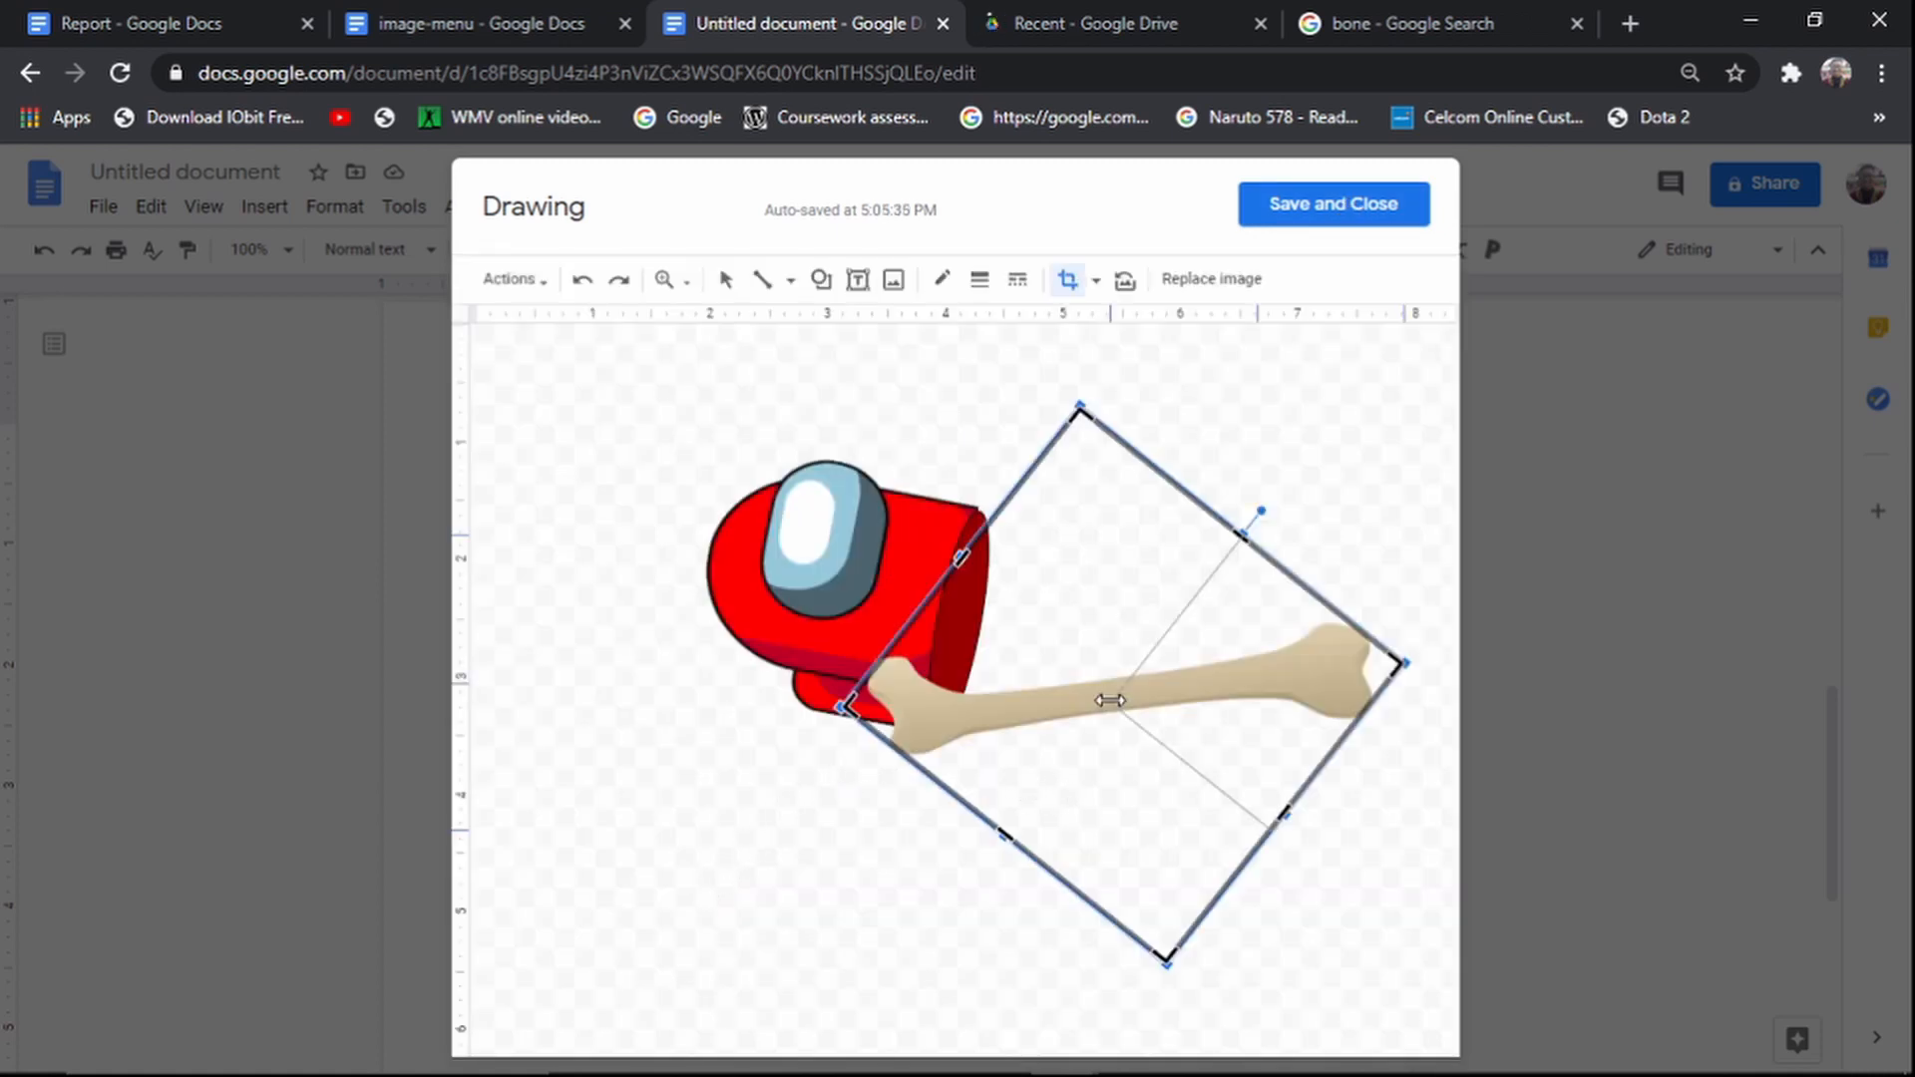
drag(840, 706, 1140, 693)
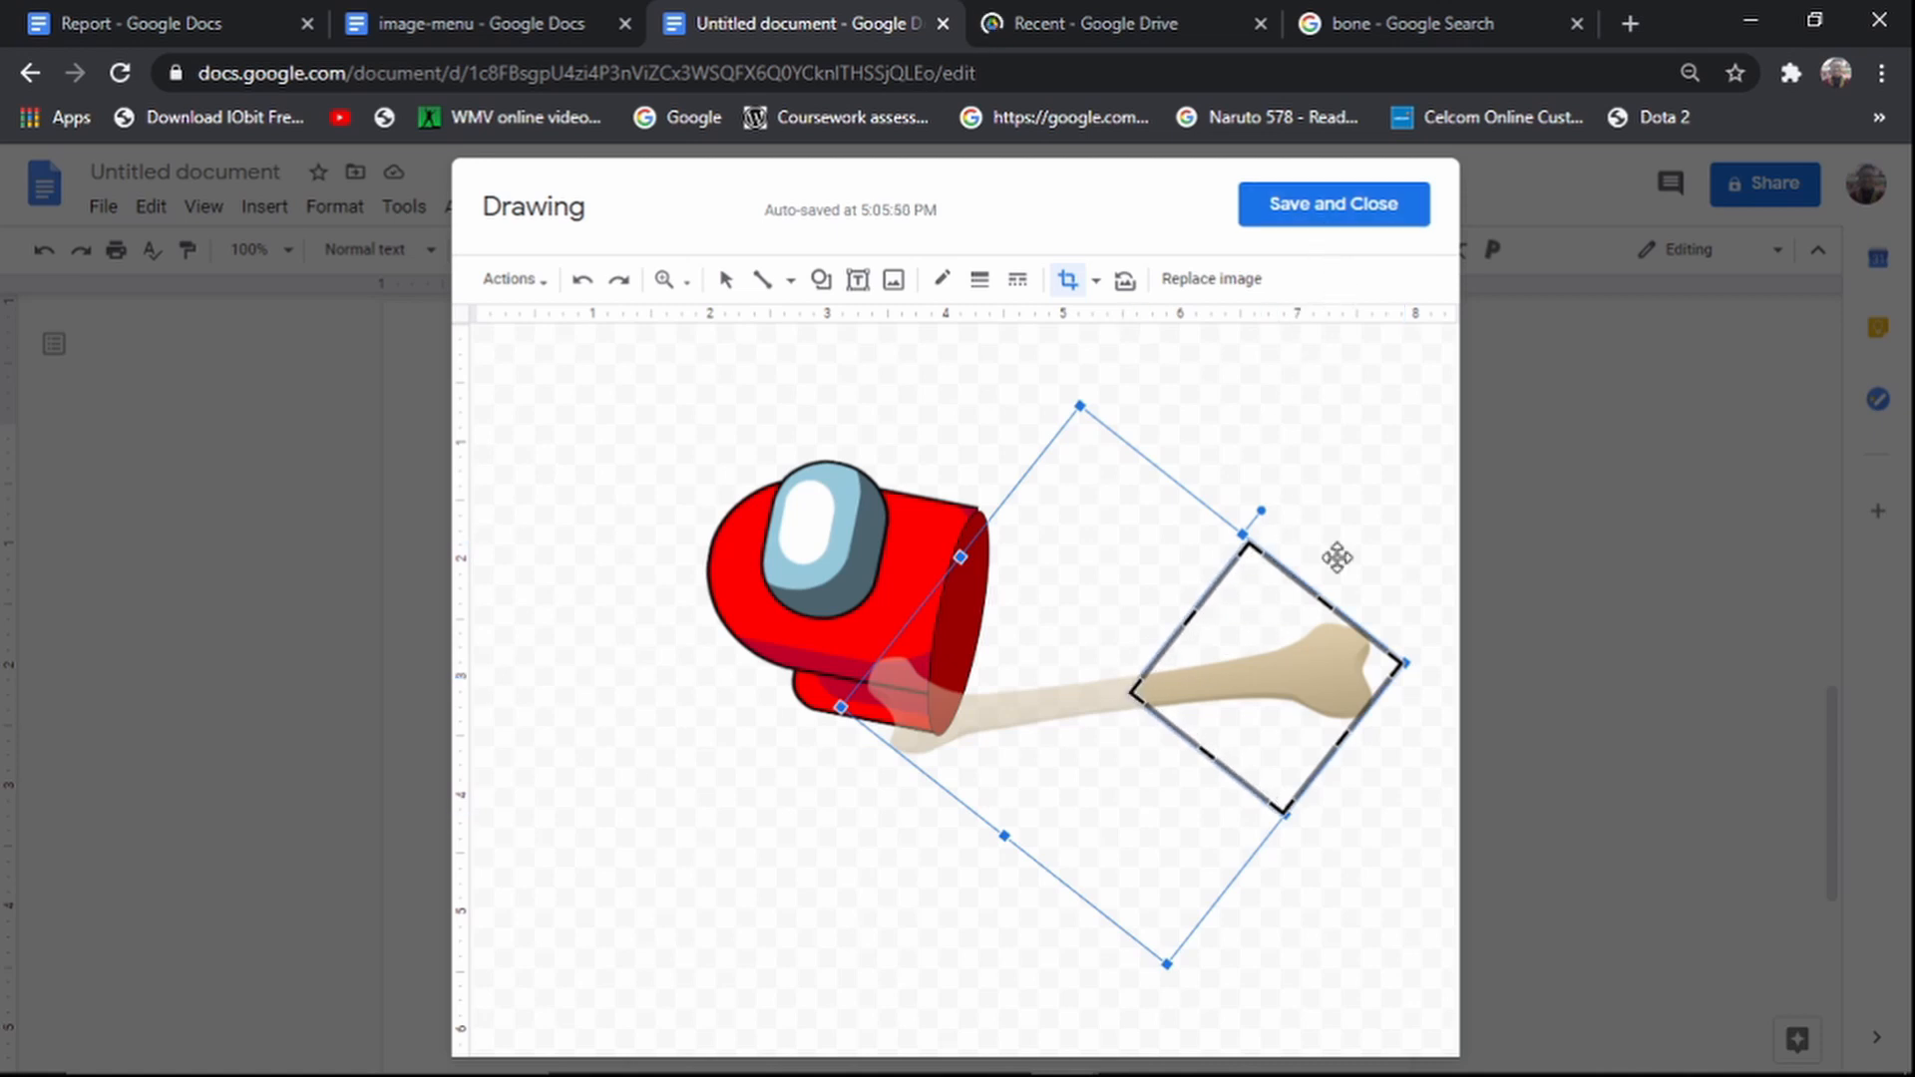
Step: Move the cropped bone onto the crewmate's dark red cut end and shrink it to fit the body
click(1316, 665)
drag(1317, 664, 1138, 598)
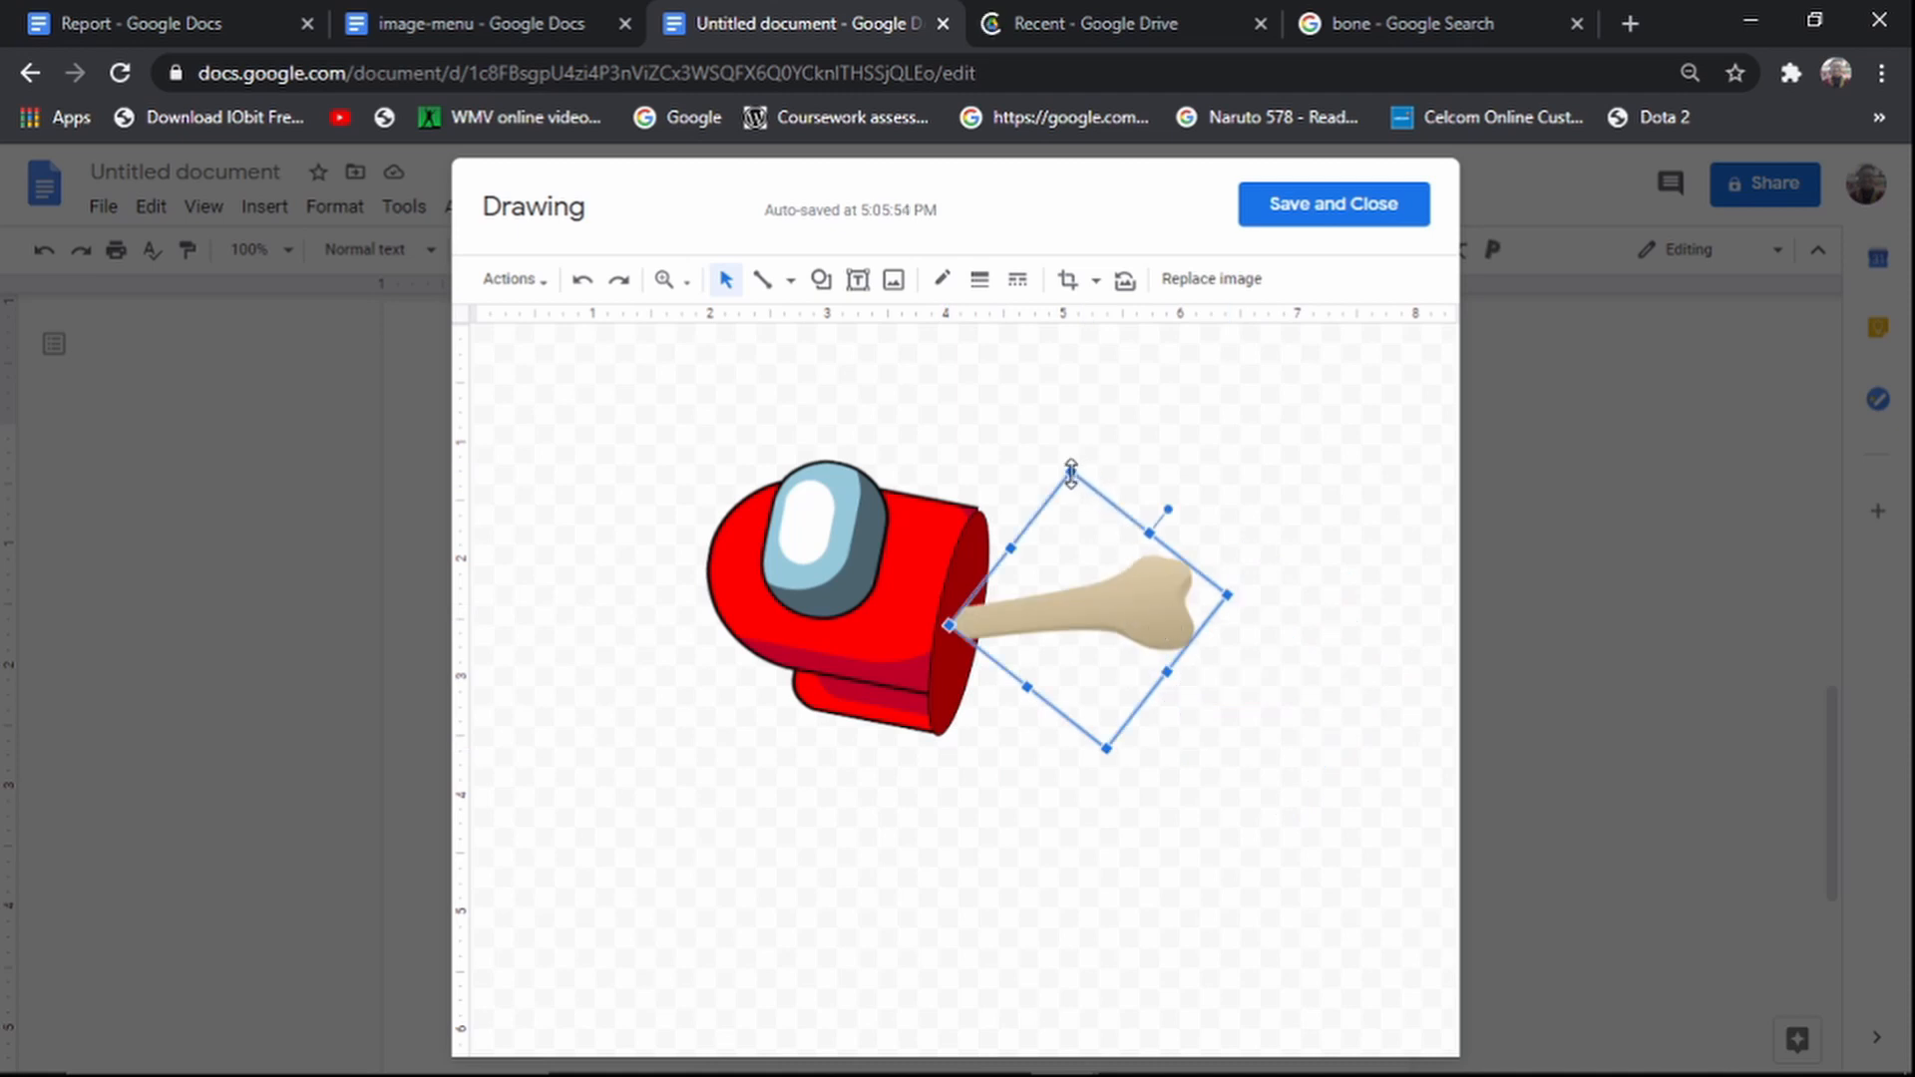
drag(1071, 469, 1185, 596)
drag(1114, 652, 1077, 644)
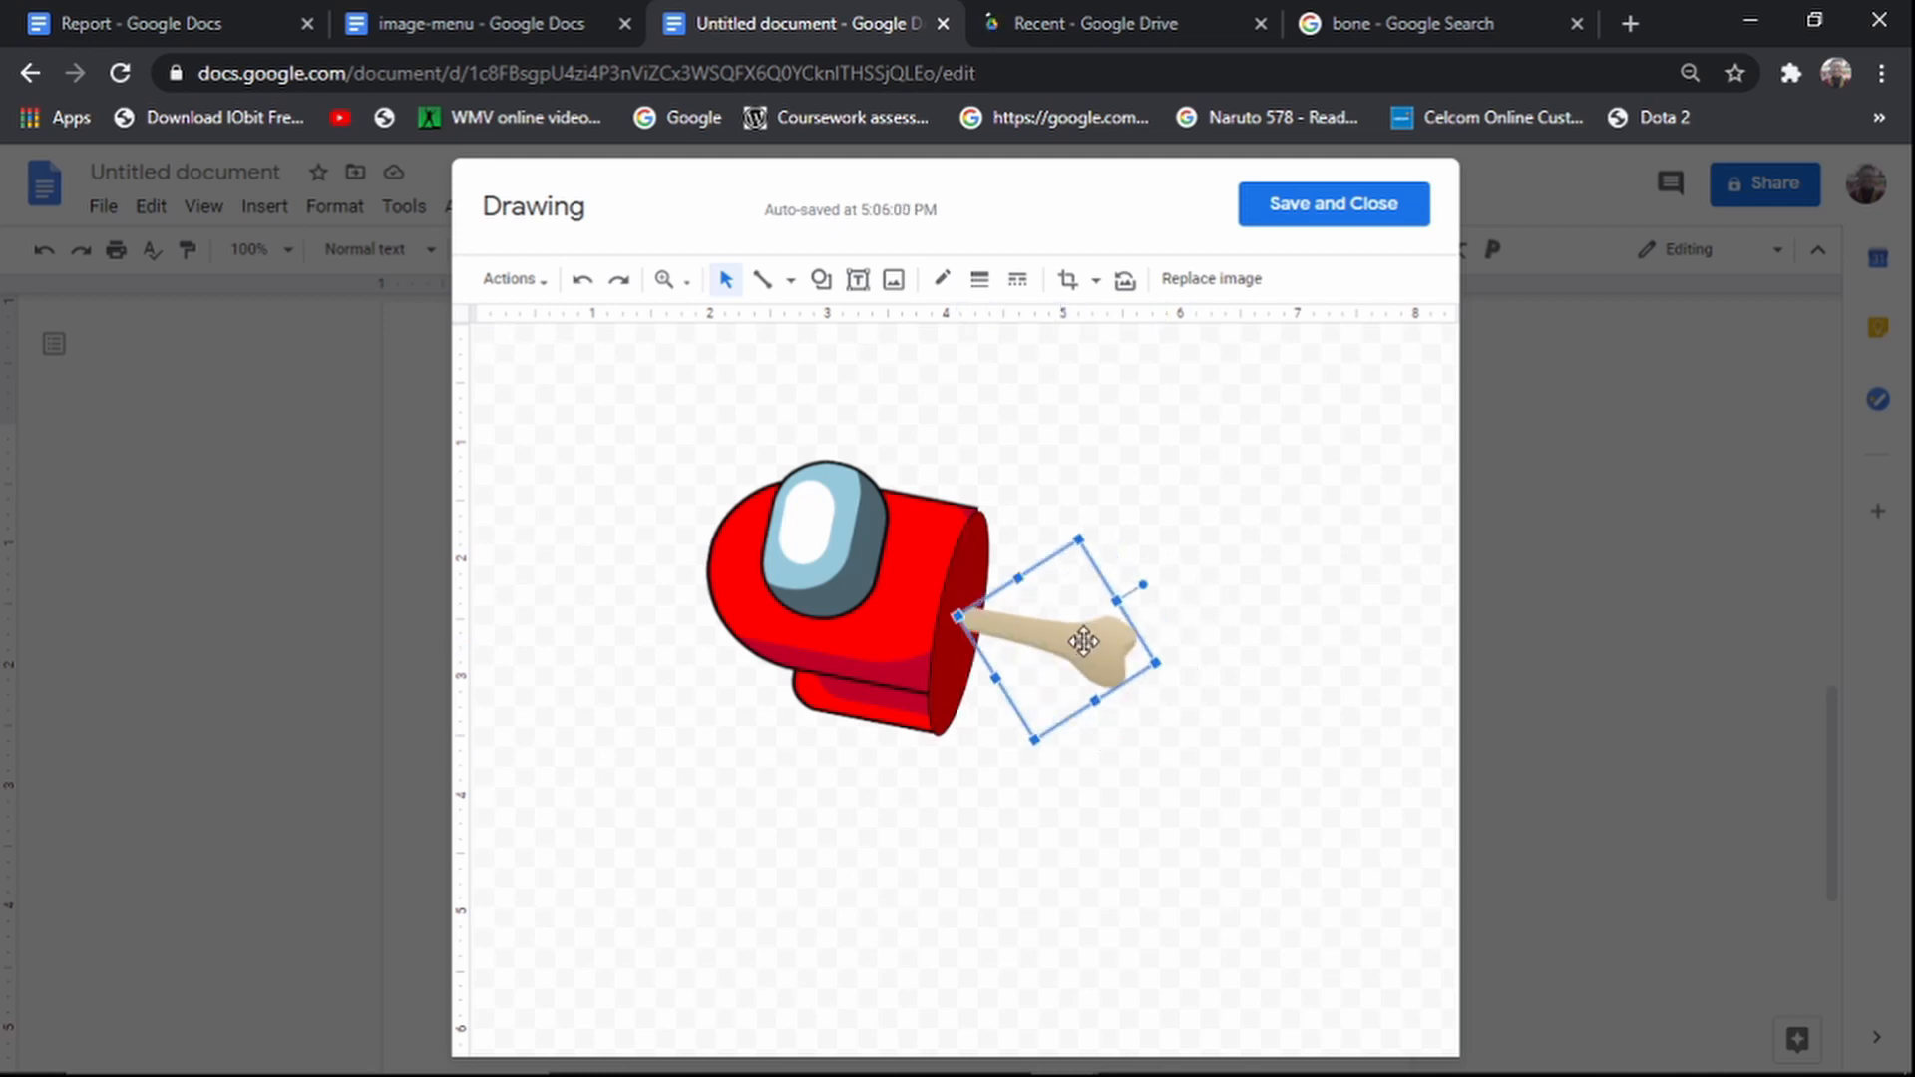
Step: Save and close the drawing, and move it in the document below the last paragraph, to about X 2.6, Y 6.1
click(1285, 646)
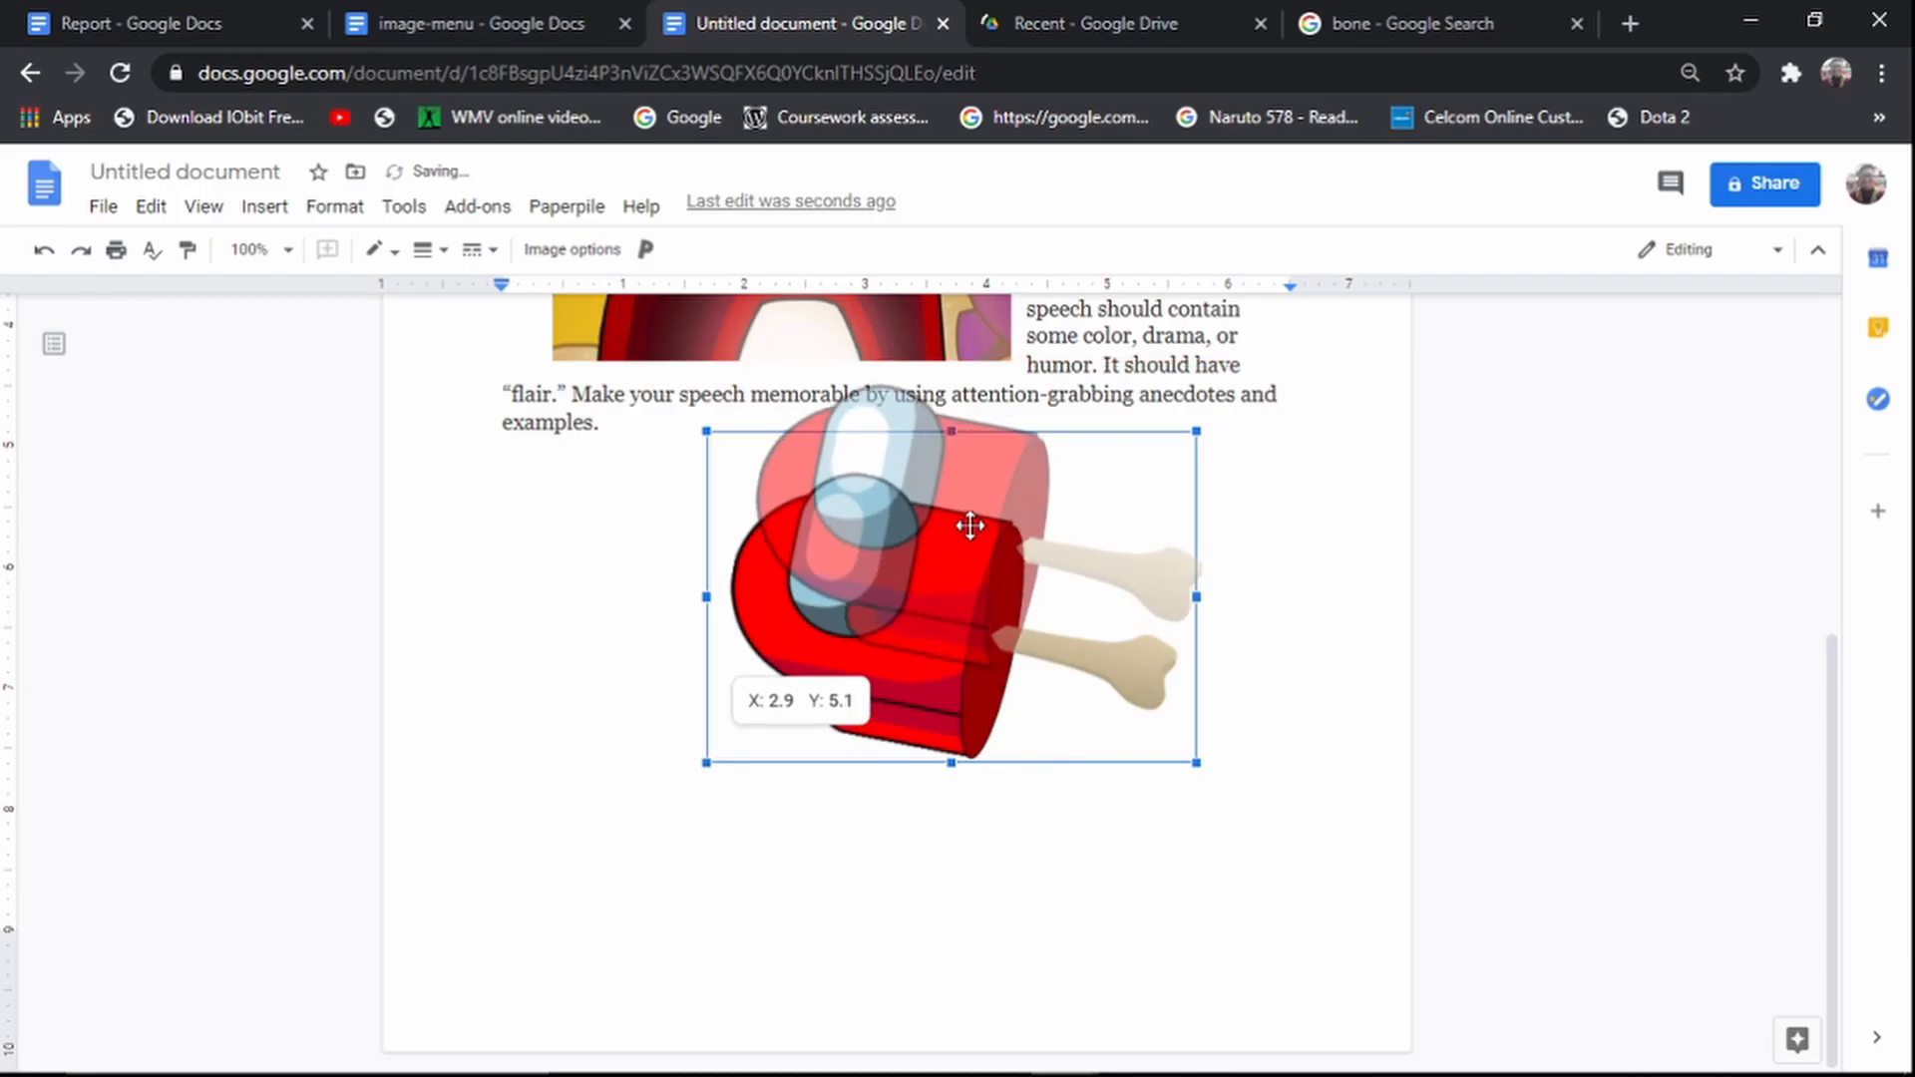
drag(970, 521, 902, 629)
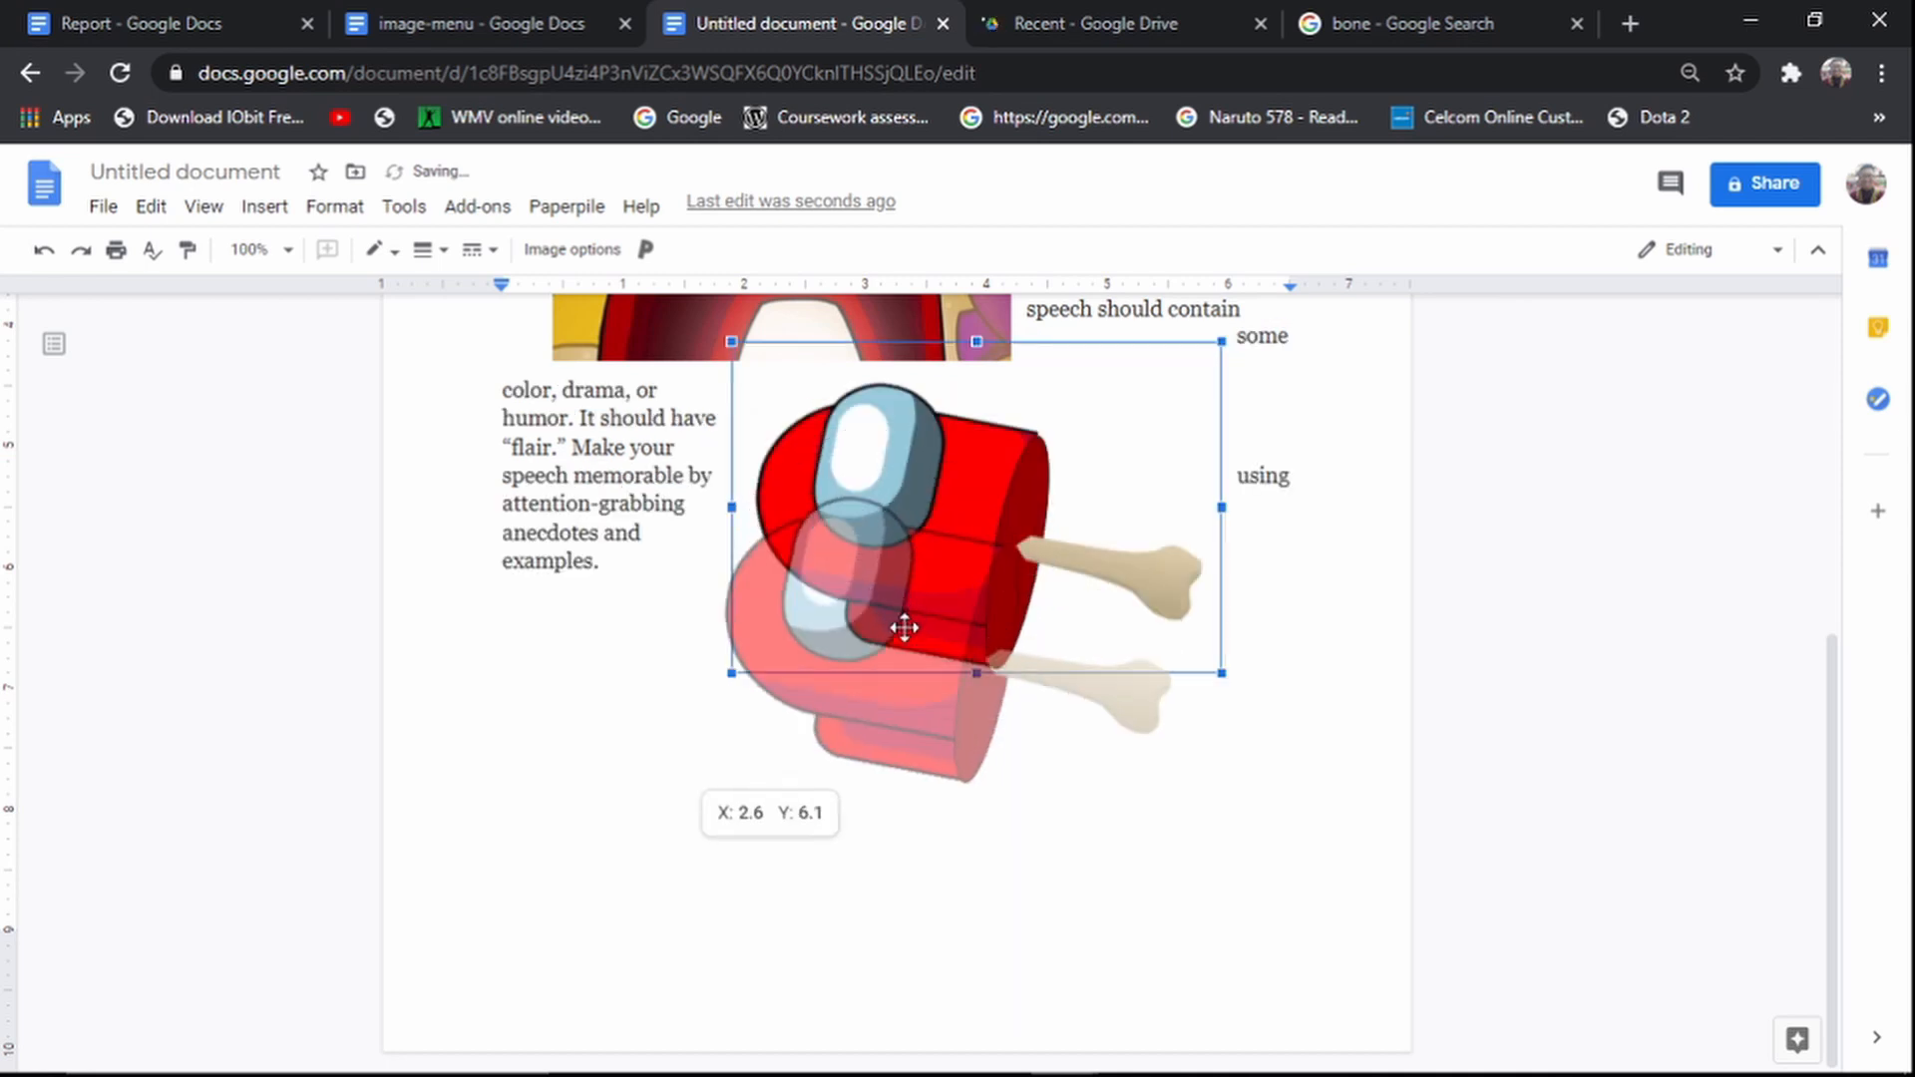
click(1595, 582)
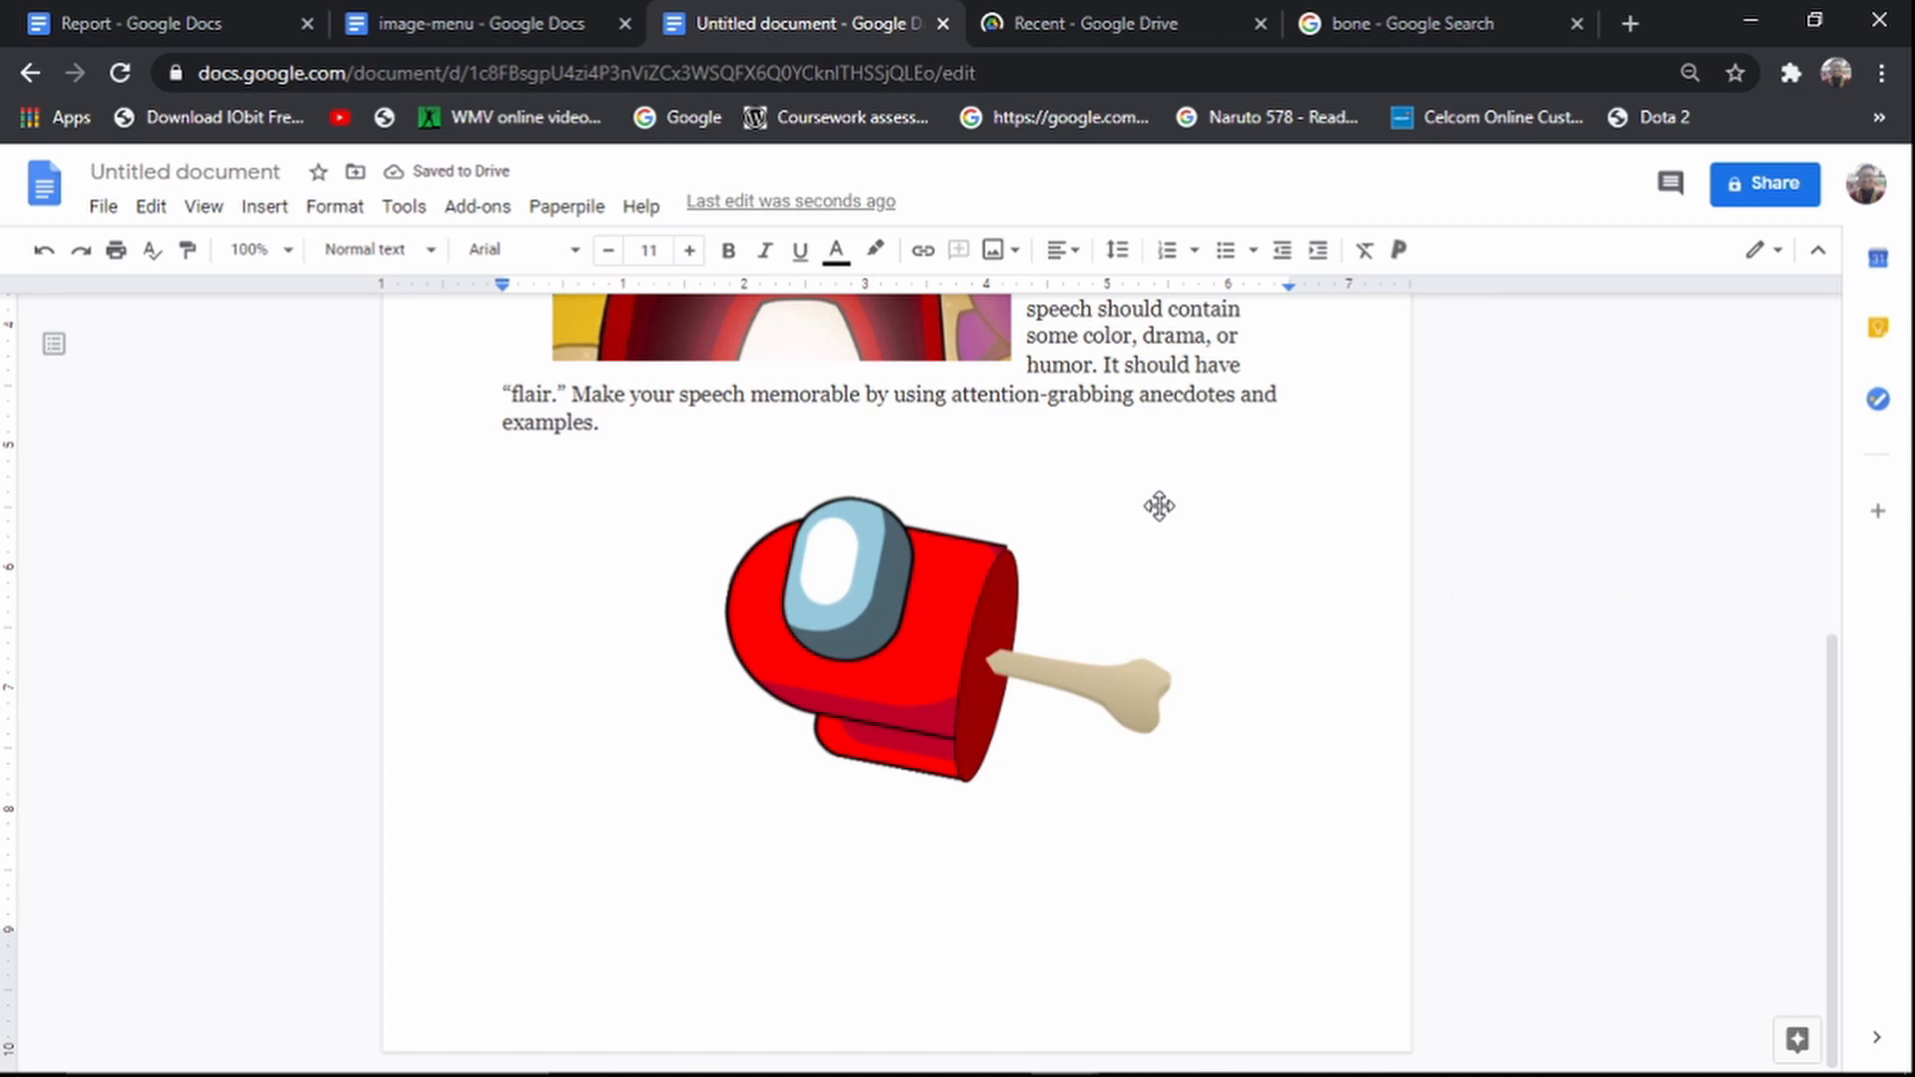
Step: Switch to the image-menu document and examine the layout of the sample food menu and the finished food menu page
click(469, 15)
scroll(1256, 771, up, 5)
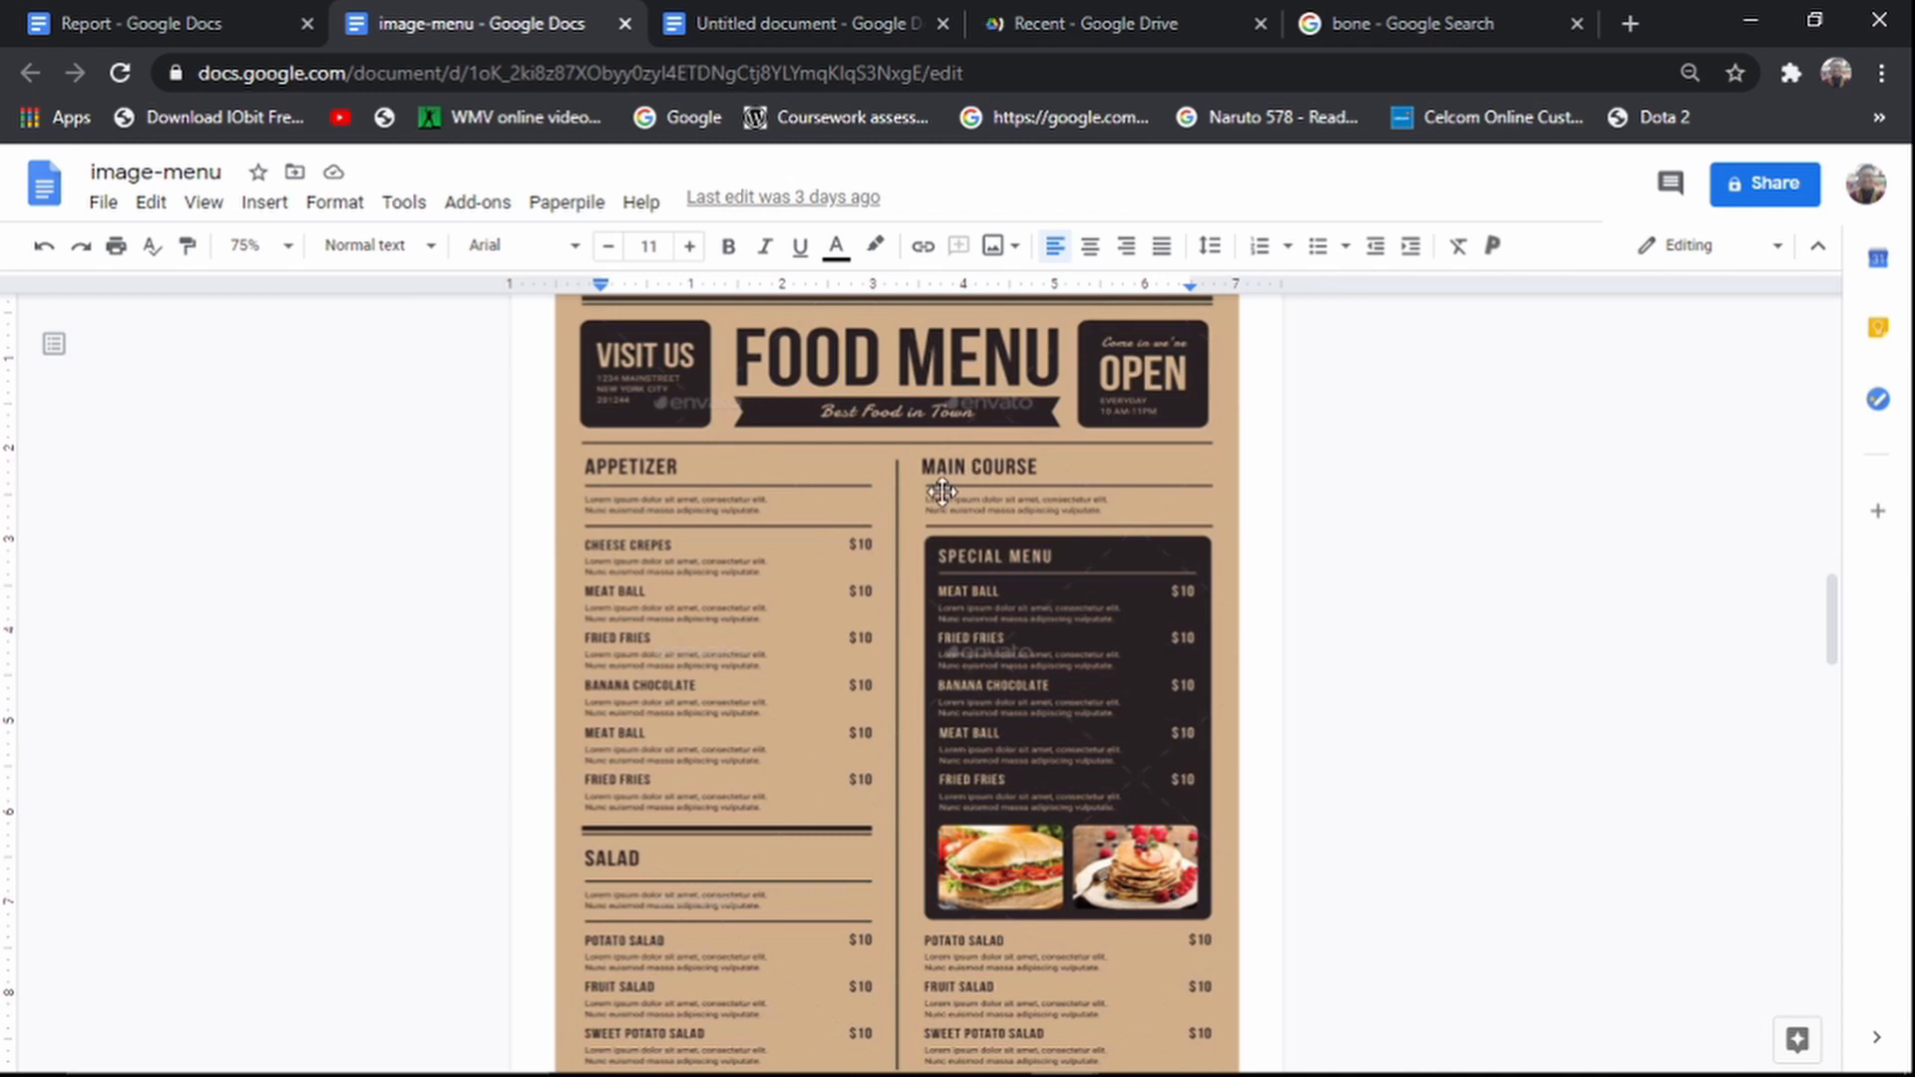
scroll(990, 589, down, 3)
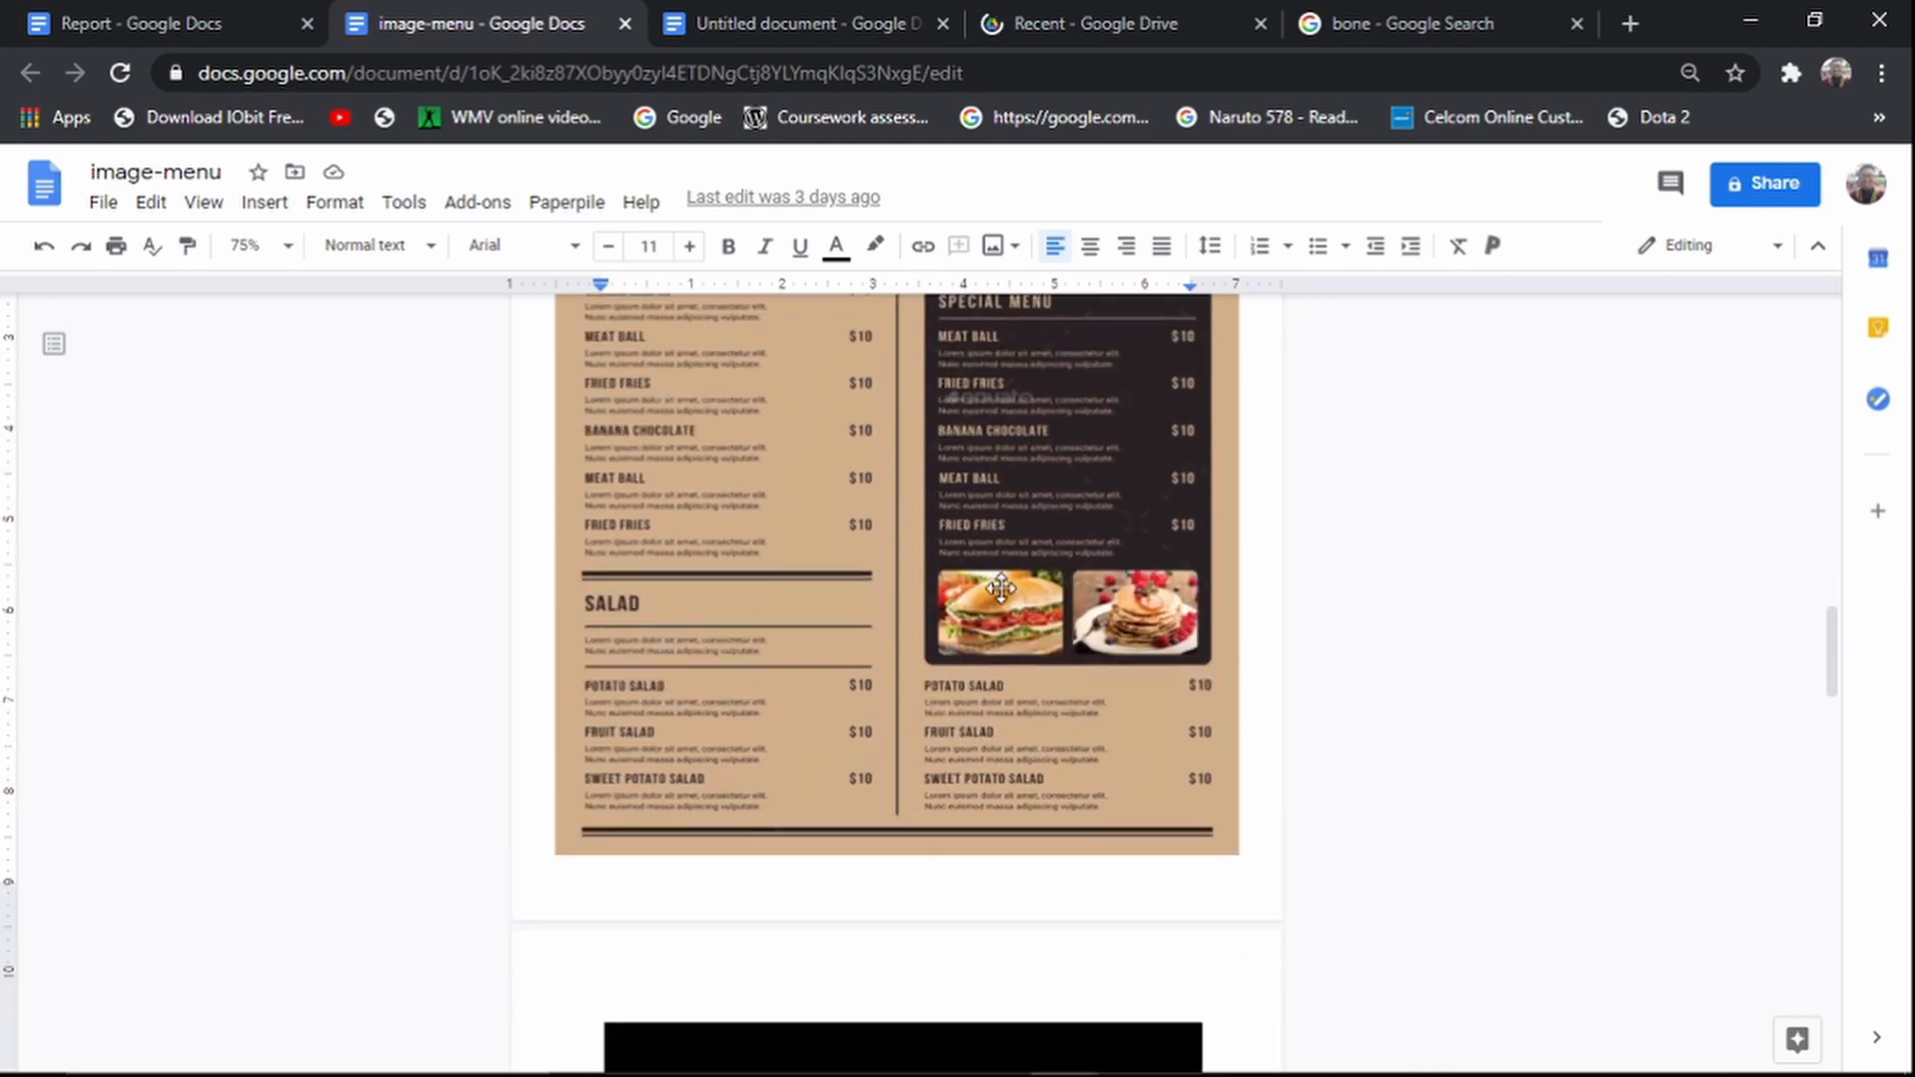
scroll(989, 588, up, 3)
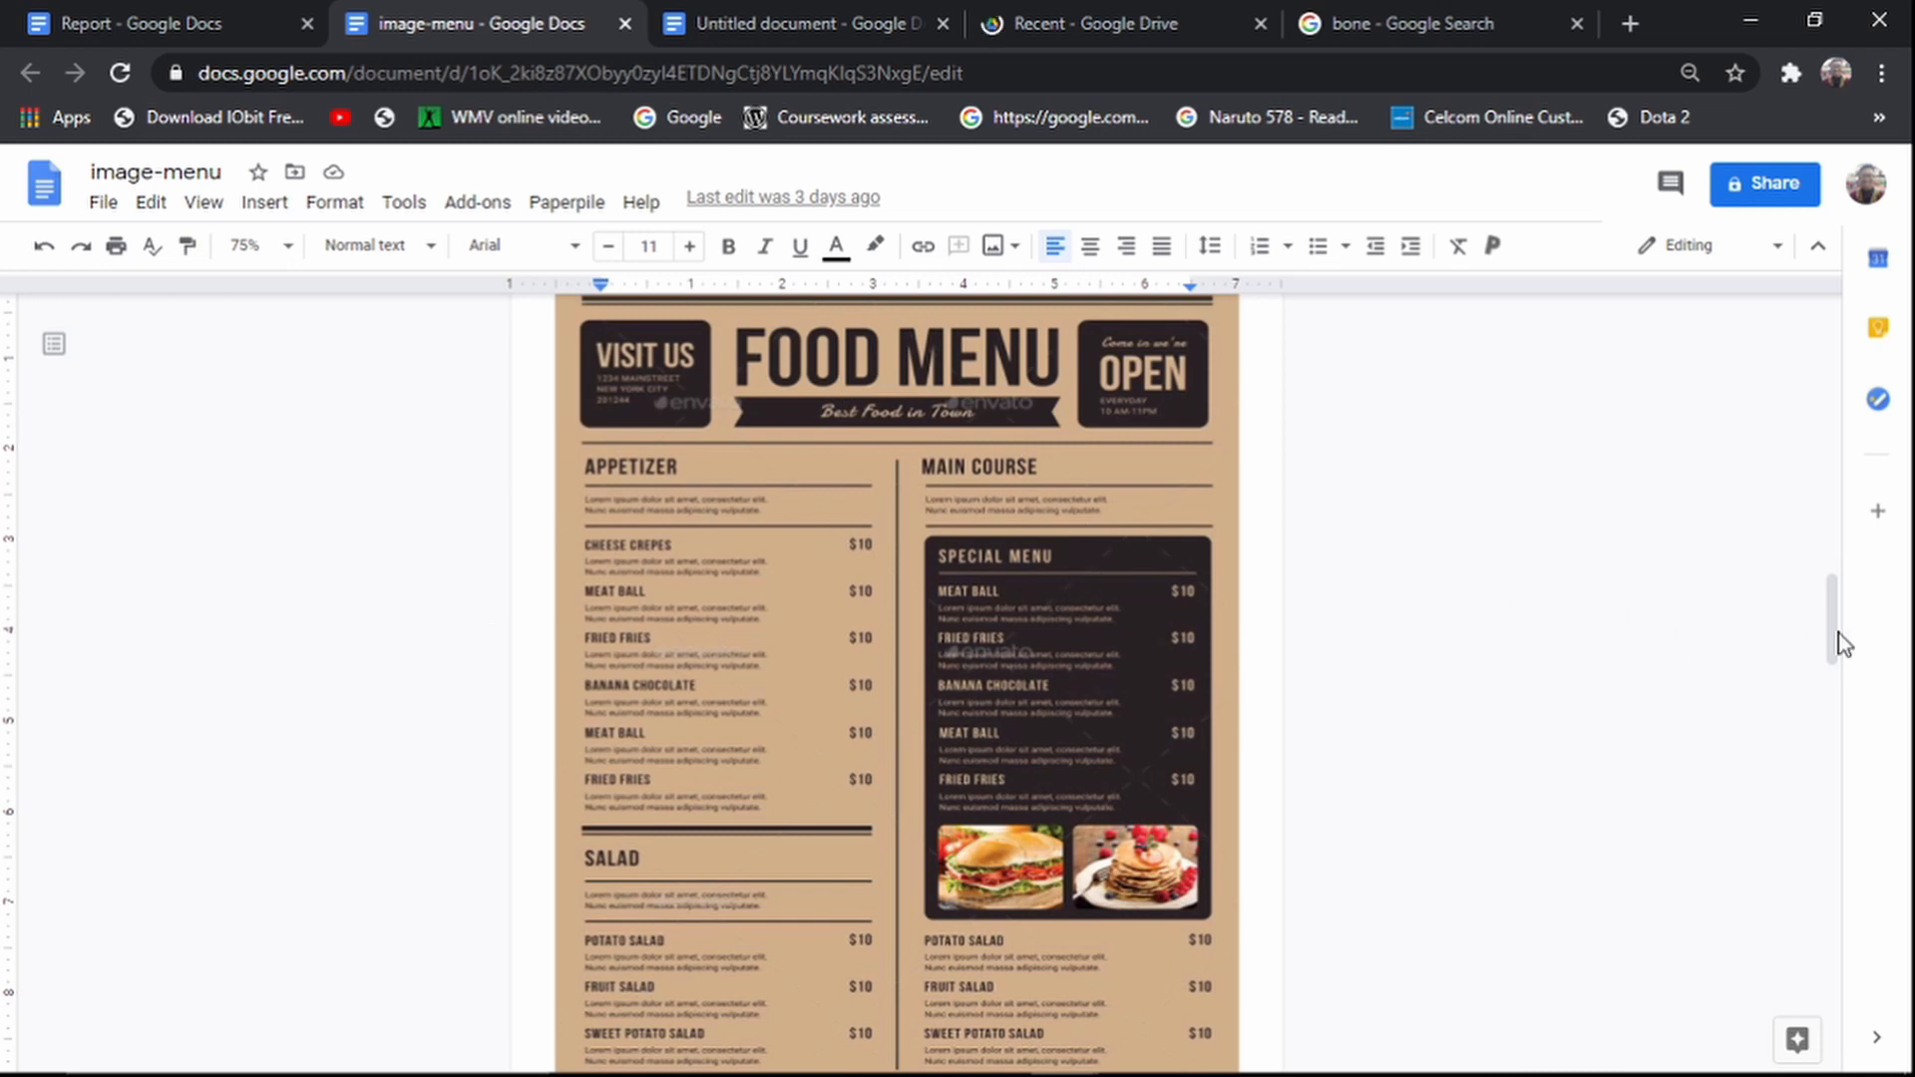
drag(1842, 643, 1812, 904)
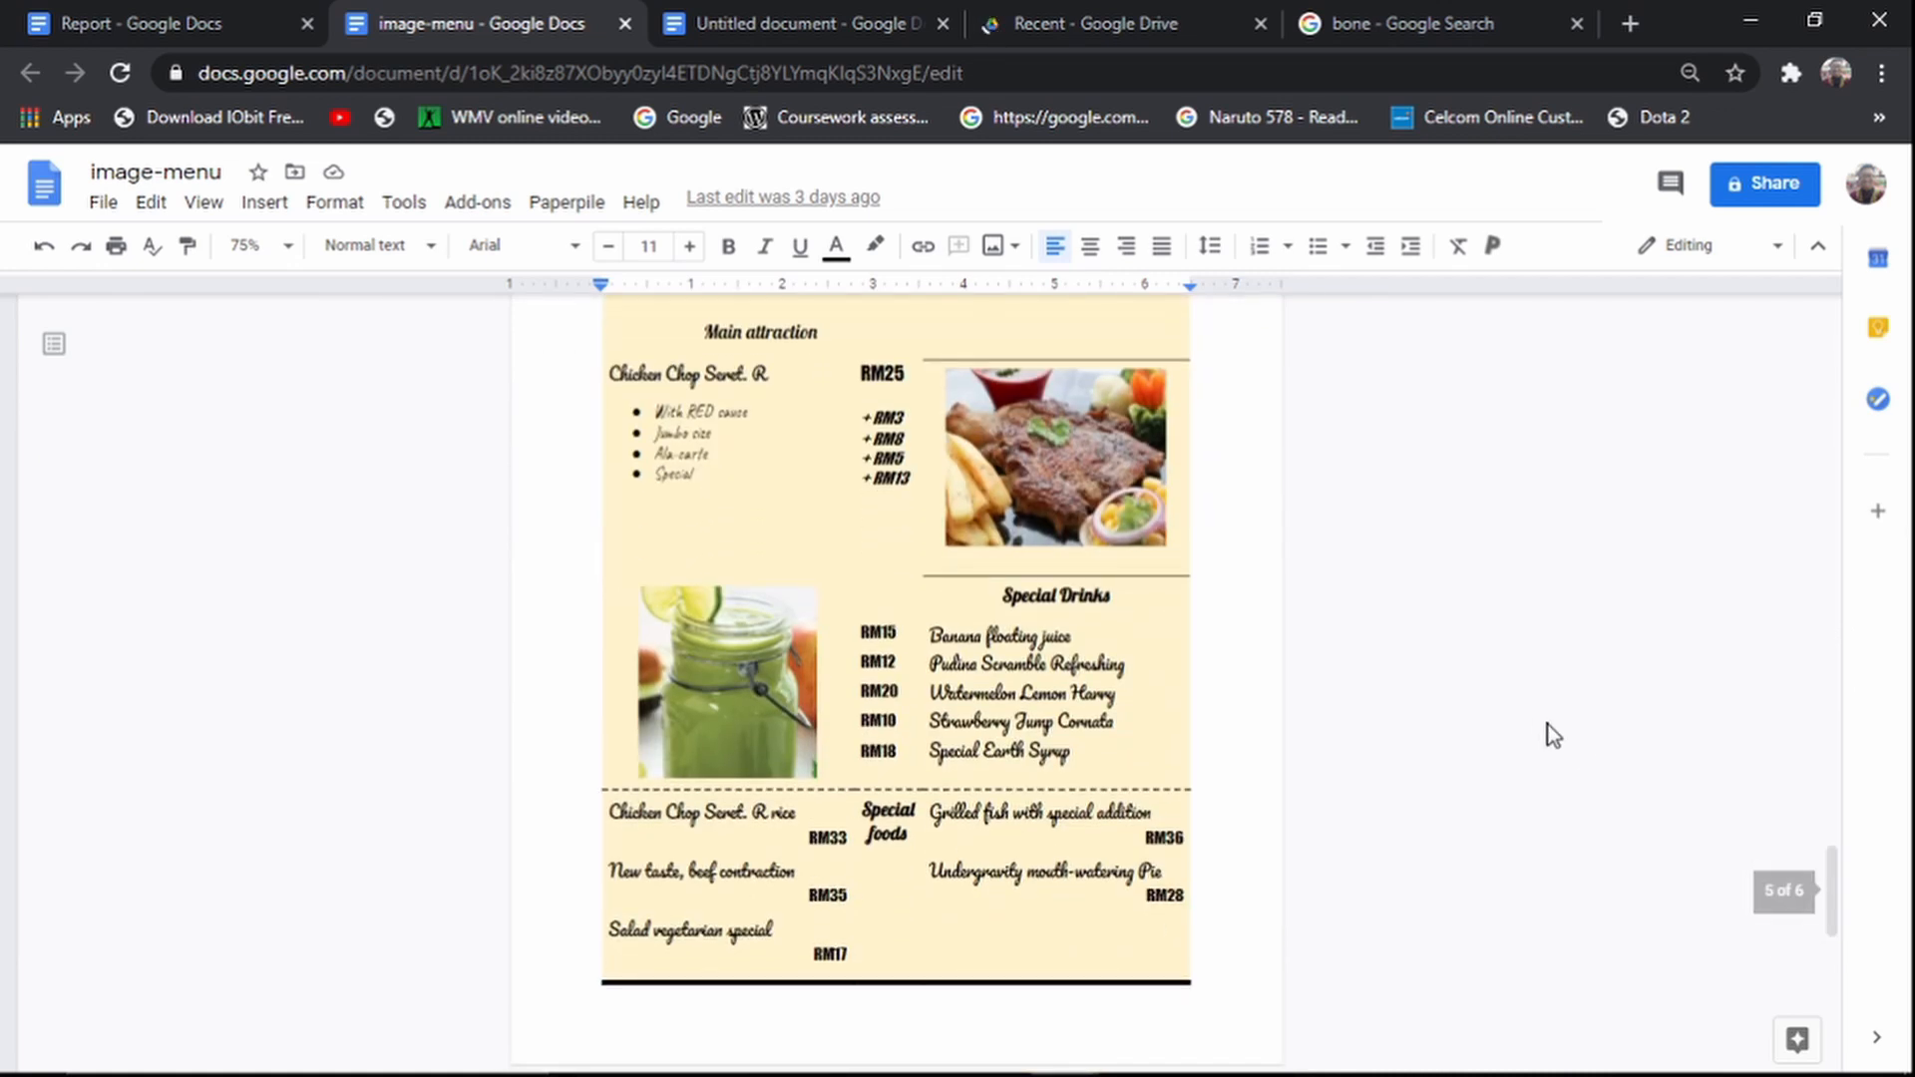
scroll(1553, 692, up, 2)
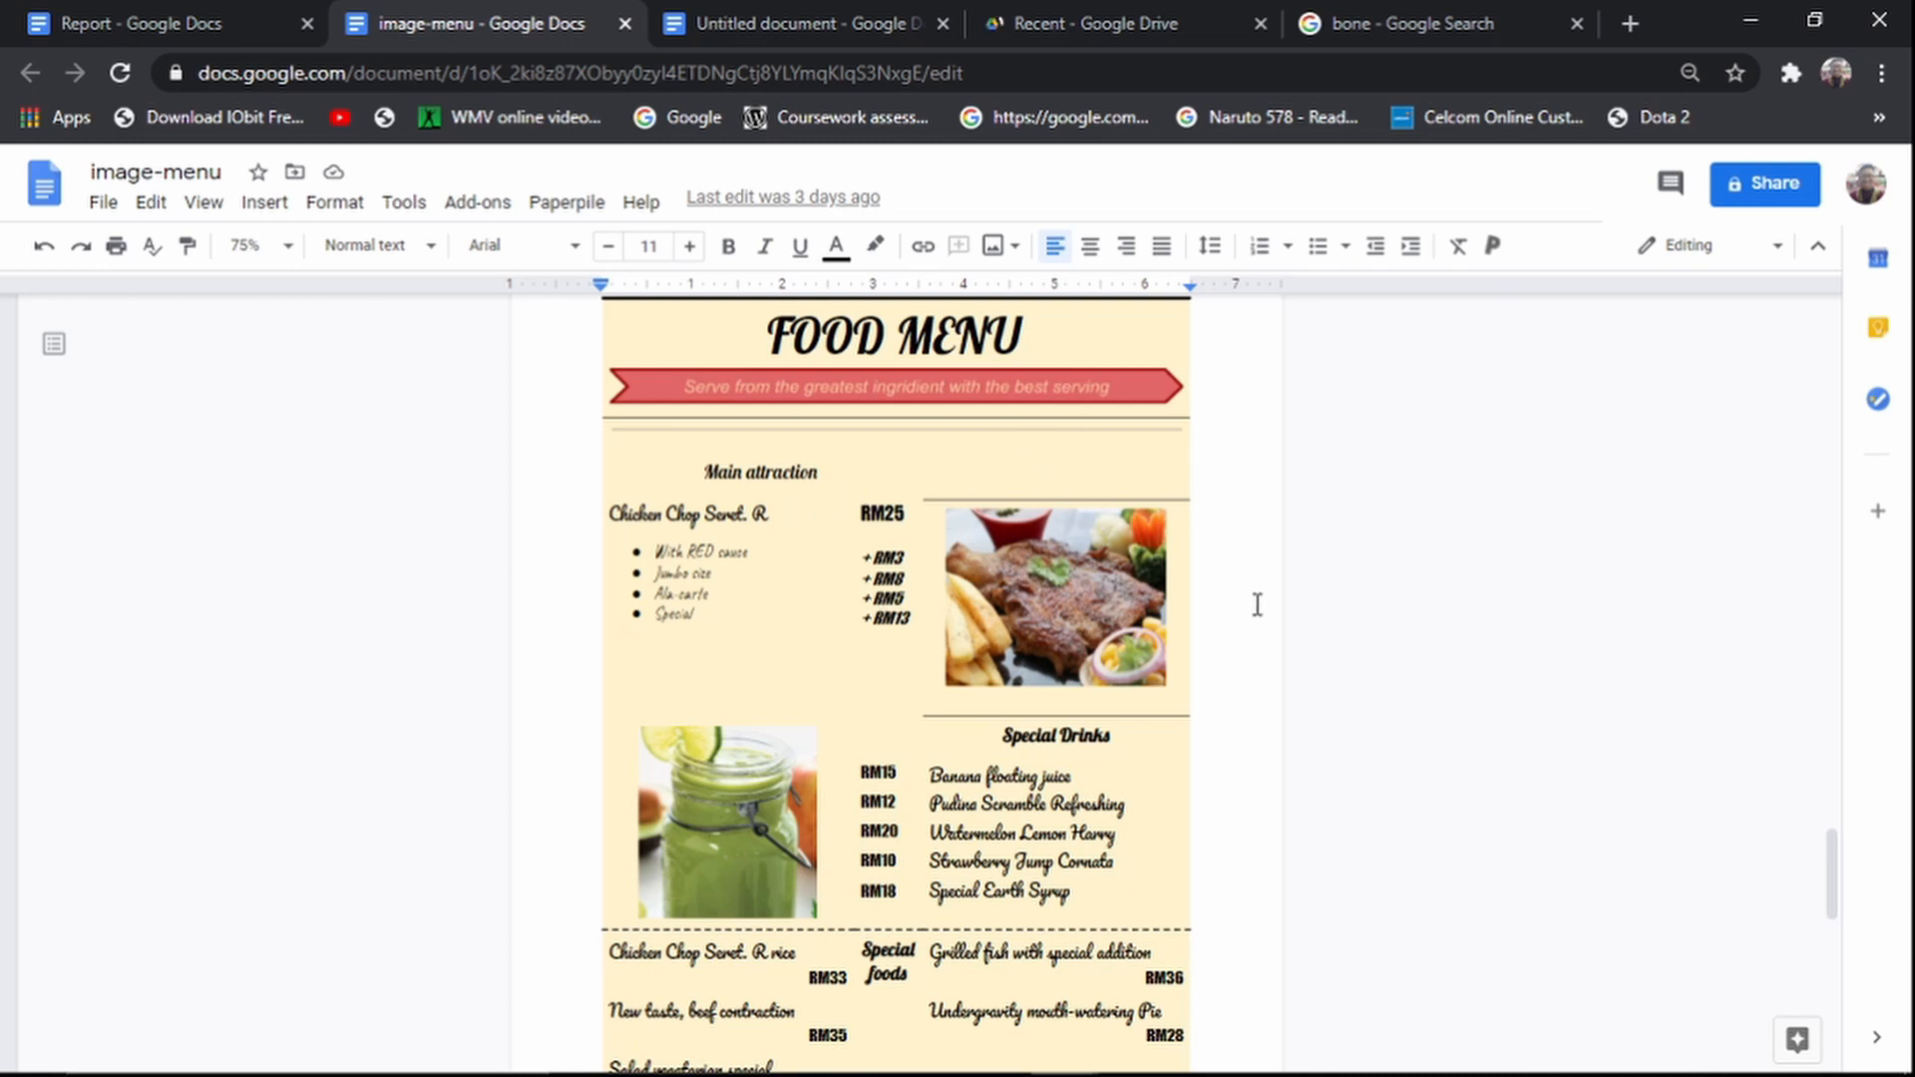
scroll(1256, 603, up, 2)
scroll(1002, 560, down, 10)
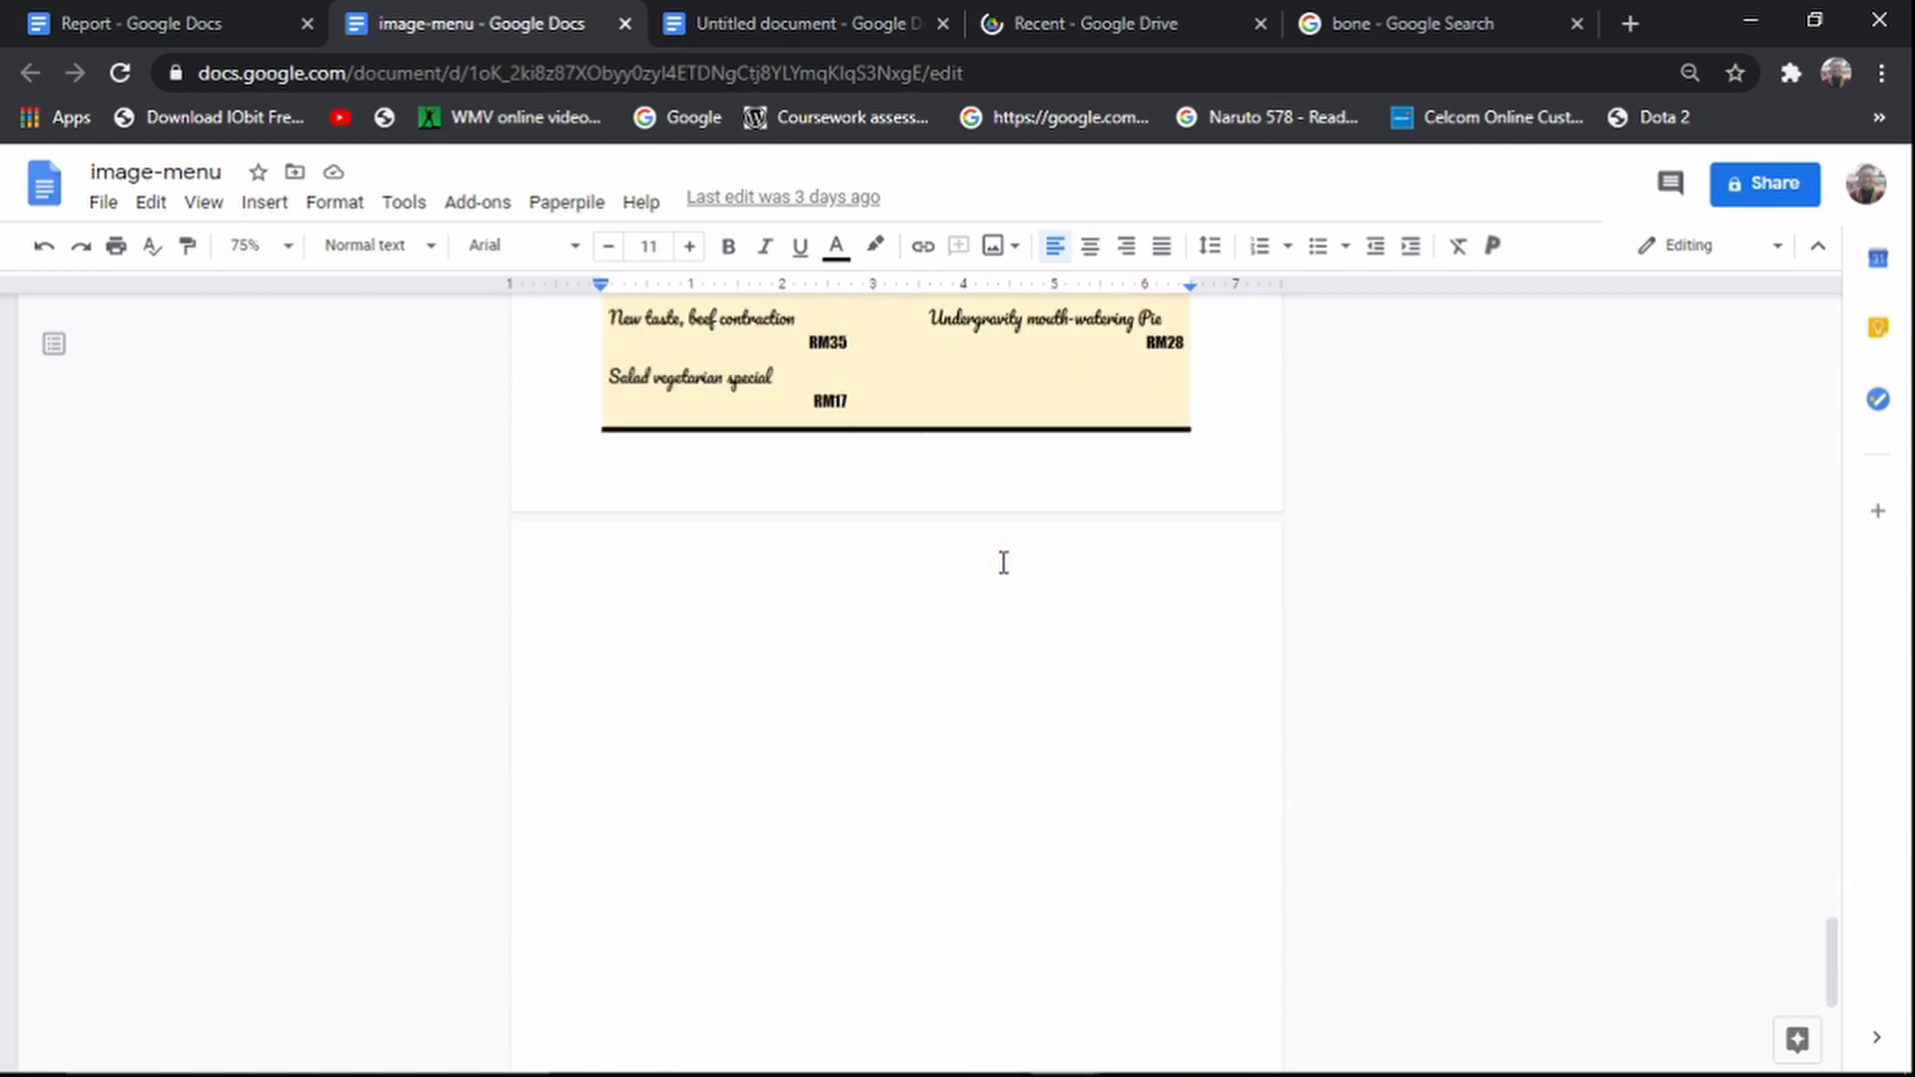
scroll(1003, 560, up, 10)
scroll(1004, 561, down, 3)
scroll(1003, 561, up, 2)
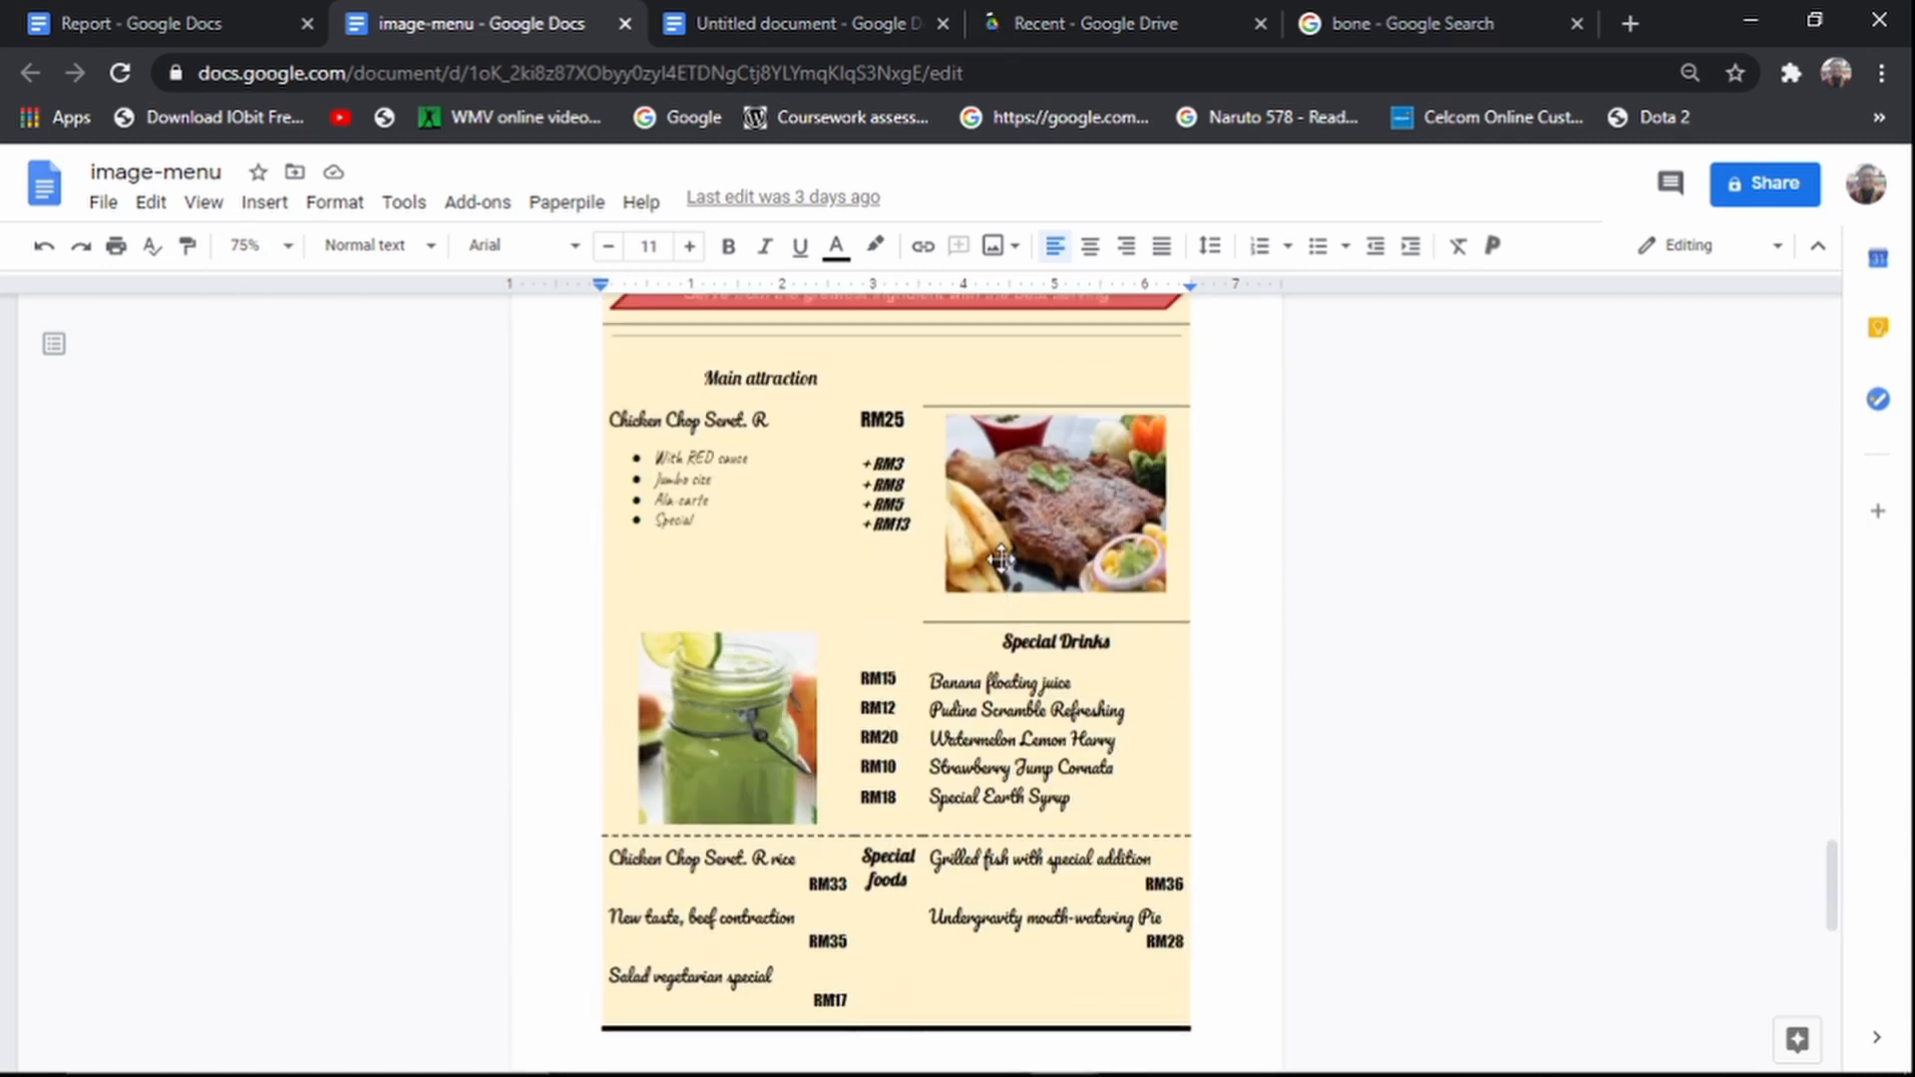
Step: Return to the untitled document and insert a page break after the text to start a second page
click(745, 26)
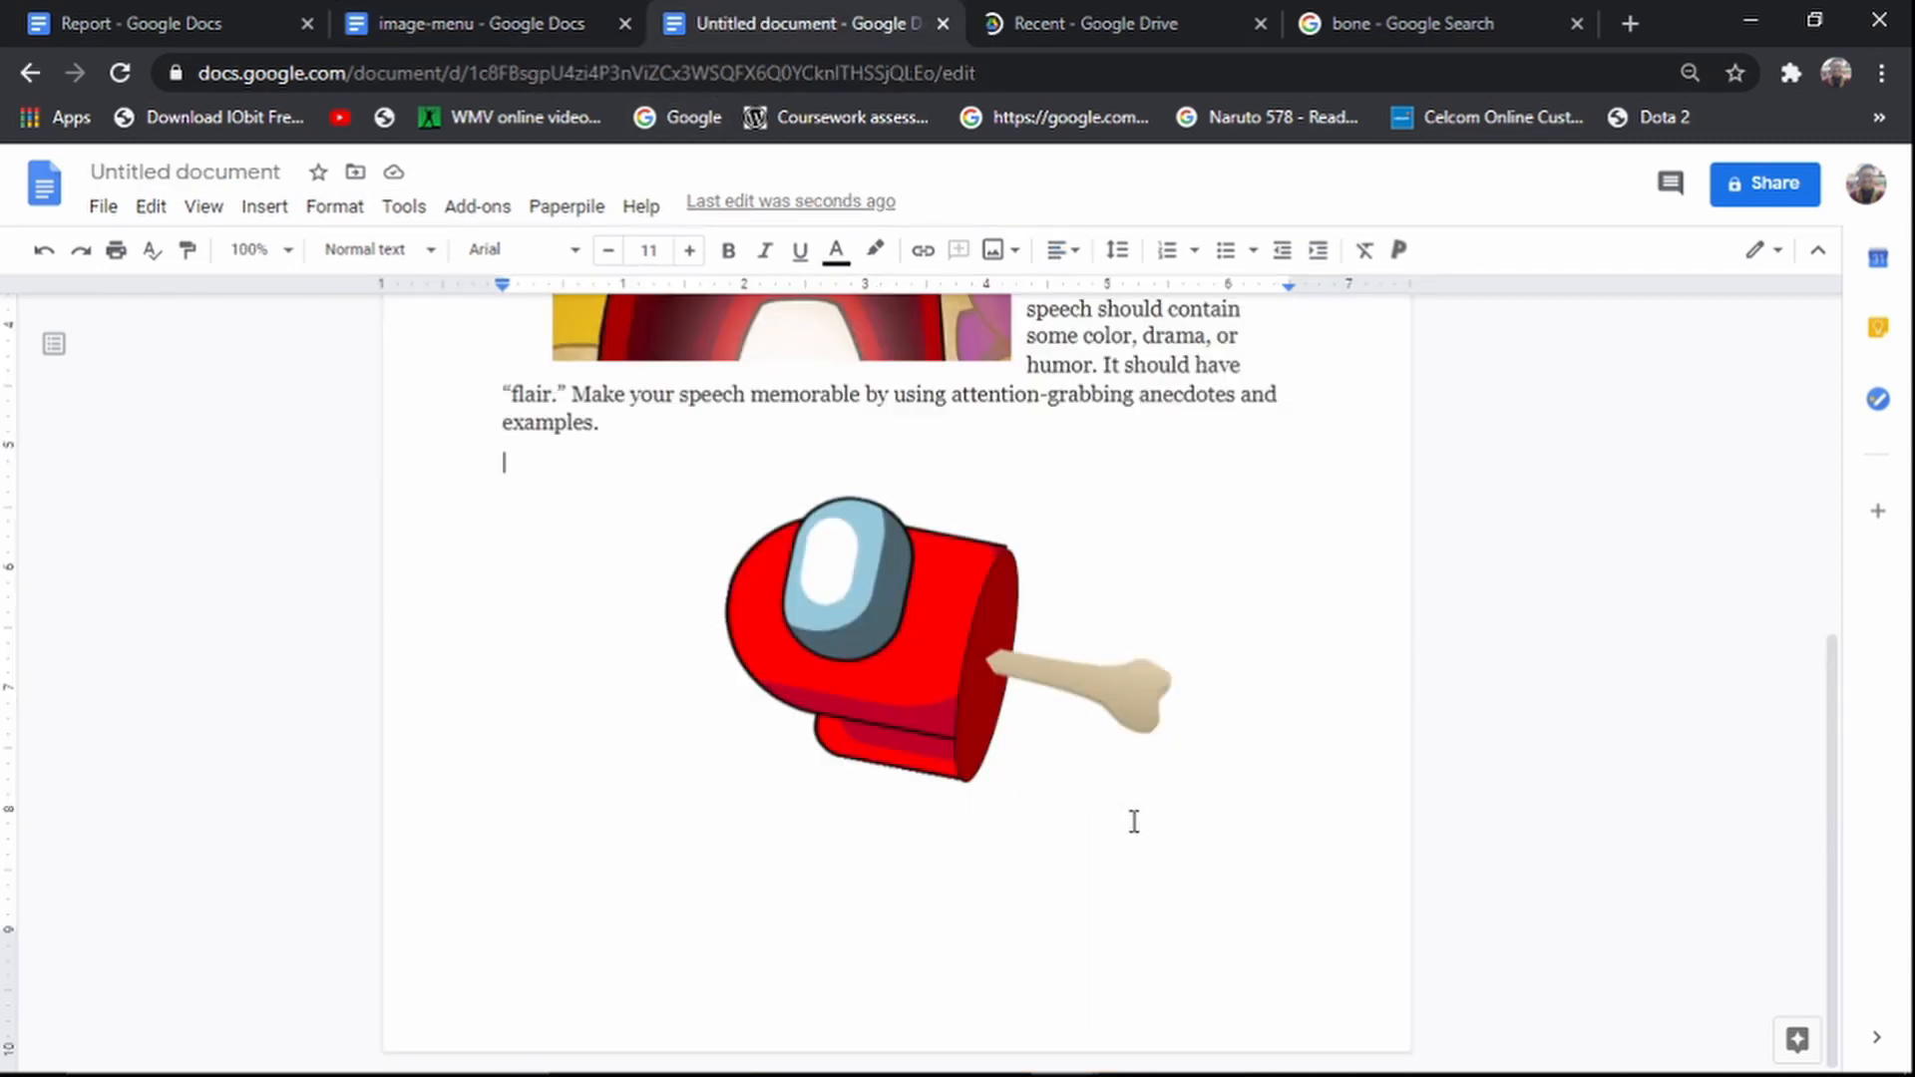
key(ctrl+Return)
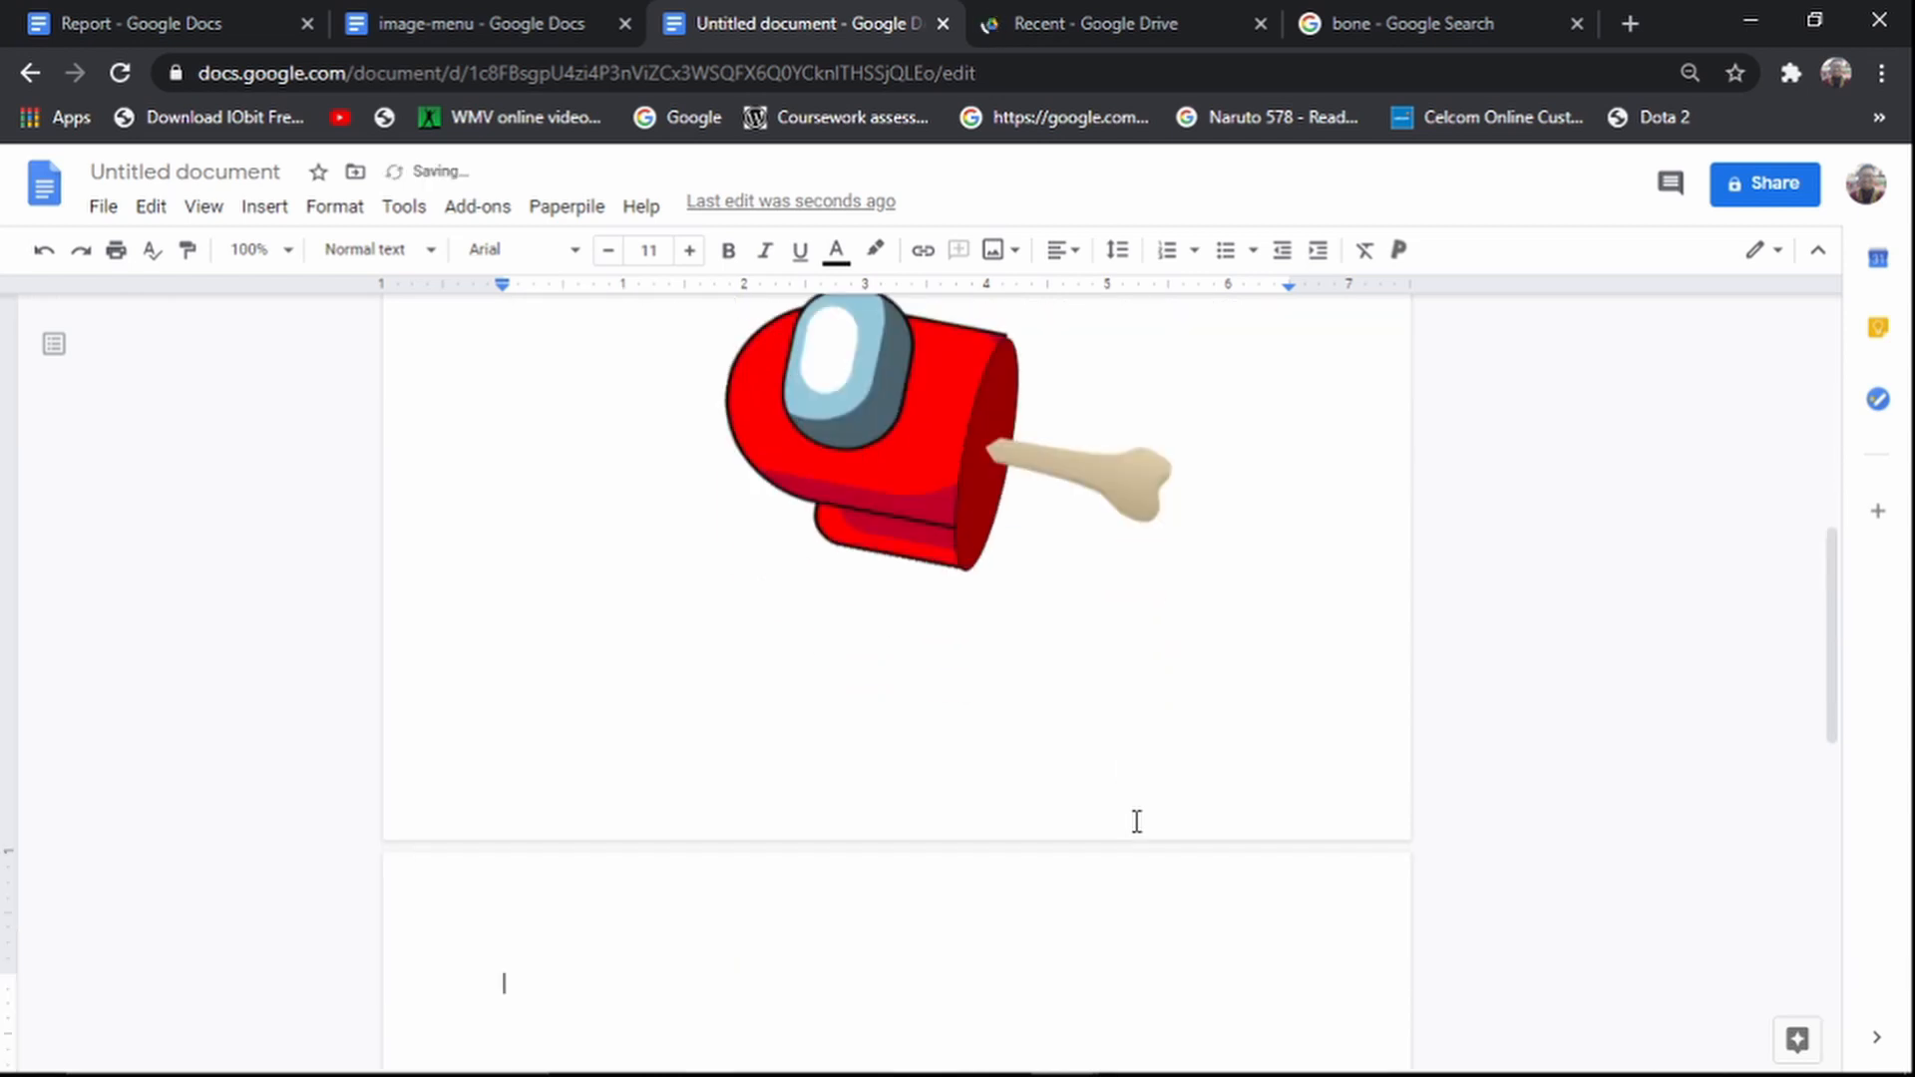
scroll(1099, 855, down, 5)
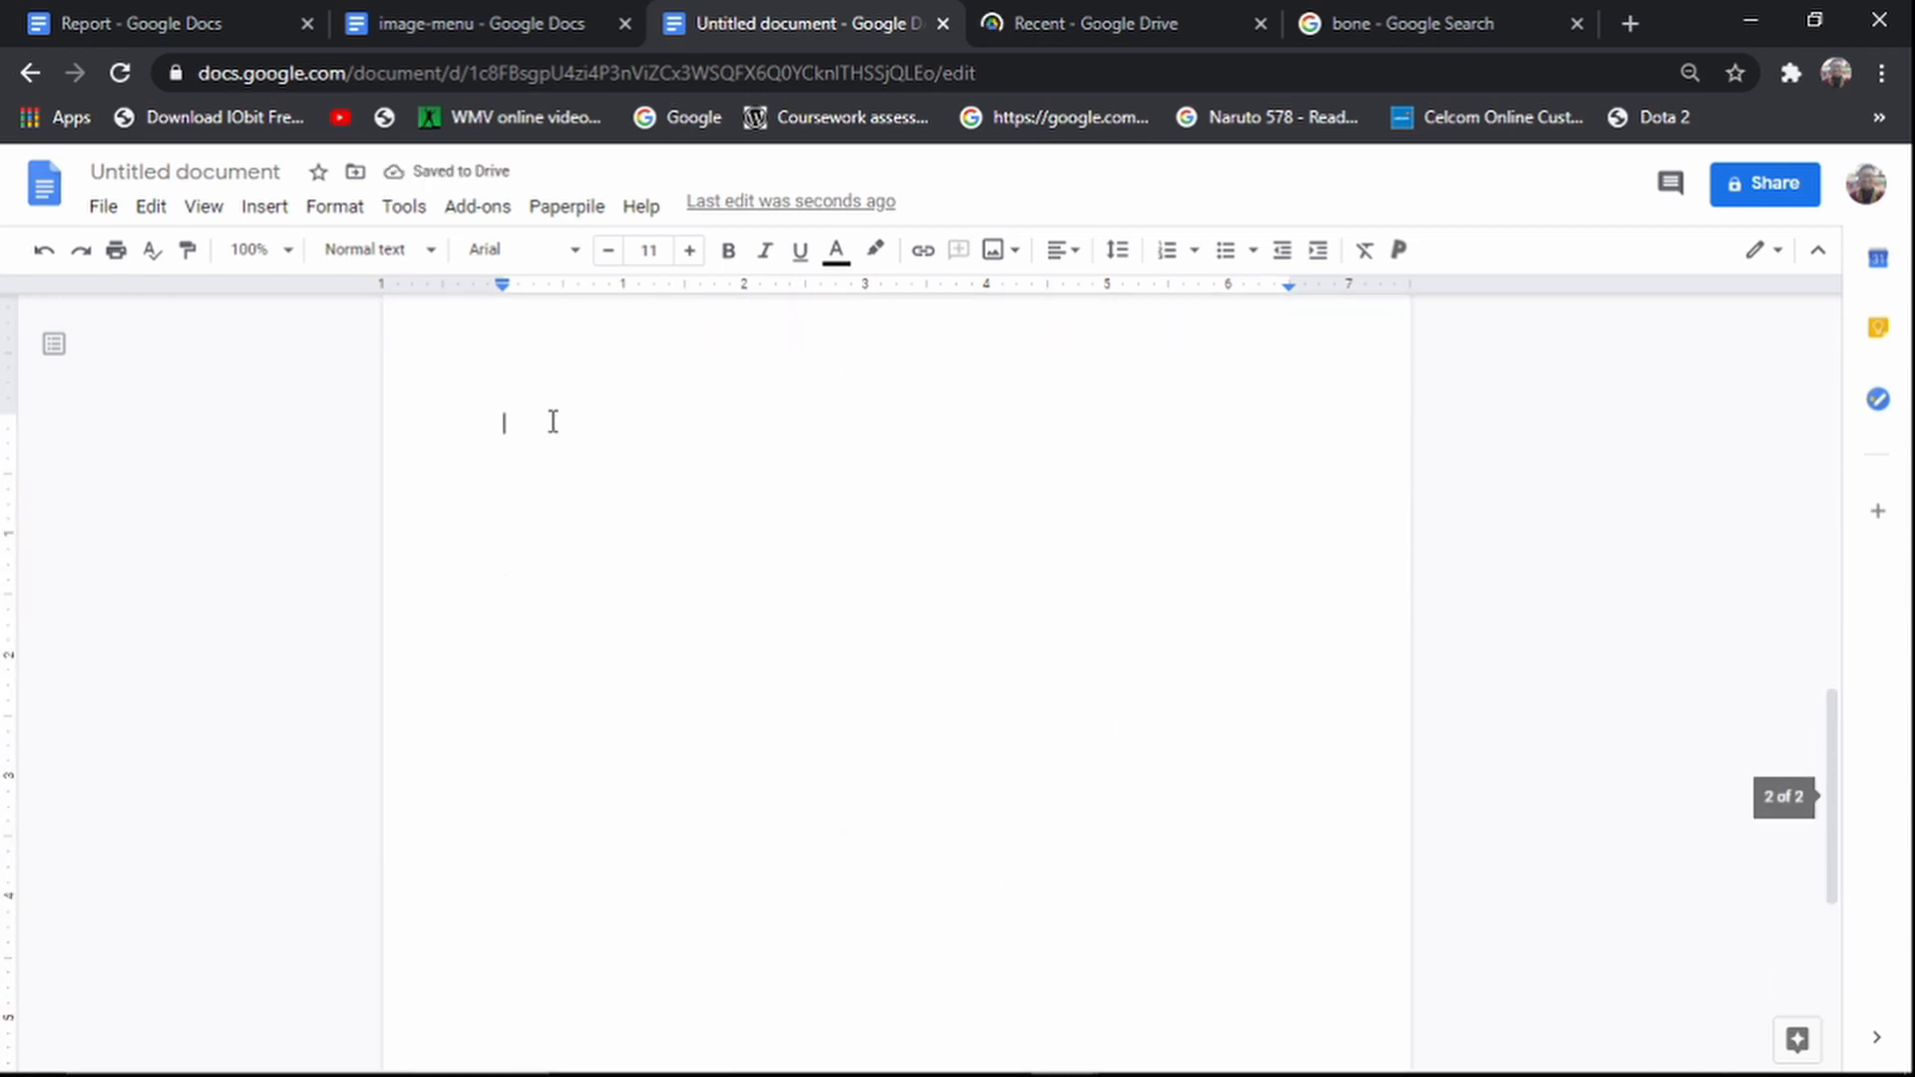
Step: Set the document's page color to light orange in the page setup, keeping portrait orientation and Letter paper size
right_click(586, 429)
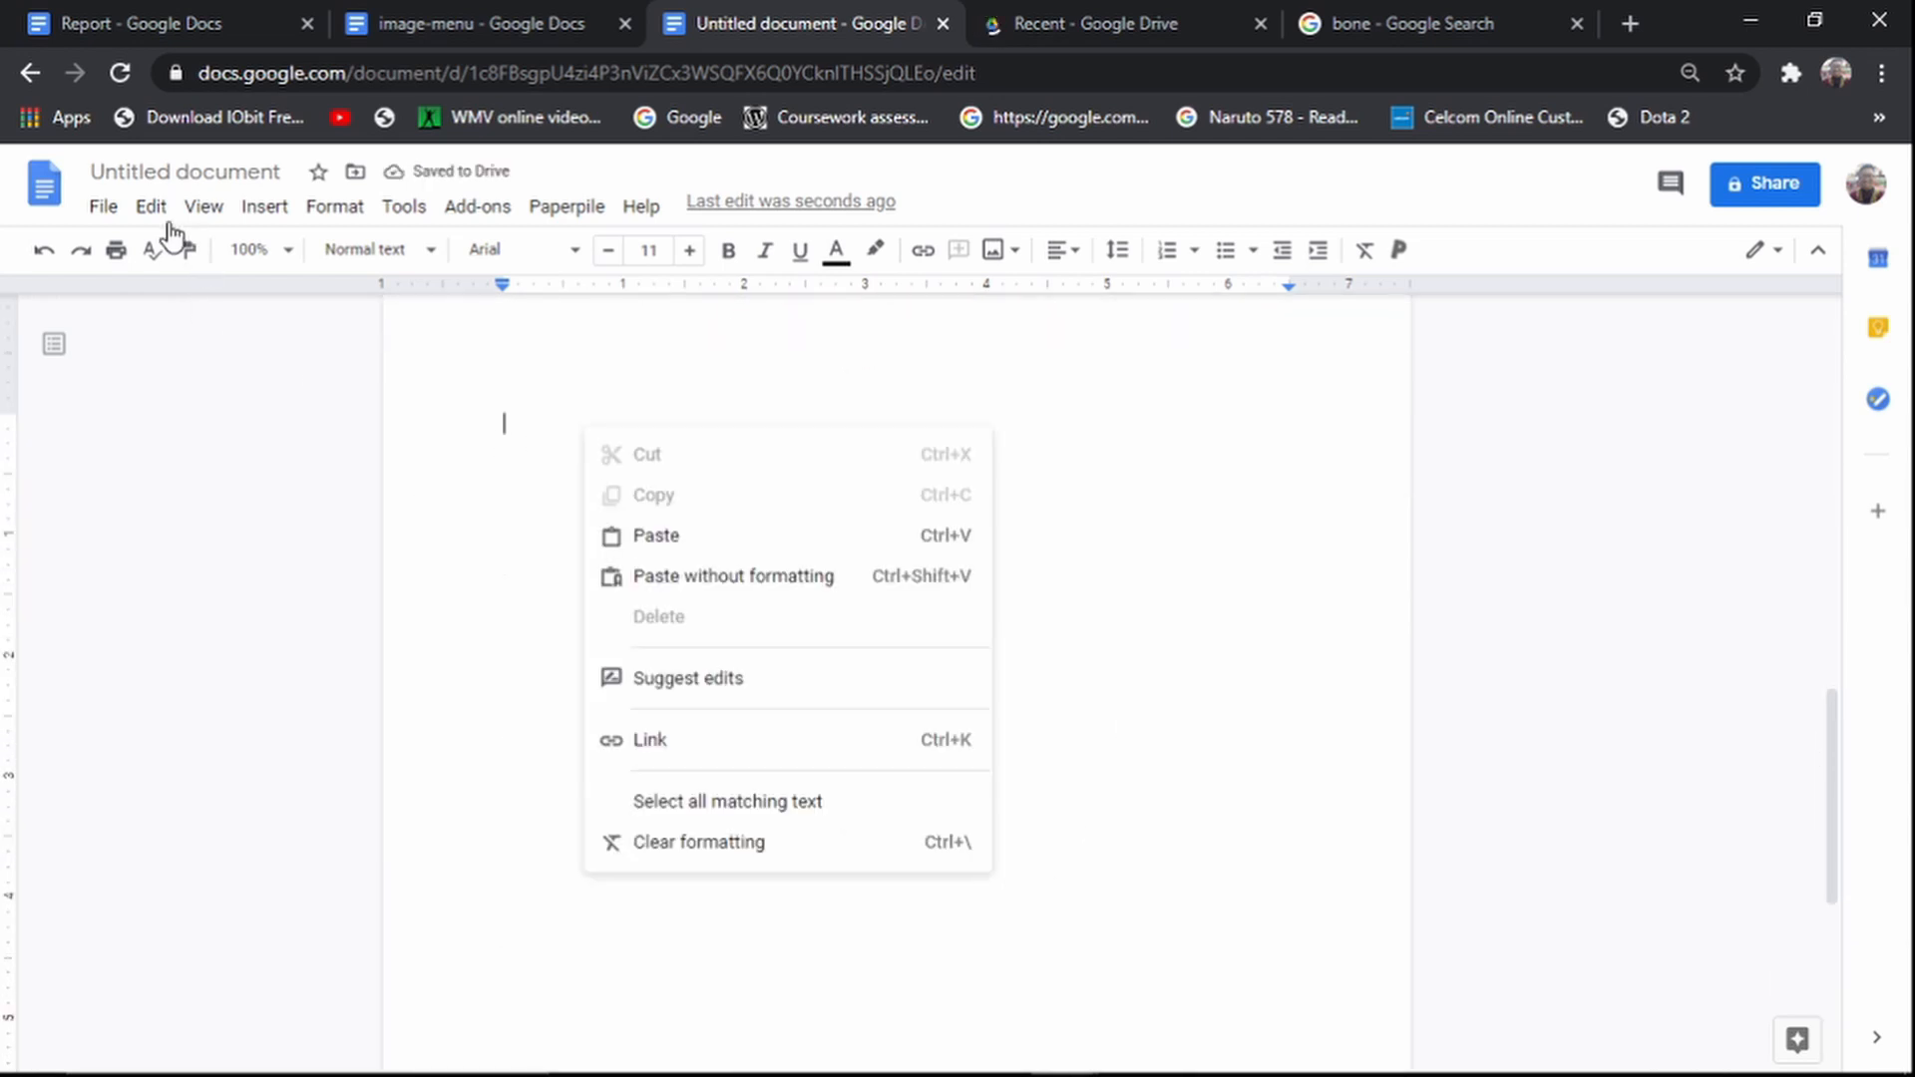
click(102, 206)
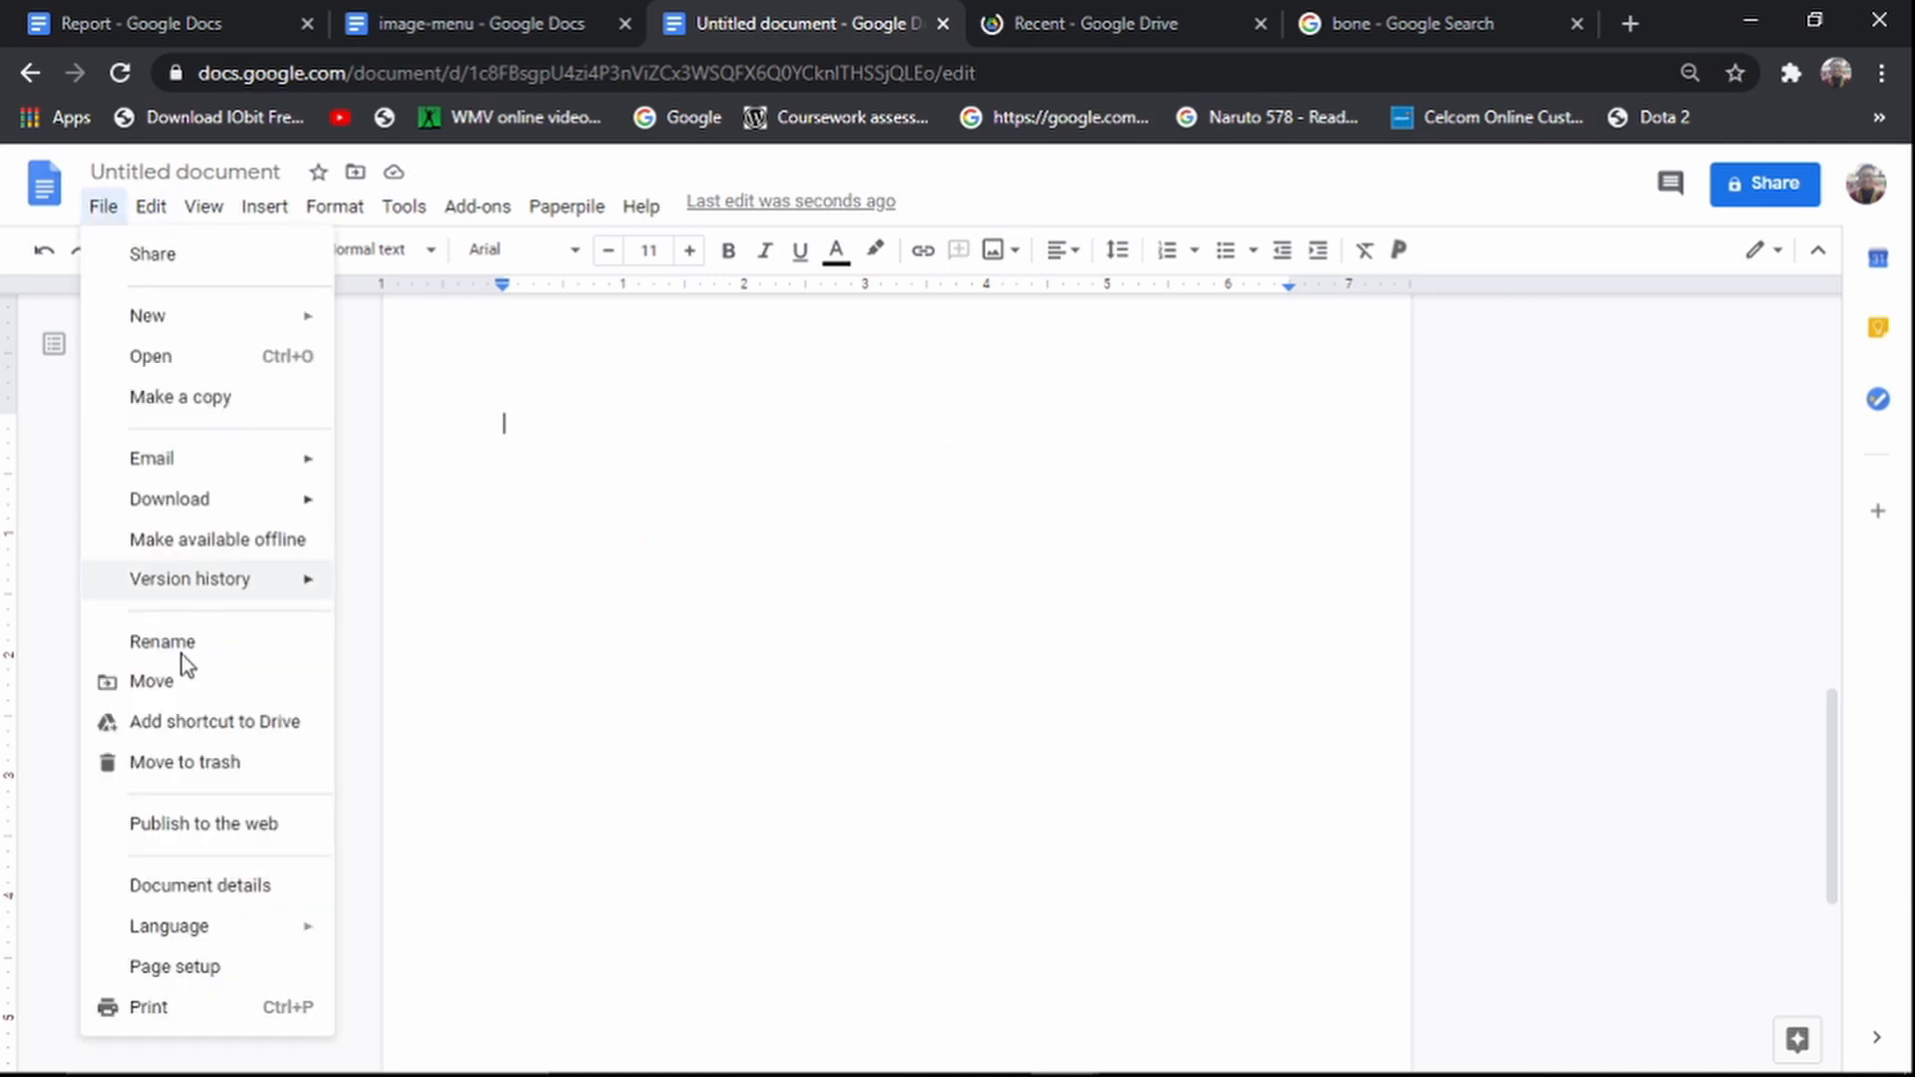
click(223, 967)
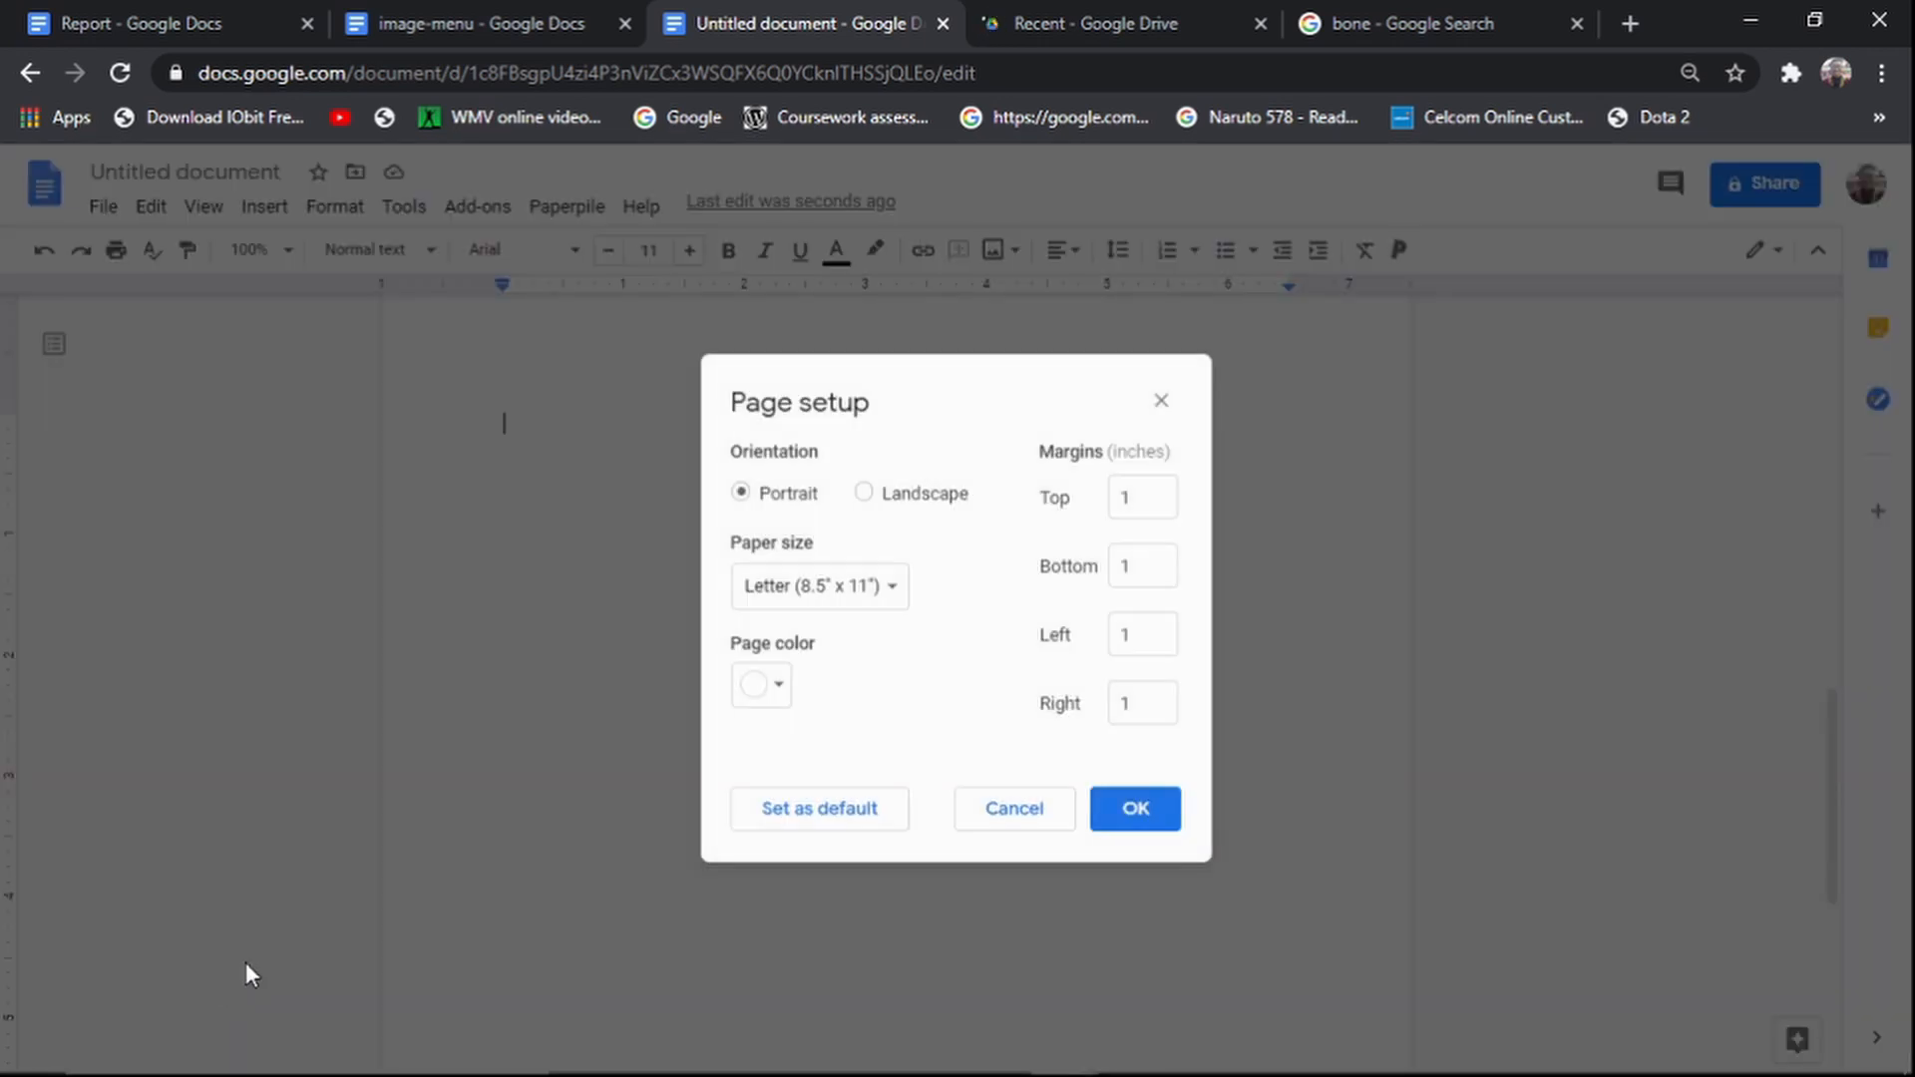
click(768, 689)
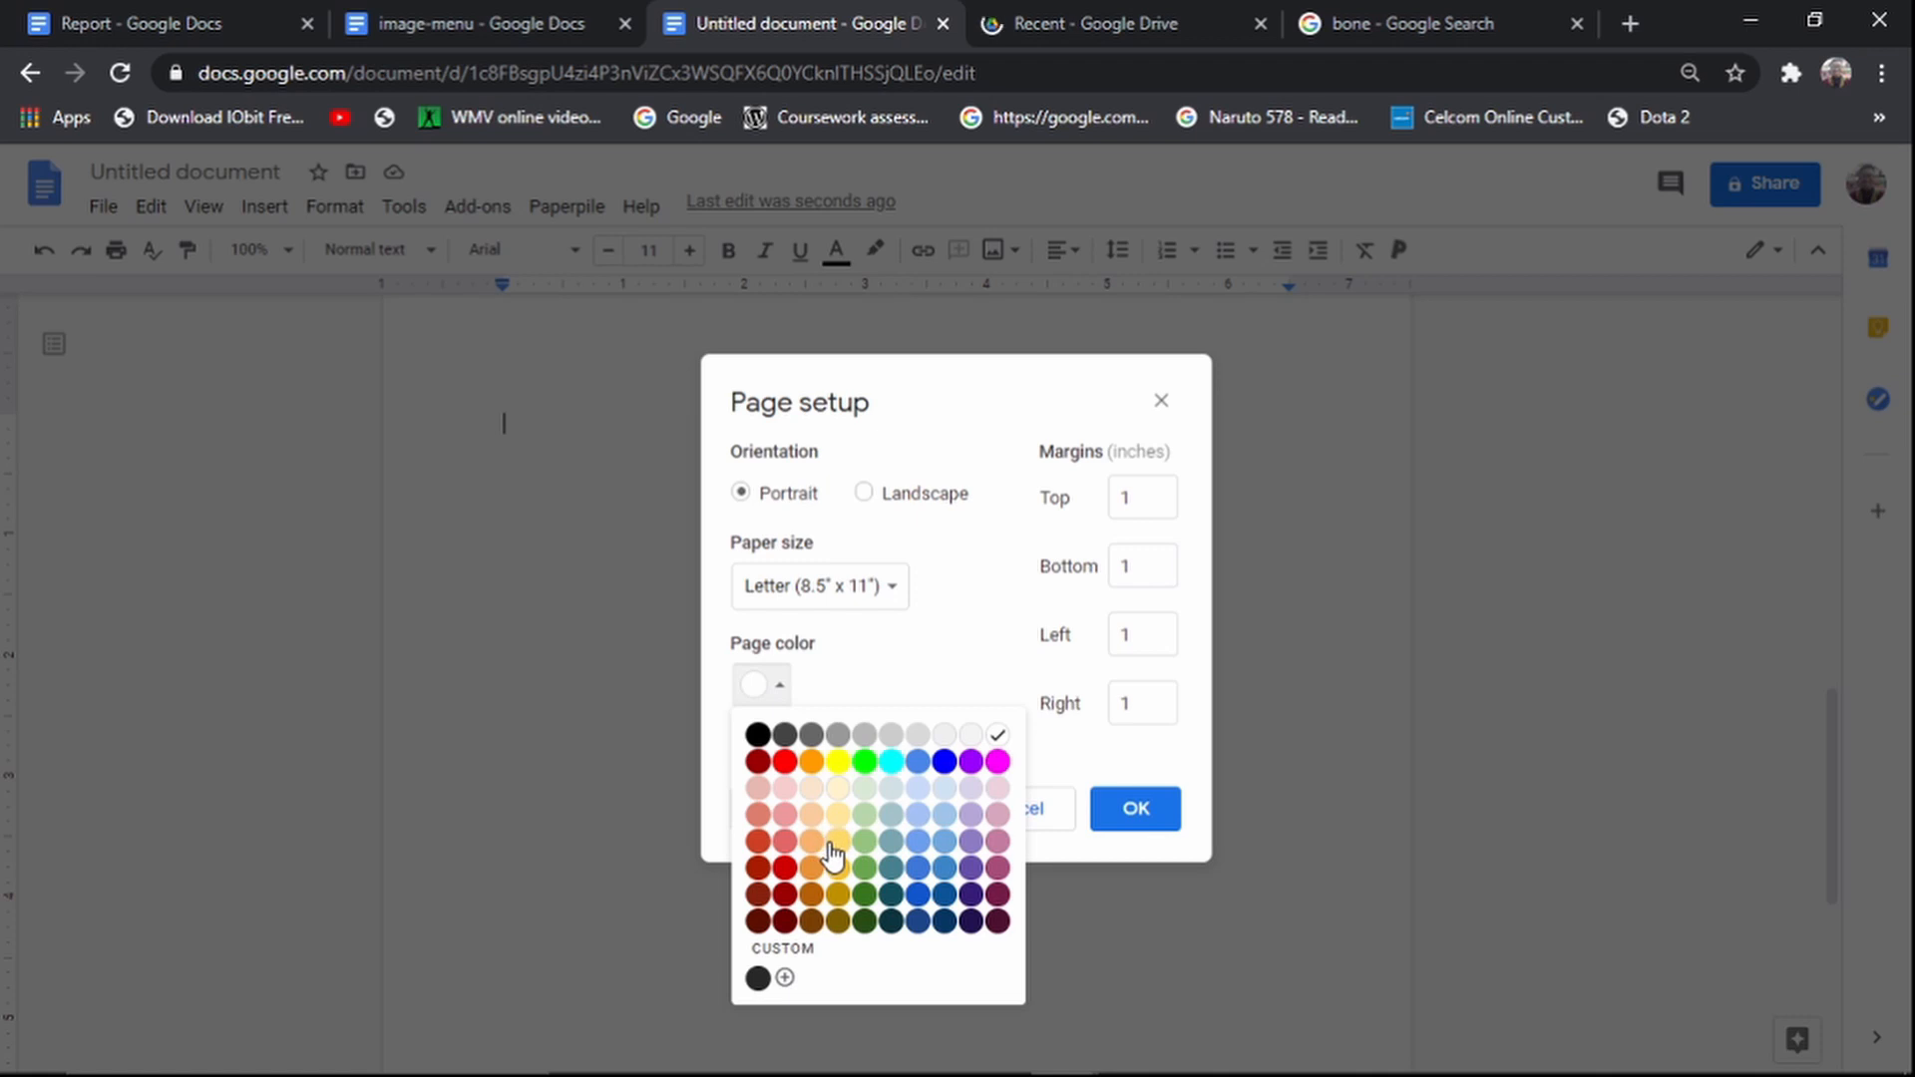
click(812, 816)
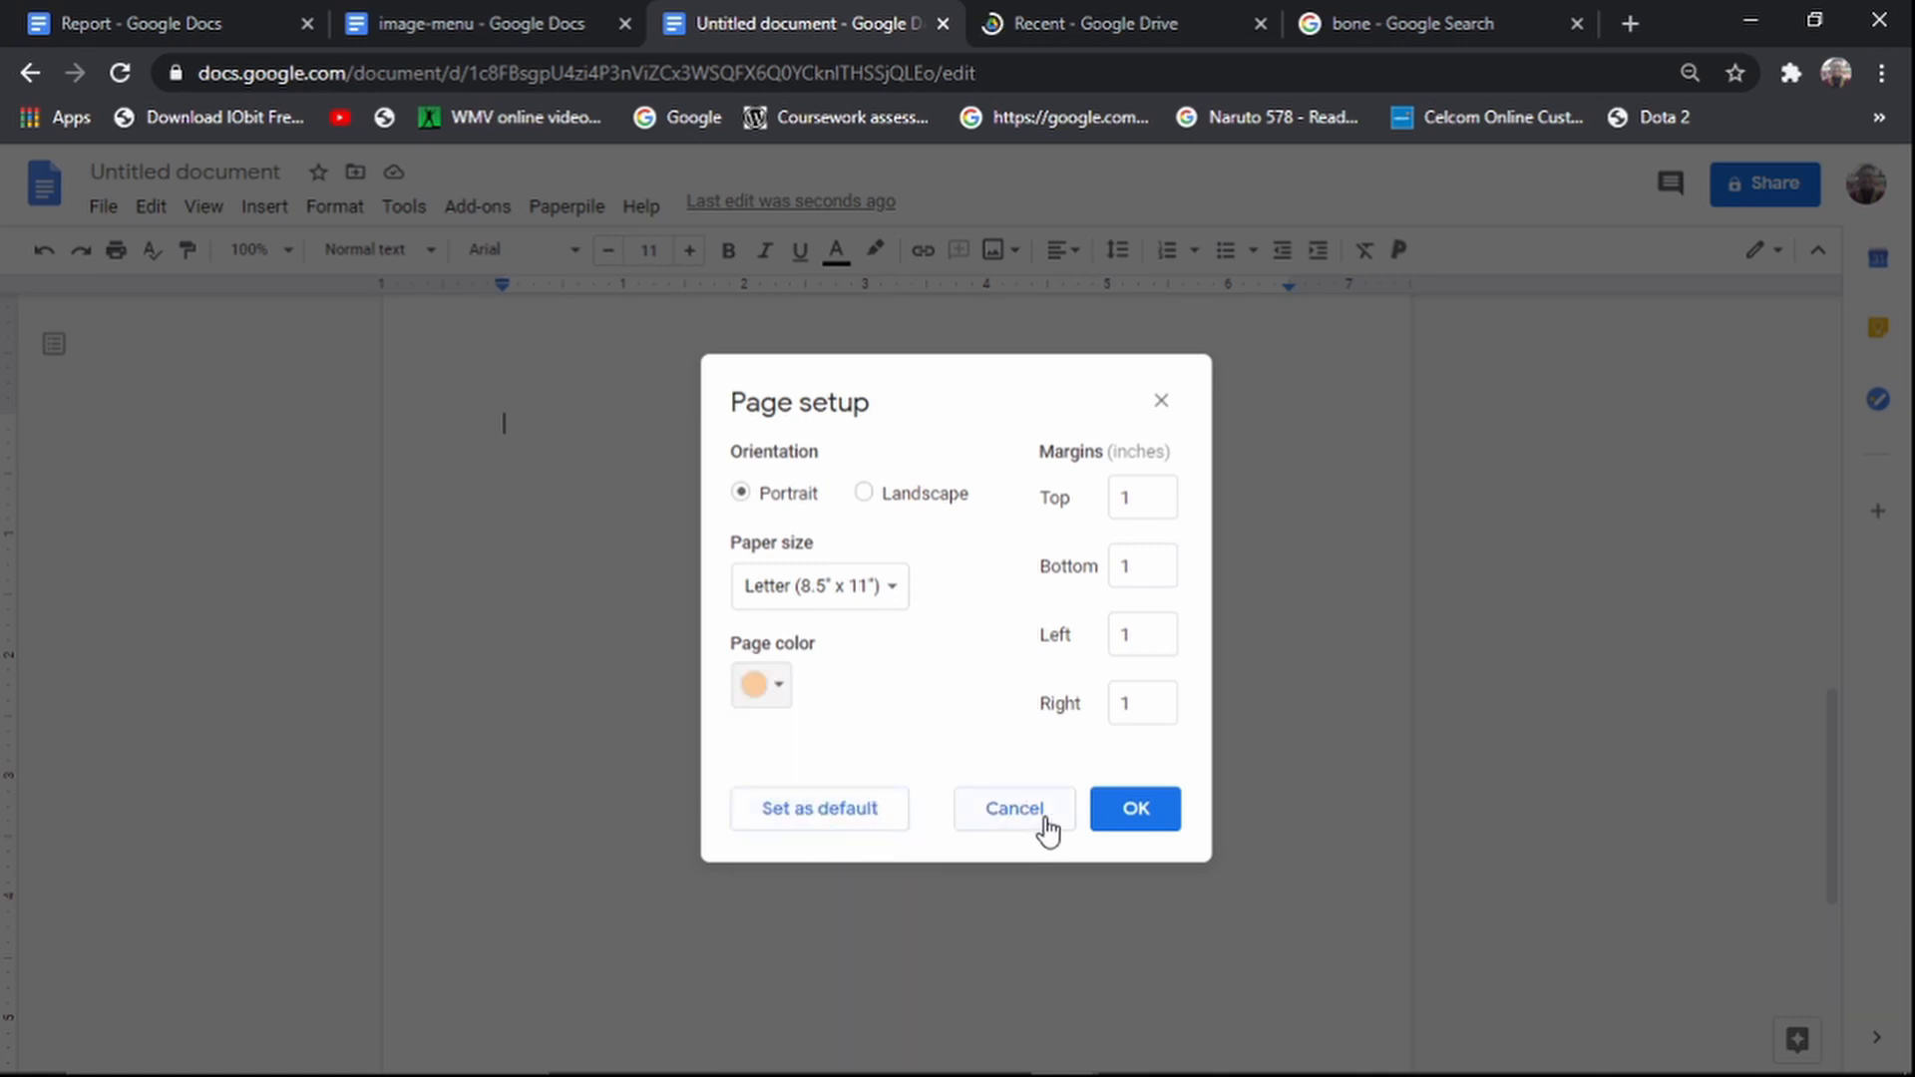
click(1139, 813)
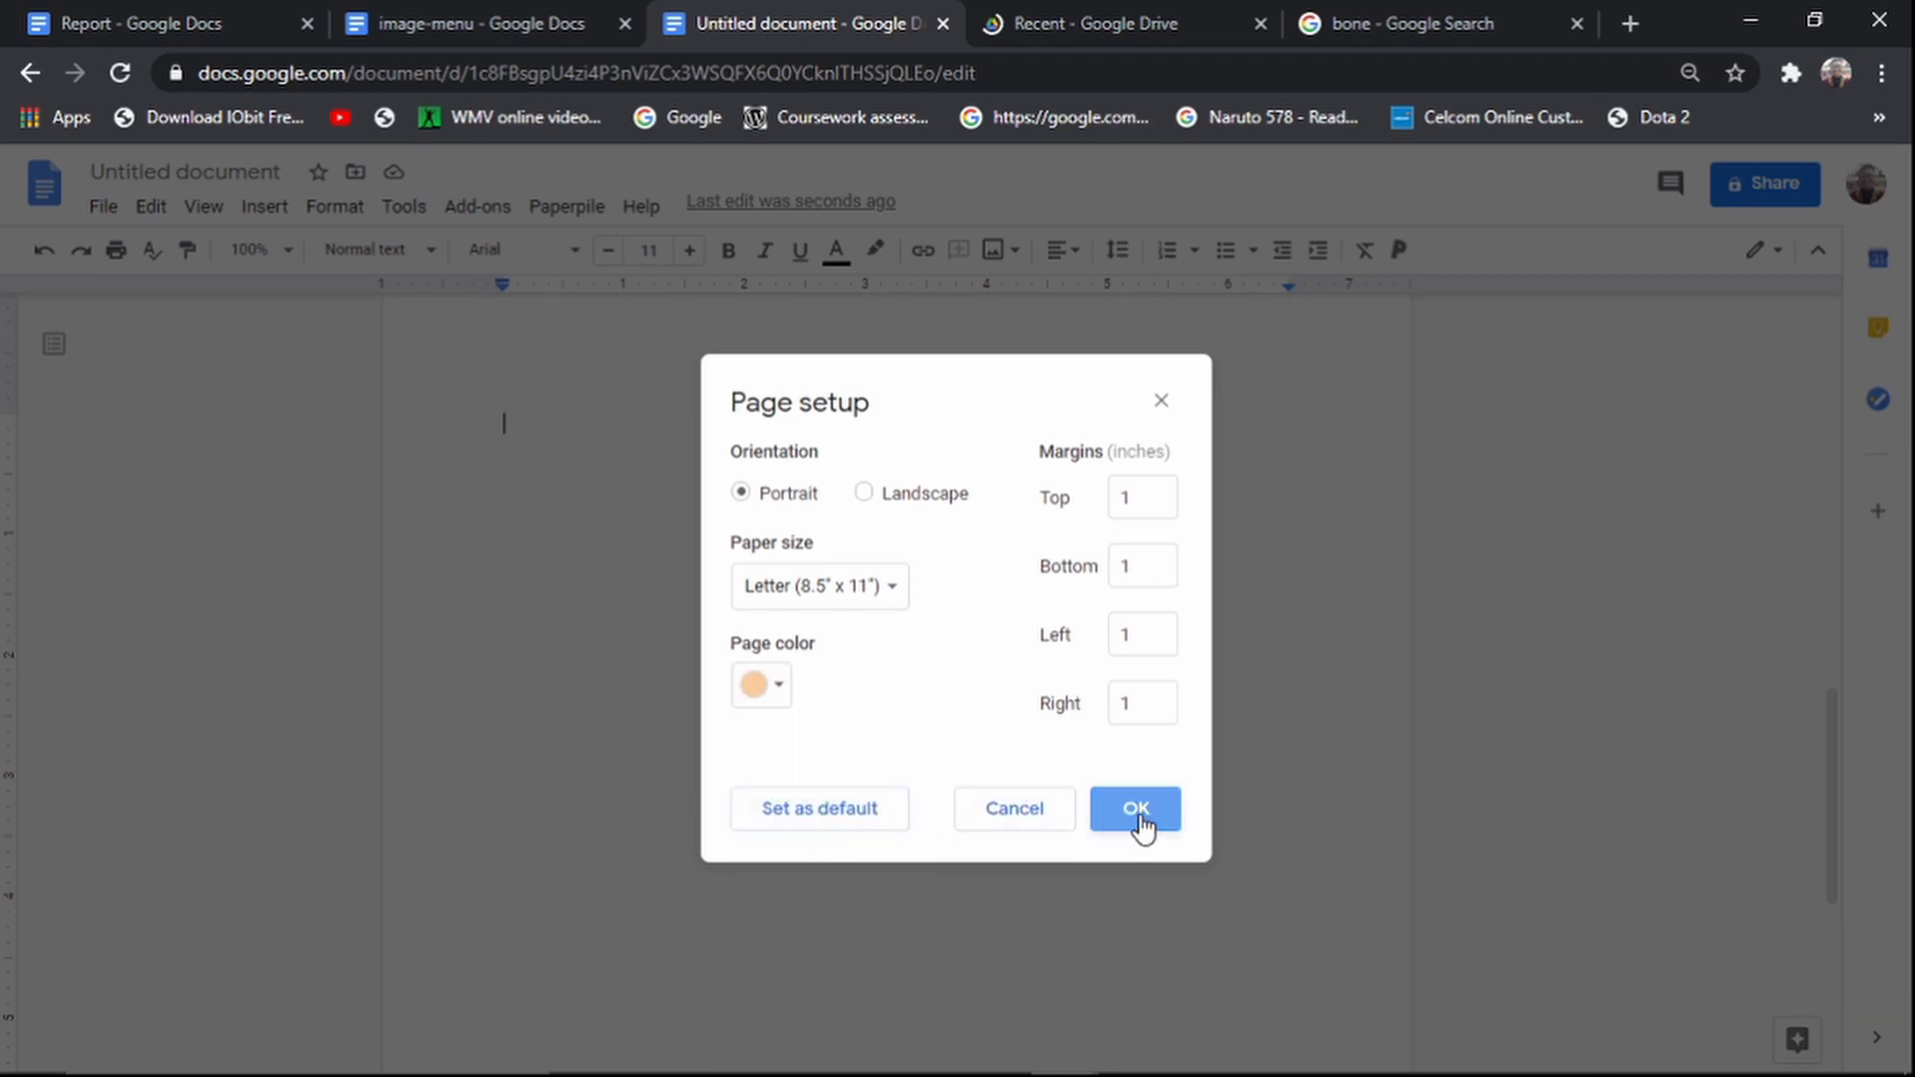
scroll(1072, 733, up, 10)
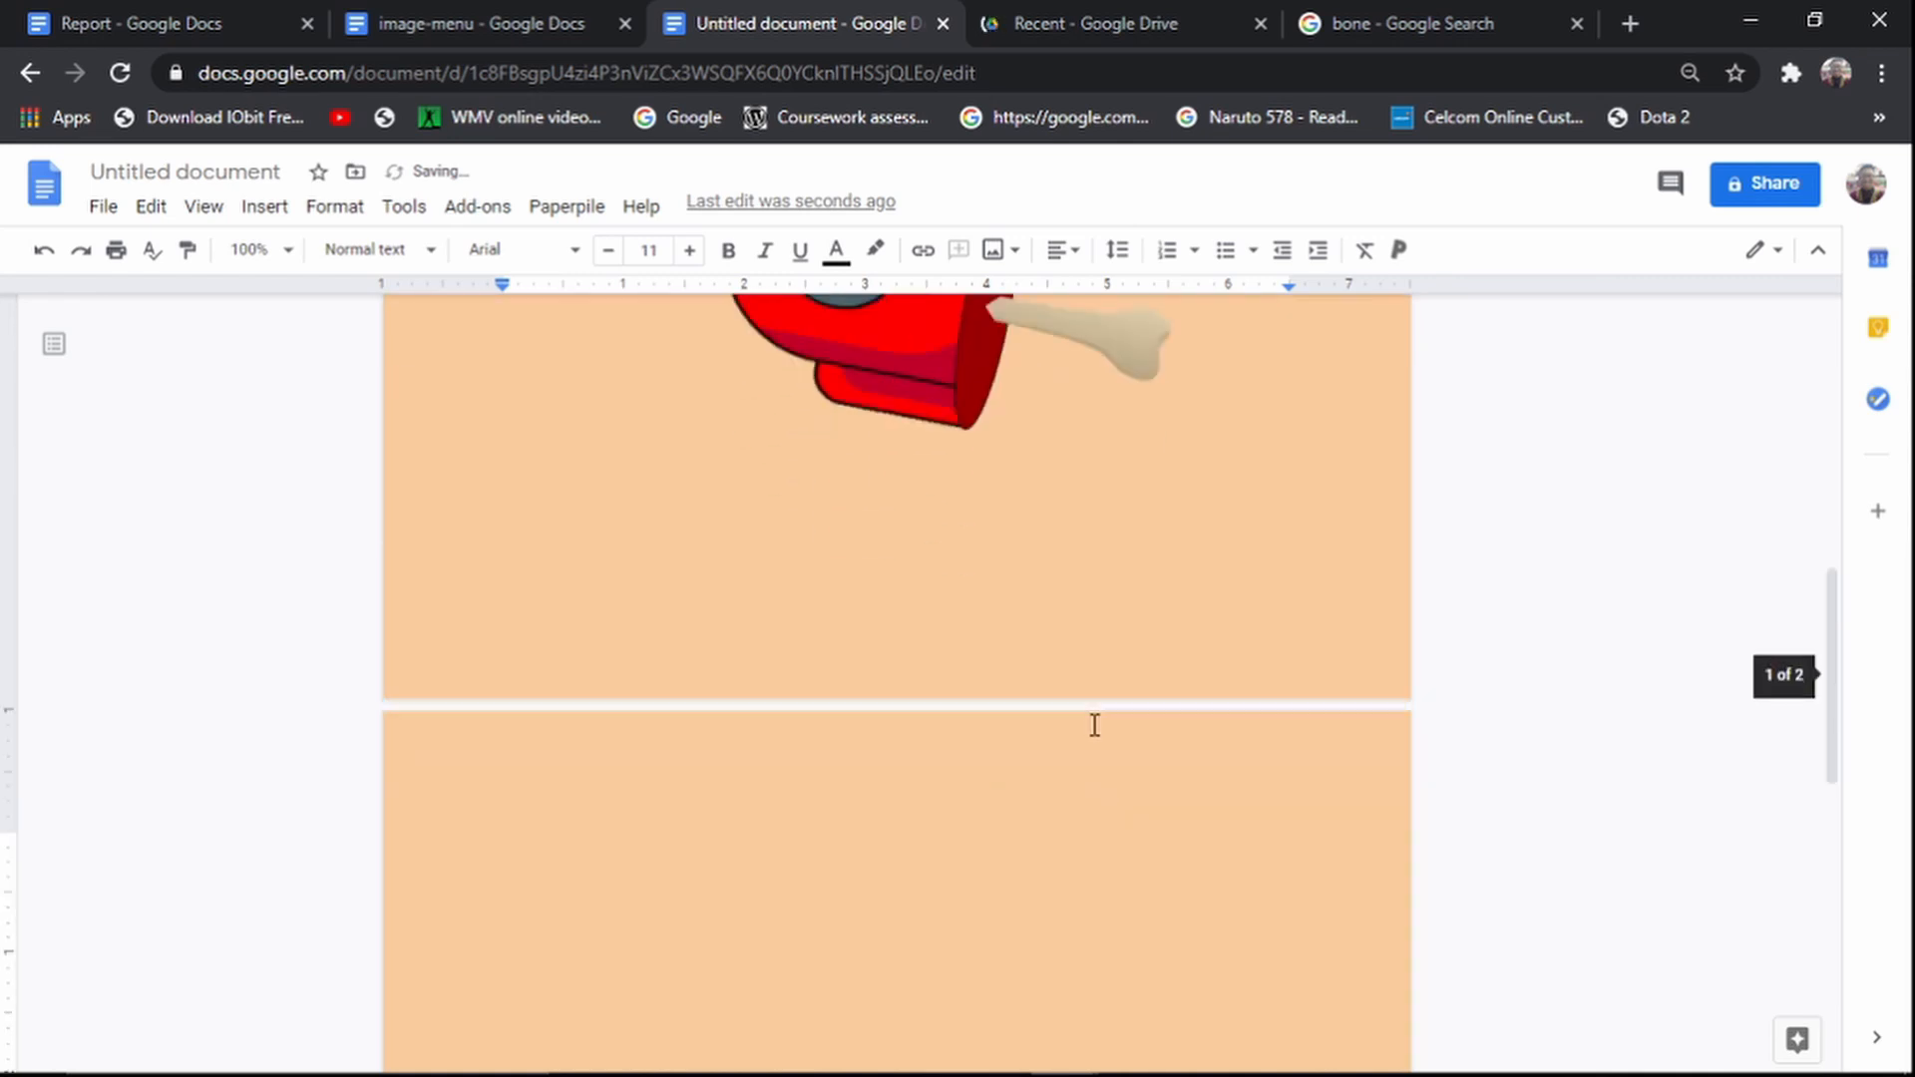
scroll(1097, 698, down, 13)
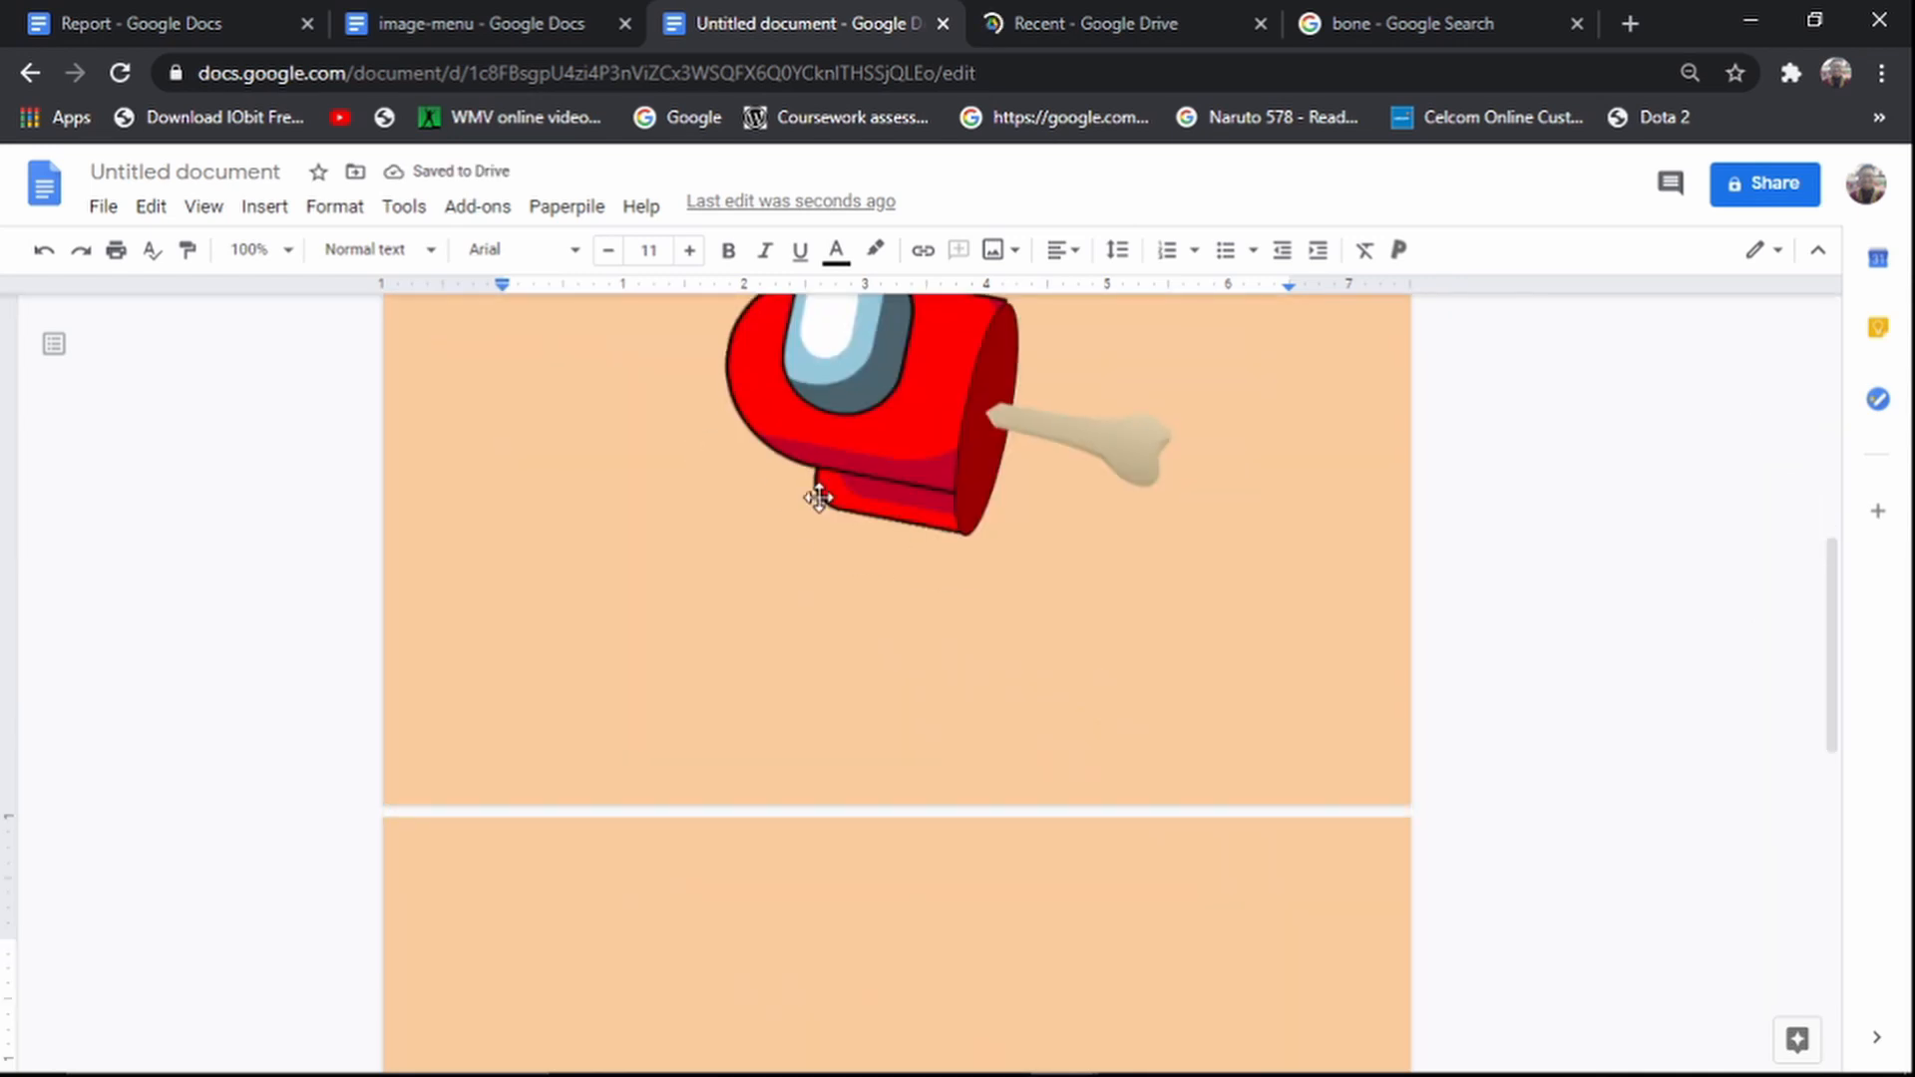
scroll(841, 658, down, 2)
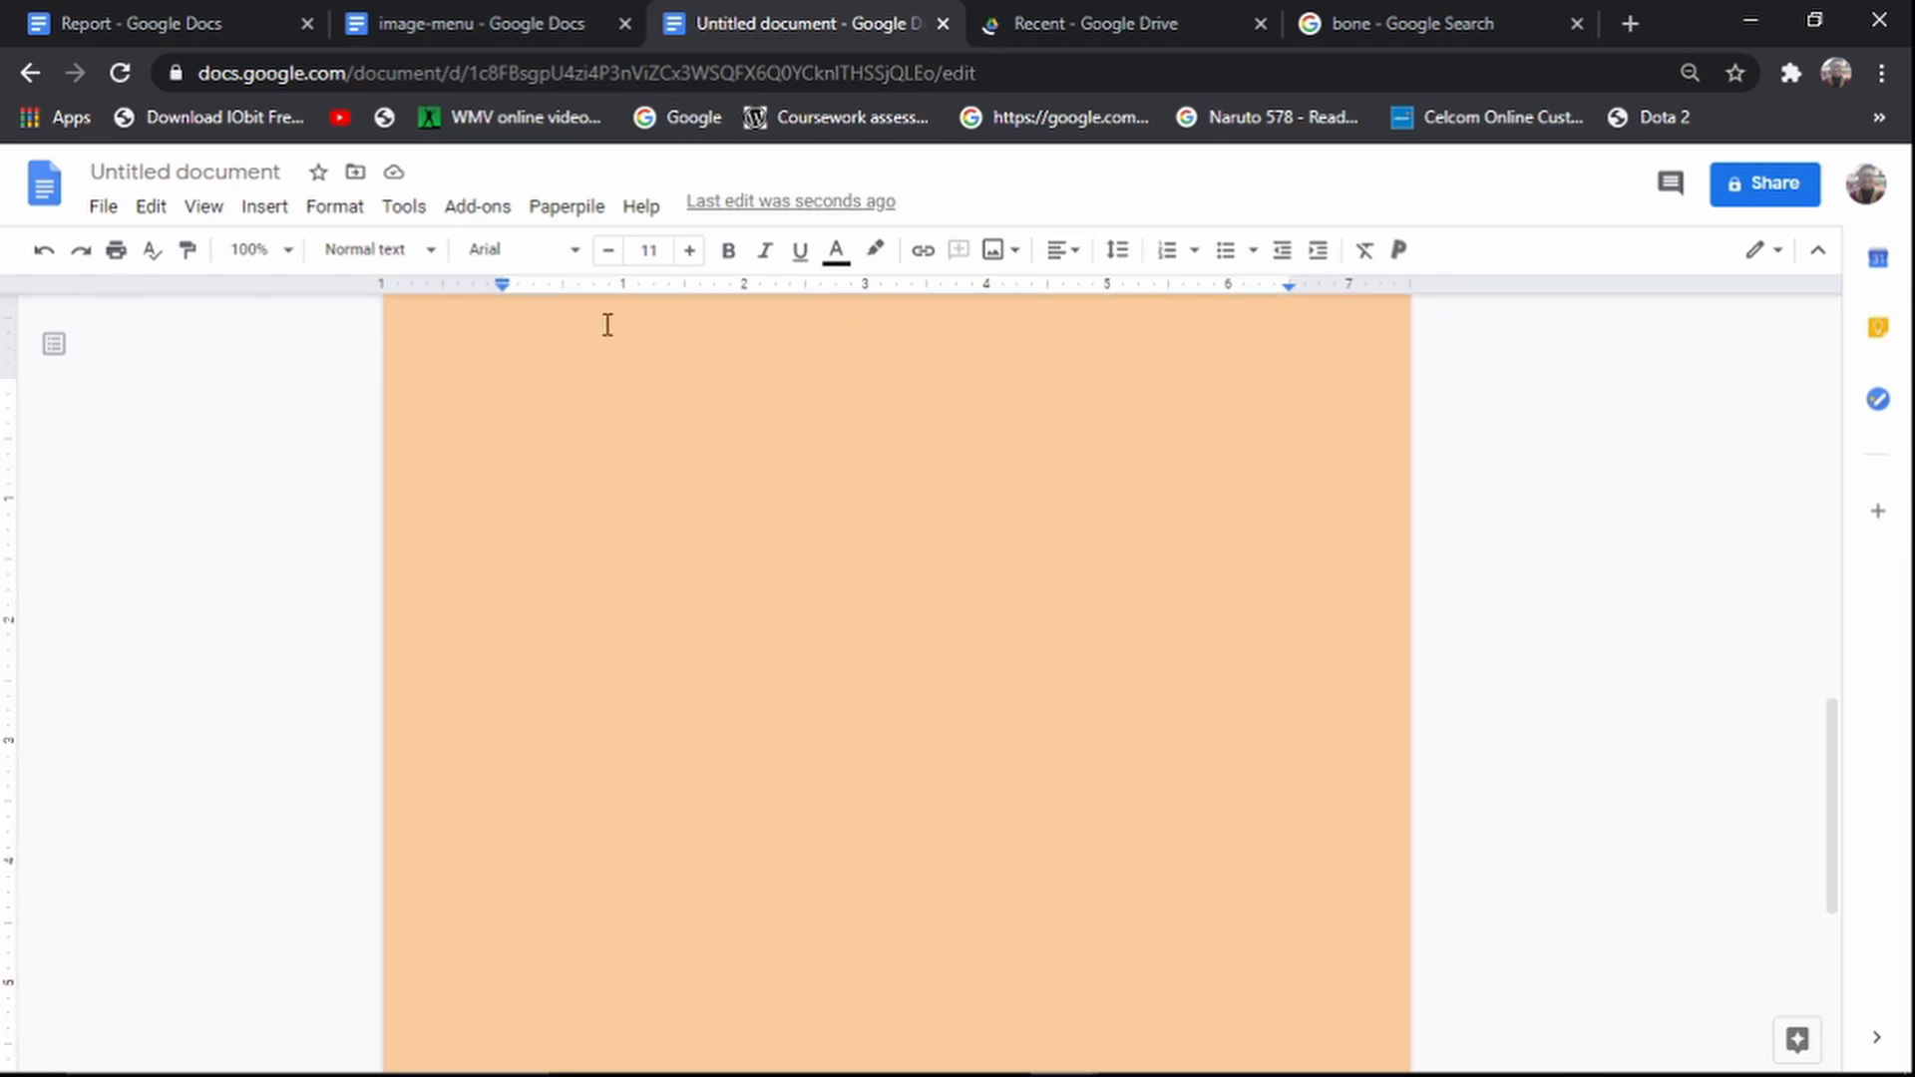
Step: Insert a table with 3 columns and 9 rows on the blank second page
scroll(778, 452, up, 2)
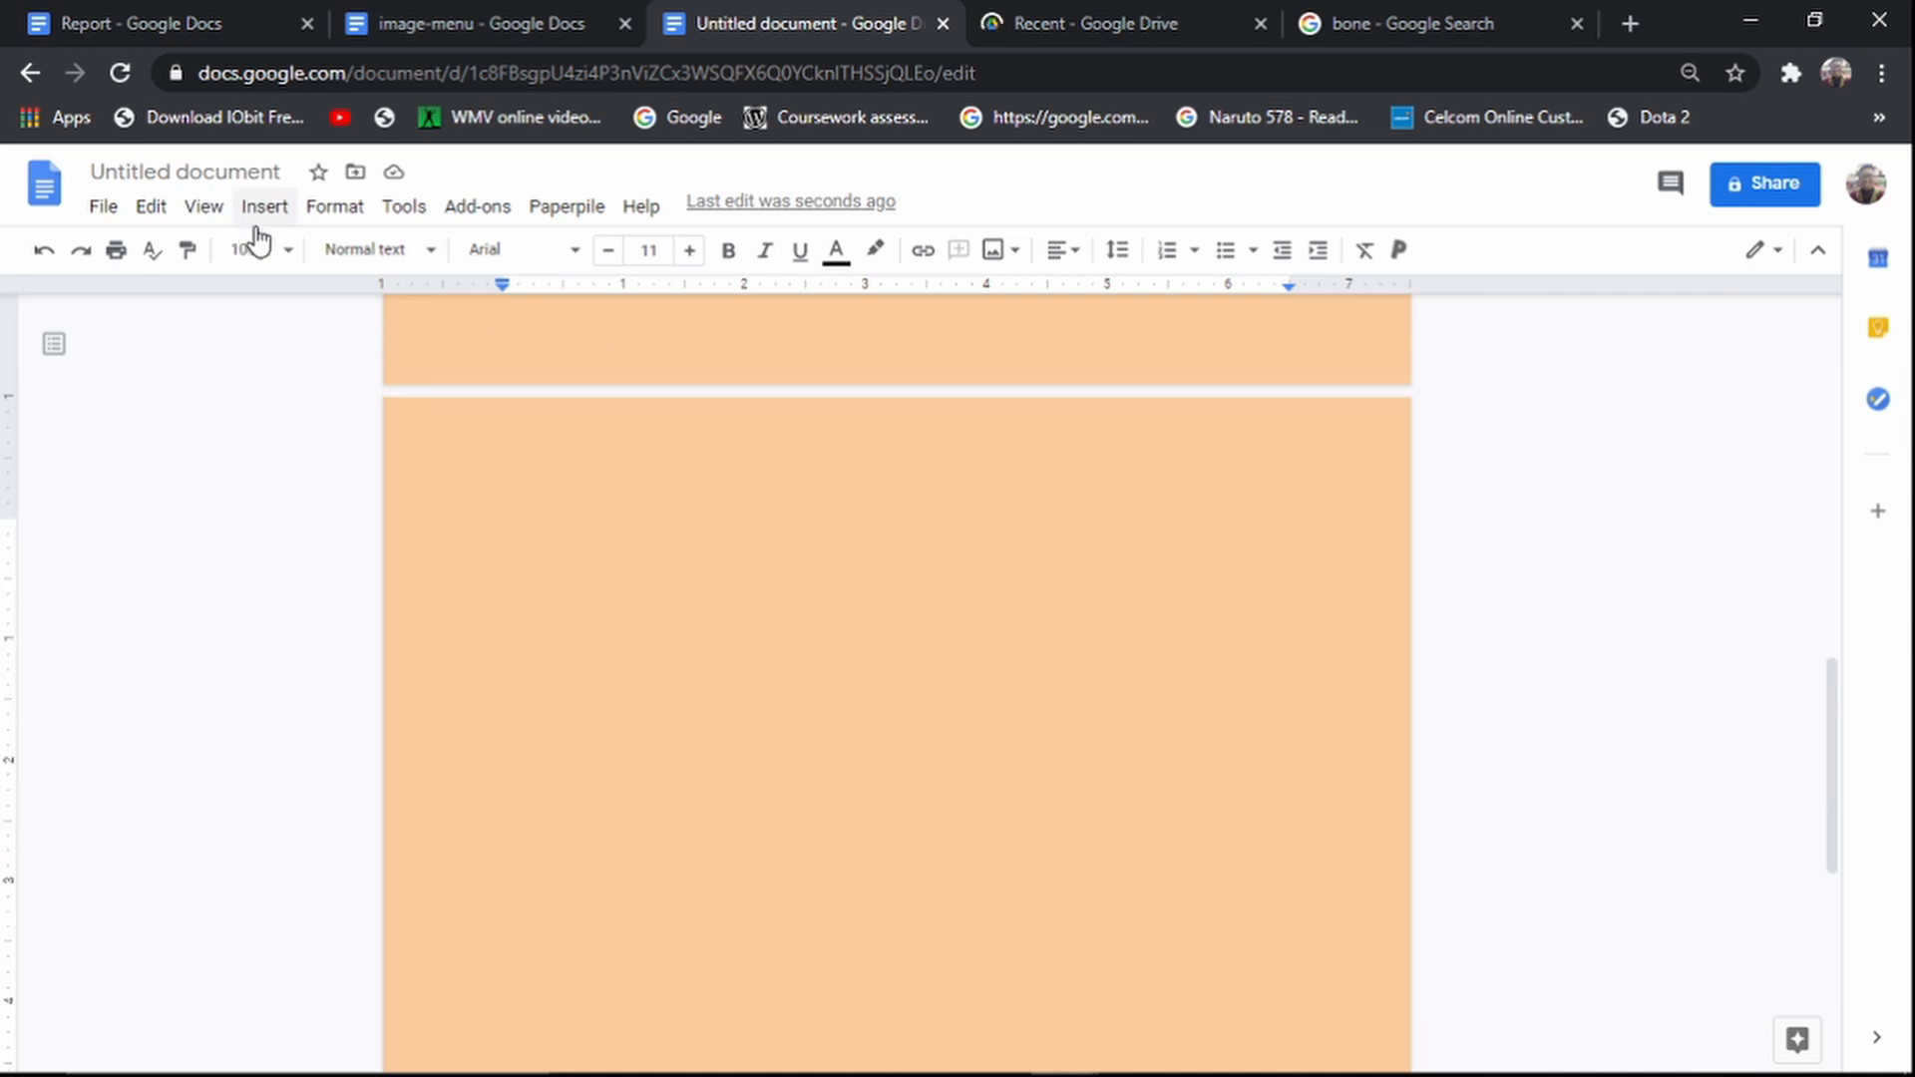
click(250, 250)
click(257, 395)
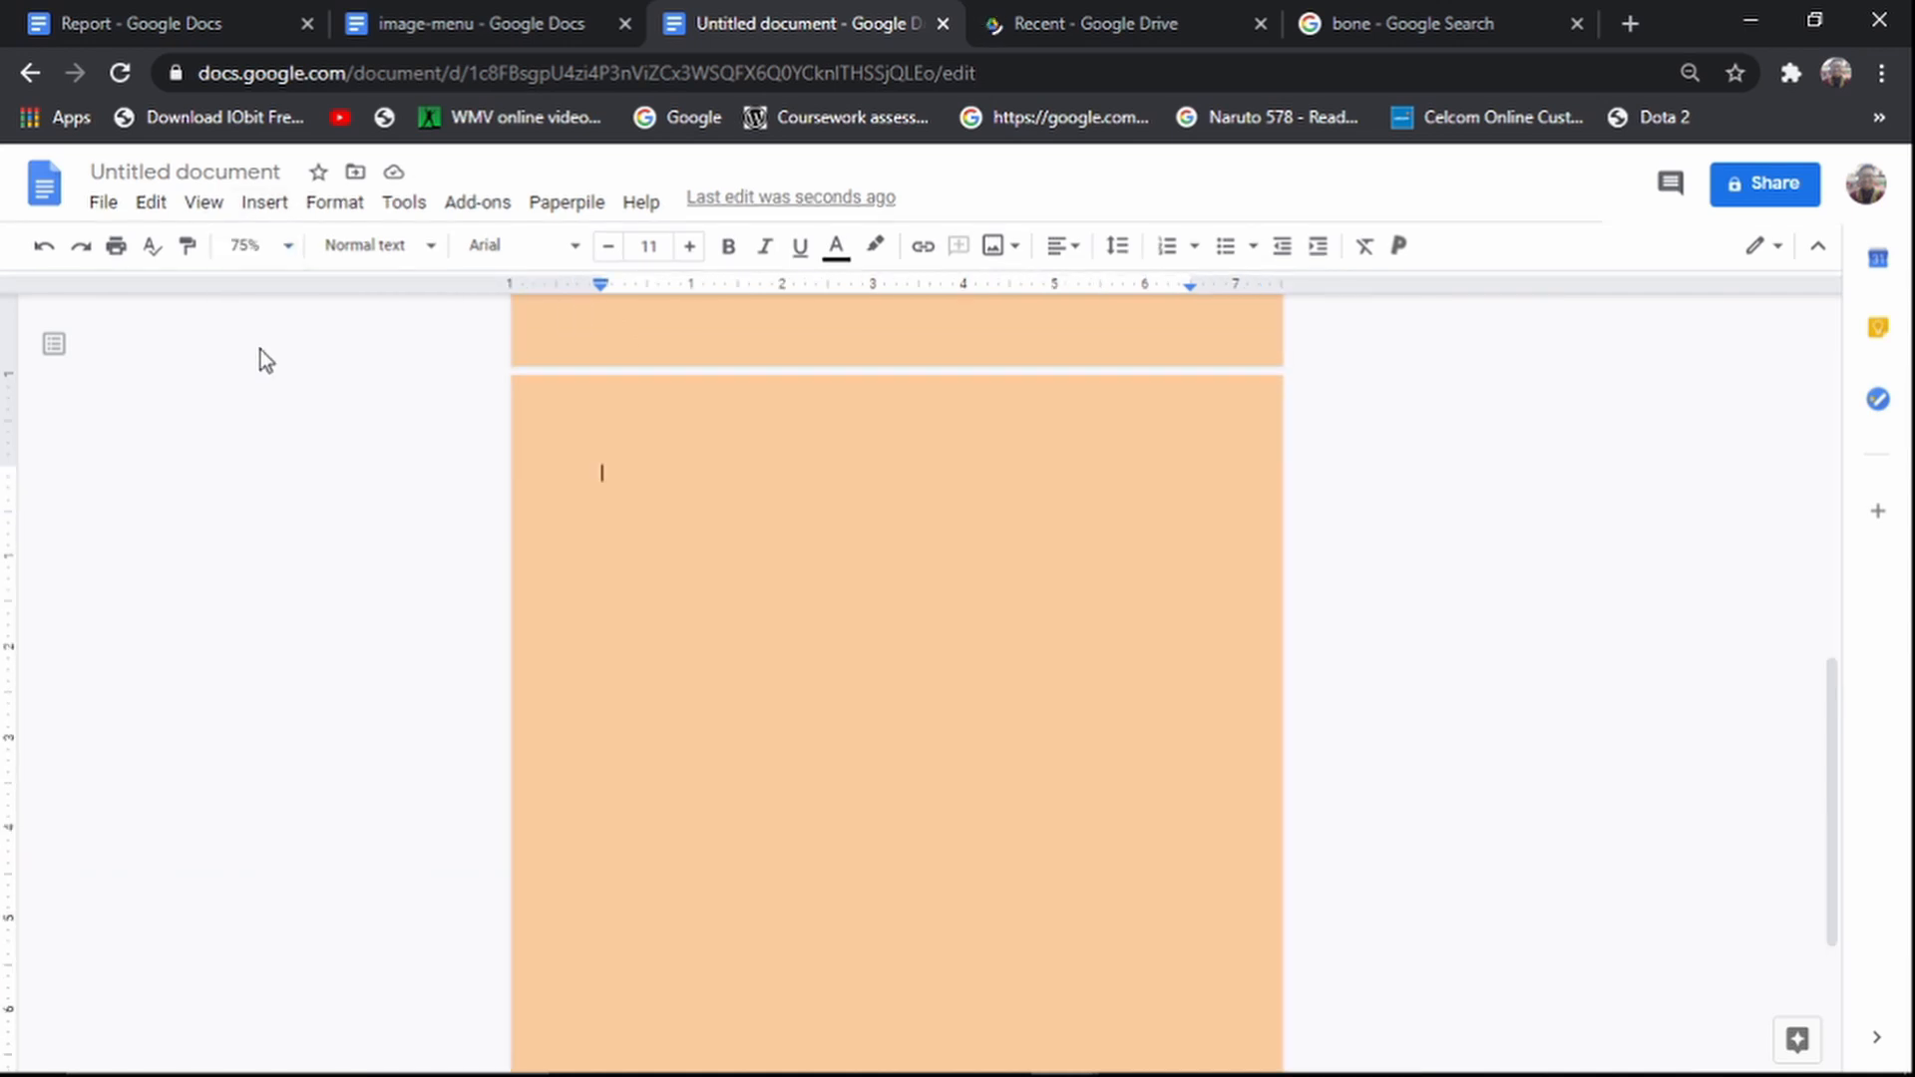
scroll(898, 636, up, 1)
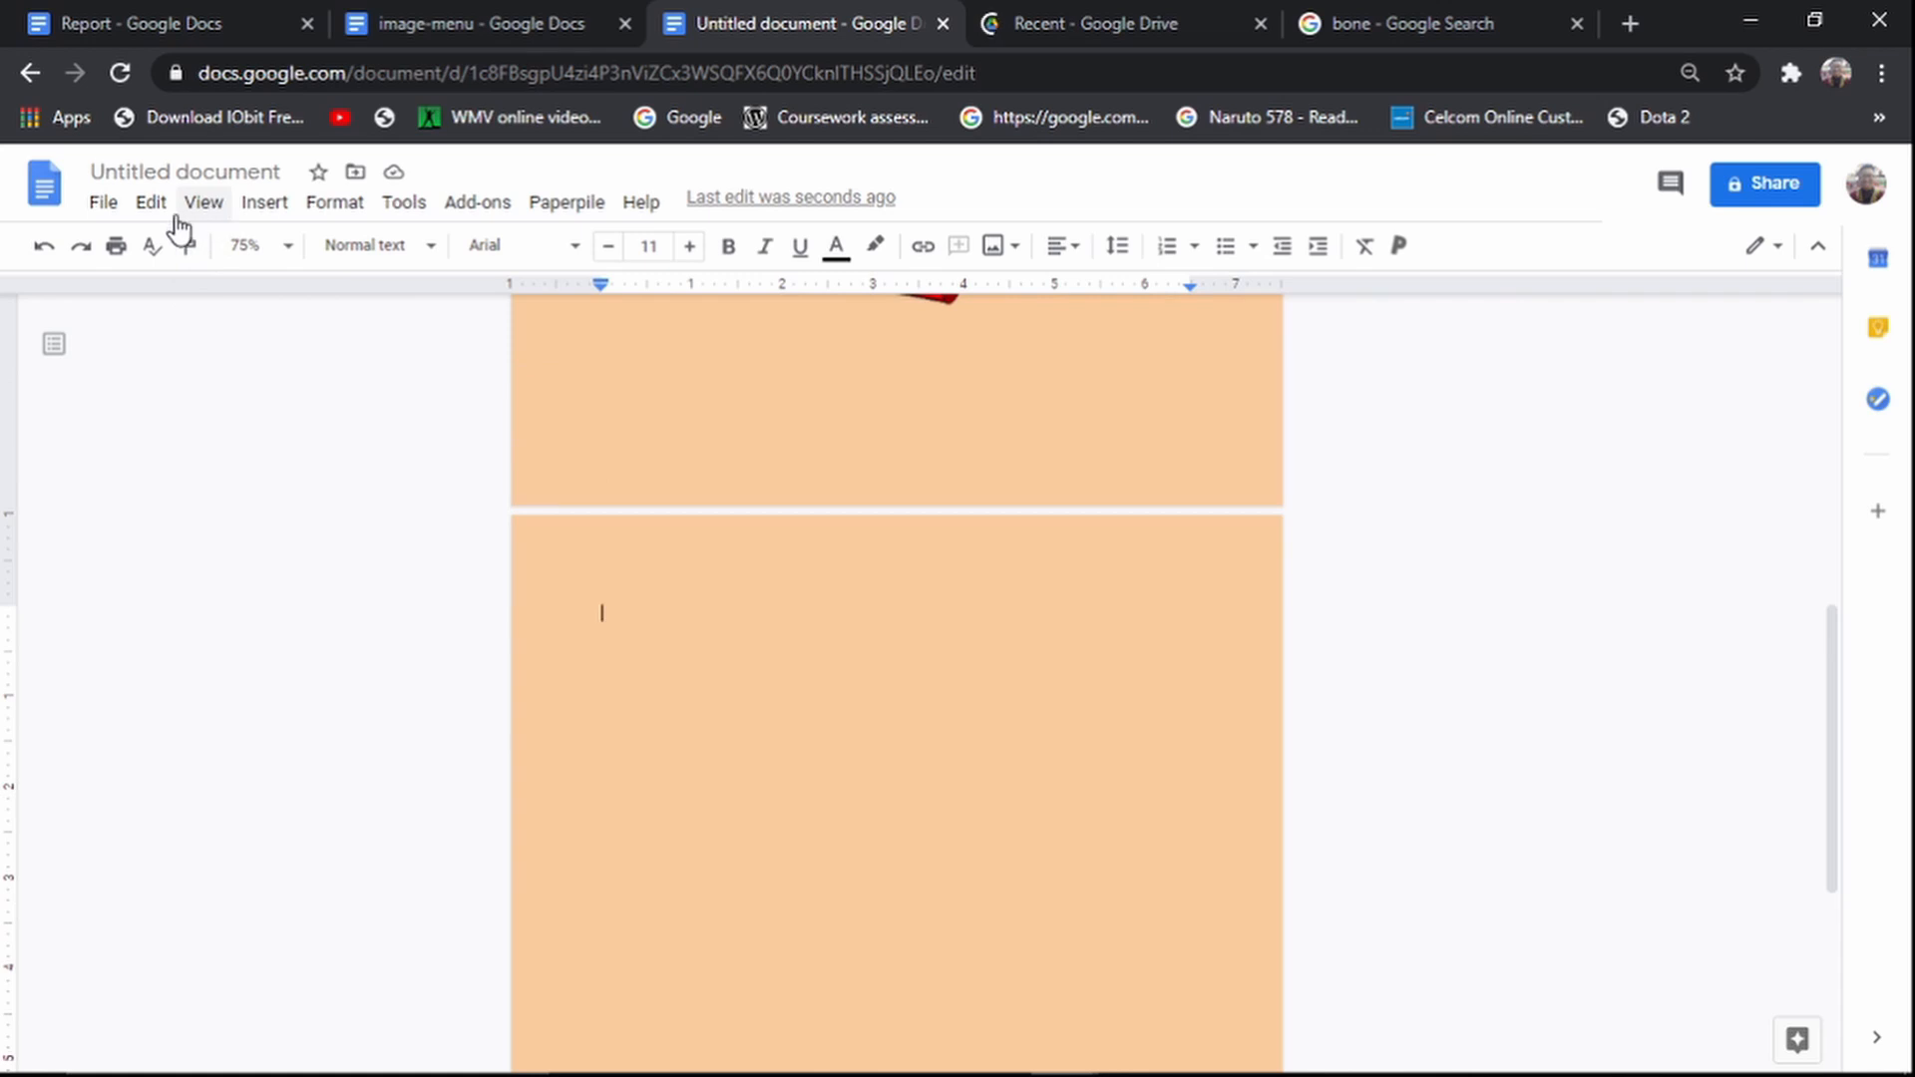
click(262, 202)
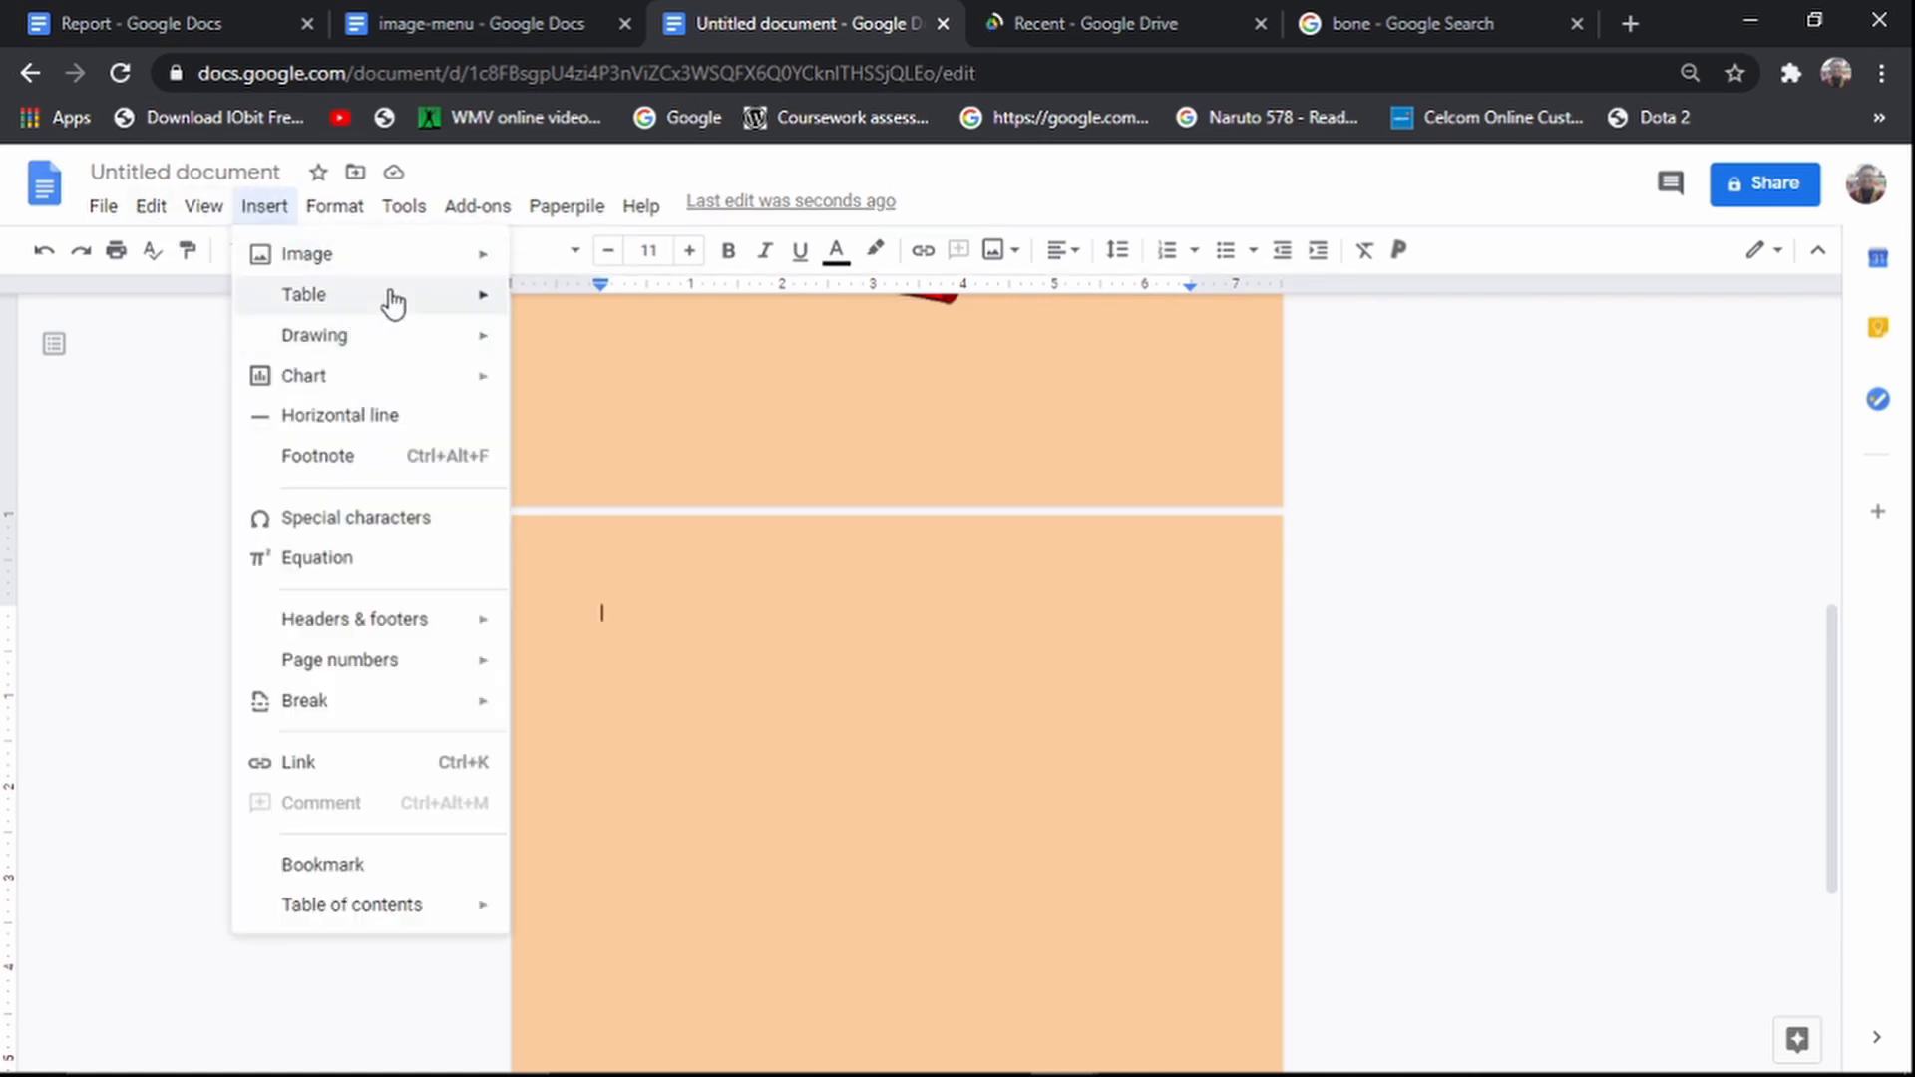
mouse_move(389, 297)
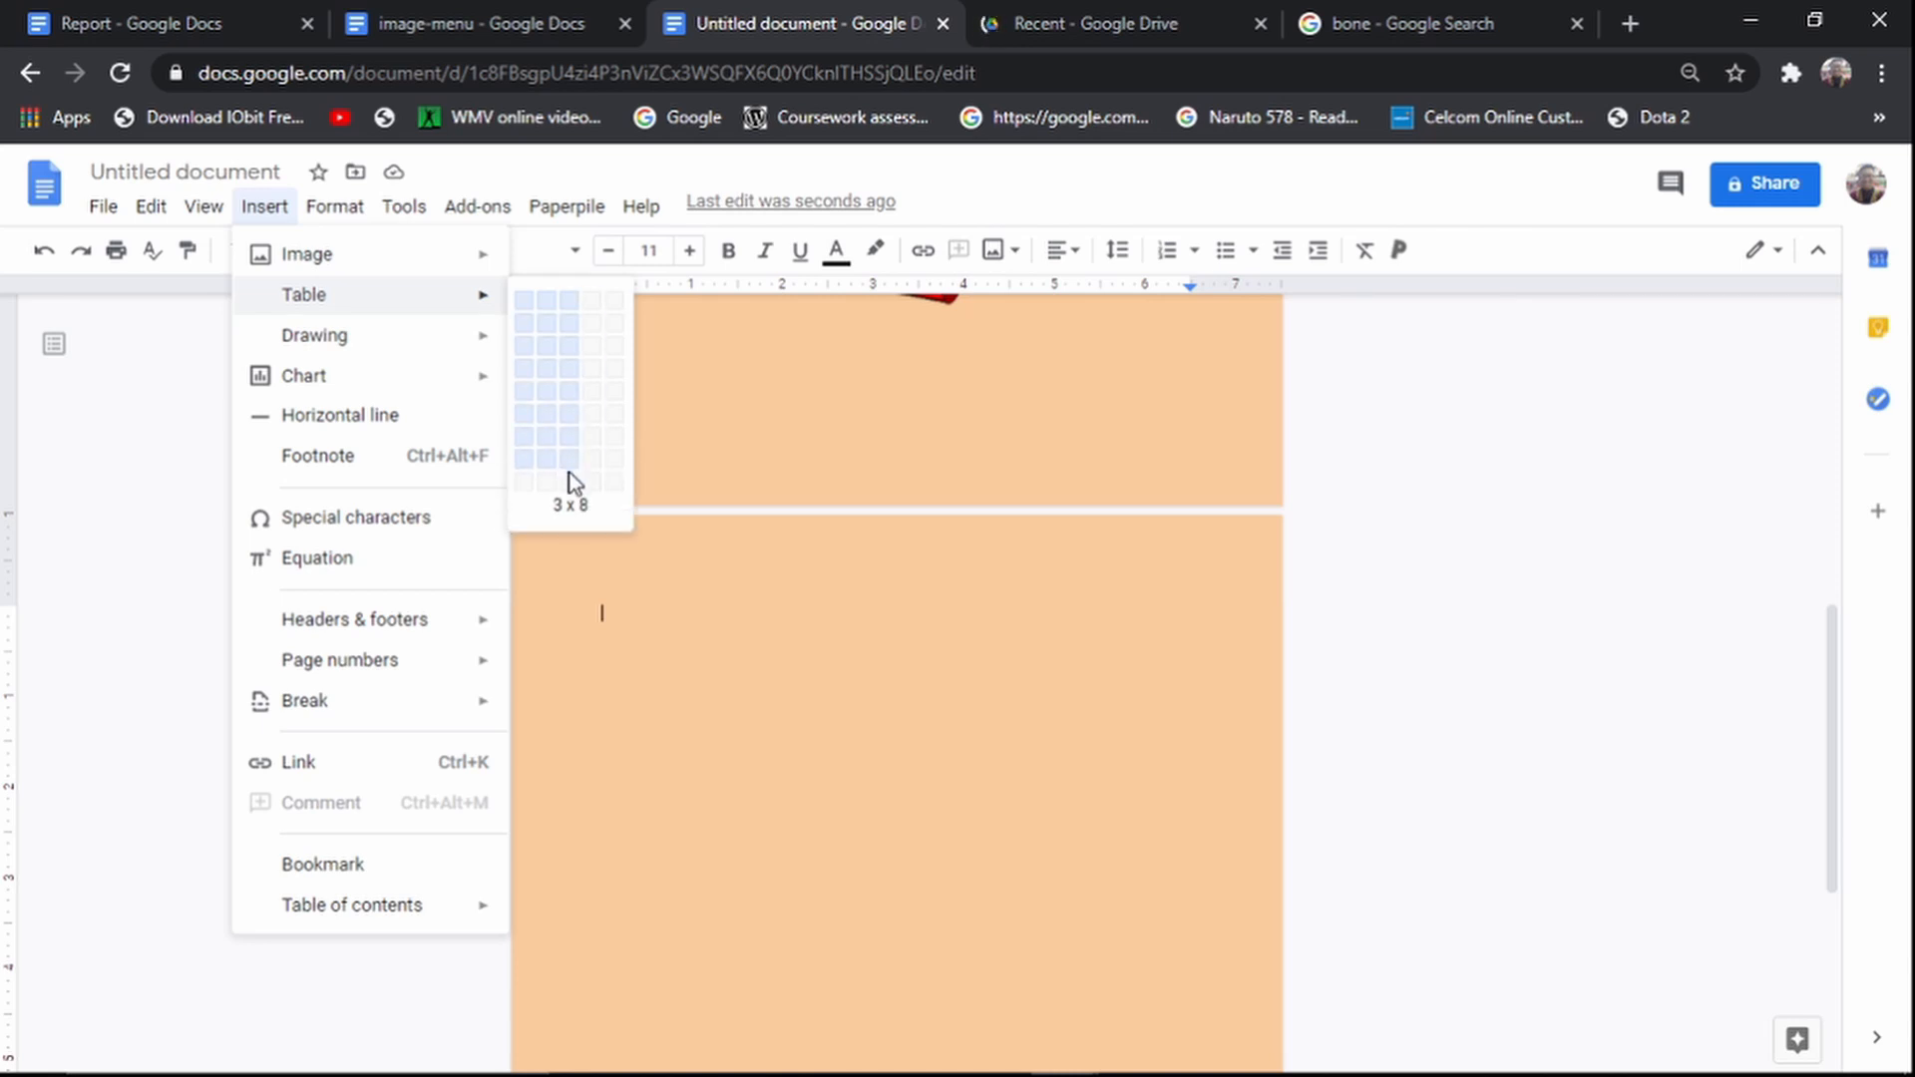
click(566, 482)
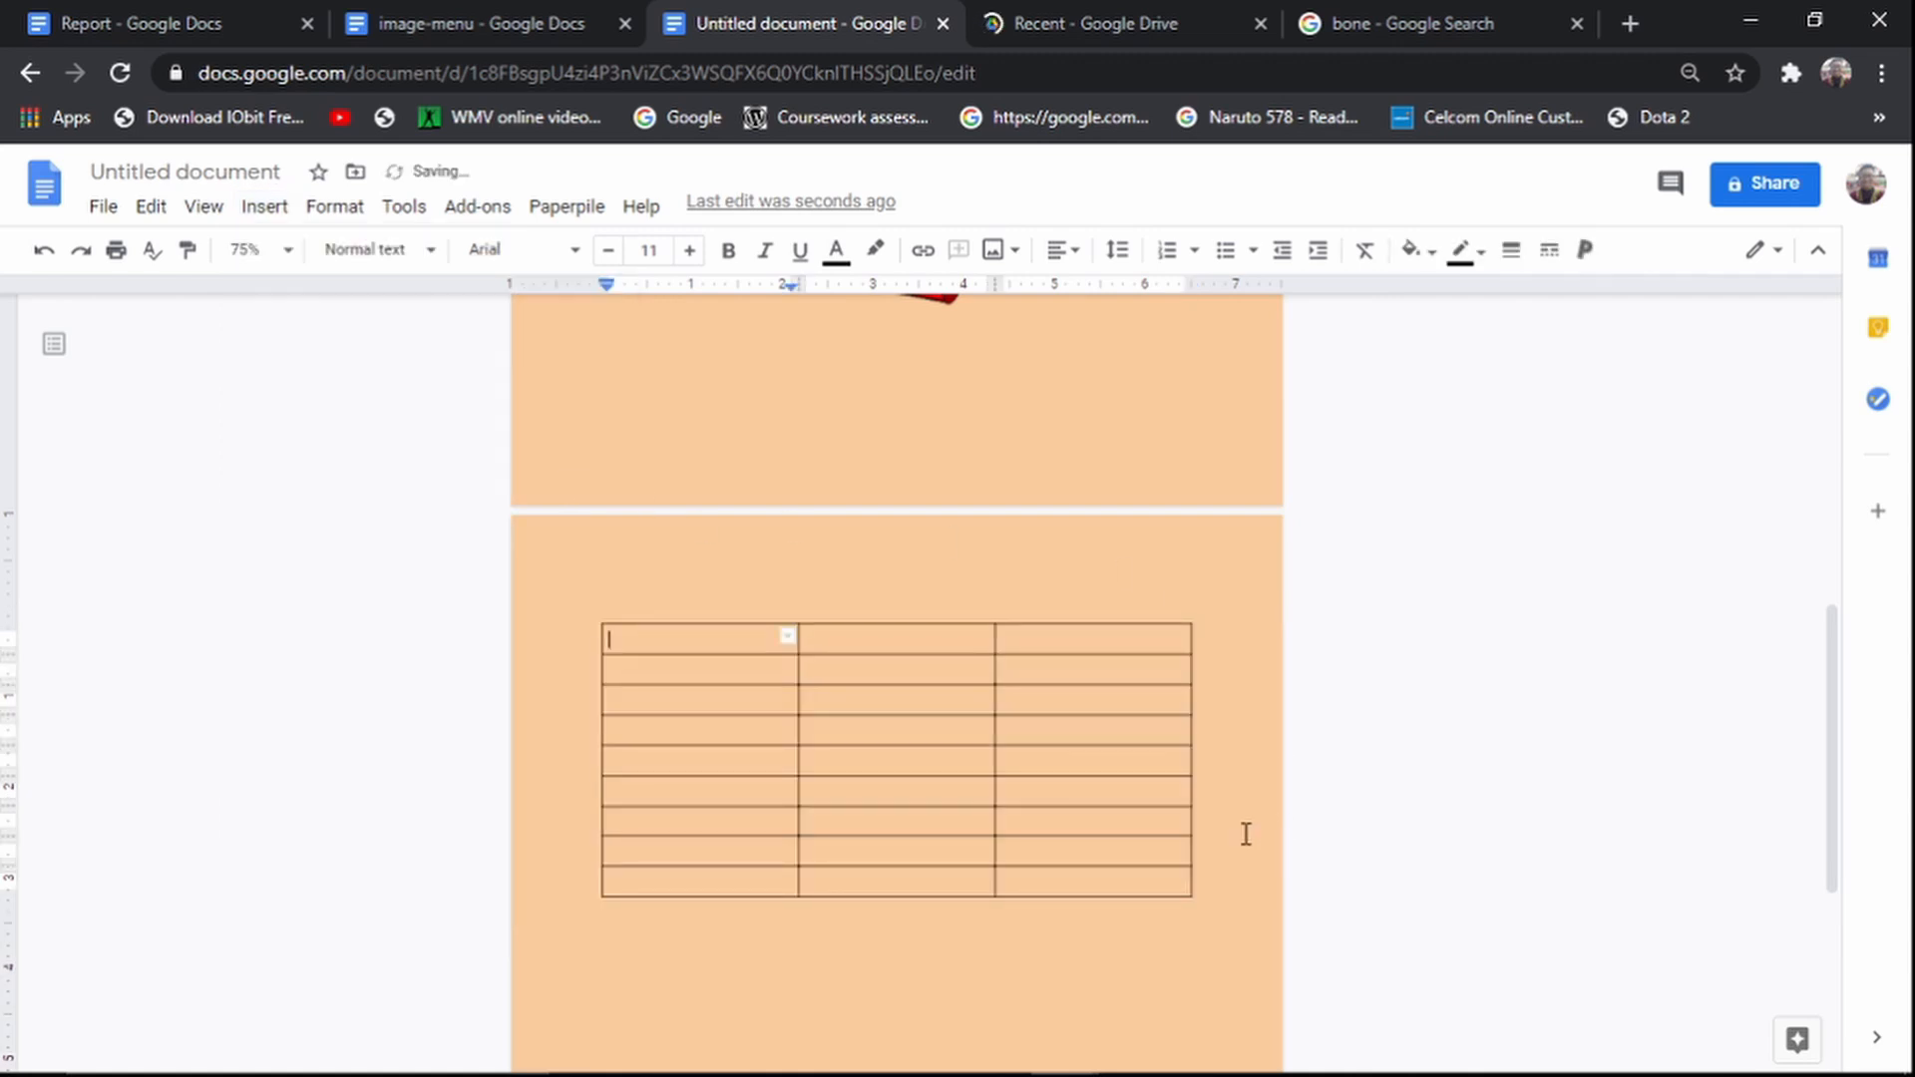
Step: Compare the new table with the finished food menu in the image-menu document, examining its title banner and column layout
click(462, 15)
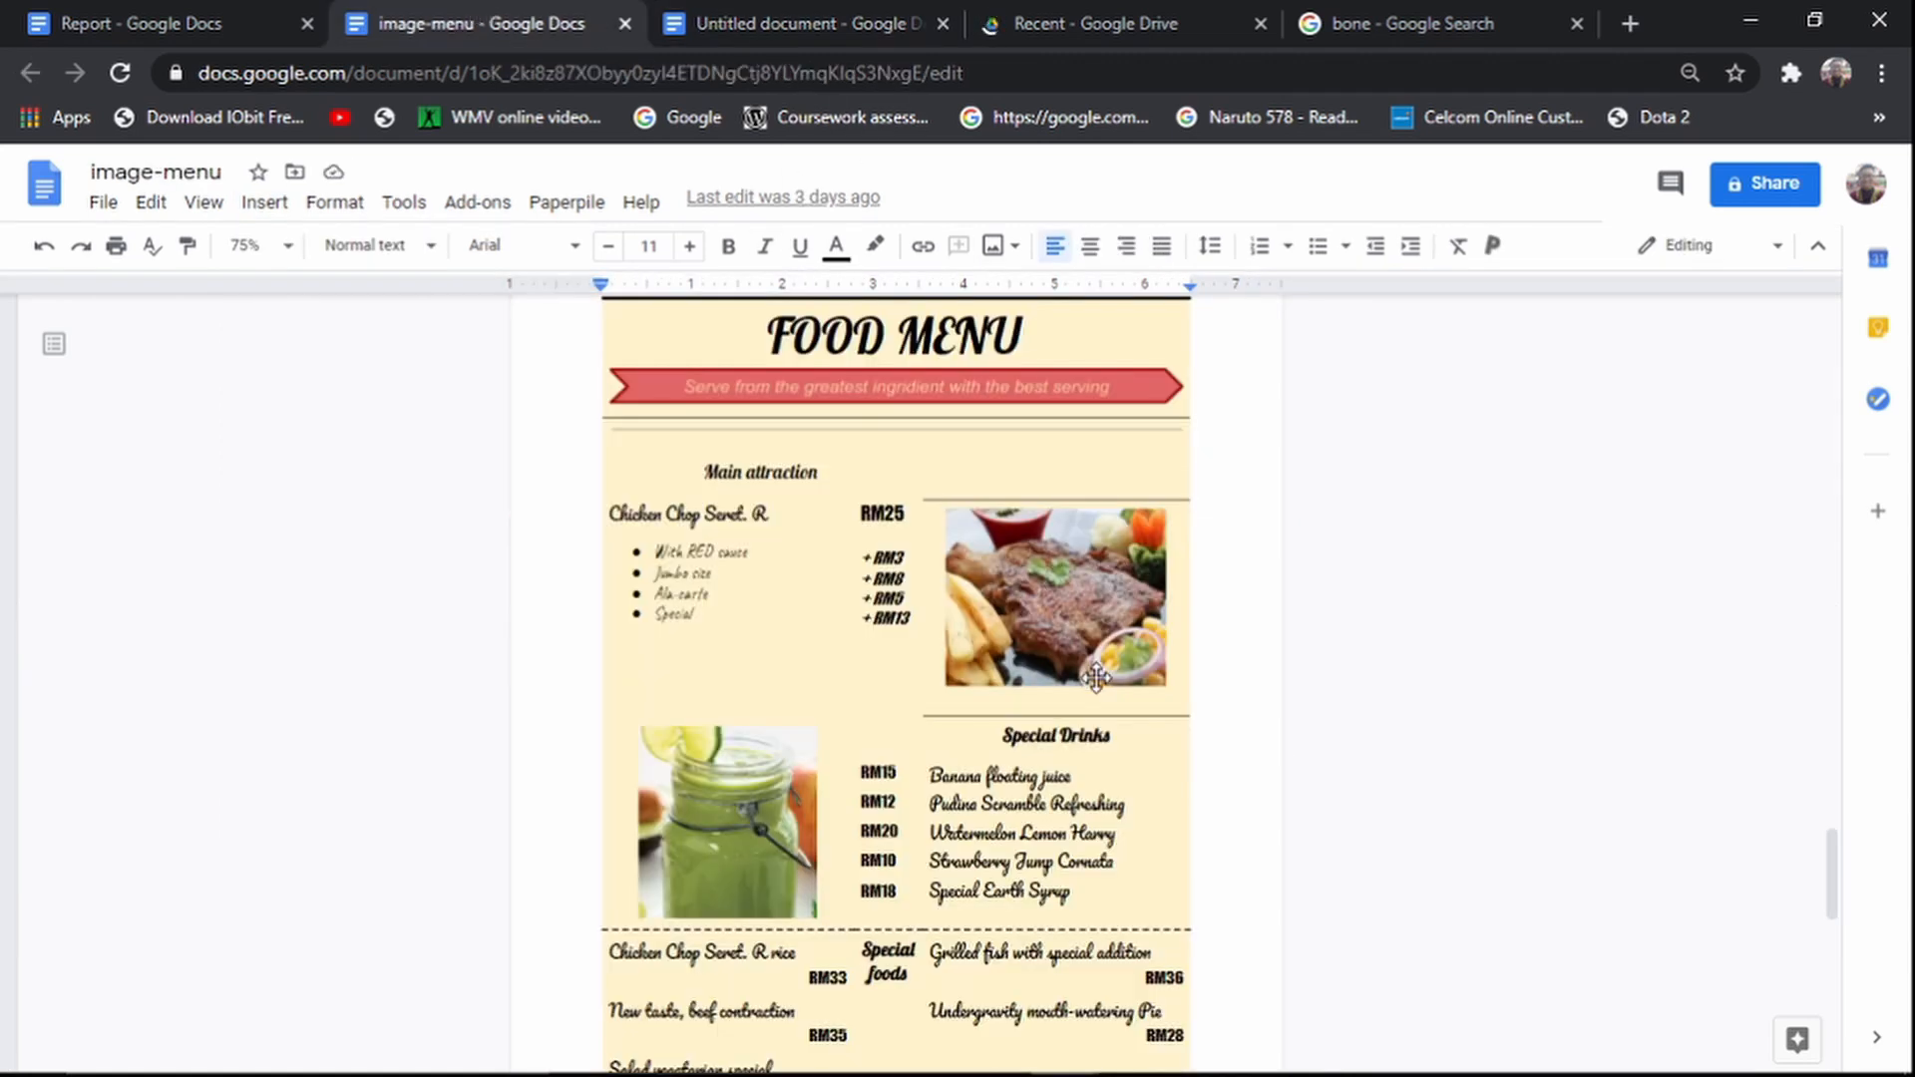
scroll(1097, 678, down, 3)
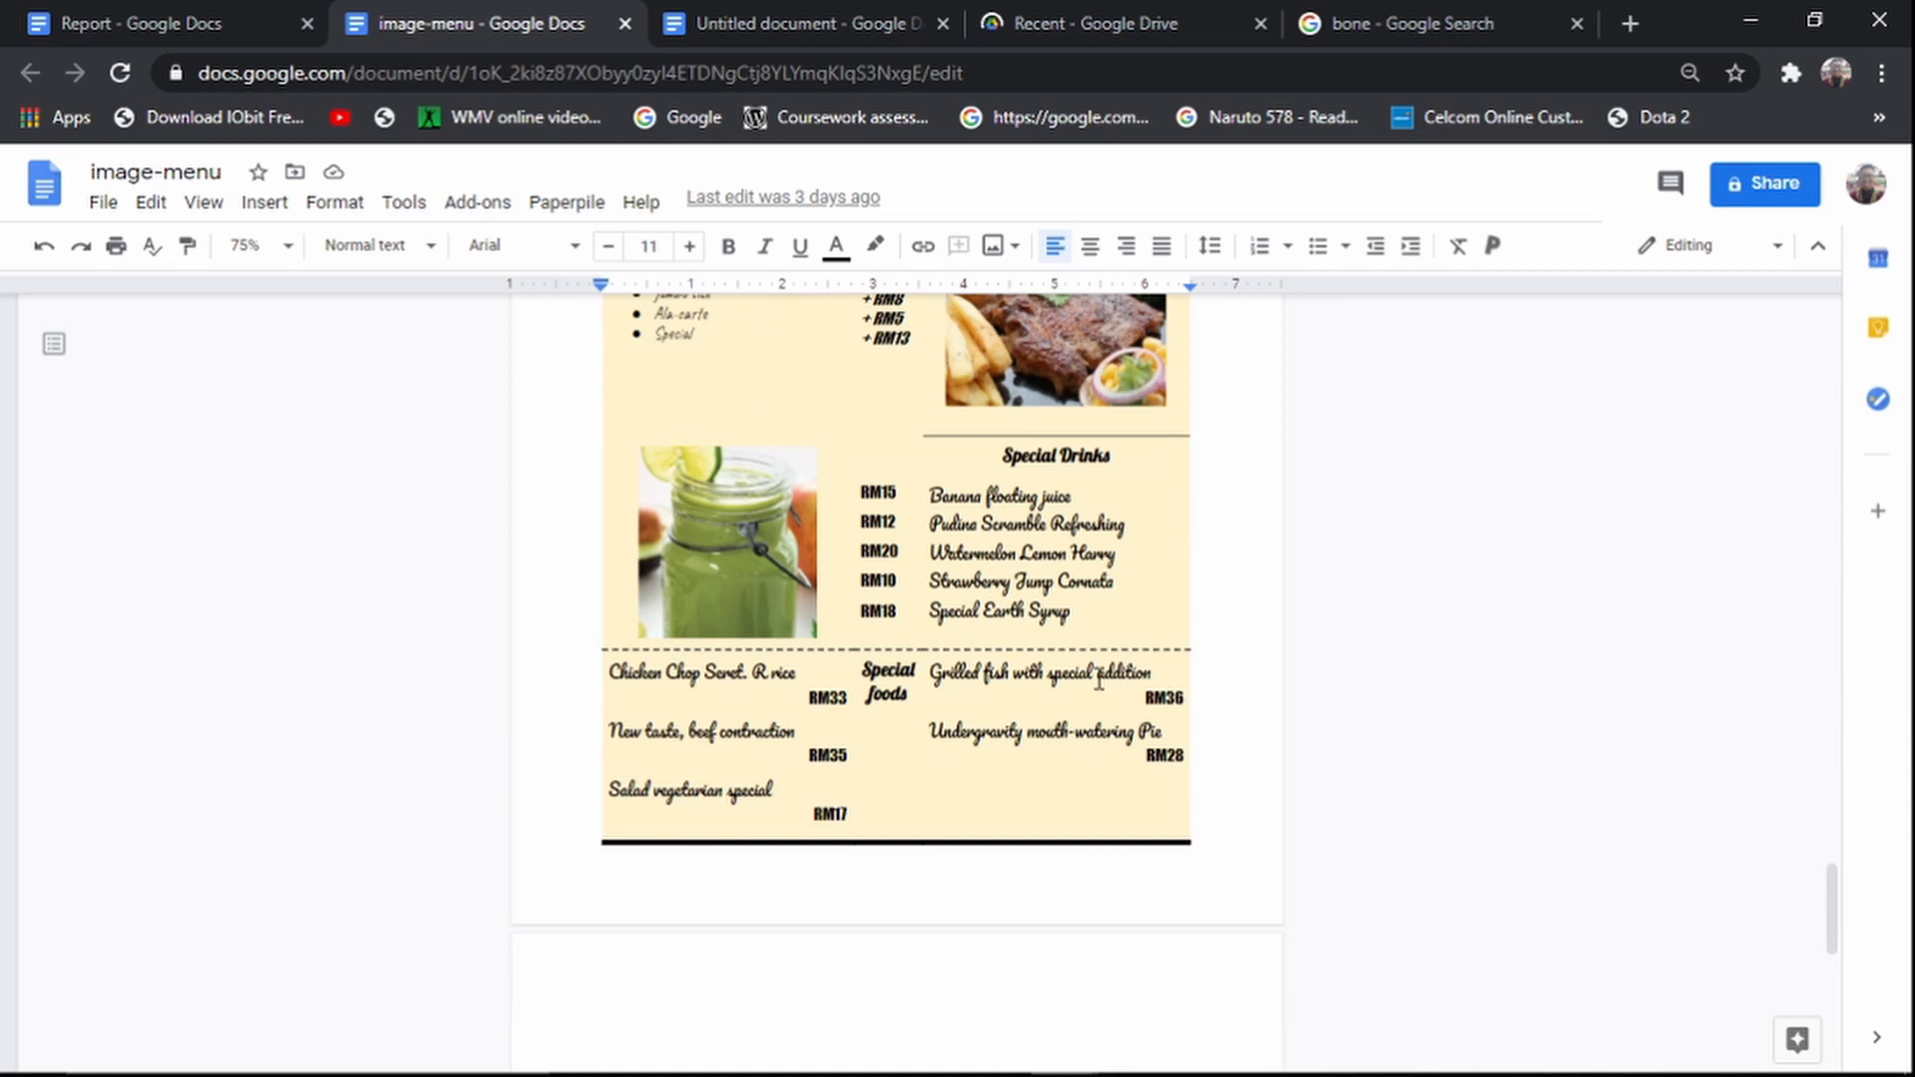
scroll(815, 623, up, 4)
click(758, 18)
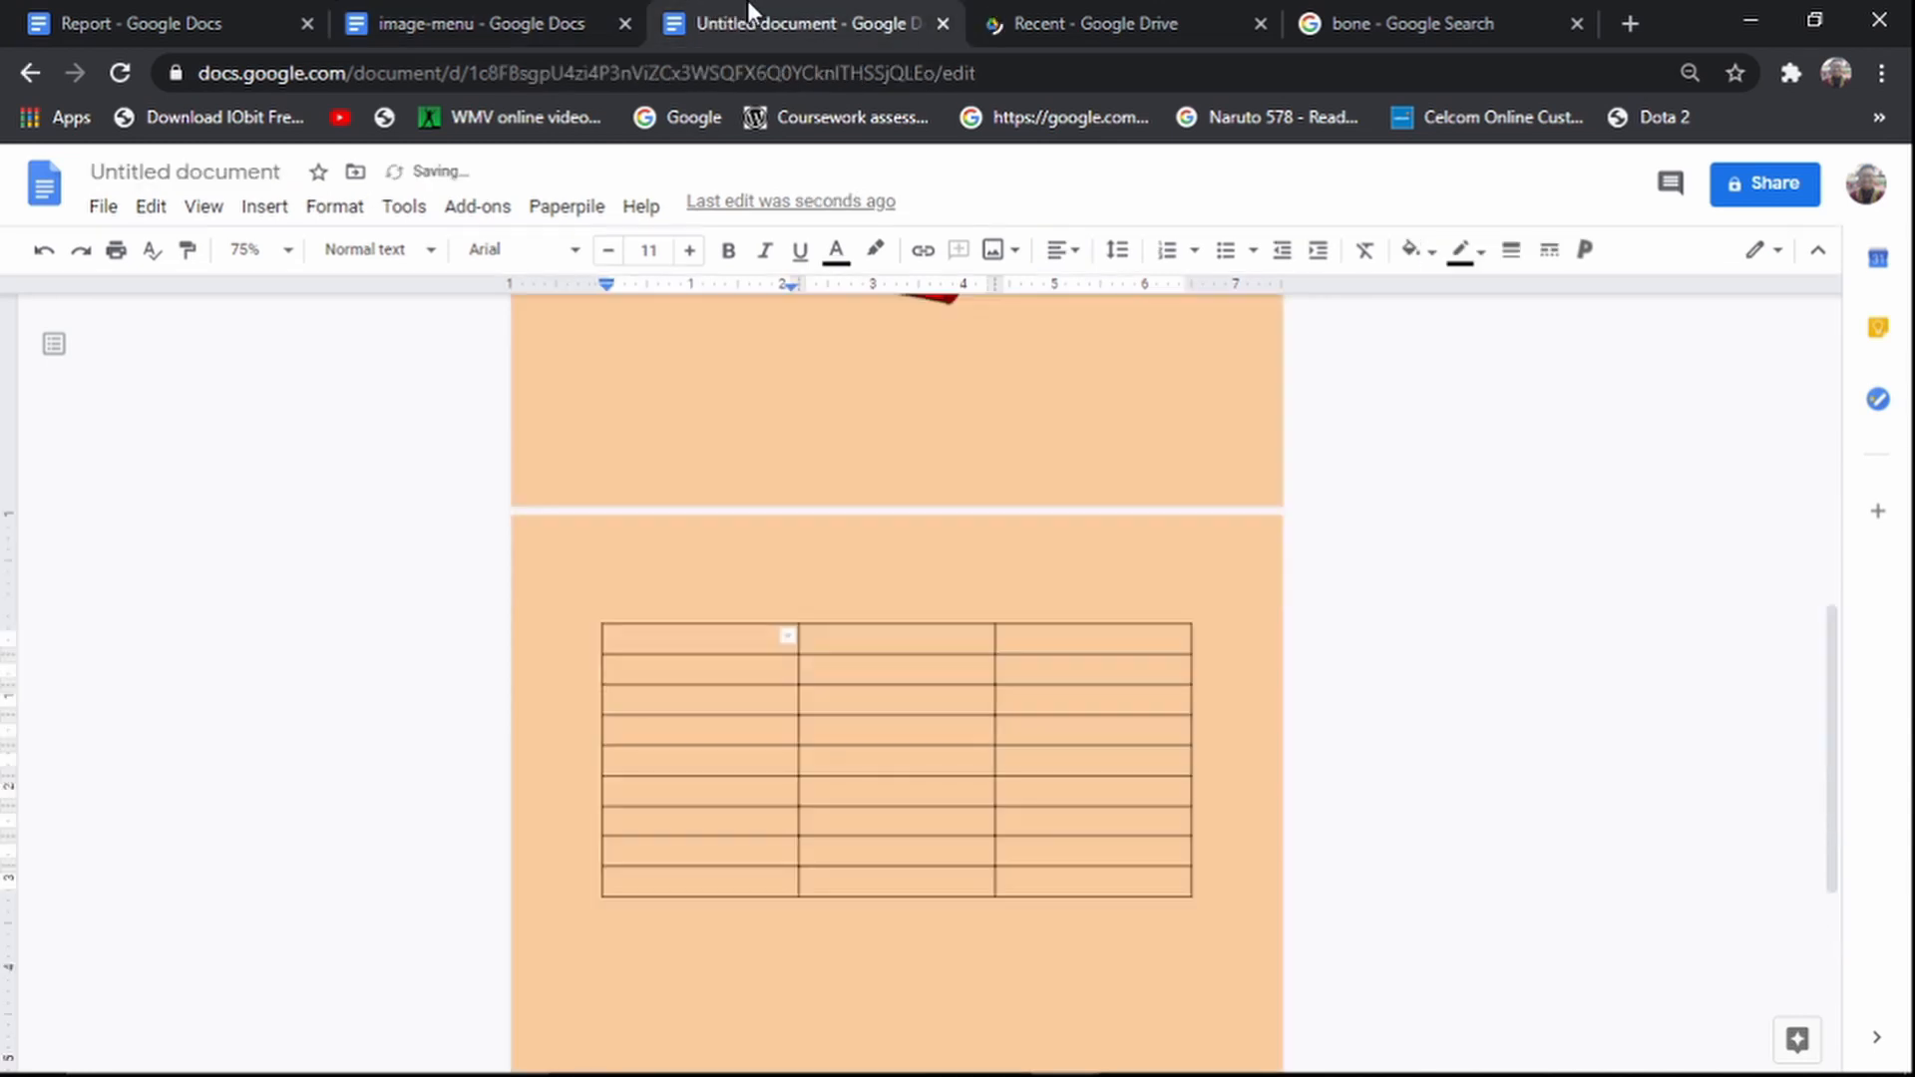
click(446, 12)
click(758, 28)
click(539, 20)
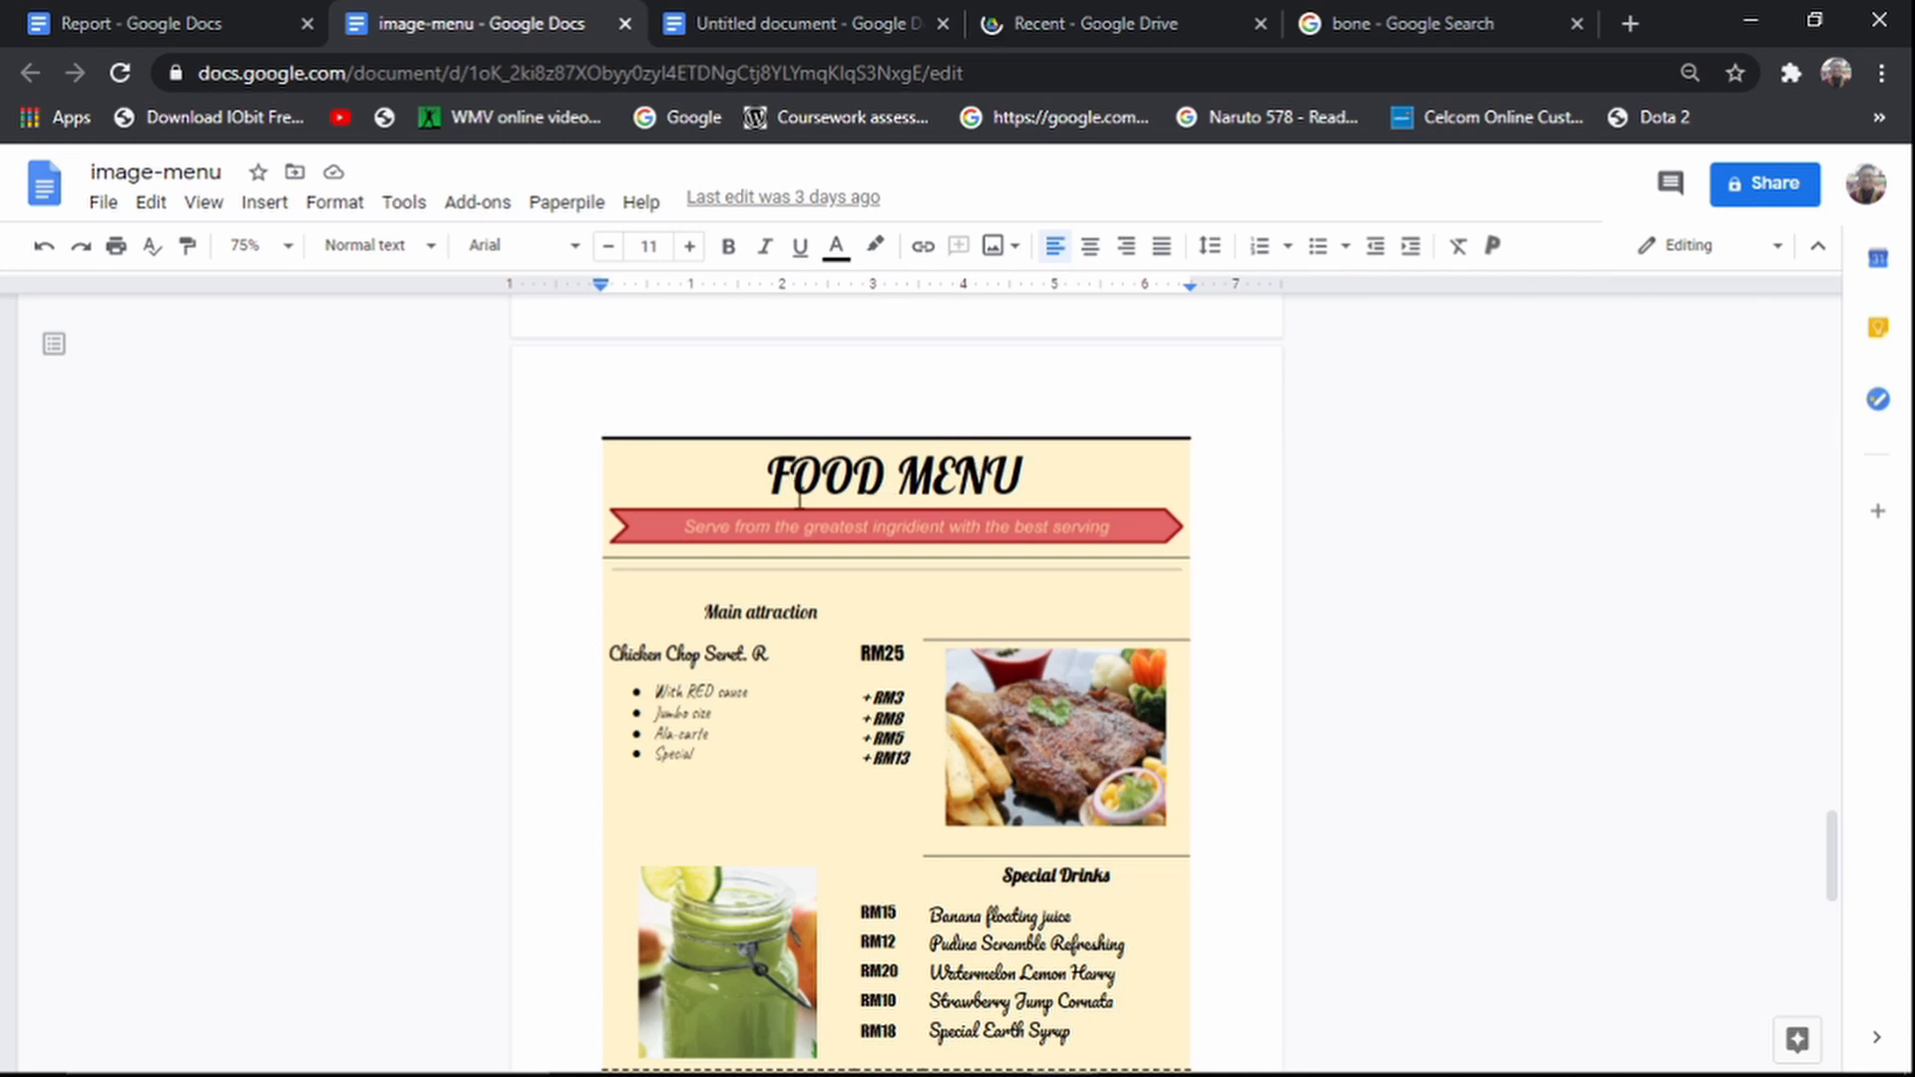
Step: Return to the untitled document and merge the three cells of the table's first row into one
click(758, 22)
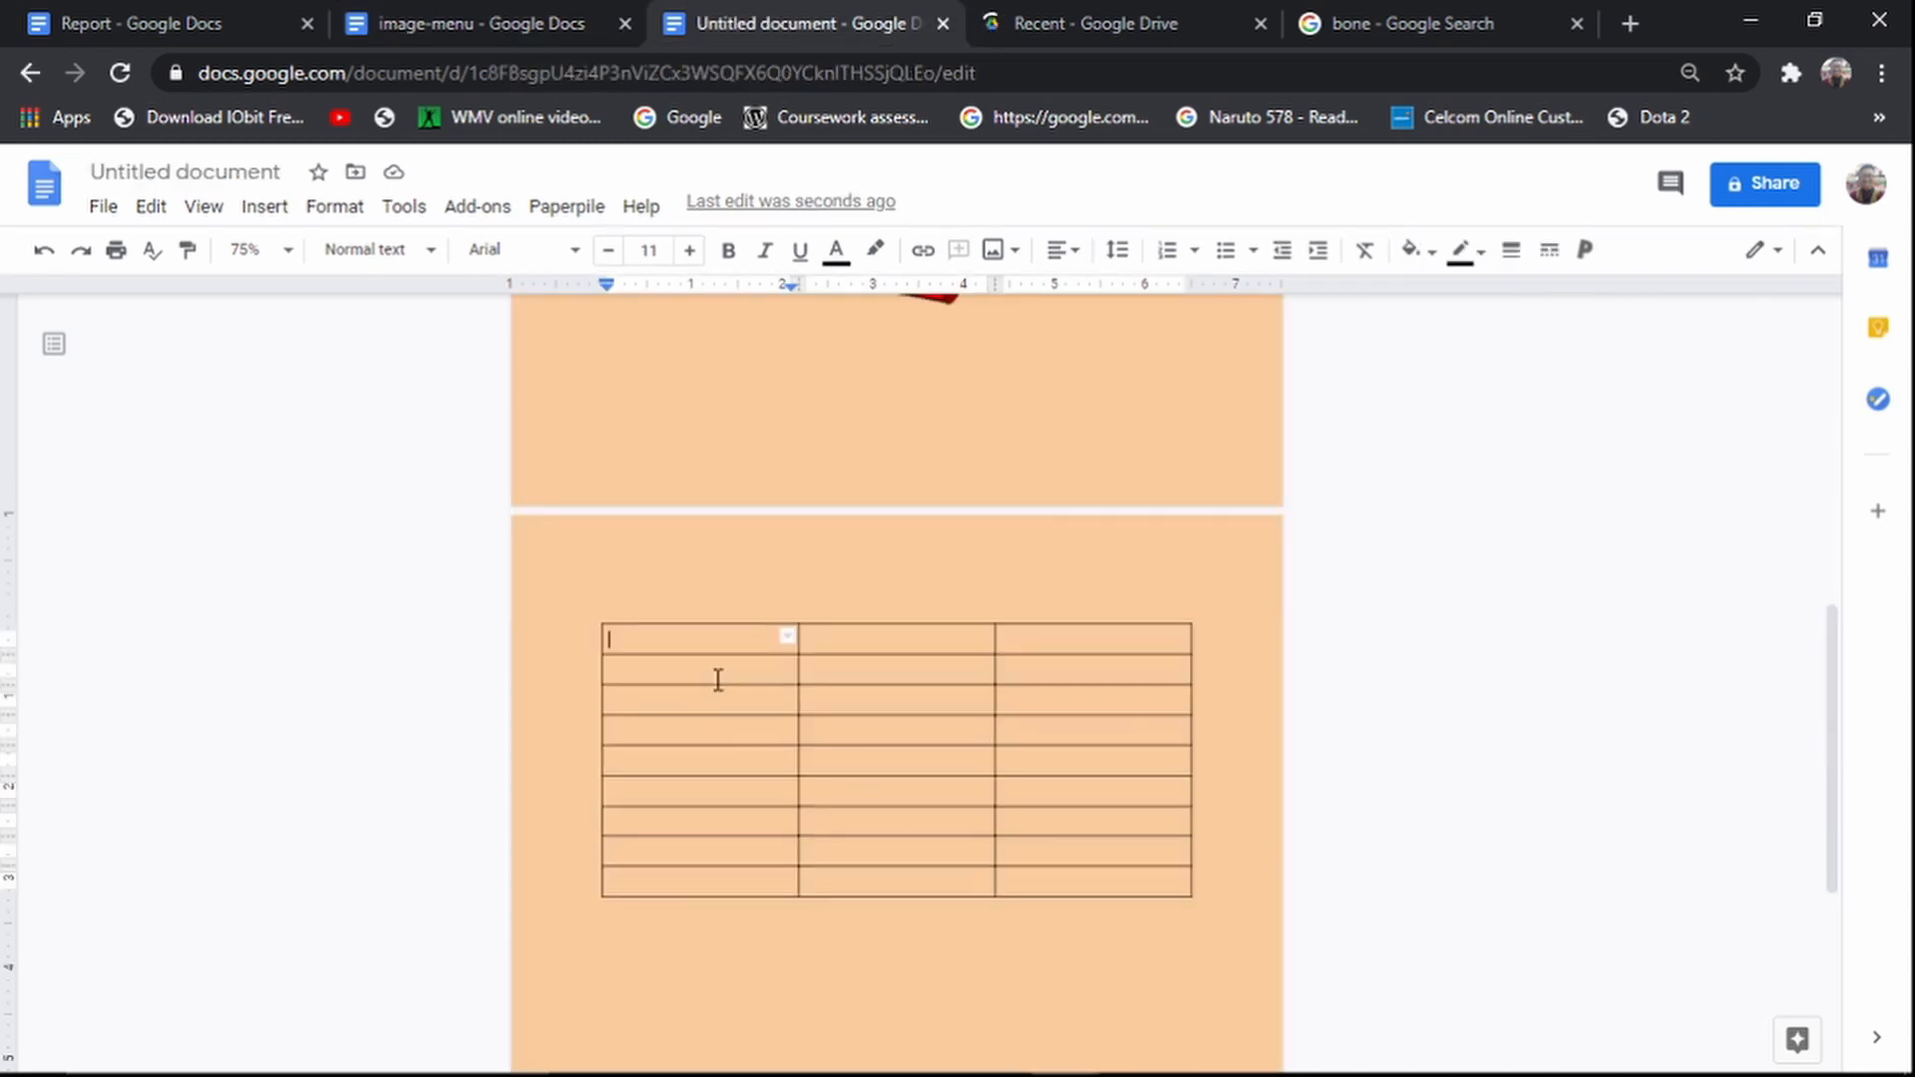
drag(796, 640, 1030, 650)
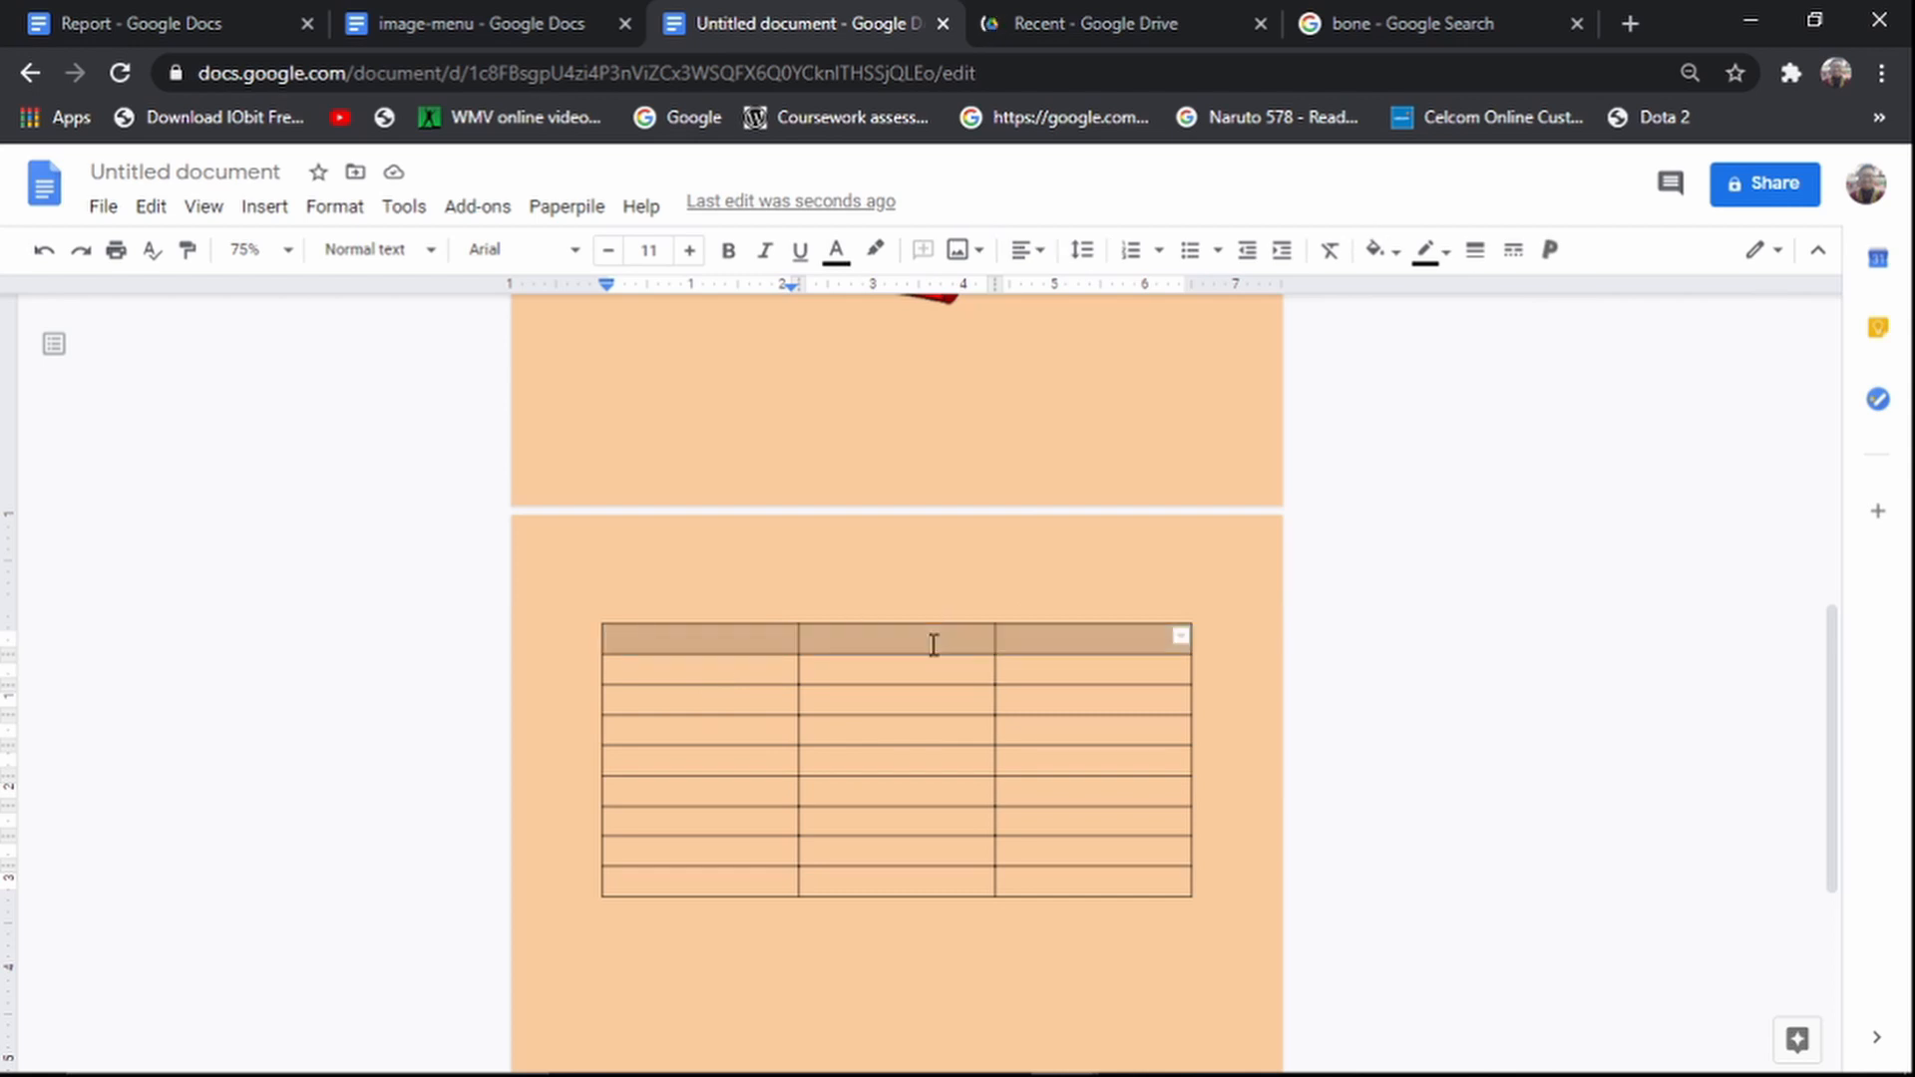
right_click(932, 639)
click(1075, 877)
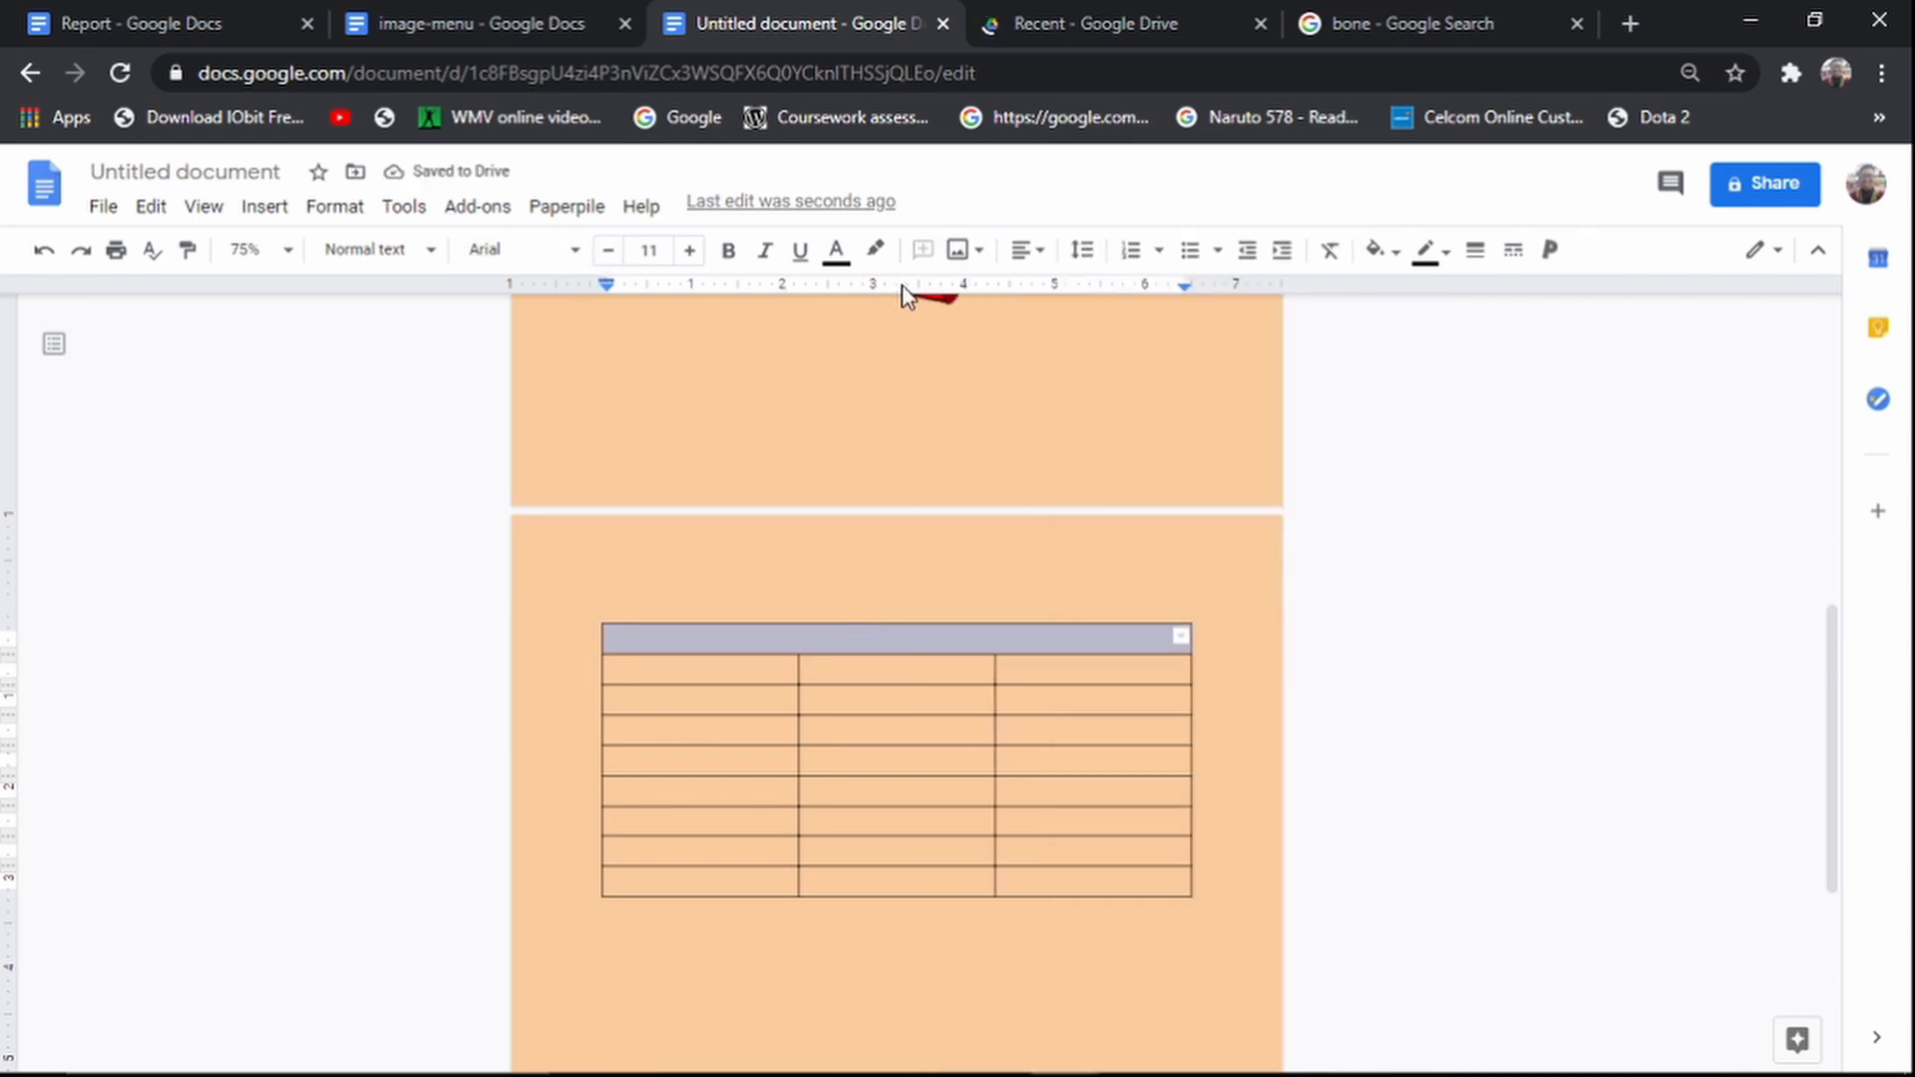
Step: Copy the FOOD MENU title from the image-menu document into the merged, centered first row, add a line below it, and change it to AMONG US. MENU
click(1027, 250)
click(906, 688)
click(489, 22)
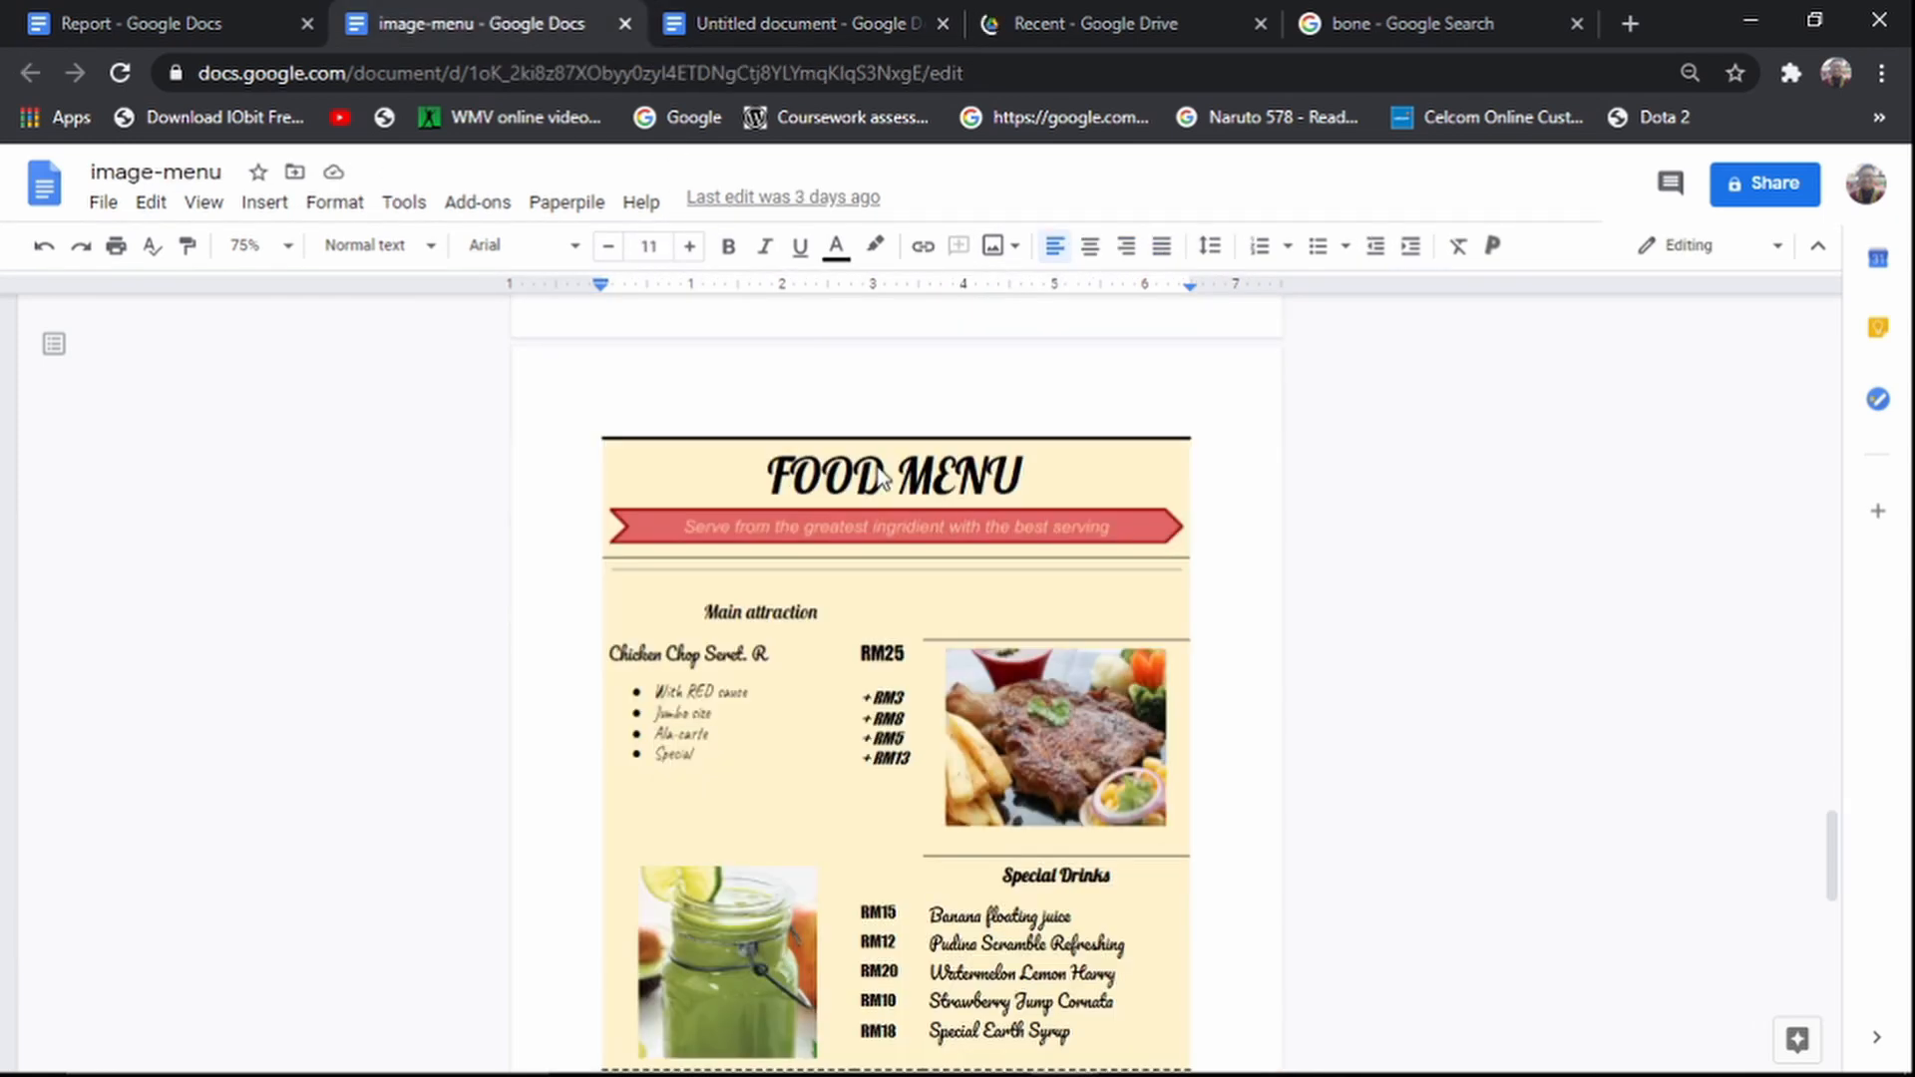
drag(1022, 482, 766, 477)
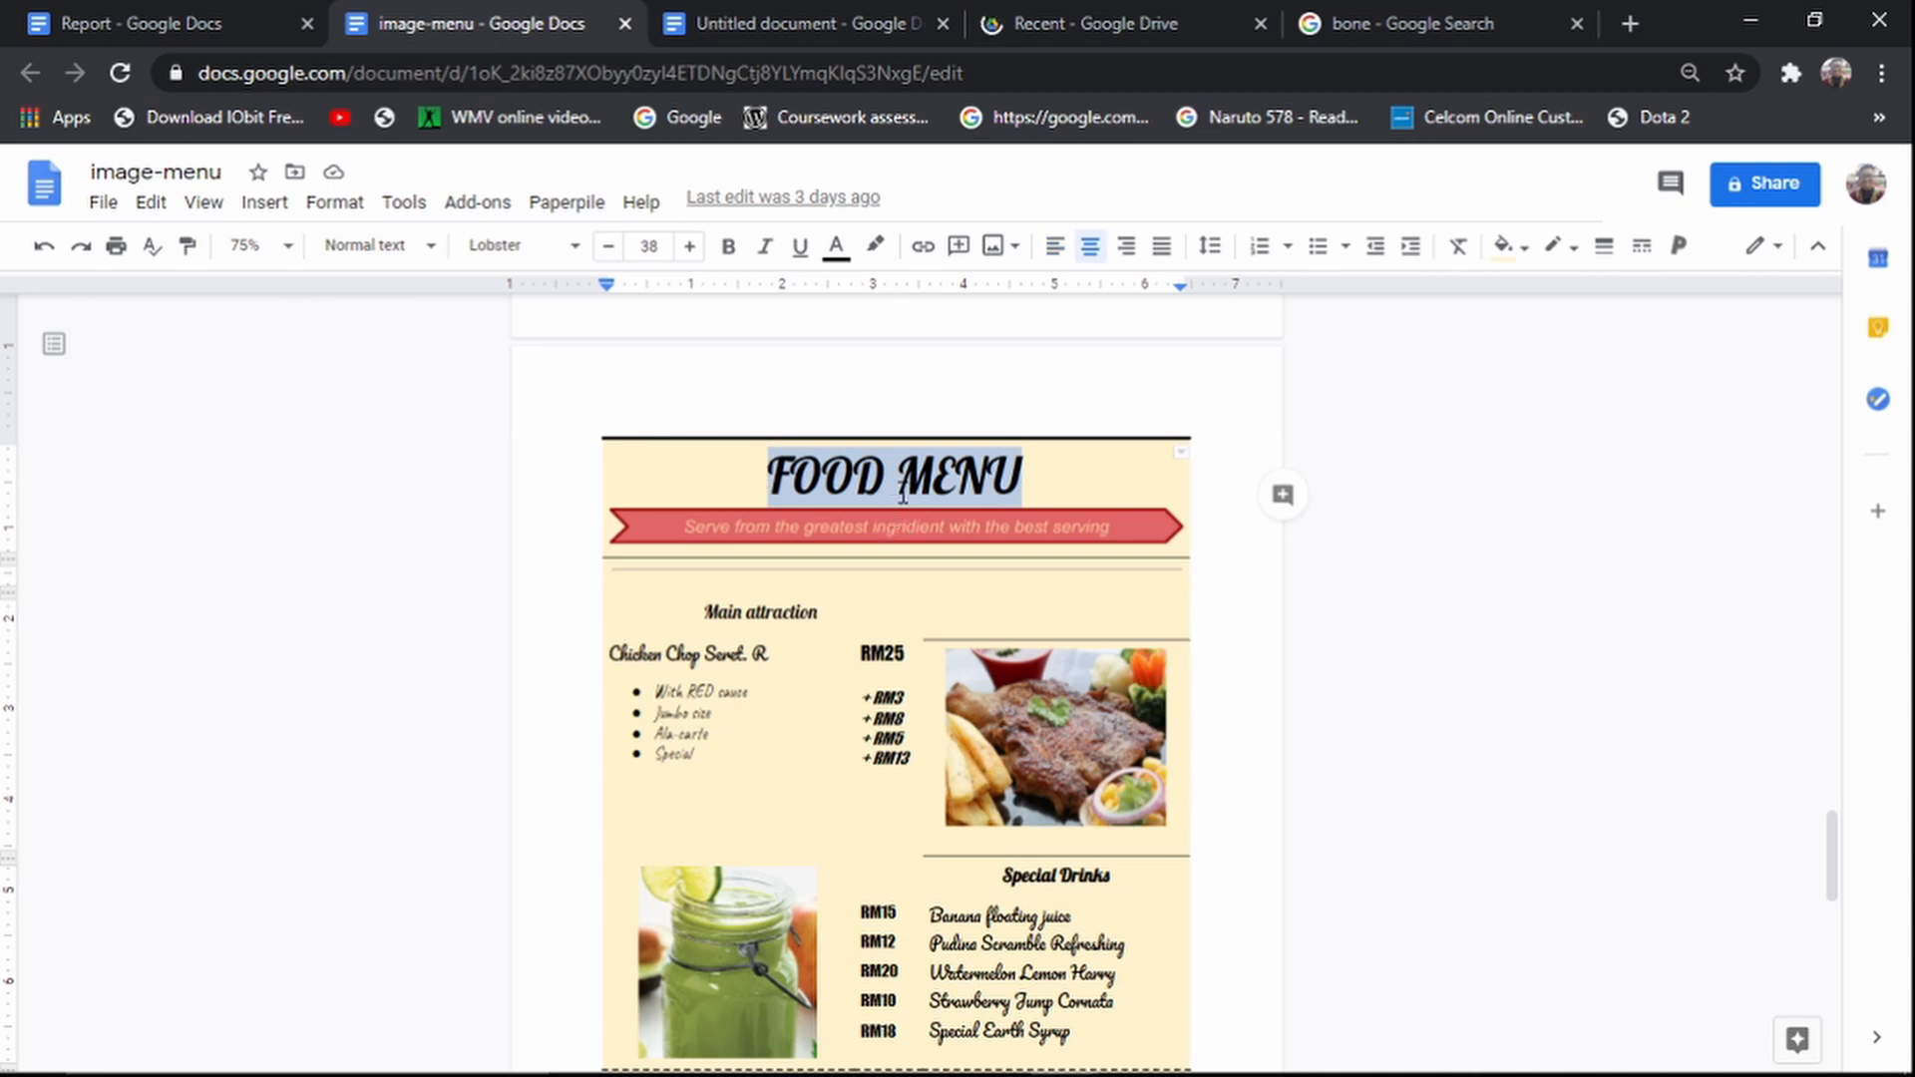
click(842, 22)
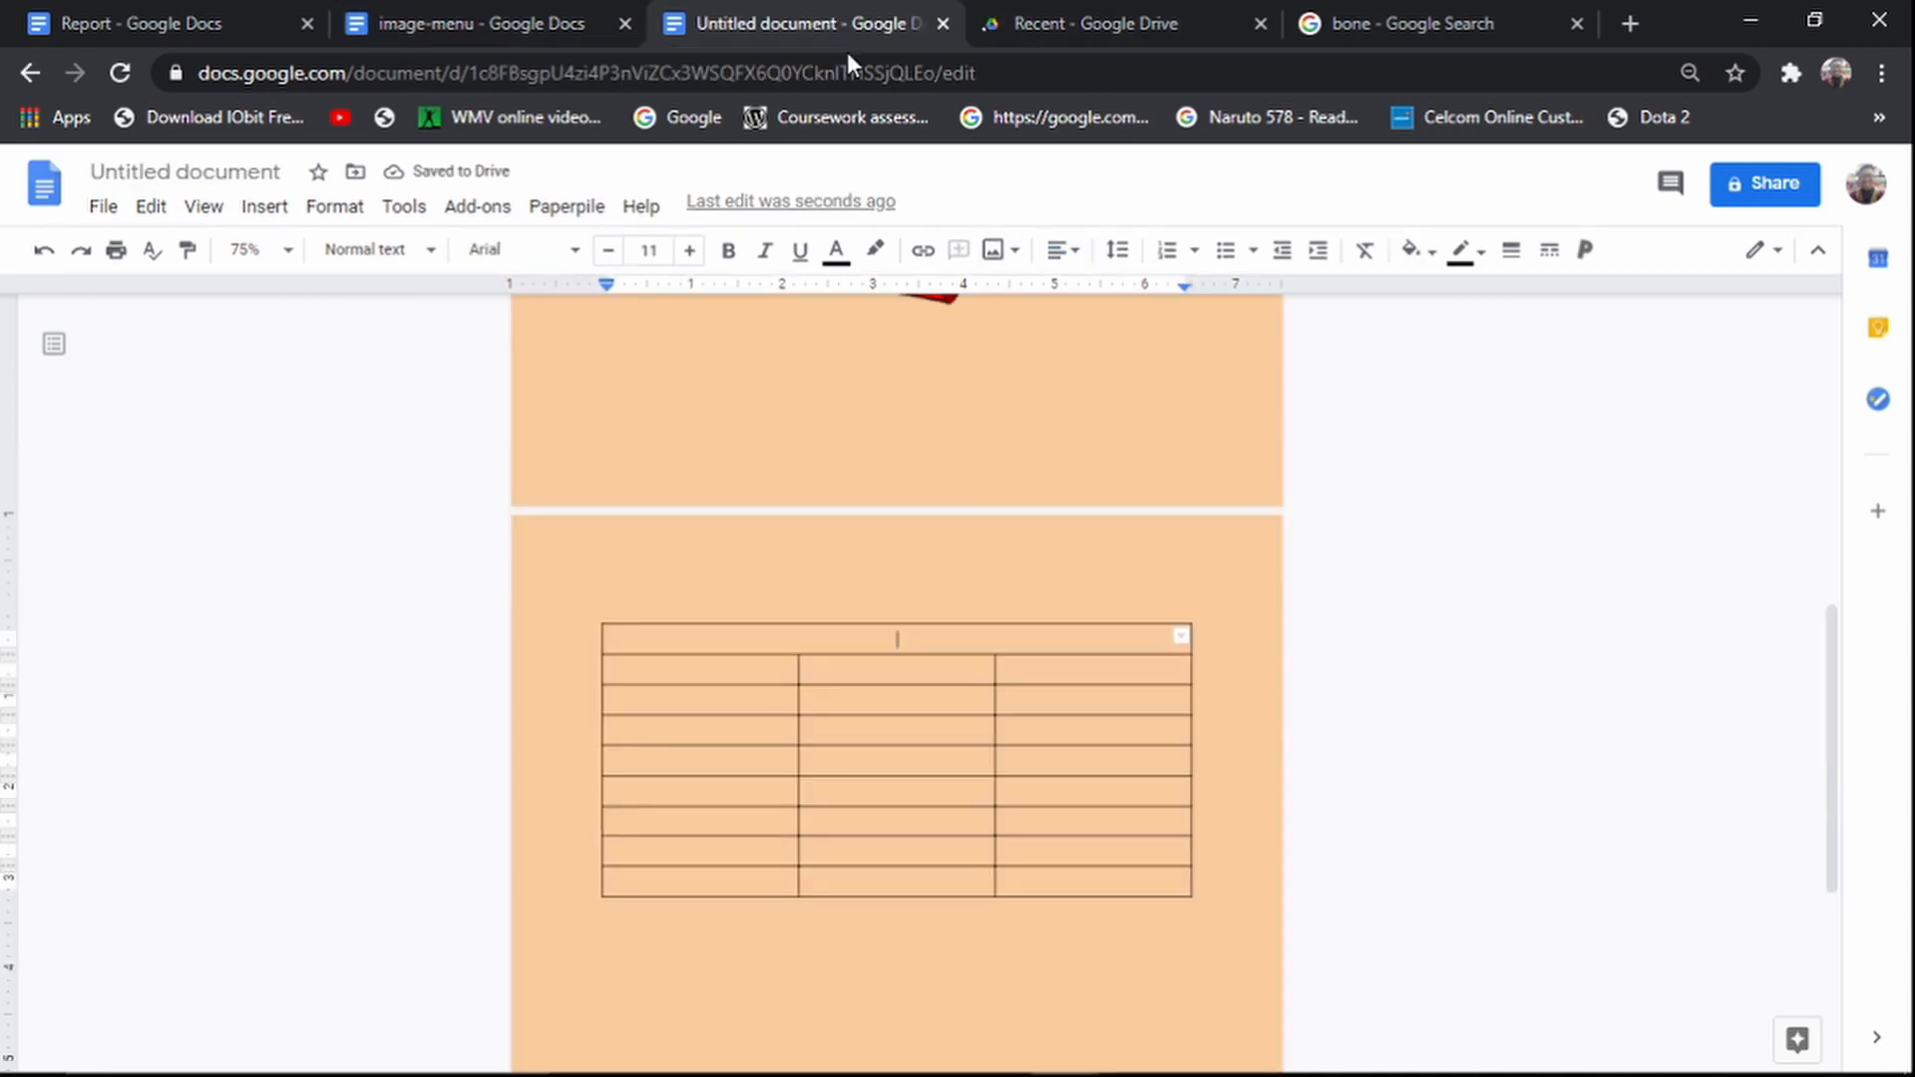
click(903, 646)
key(ctrl+v)
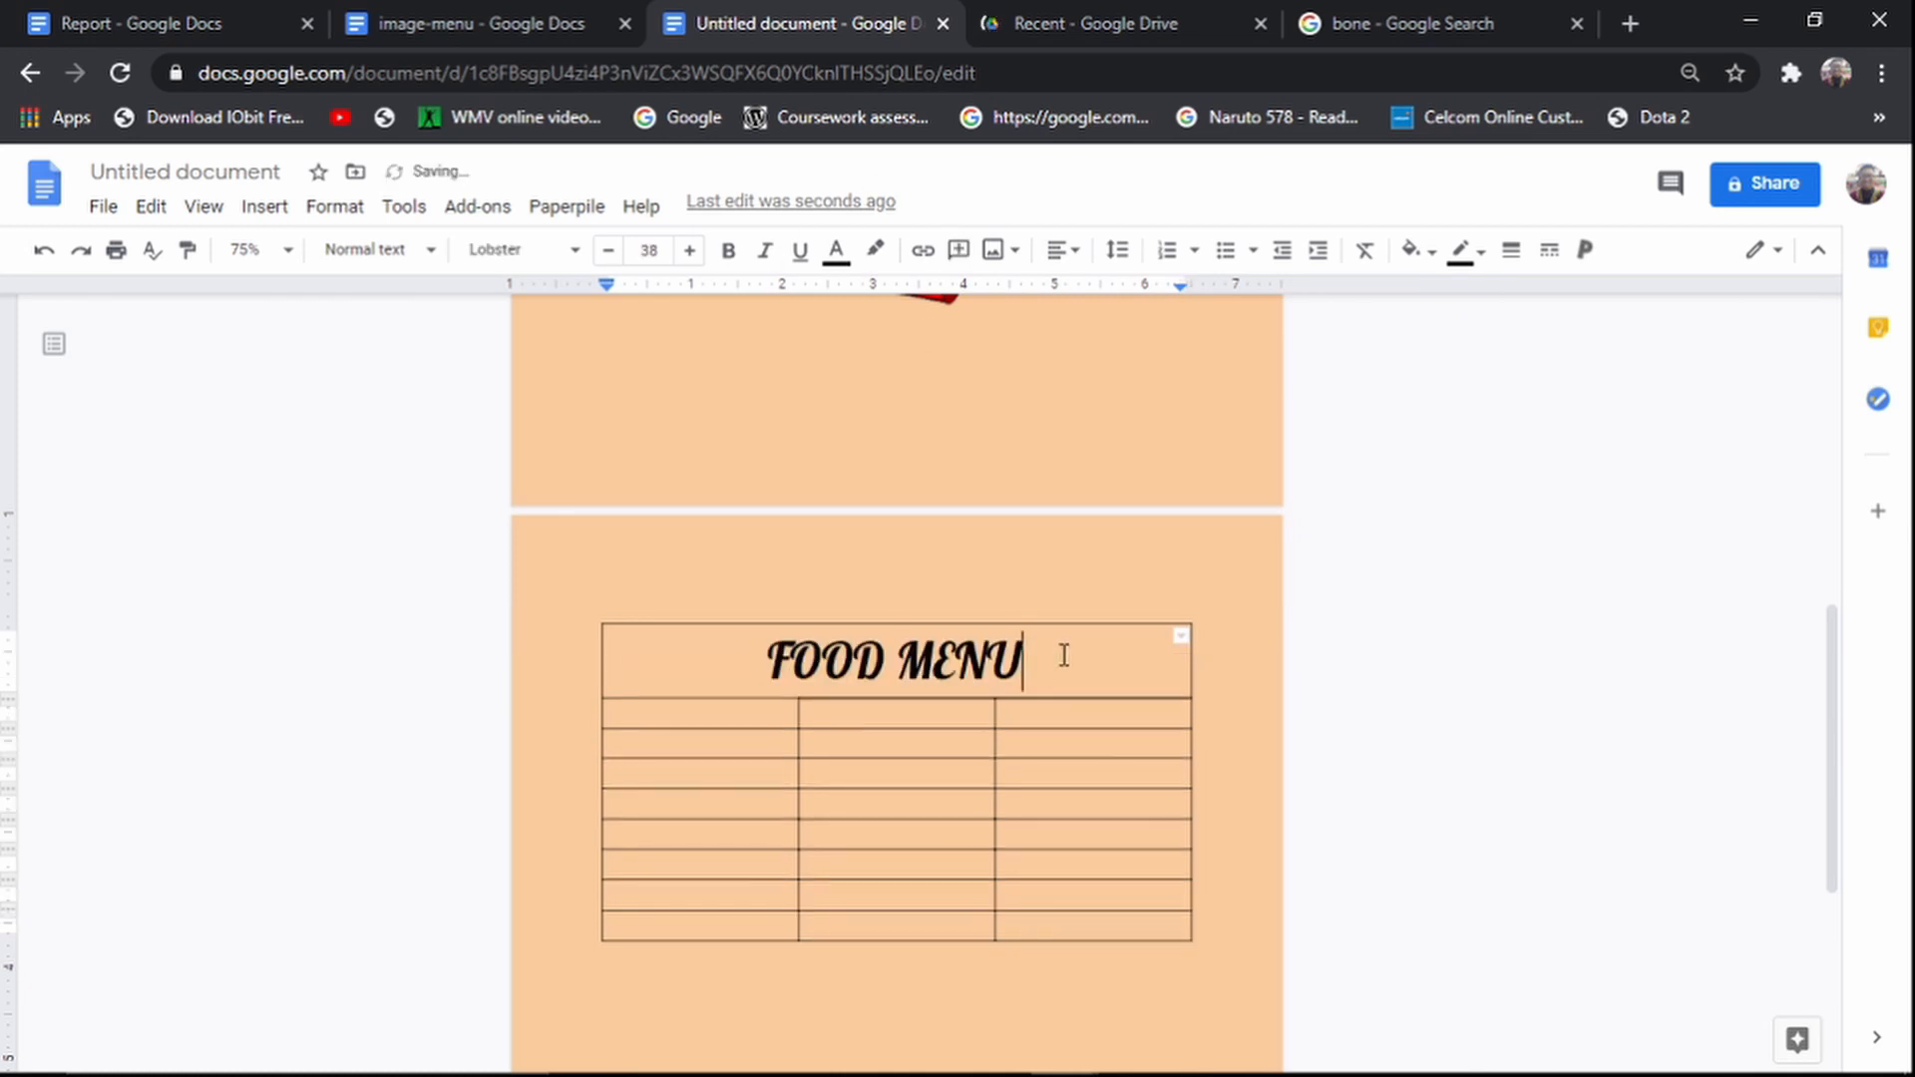
key(Return)
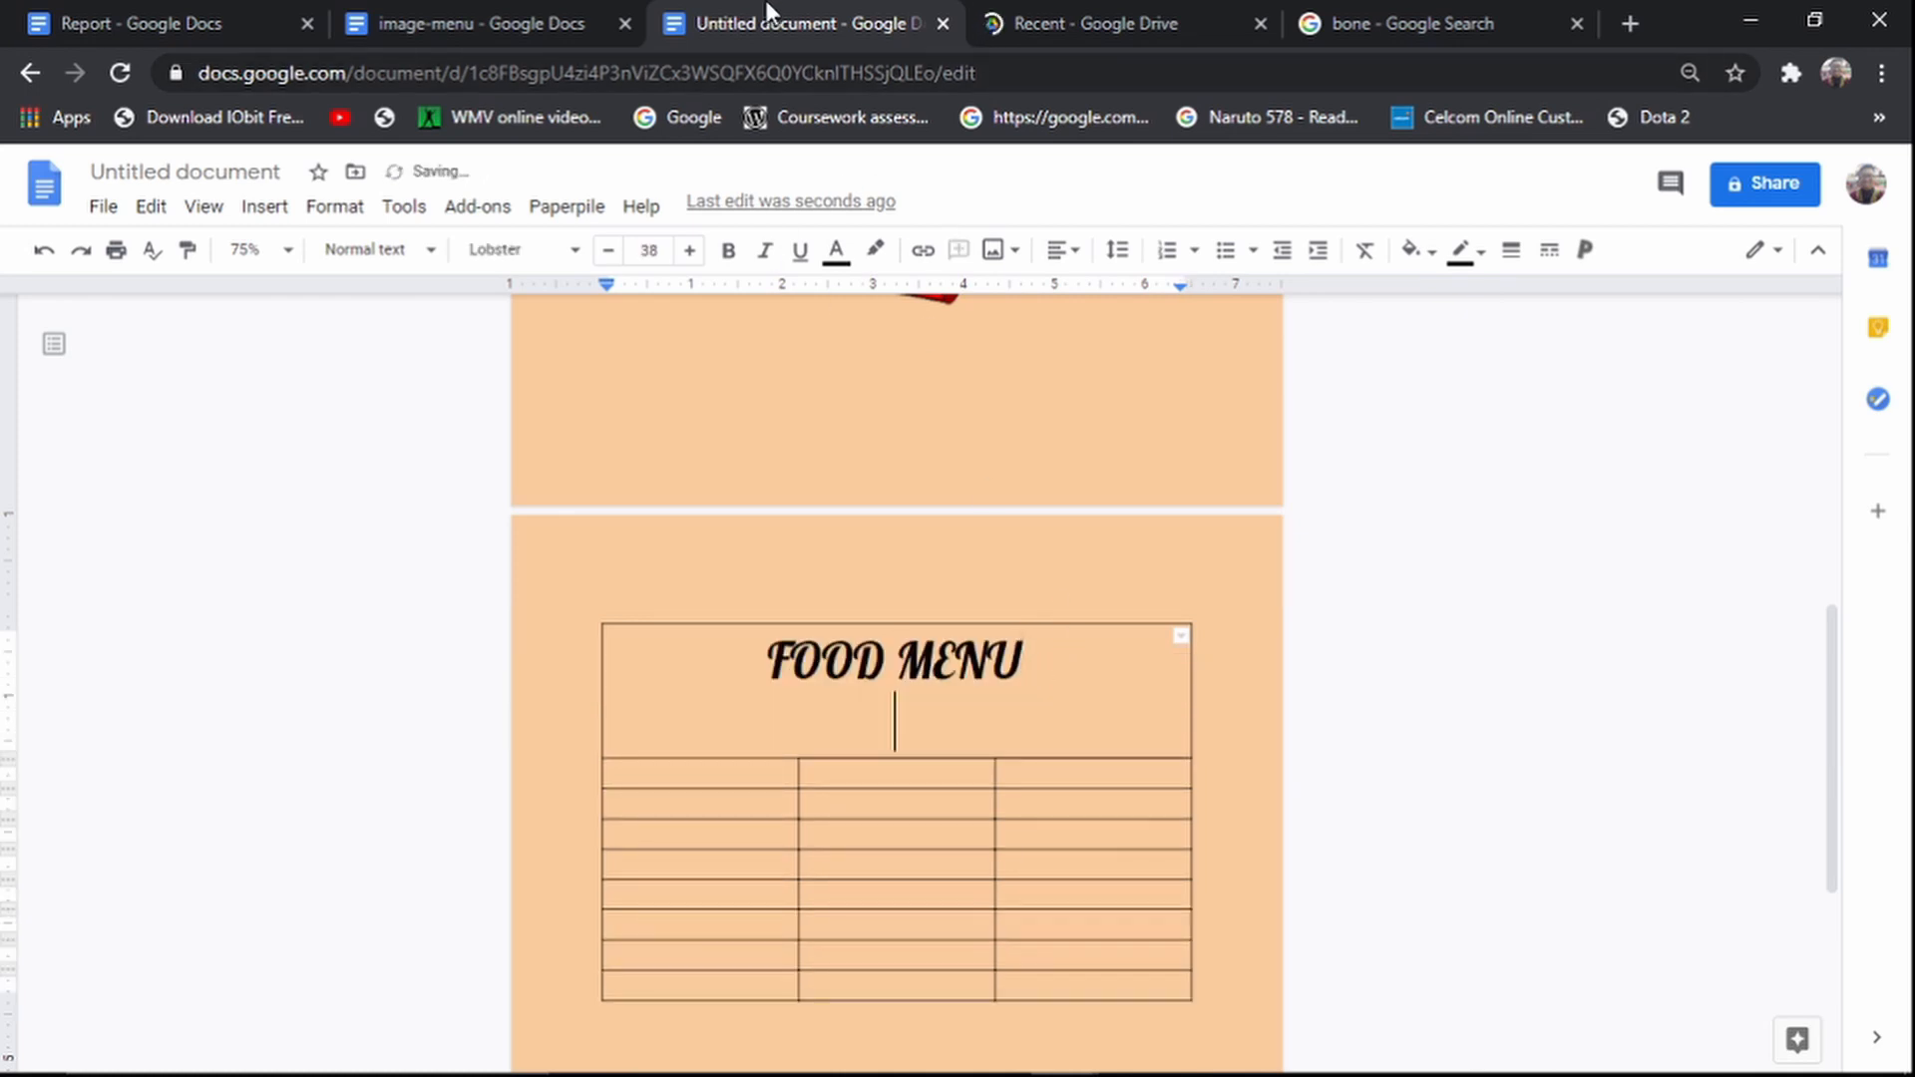
drag(885, 663, 758, 679)
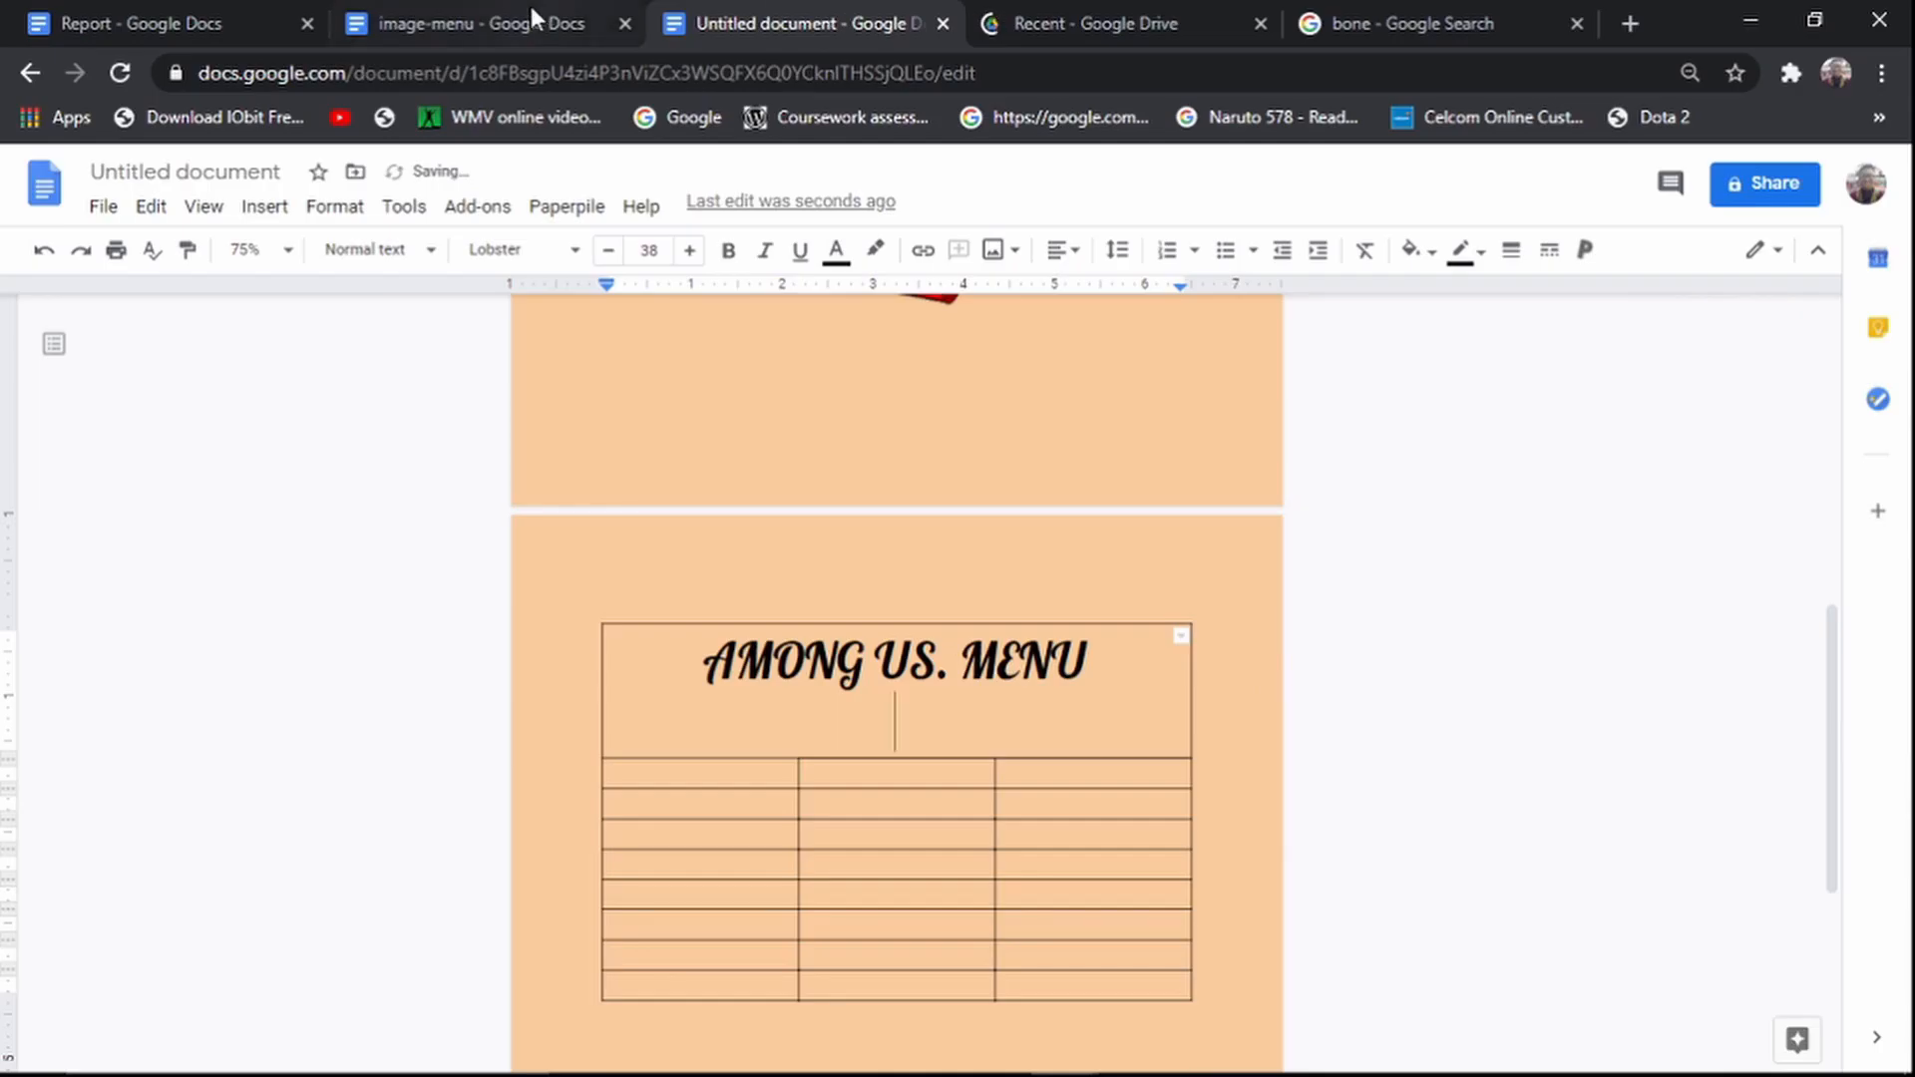
Step: Insert a drawing below the title: a long, thin yellow parallelogram banner reading "Best Reastauran In the Space" in bold italic Caveat, size 14
click(534, 18)
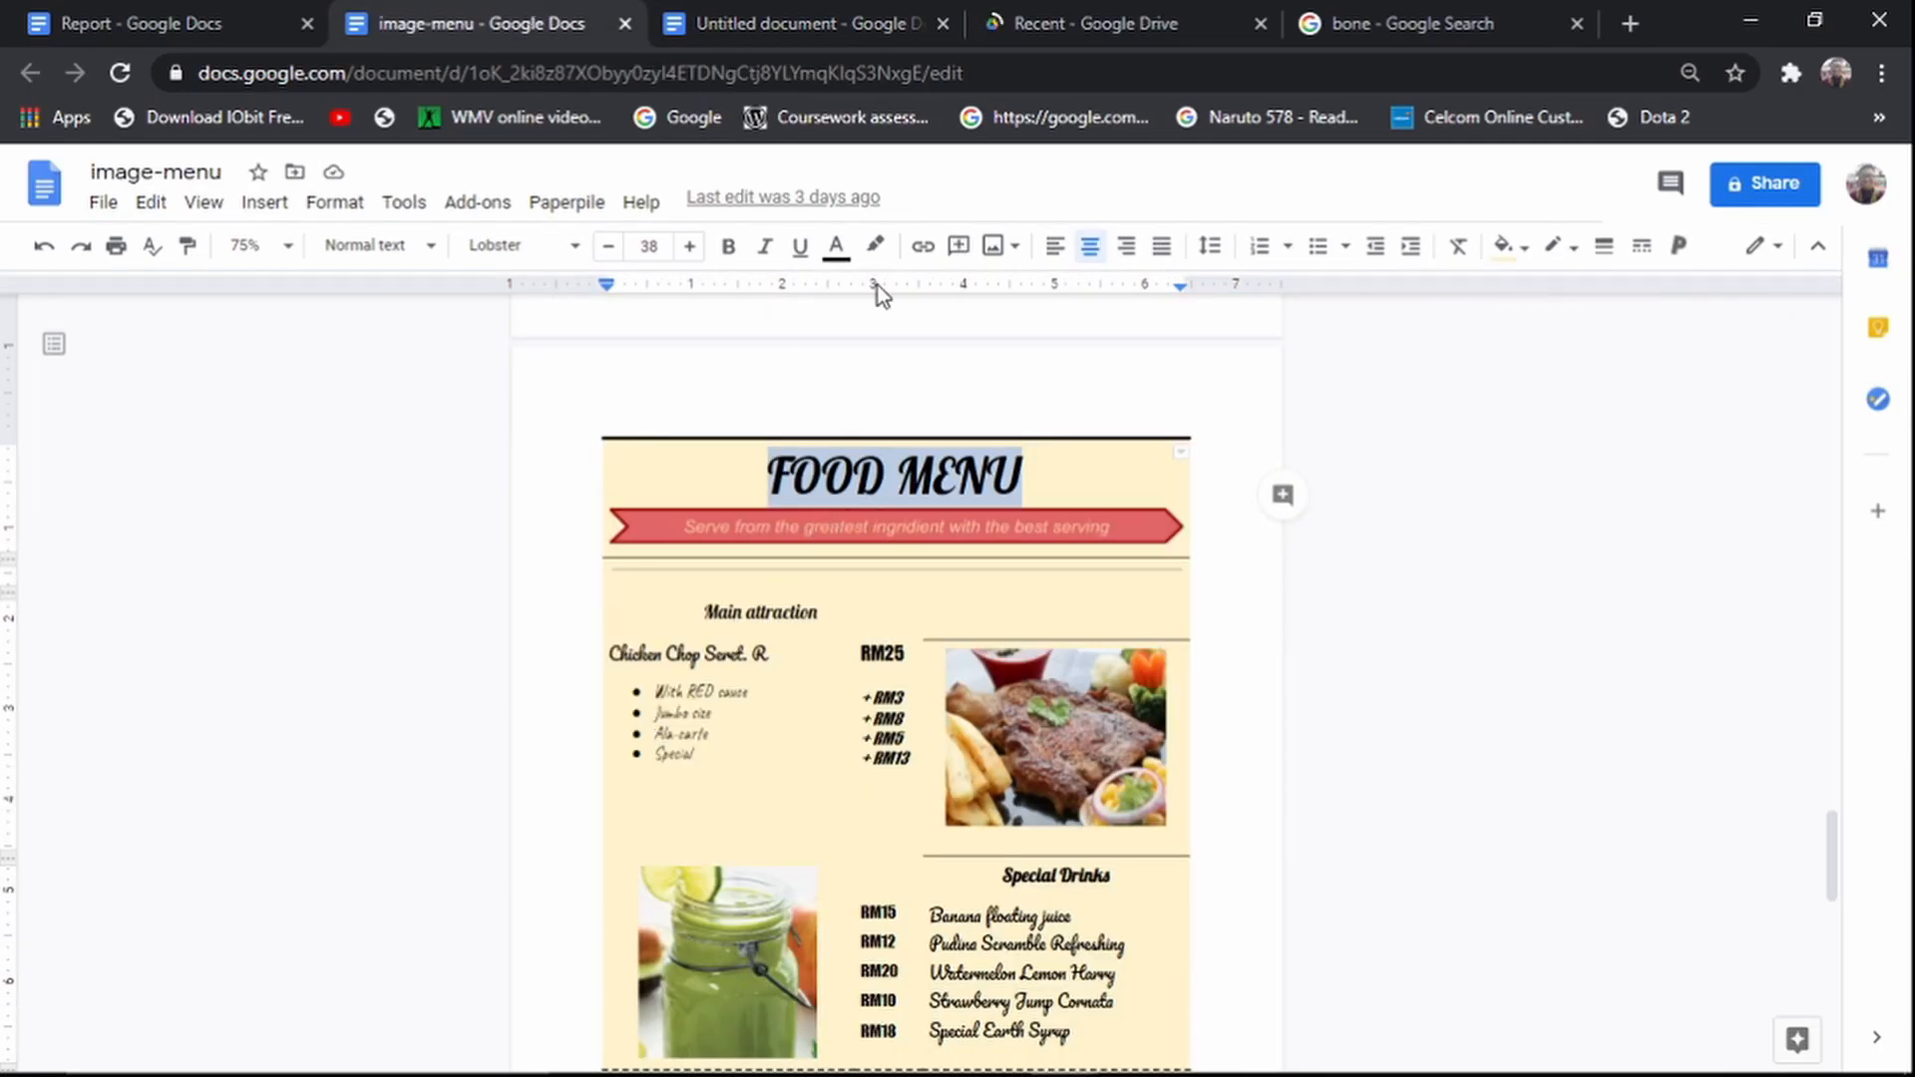
click(855, 12)
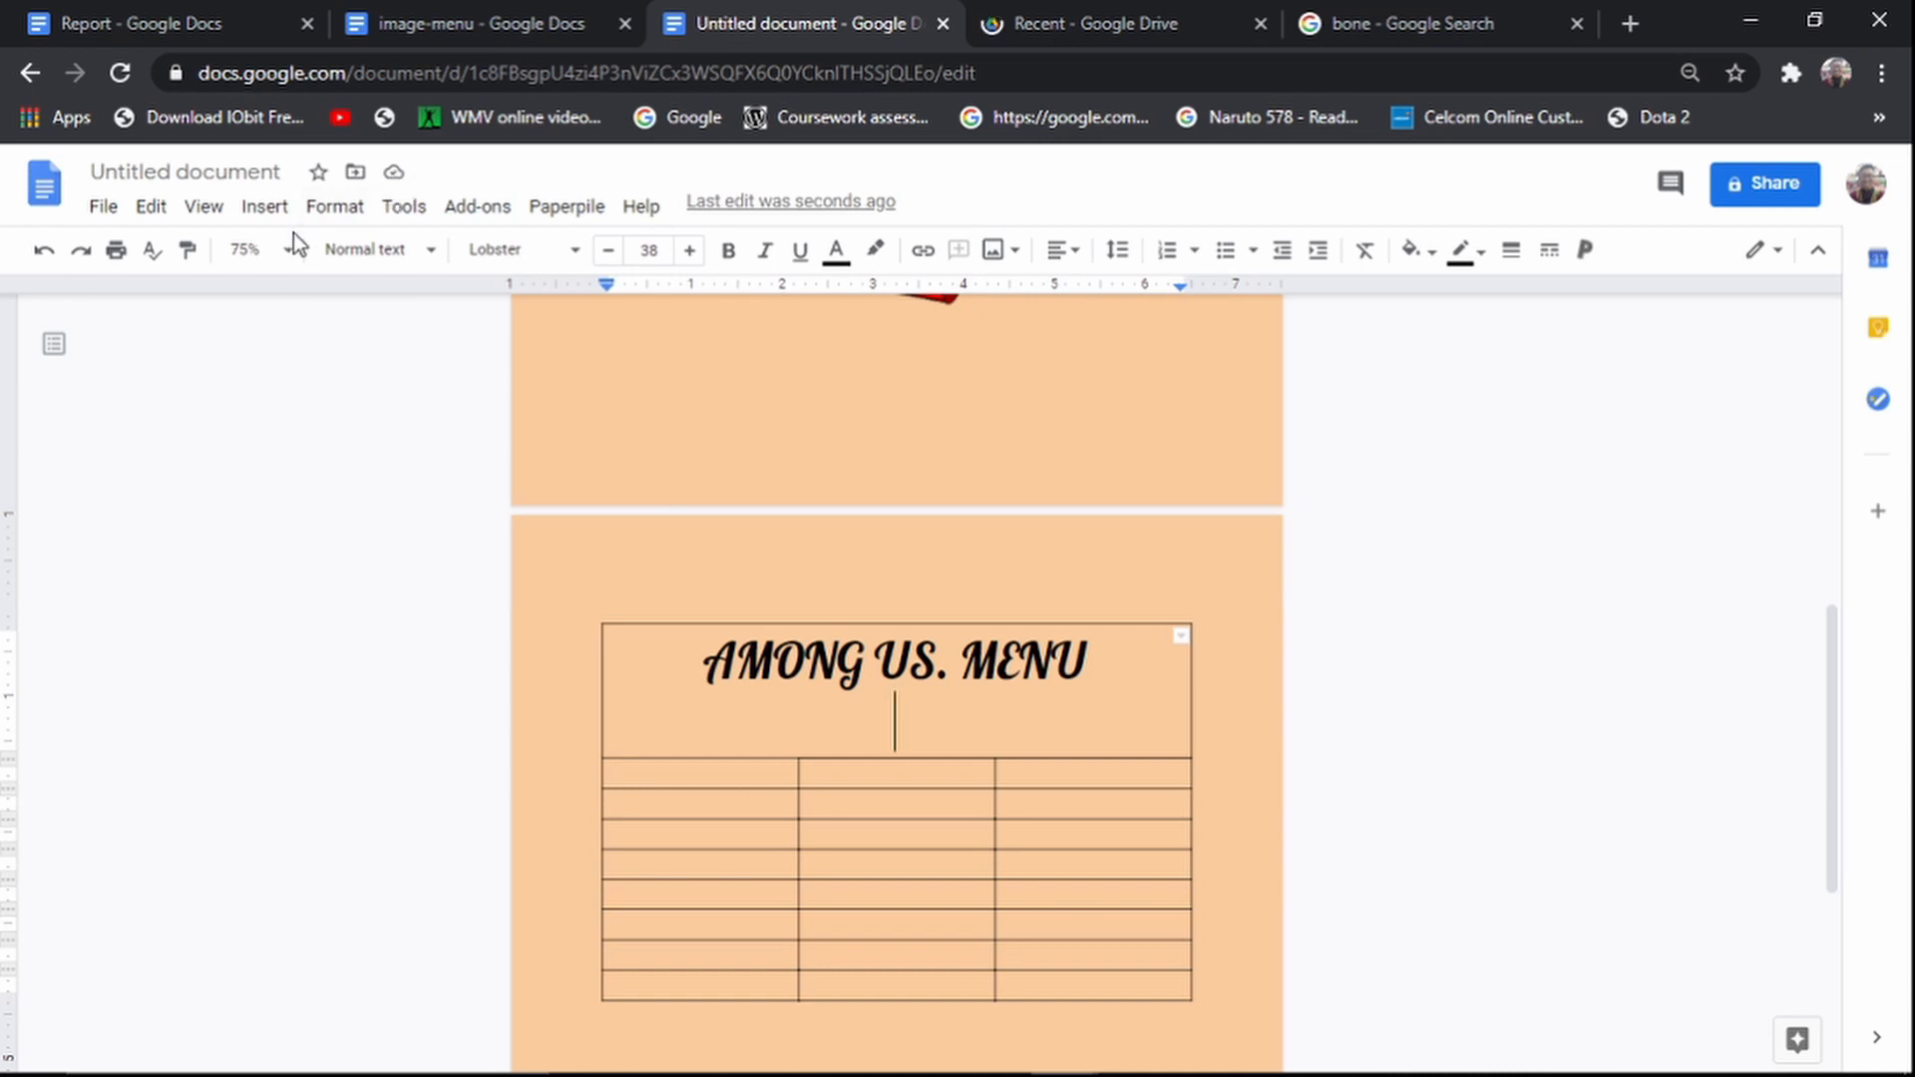
click(249, 224)
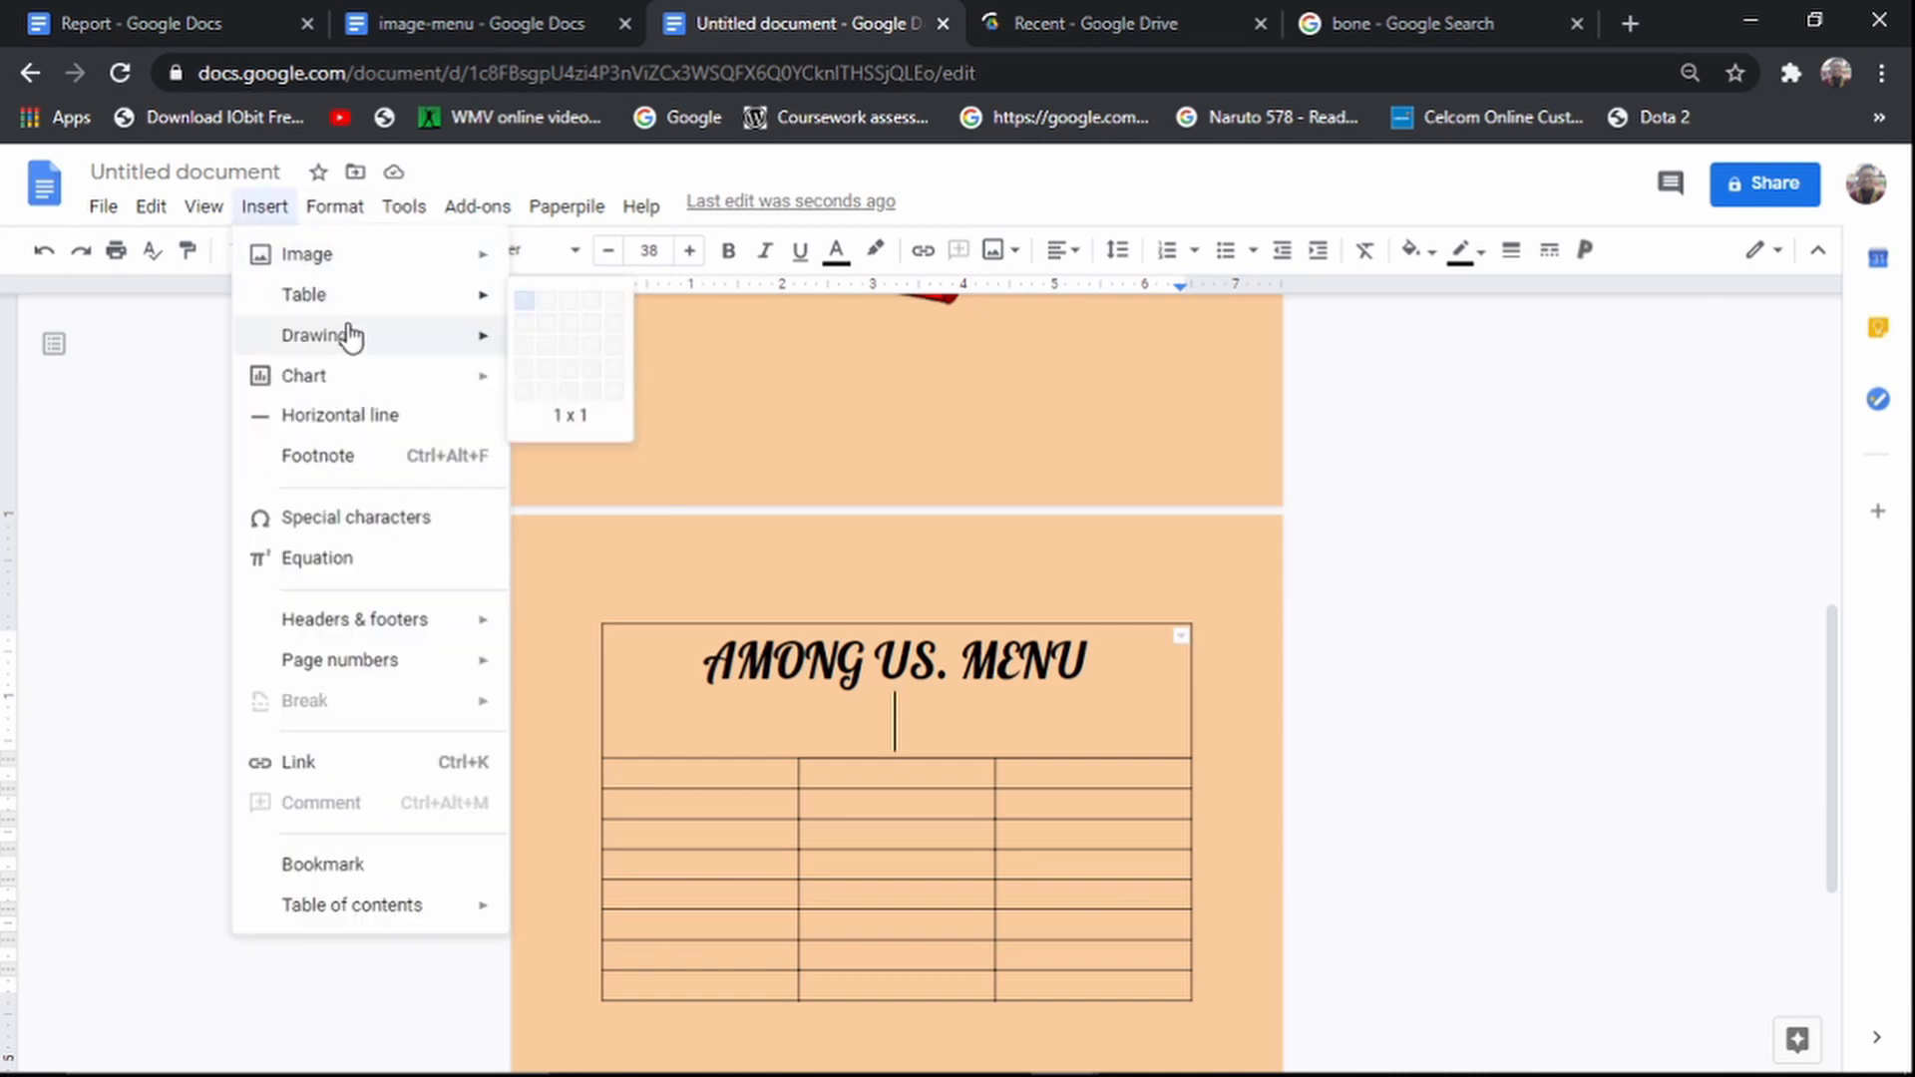
mouse_move(344, 347)
click(573, 344)
click(821, 280)
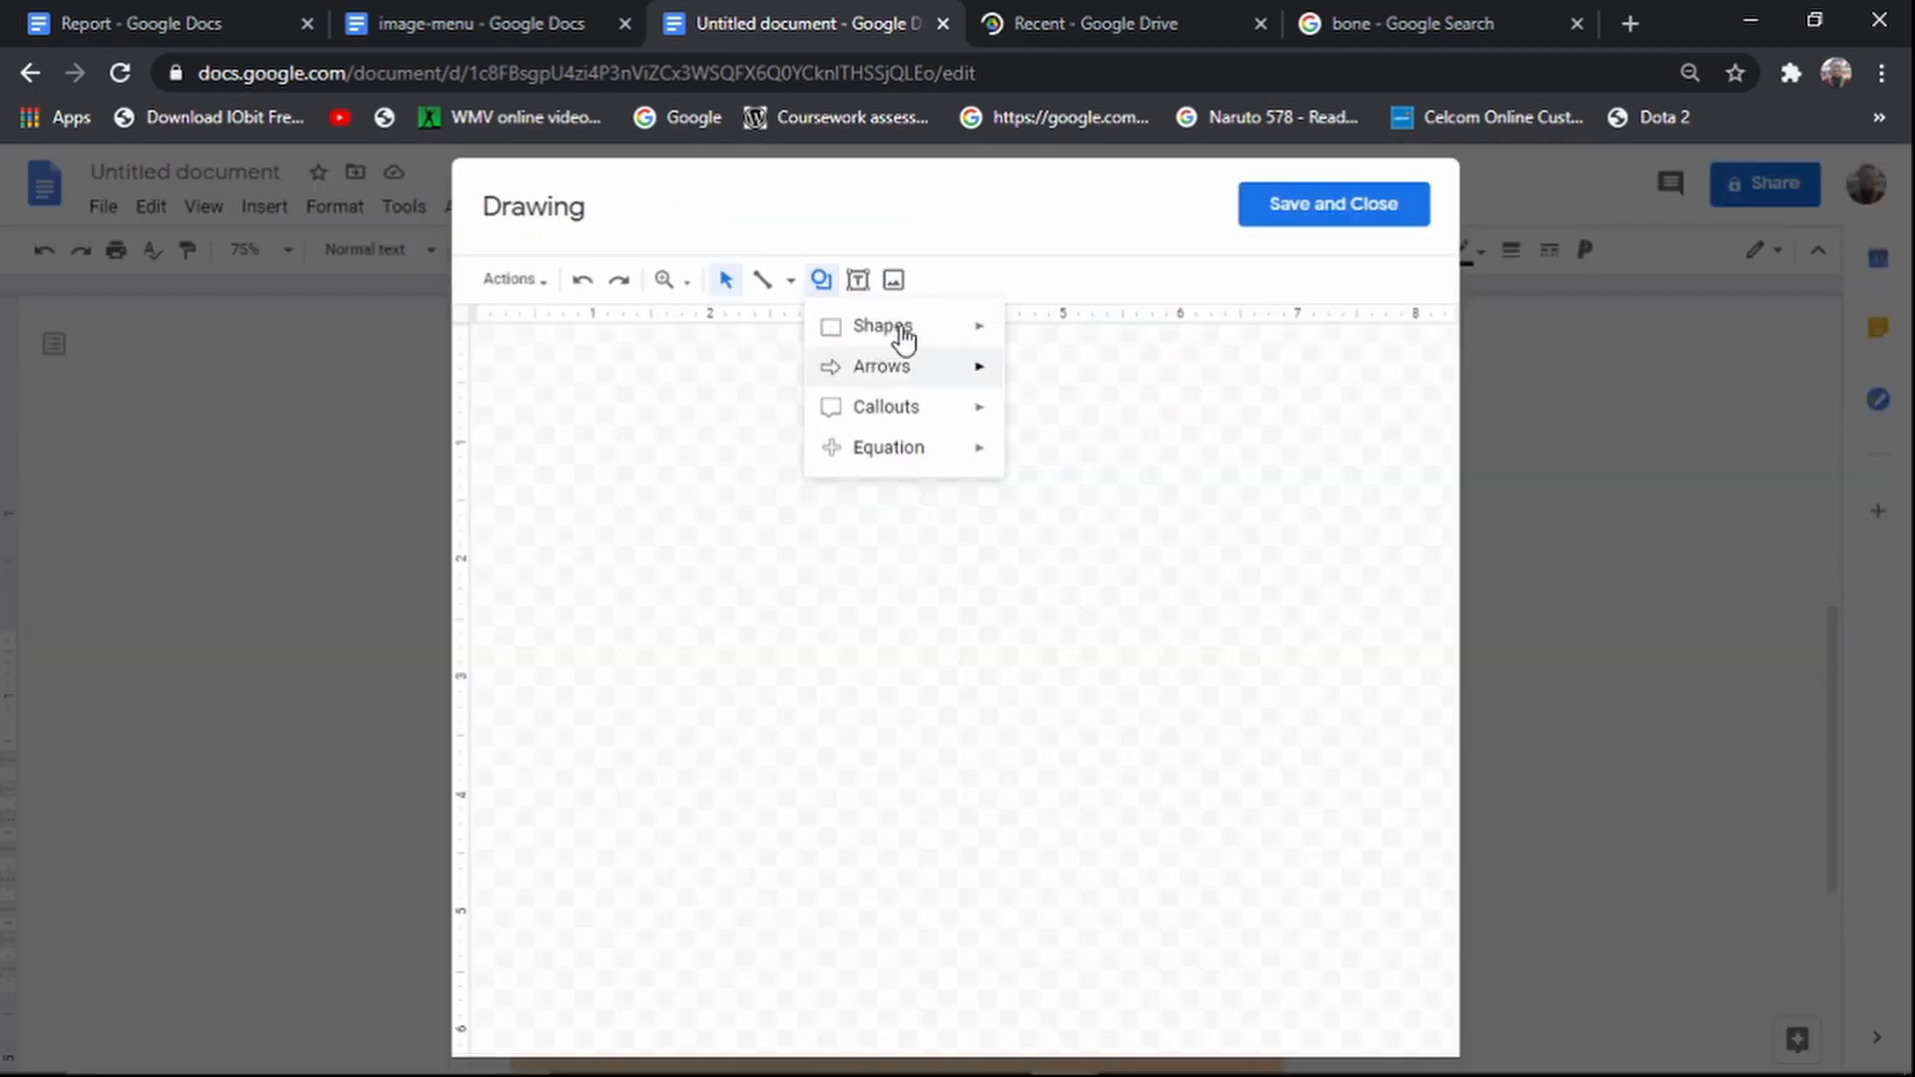
mouse_move(938, 332)
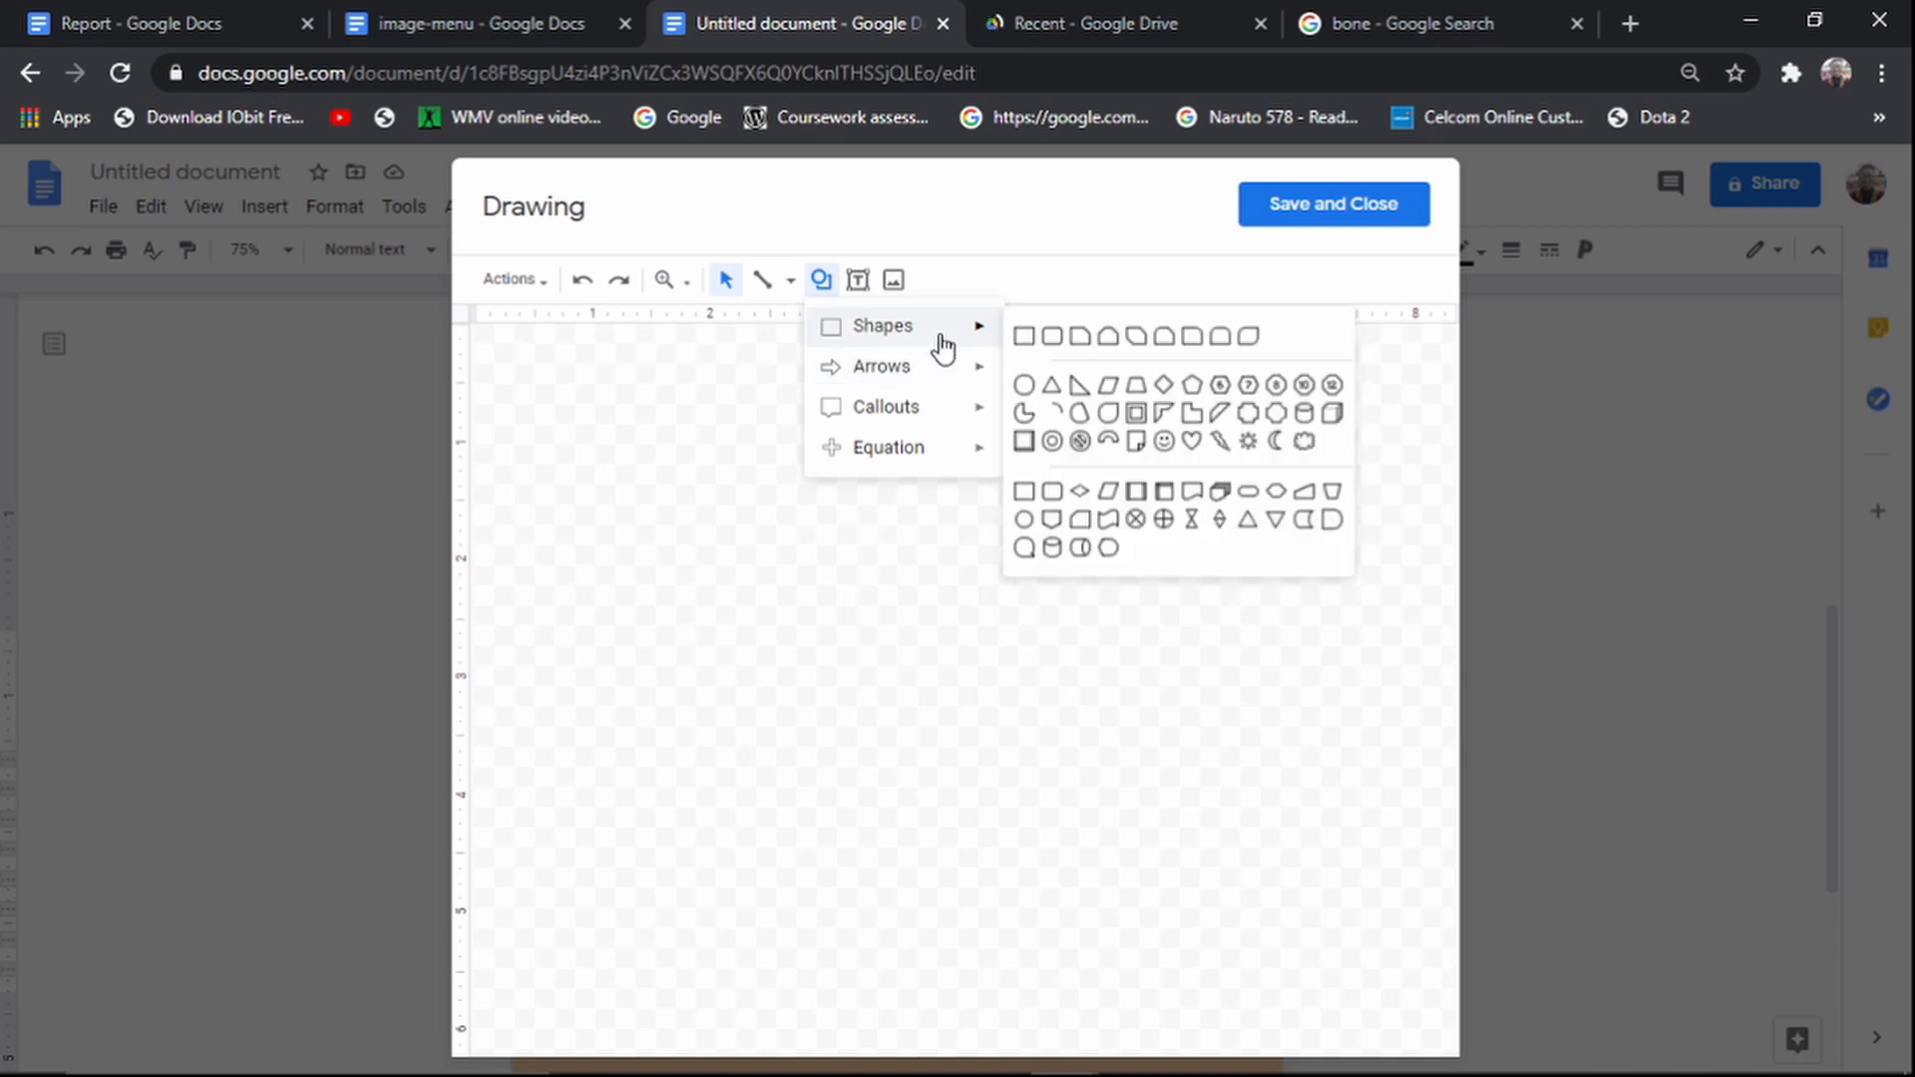
click(1027, 334)
mouse_move(688, 486)
mouse_down()
mouse_move(907, 517)
mouse_move(1432, 524)
mouse_up()
click(940, 279)
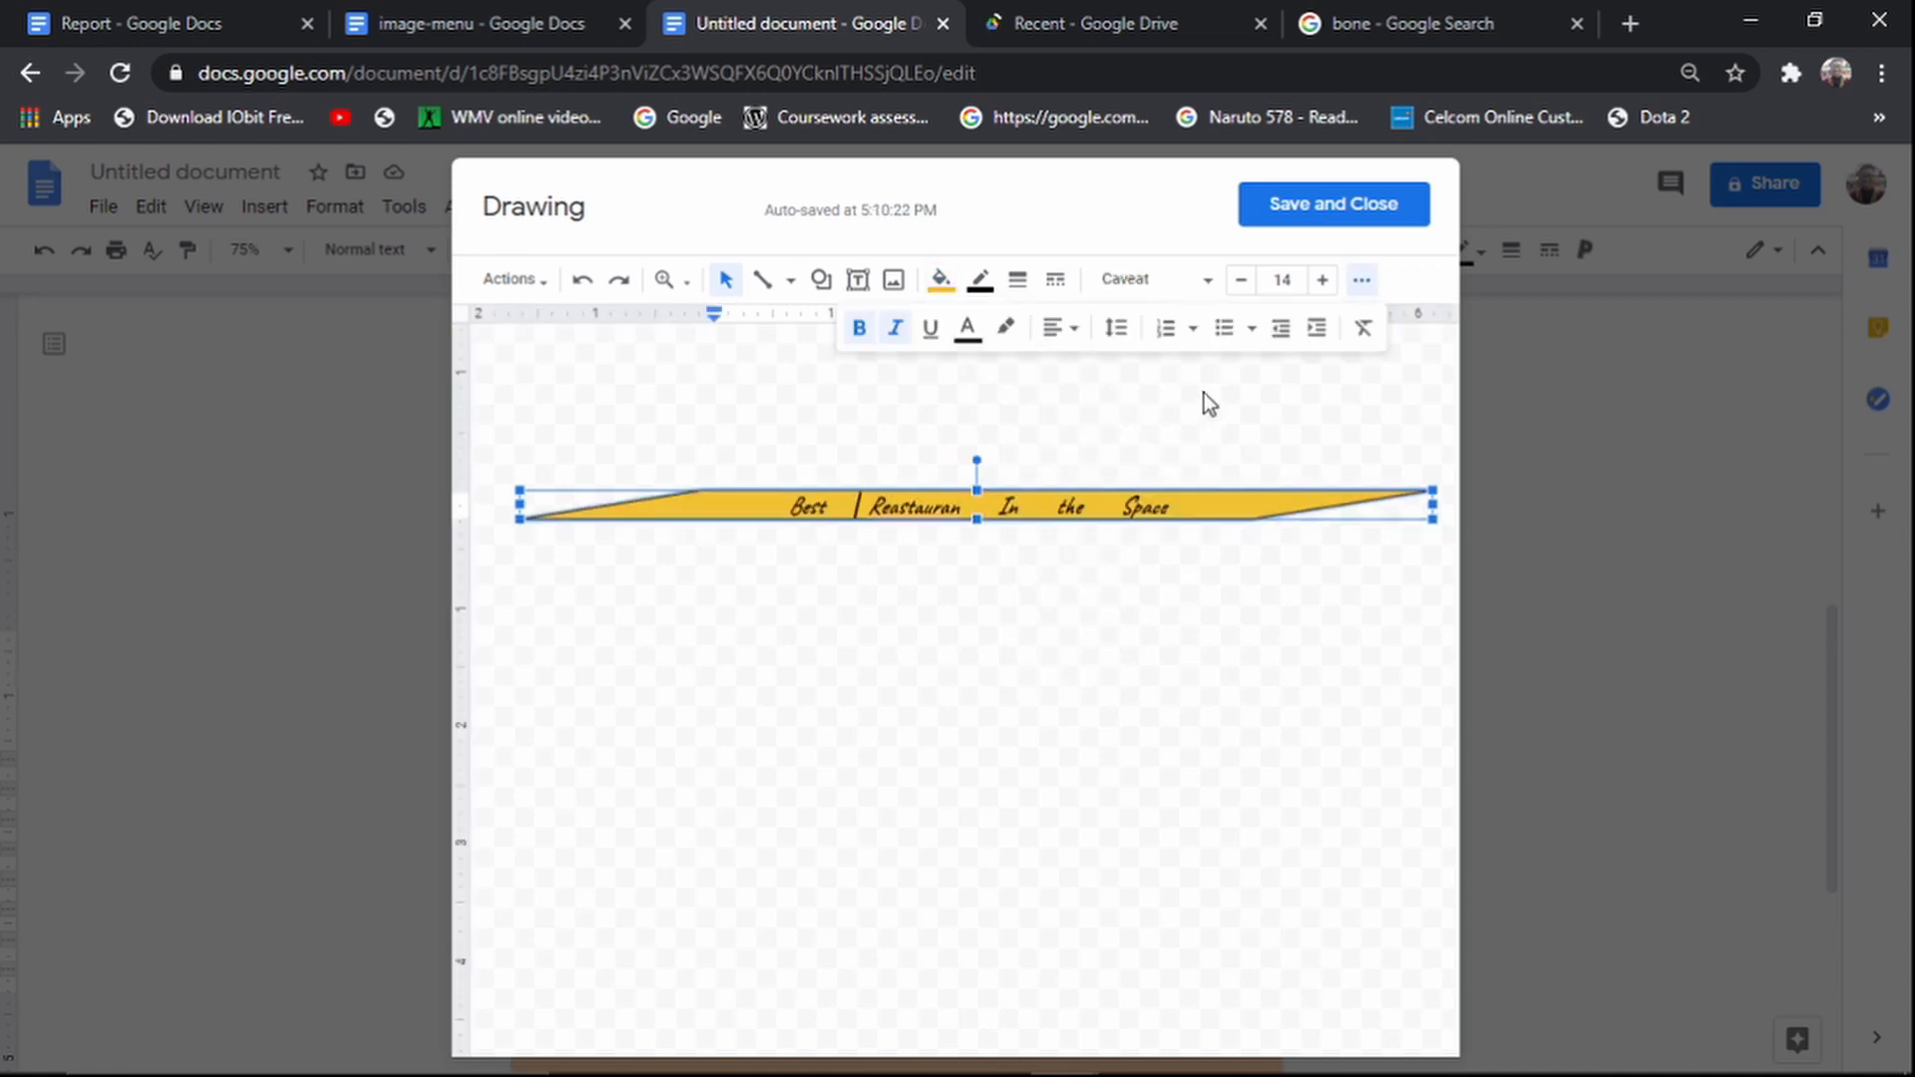
click(1205, 393)
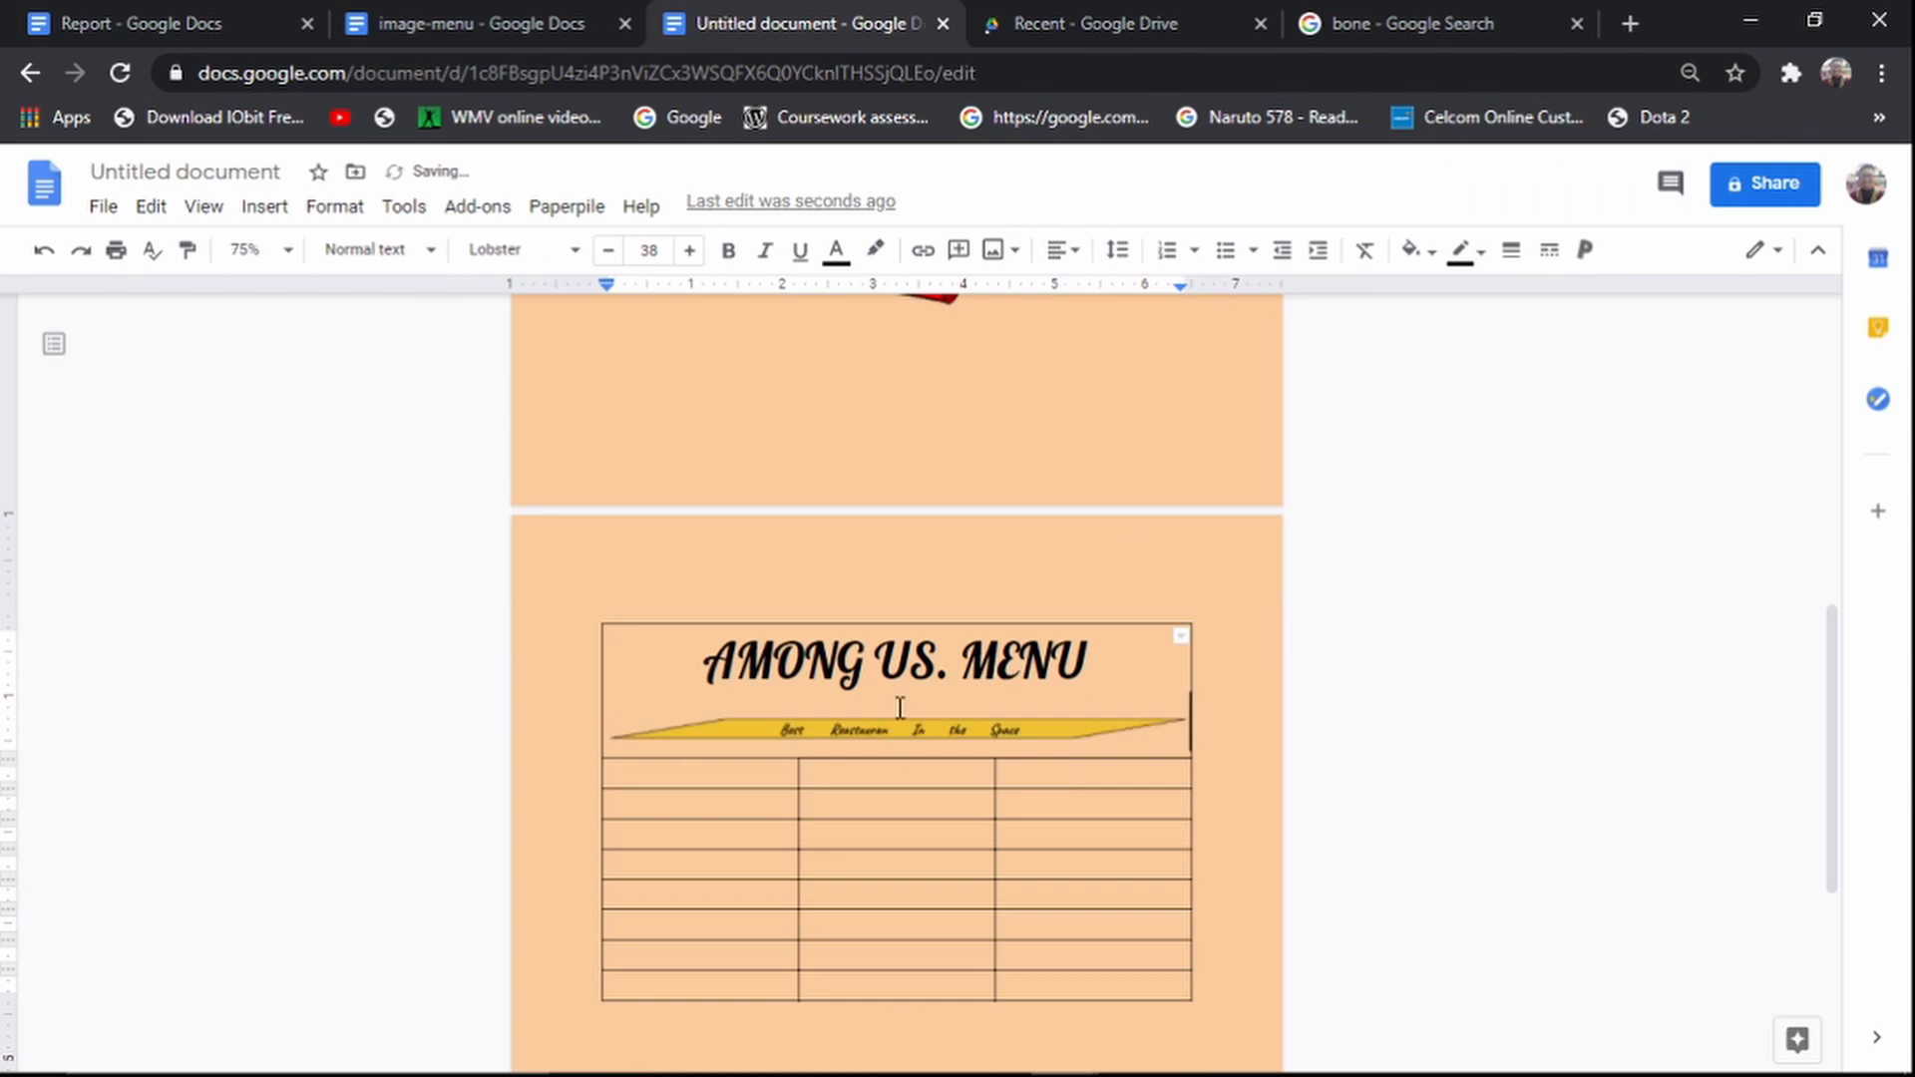
click(881, 731)
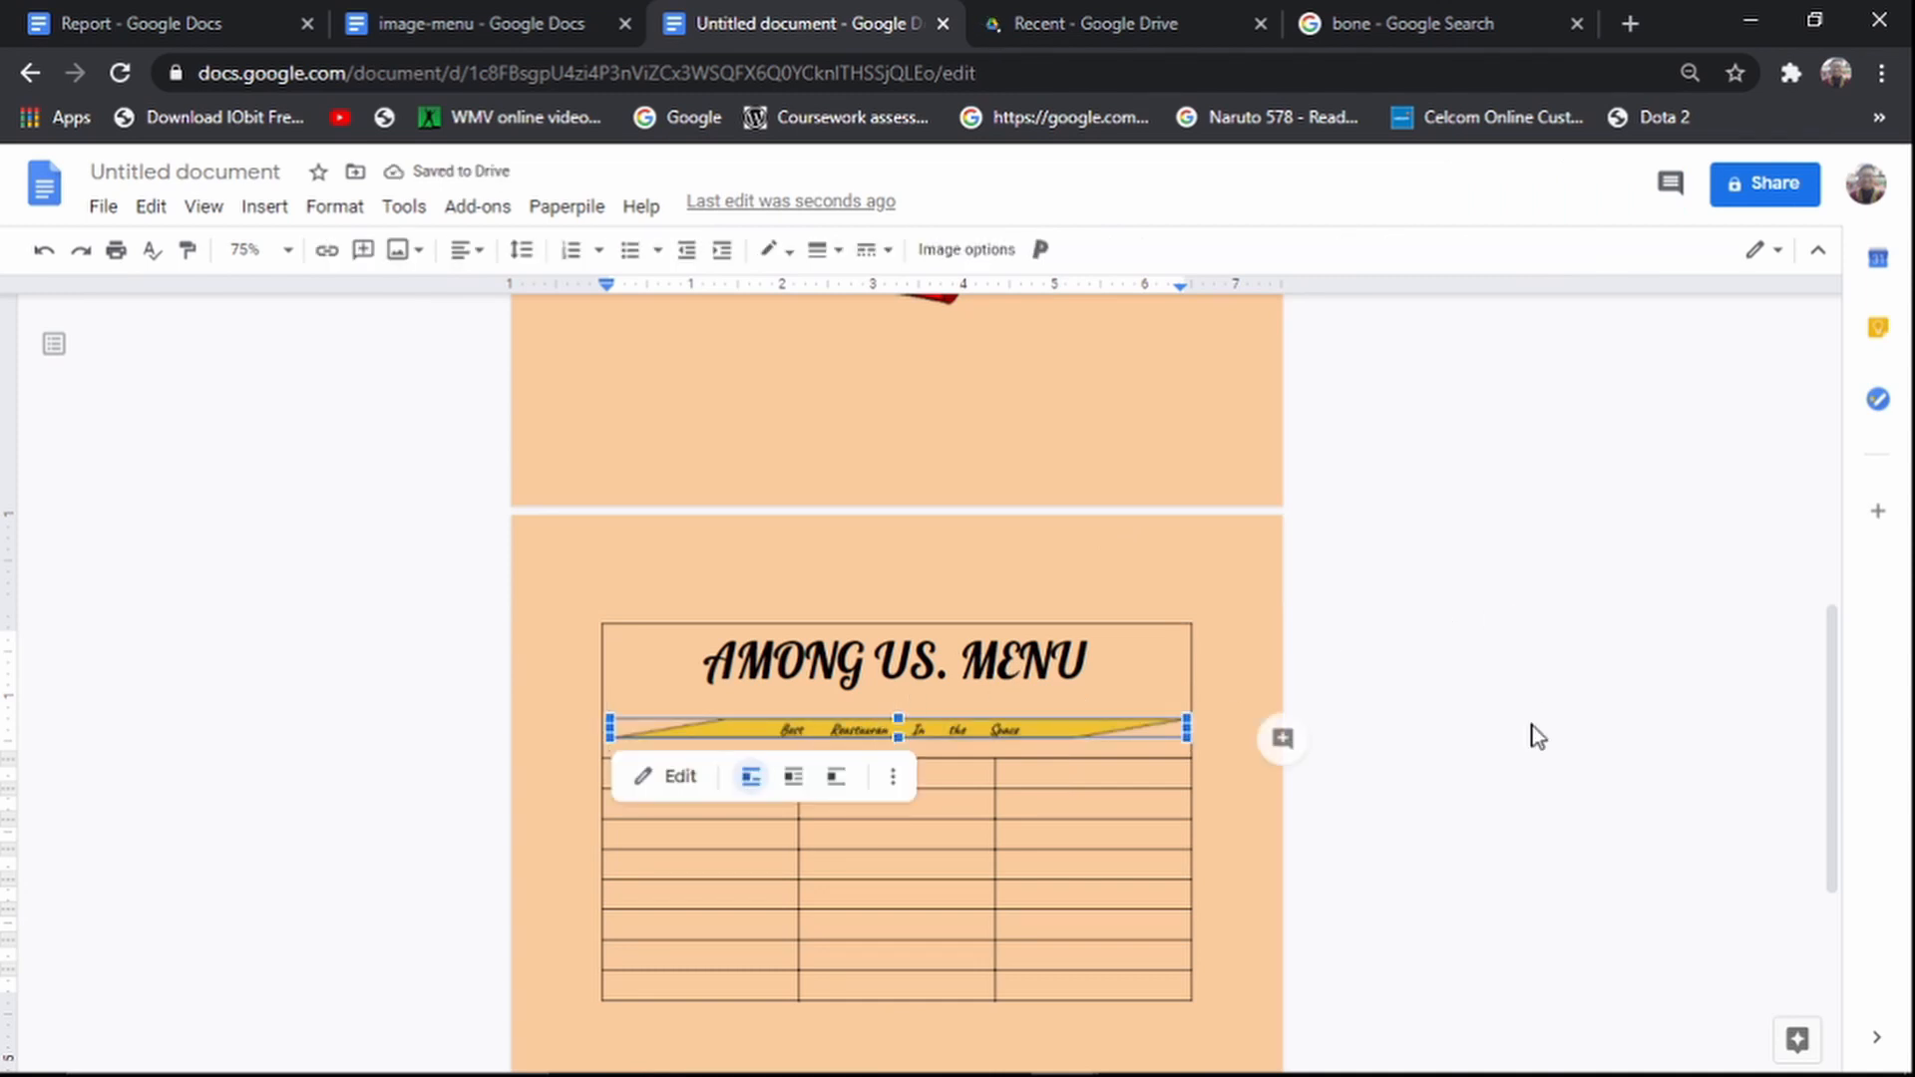
Step: Following the image-menu layout, resize the table columns so the middle one is narrow and the outer two are wider
scroll(1540, 743, down, 3)
click(1090, 825)
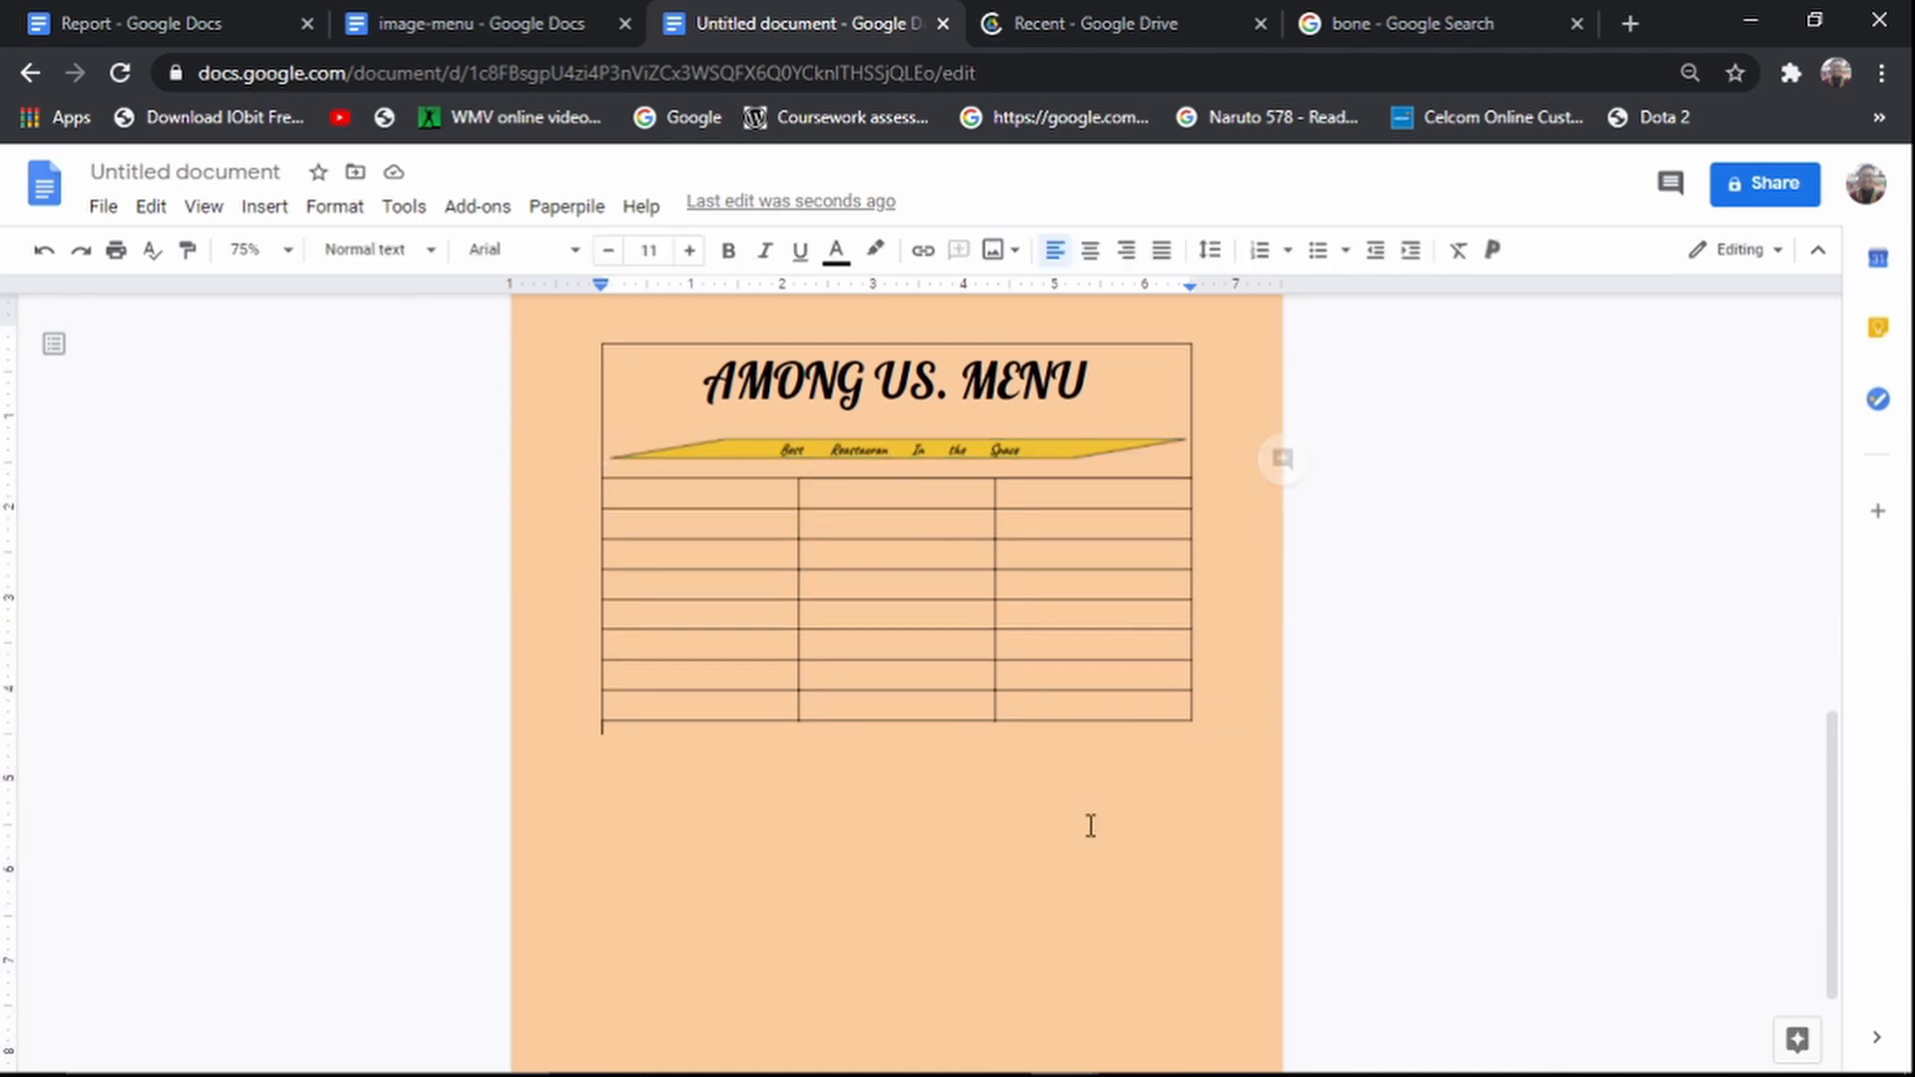
scroll(1107, 833, down, 2)
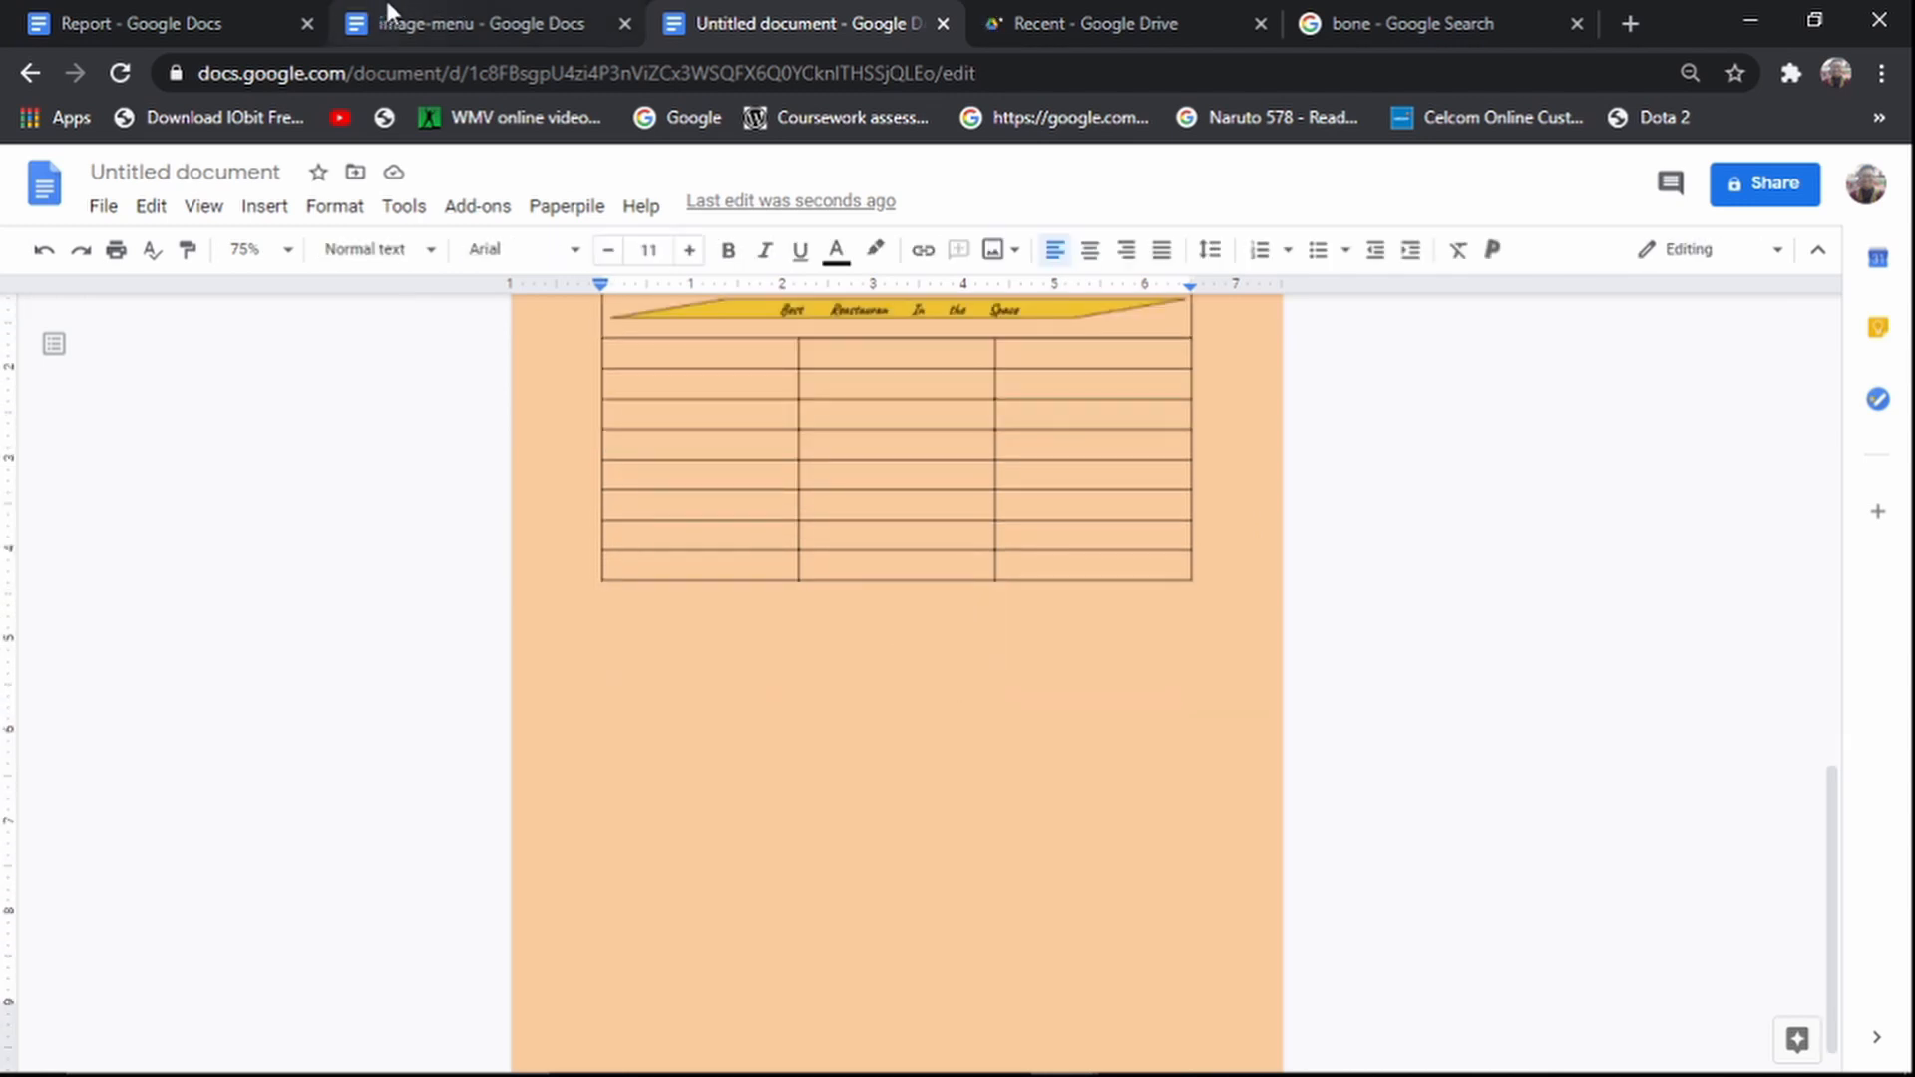
click(463, 23)
scroll(1078, 860, down, 1)
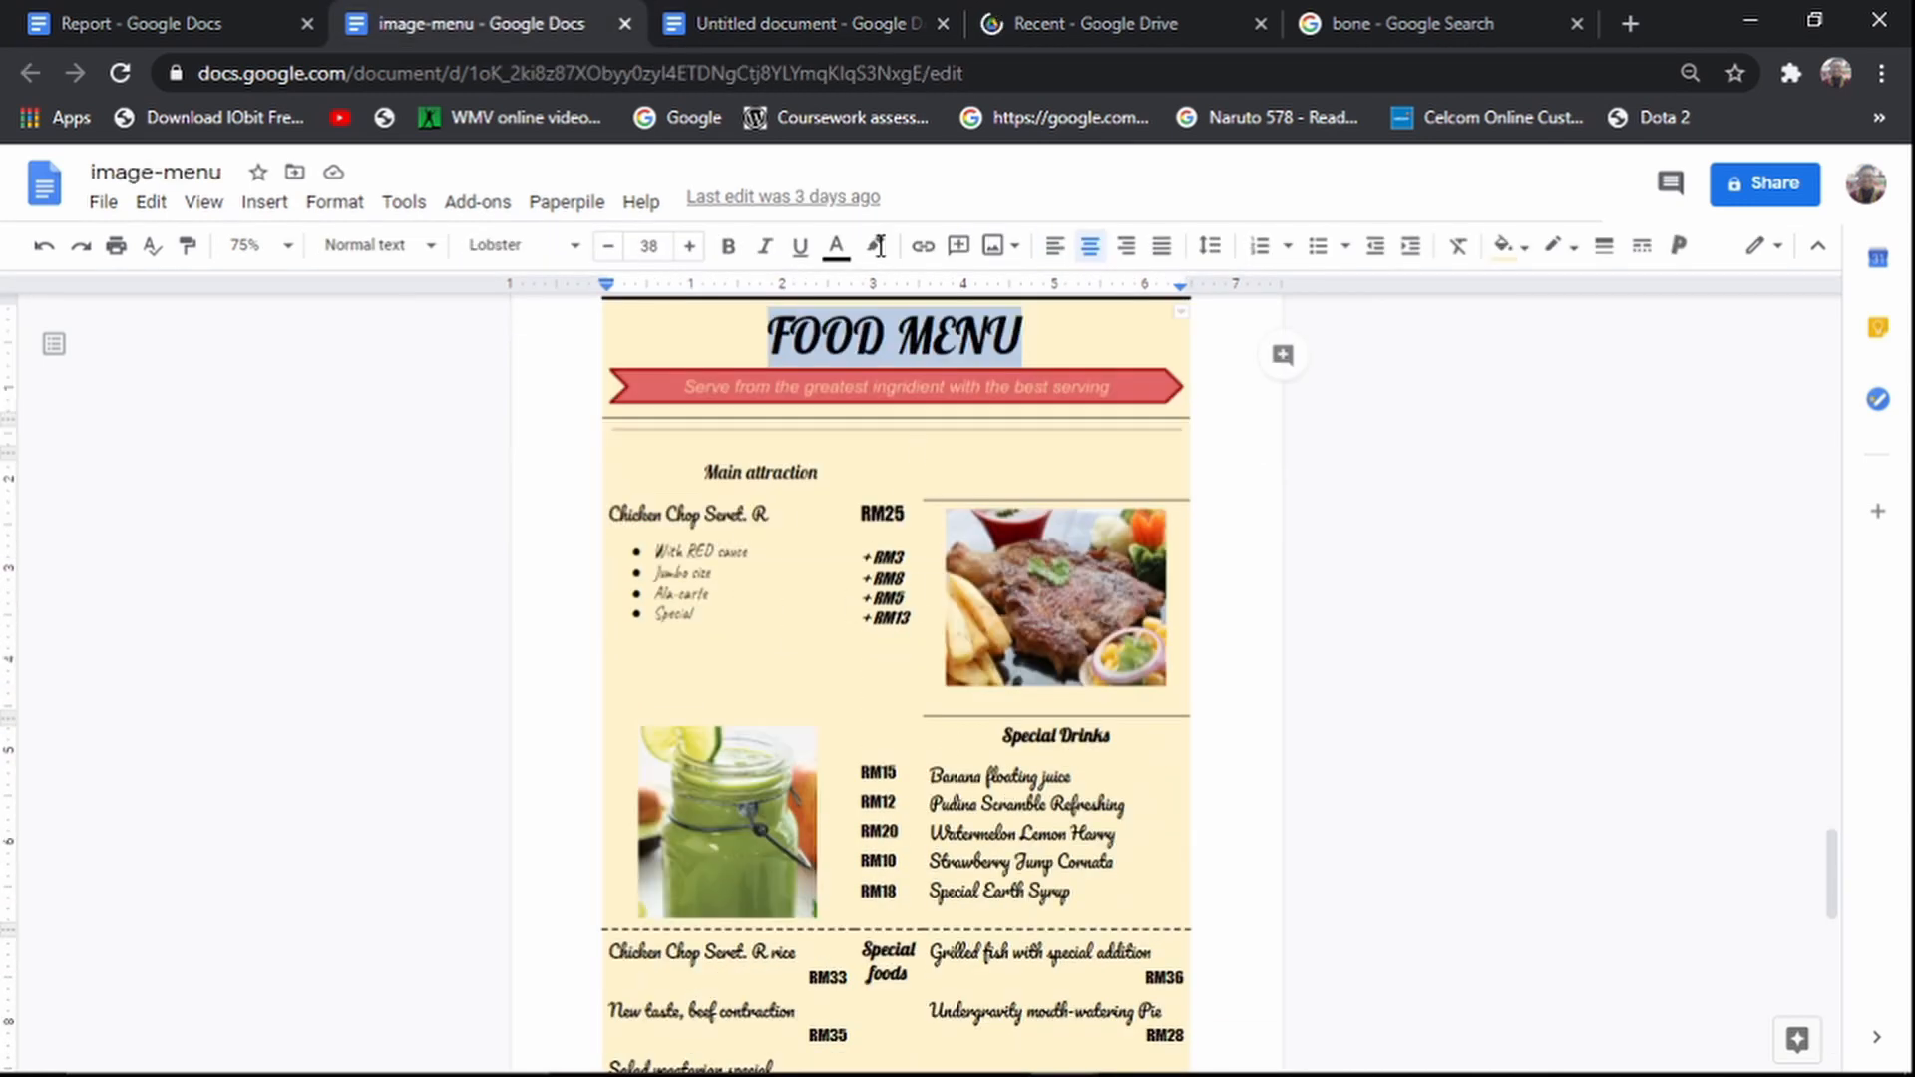
click(776, 14)
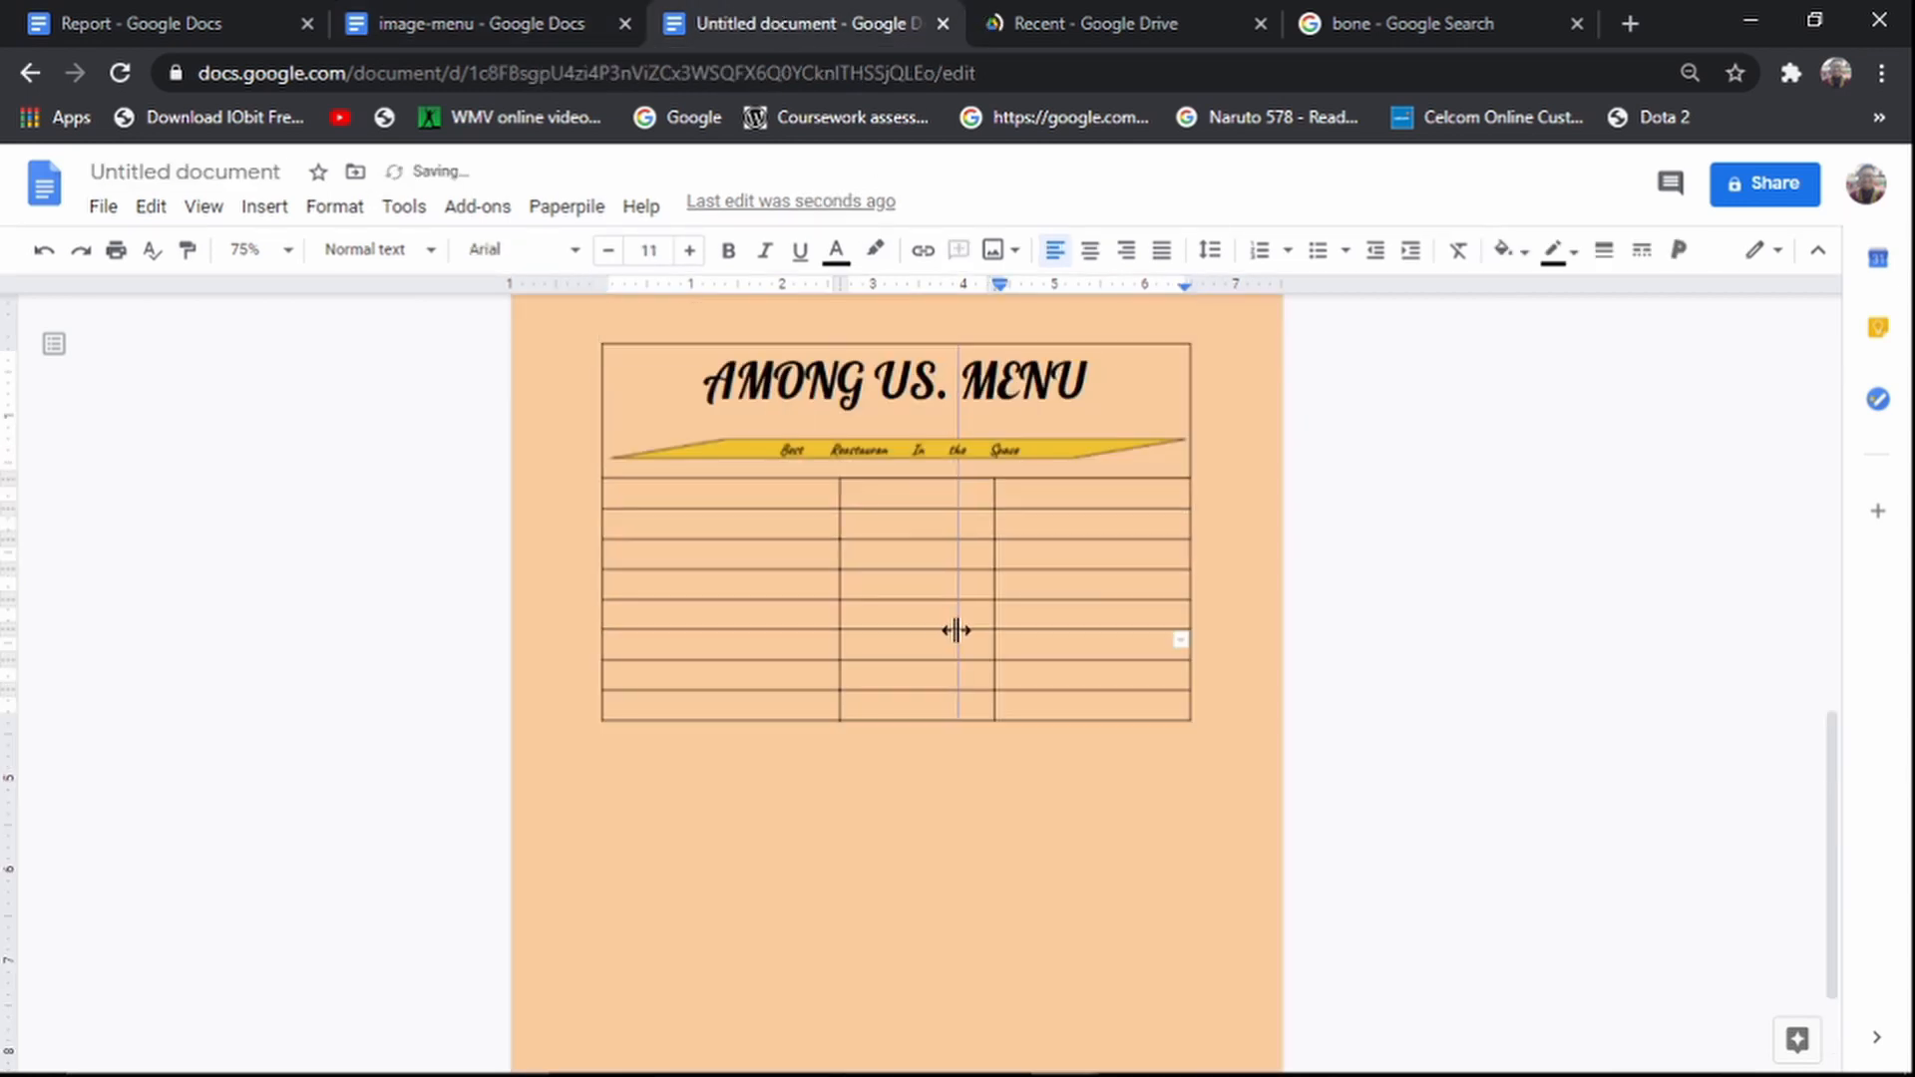
drag(958, 629, 952, 630)
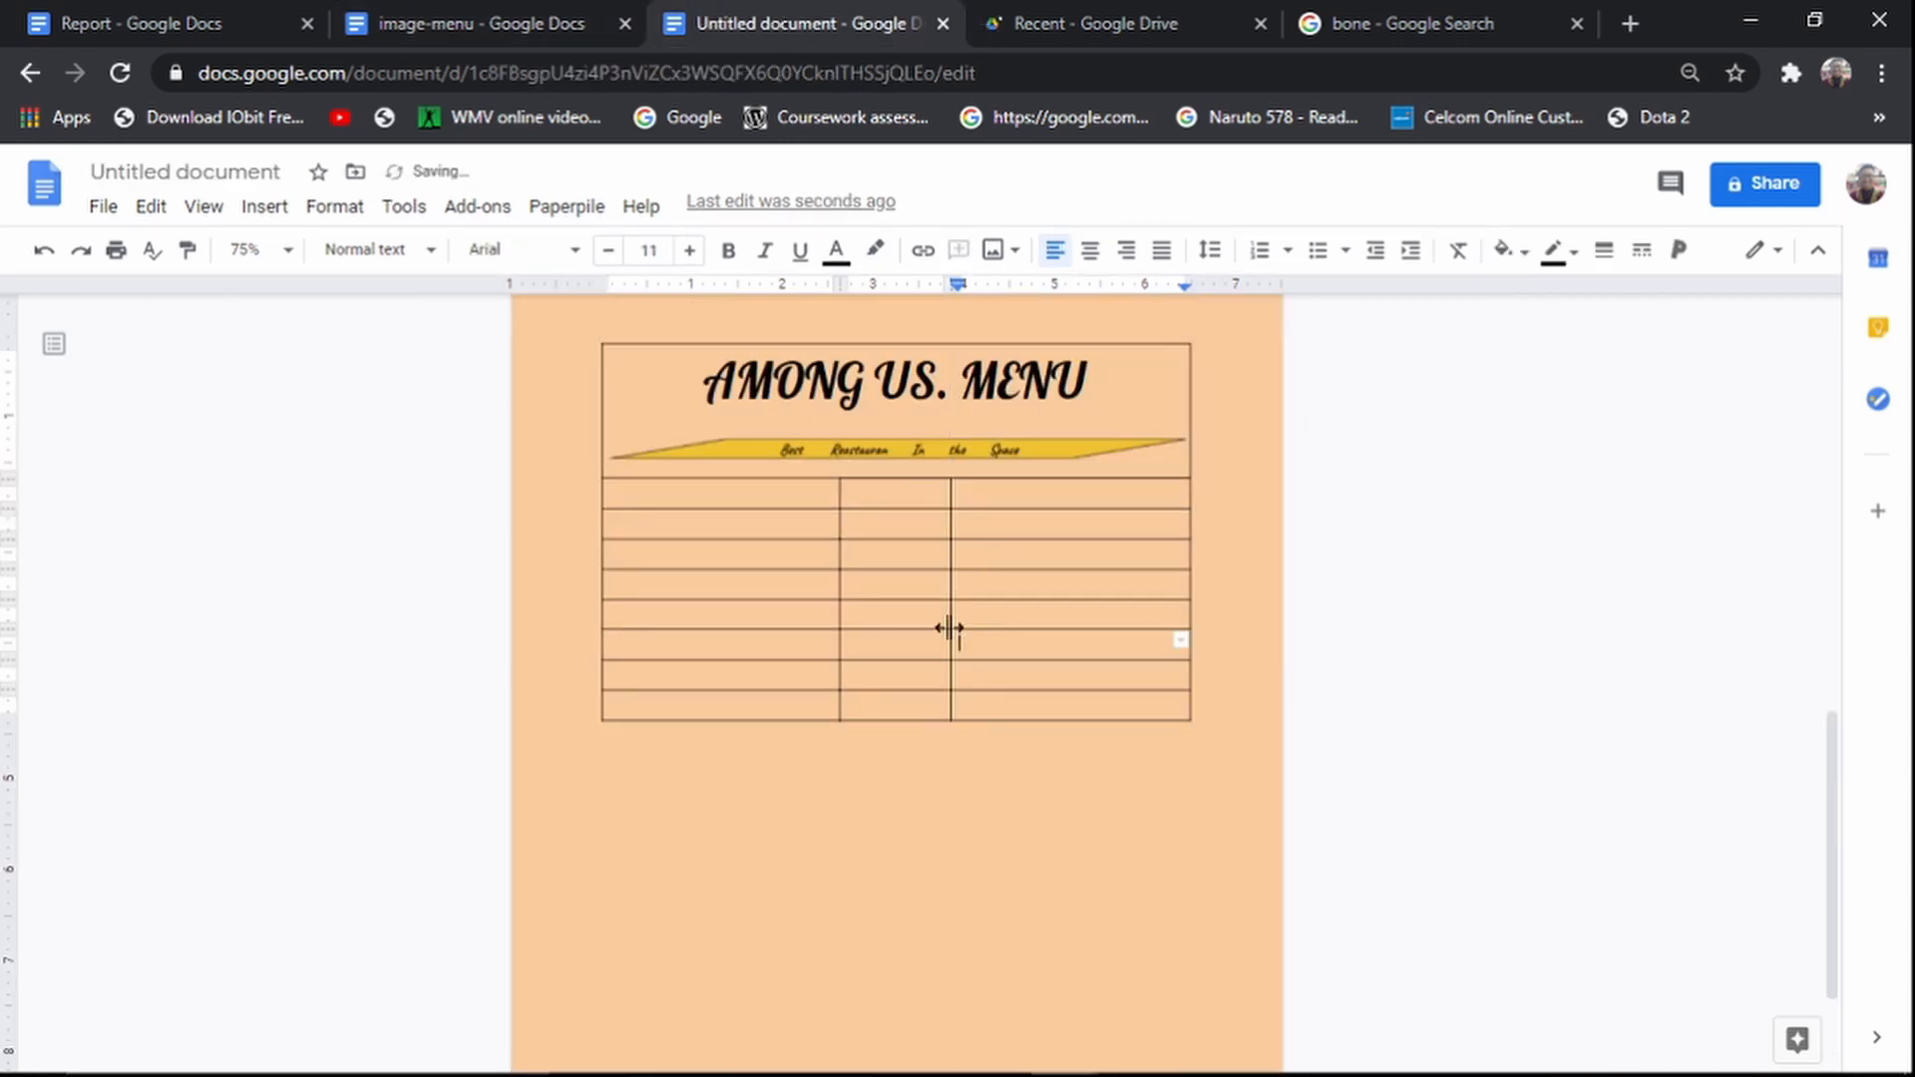
click(1534, 560)
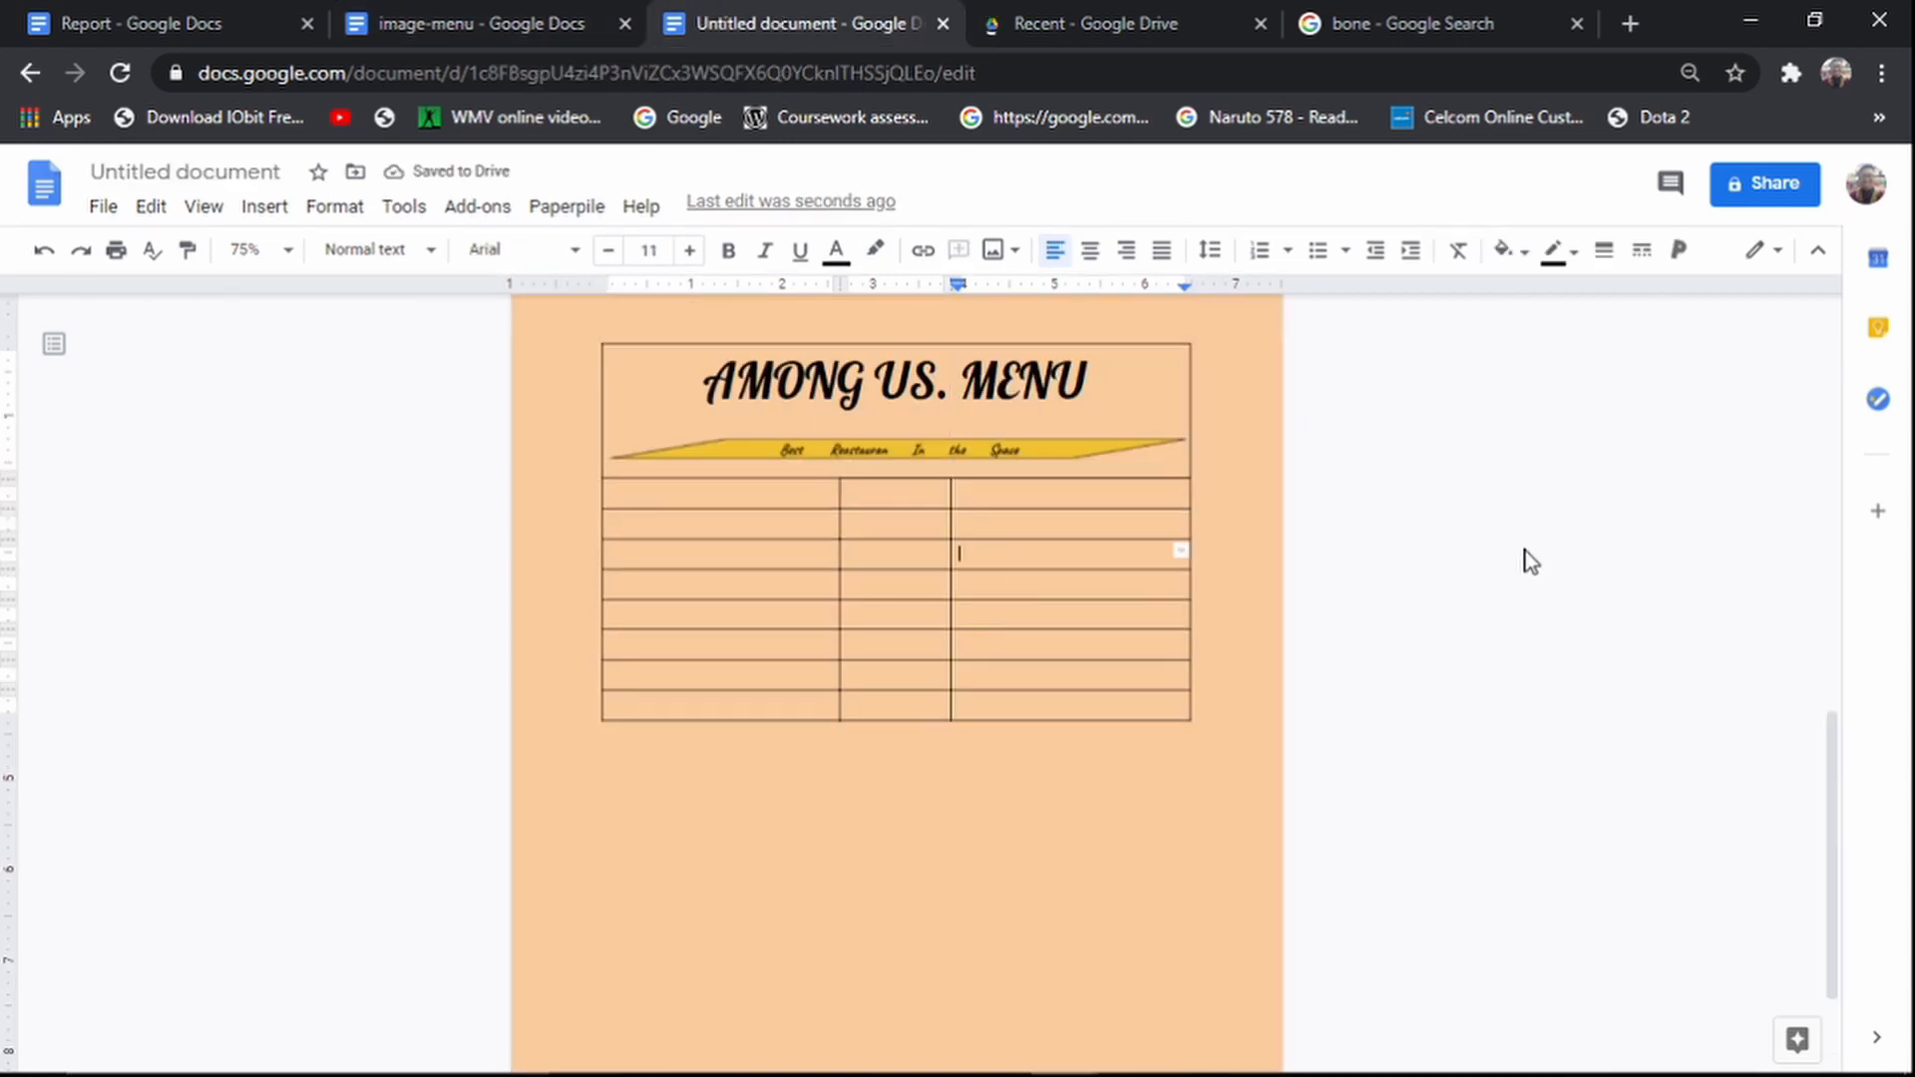
double_click(978, 498)
Step: Copy the red character-with-bone drawing from the first page and paste it into the third column of the menu table's third row
click(526, 15)
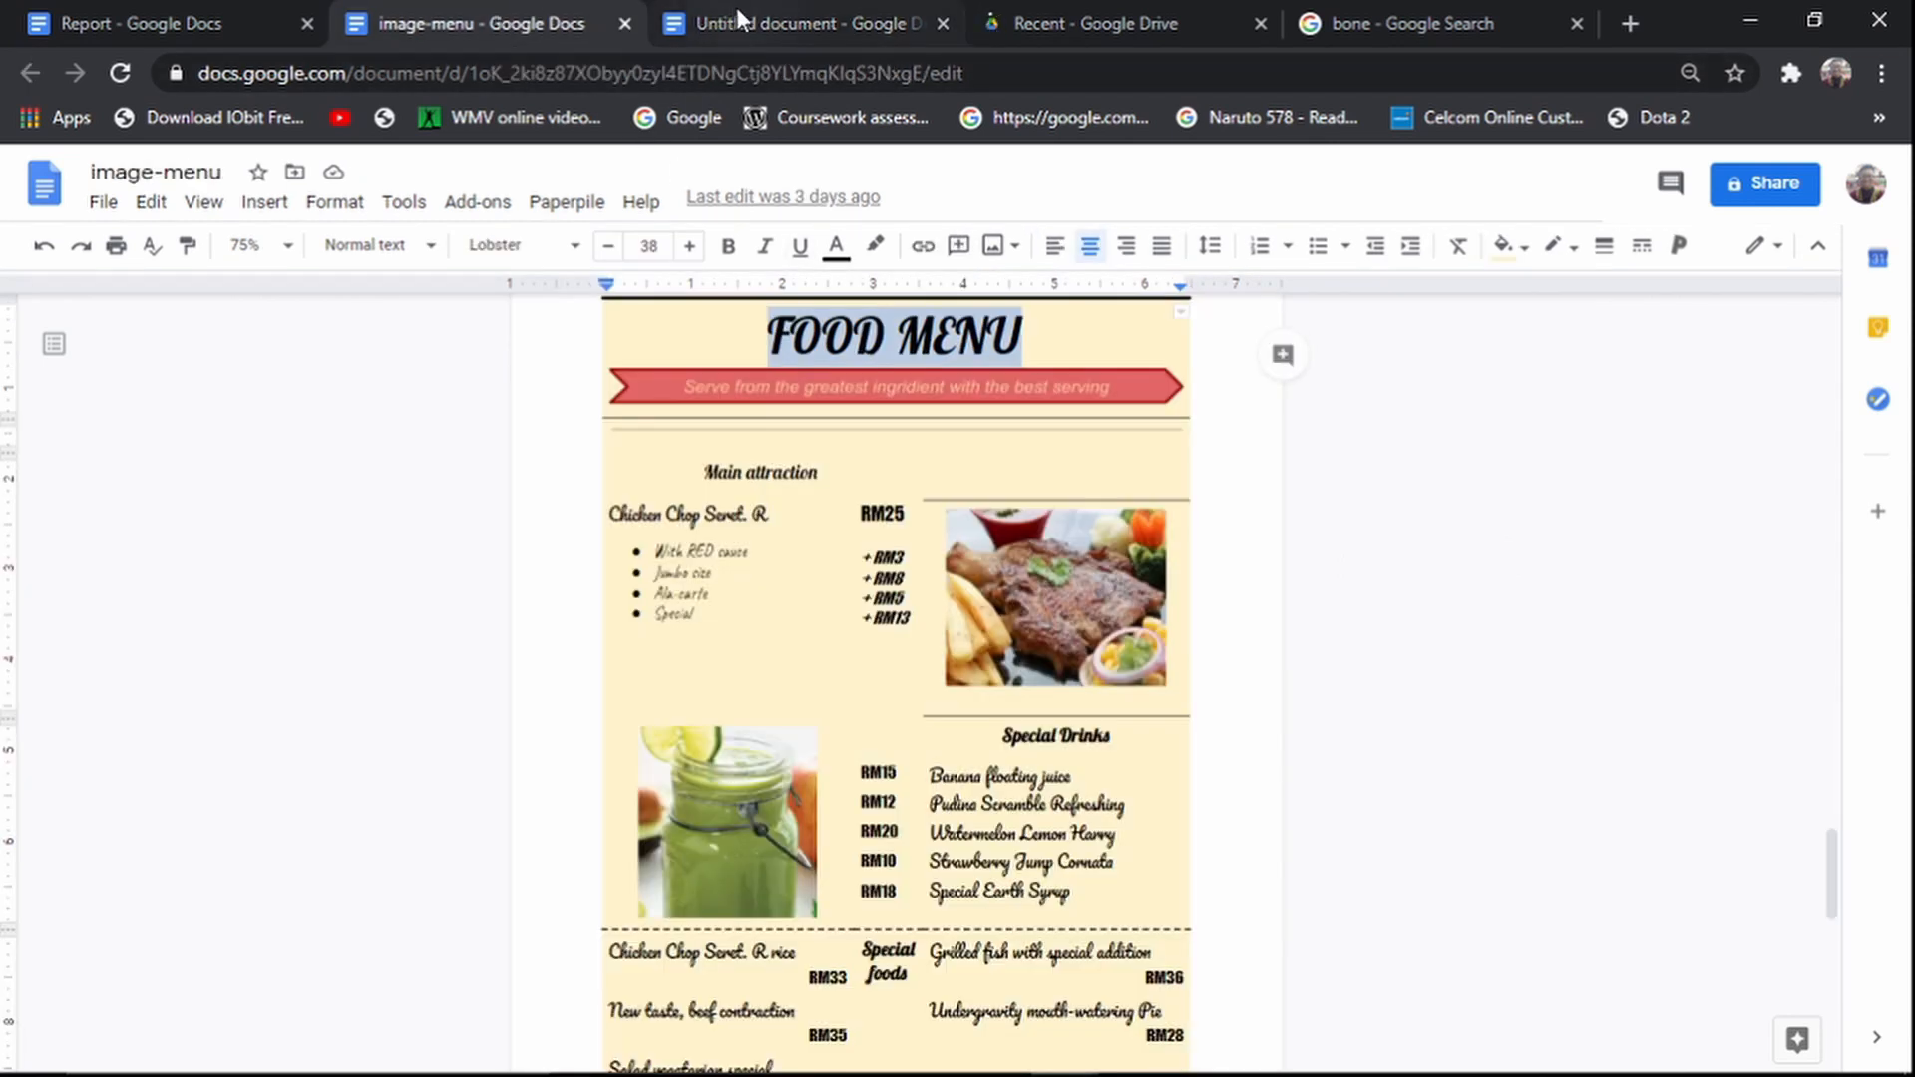
click(736, 14)
scroll(1548, 561, up, 10)
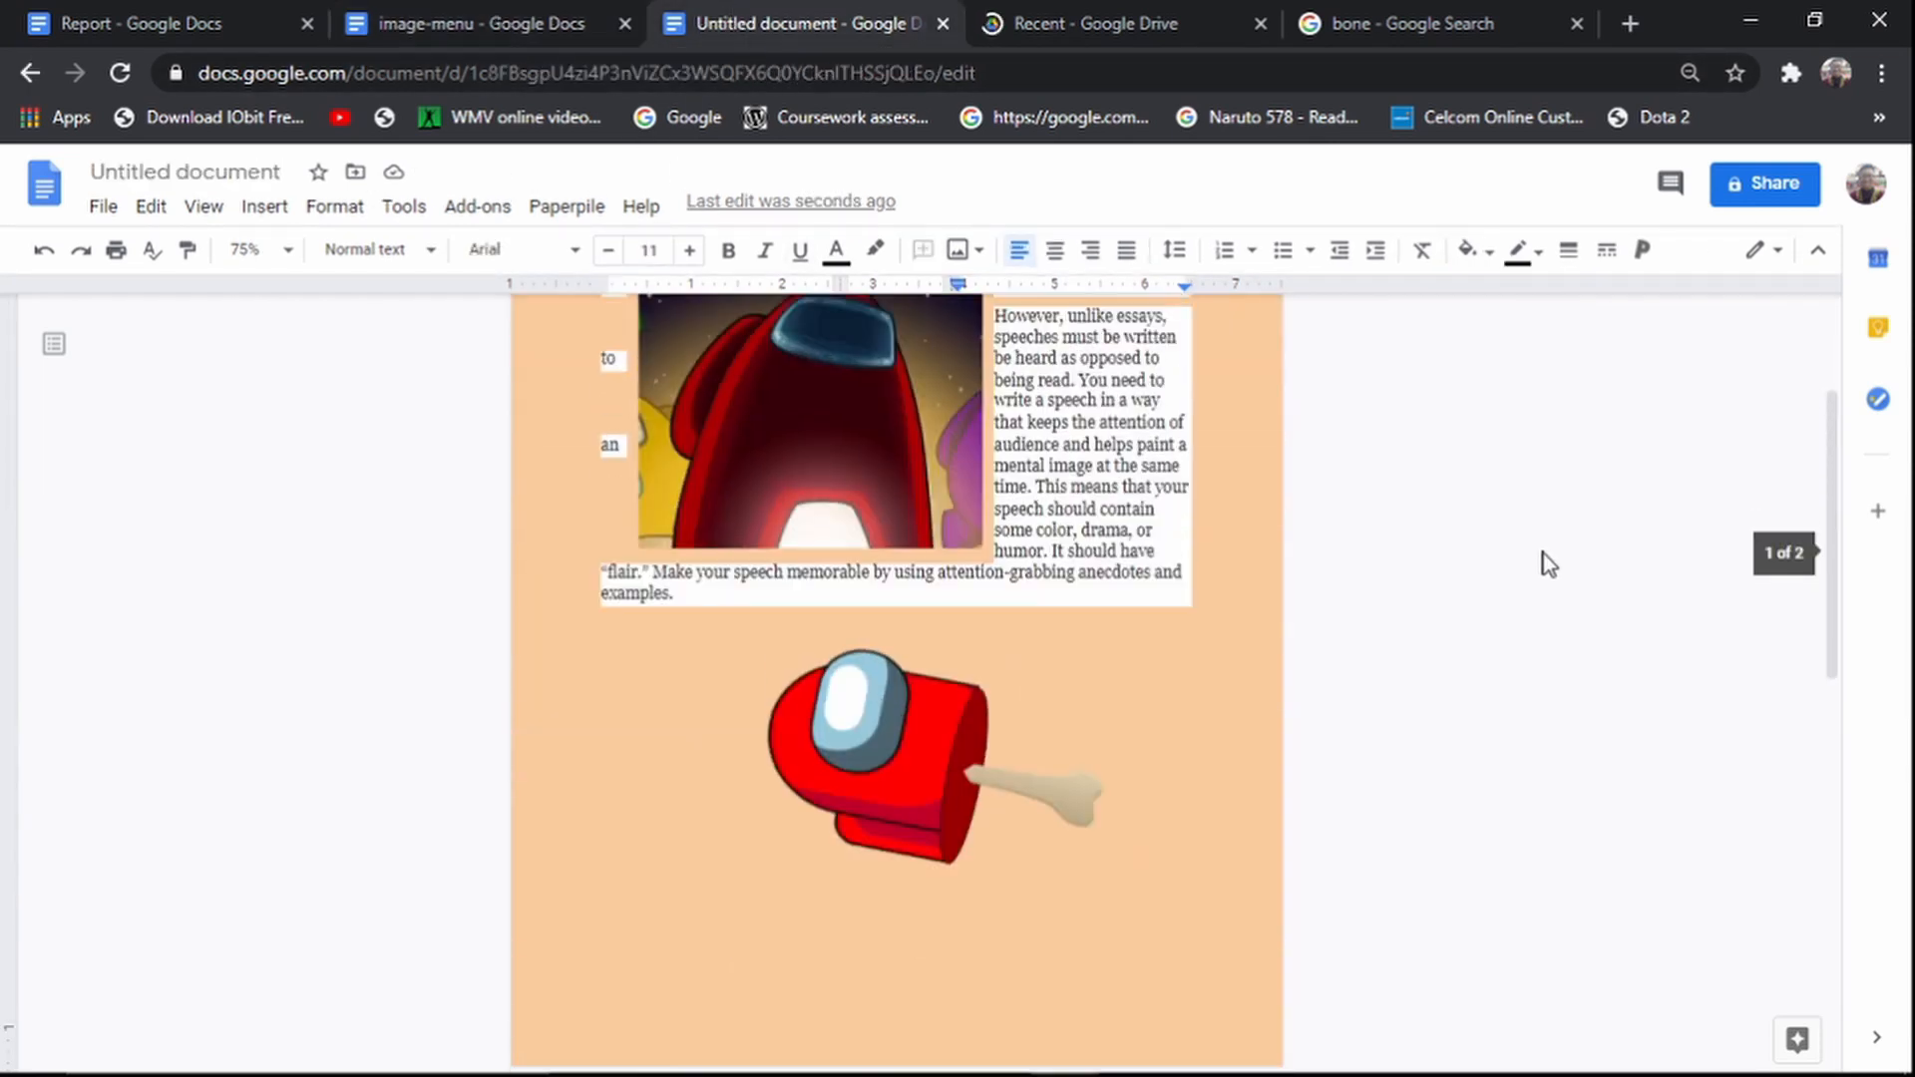
scroll(1541, 565, down, 3)
click(906, 490)
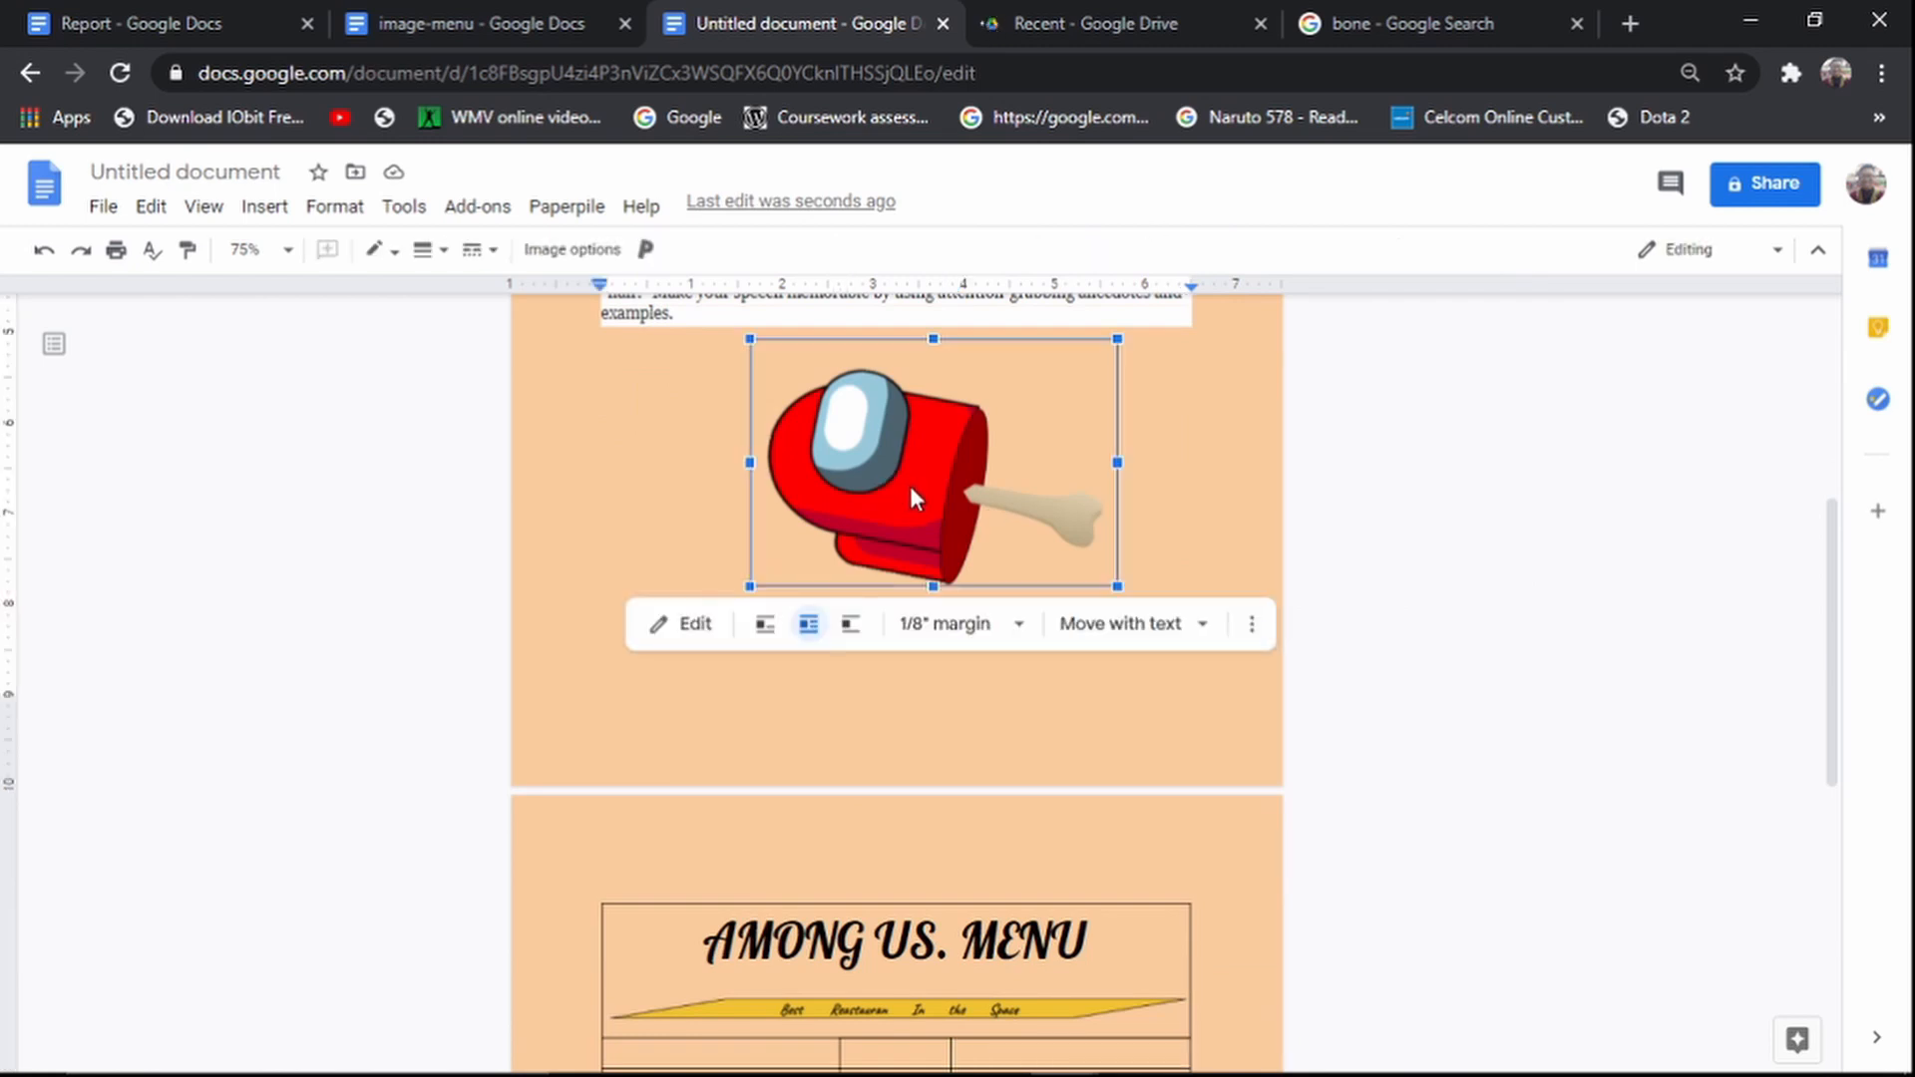
right_click(911, 484)
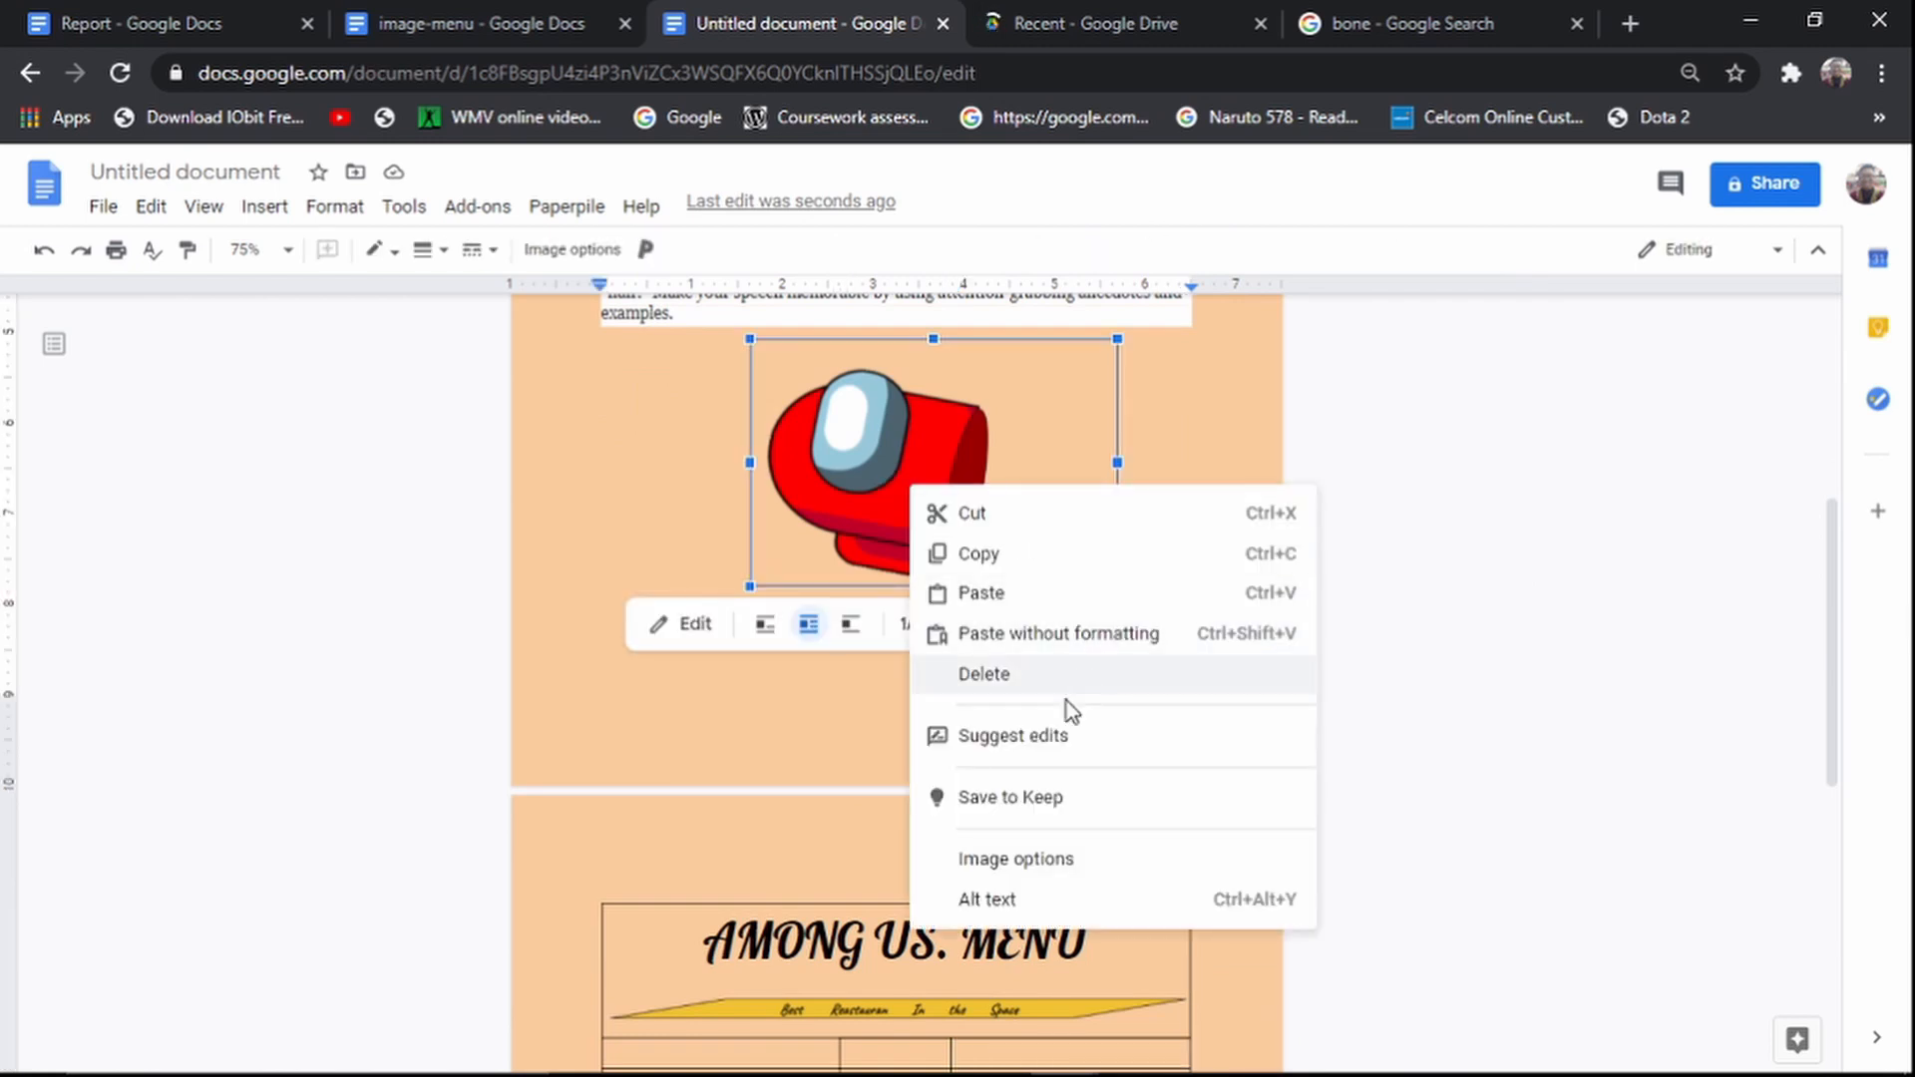
click(1060, 555)
scroll(1124, 842, down, 3)
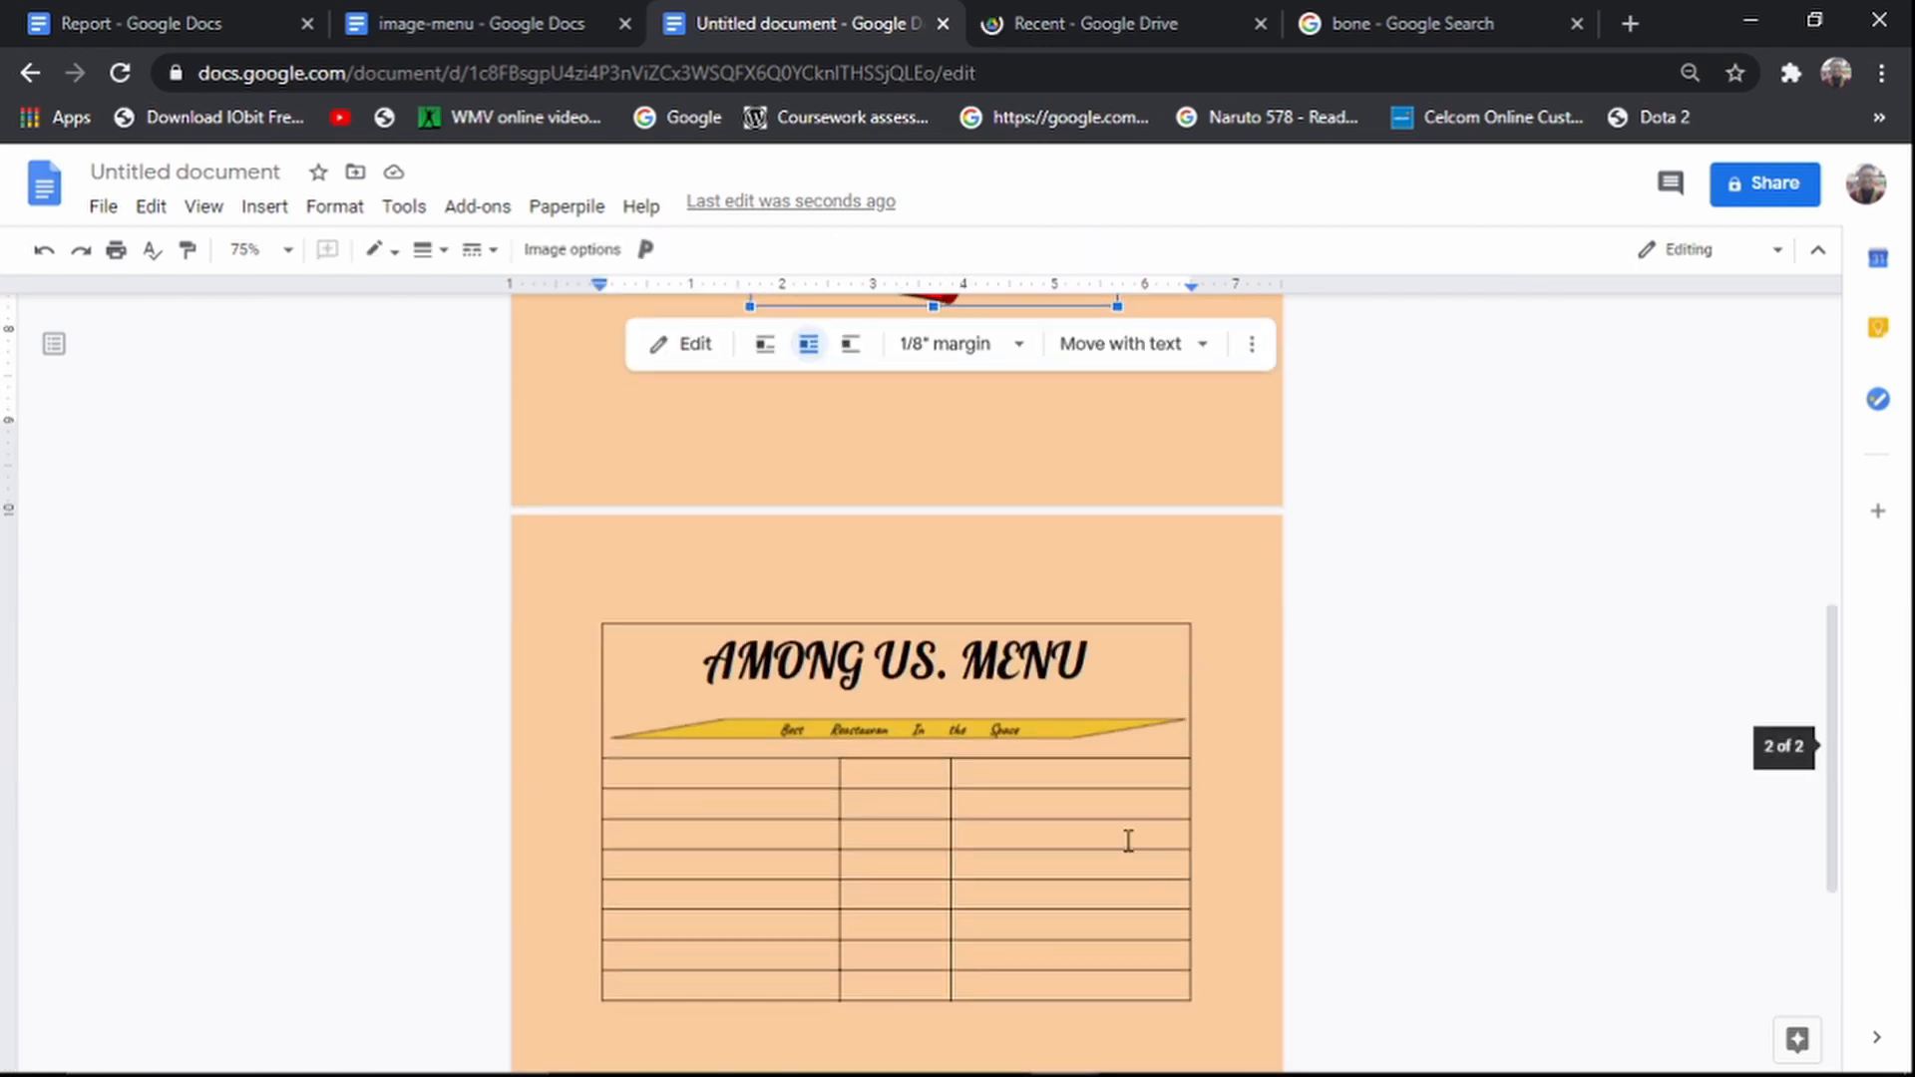
click(1067, 776)
right_click(1062, 804)
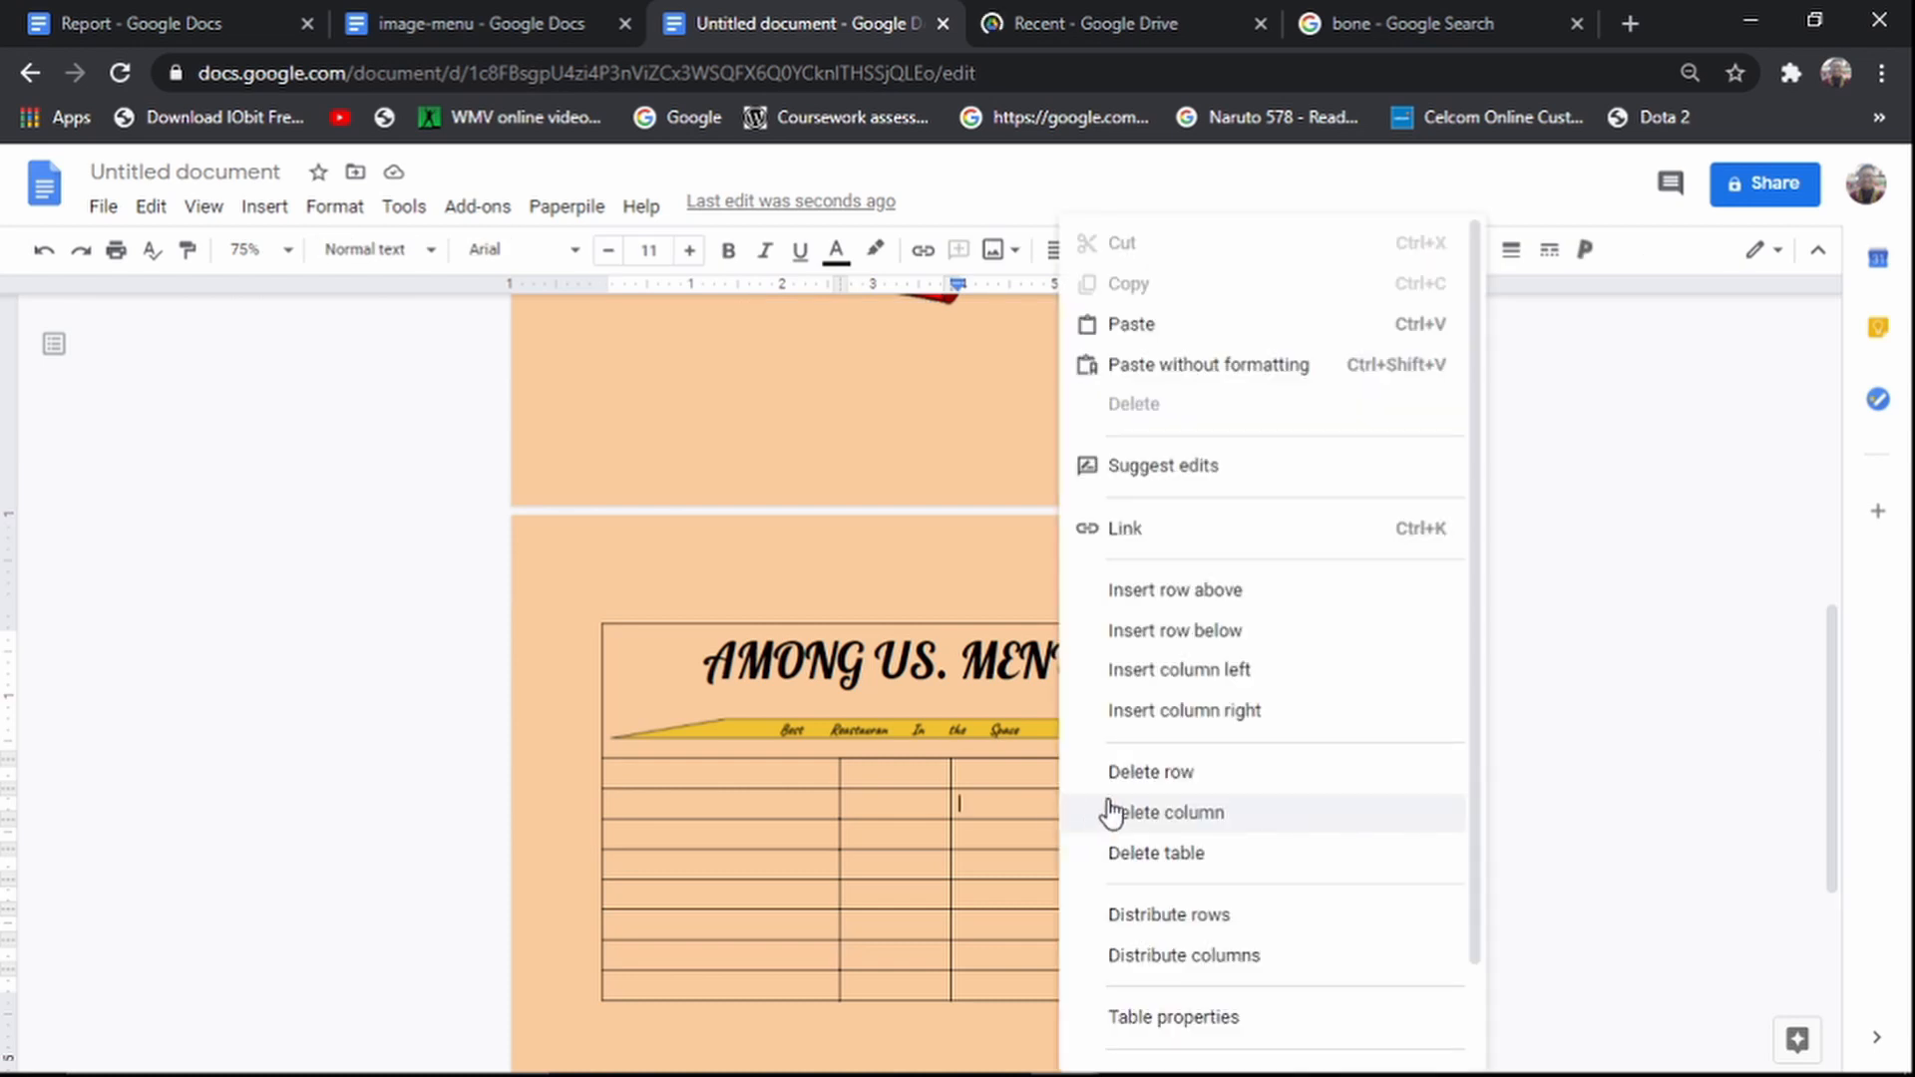
click(1203, 324)
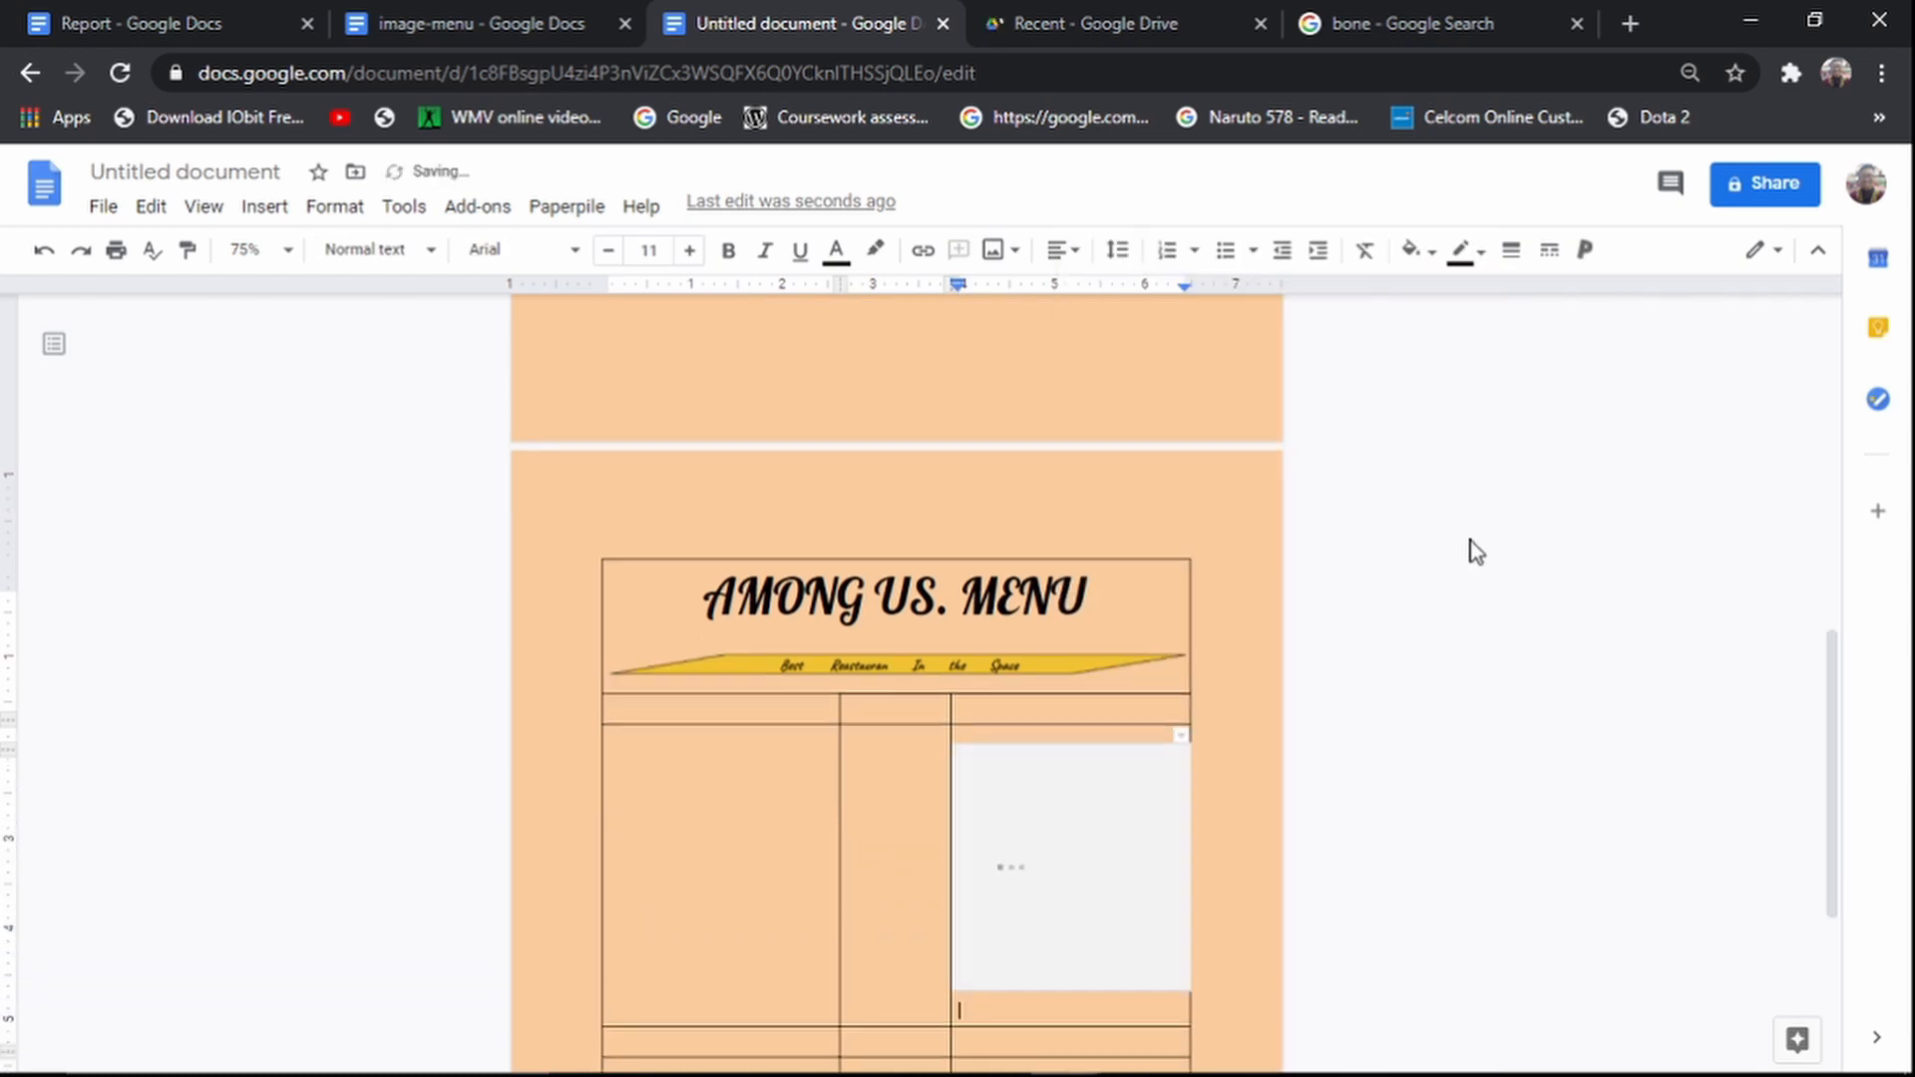
Step: Copy the Chicken Chop Seret. R entry with its four bulleted options from the image-menu document into the first column beside the pasted drawing
scroll(1590, 667, down, 4)
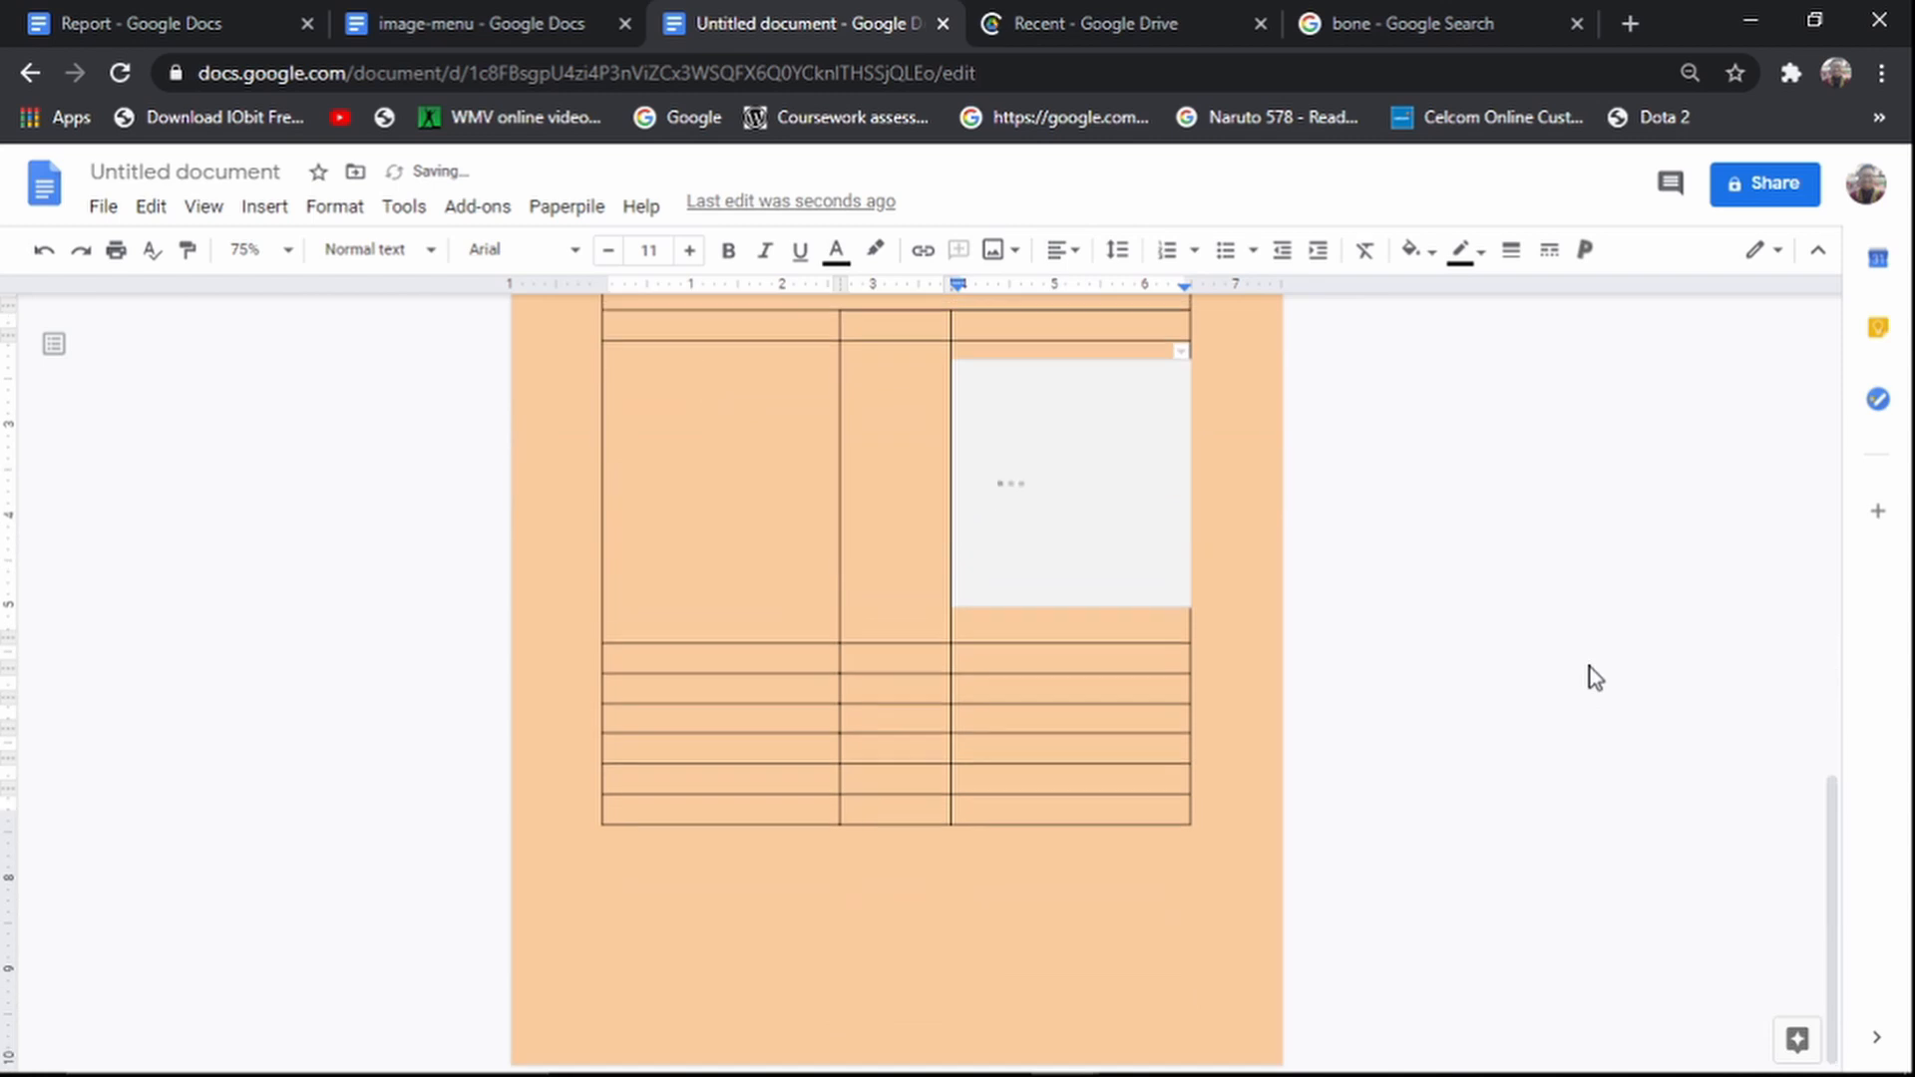
scroll(1522, 689, up, 1)
click(556, 20)
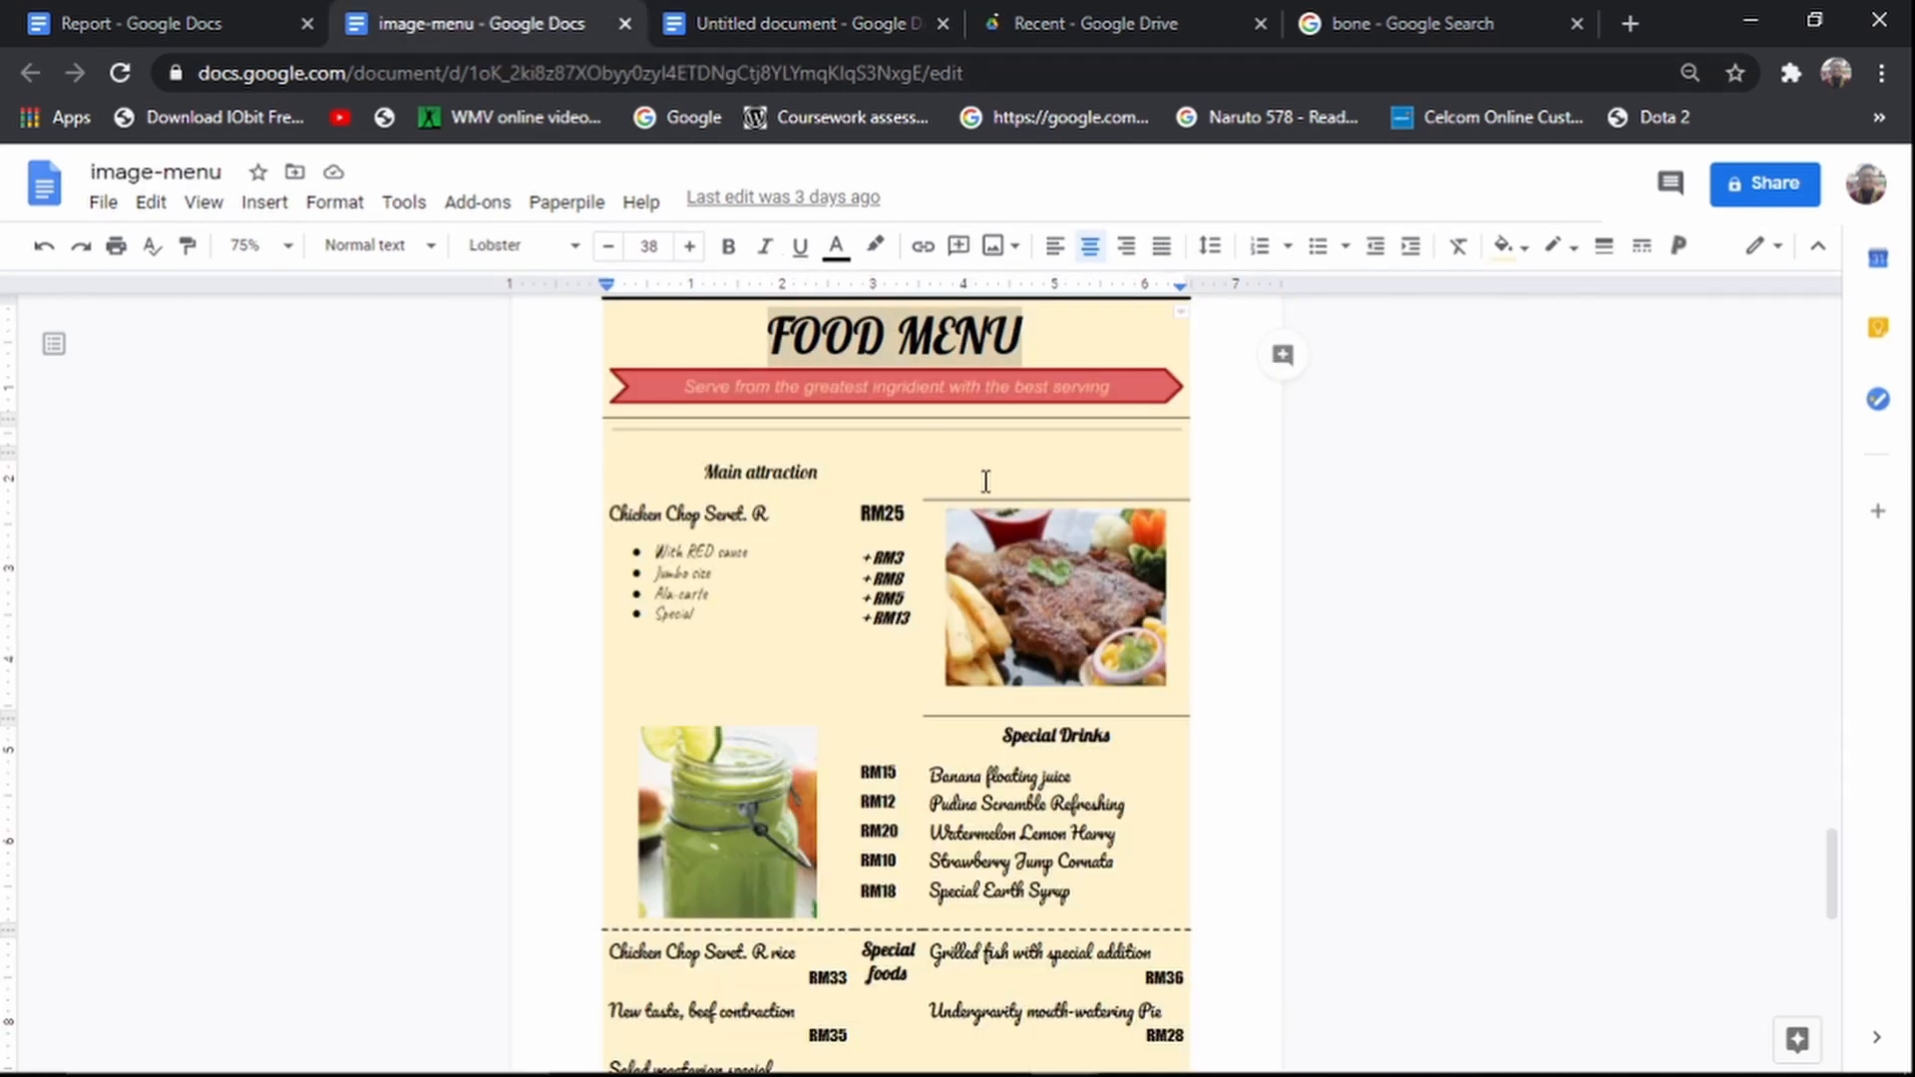
click(718, 592)
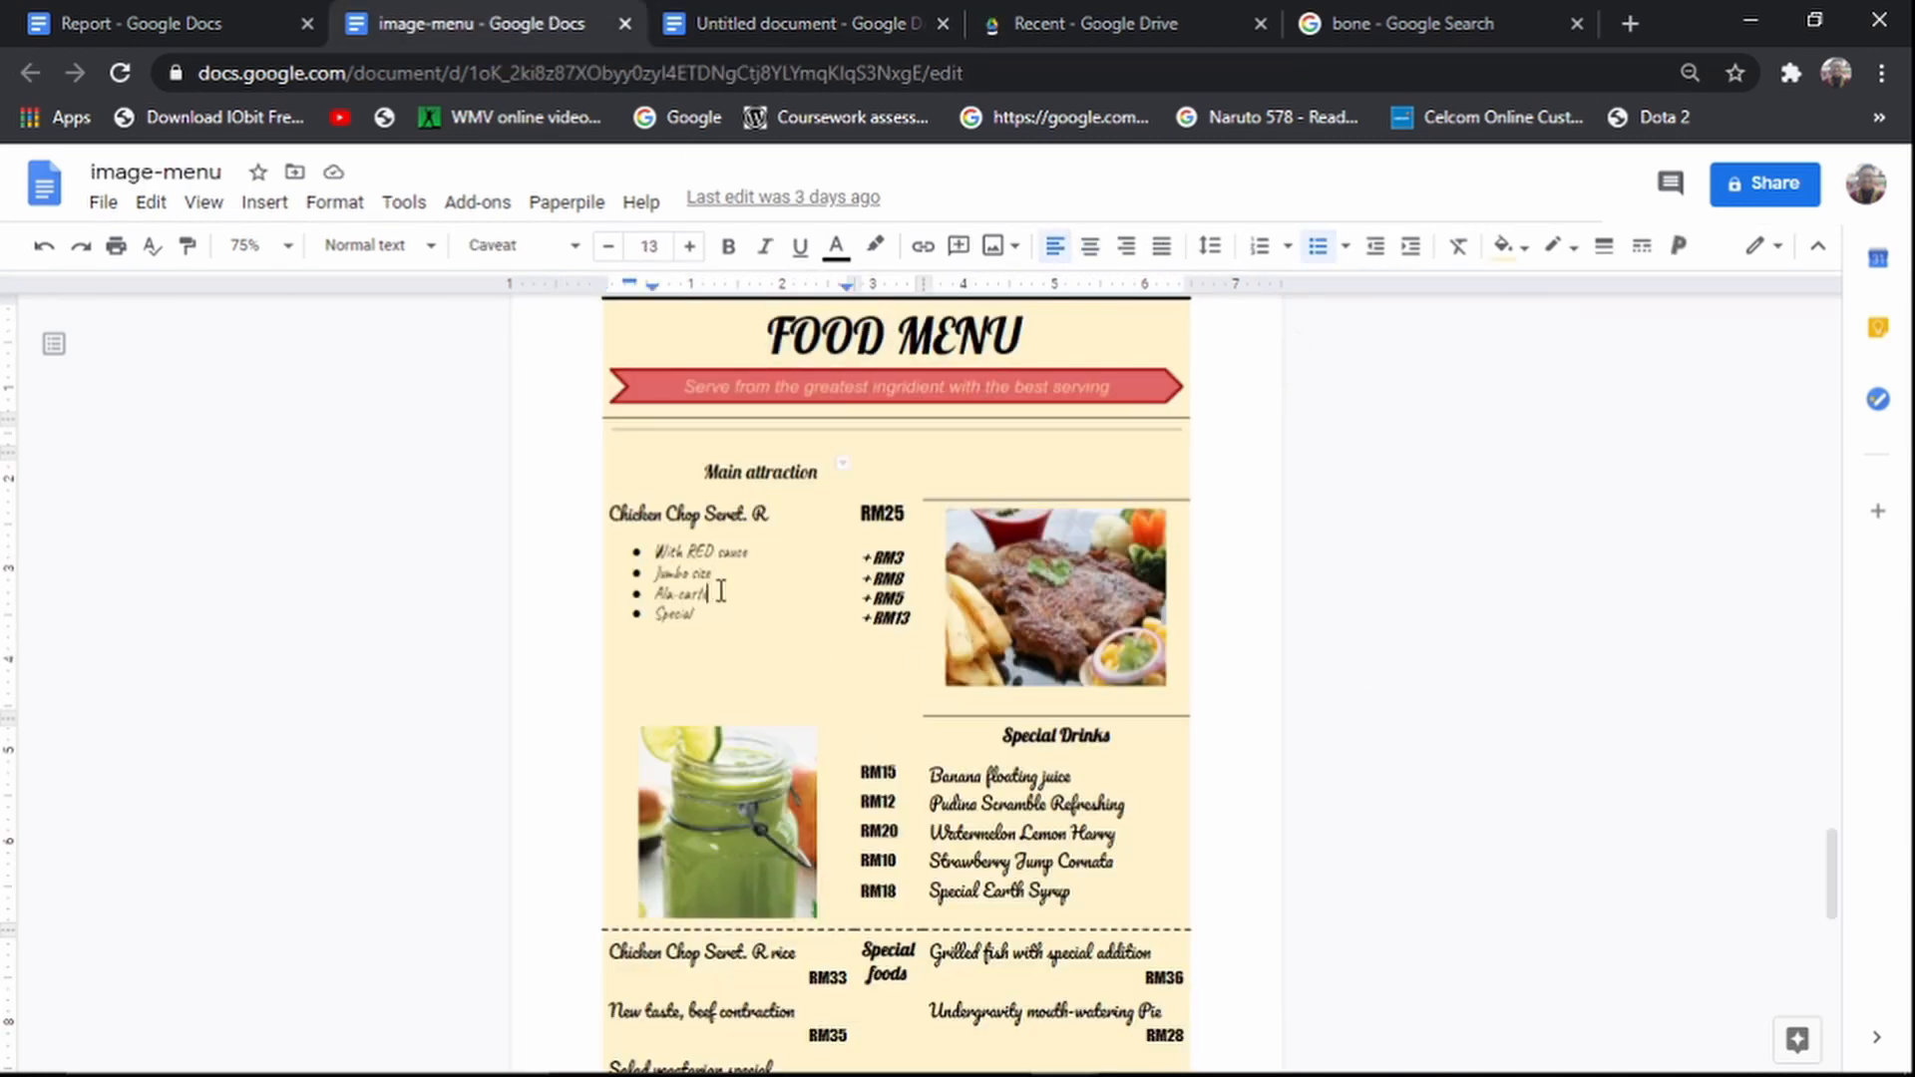
click(623, 513)
drag(612, 511, 743, 641)
key(ctrl+c)
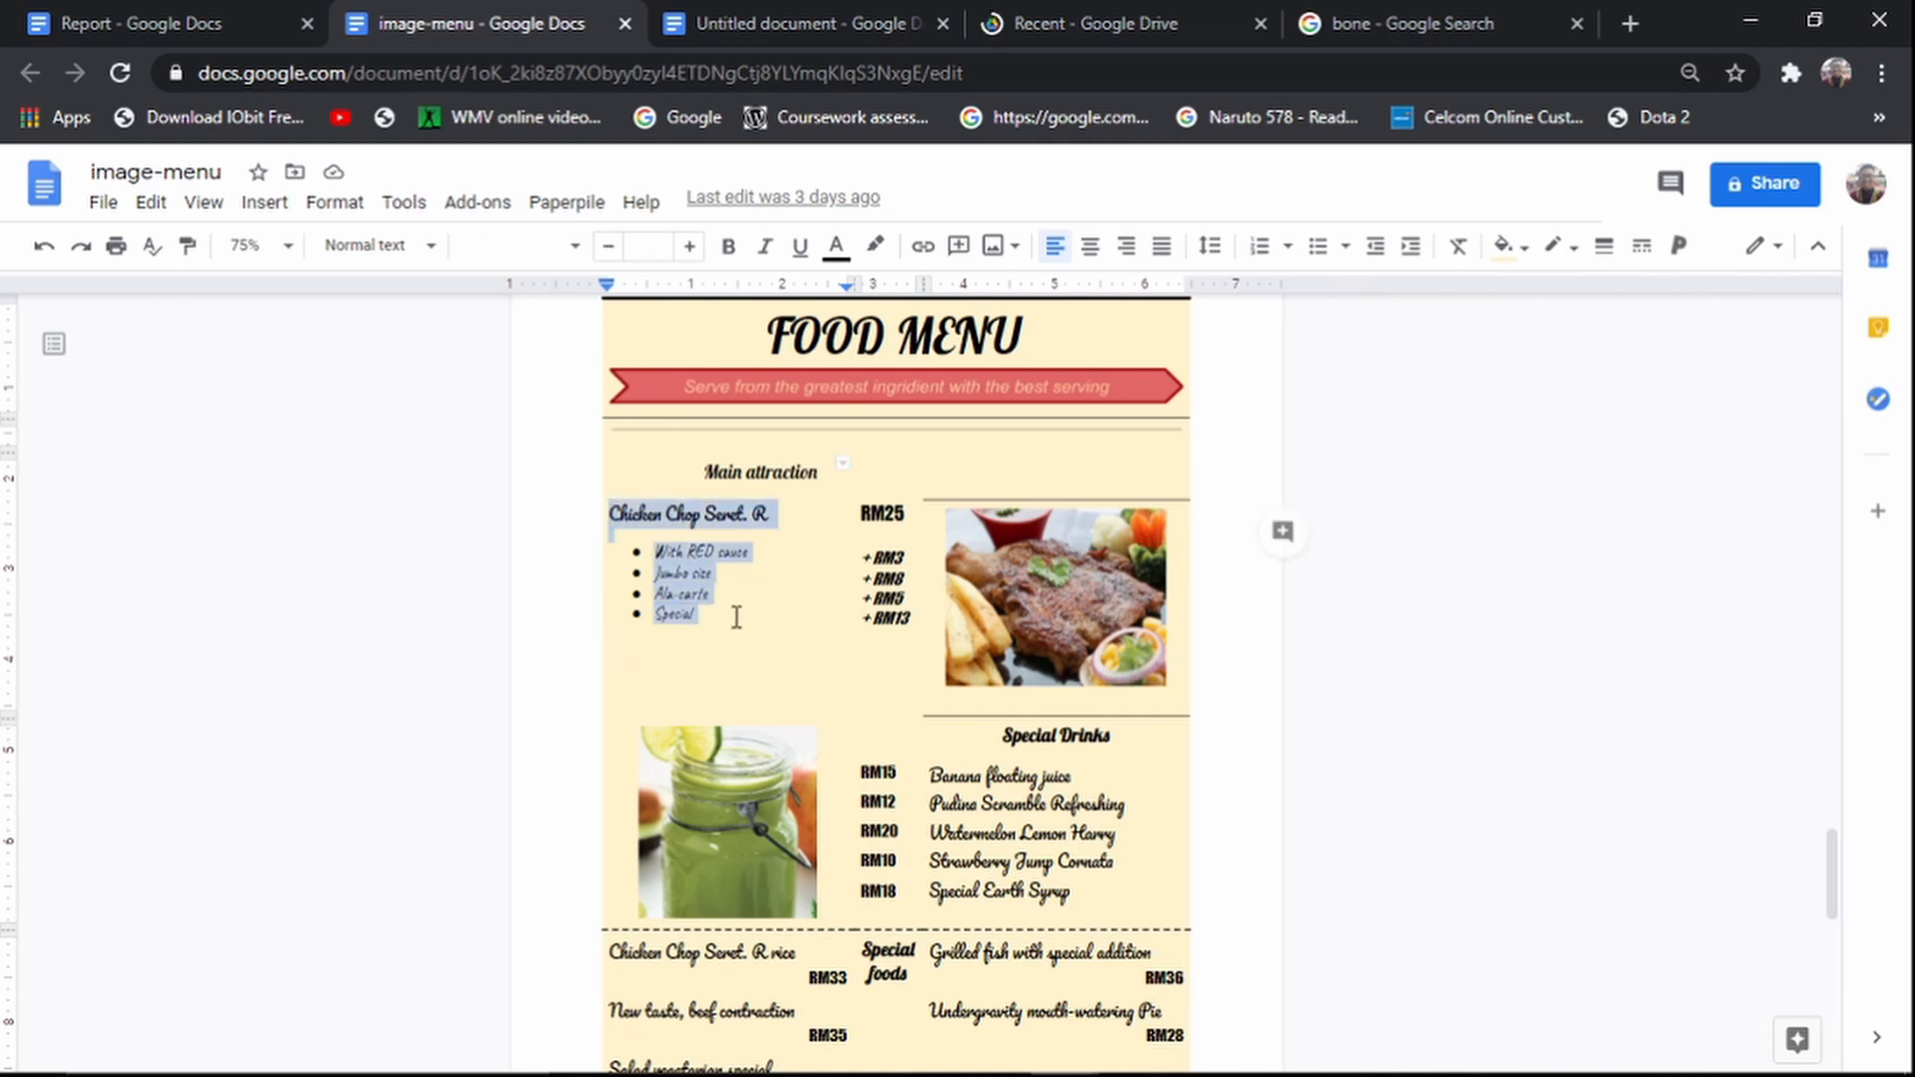
click(743, 22)
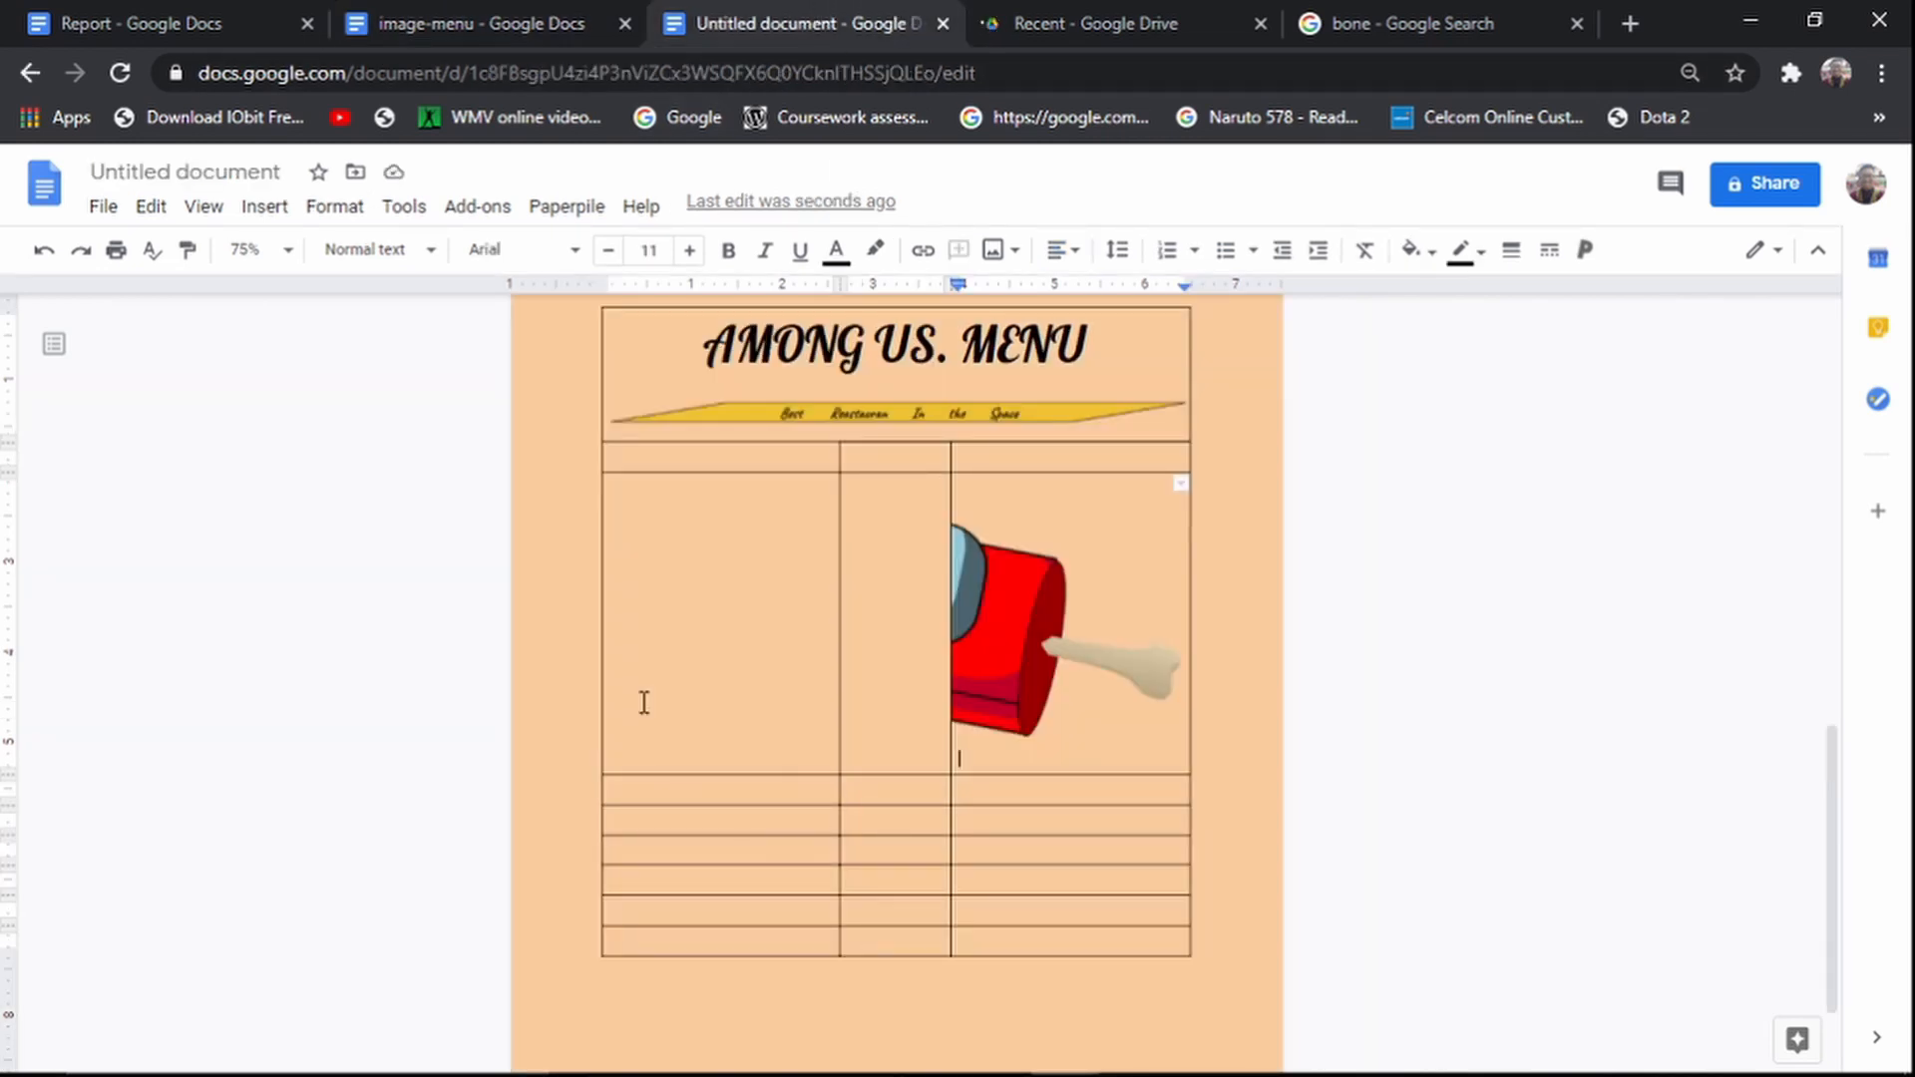
click(677, 554)
key(ctrl+v)
Step: Copy the prices RM25, +RM3, +RM8, +RM5 and +RM13 from the image-menu document into the middle column beside the Chicken Chop entry
click(534, 18)
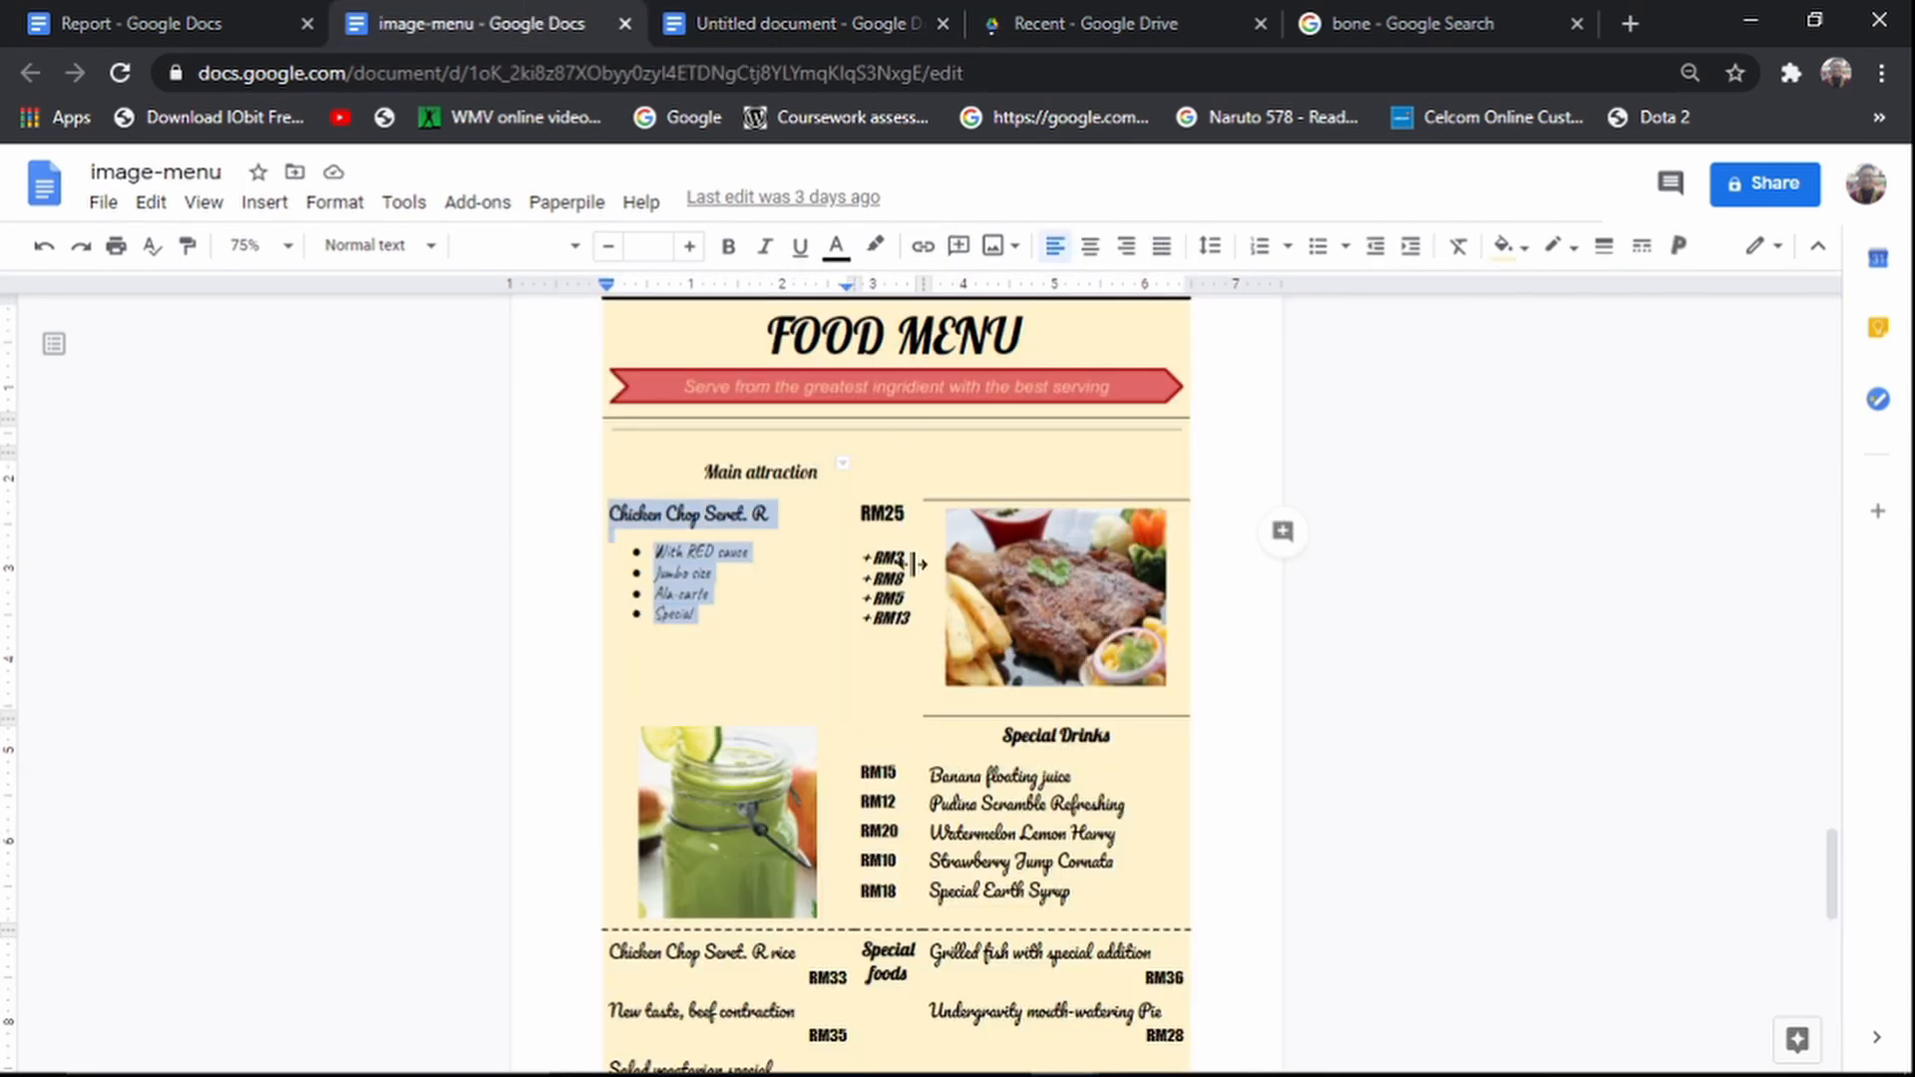
drag(863, 557, 909, 628)
drag(863, 504, 900, 628)
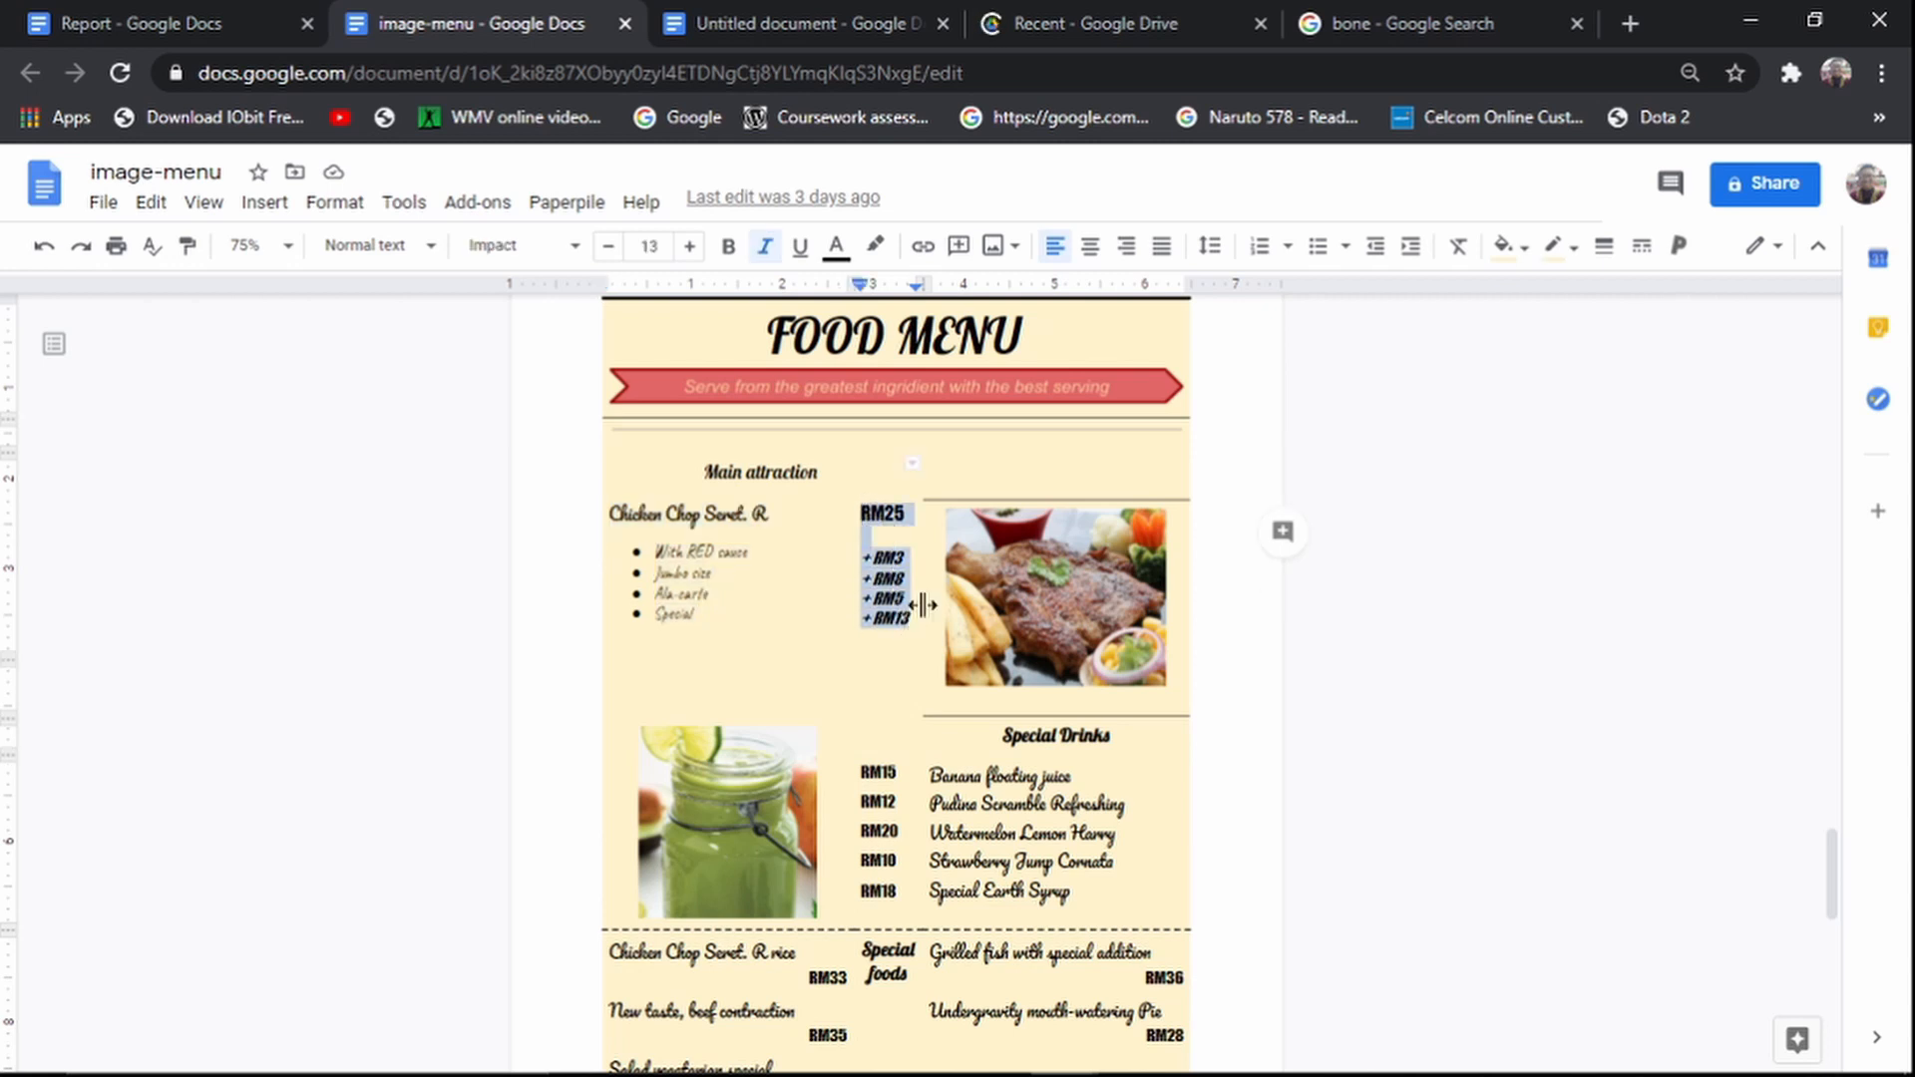
click(810, 28)
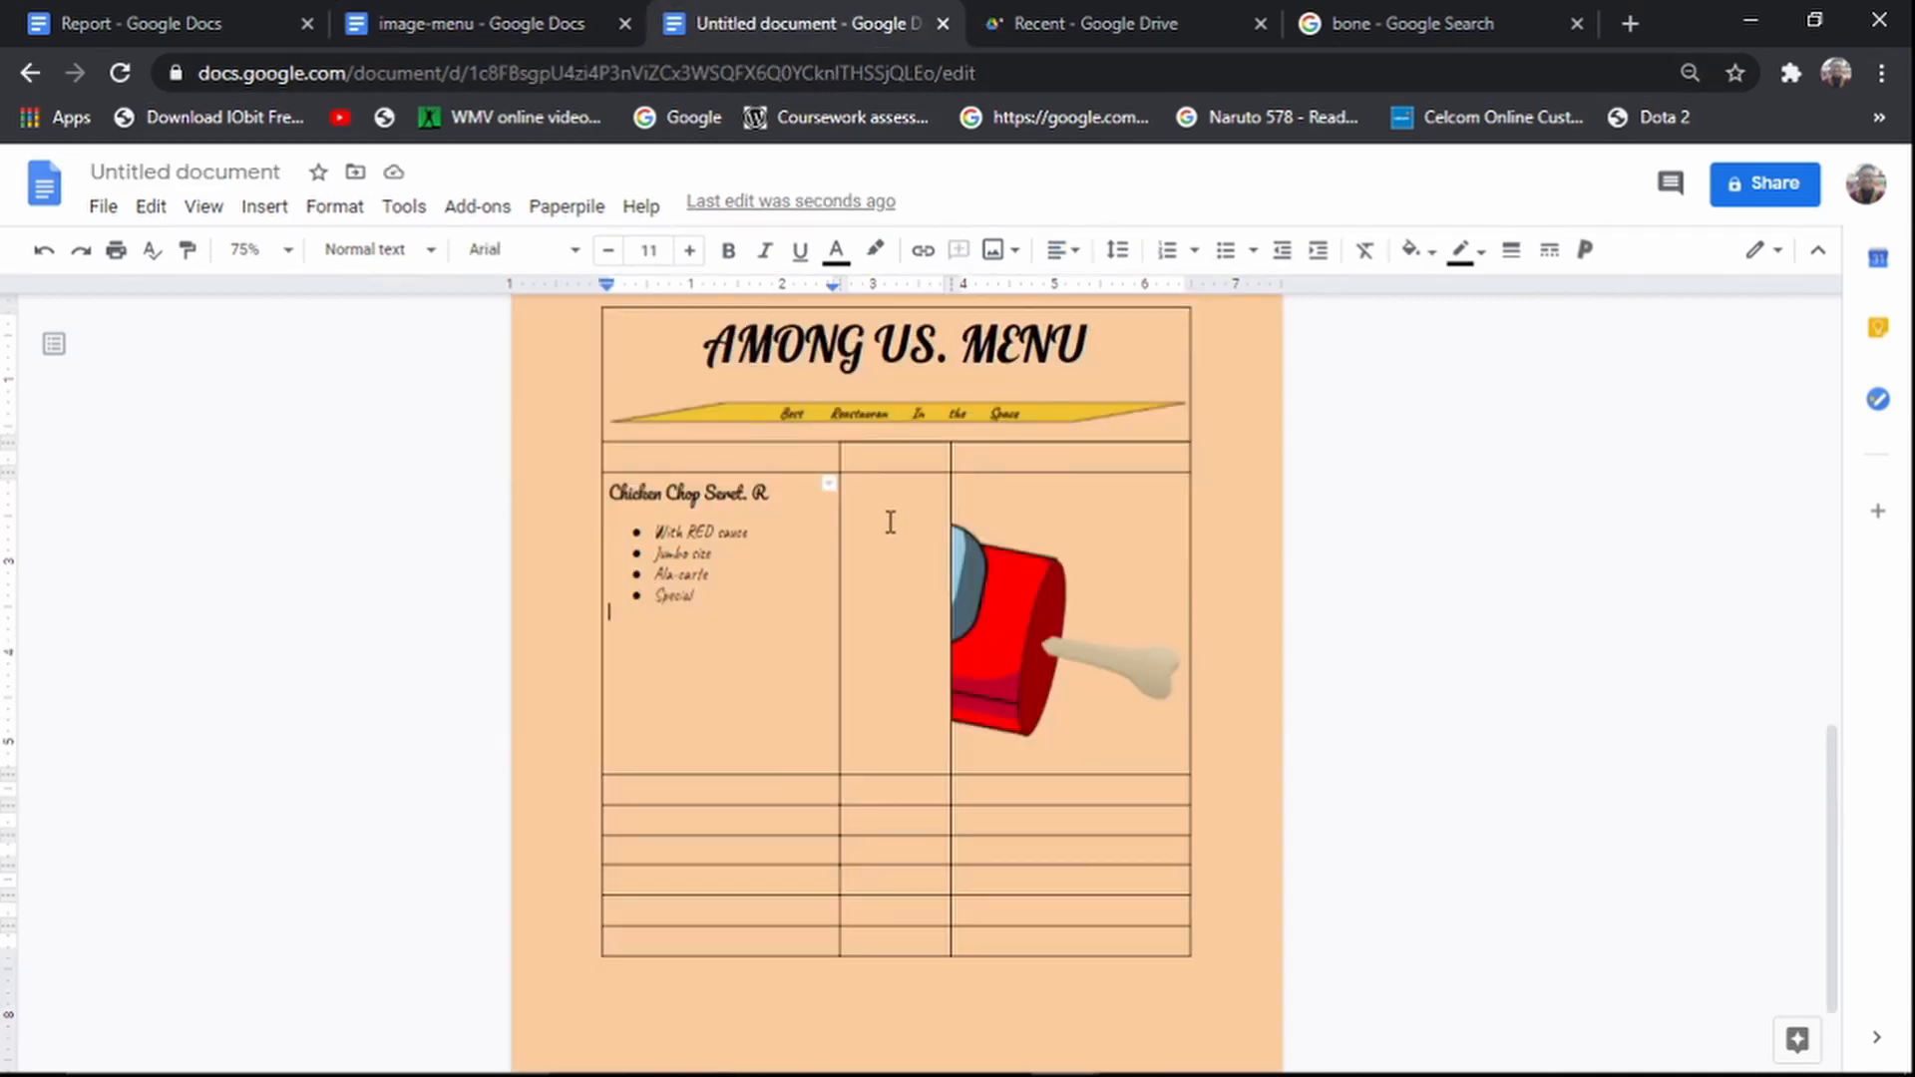
text(RM25  +RM3 +RM8 +RM5 +RM13)
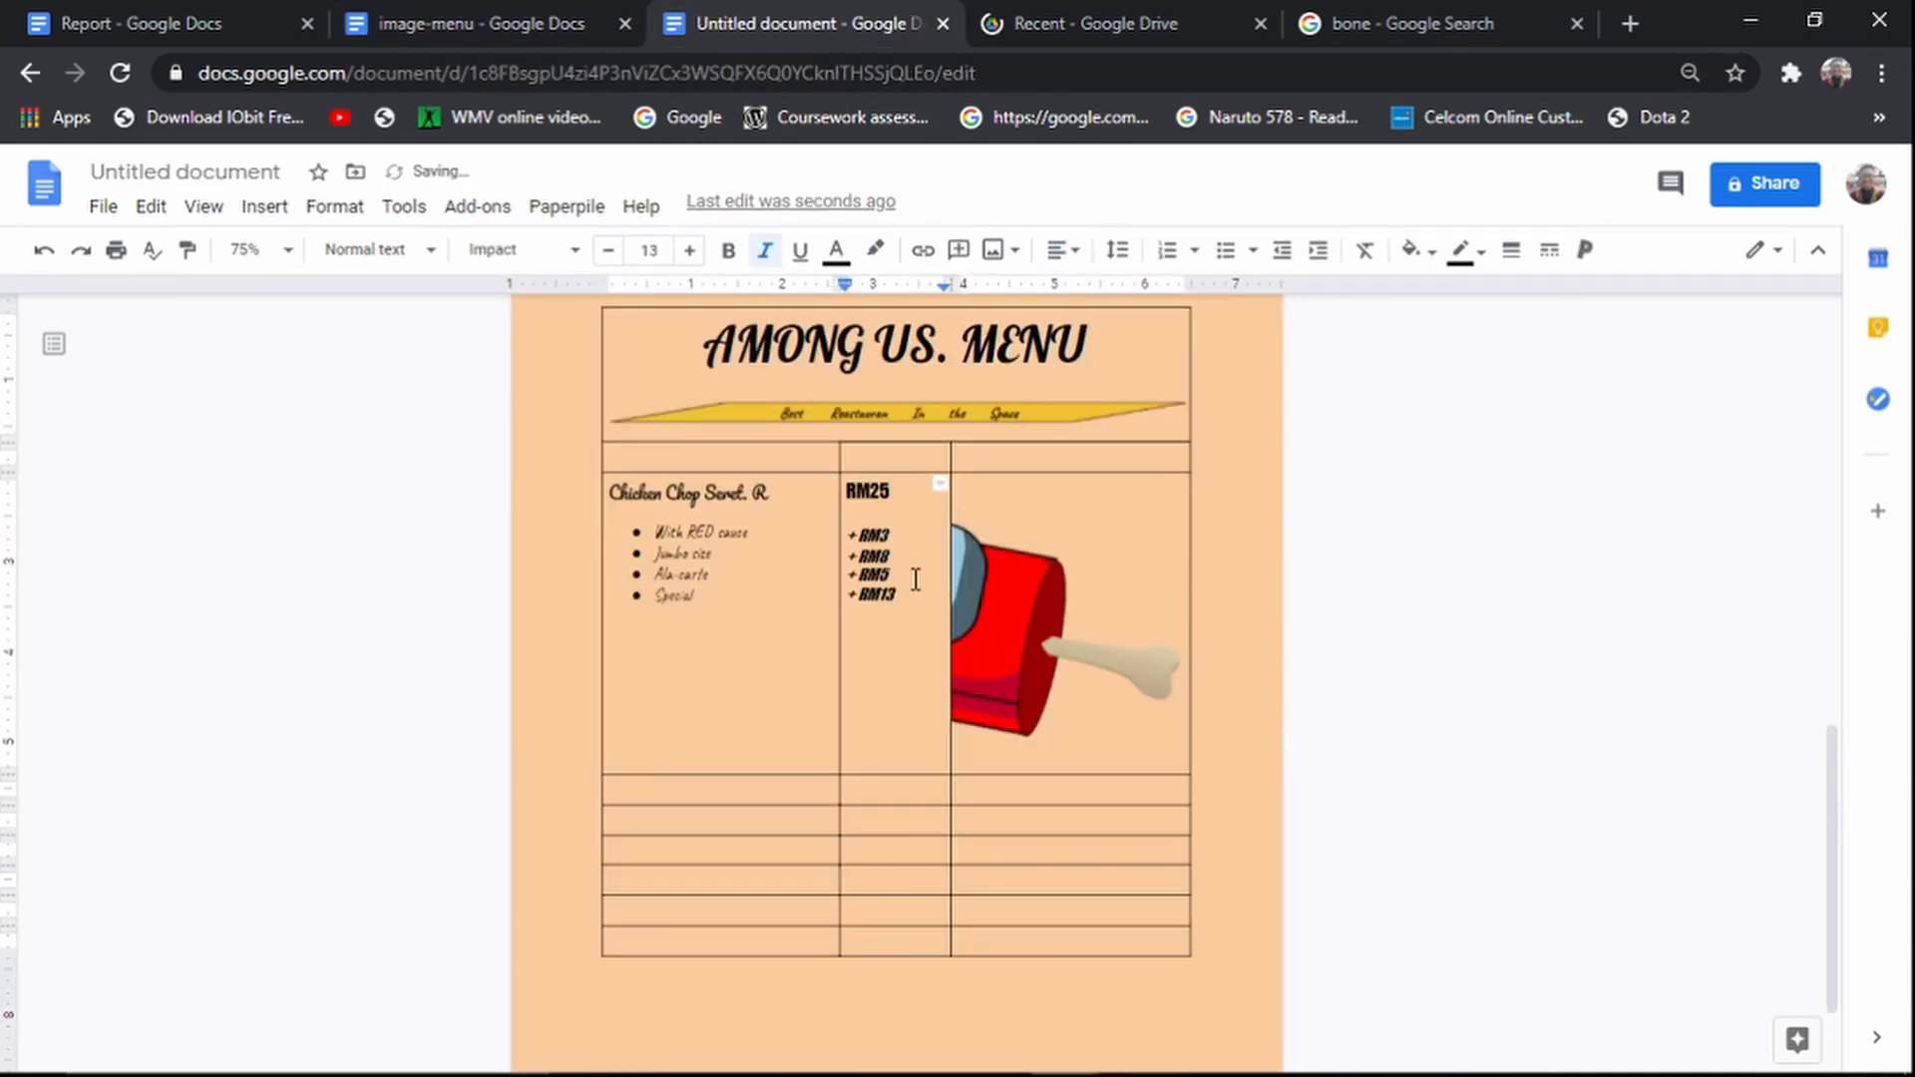
Step: Copy the Main attraction heading from the image-menu document into the first cell of the row above the Chicken Chop entry
click(588, 22)
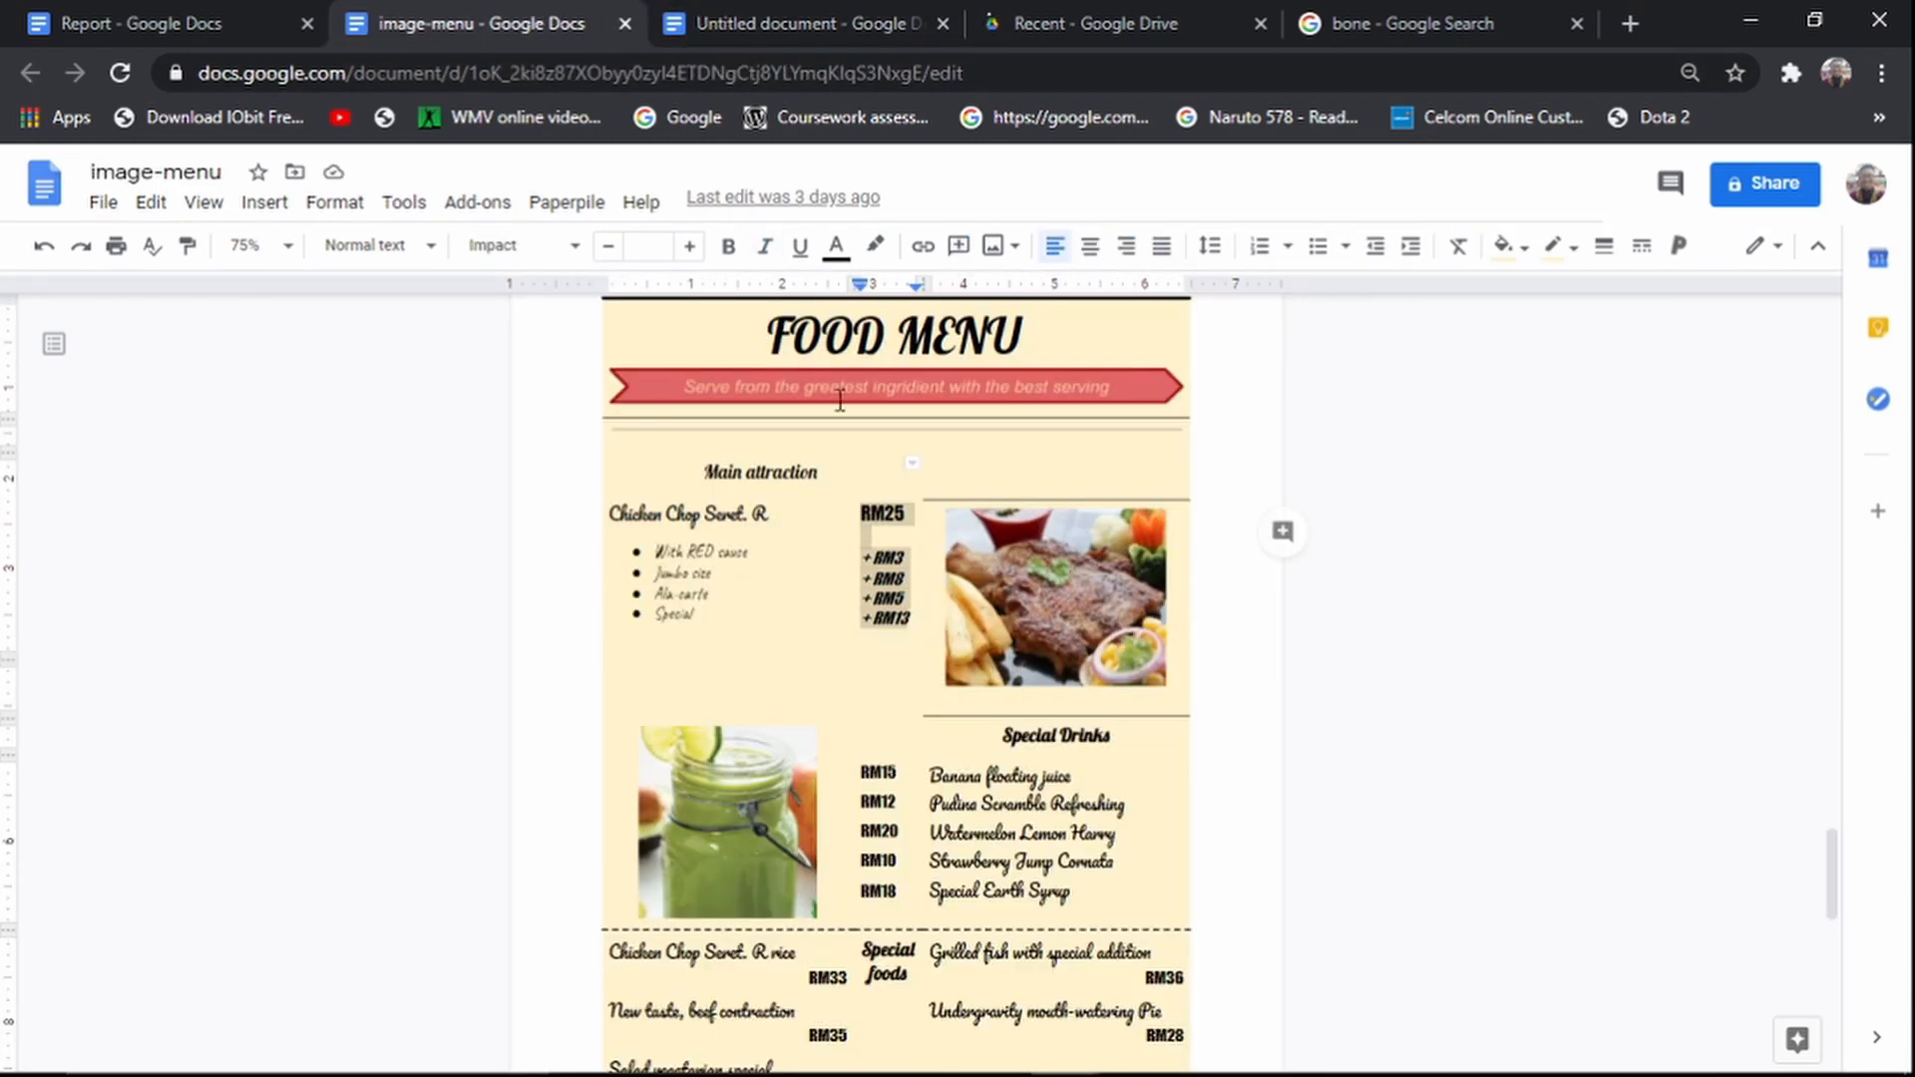
drag(709, 471, 815, 461)
key(ctrl+c)
click(793, 12)
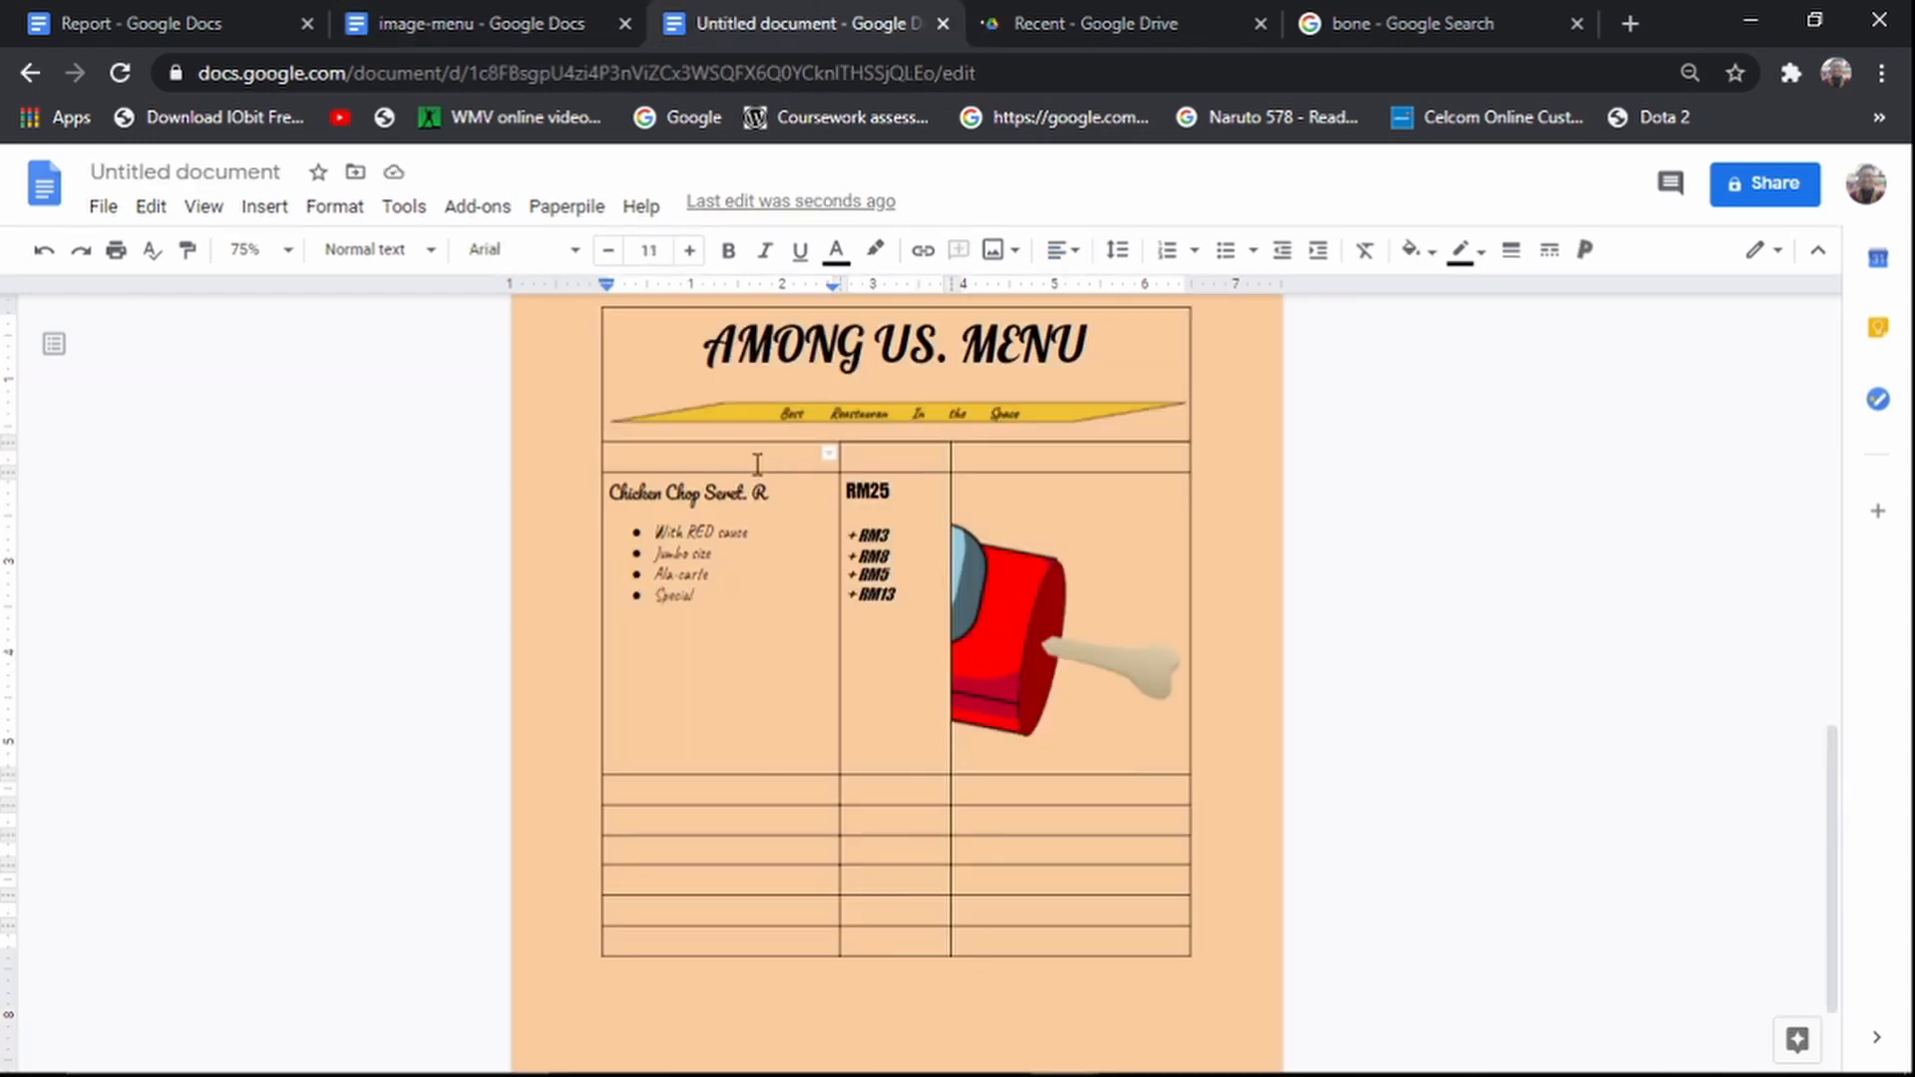
key(ctrl+v)
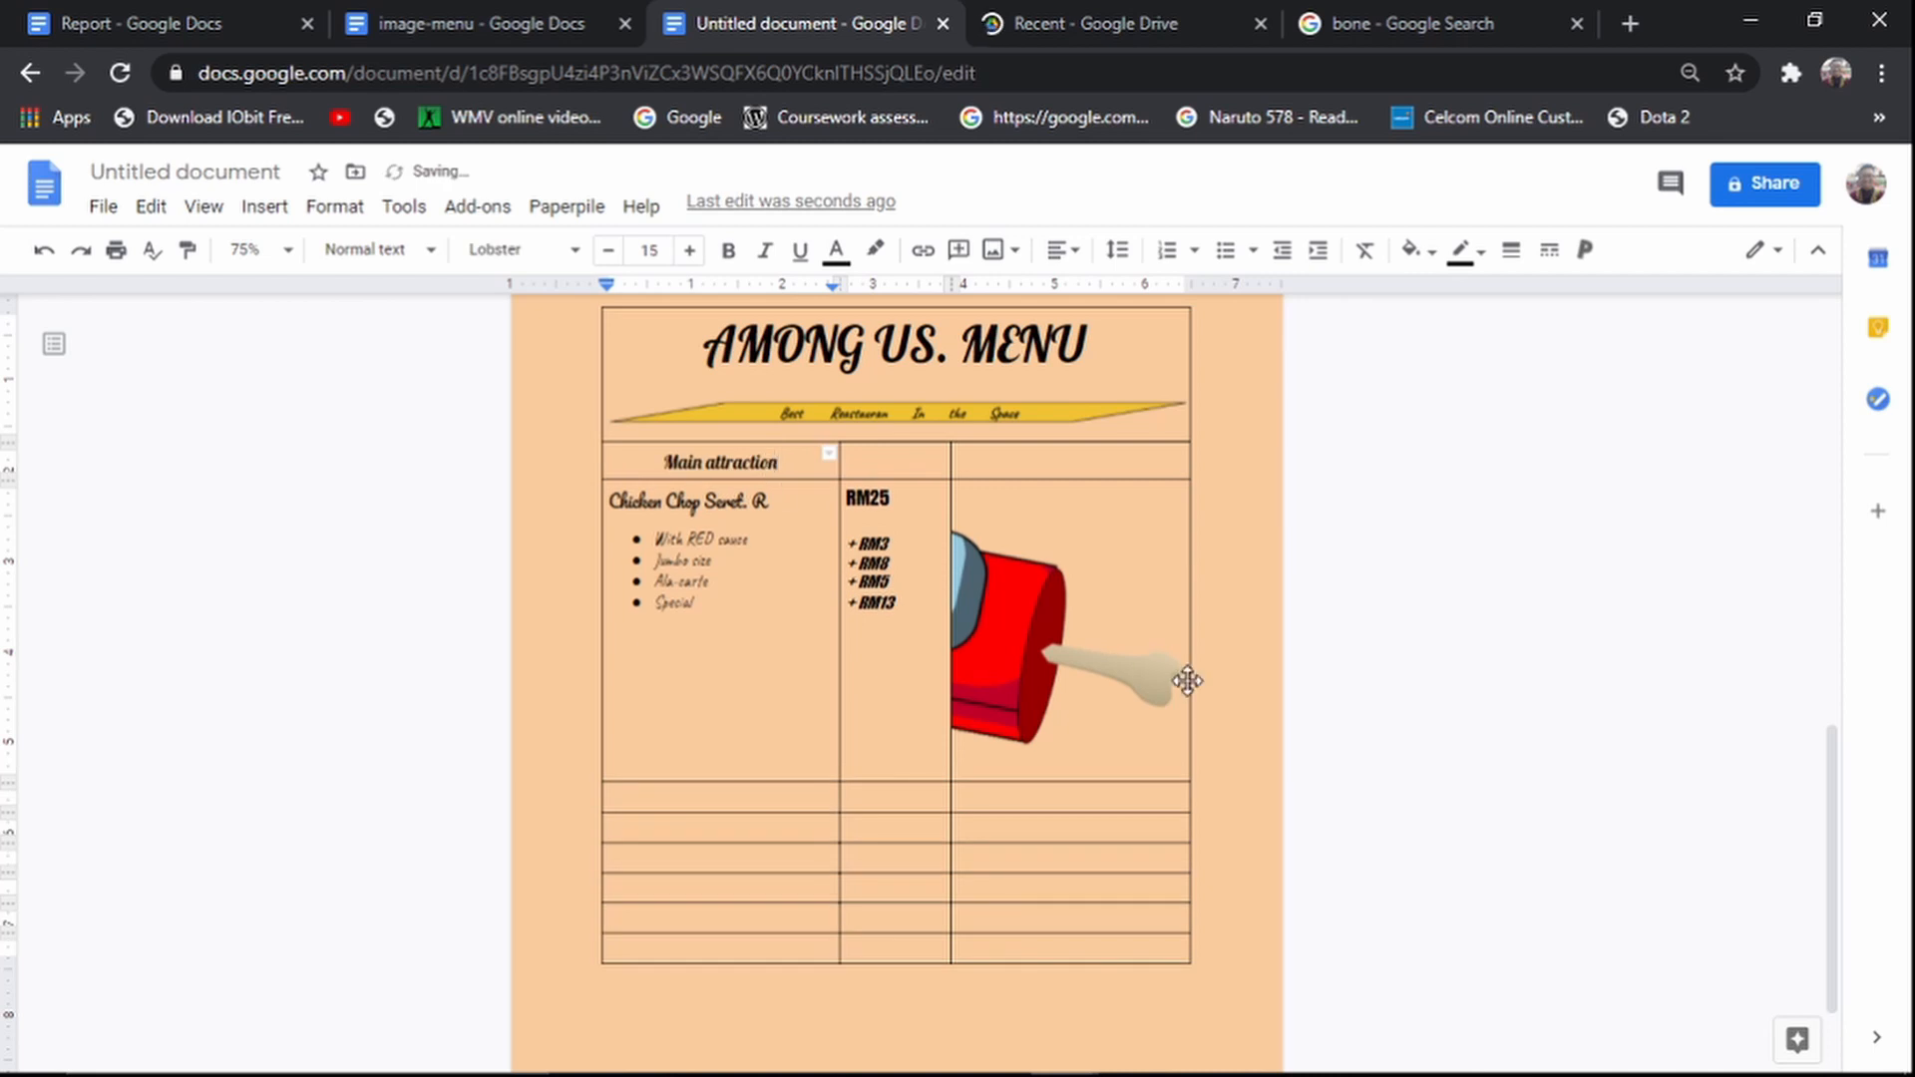
Step: Shrink the red character-with-bone drawing until it fits entirely inside the third column of its row
click(1050, 650)
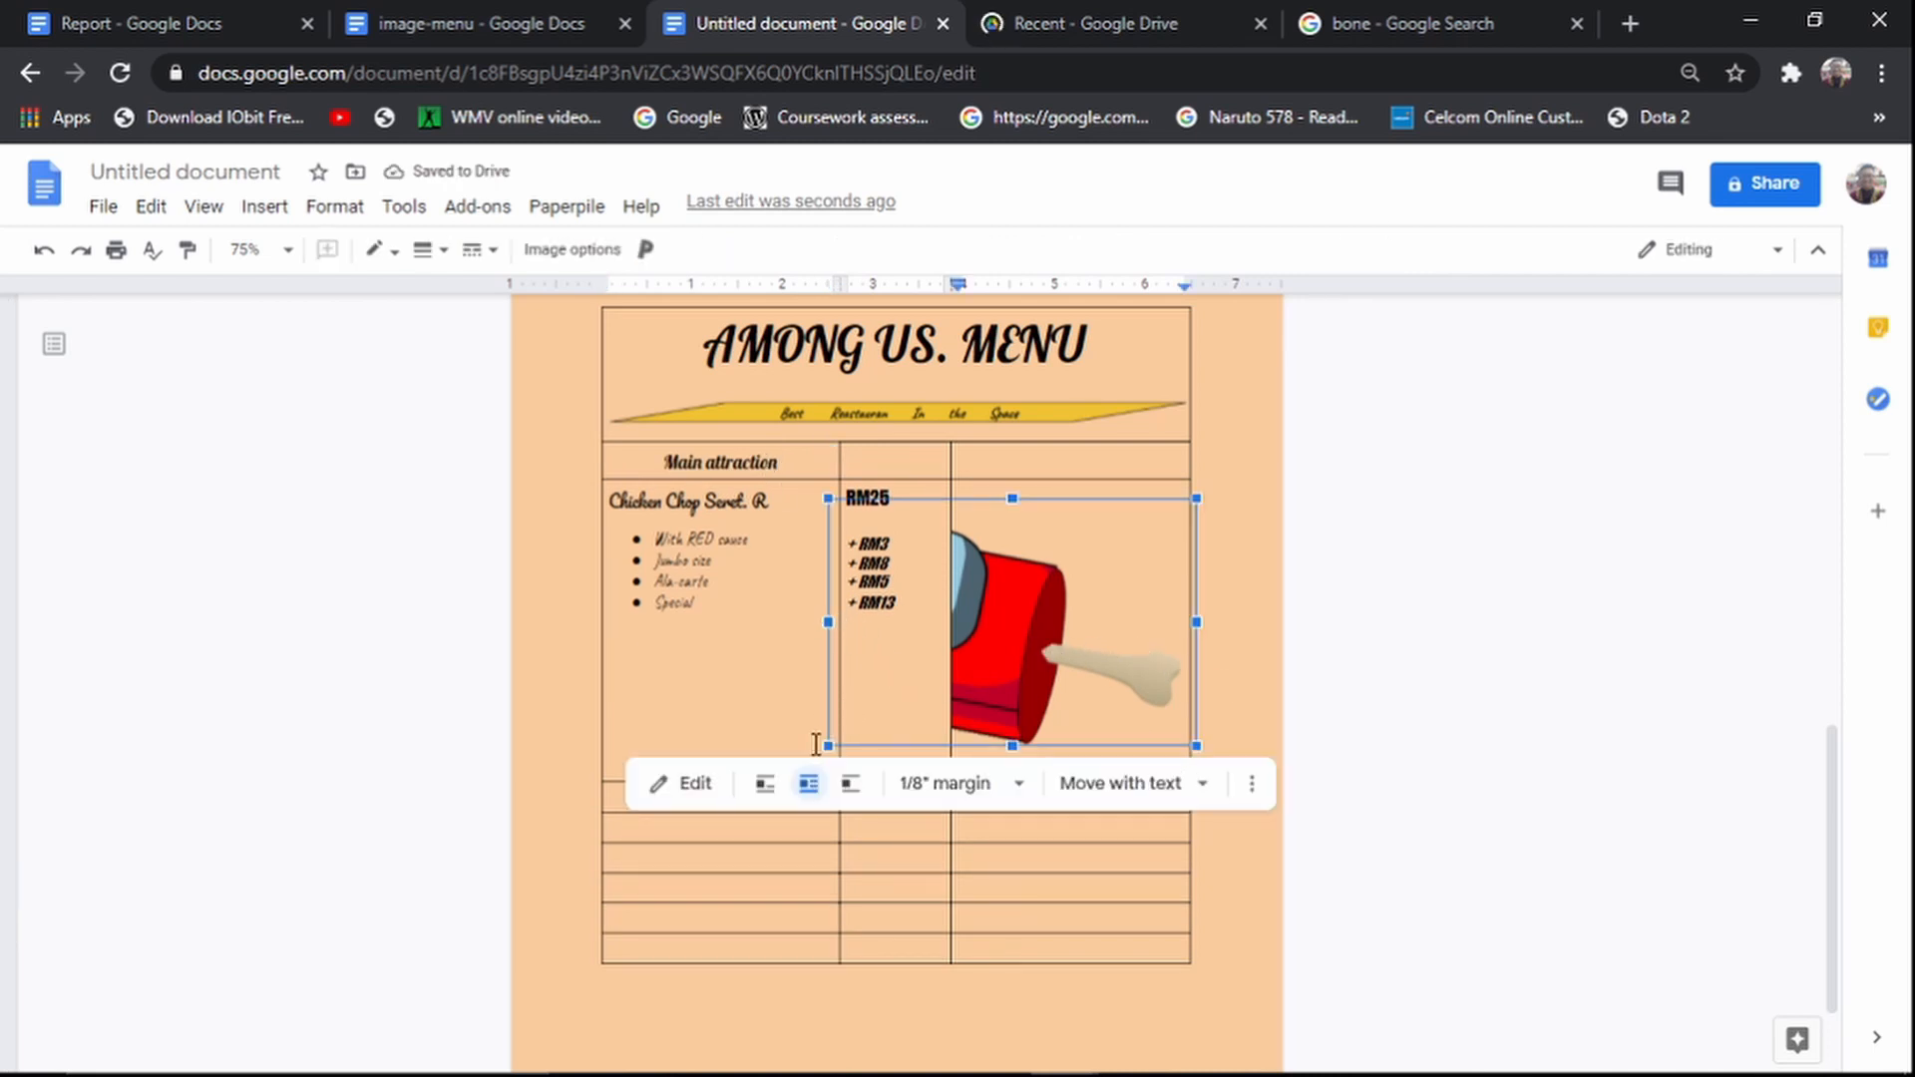
drag(827, 743, 952, 623)
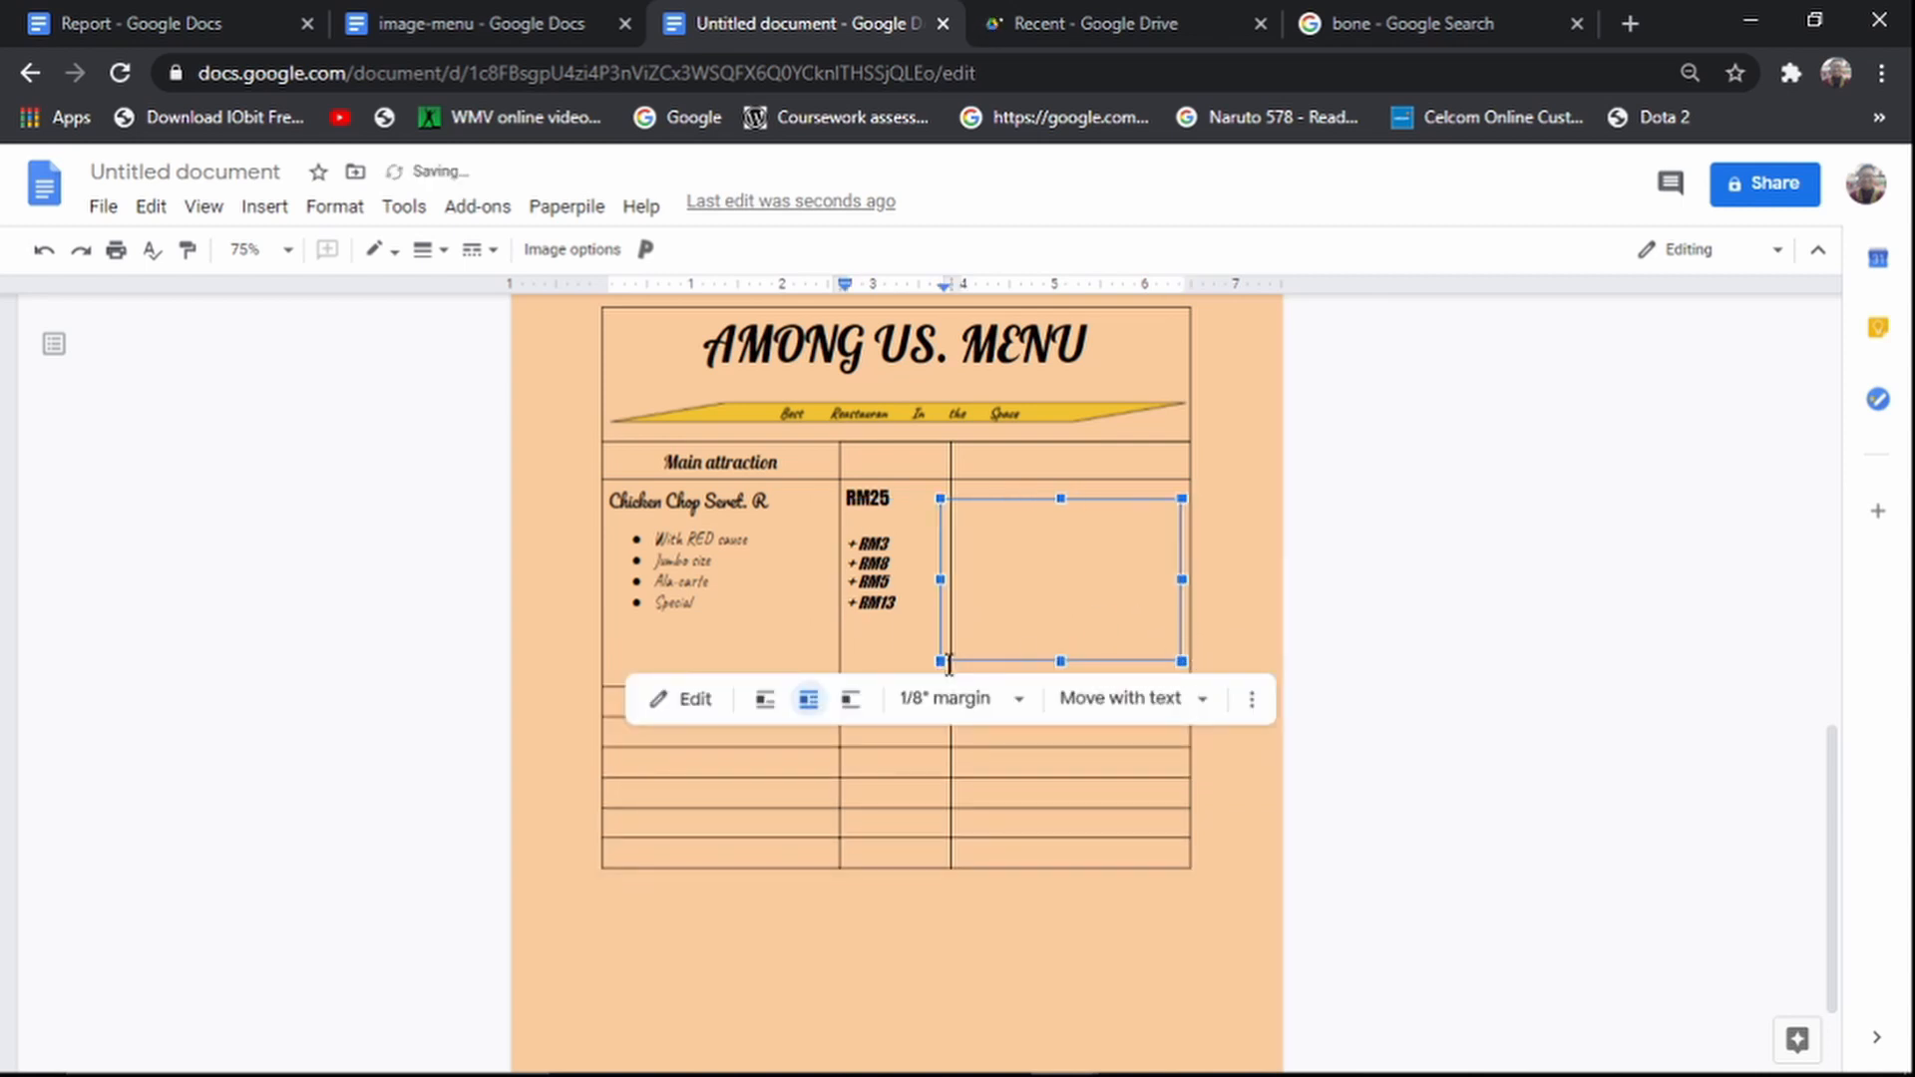
drag(941, 660, 960, 646)
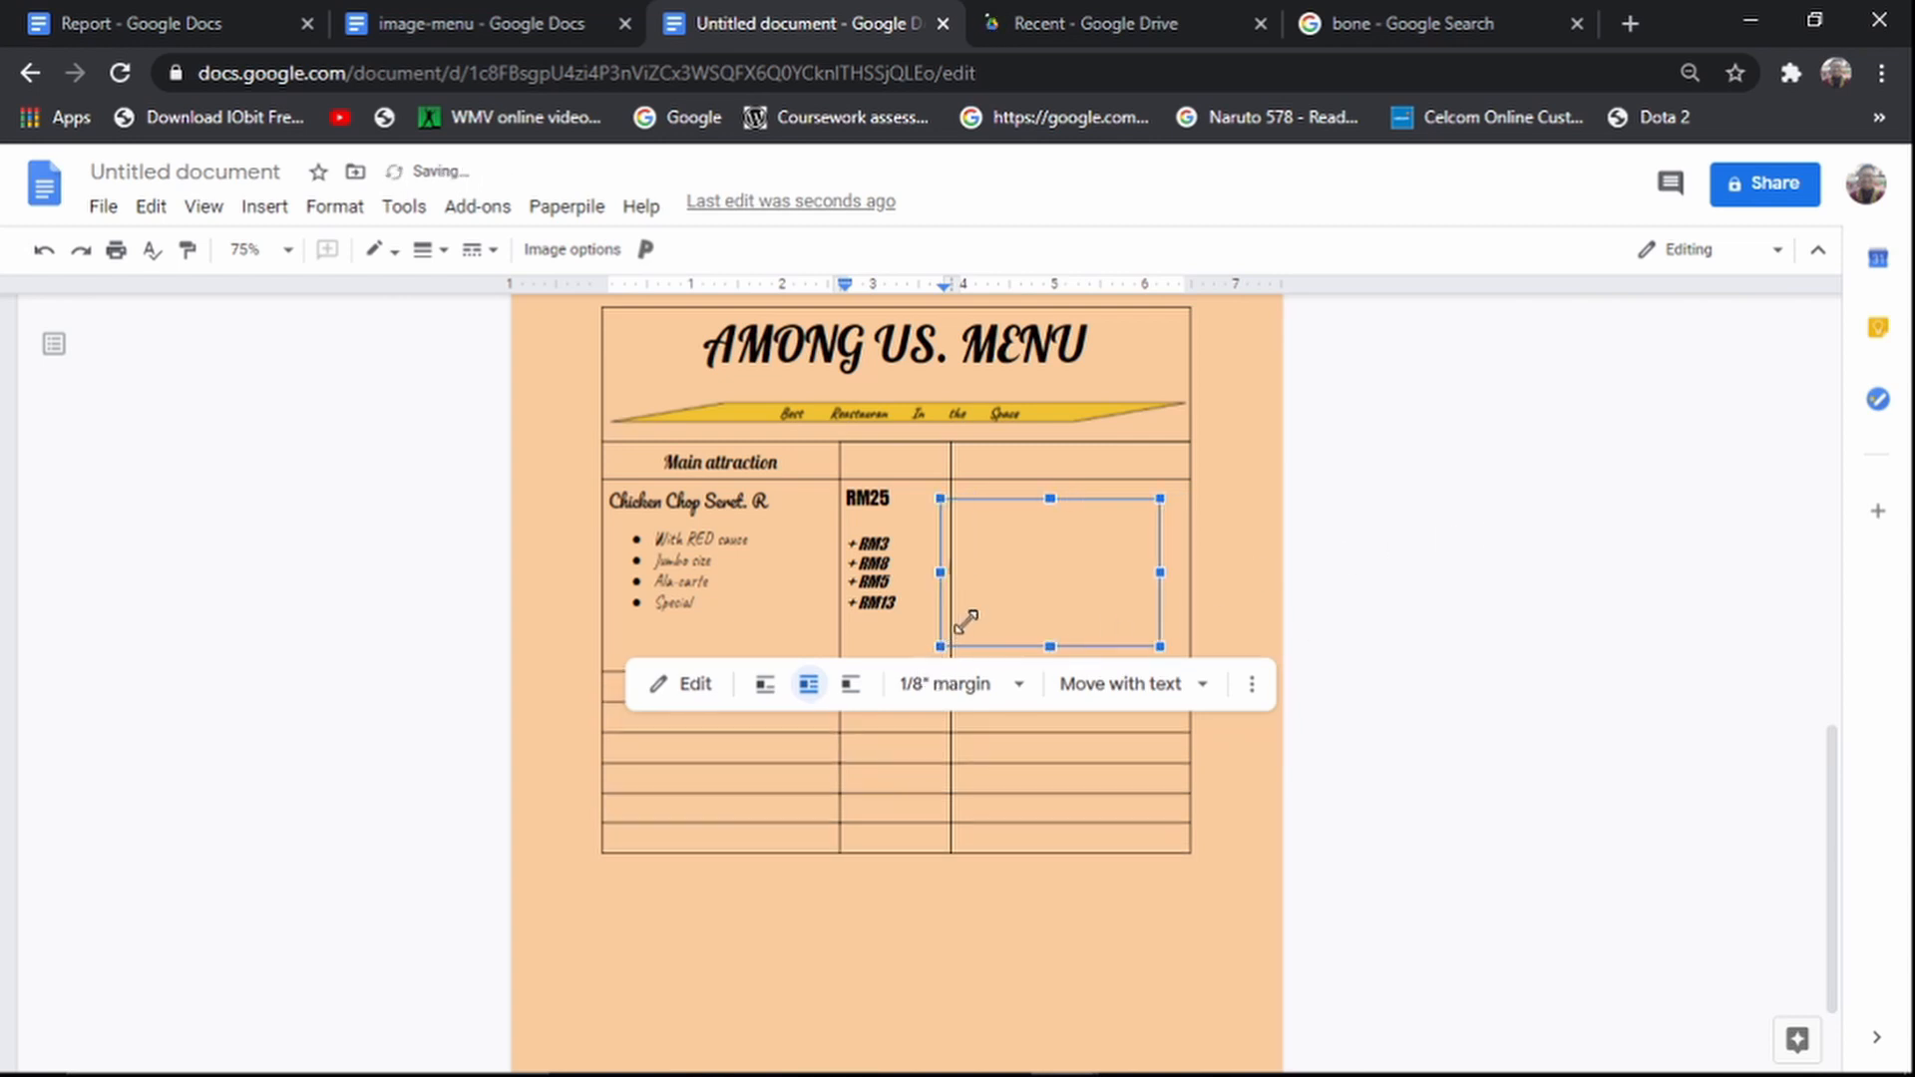
mouse_move(966, 621)
mouse_down()
mouse_move(980, 613)
mouse_move(966, 627)
mouse_up()
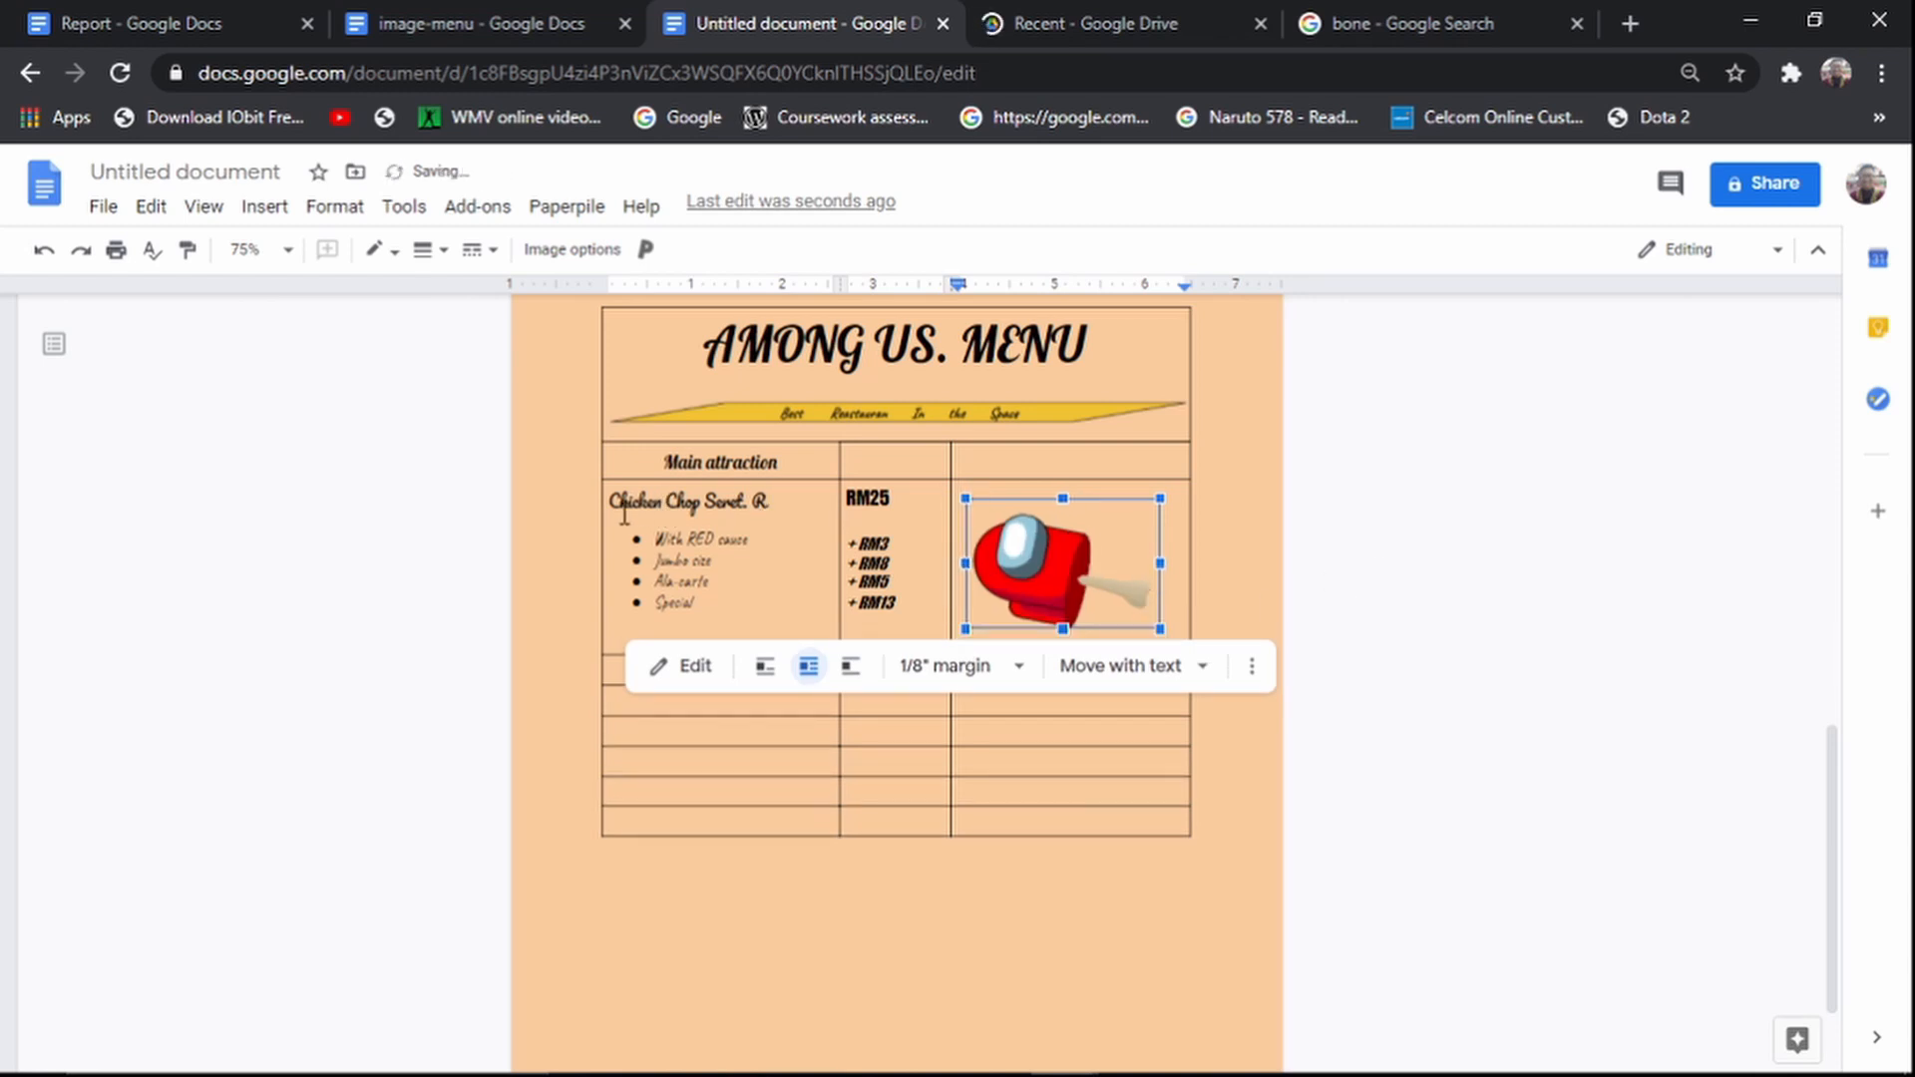
Step: Replace the word Chicken with Imposter in the Chicken Chop Seret. R entry
mouse_move(624, 512)
mouse_down()
mouse_move(666, 504)
mouse_move(616, 506)
mouse_up()
key(Caps_Lock)
text(I)
key(Caps_Lock)
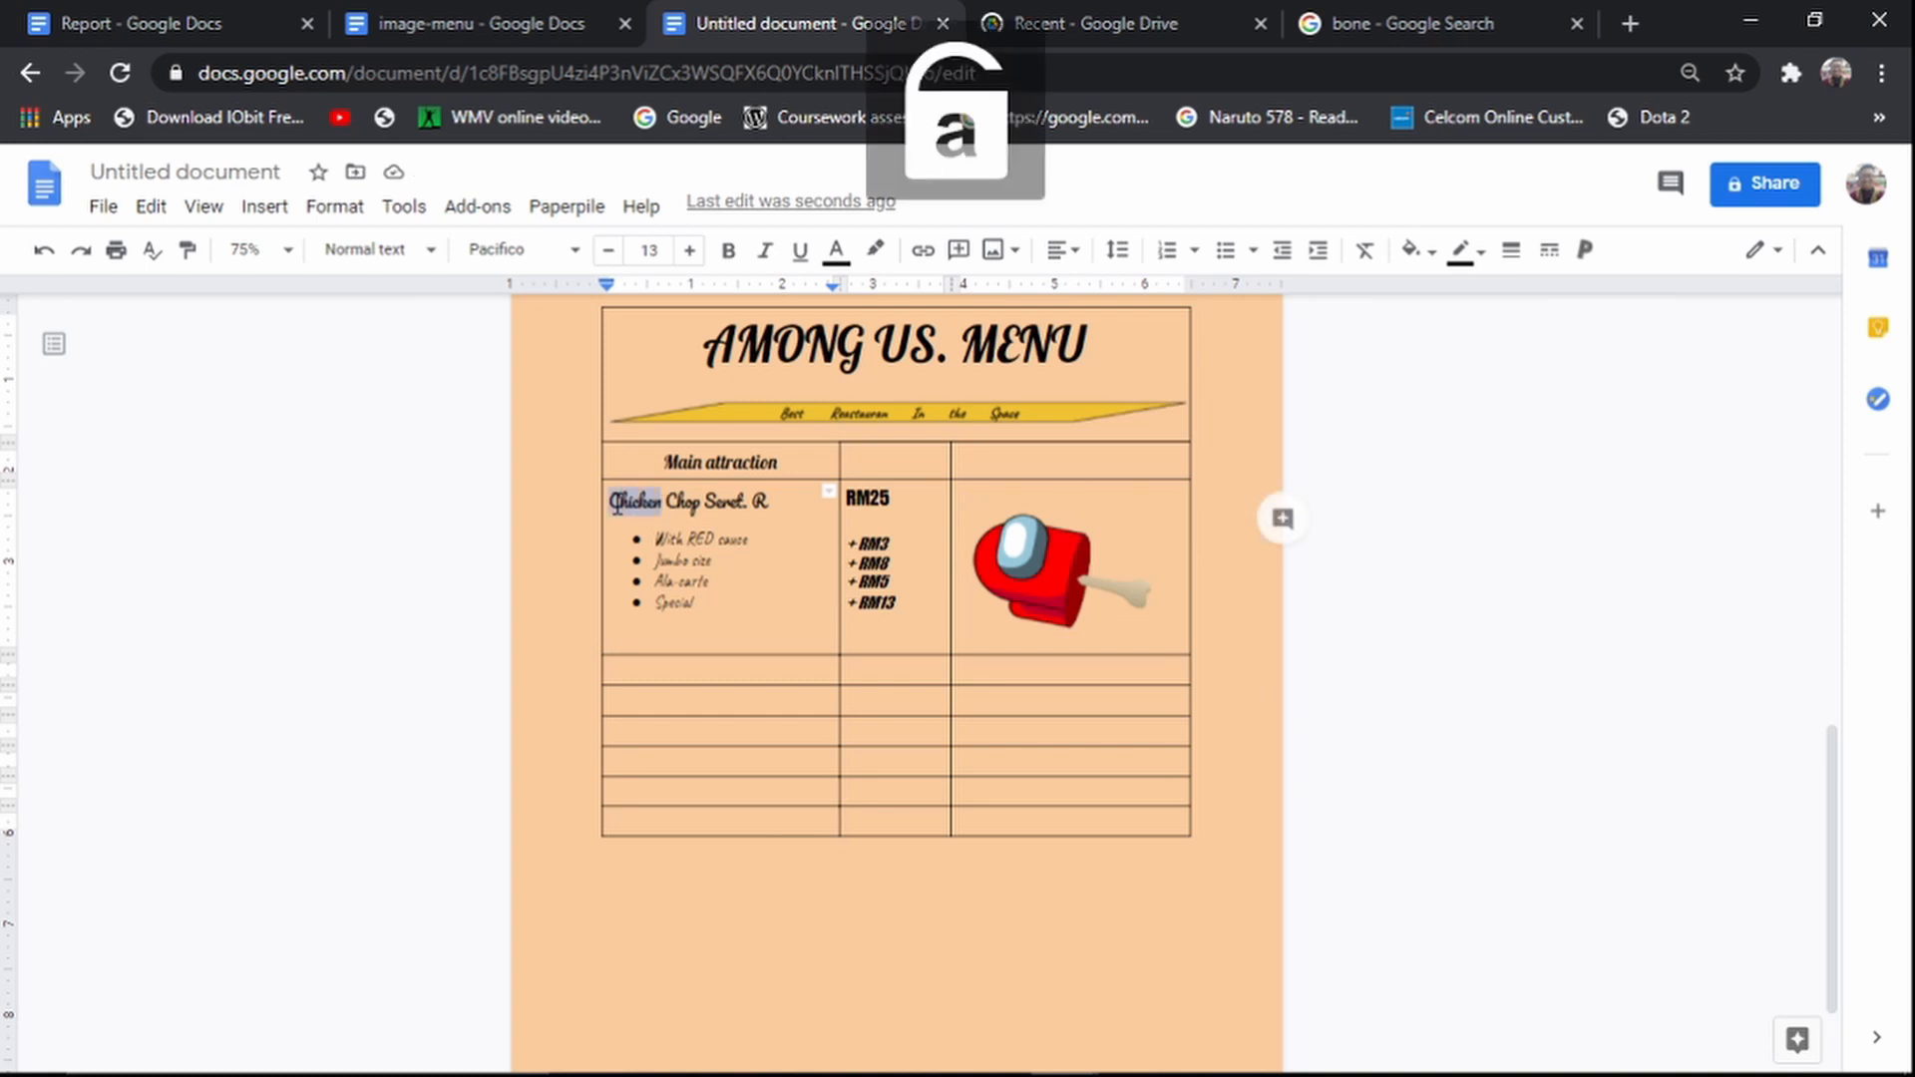
text(mposter)
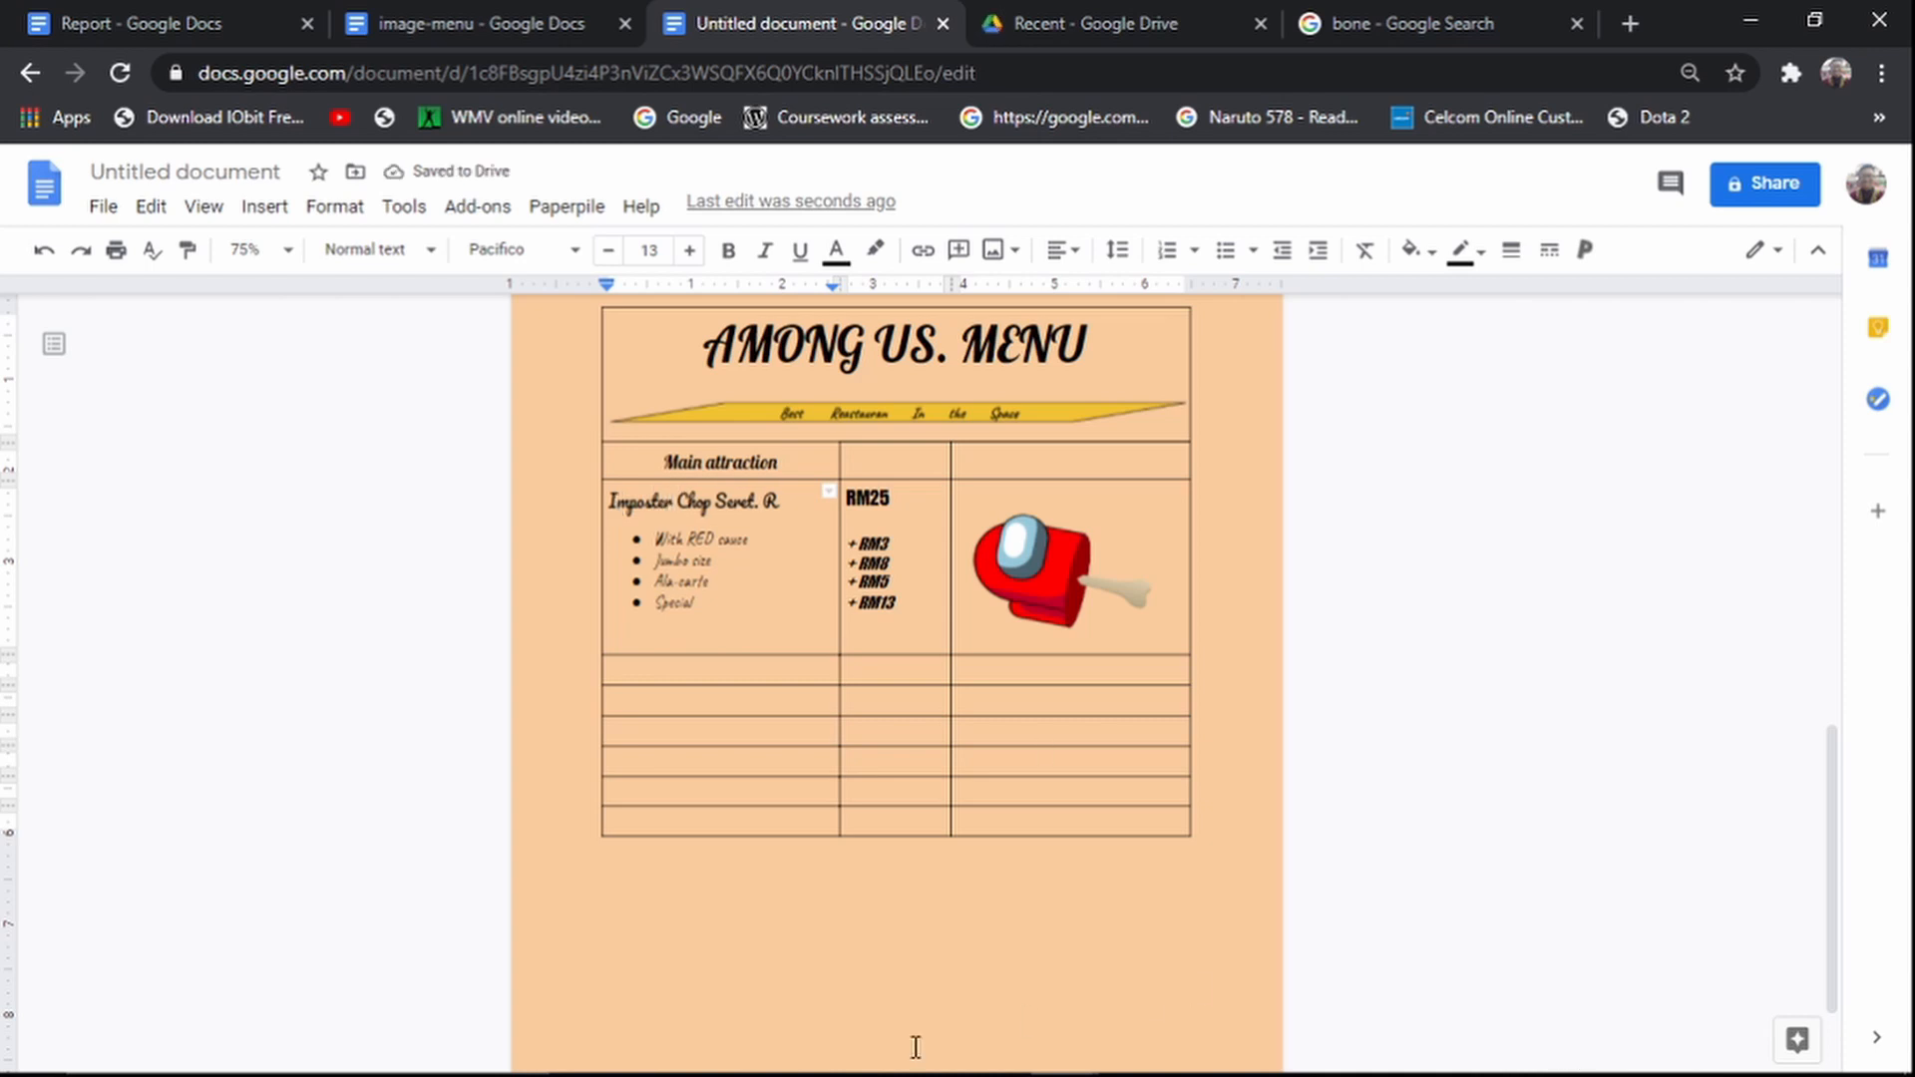
click(1632, 569)
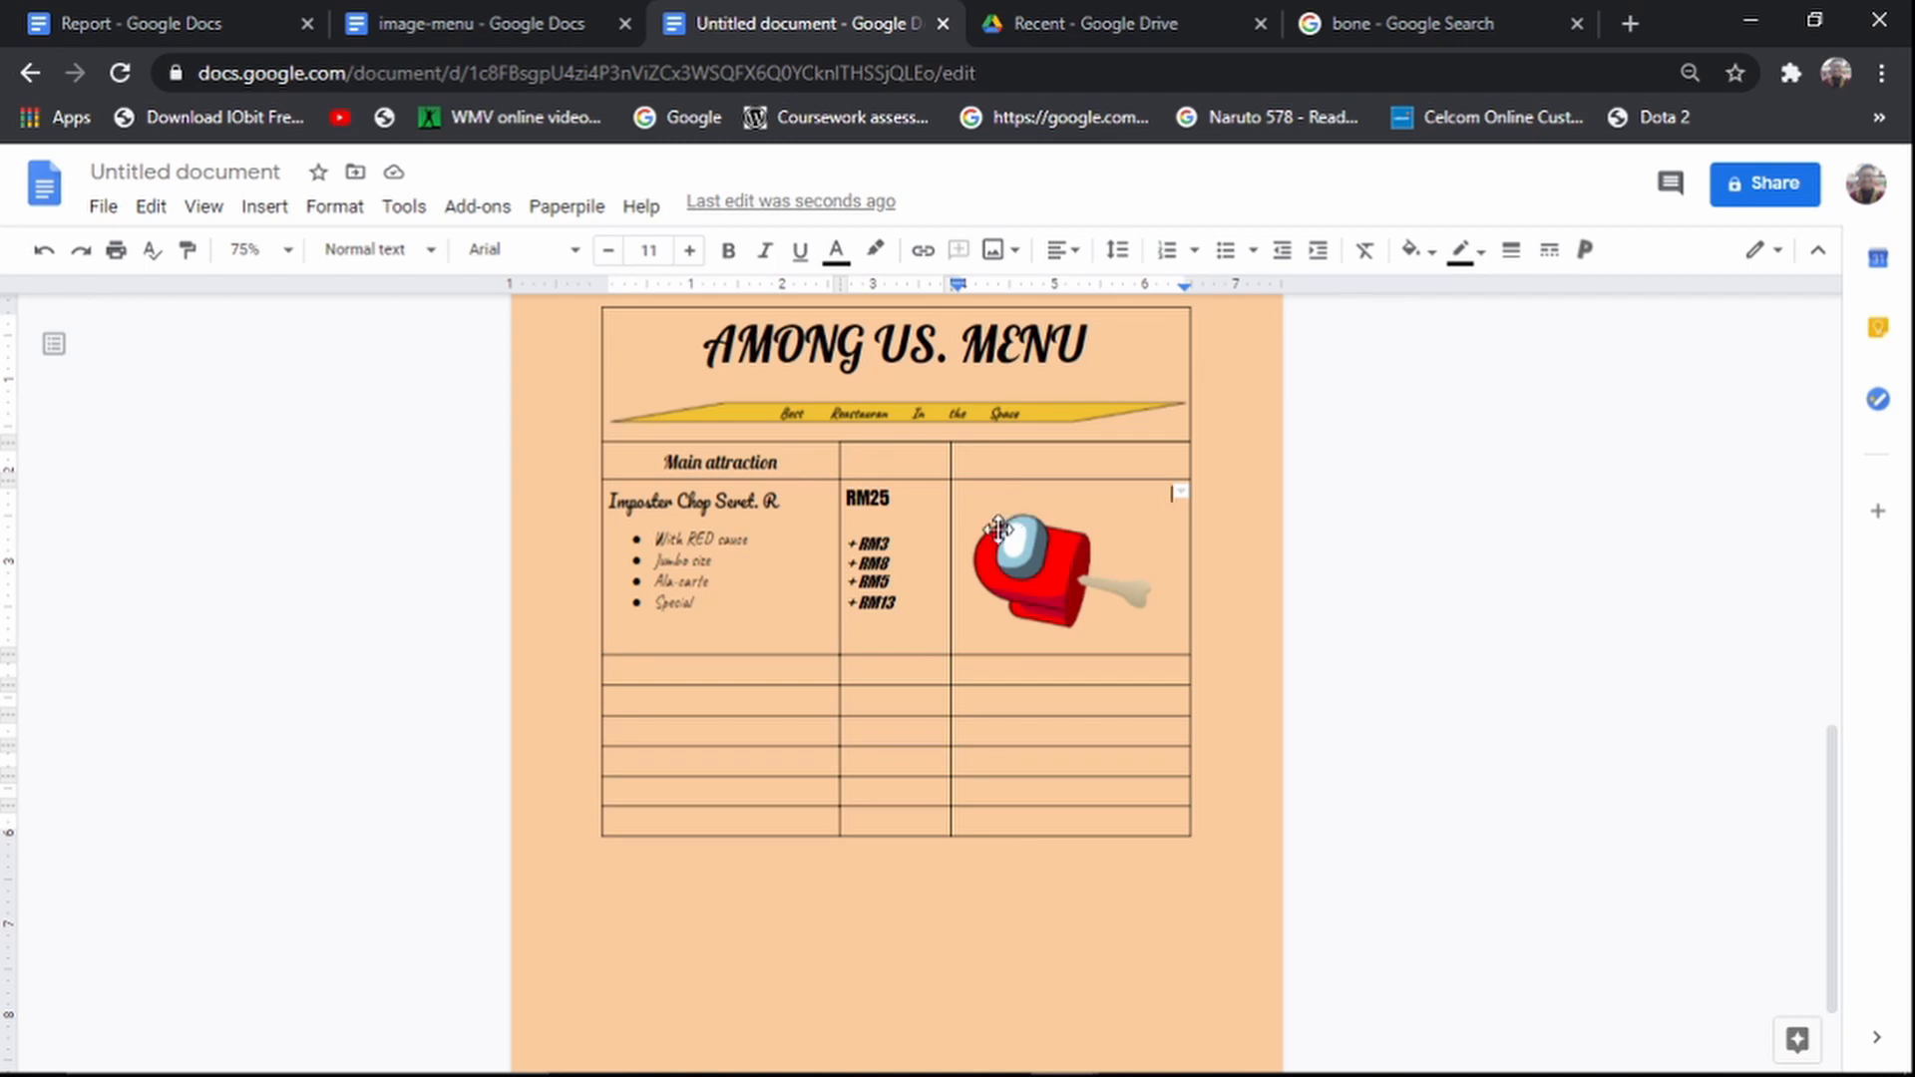
Step: Select the whole menu table and recolor its outer borders light orange to blend with the page color
scroll(715, 508, up, 1)
click(715, 509)
drag(715, 508, 1094, 931)
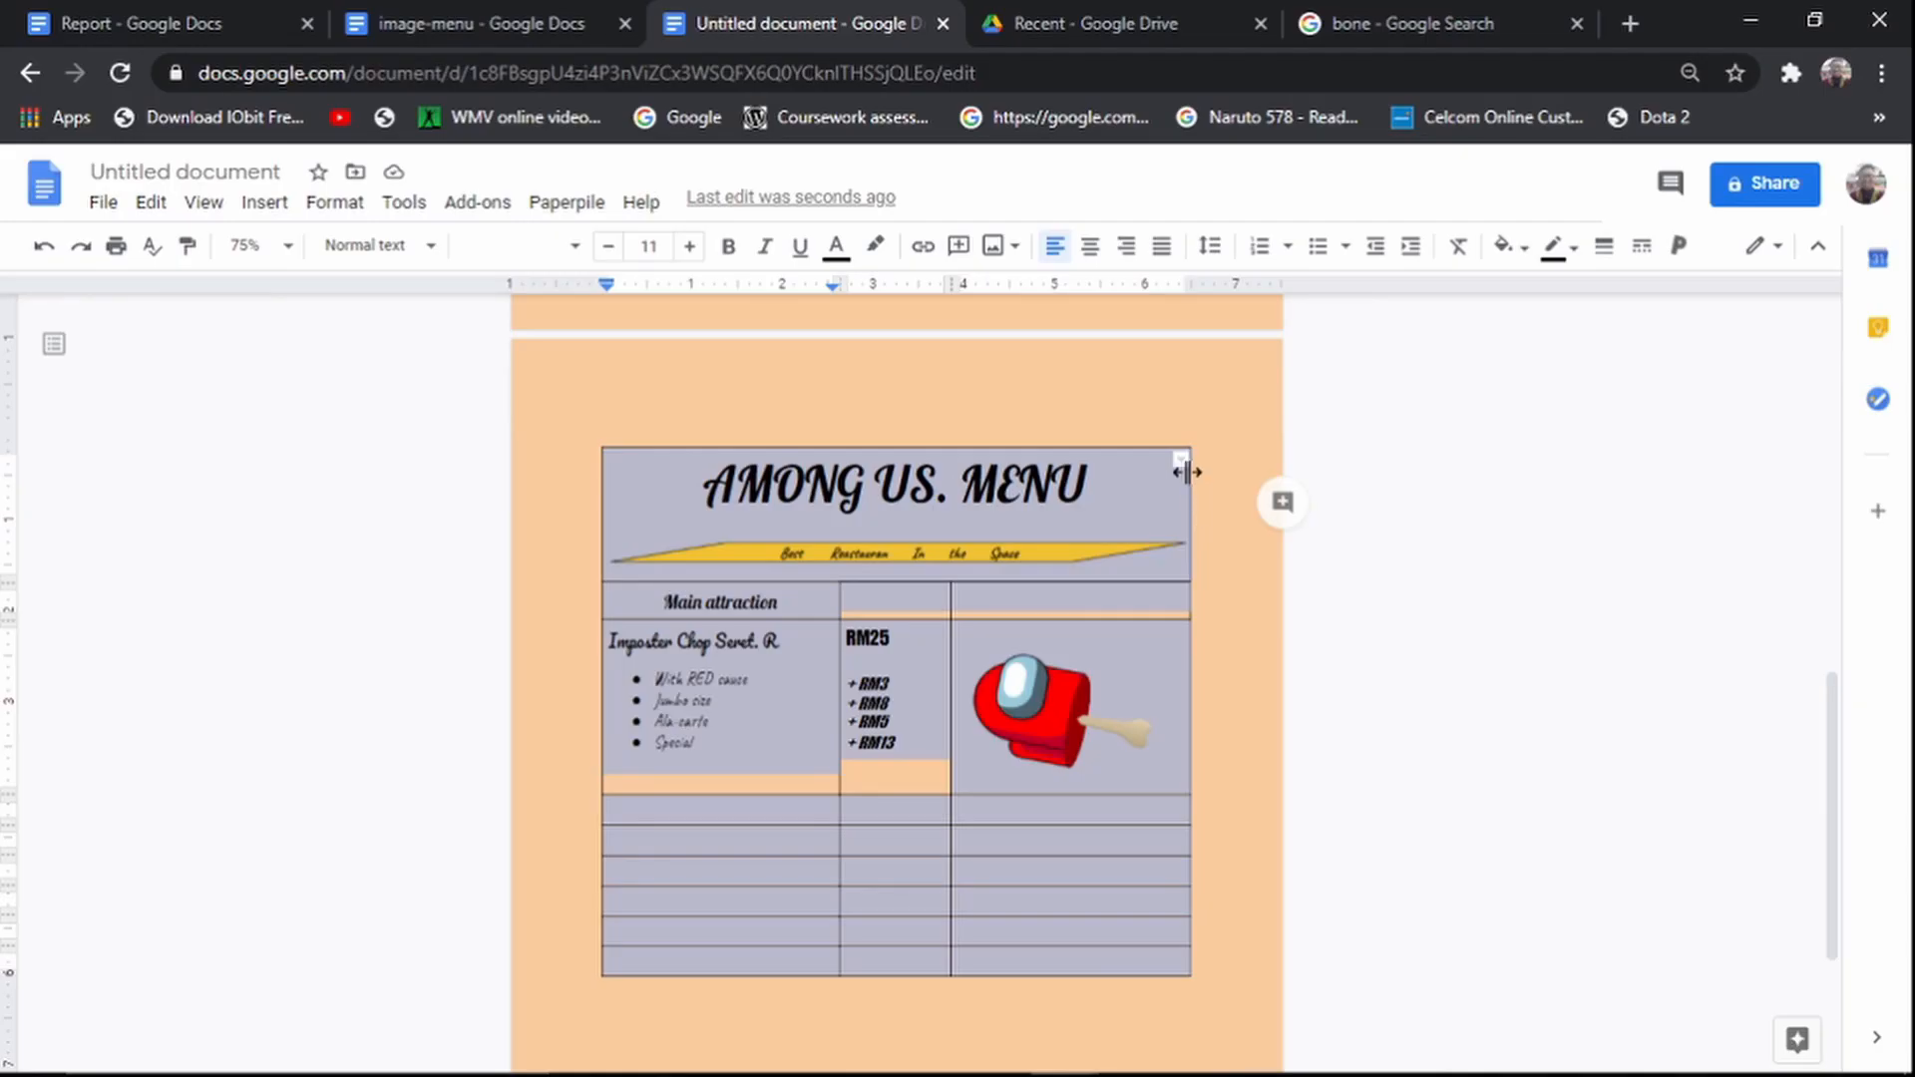
click(1181, 459)
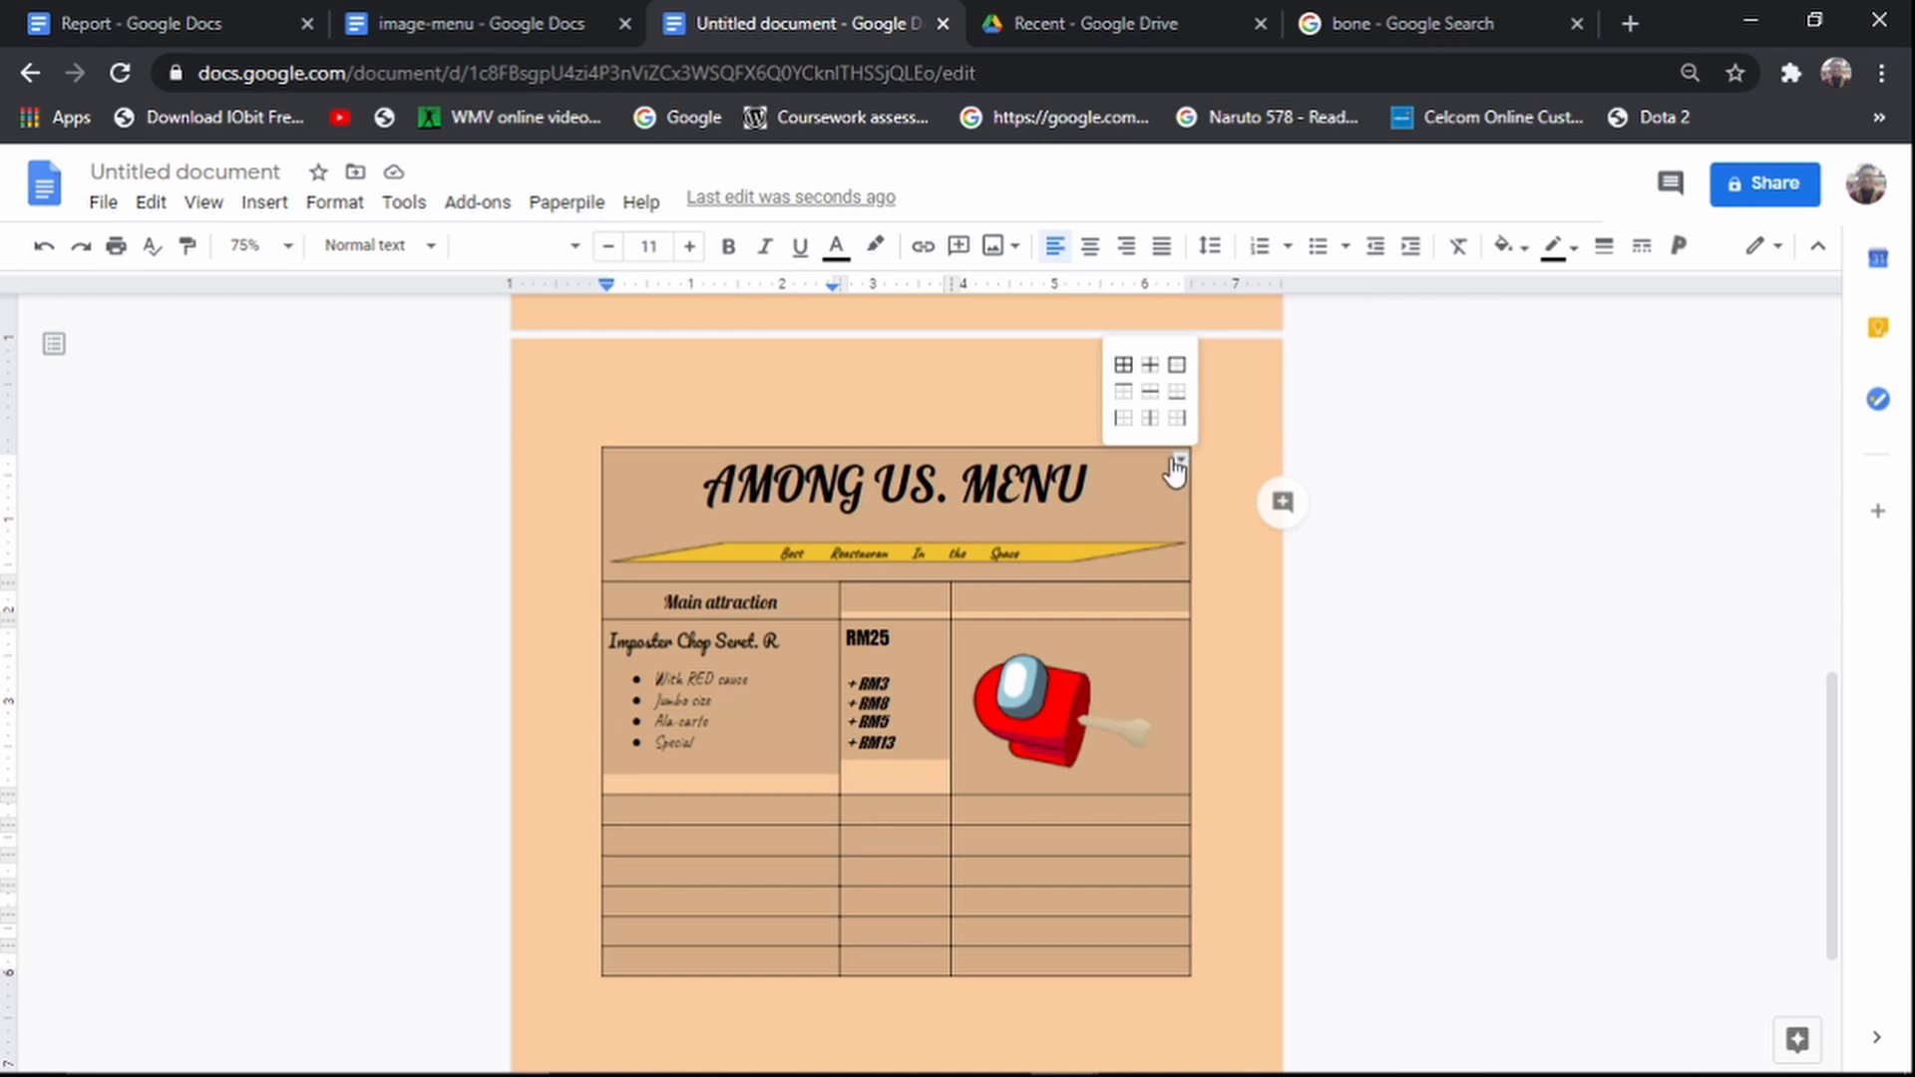
click(1177, 365)
click(380, 245)
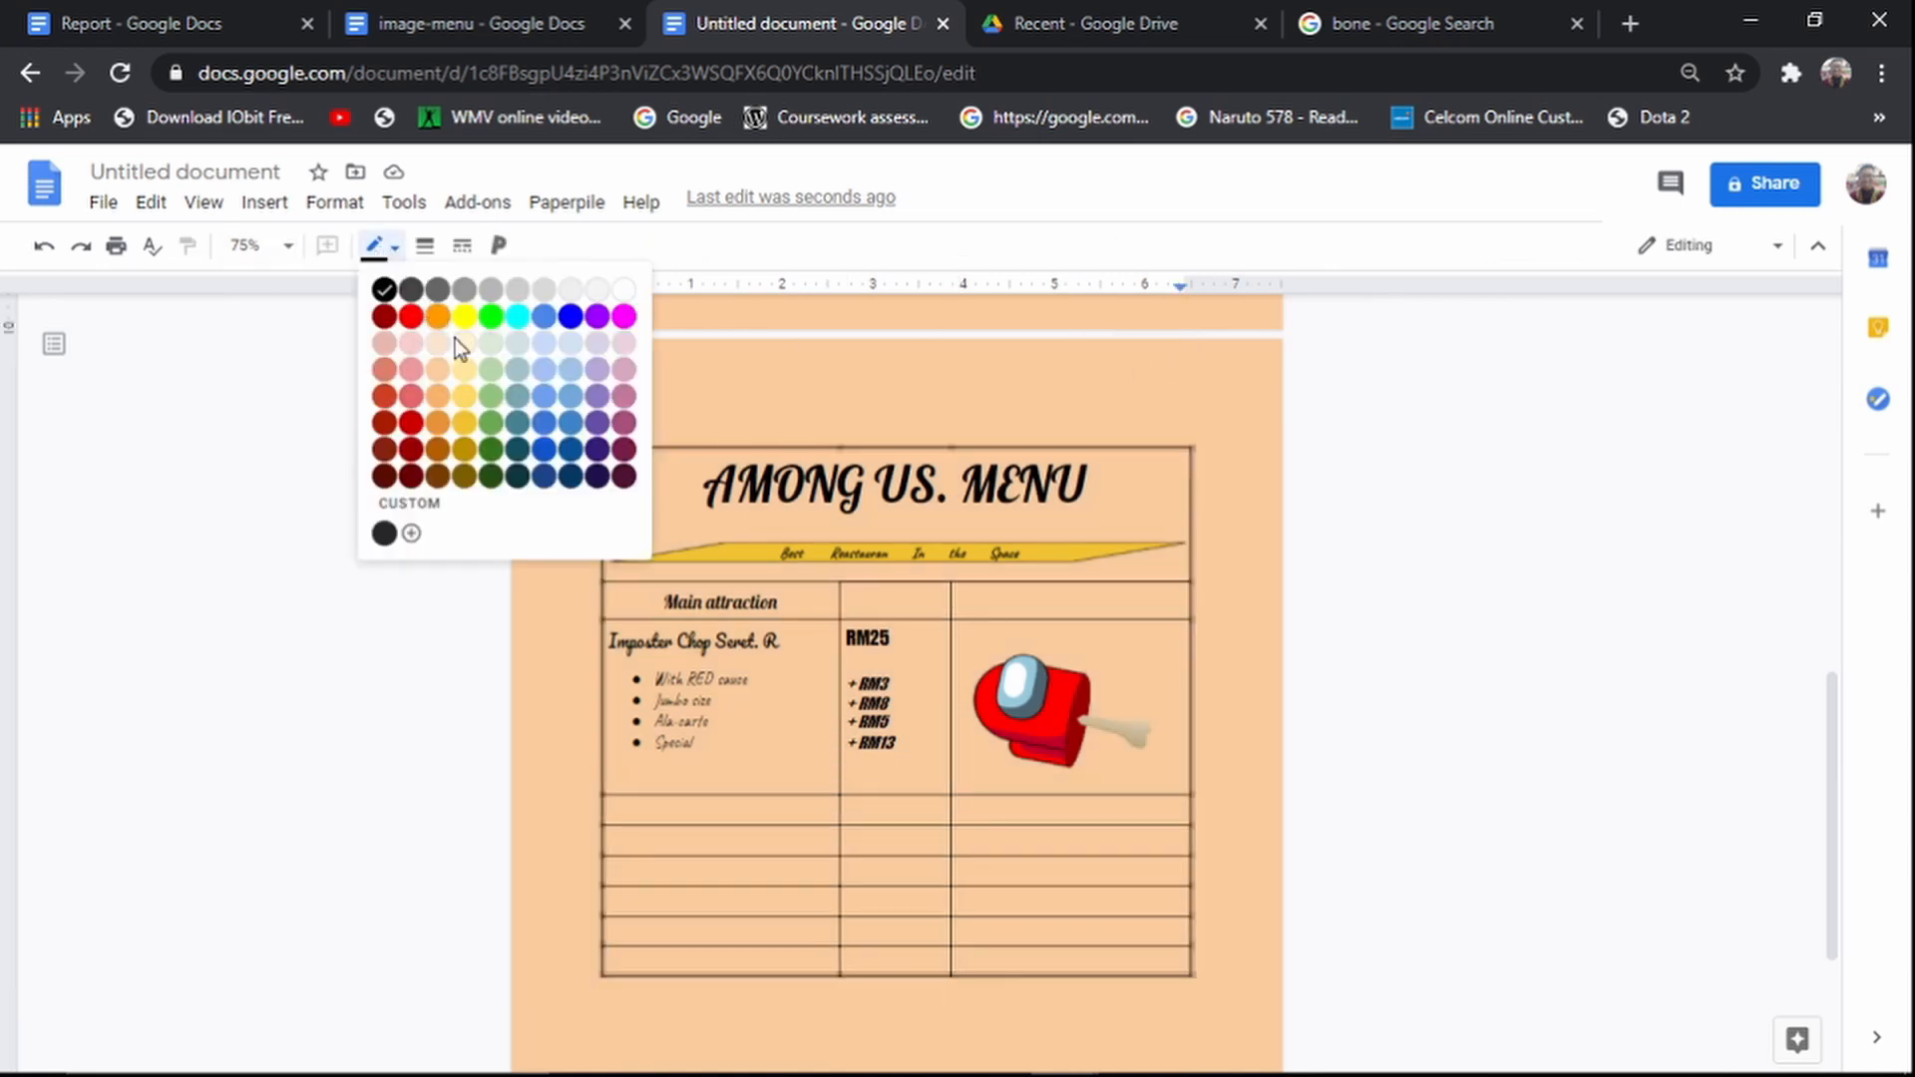
click(434, 397)
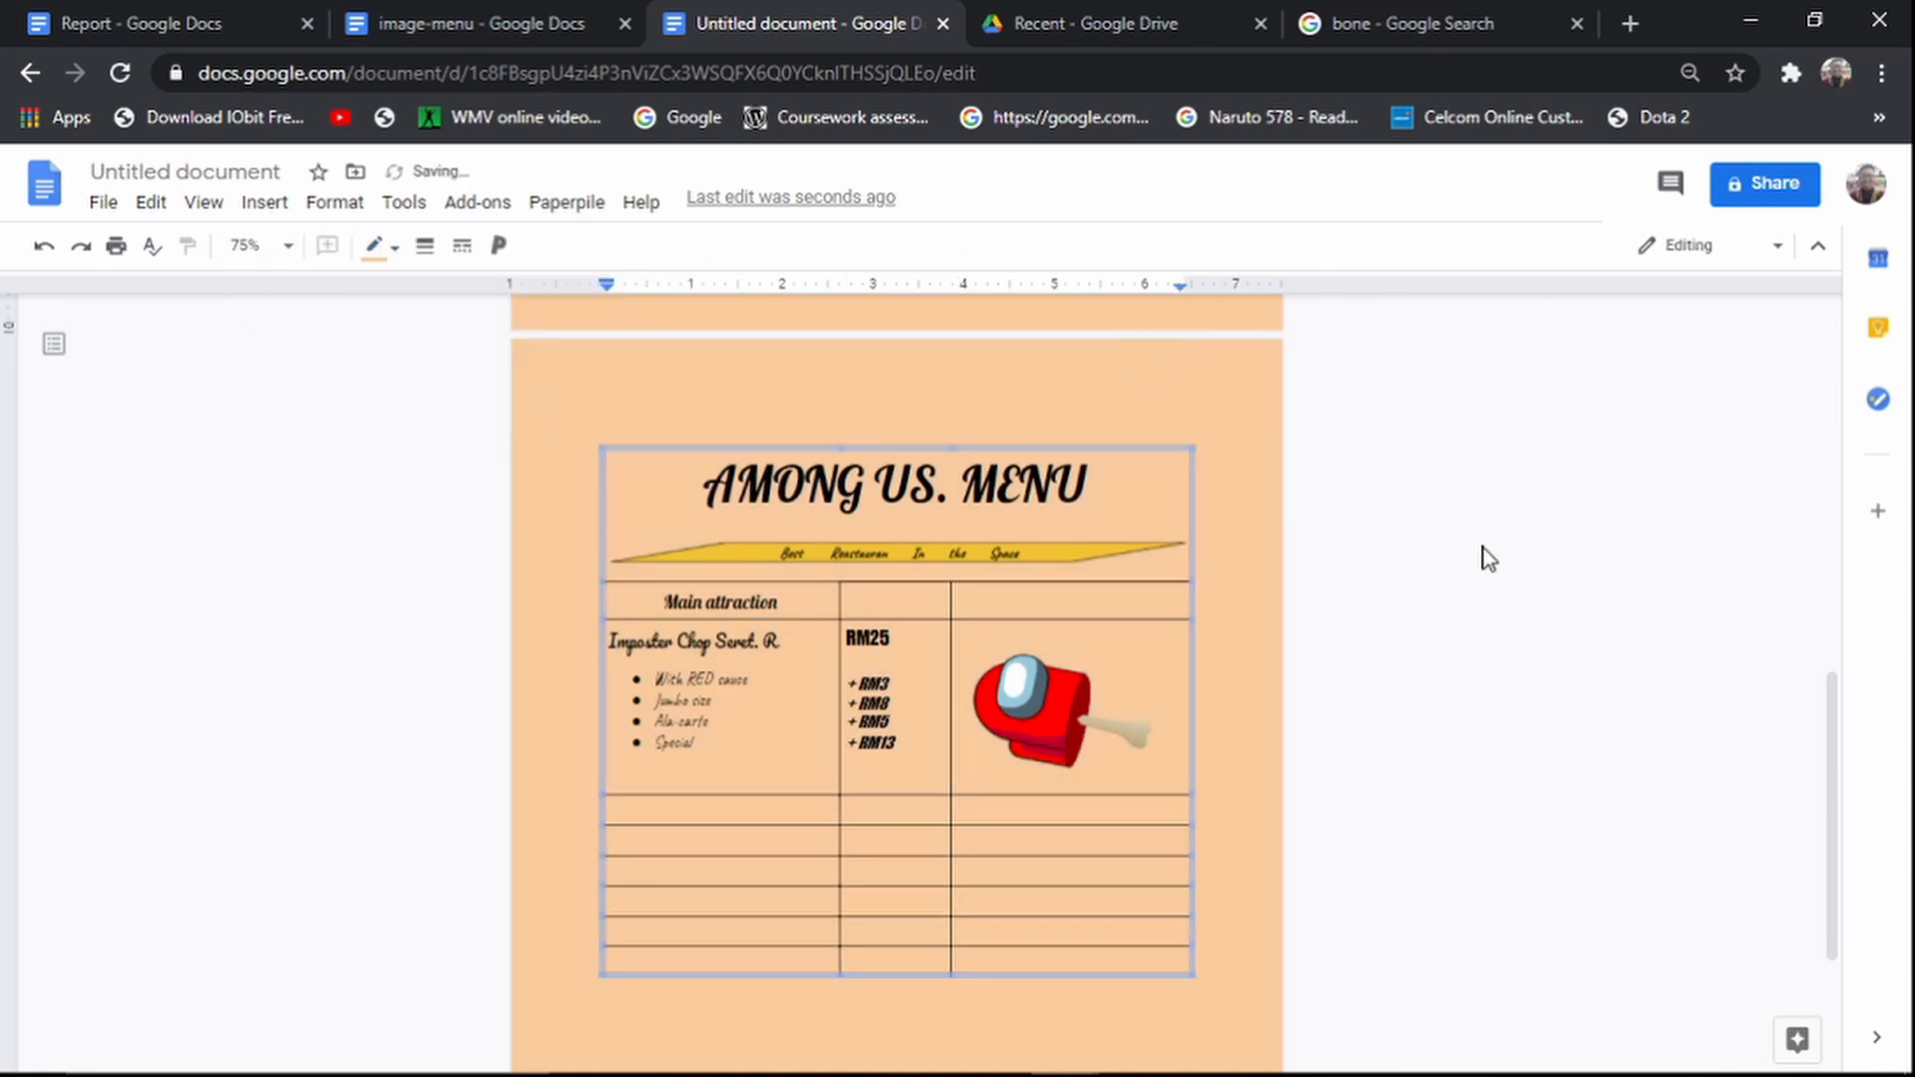
click(1491, 638)
scroll(1177, 768, down, 2)
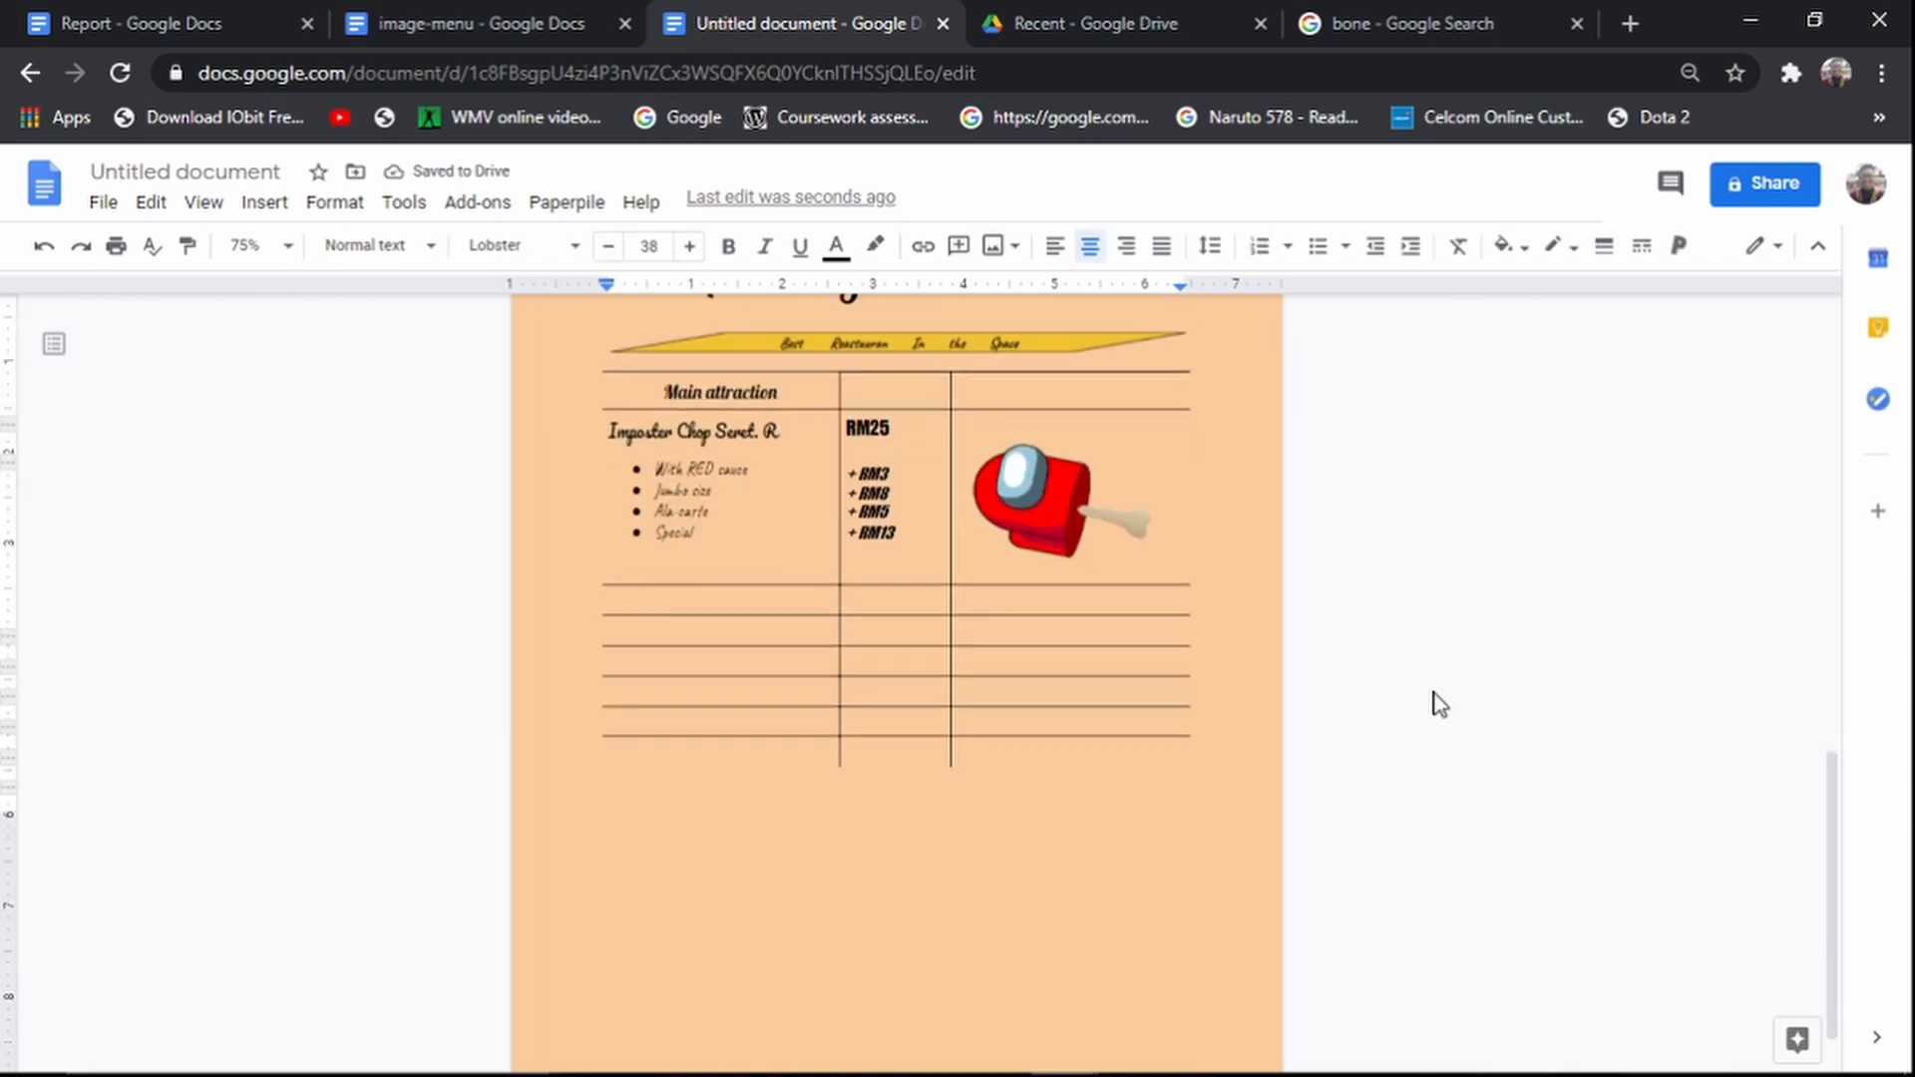
scroll(1436, 703, up, 2)
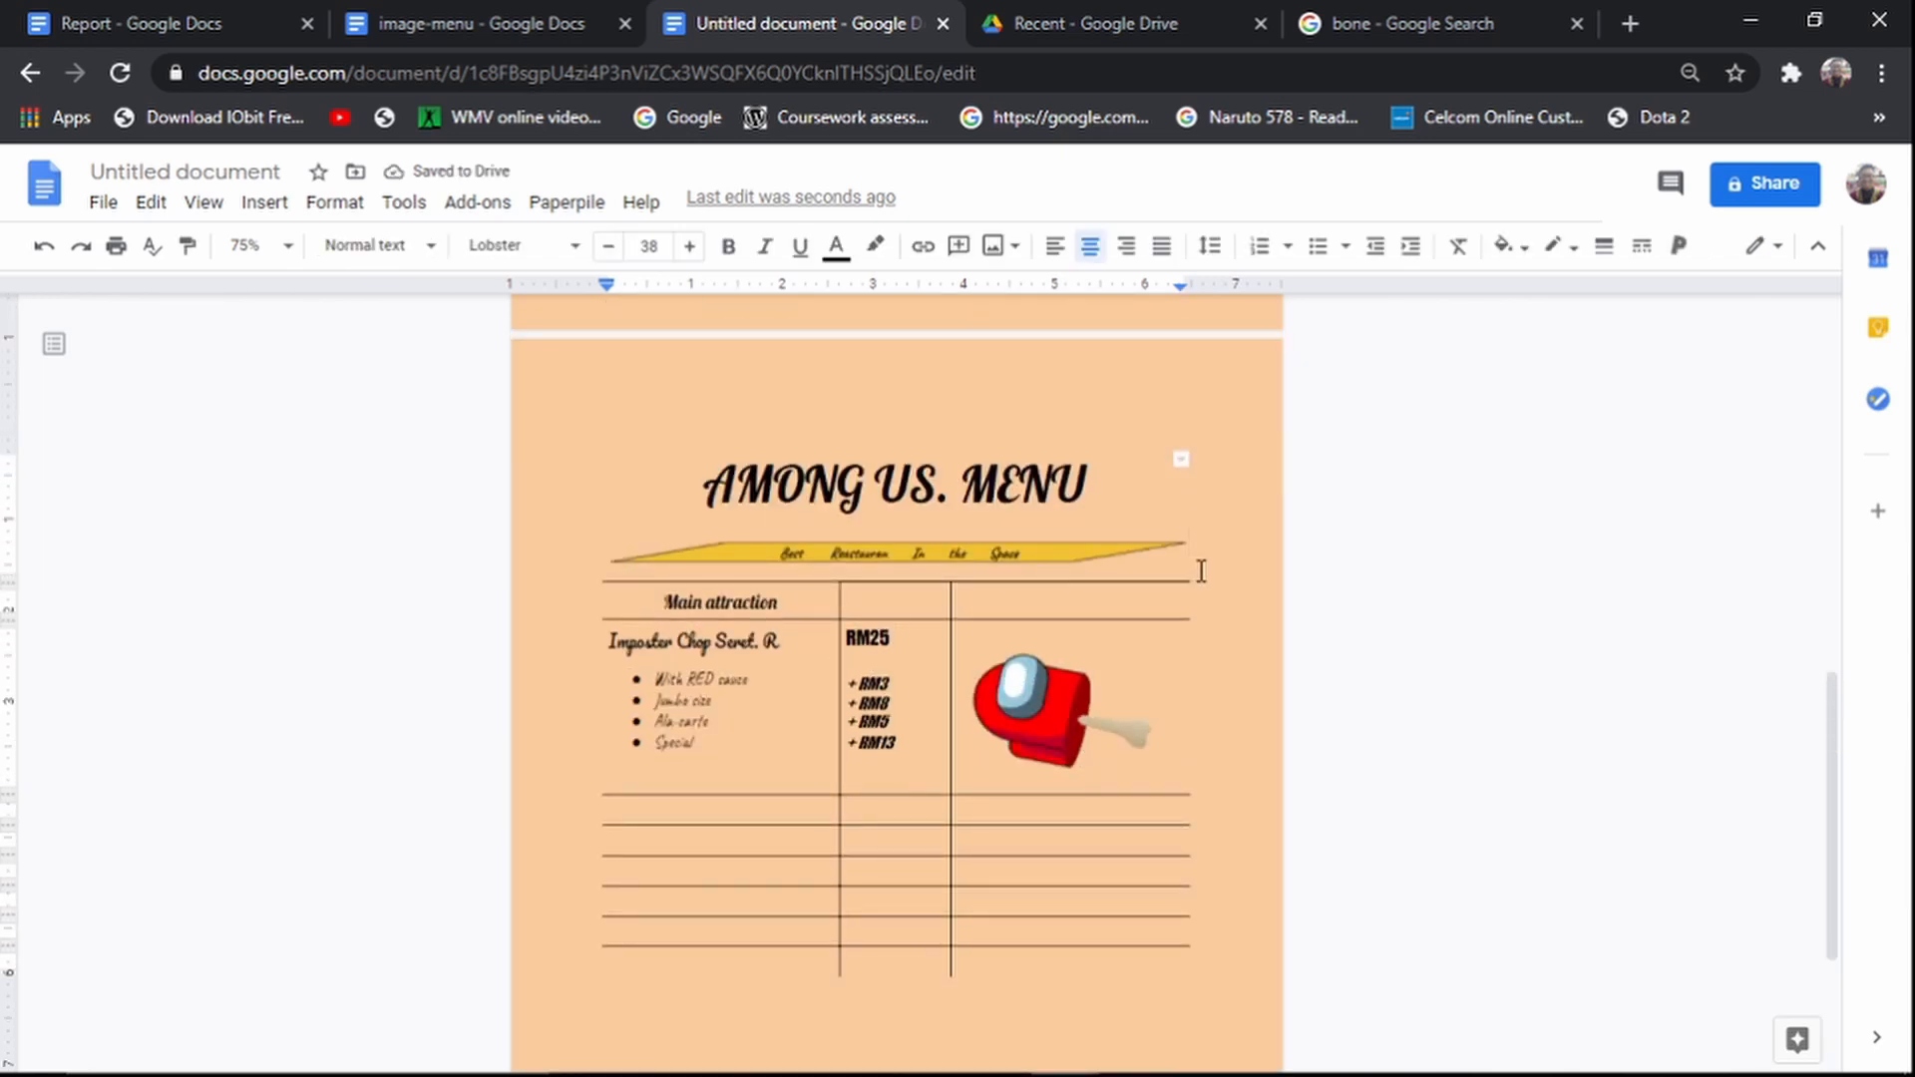
Step: Insert a horizontal line directly below the yellow banner in the title cell
key(Return)
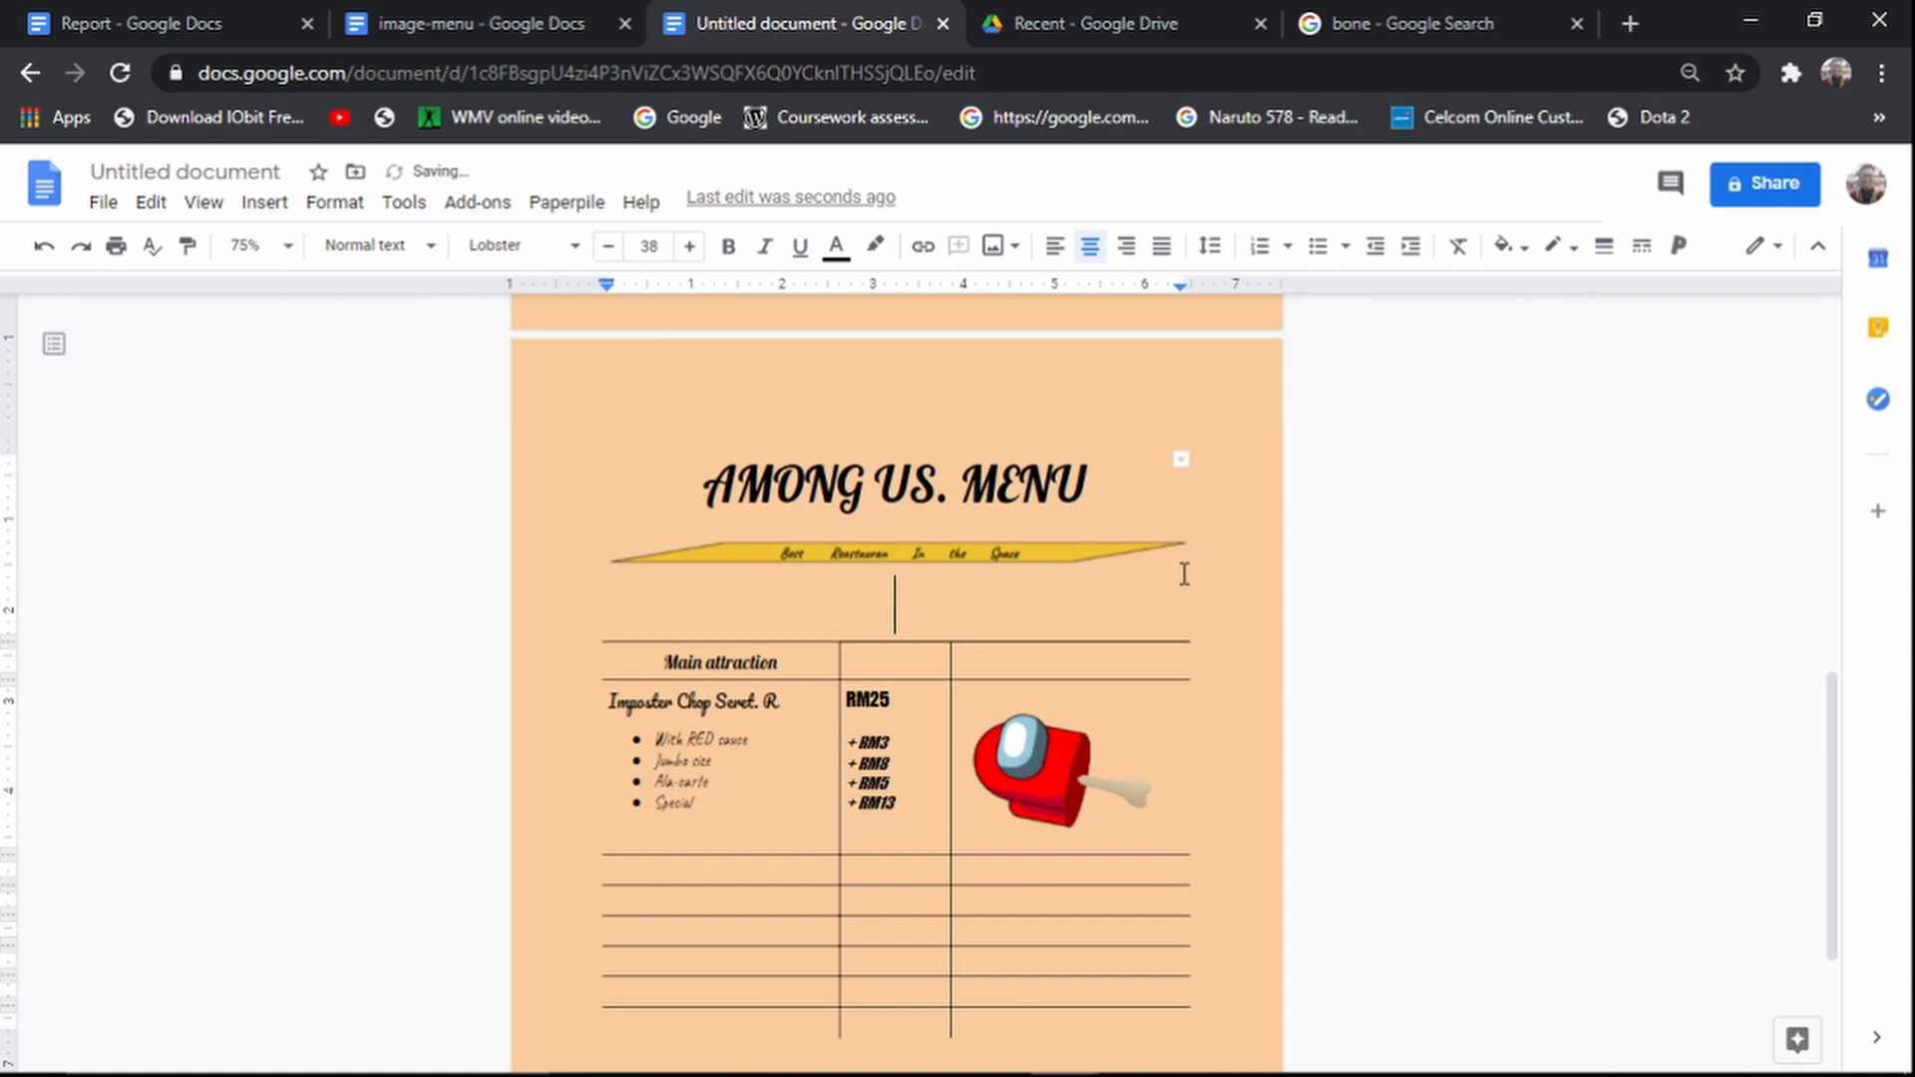
key(ctrl+shift+l)
key(BackSpace)
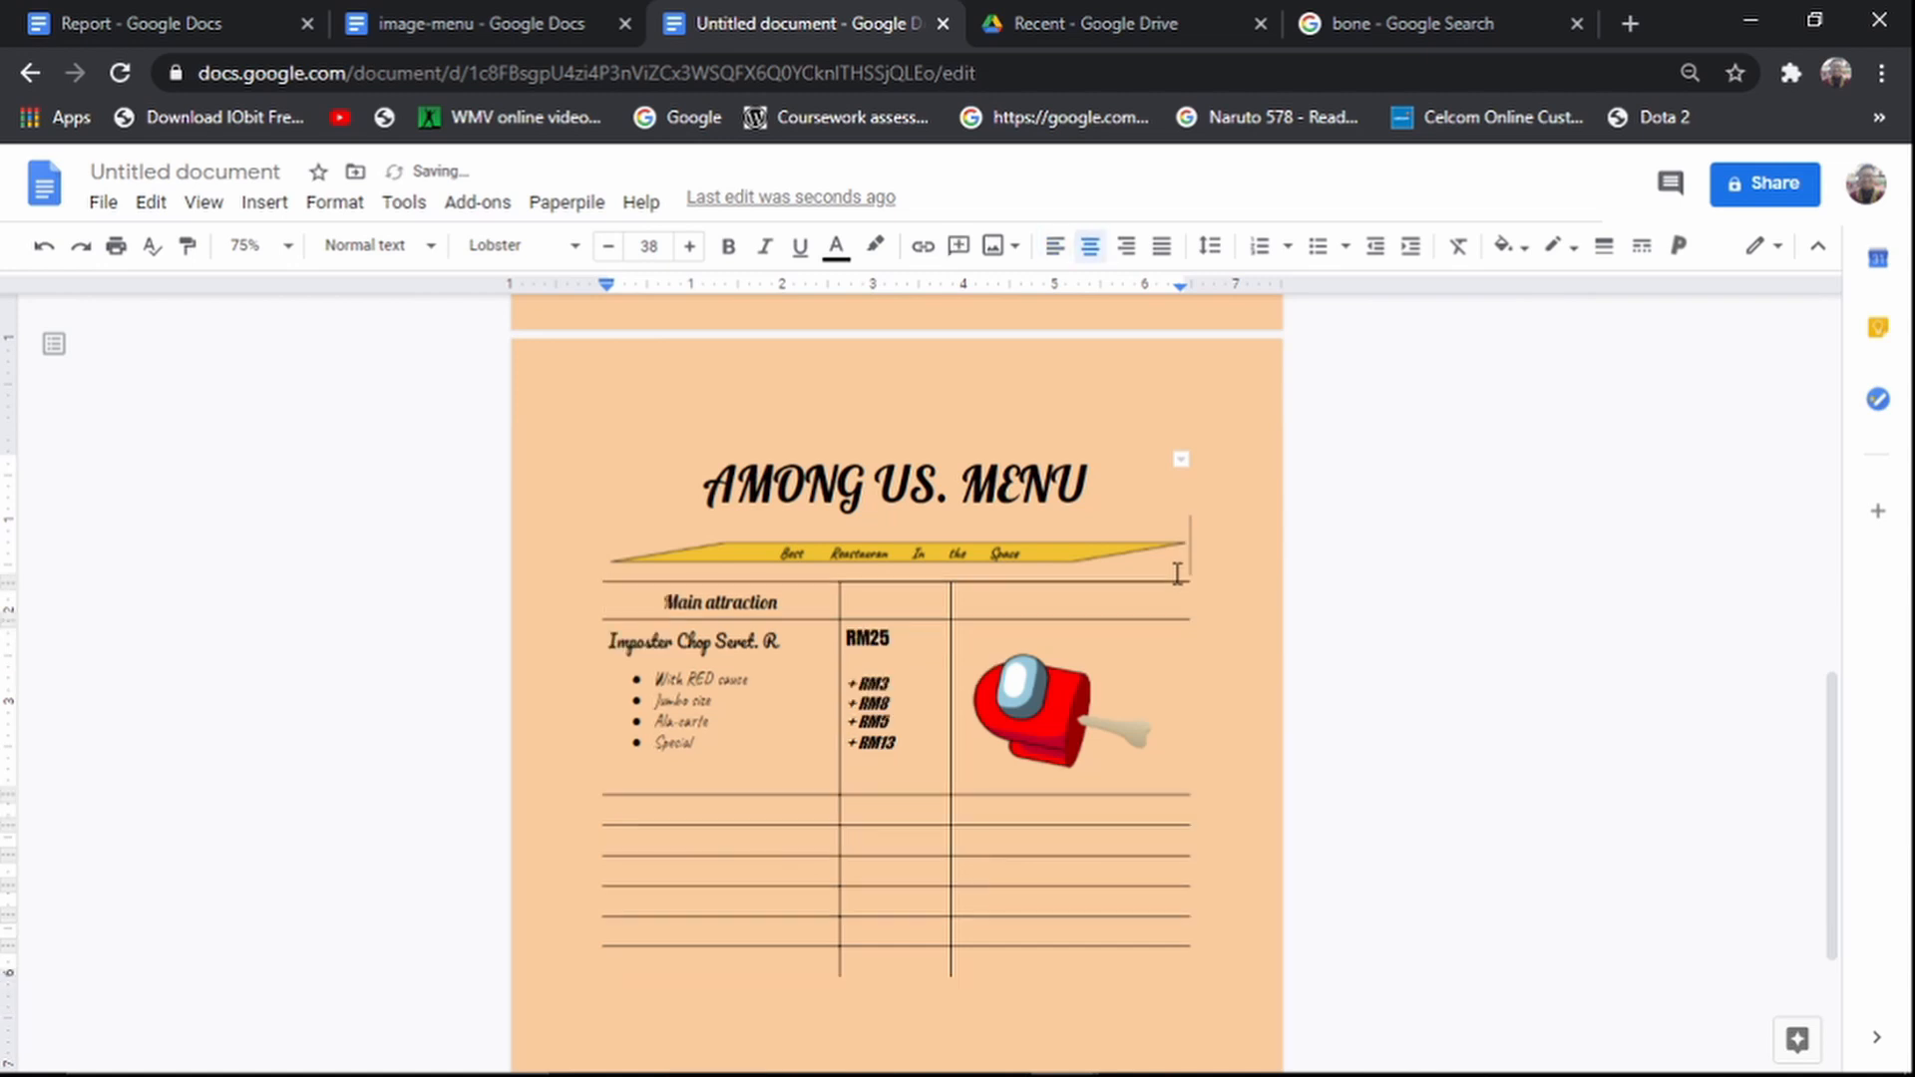
click(264, 202)
mouse_move(335, 204)
Step: Copy the Special Drinks heading from the image-menu document into the third-column cell directly above the drinks list
click(481, 24)
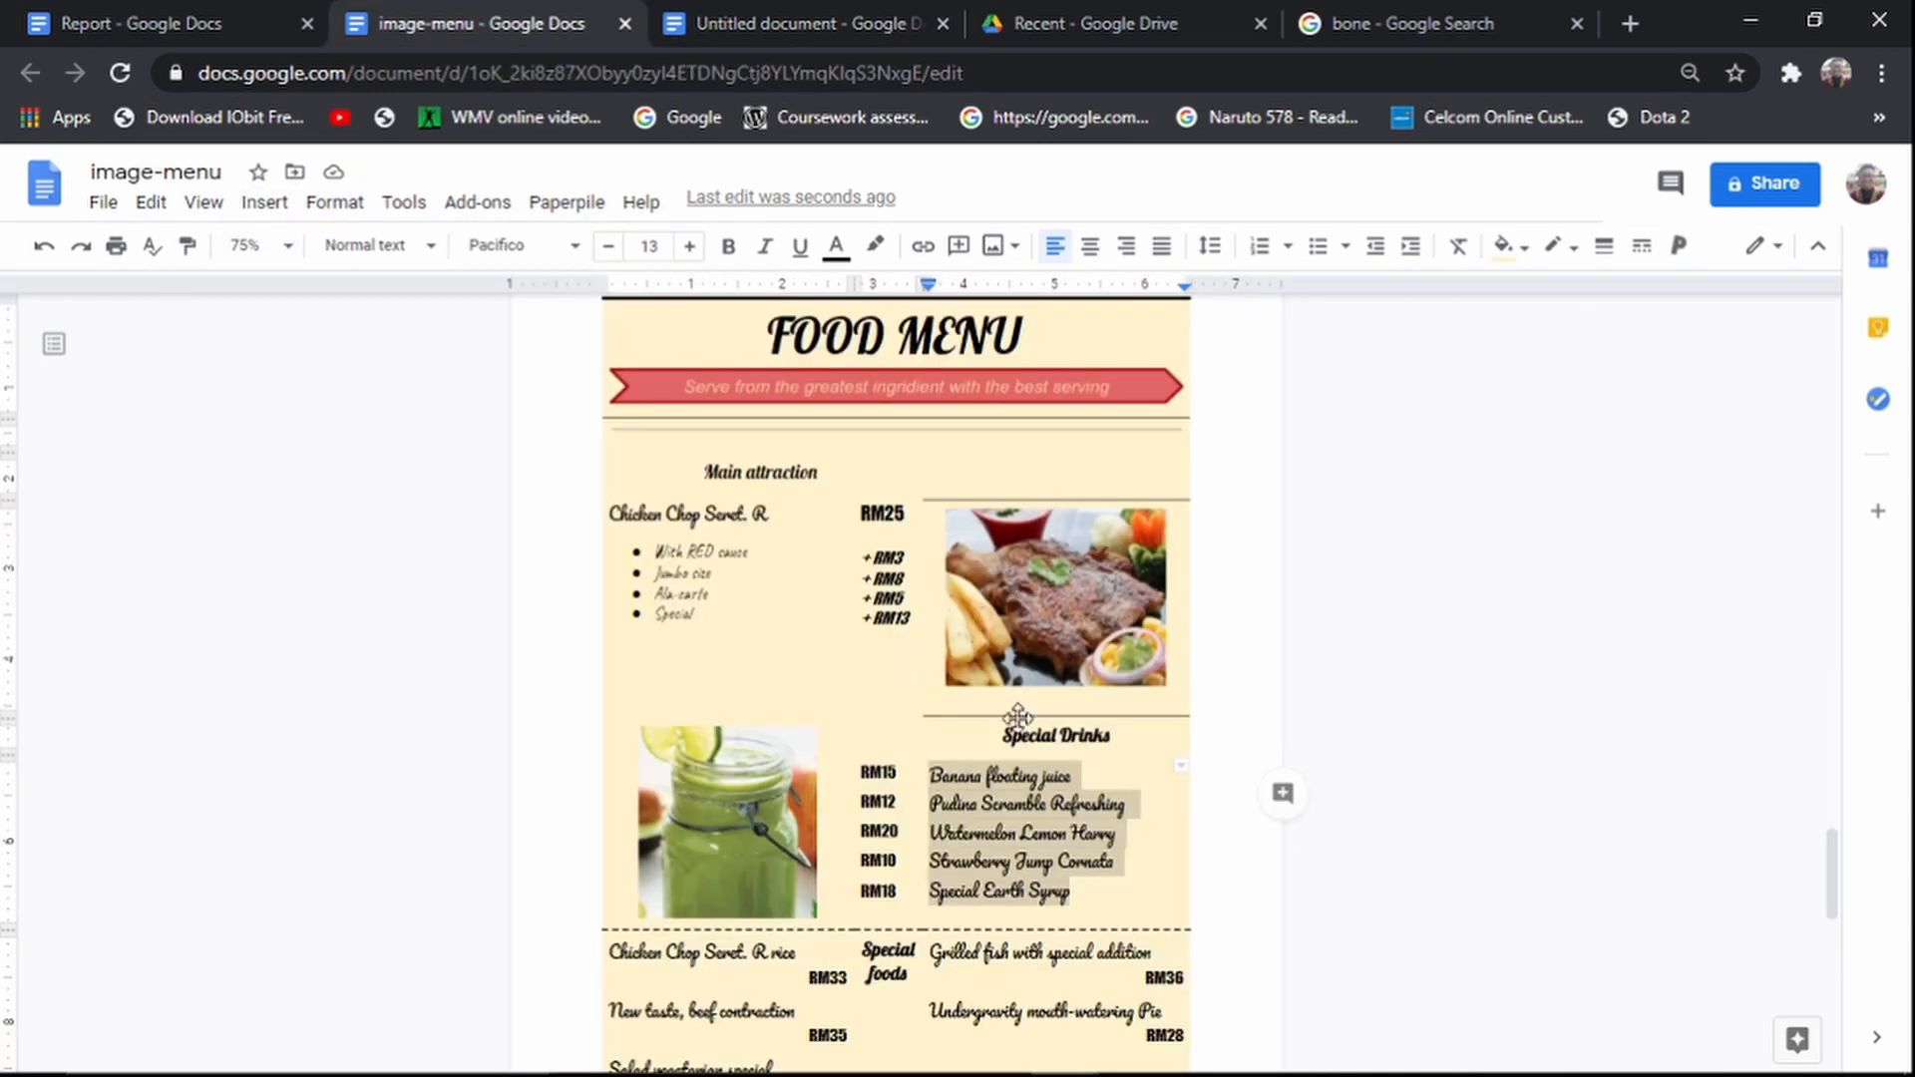
drag(1003, 738, 1103, 748)
key(ctrl+c)
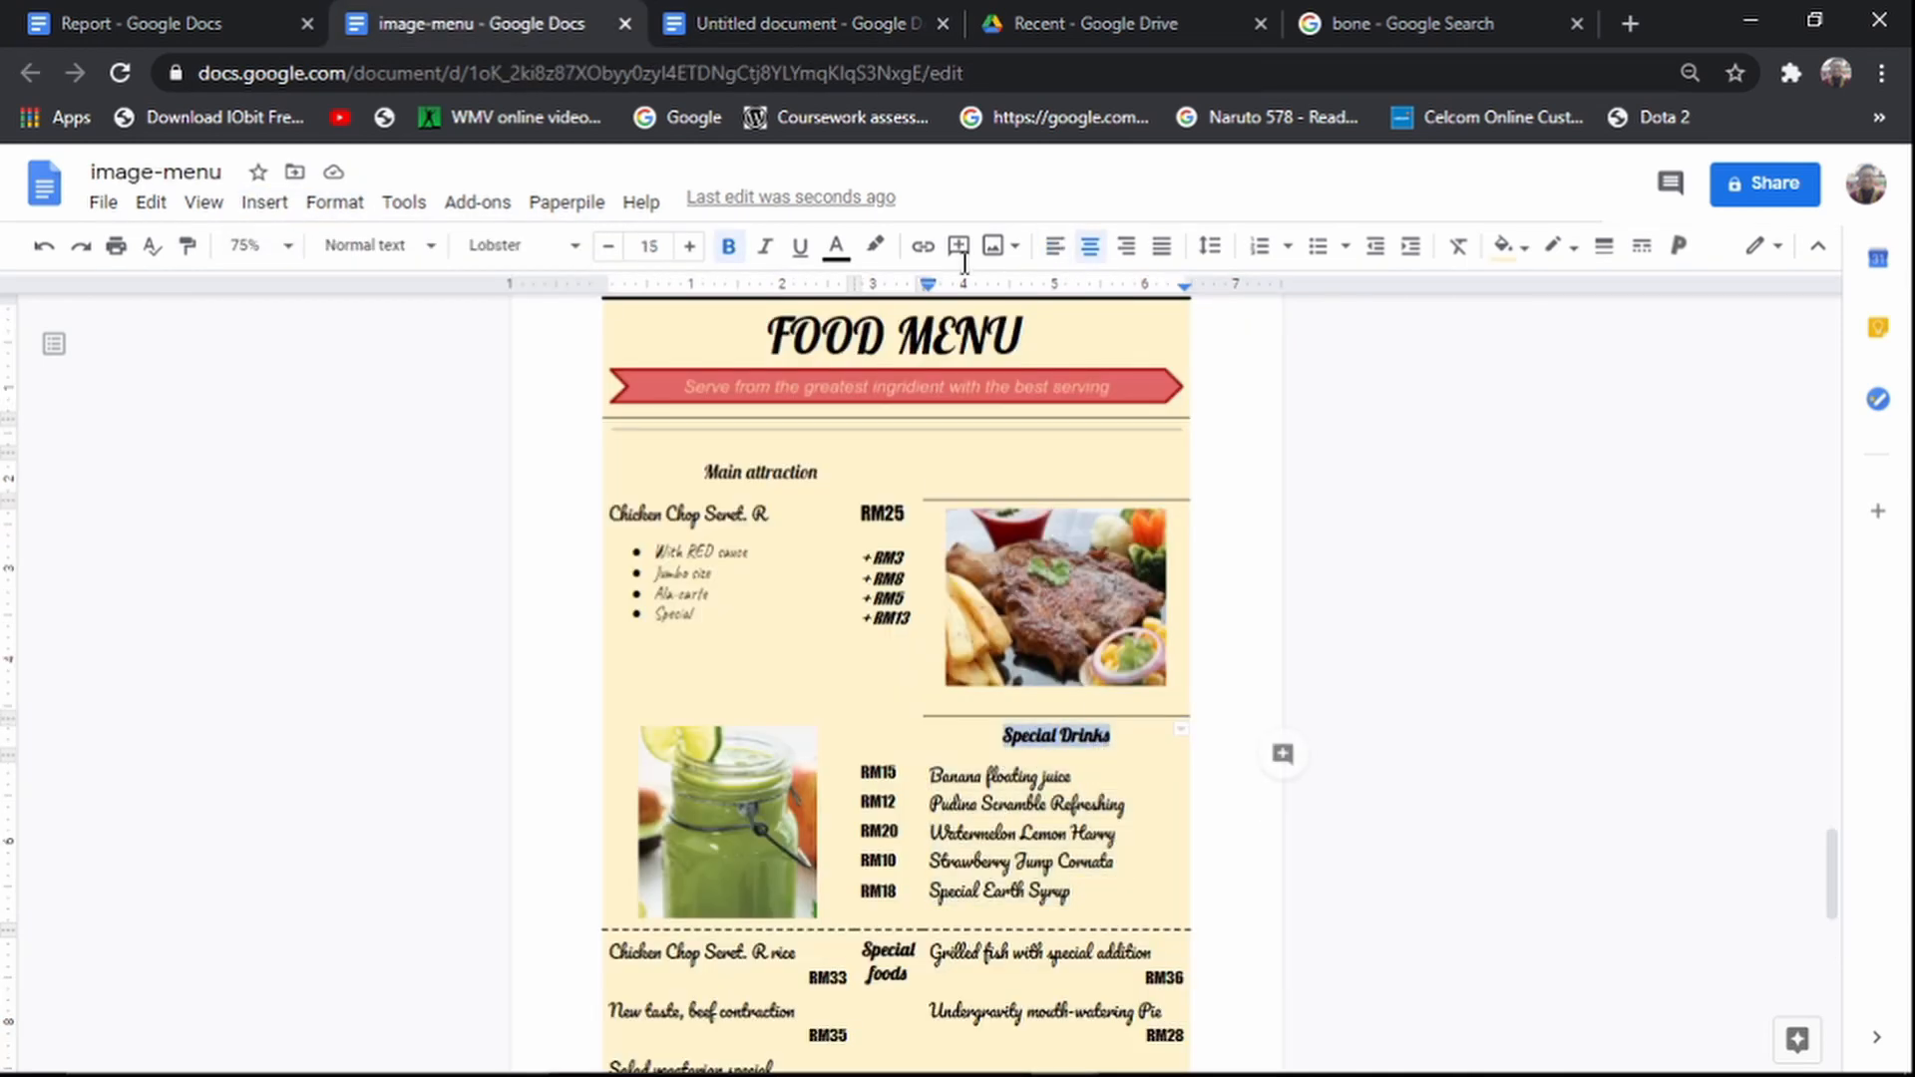
click(865, 20)
click(1036, 678)
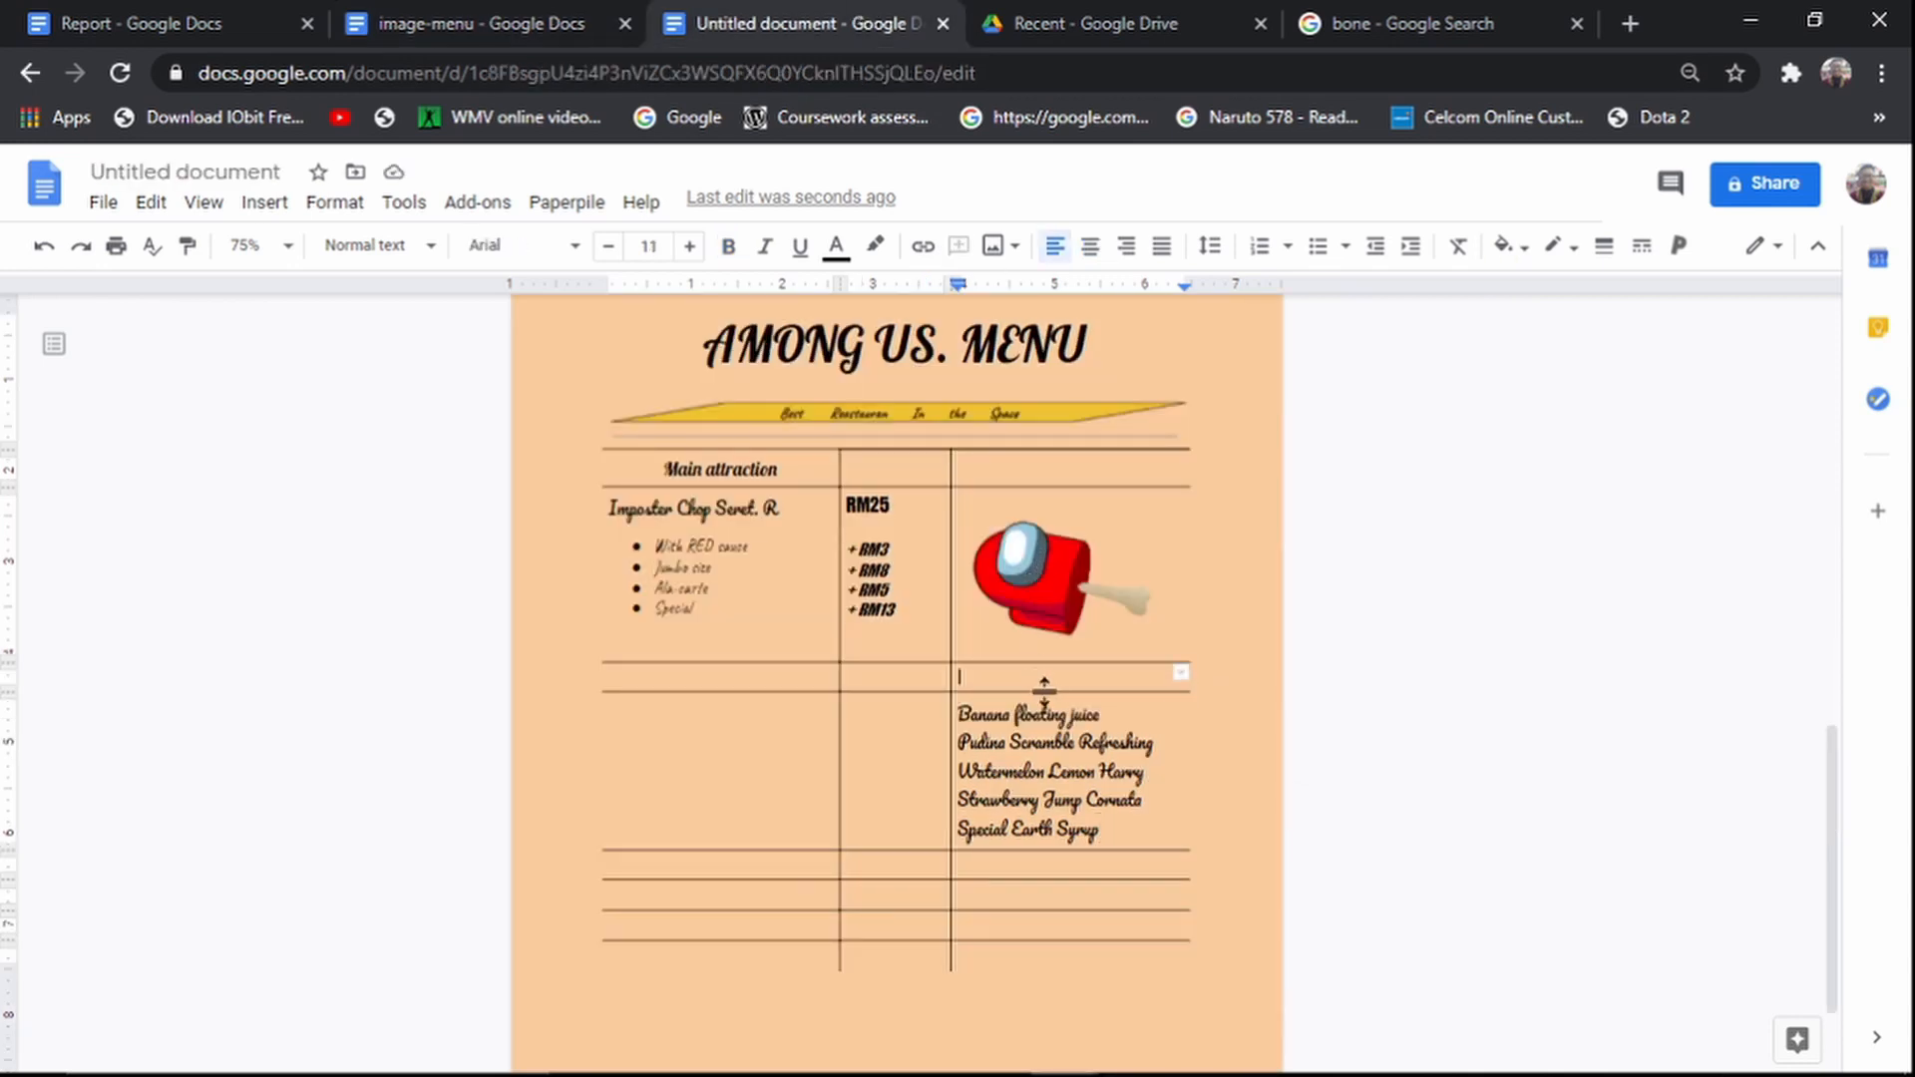
key(ctrl+v)
Step: Copy the drink prices RM15, RM12, RM20, RM10 and RM18 from the image-menu document into the middle column beside the drinks list
click(543, 23)
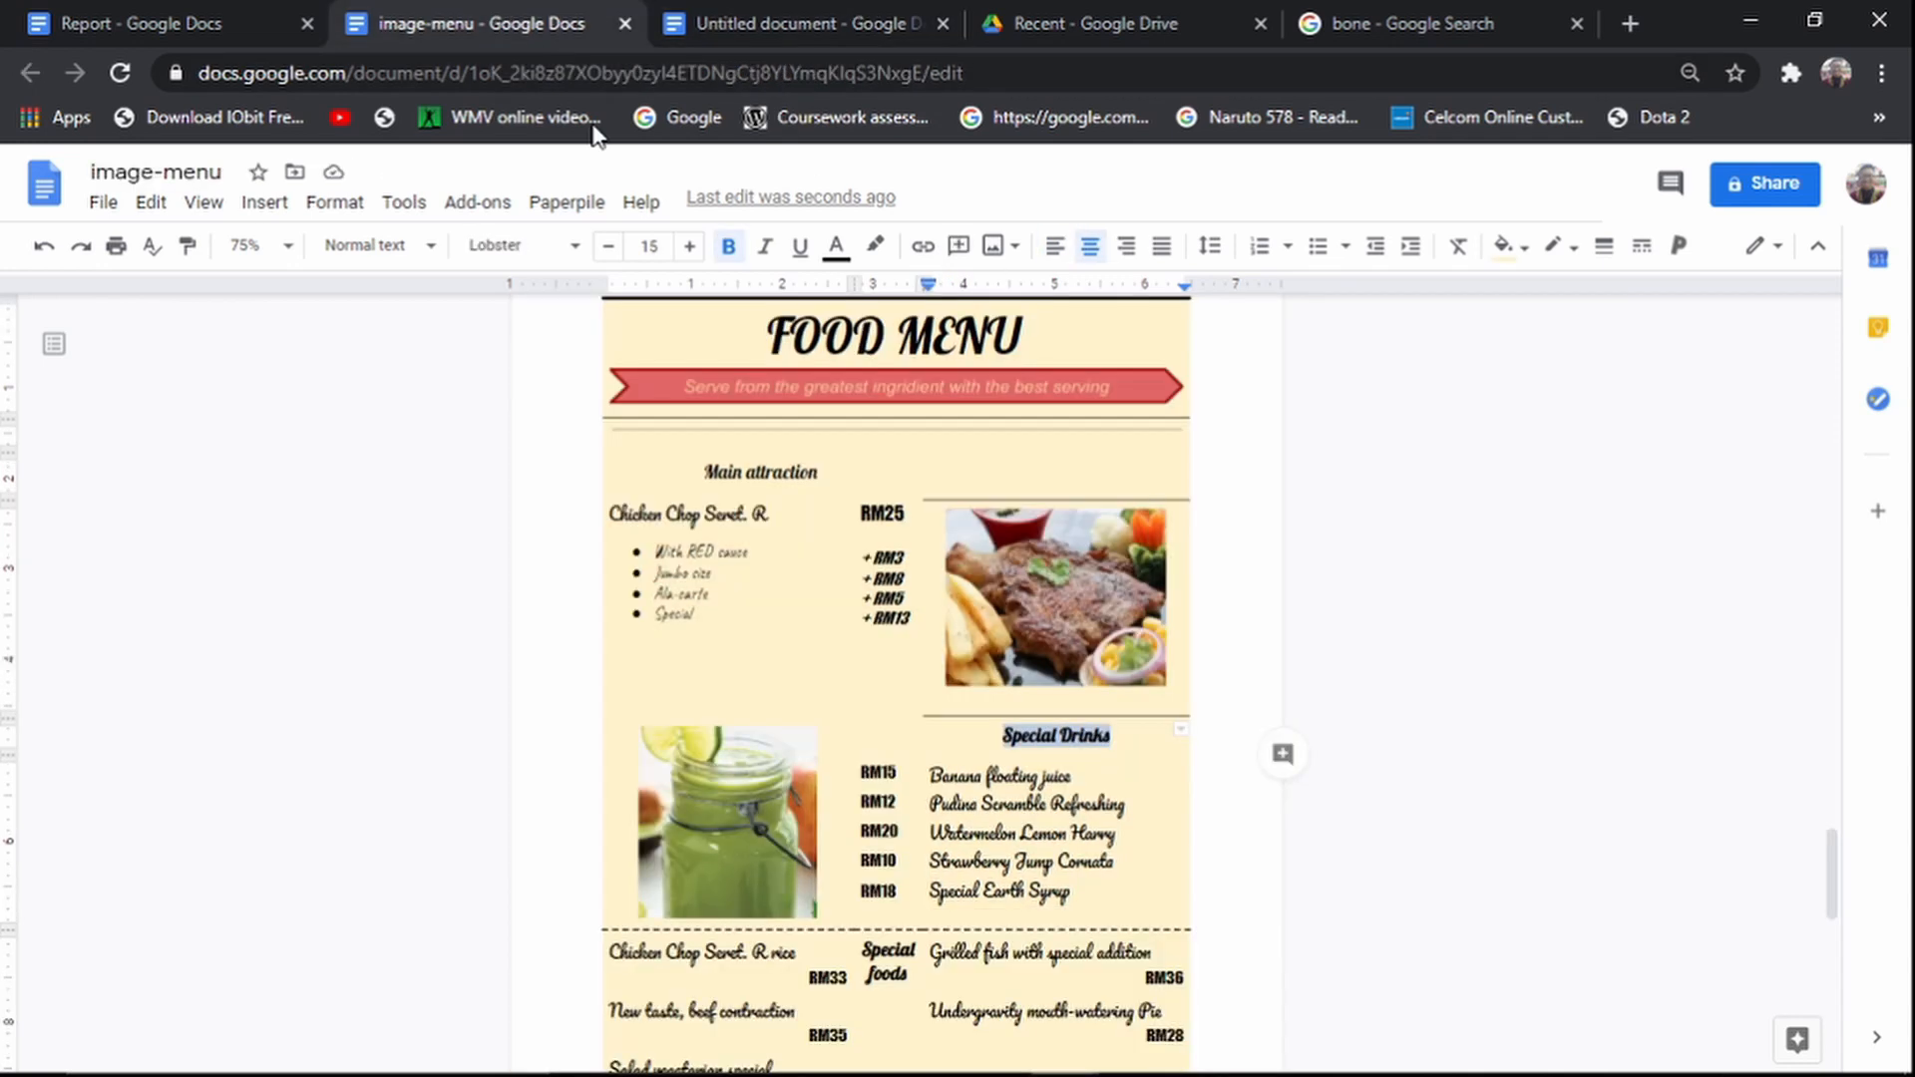
drag(863, 773, 897, 902)
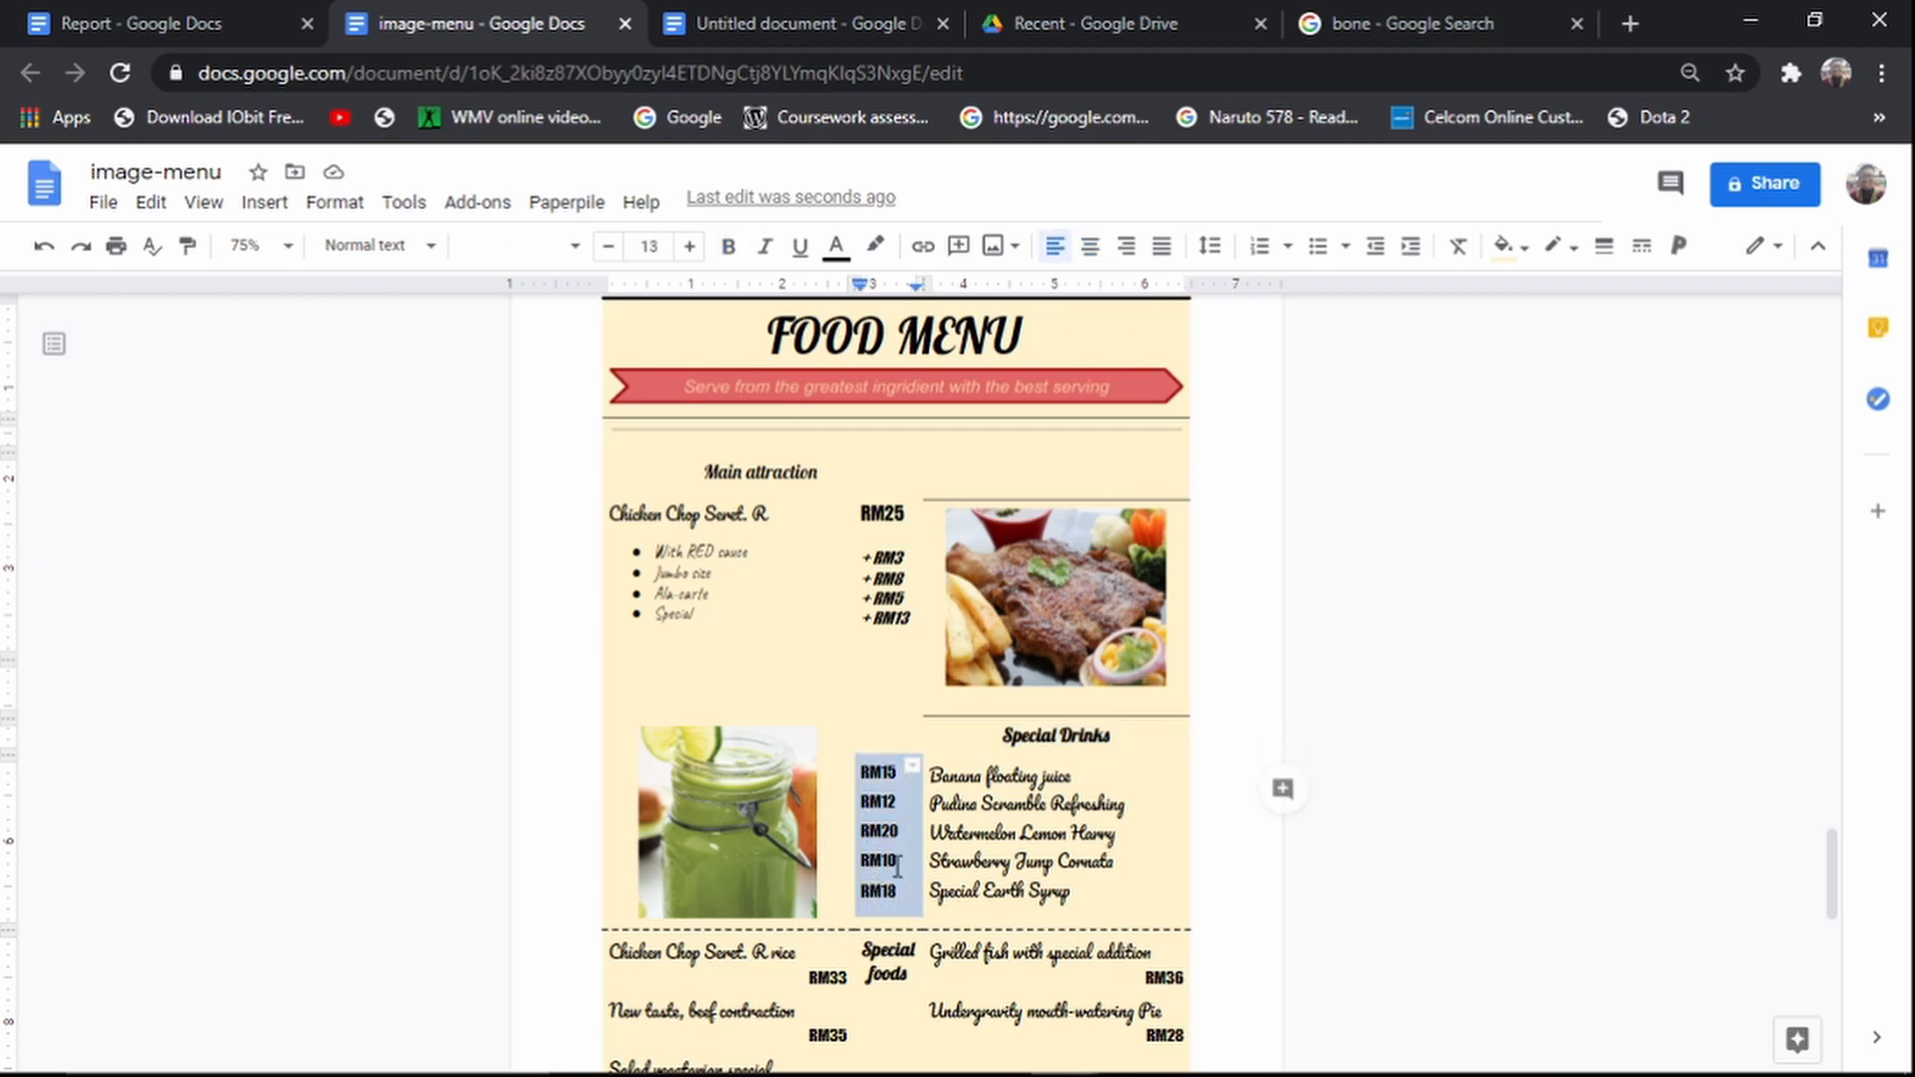
click(878, 23)
click(926, 750)
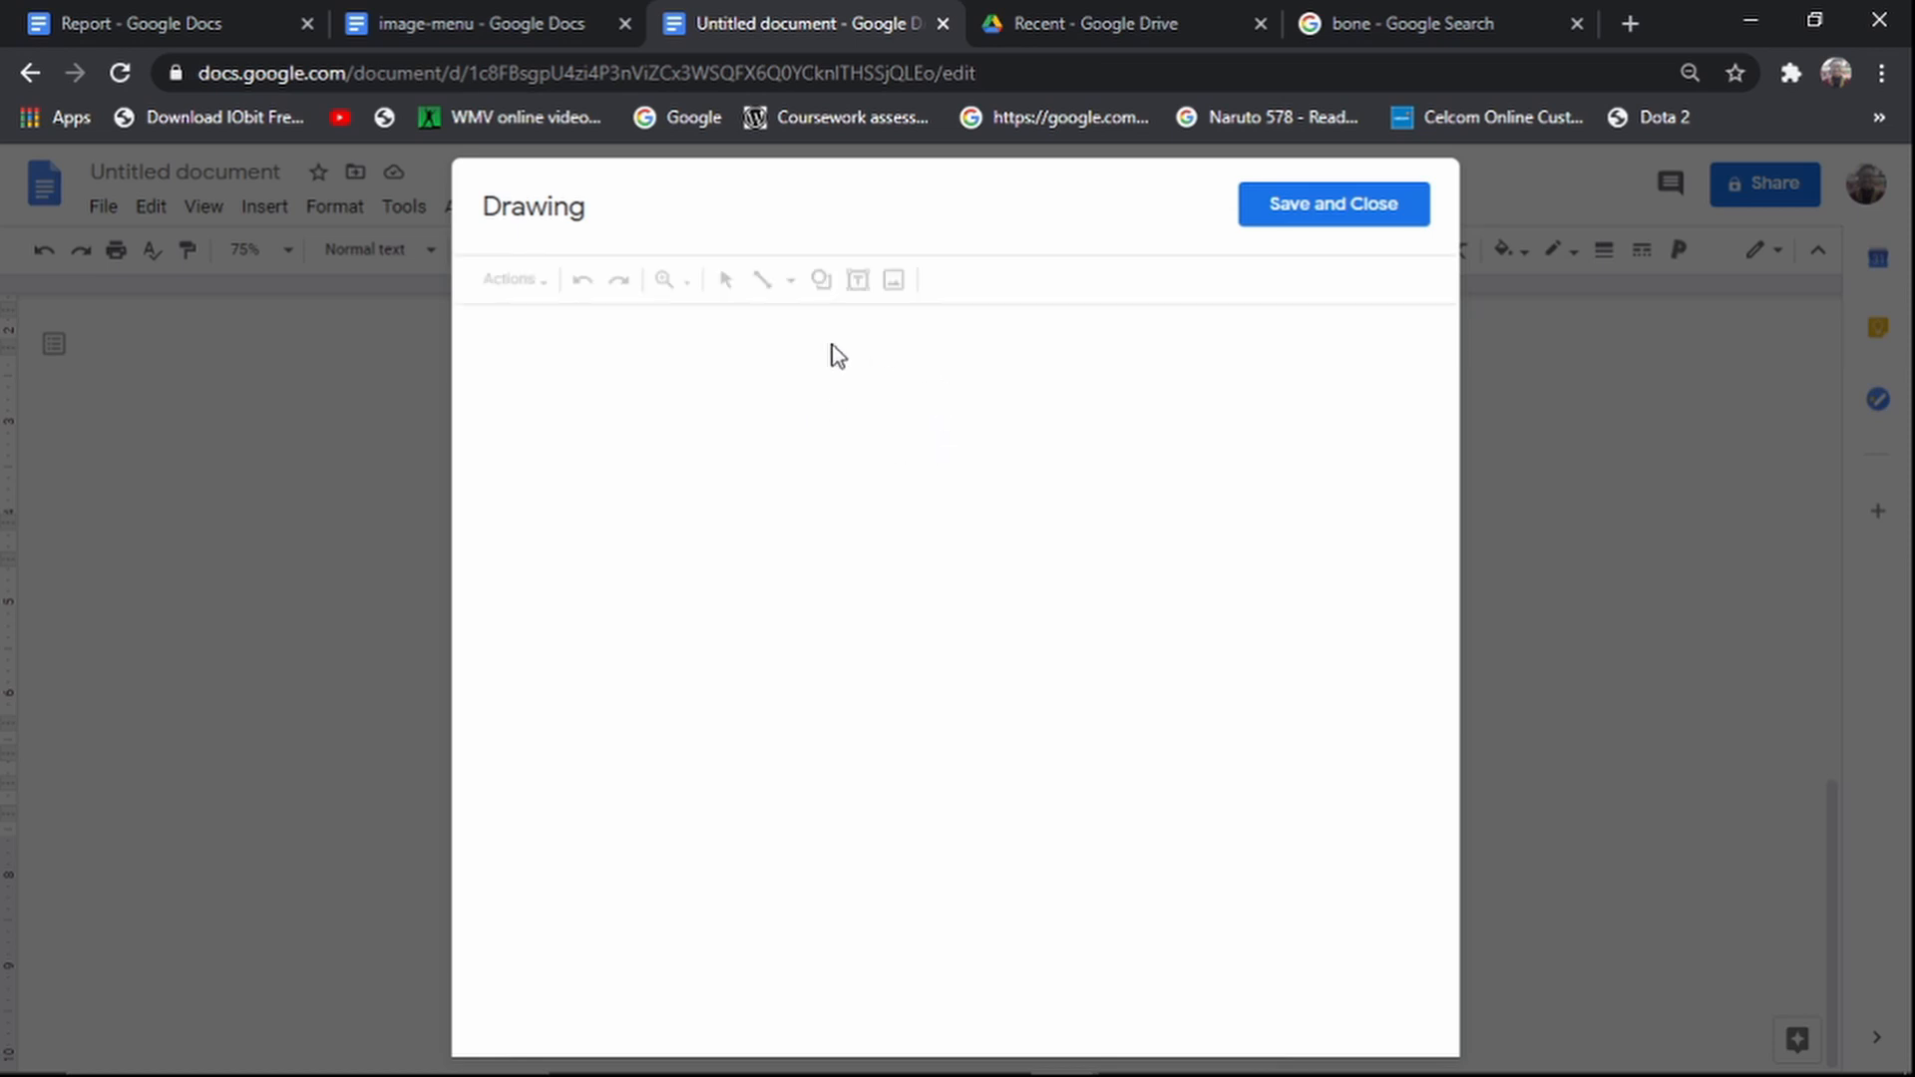
Step: In a new drawing, search the web for "a fancy glass", insert the green cocktail glass image and move it toward the canvas center
click(893, 280)
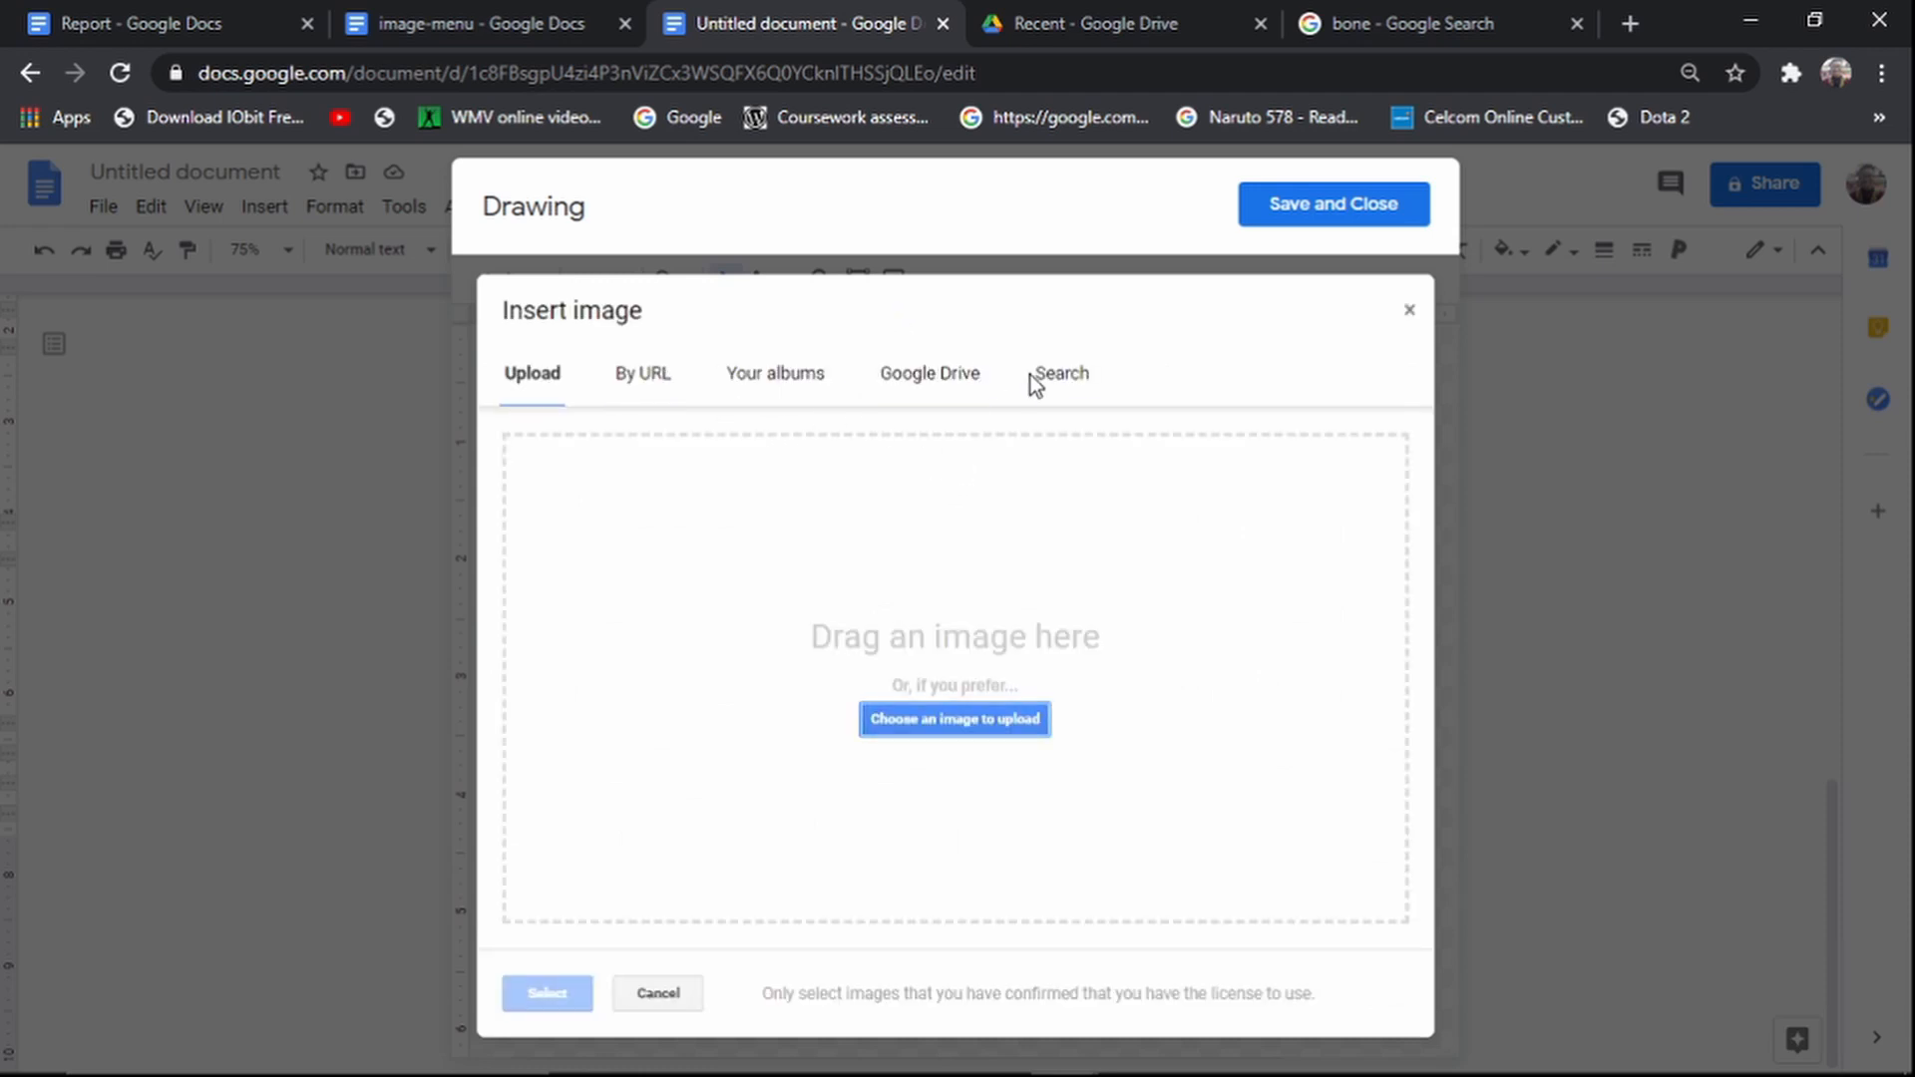
click(1049, 384)
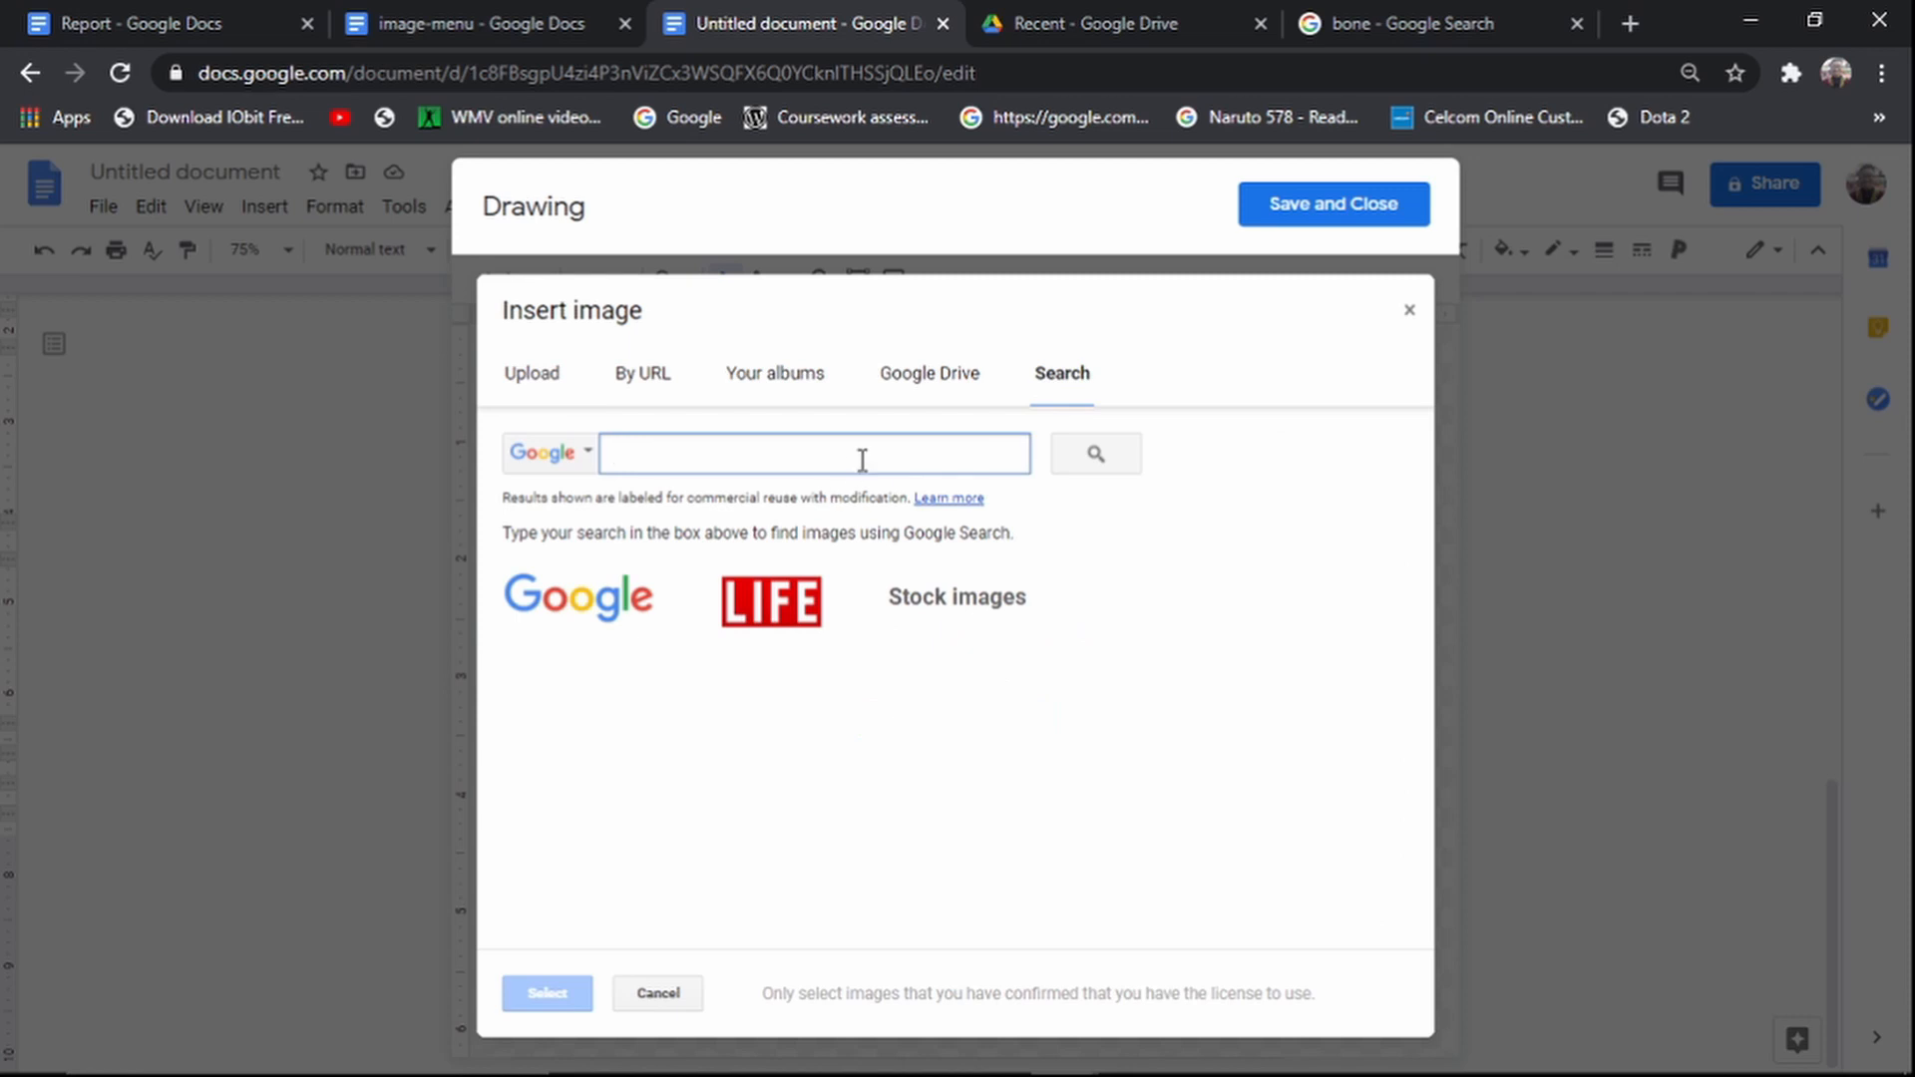
text(a fancy glass)
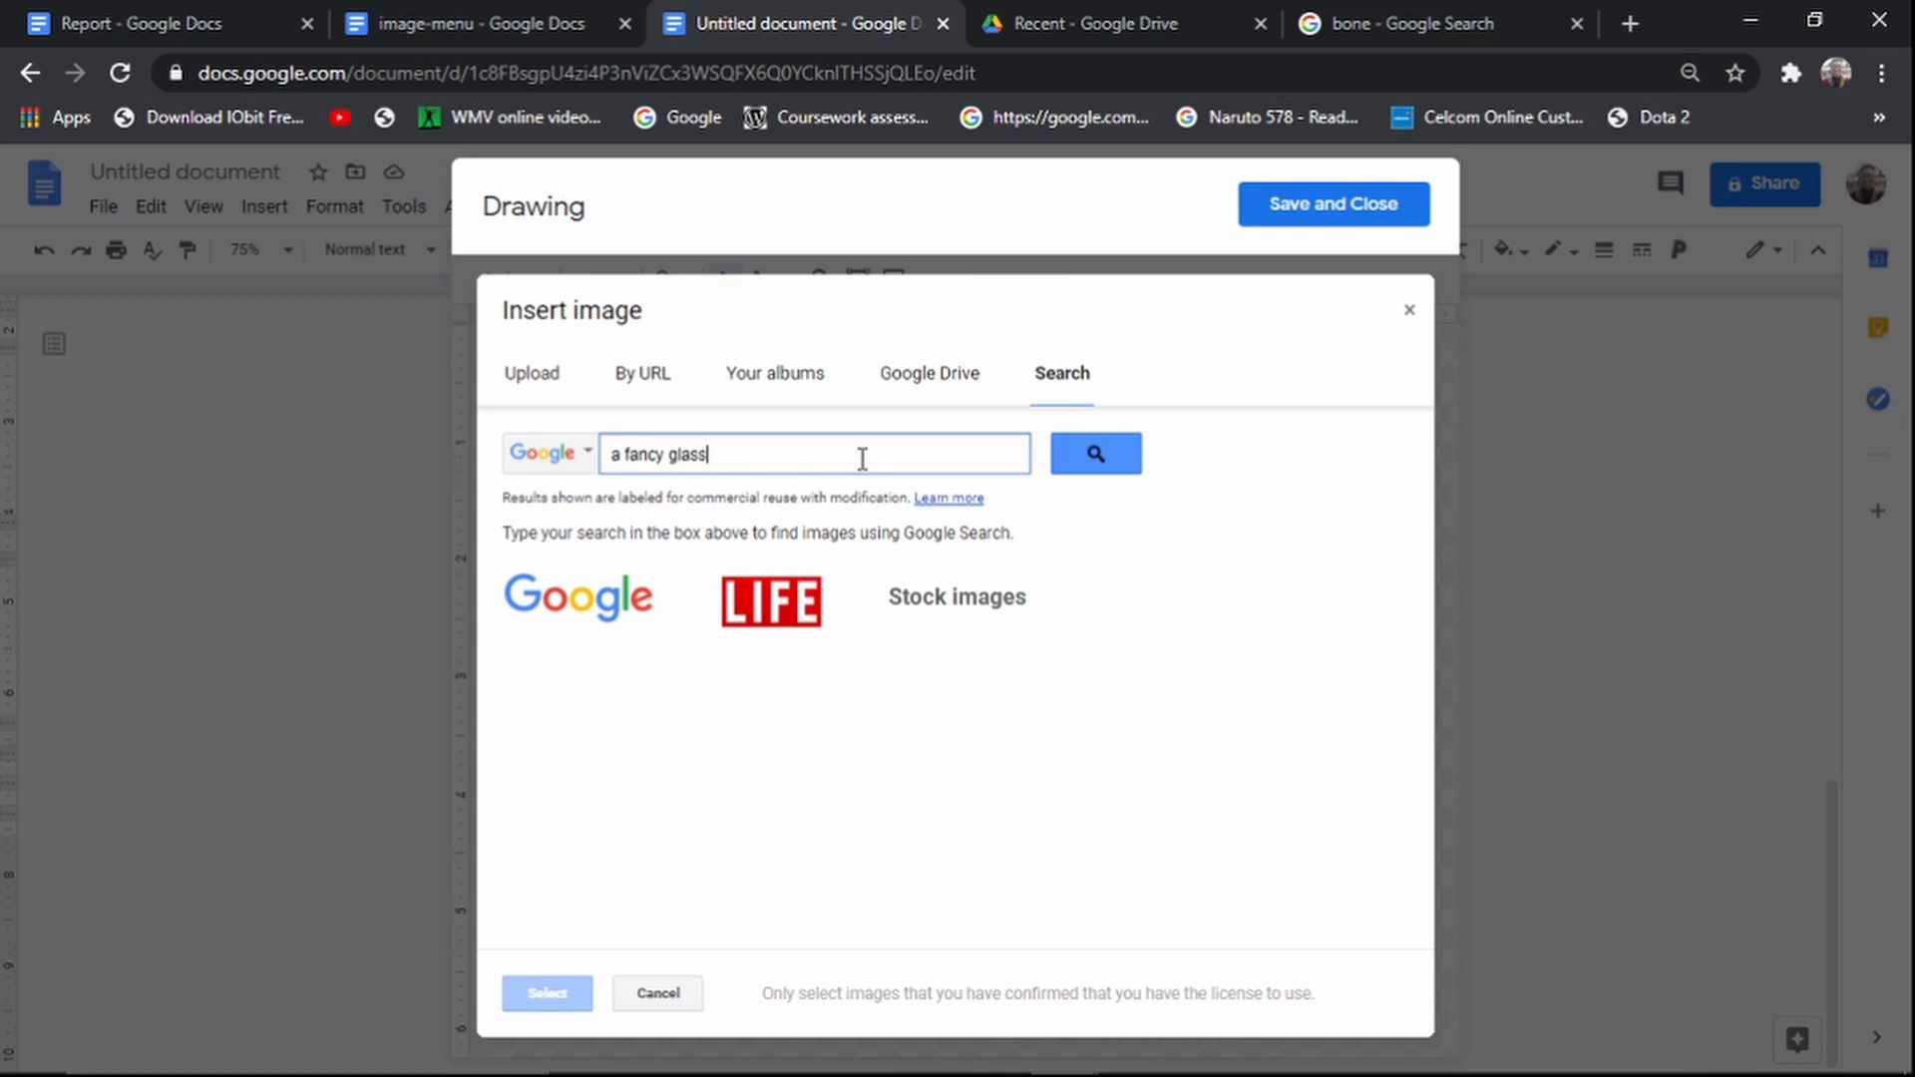
key(Return)
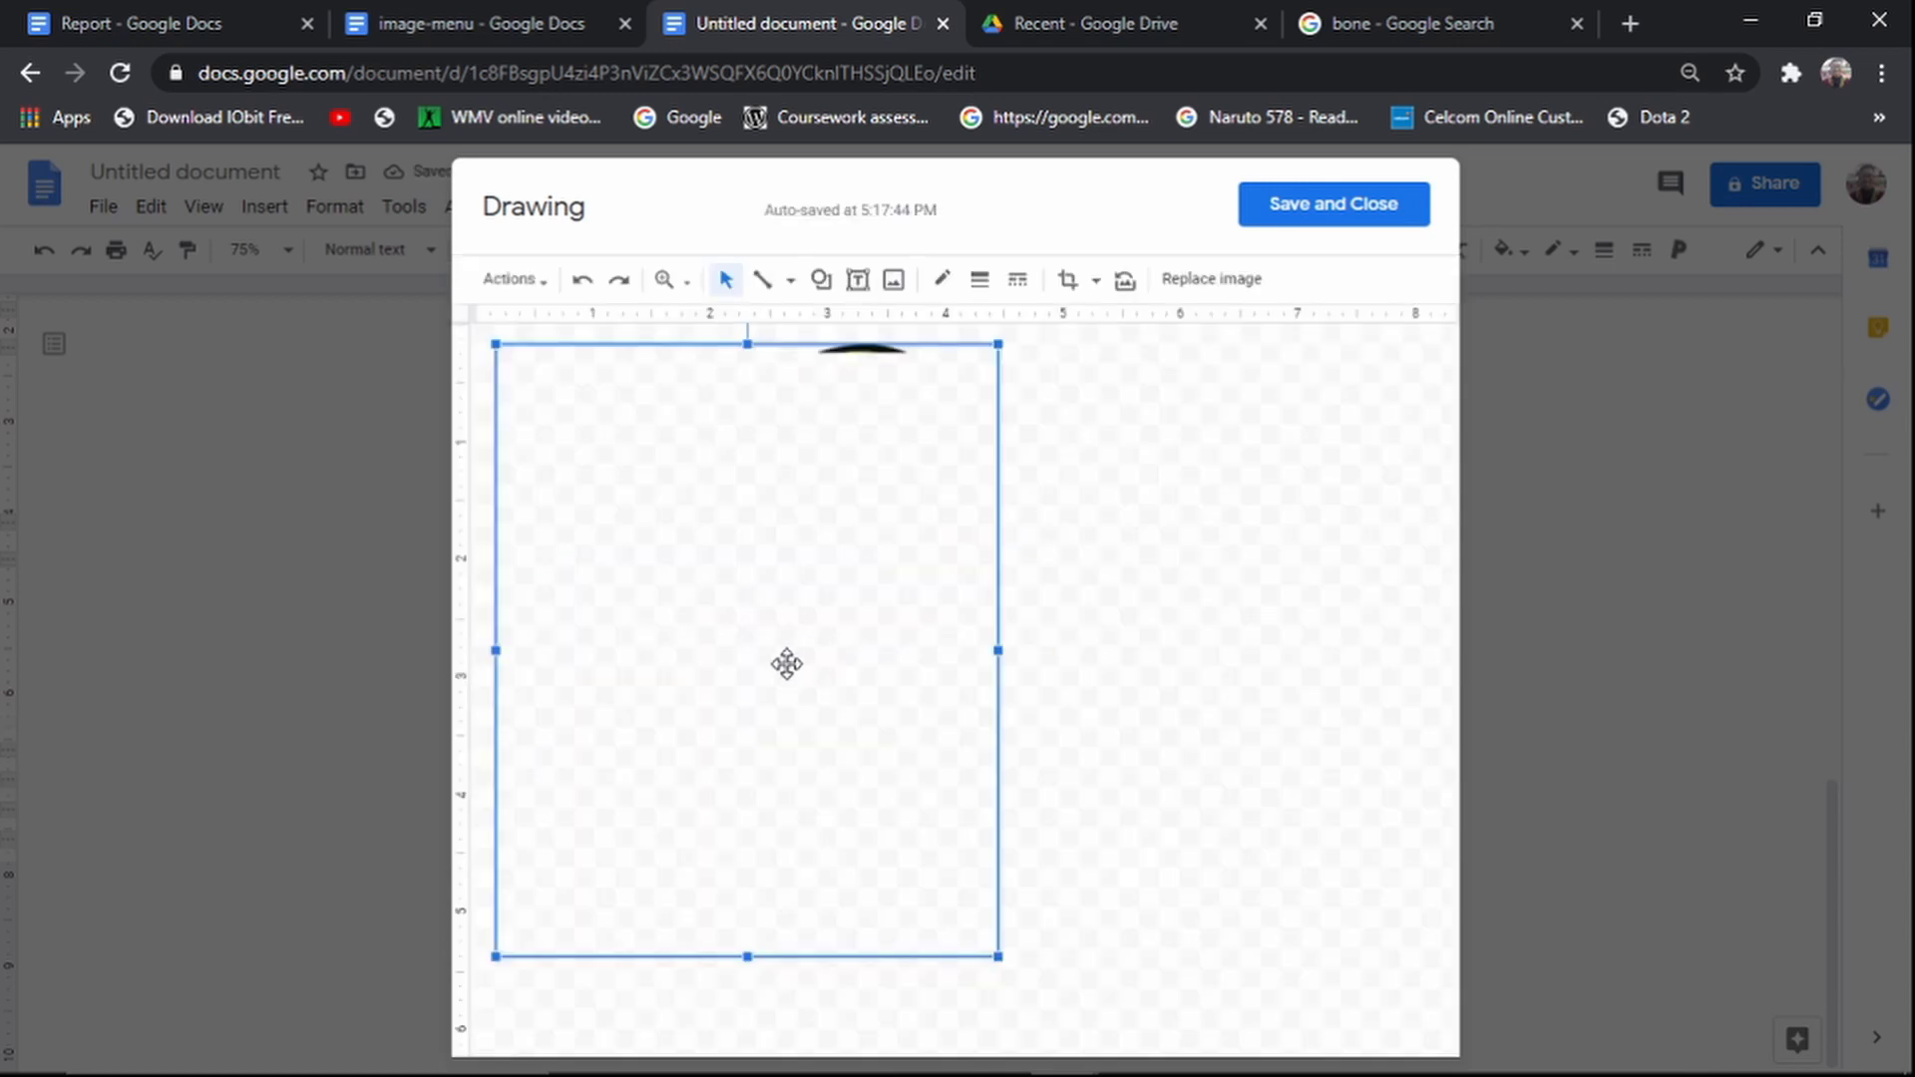
drag(701, 526, 882, 603)
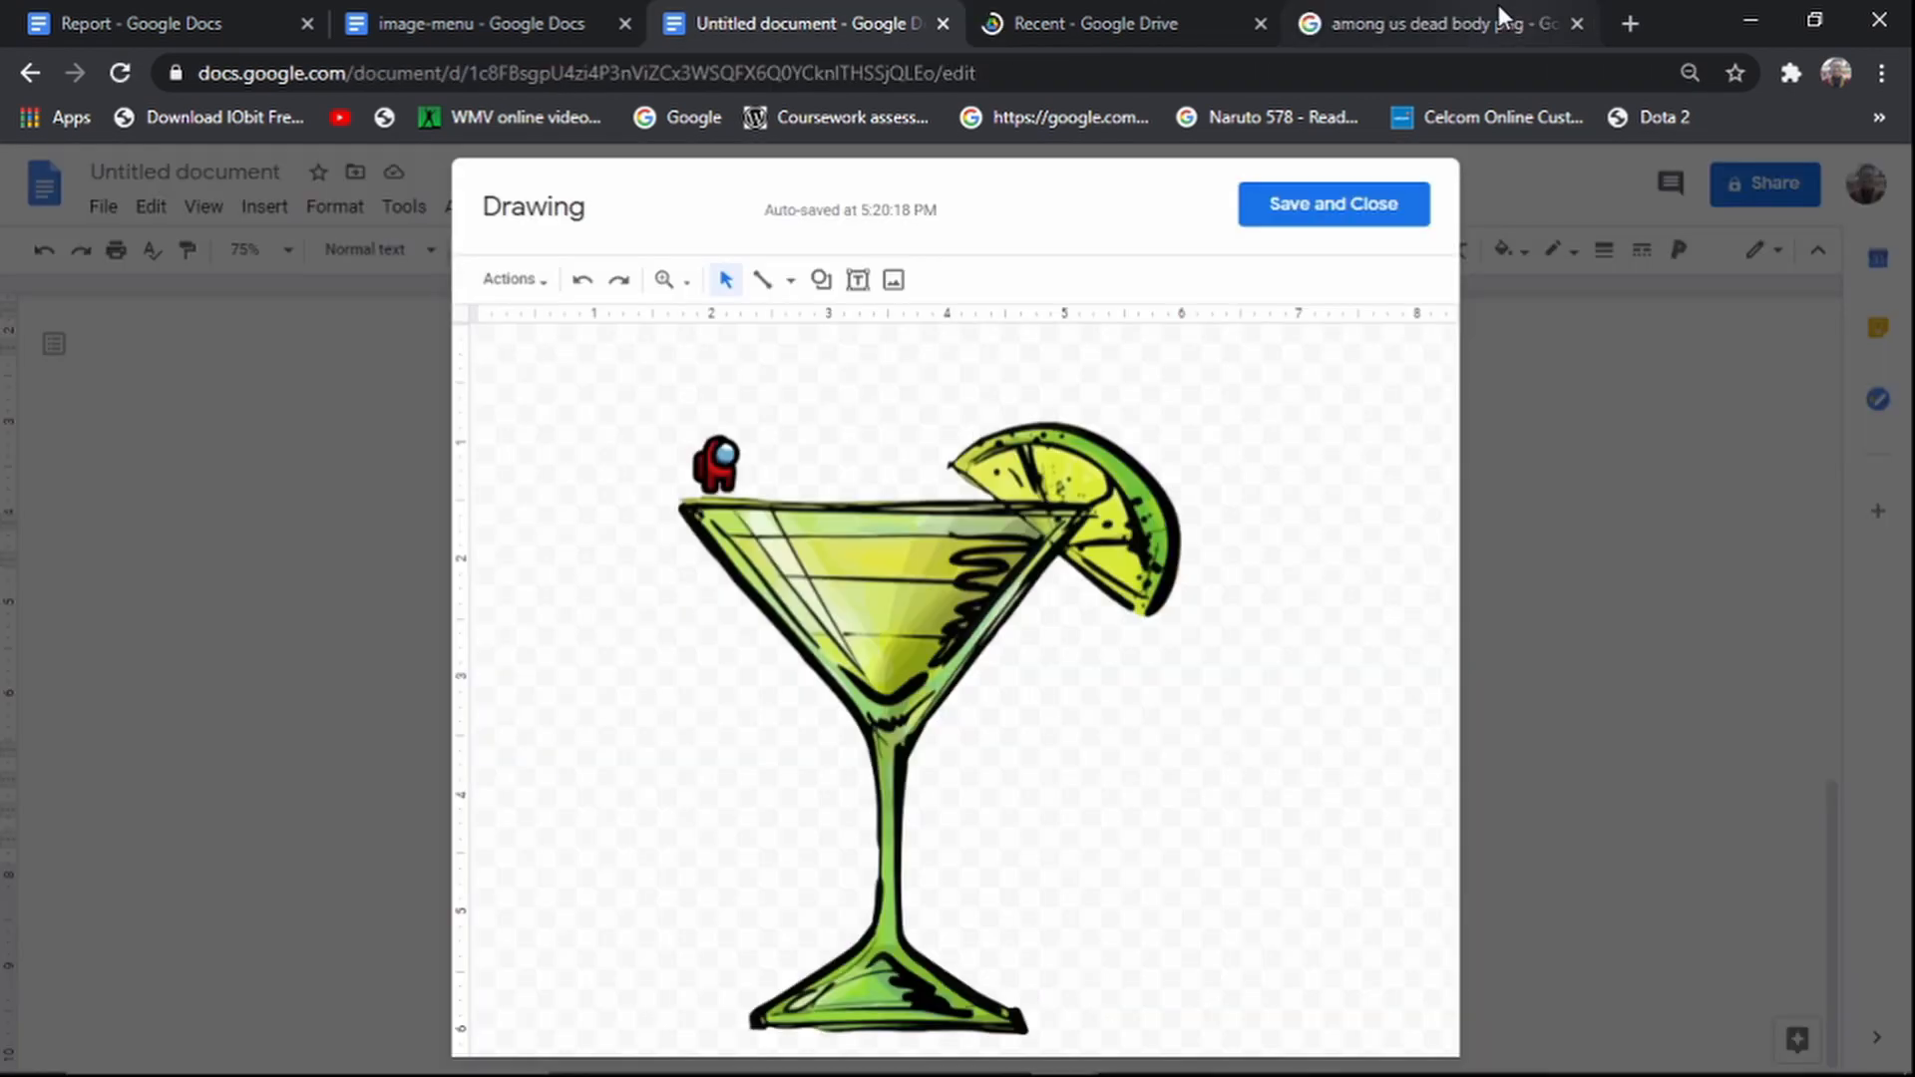
Step: Find the red dead-body PNG in the Among Us image search results and insert it into the drawing by its image URL
click(1498, 14)
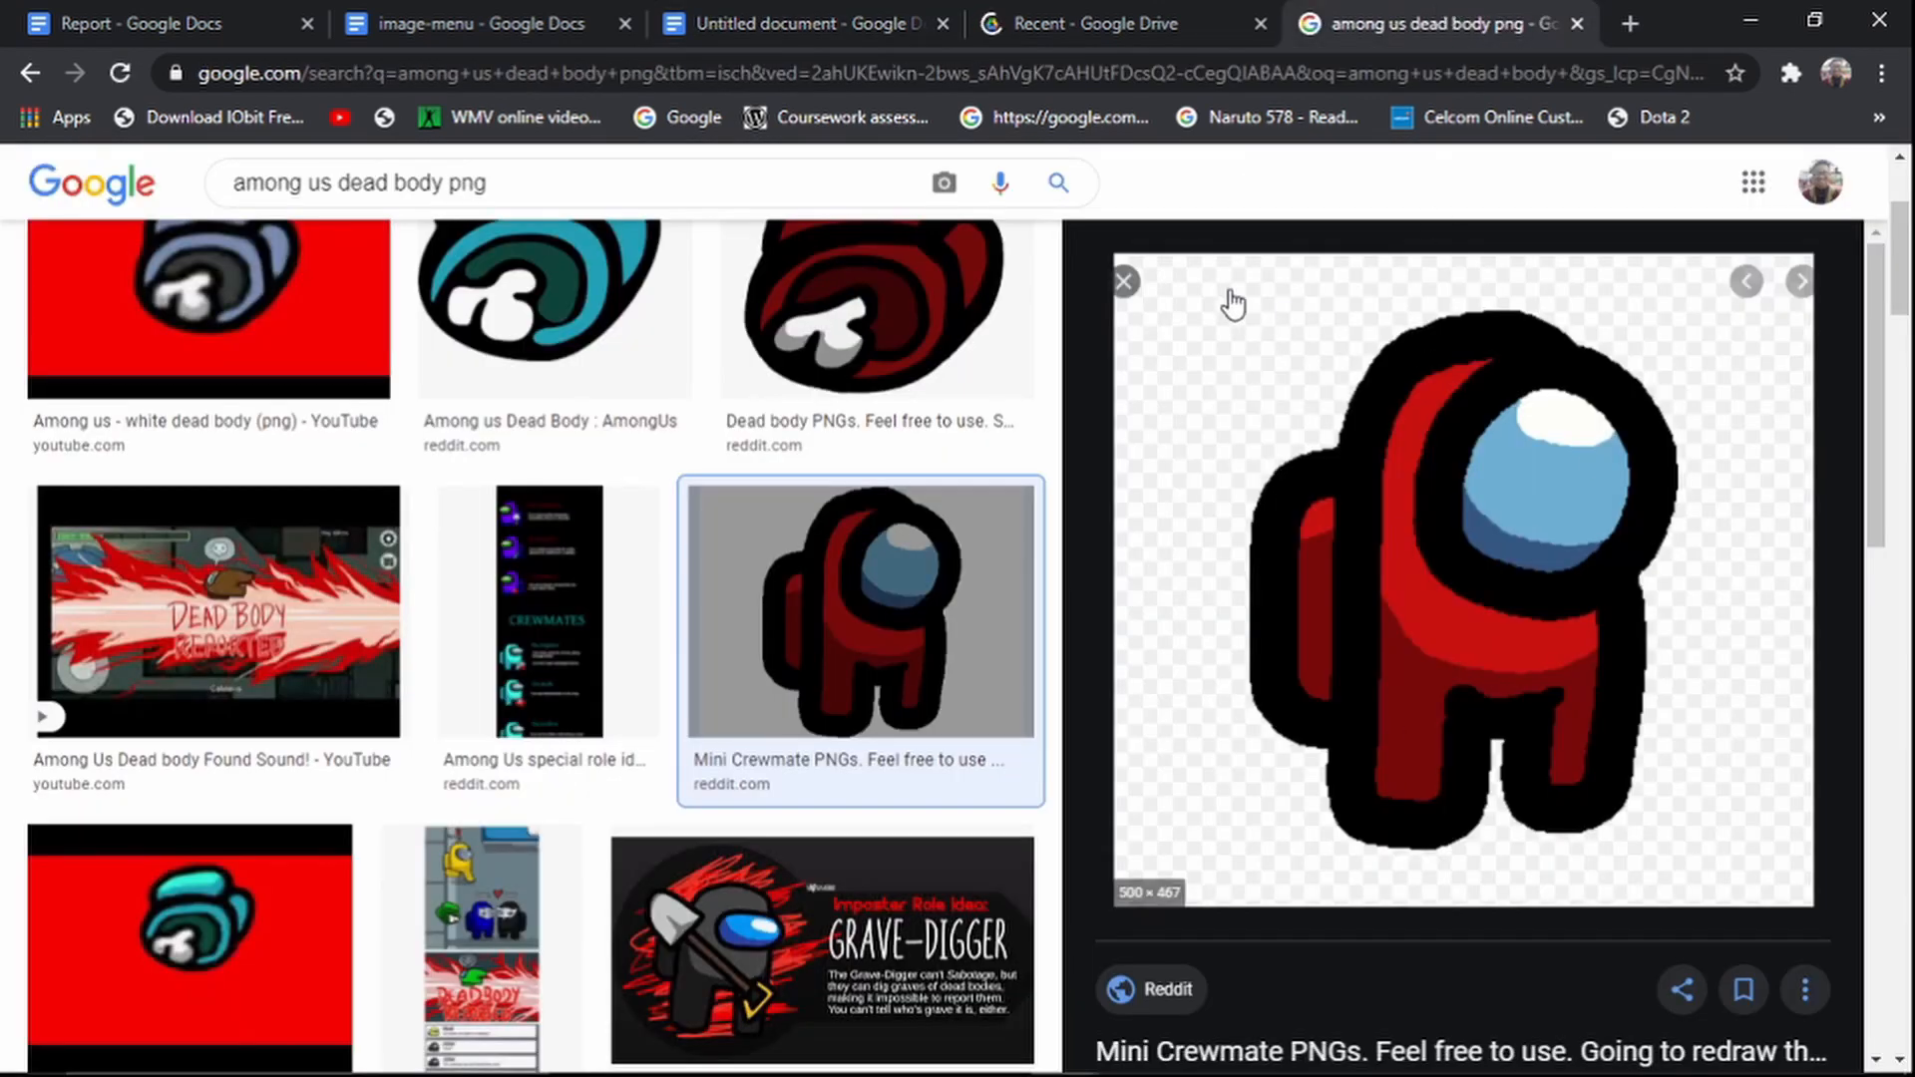
key(Escape)
click(818, 334)
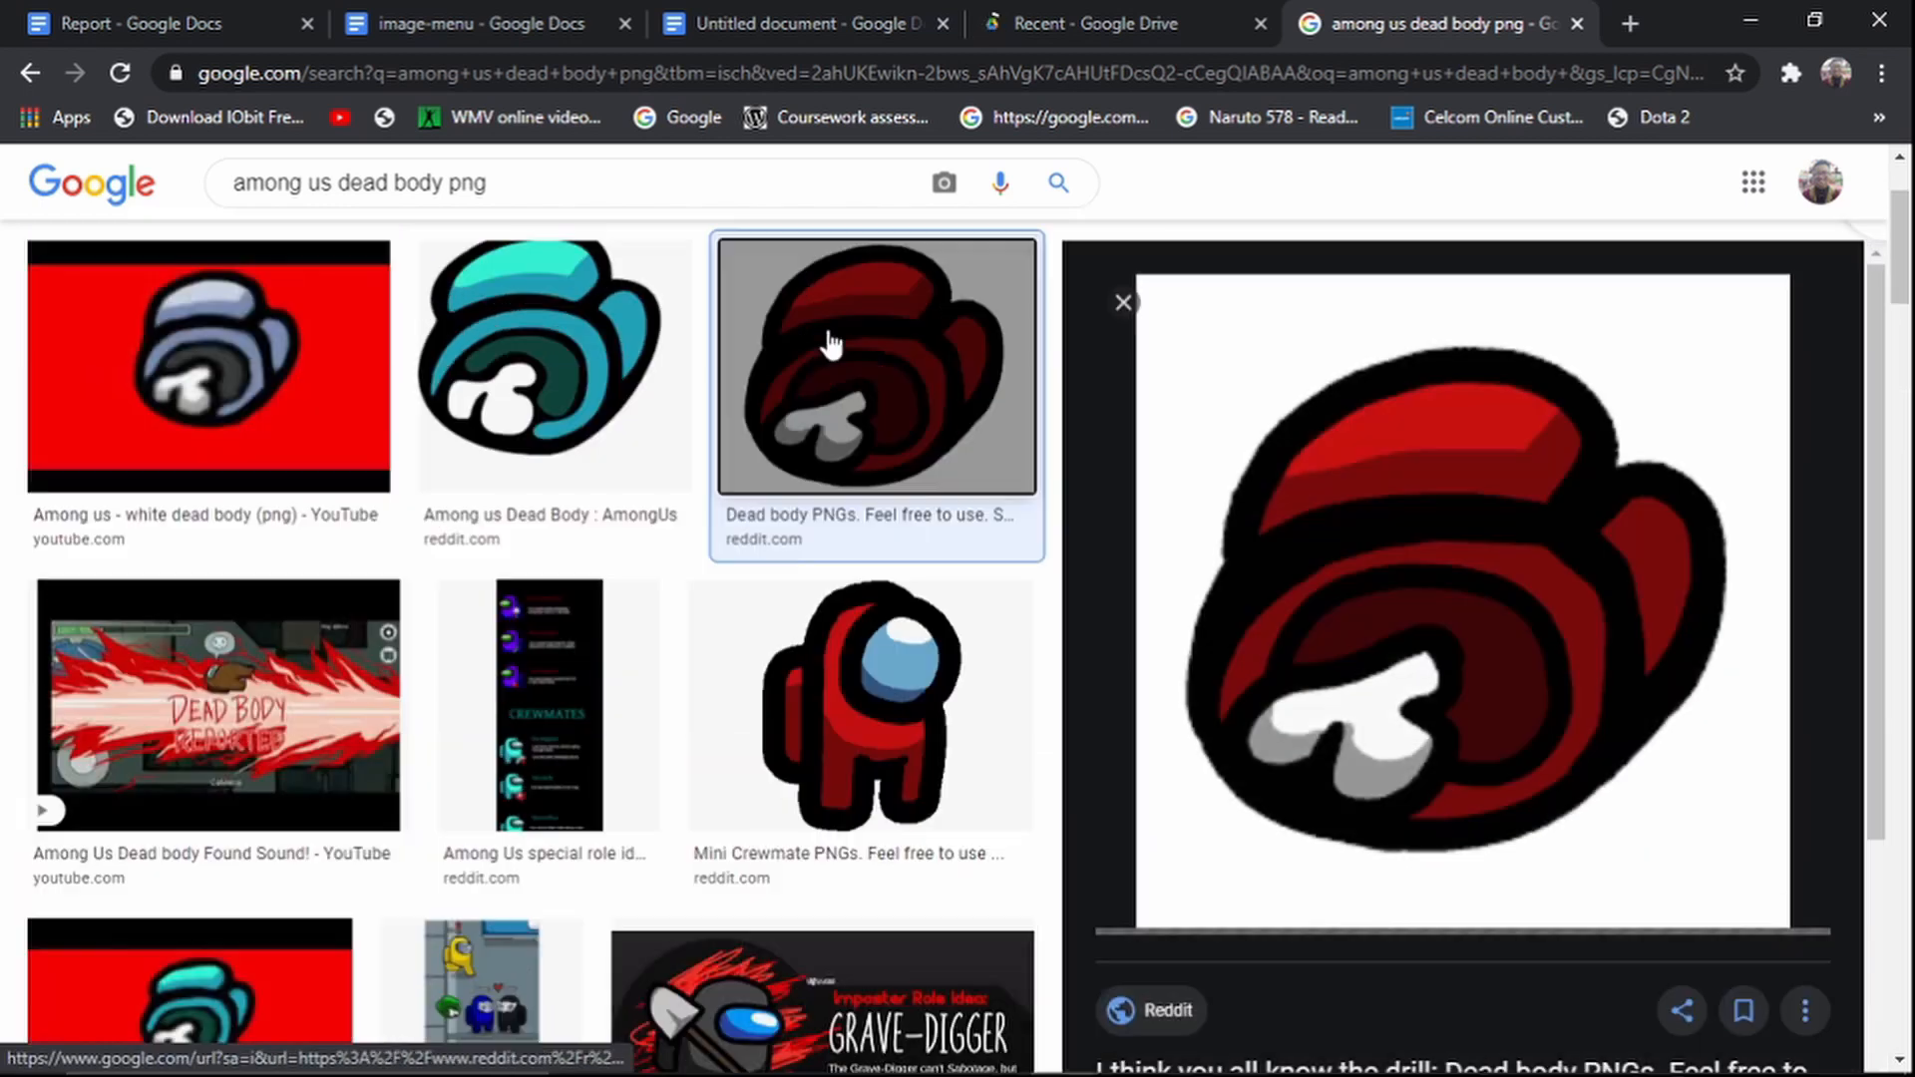
right_click(1316, 496)
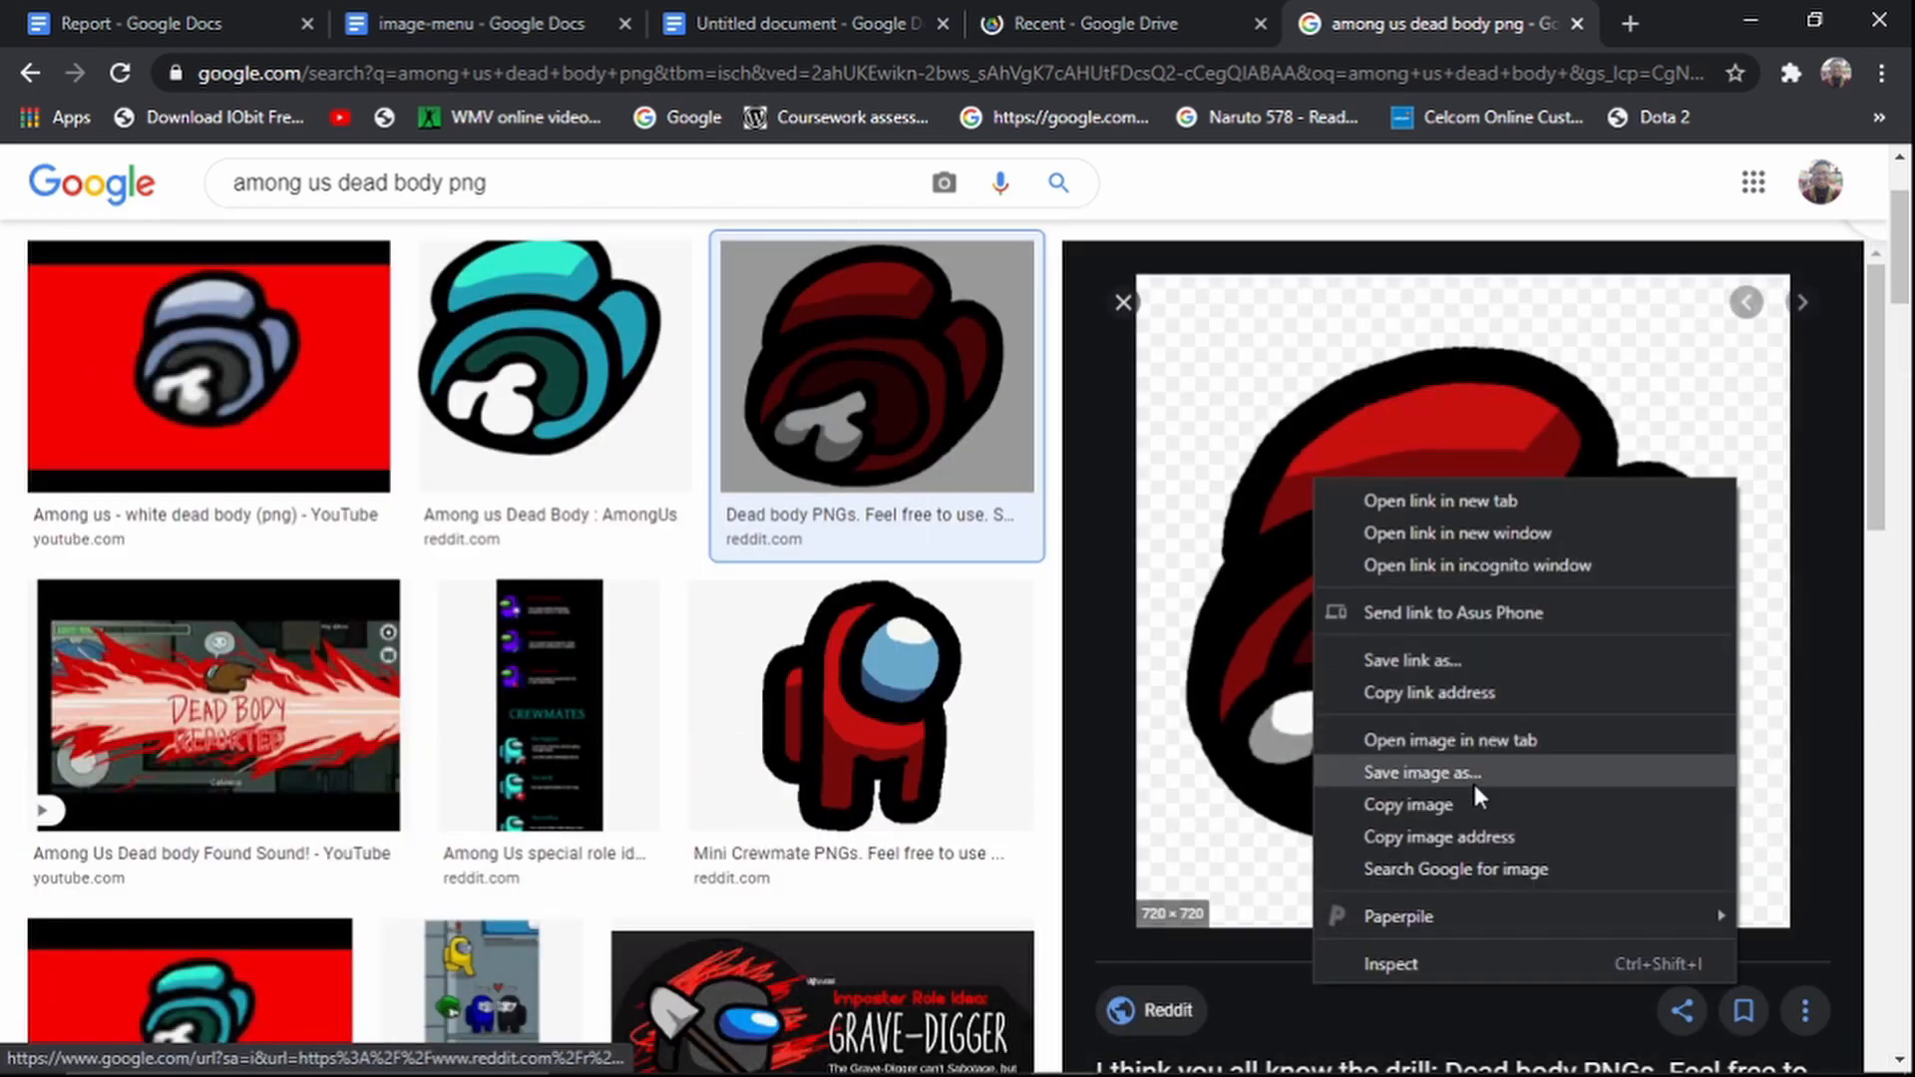
click(1461, 832)
click(855, 22)
key(ctrl+v)
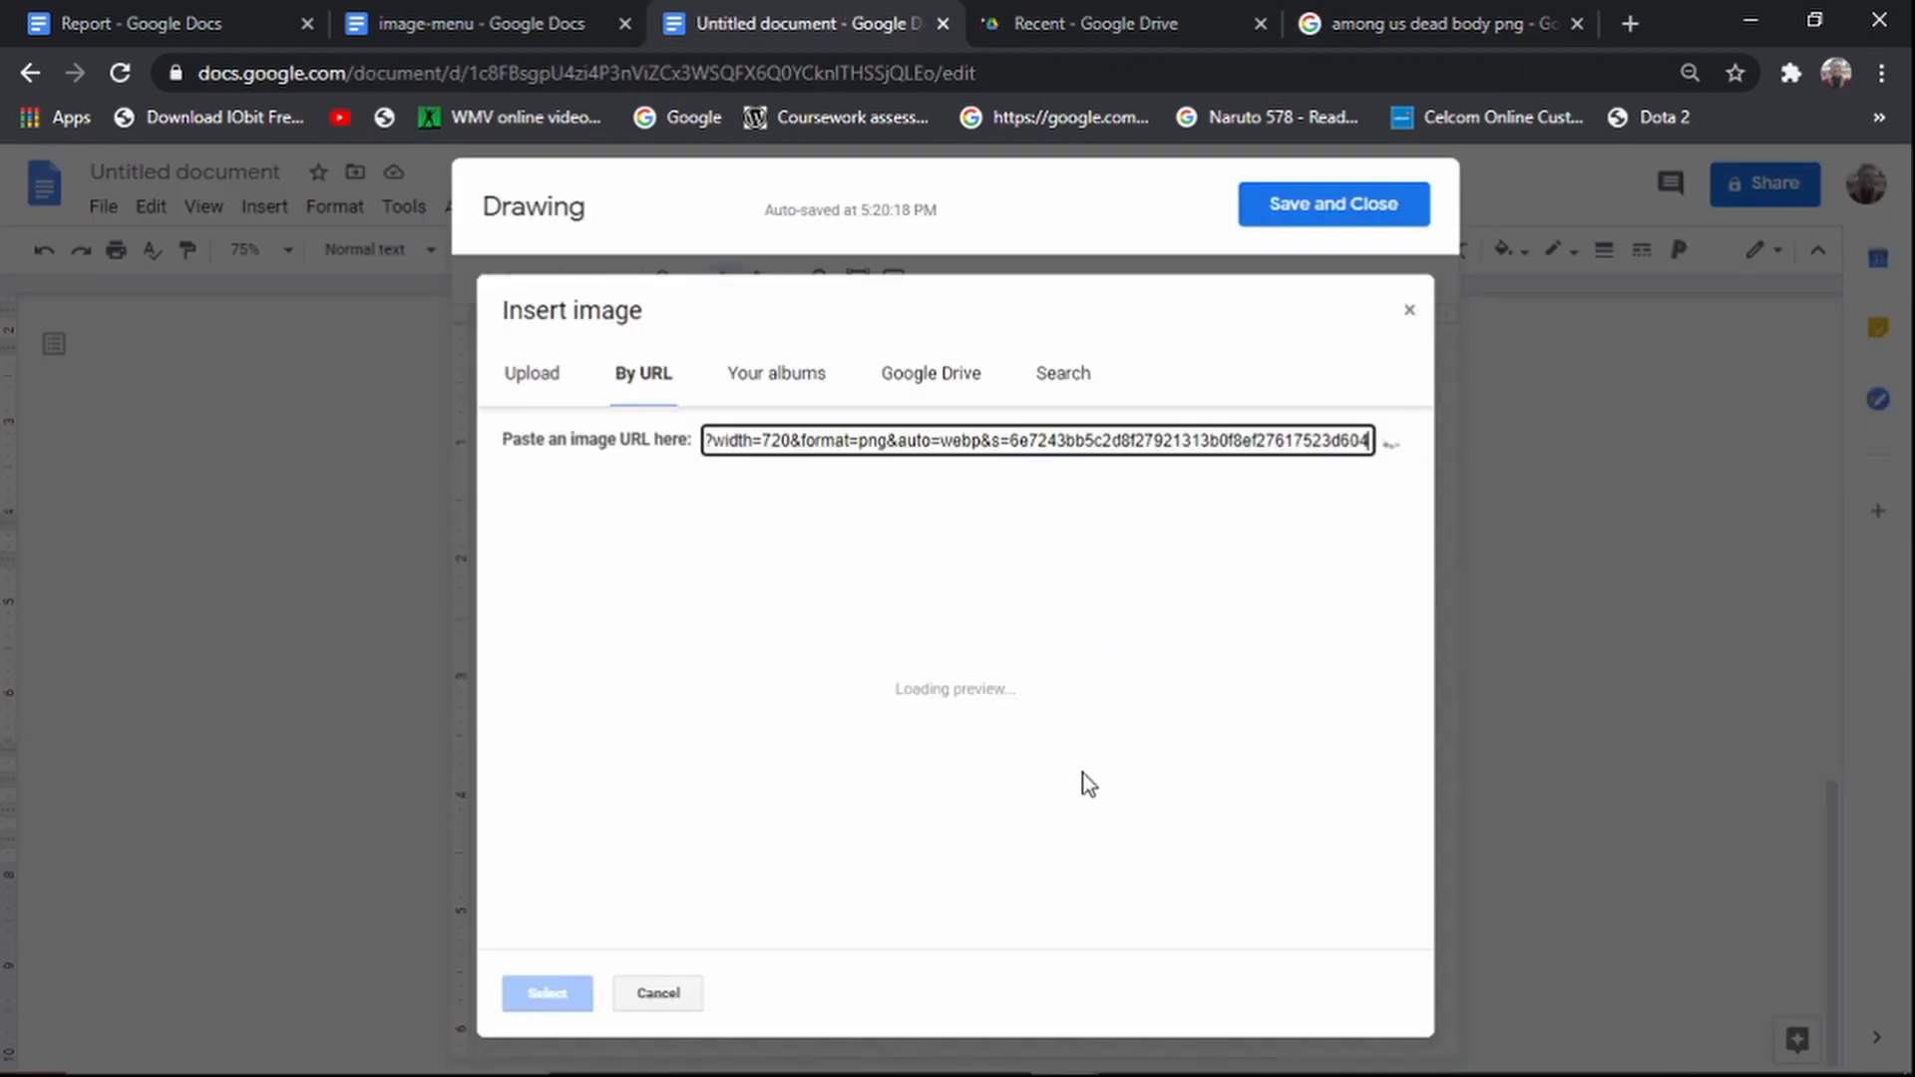
click(545, 993)
click(1374, 18)
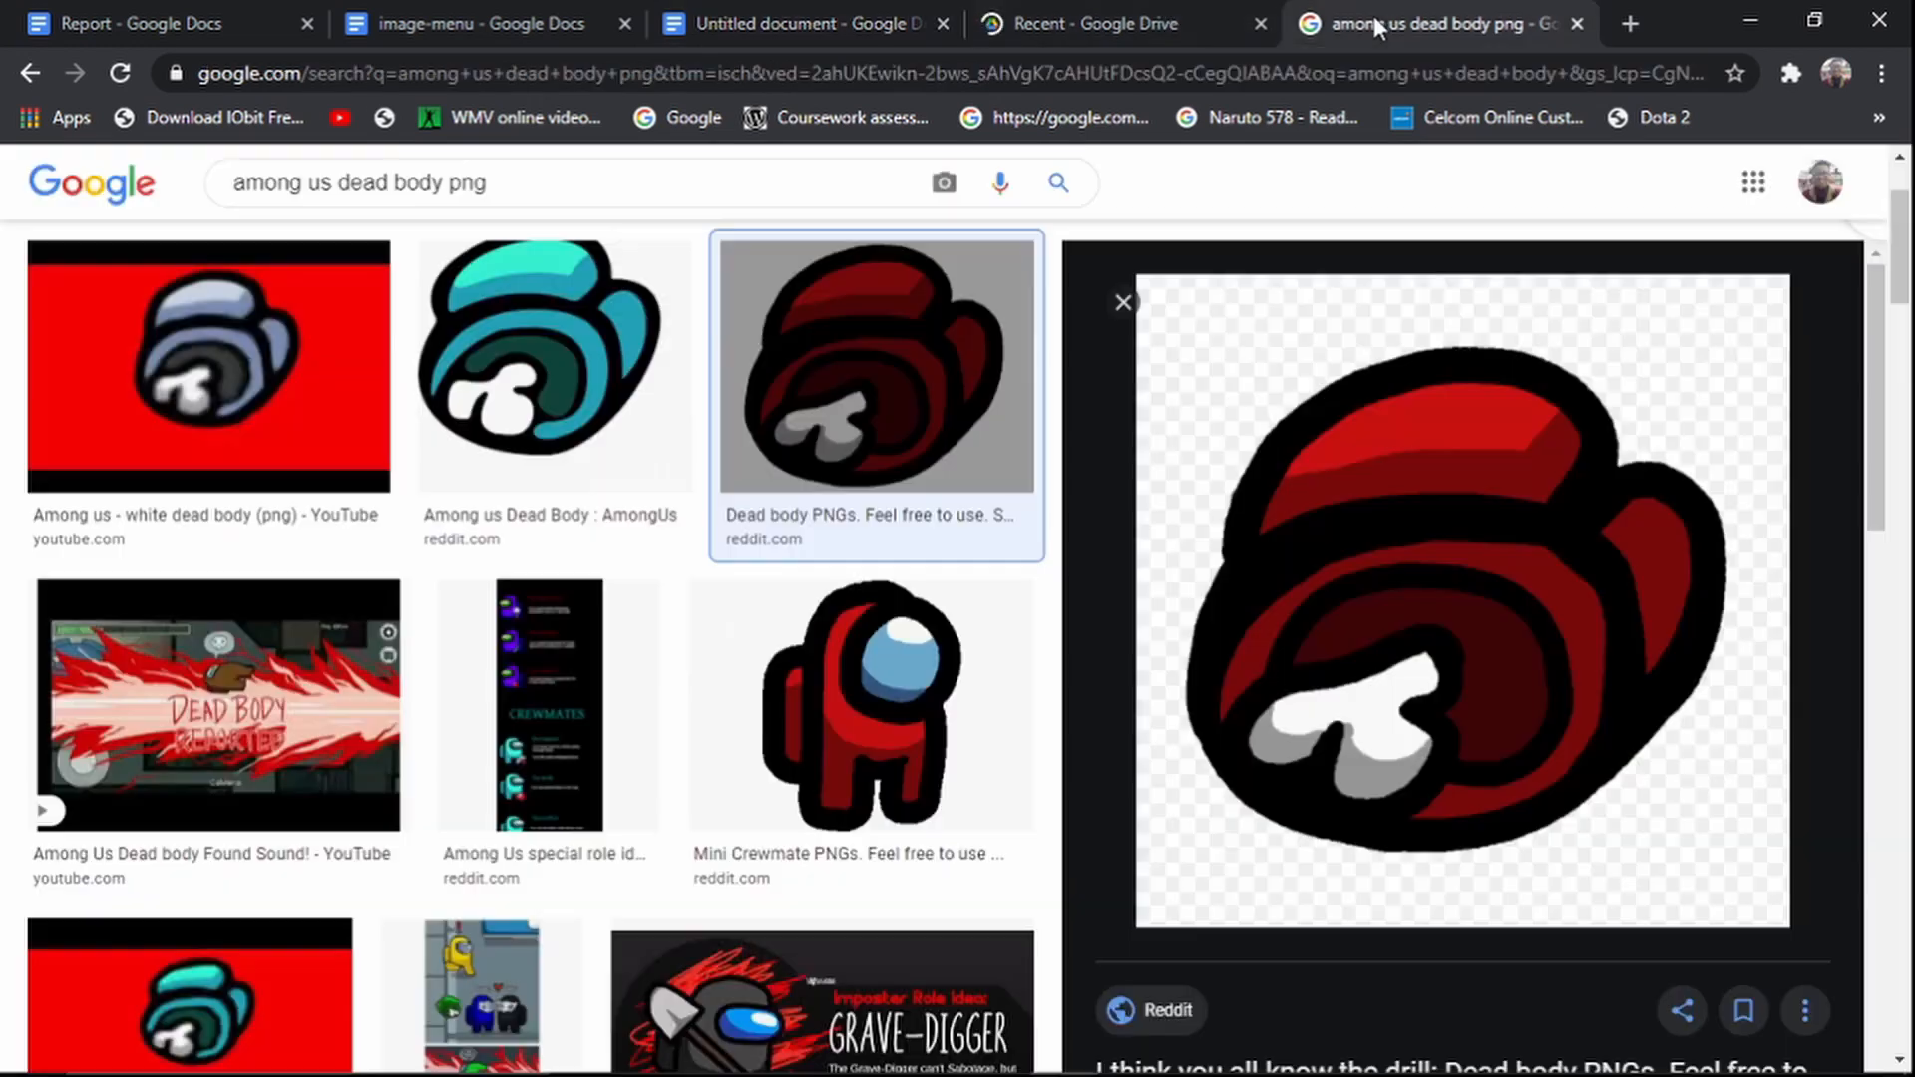
click(546, 356)
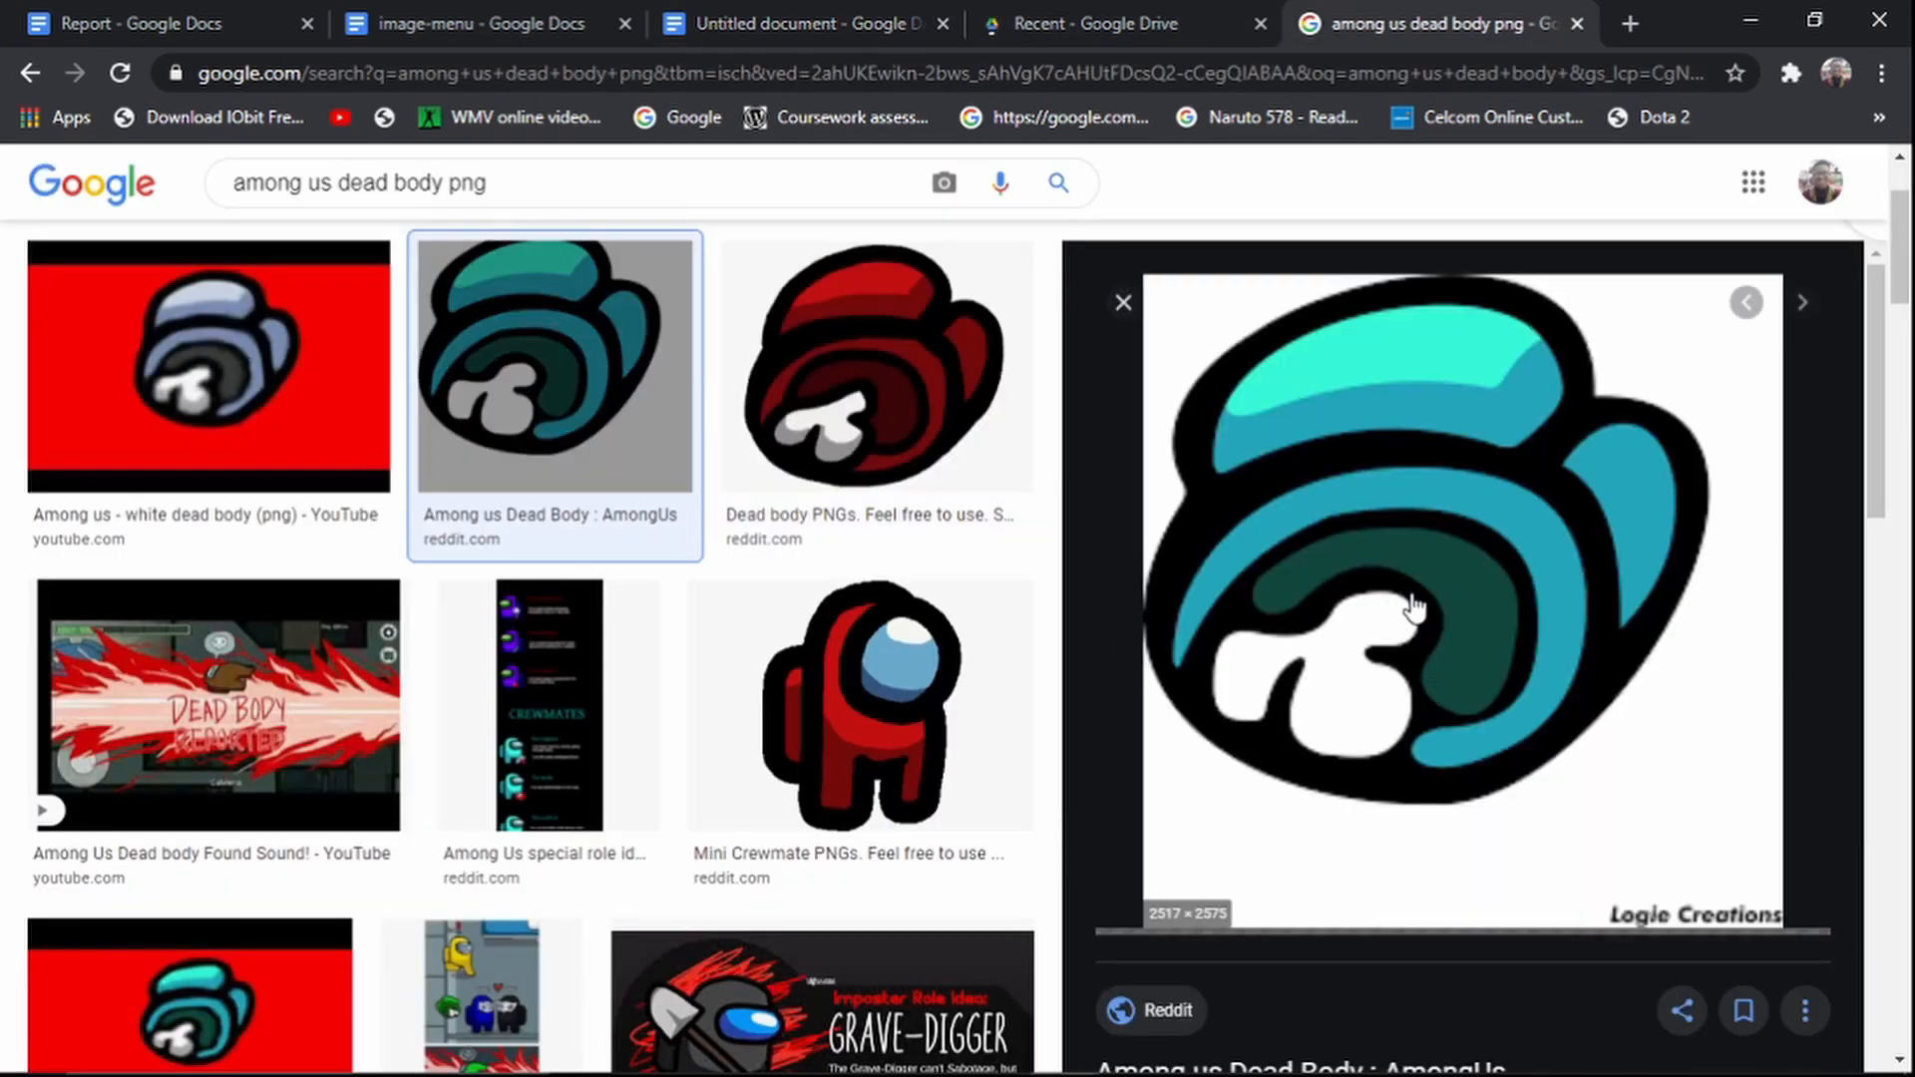
scroll(992, 565, down, 3)
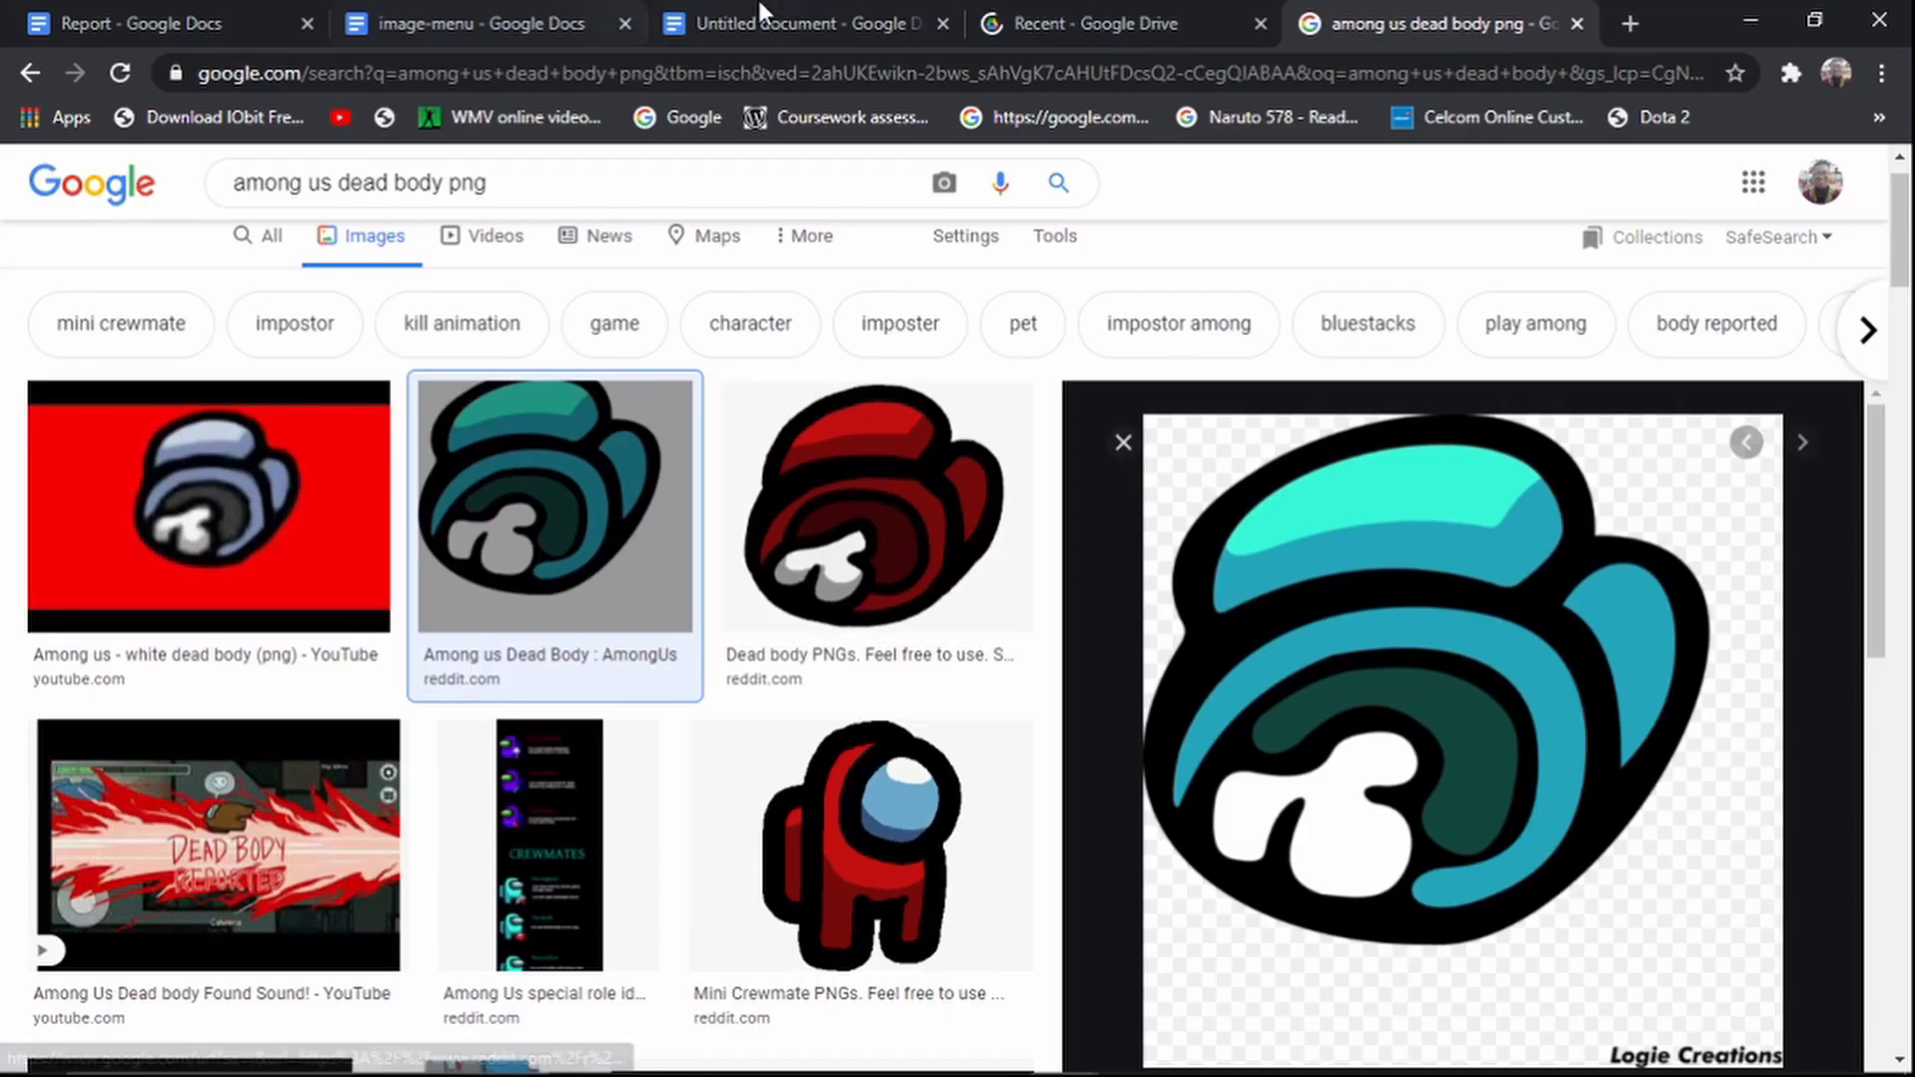
click(760, 20)
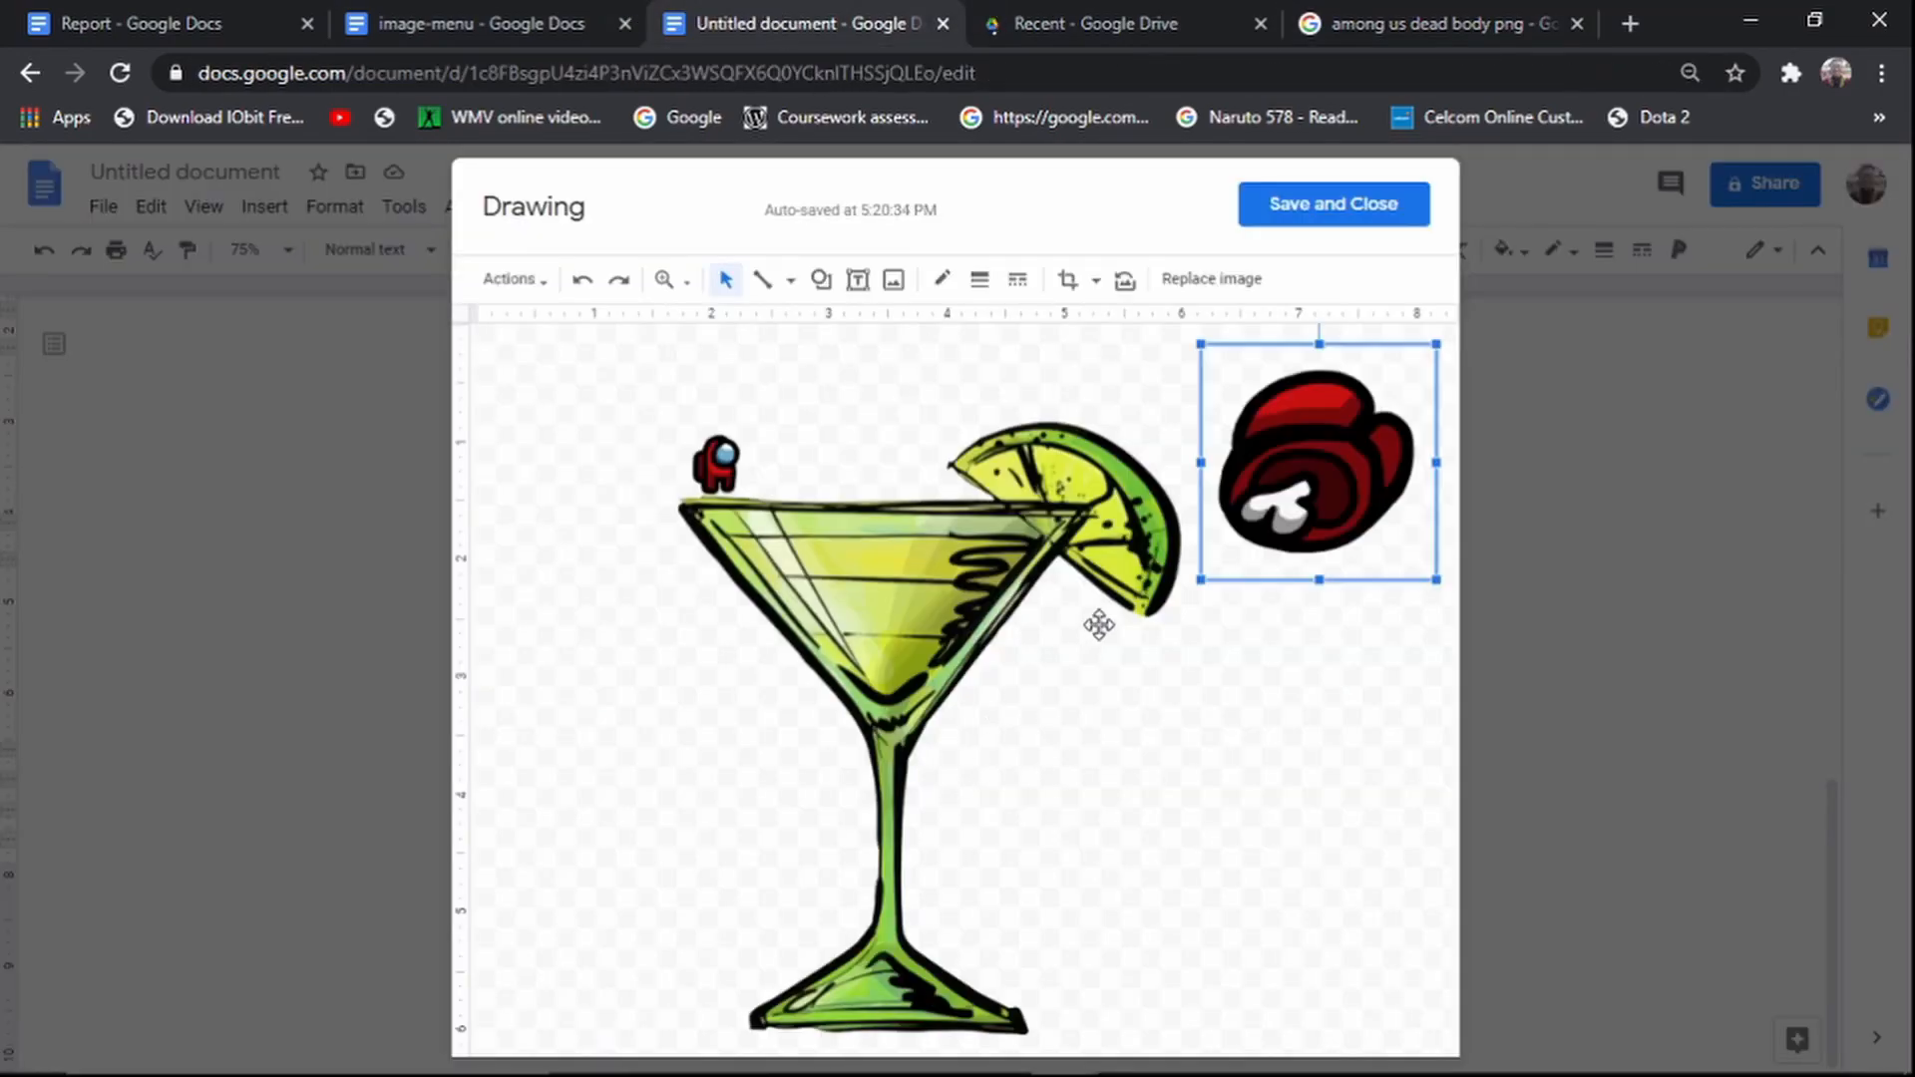
Step: Duplicate the red dead-body image several times, shrink the copies to tiny size and place them inside the cocktail glass
key(ctrl+v)
drag(1298, 518, 1078, 603)
drag(1244, 534, 1090, 686)
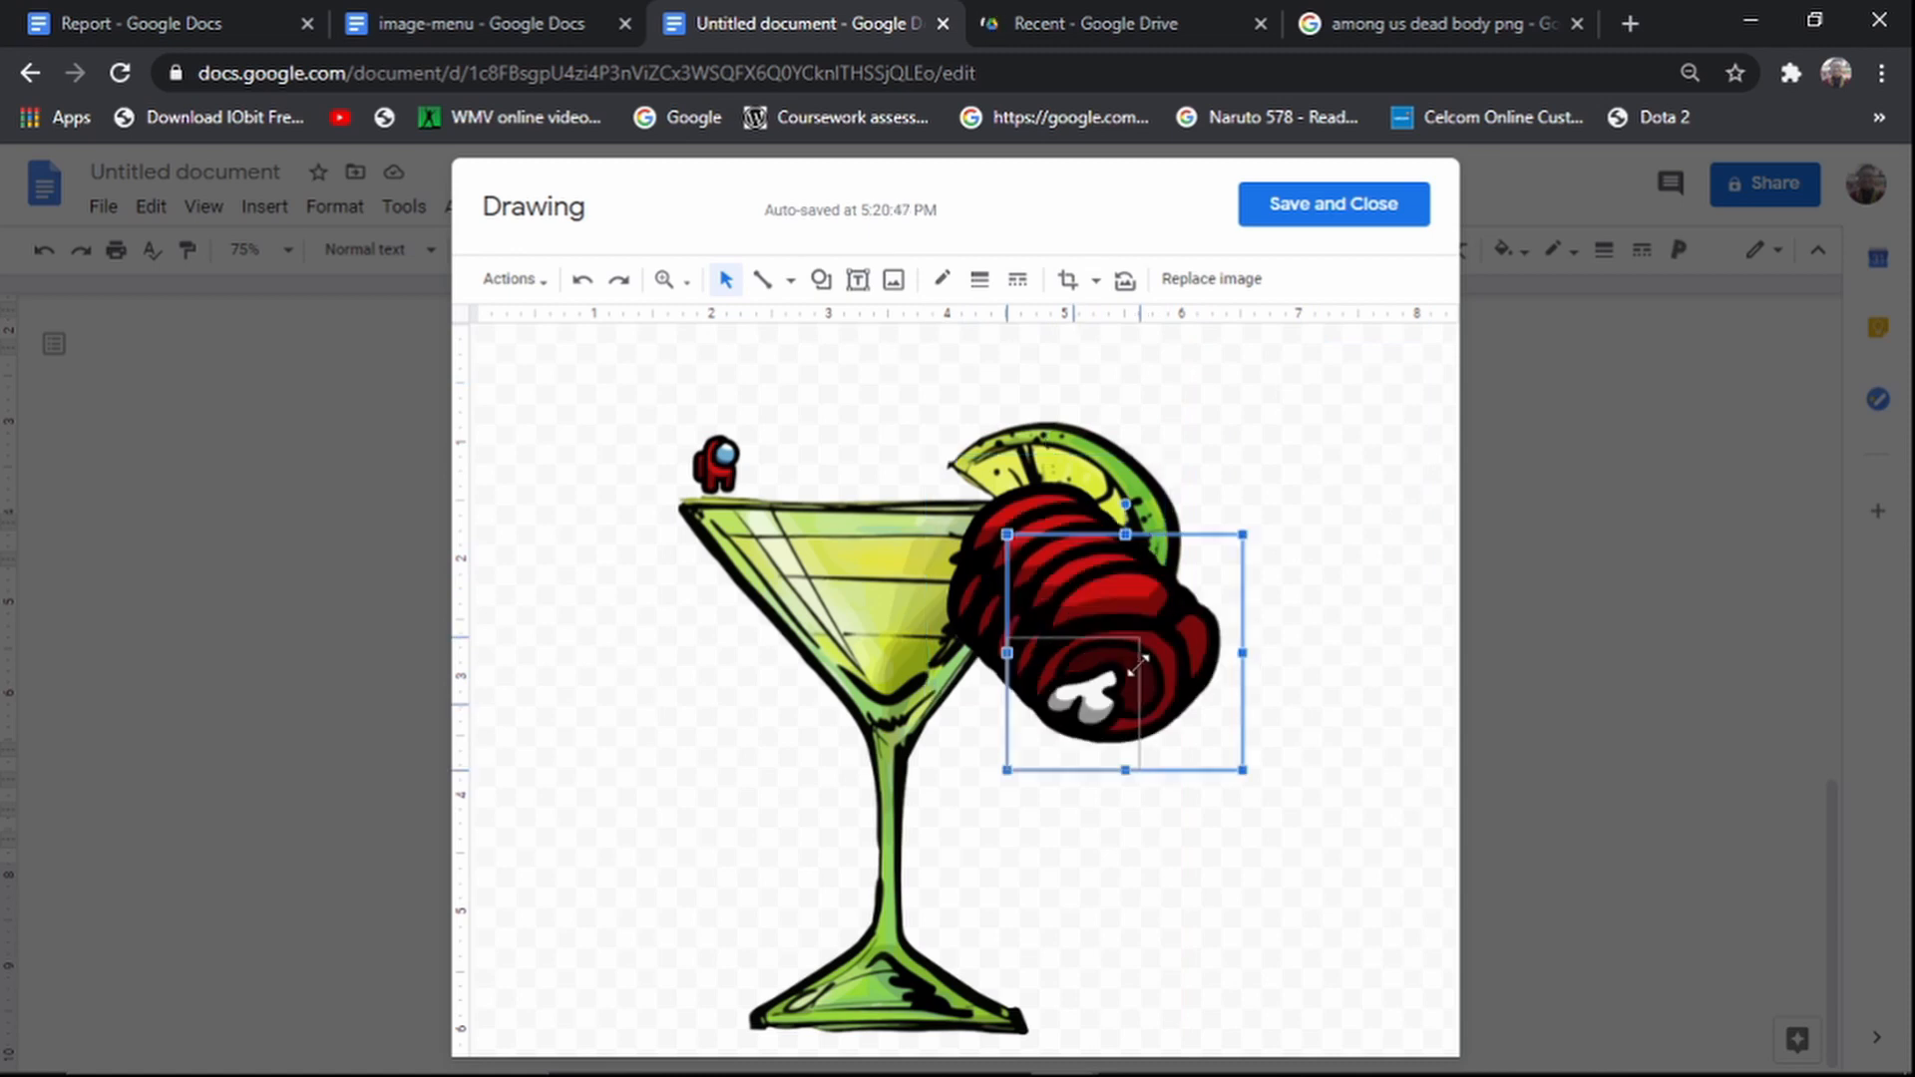
mouse_move(828, 648)
mouse_down()
mouse_move(859, 616)
mouse_move(854, 639)
mouse_up()
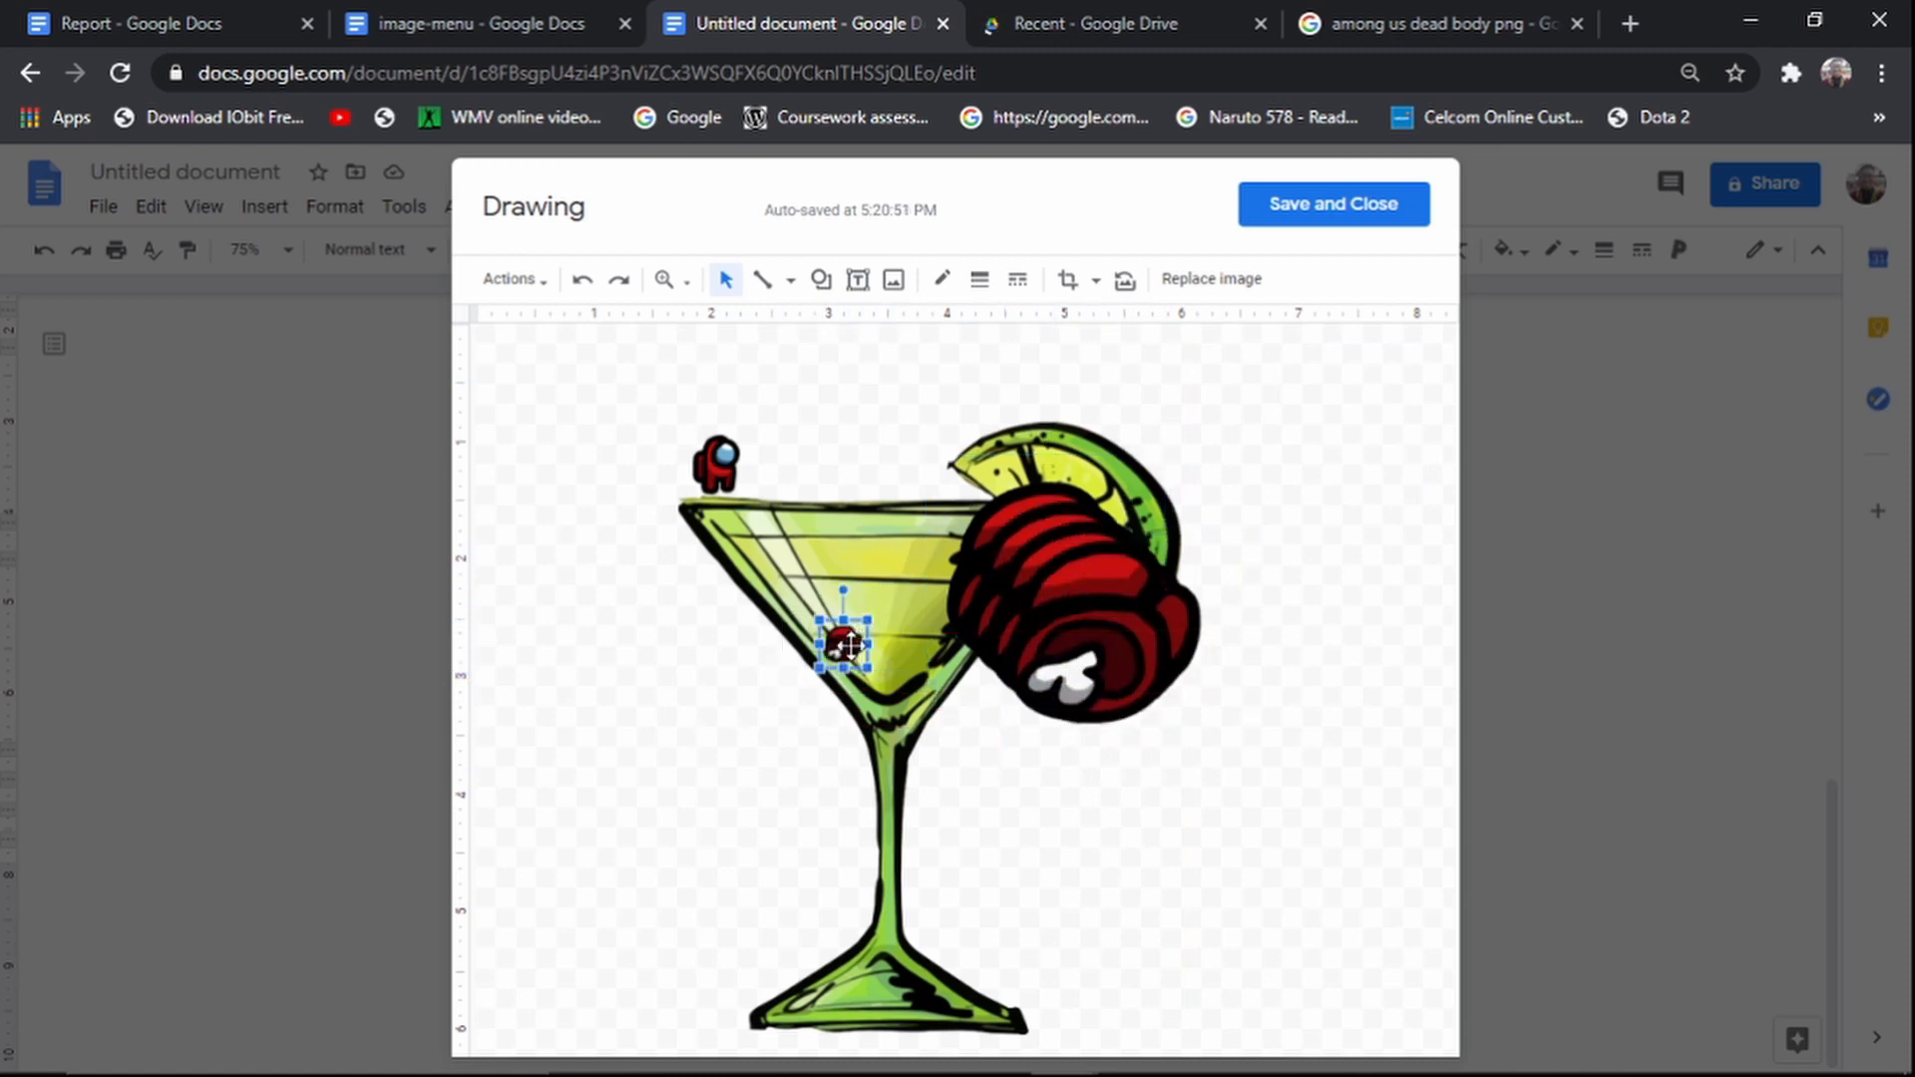
click(1155, 641)
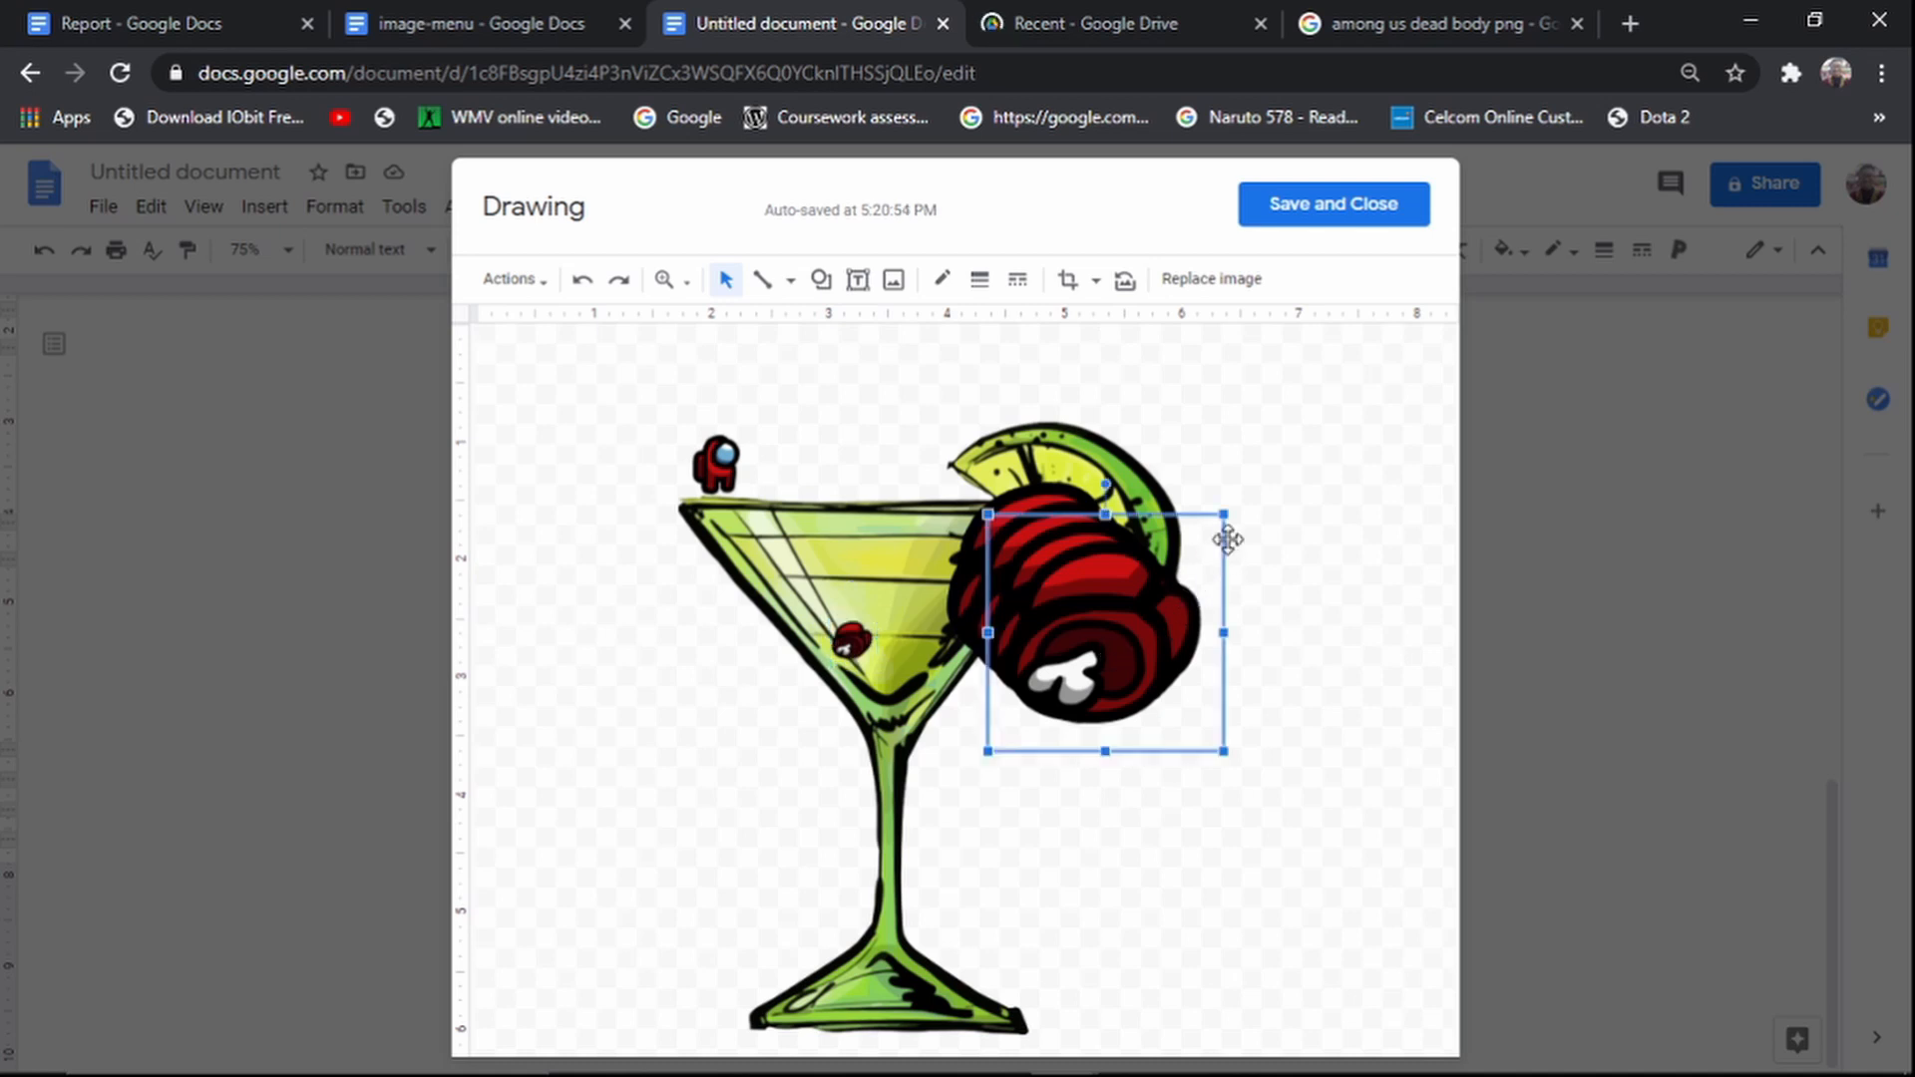
drag(1224, 515, 1022, 711)
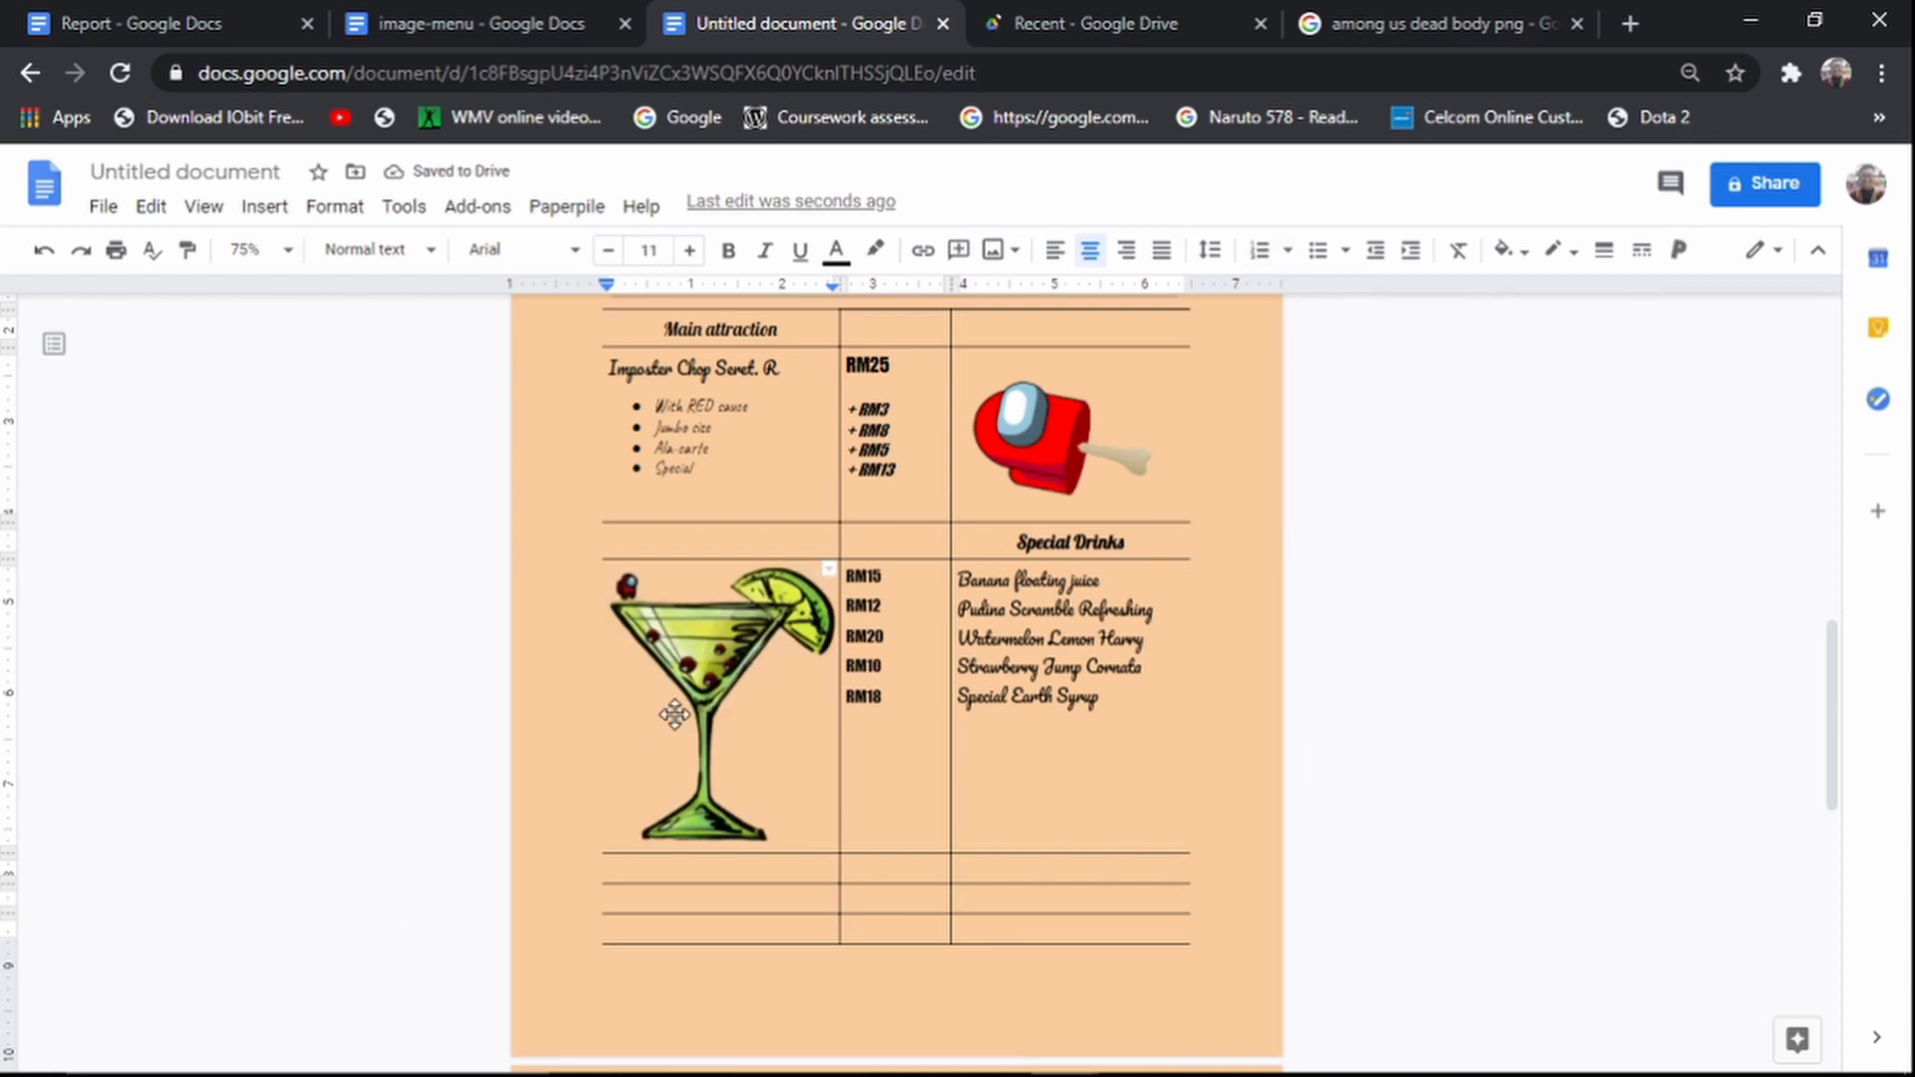
Step: Shrink the cocktail glass drawing beside the drink prices and change the heading above the drinks list to "Space Drinks"
click(733, 830)
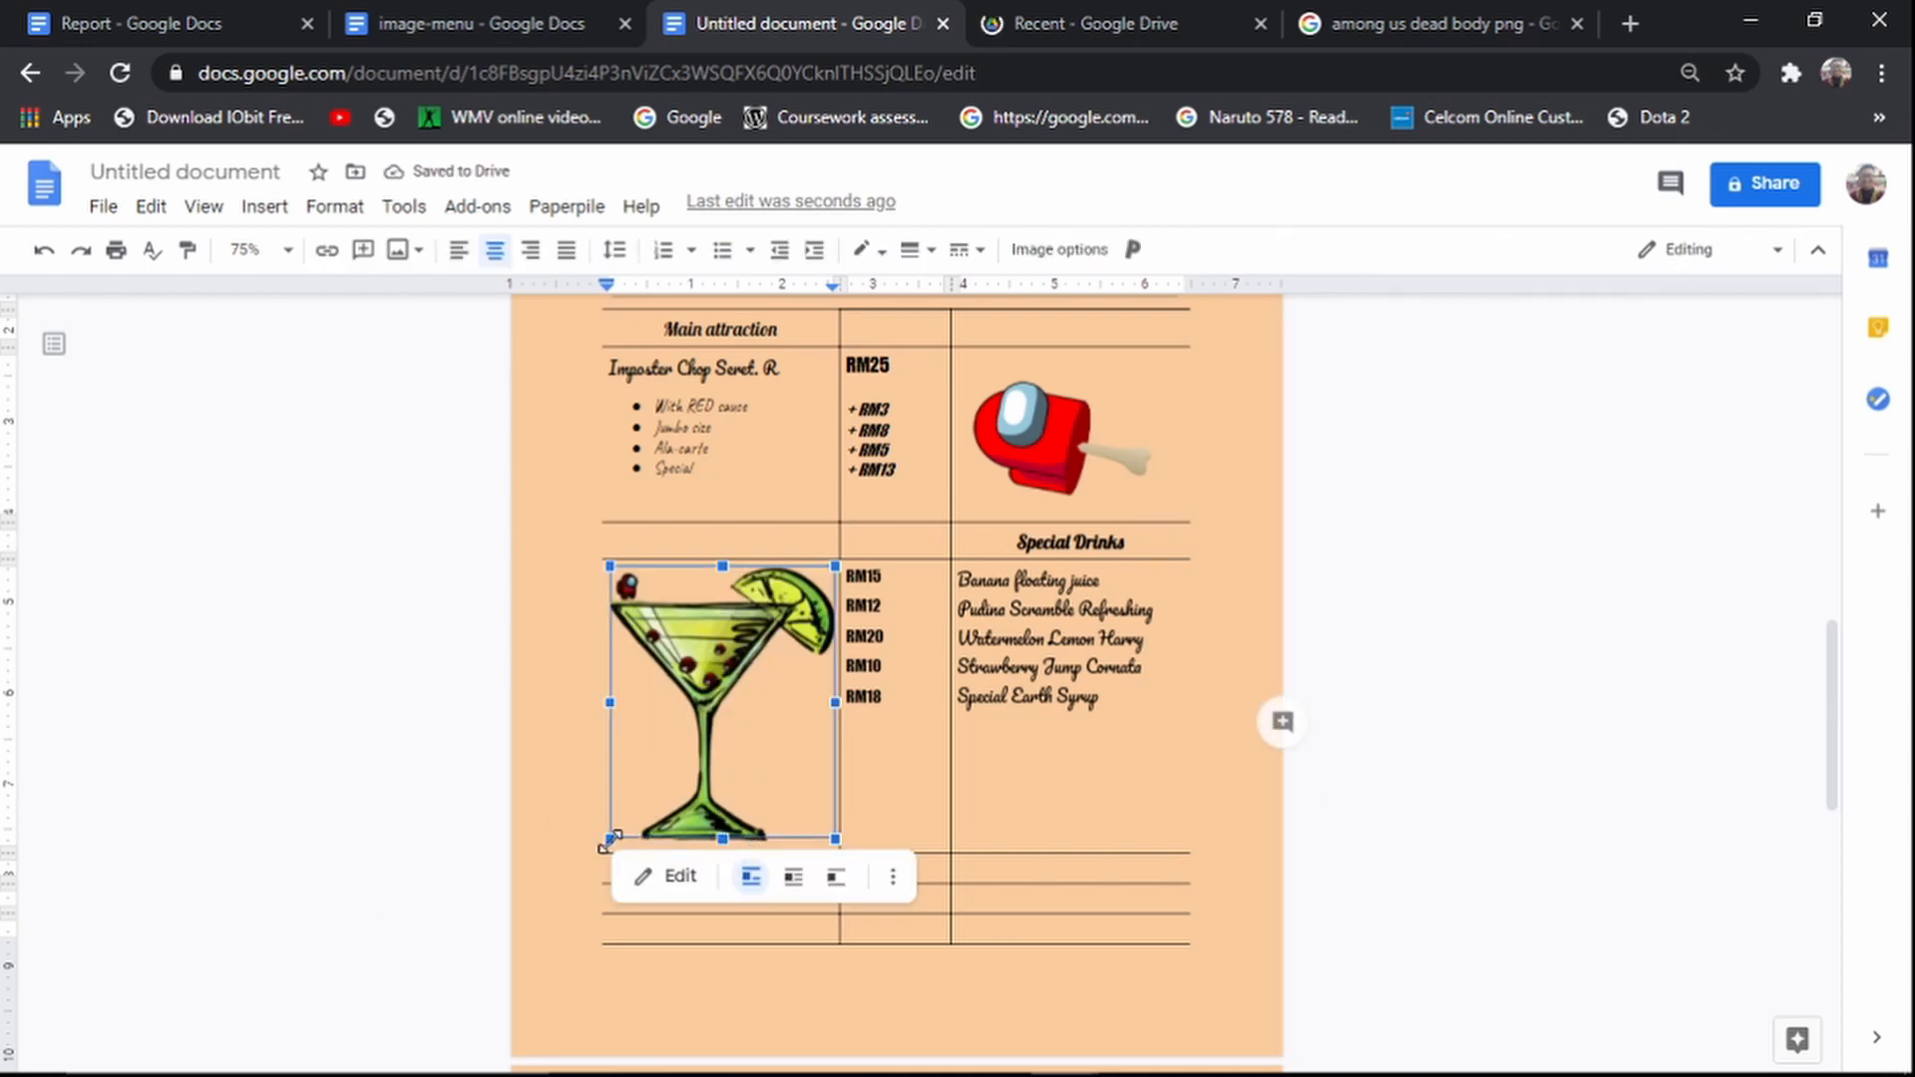
drag(609, 838, 658, 763)
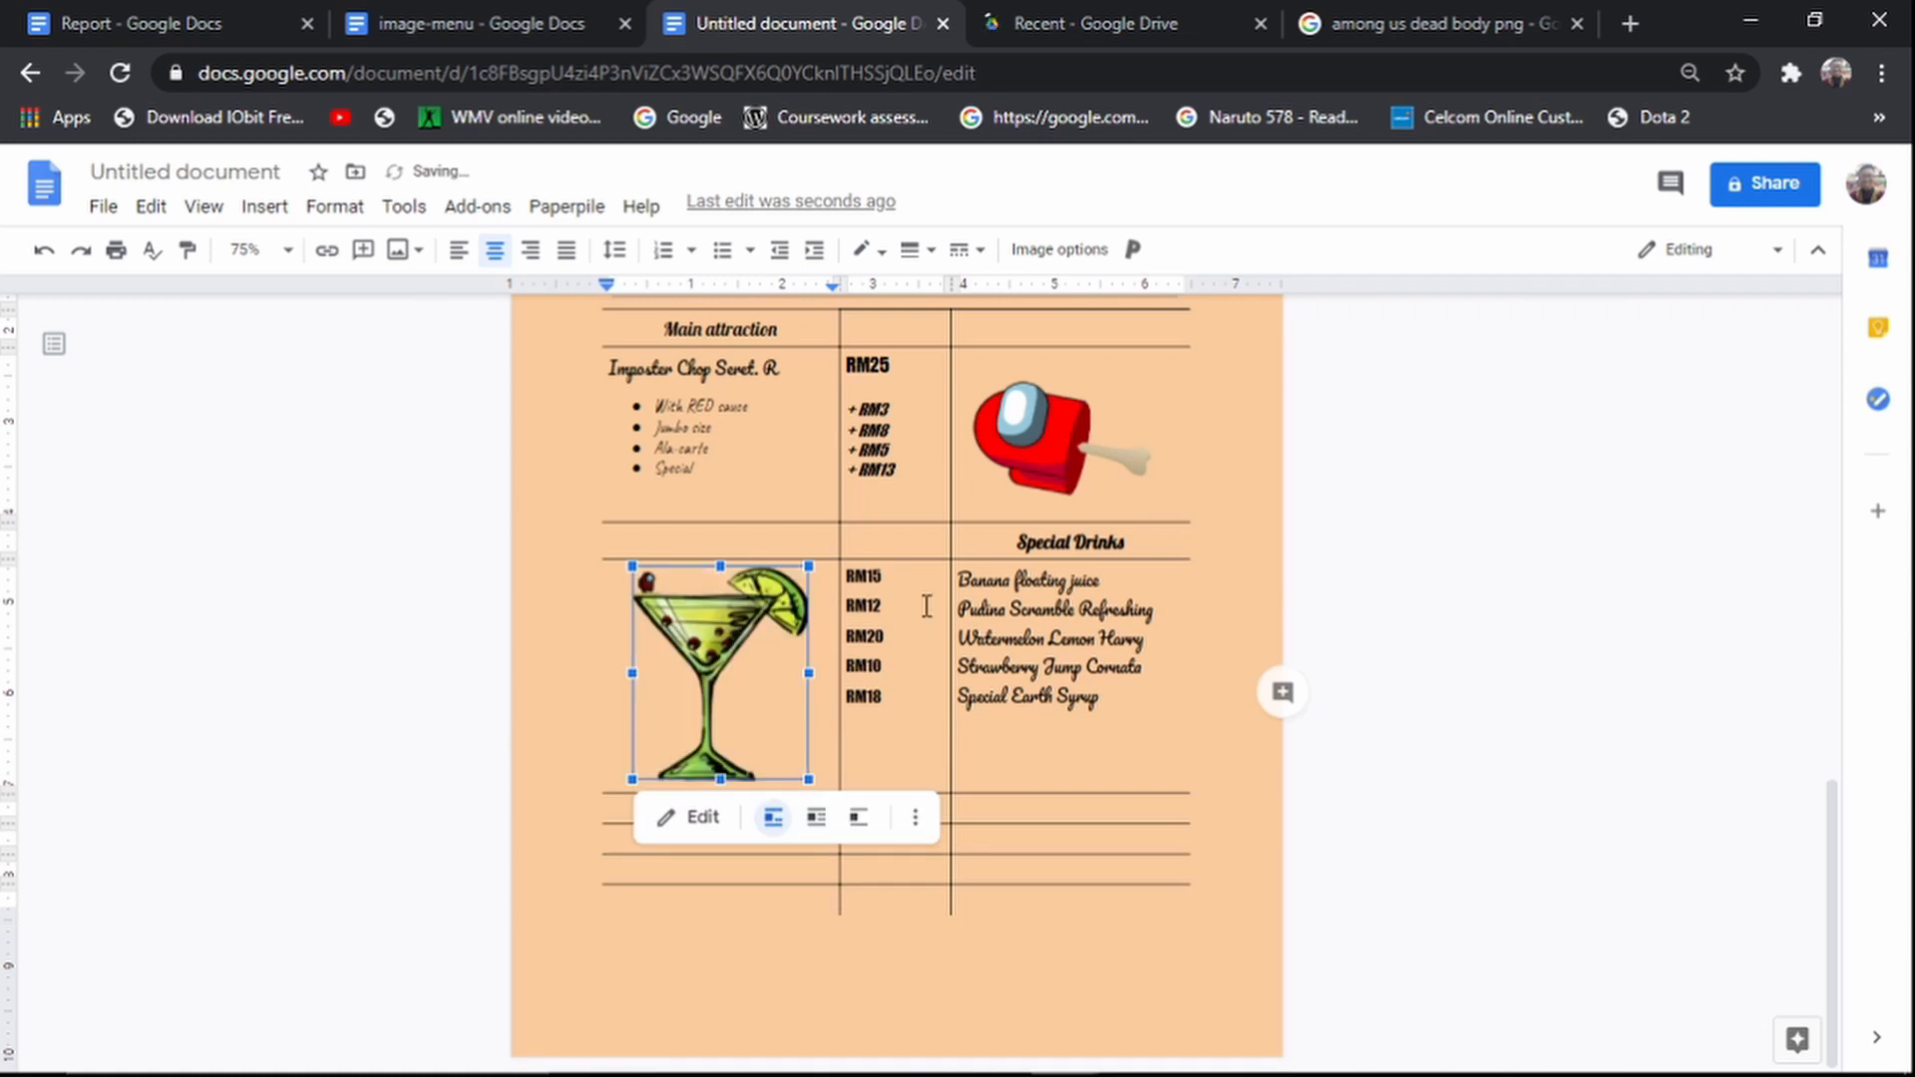
double_click(1049, 549)
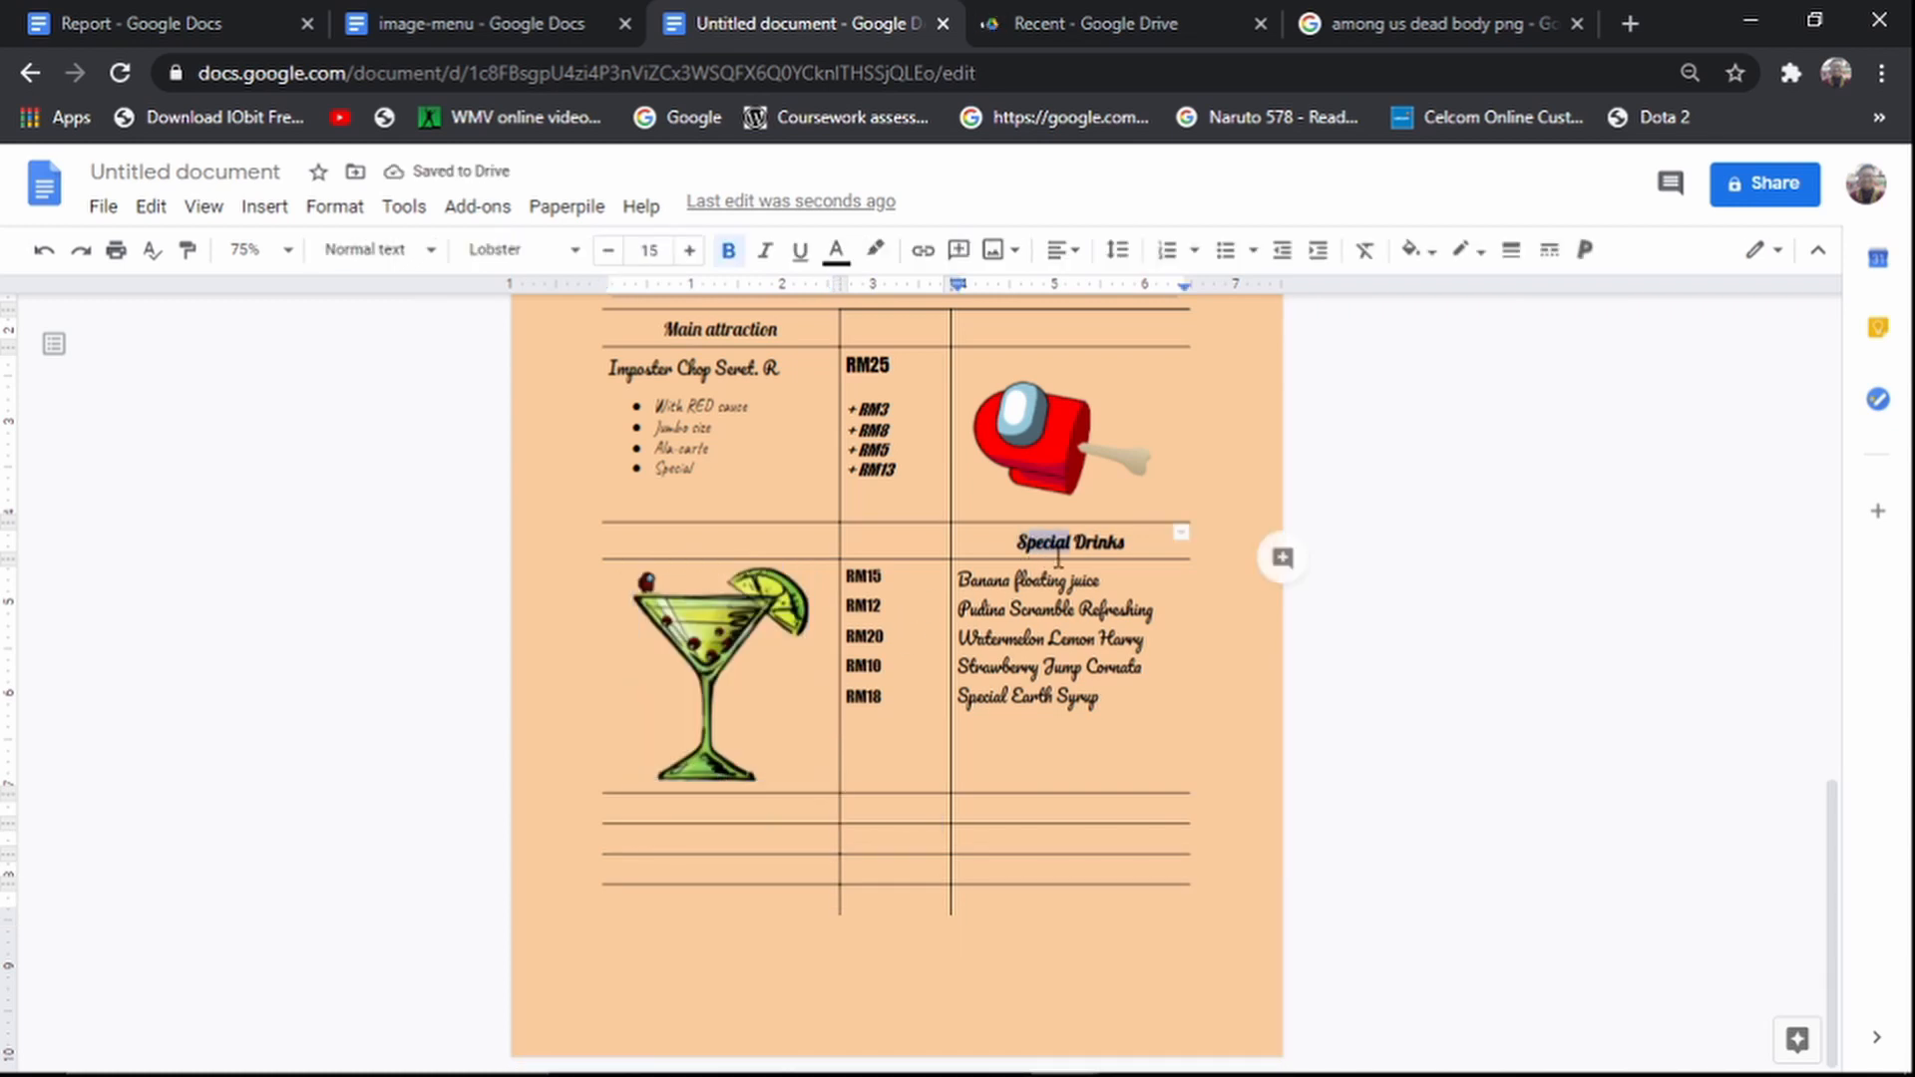
text(Space)
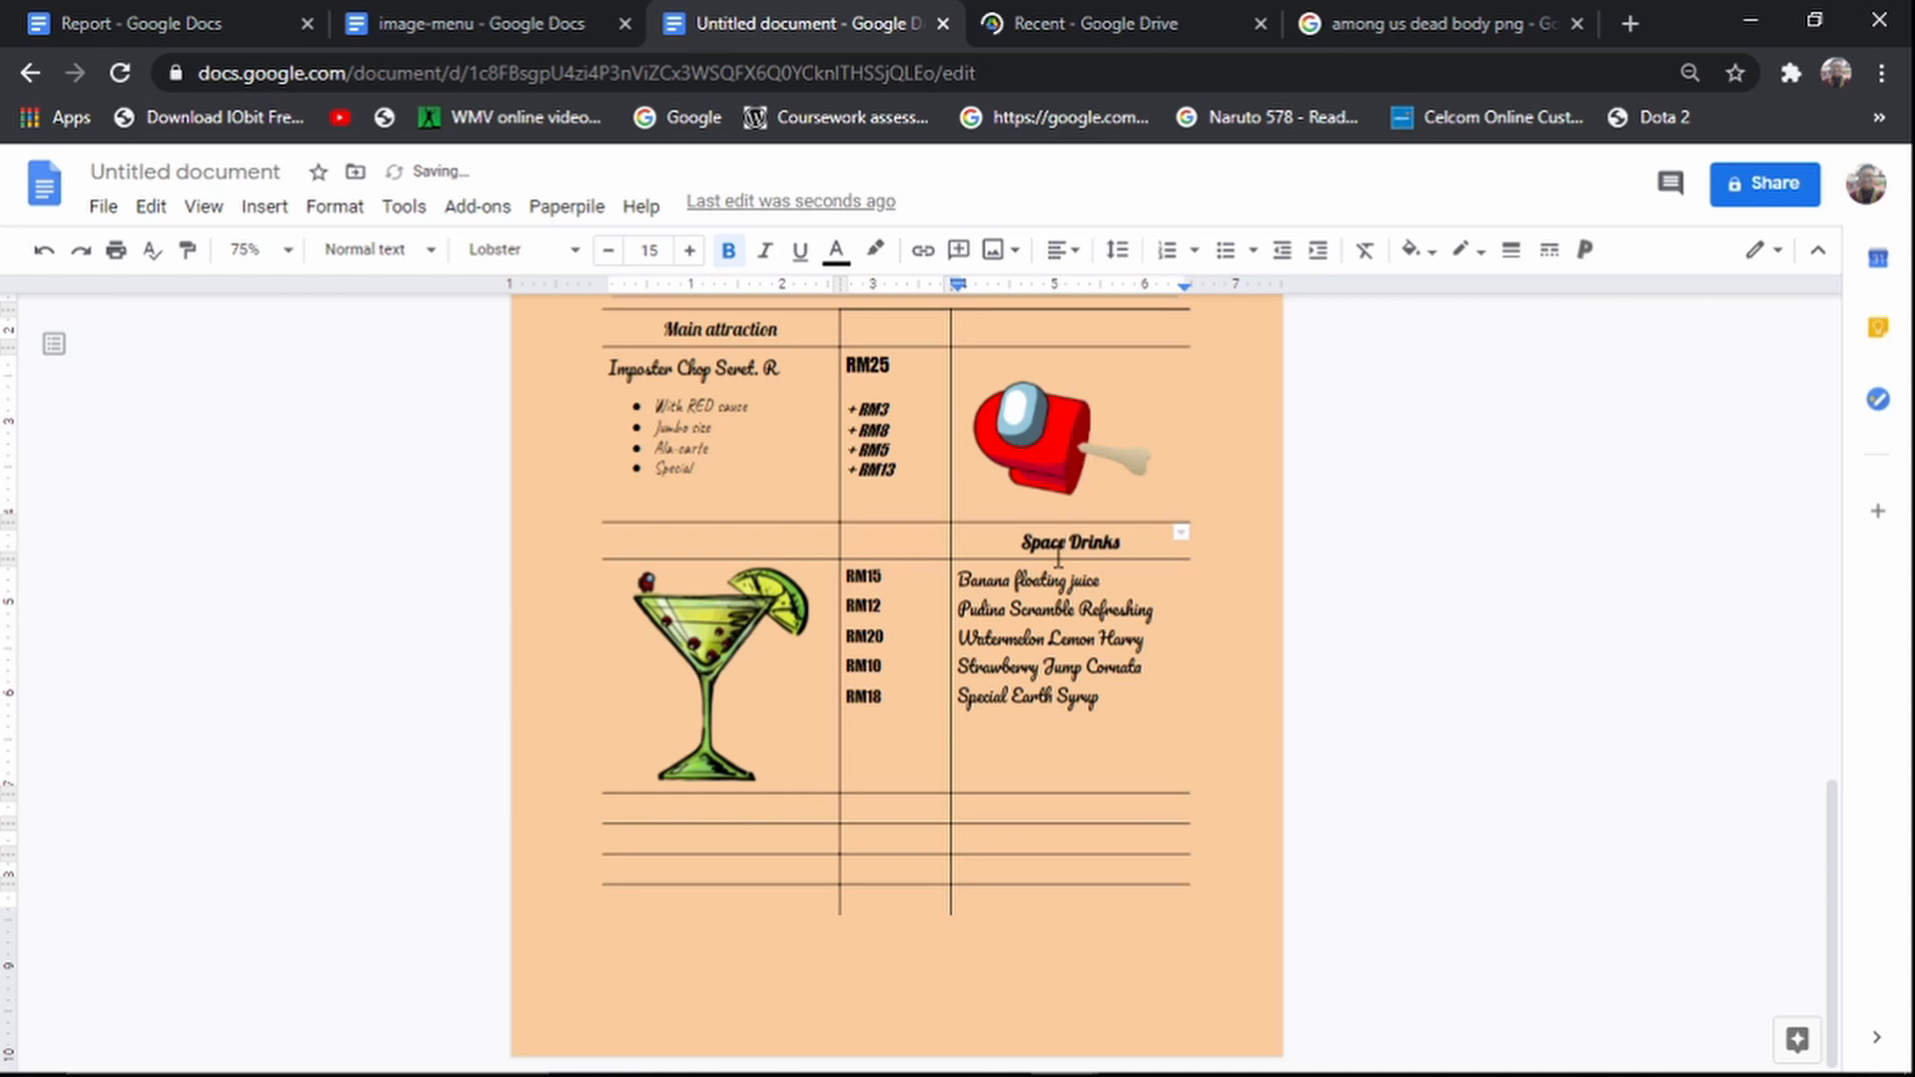
double_click(1530, 579)
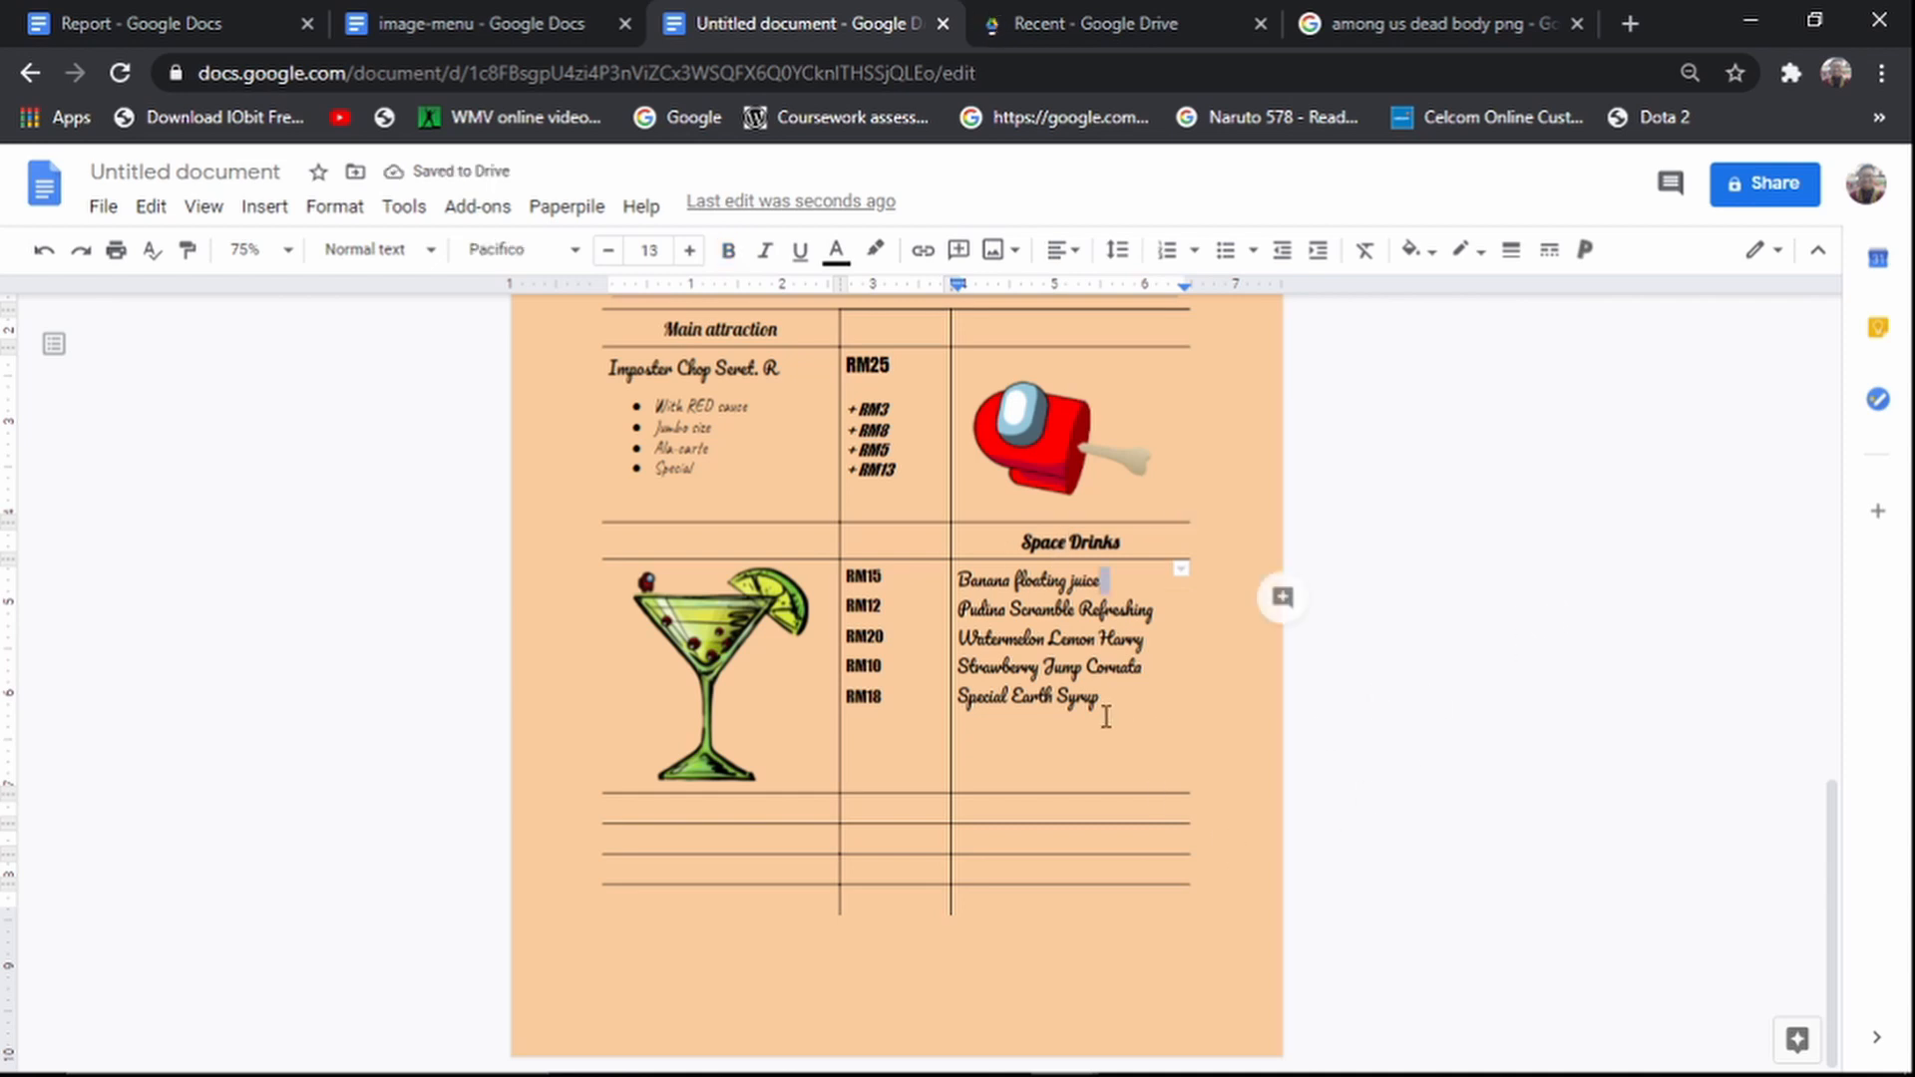
click(1086, 746)
Step: Copy the Chicken Chop, beef contraction and salad items with their prices from the image-menu document into the first-column cell below the cocktail drawing
click(481, 24)
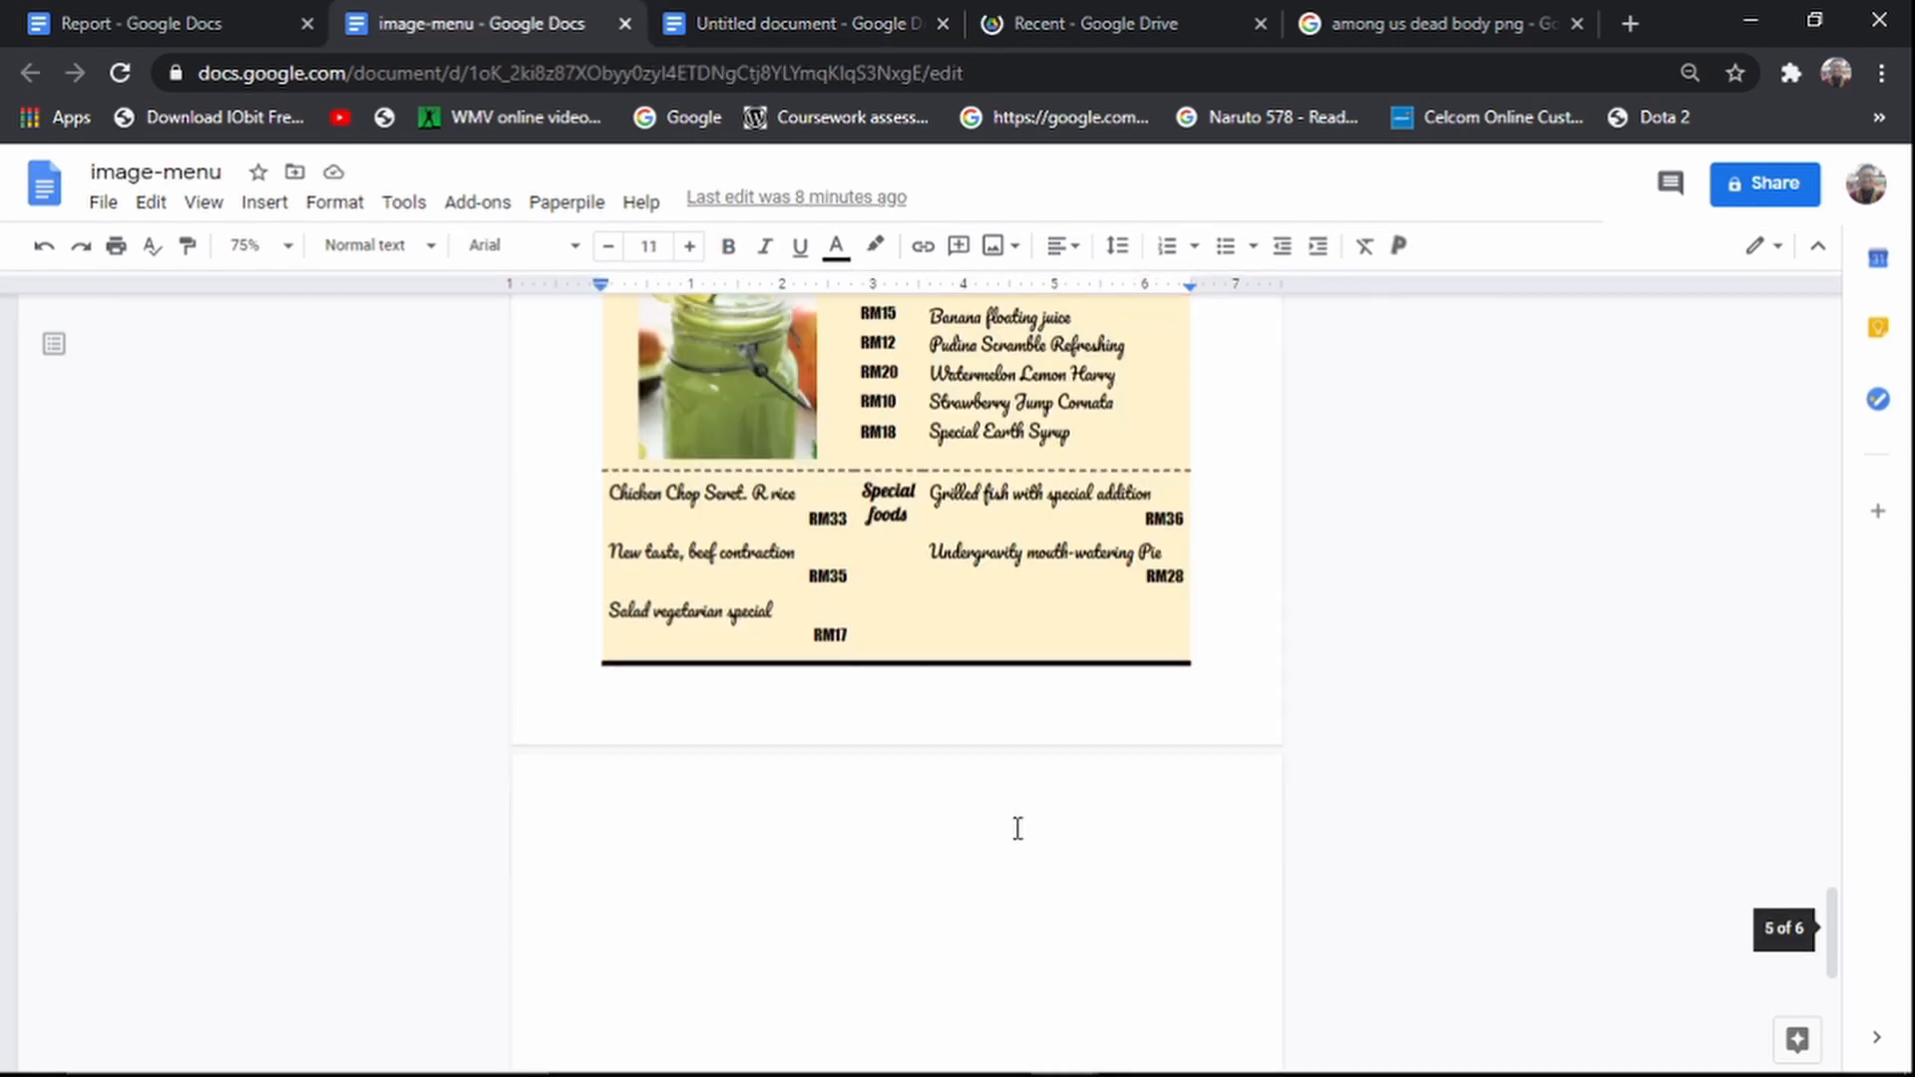
scroll(1017, 829, down, 2)
scroll(846, 559, up, 1)
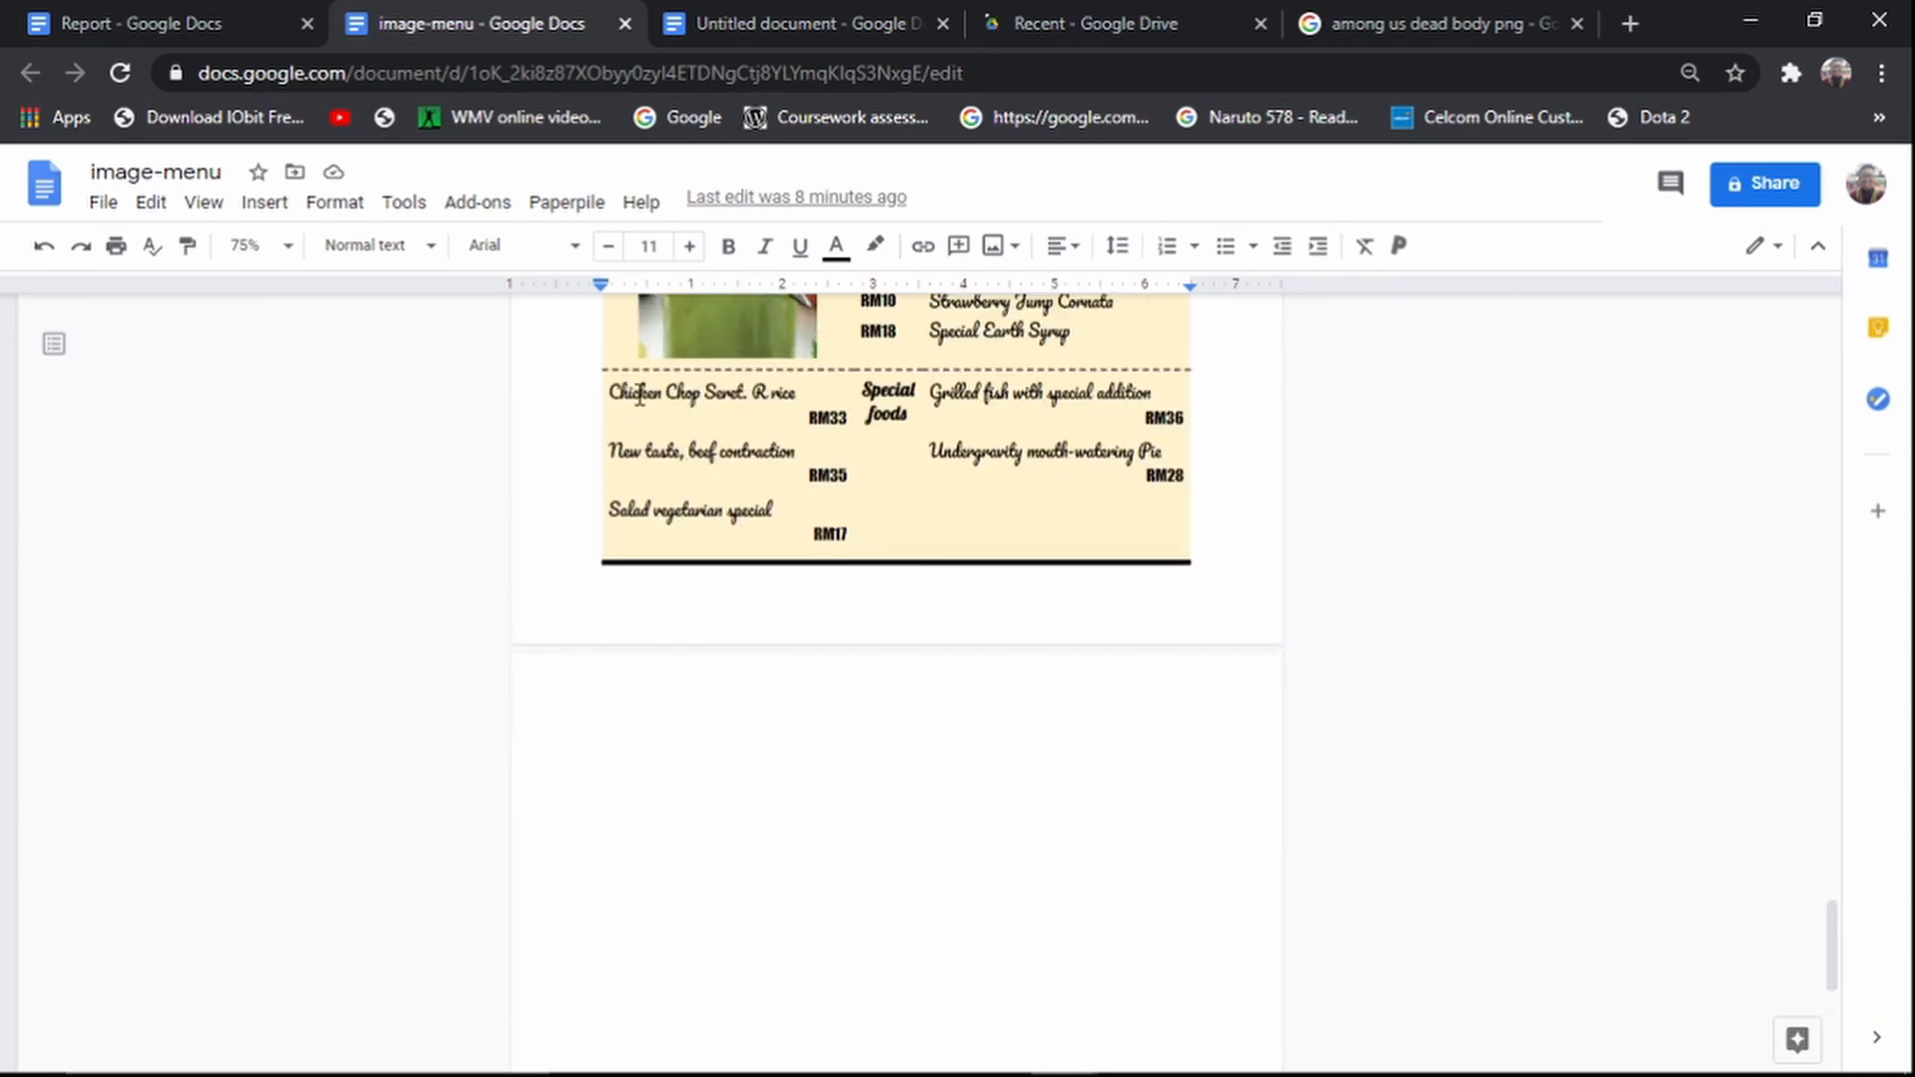
drag(649, 406, 840, 543)
key(ctrl+c)
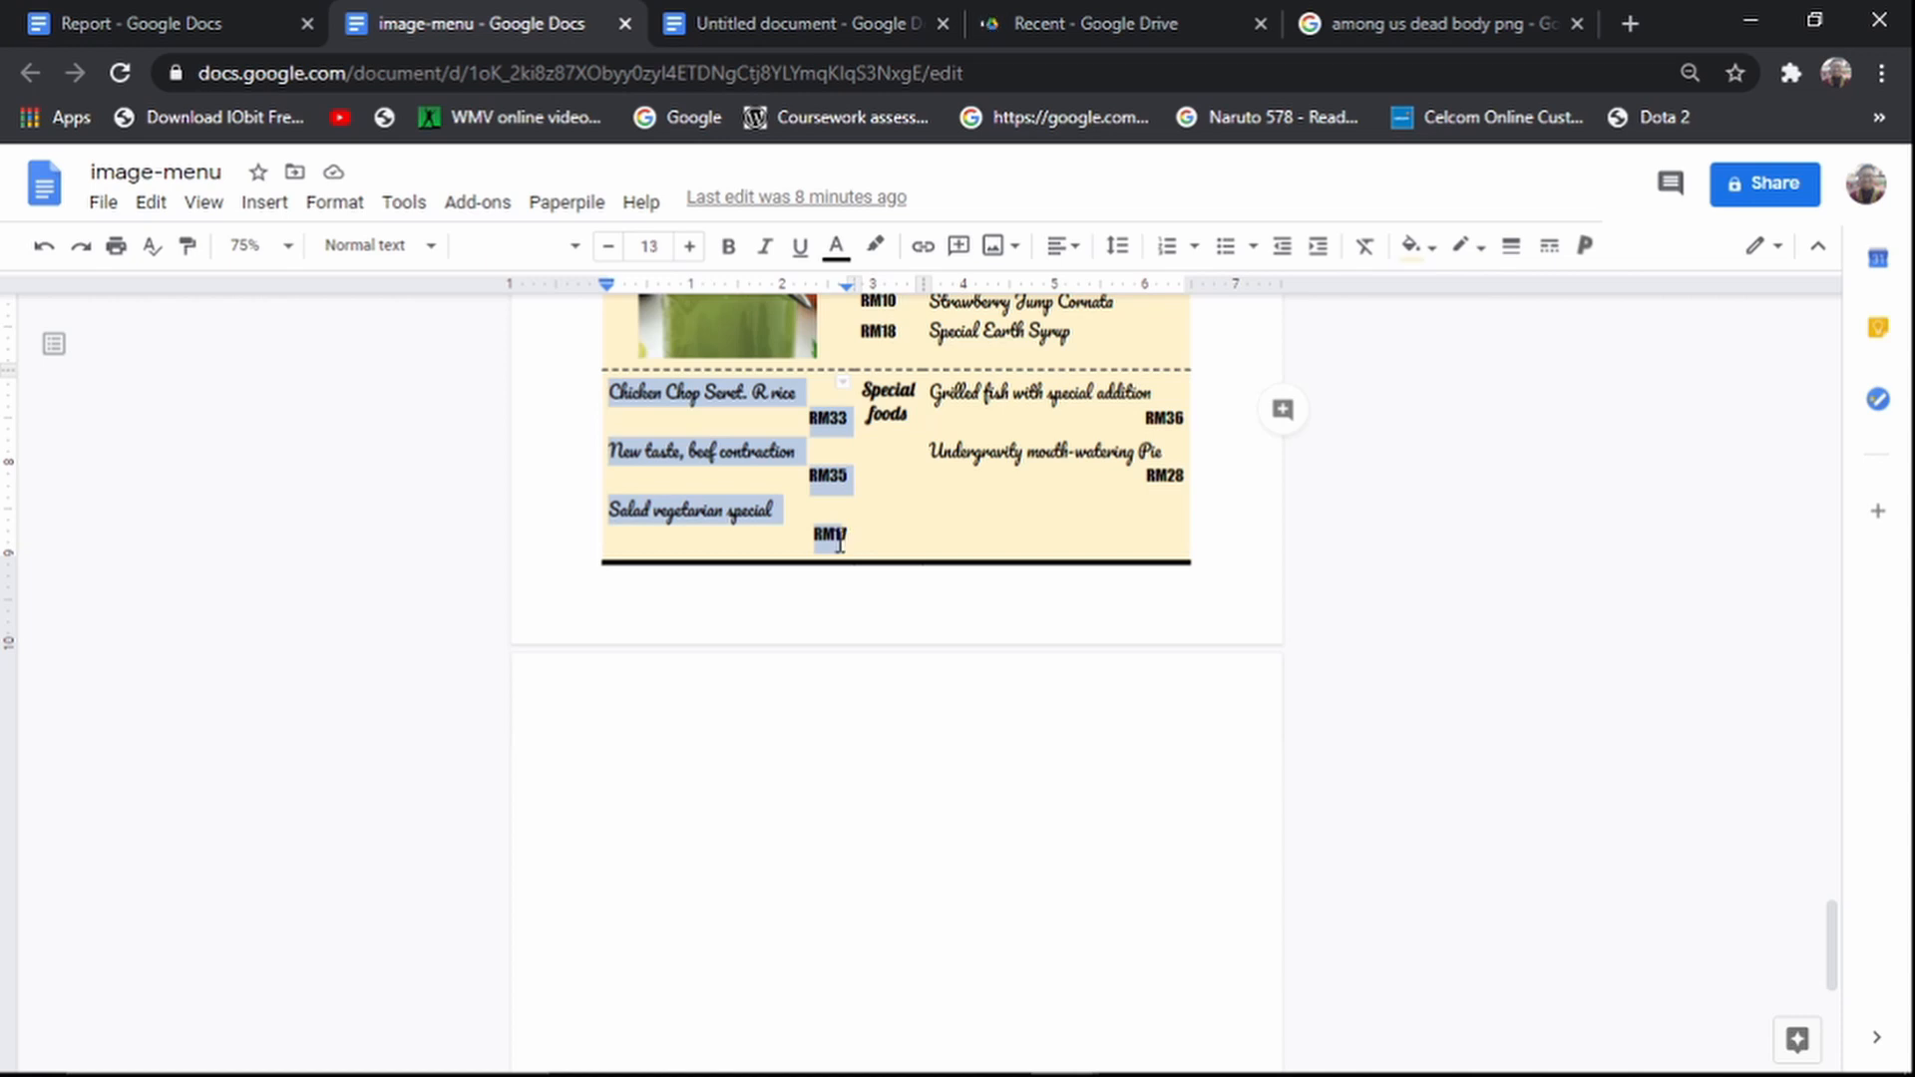
click(897, 23)
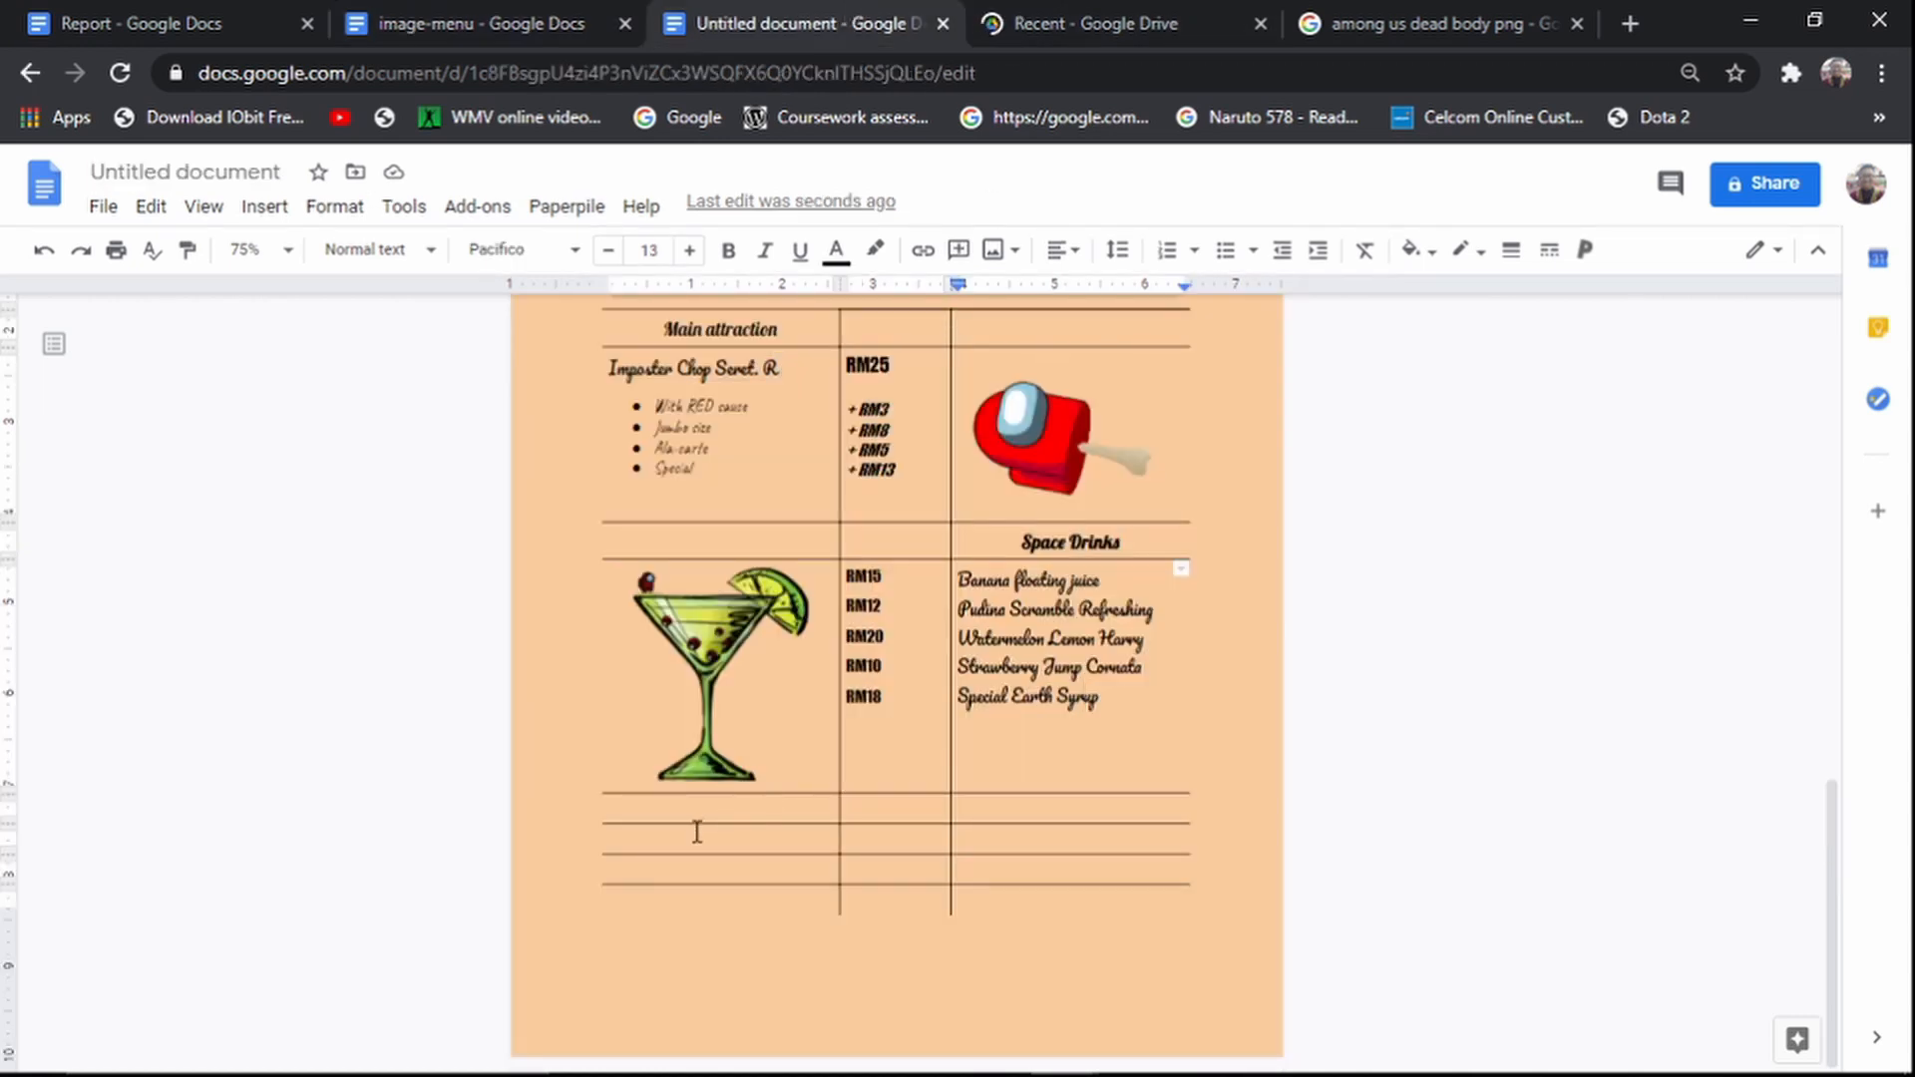
click(669, 815)
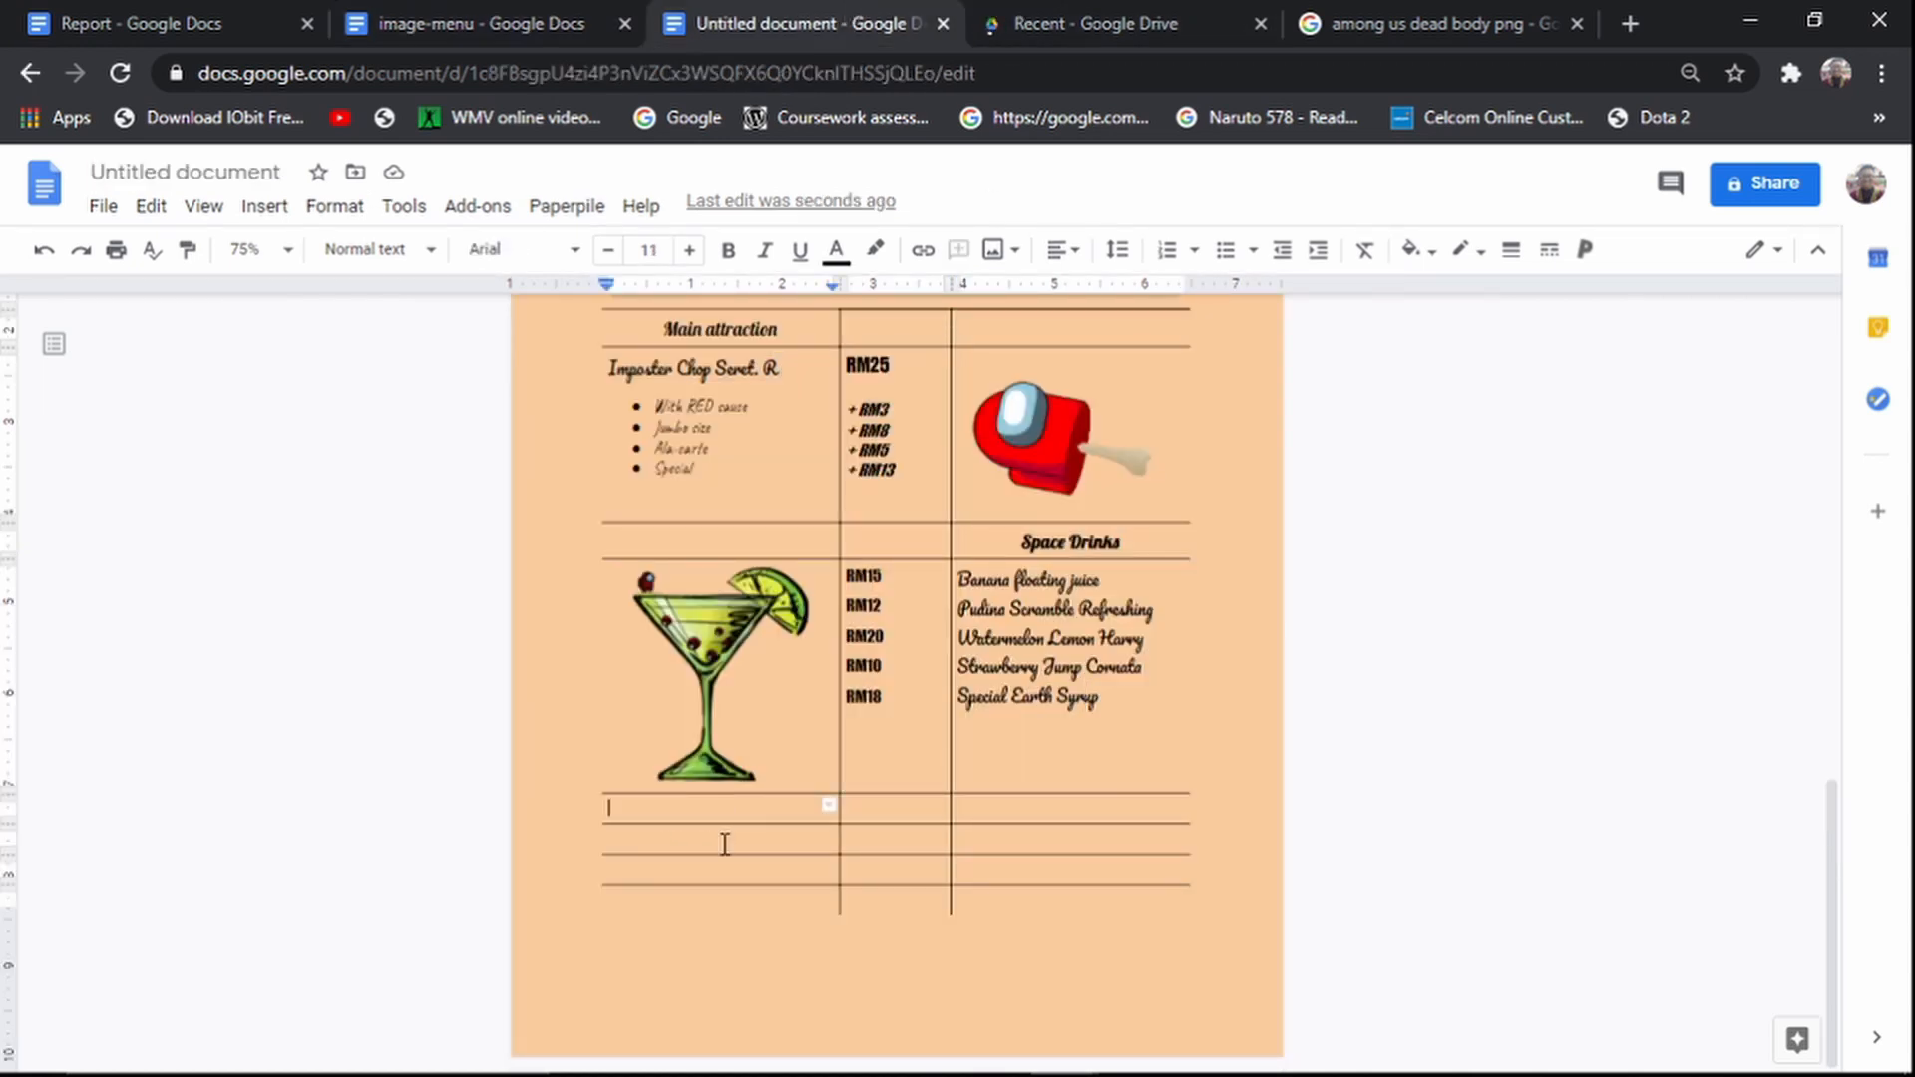
key(ctrl+v)
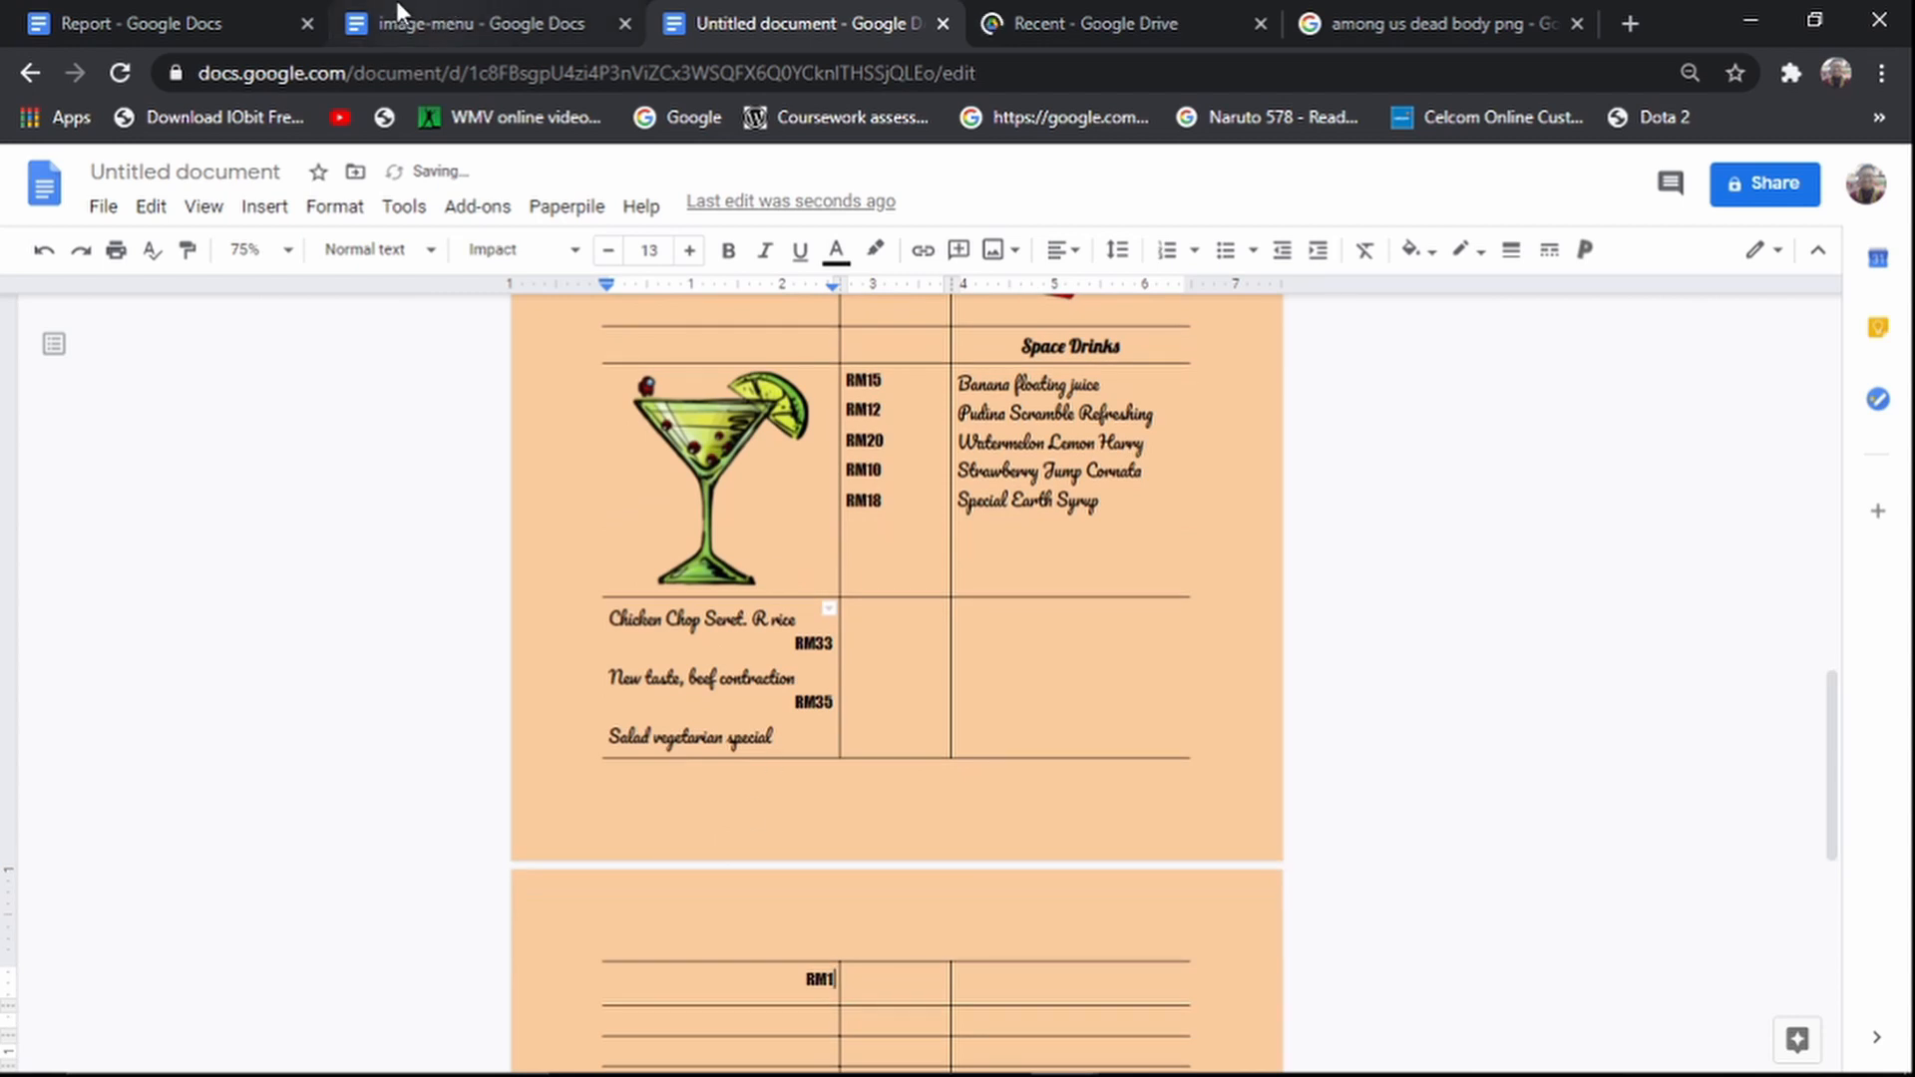
Step: Copy the Grilled fish and Undergravity mouth-watering Pie items with their prices from the image-menu document into the third-column cell below the drinks list
click(398, 14)
click(934, 392)
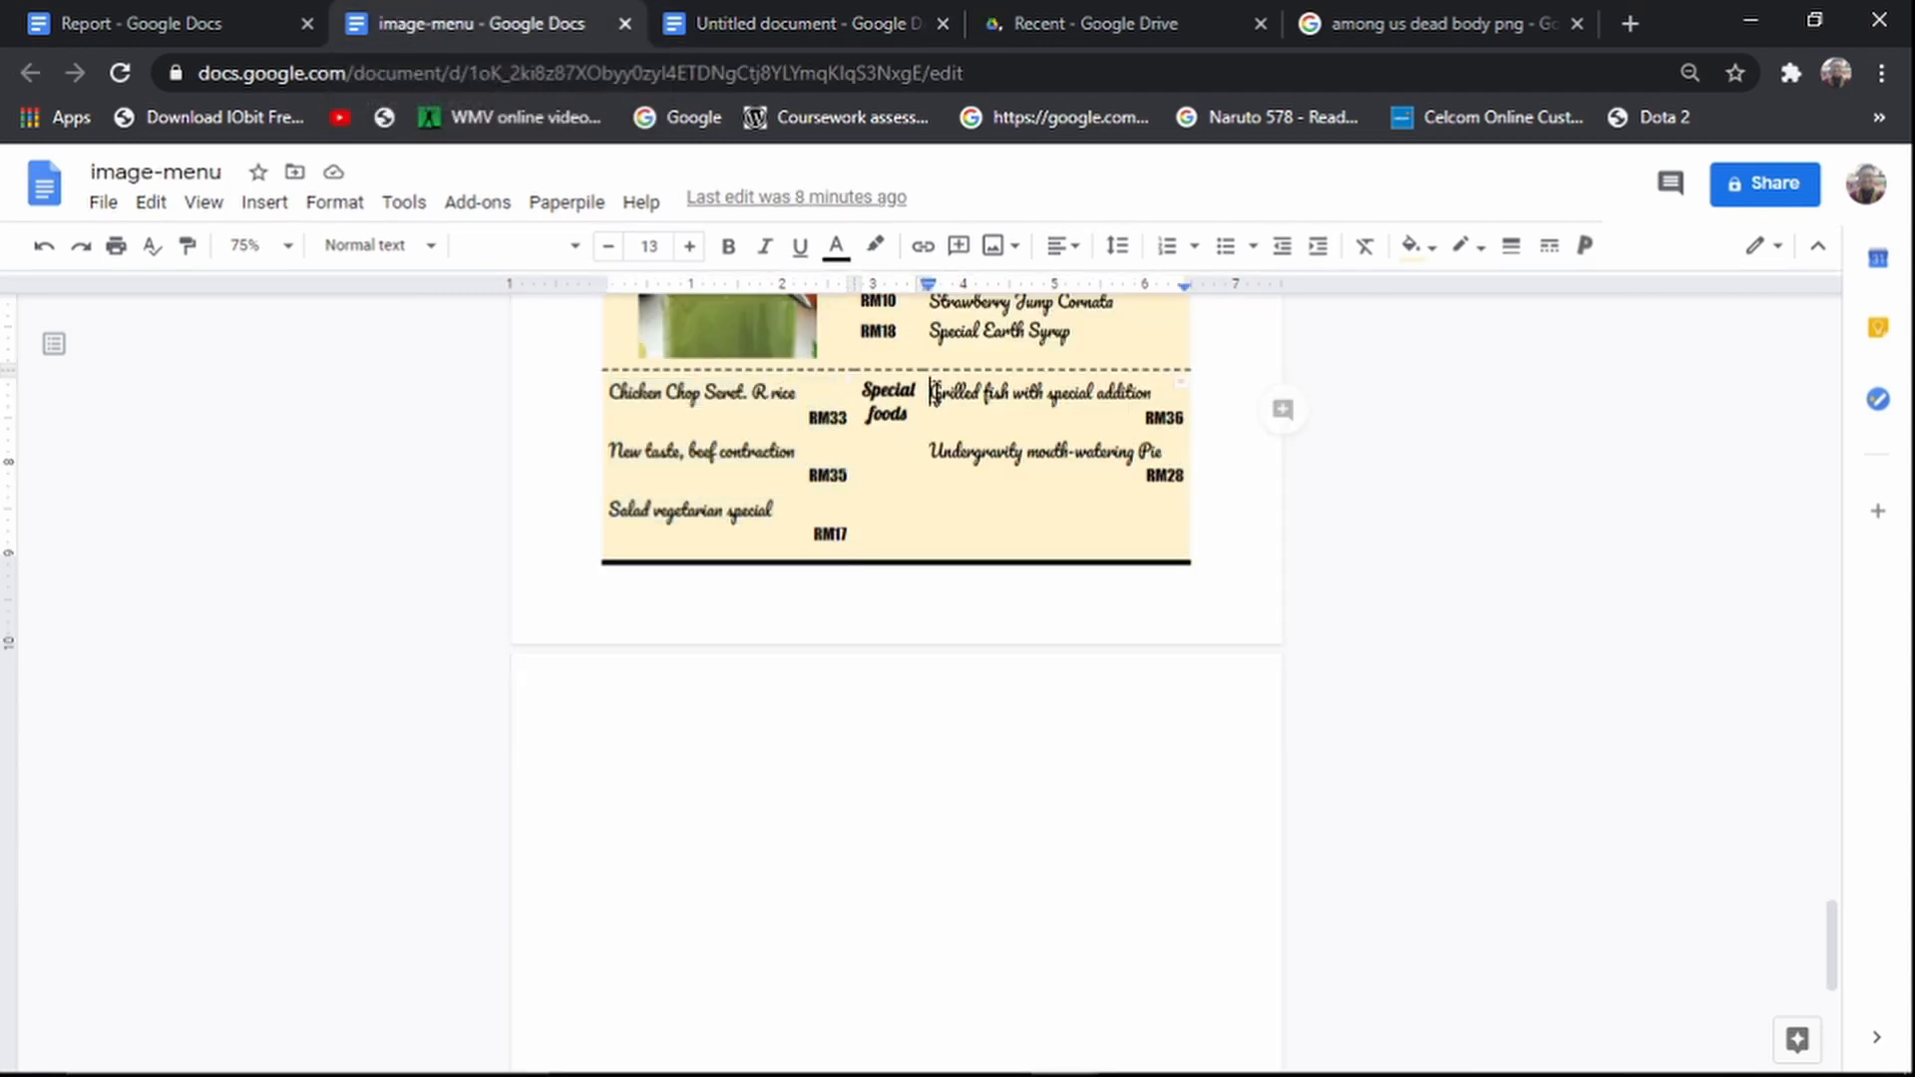
drag(935, 392, 1182, 477)
key(ctrl+c)
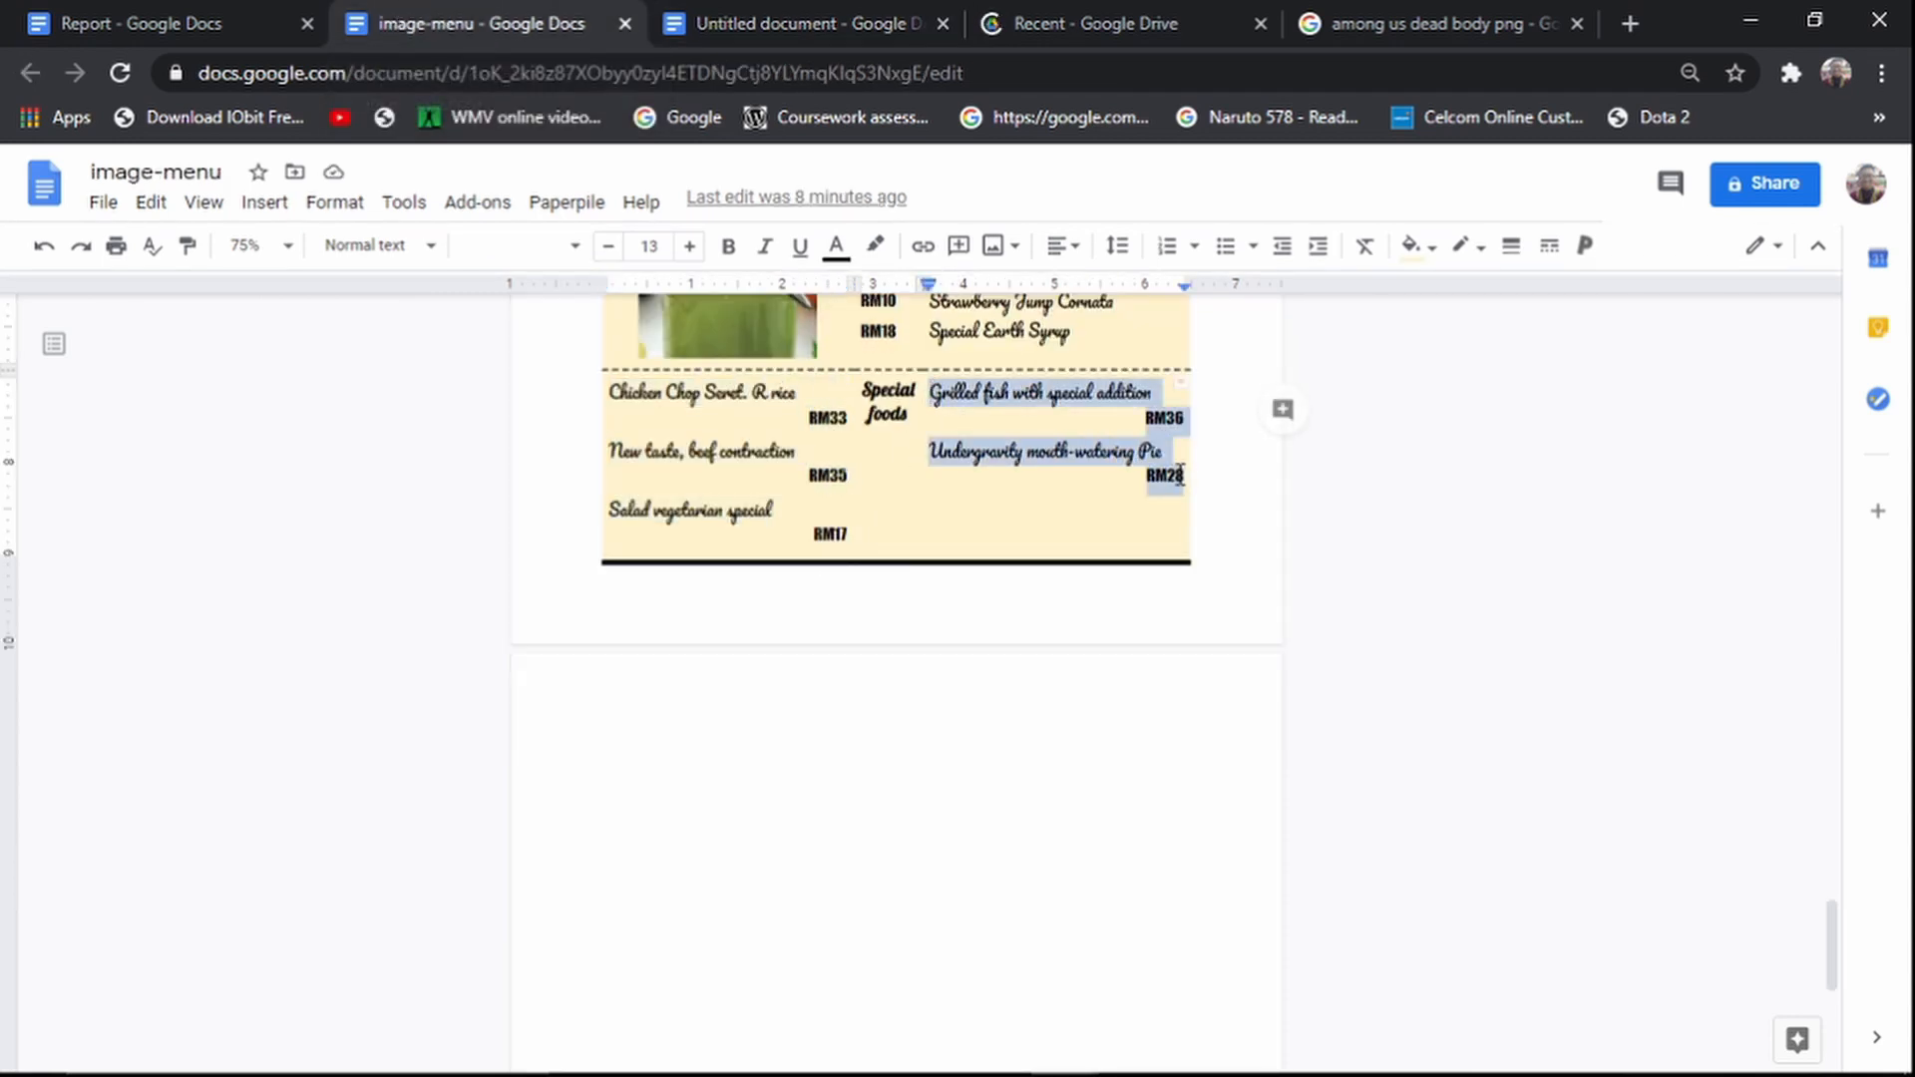
click(788, 23)
click(1046, 650)
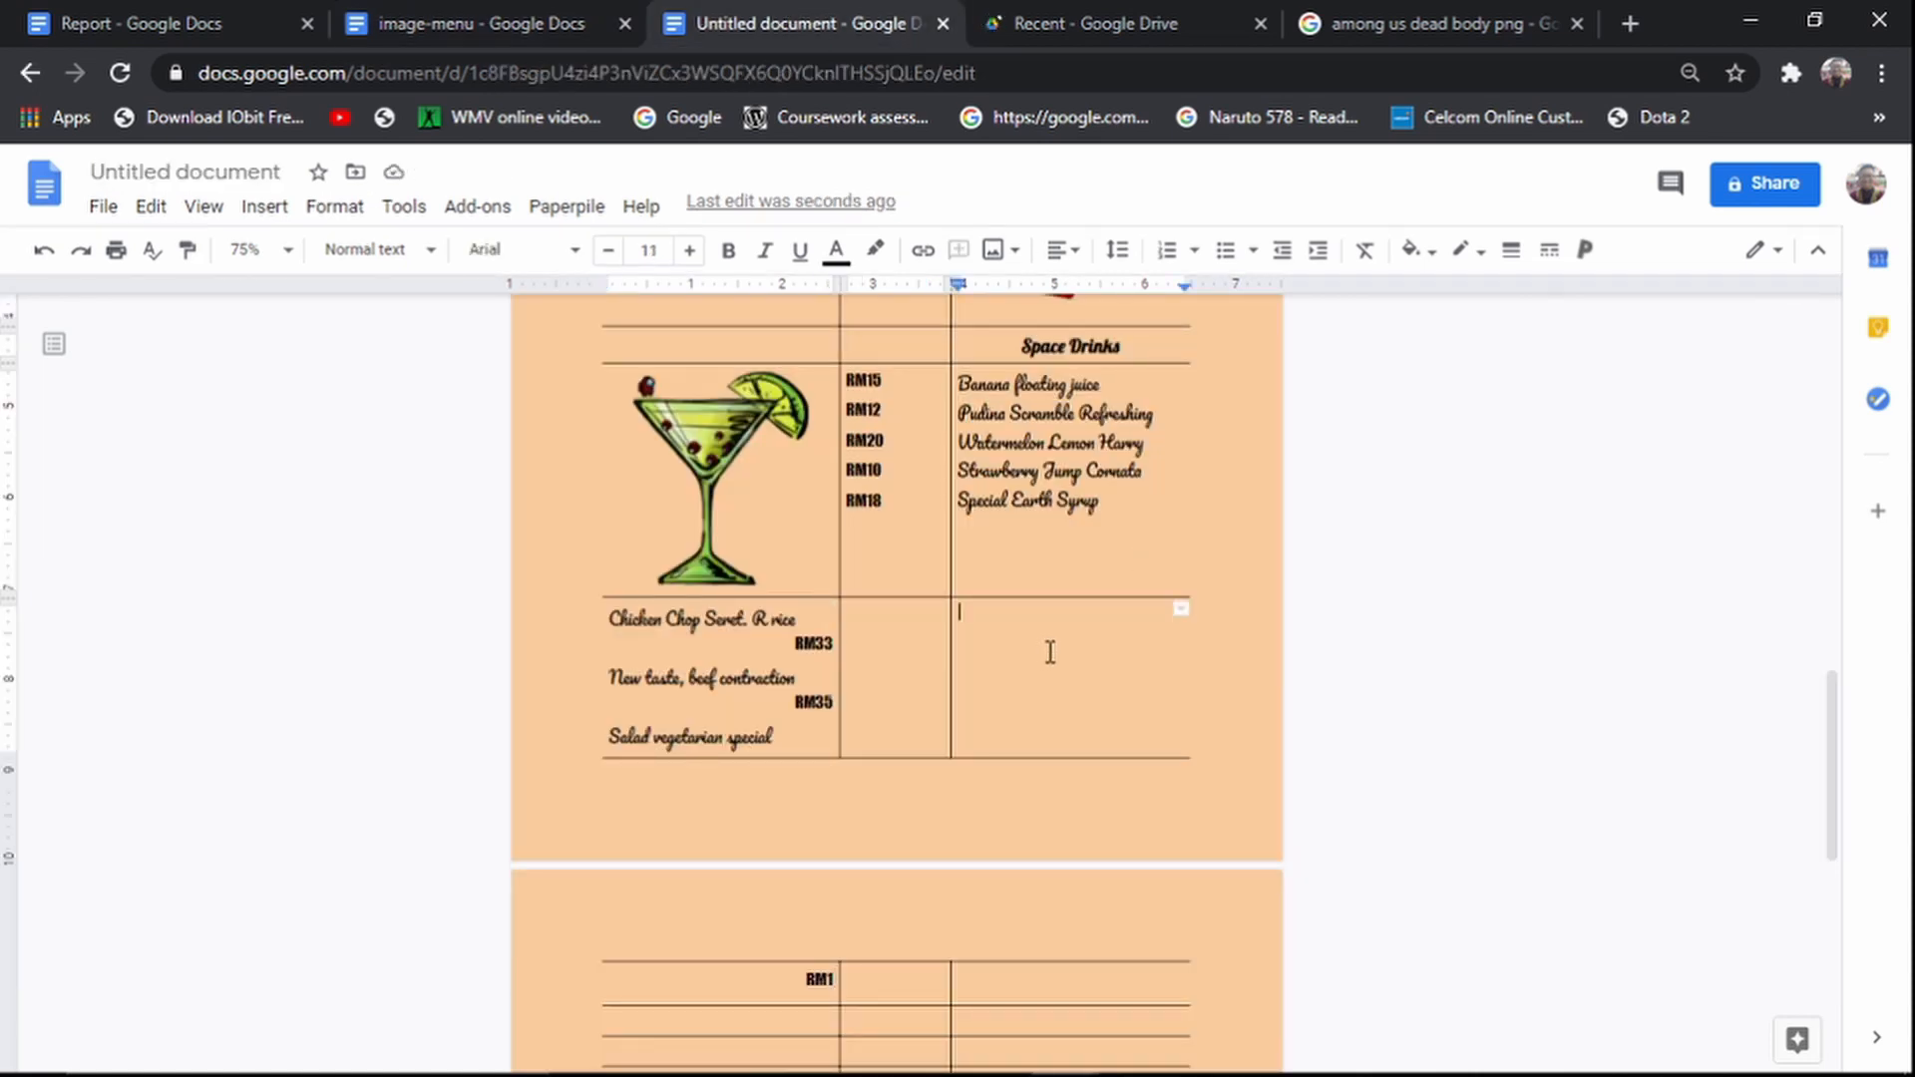
key(ctrl+v)
Step: Copy the "Special foods" heading from the image-menu document into the middle cell between the two food lists
click(558, 20)
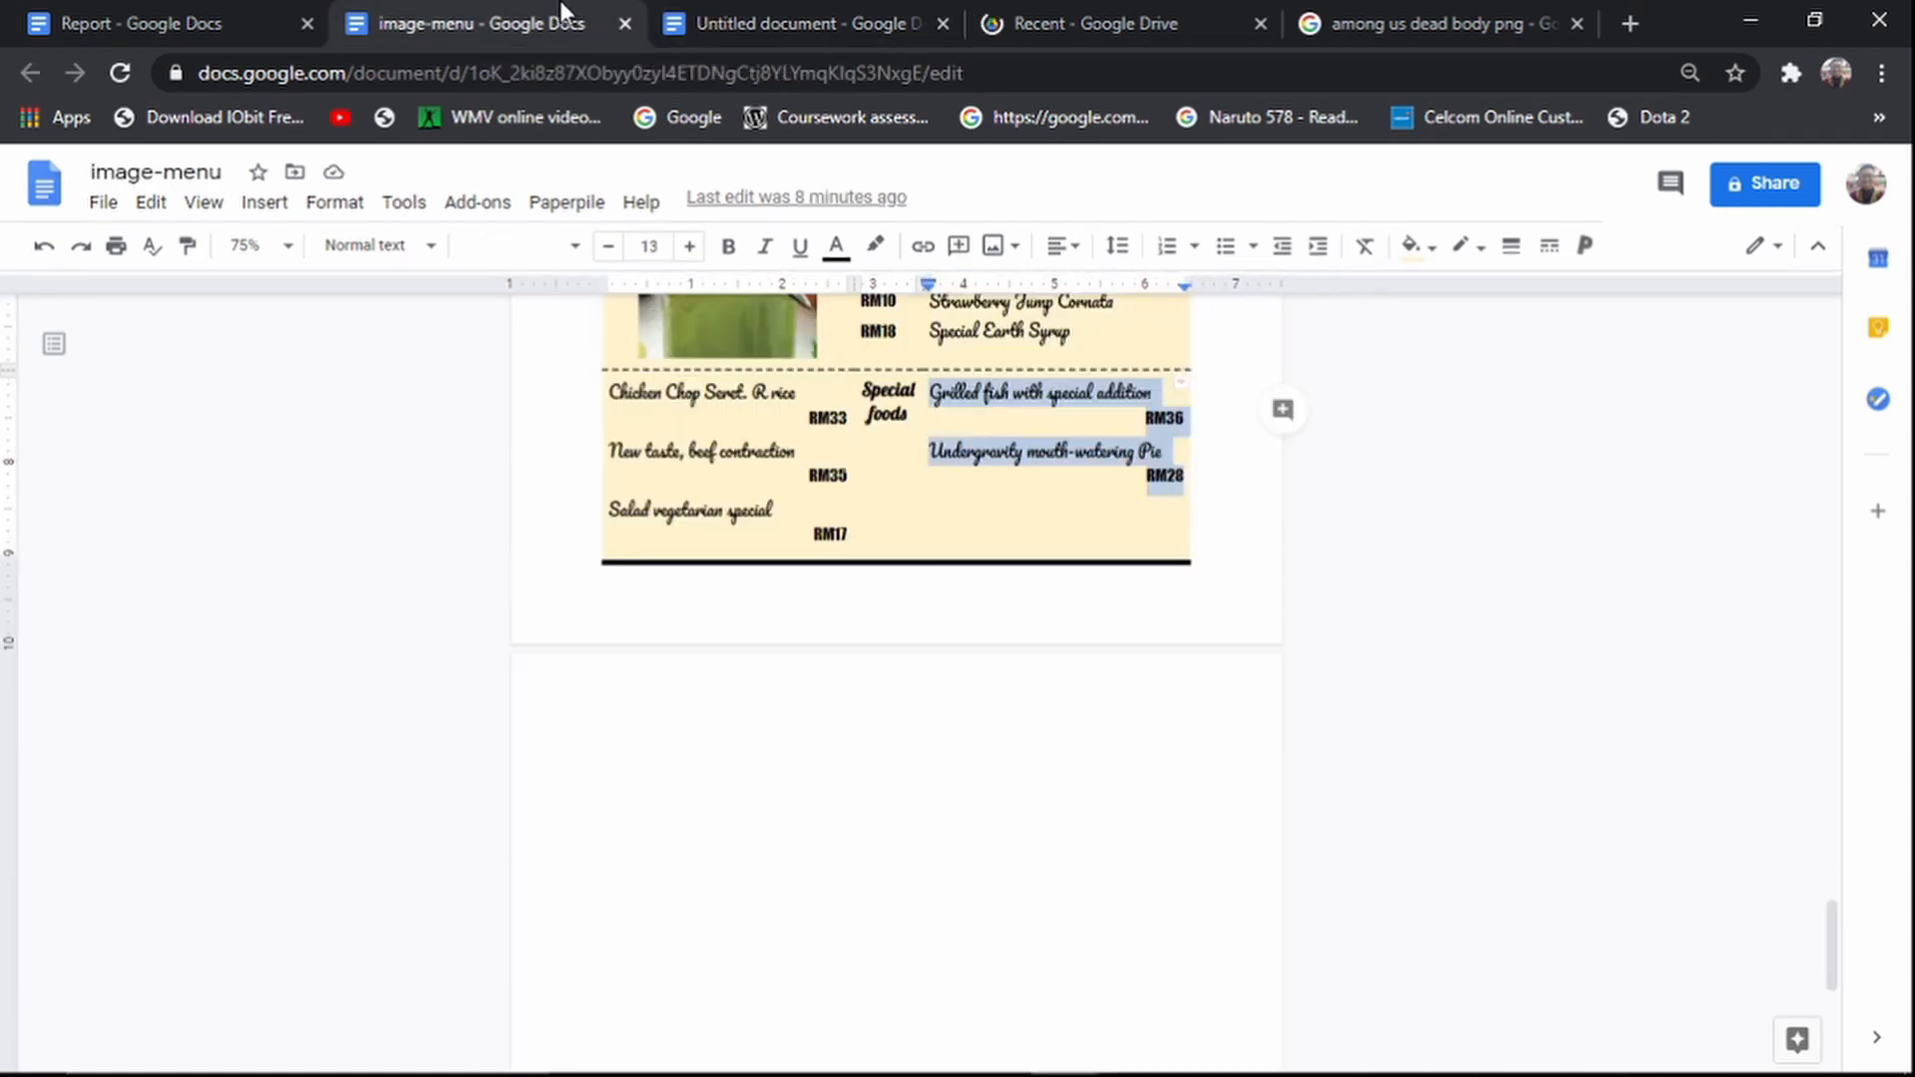
drag(864, 394, 910, 416)
key(ctrl+c)
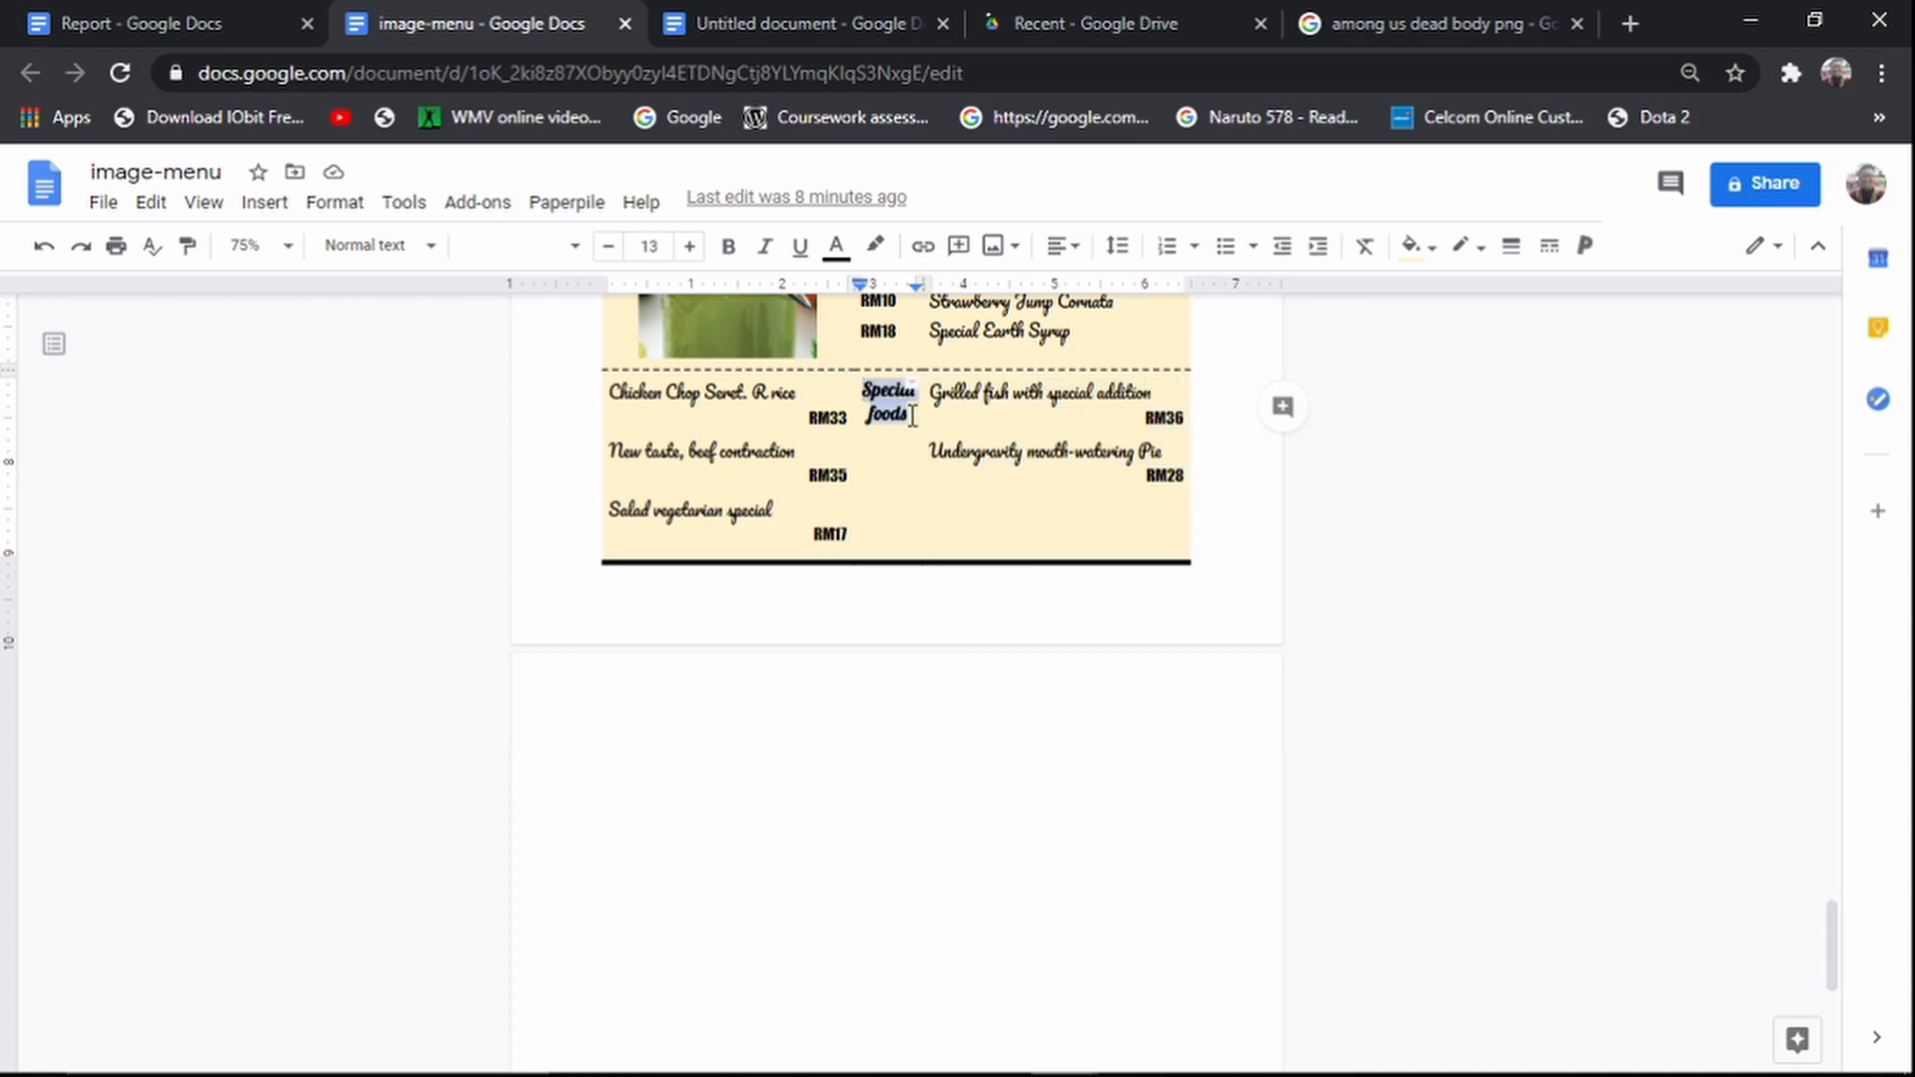
click(826, 22)
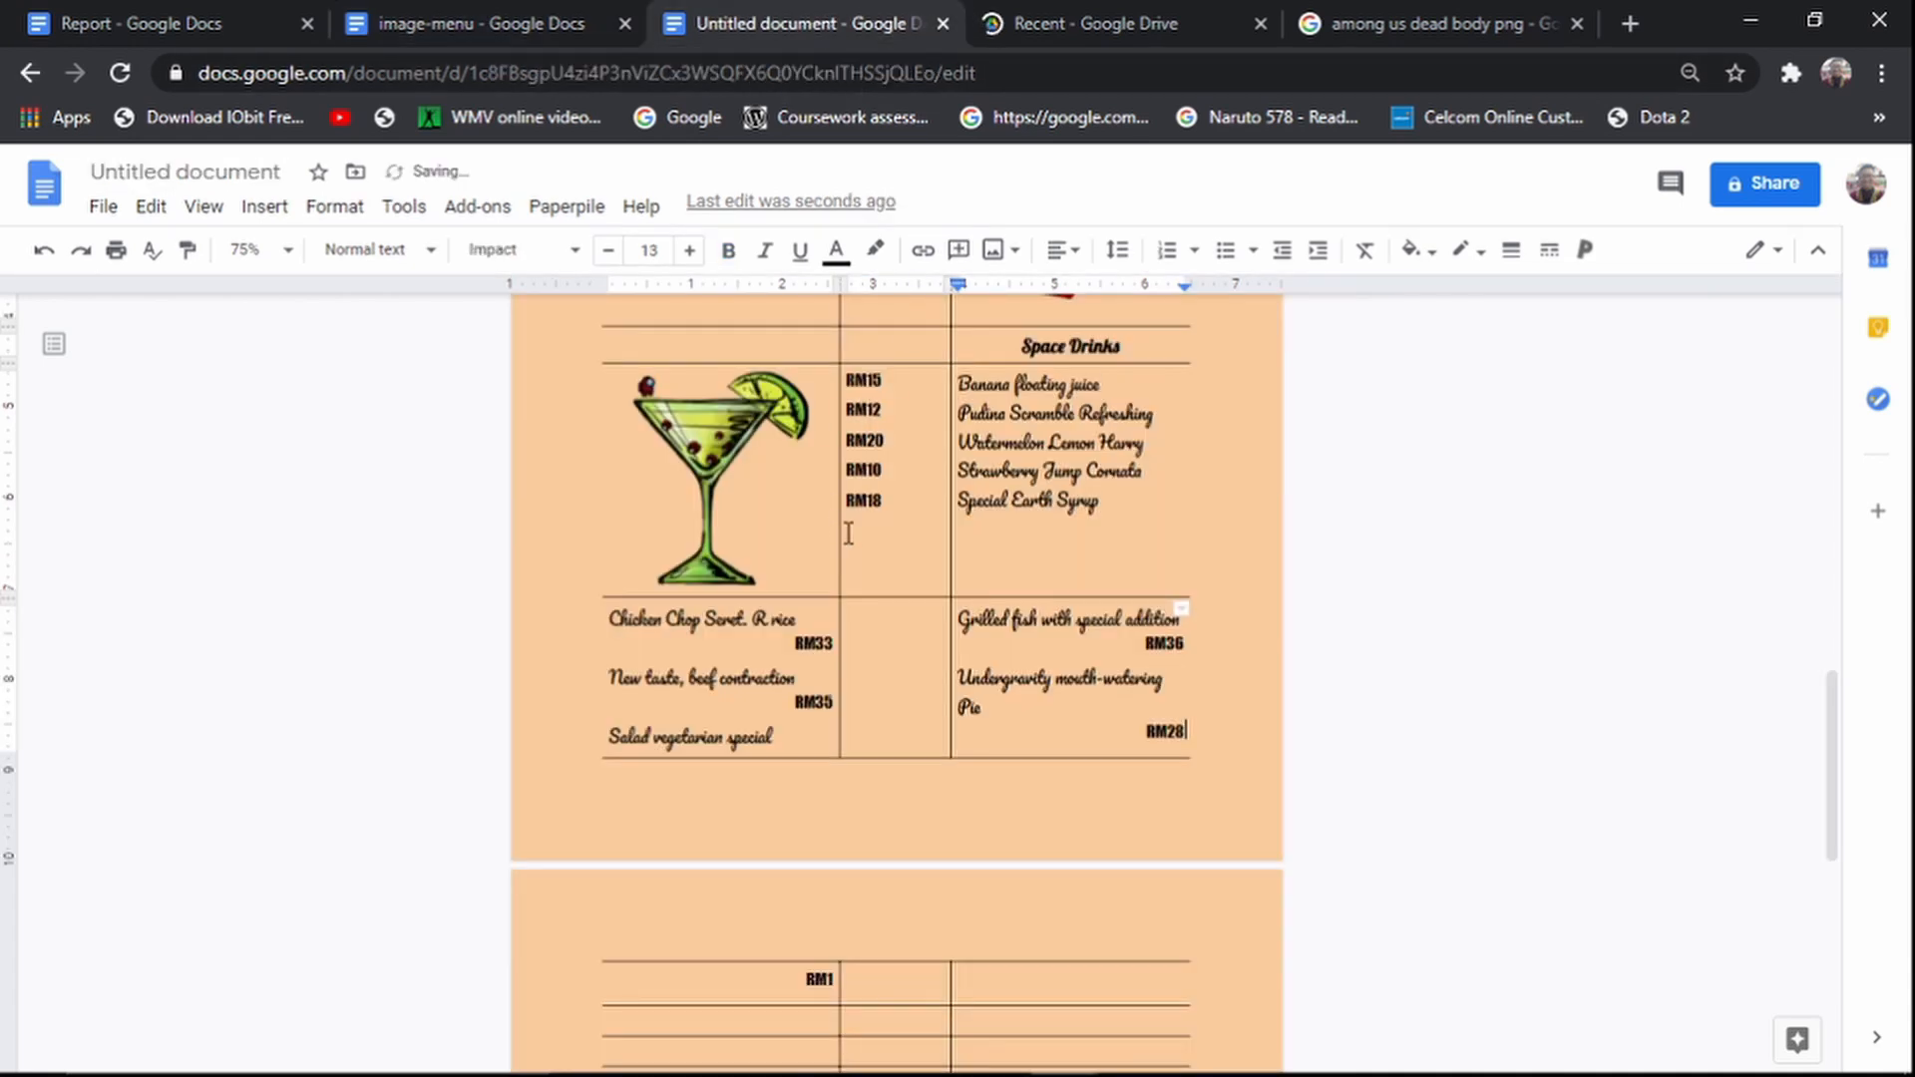
click(855, 610)
key(ctrl+v)
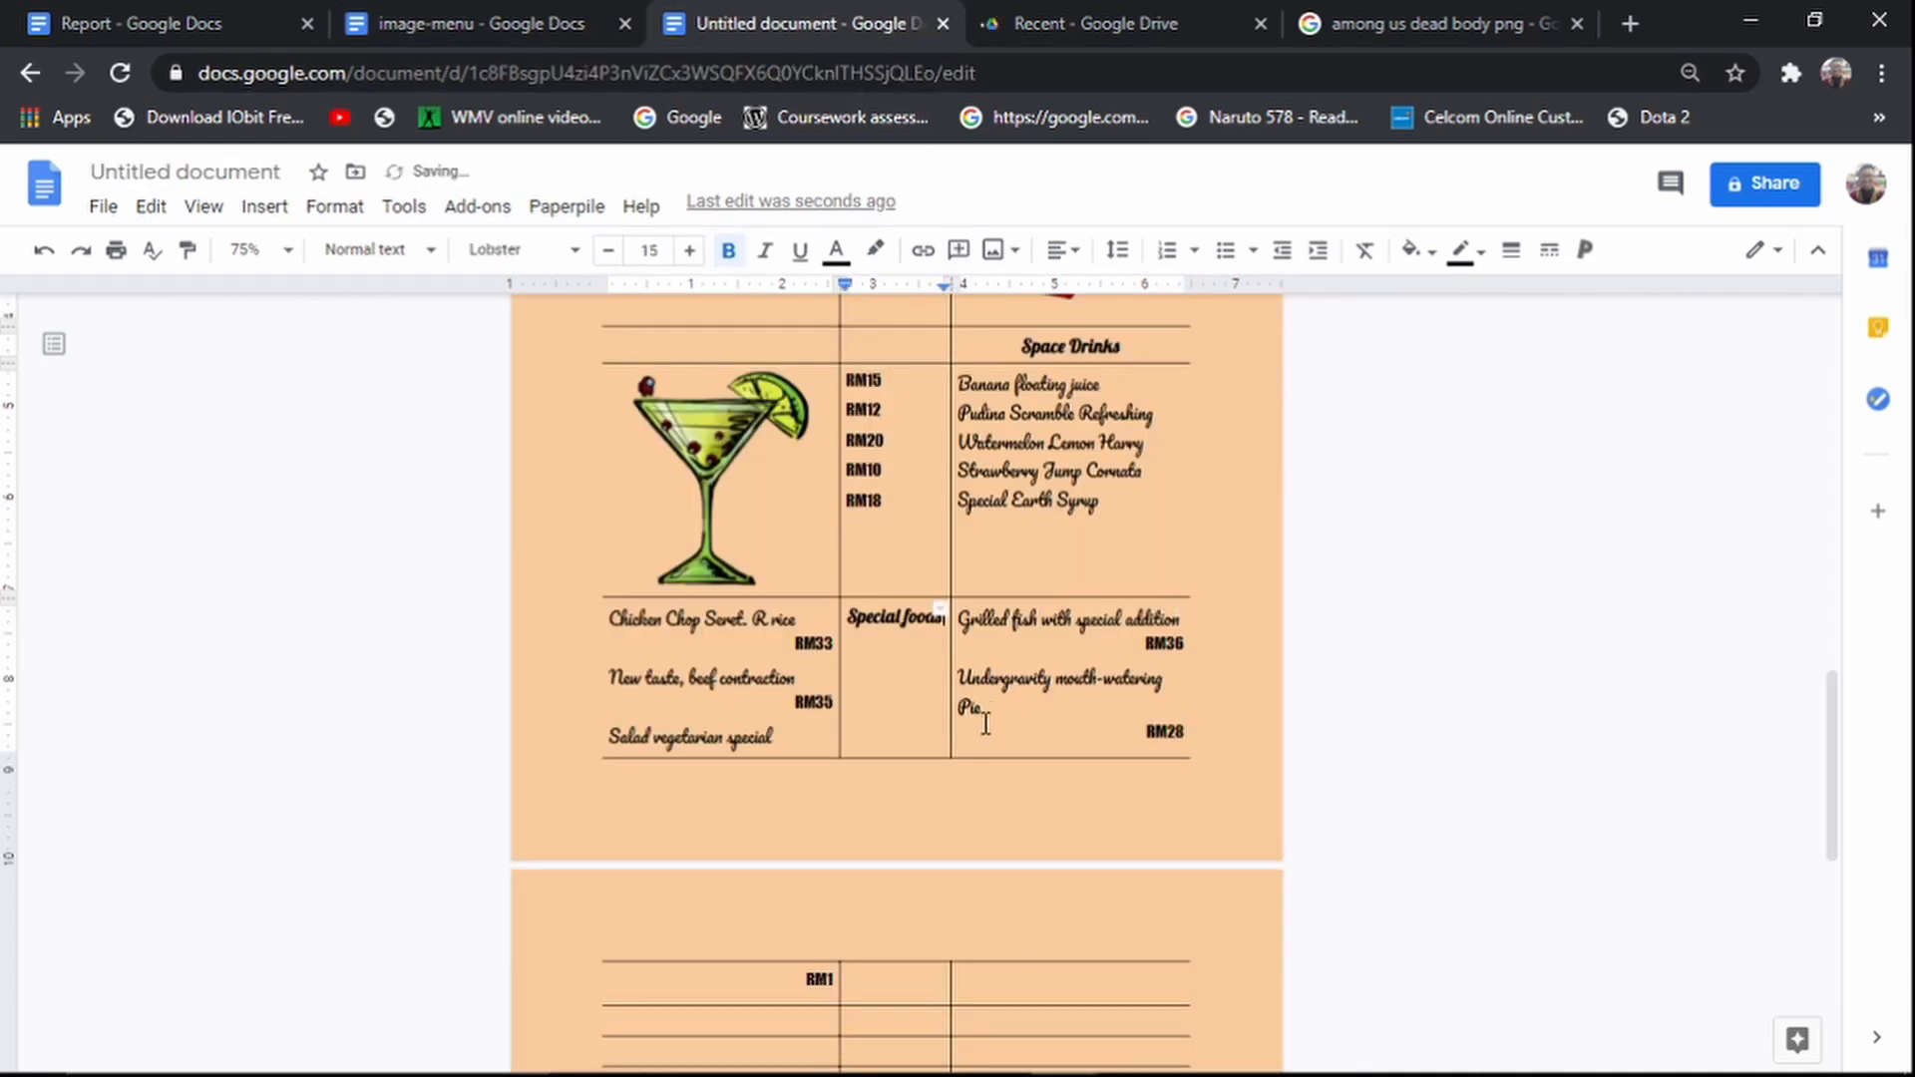
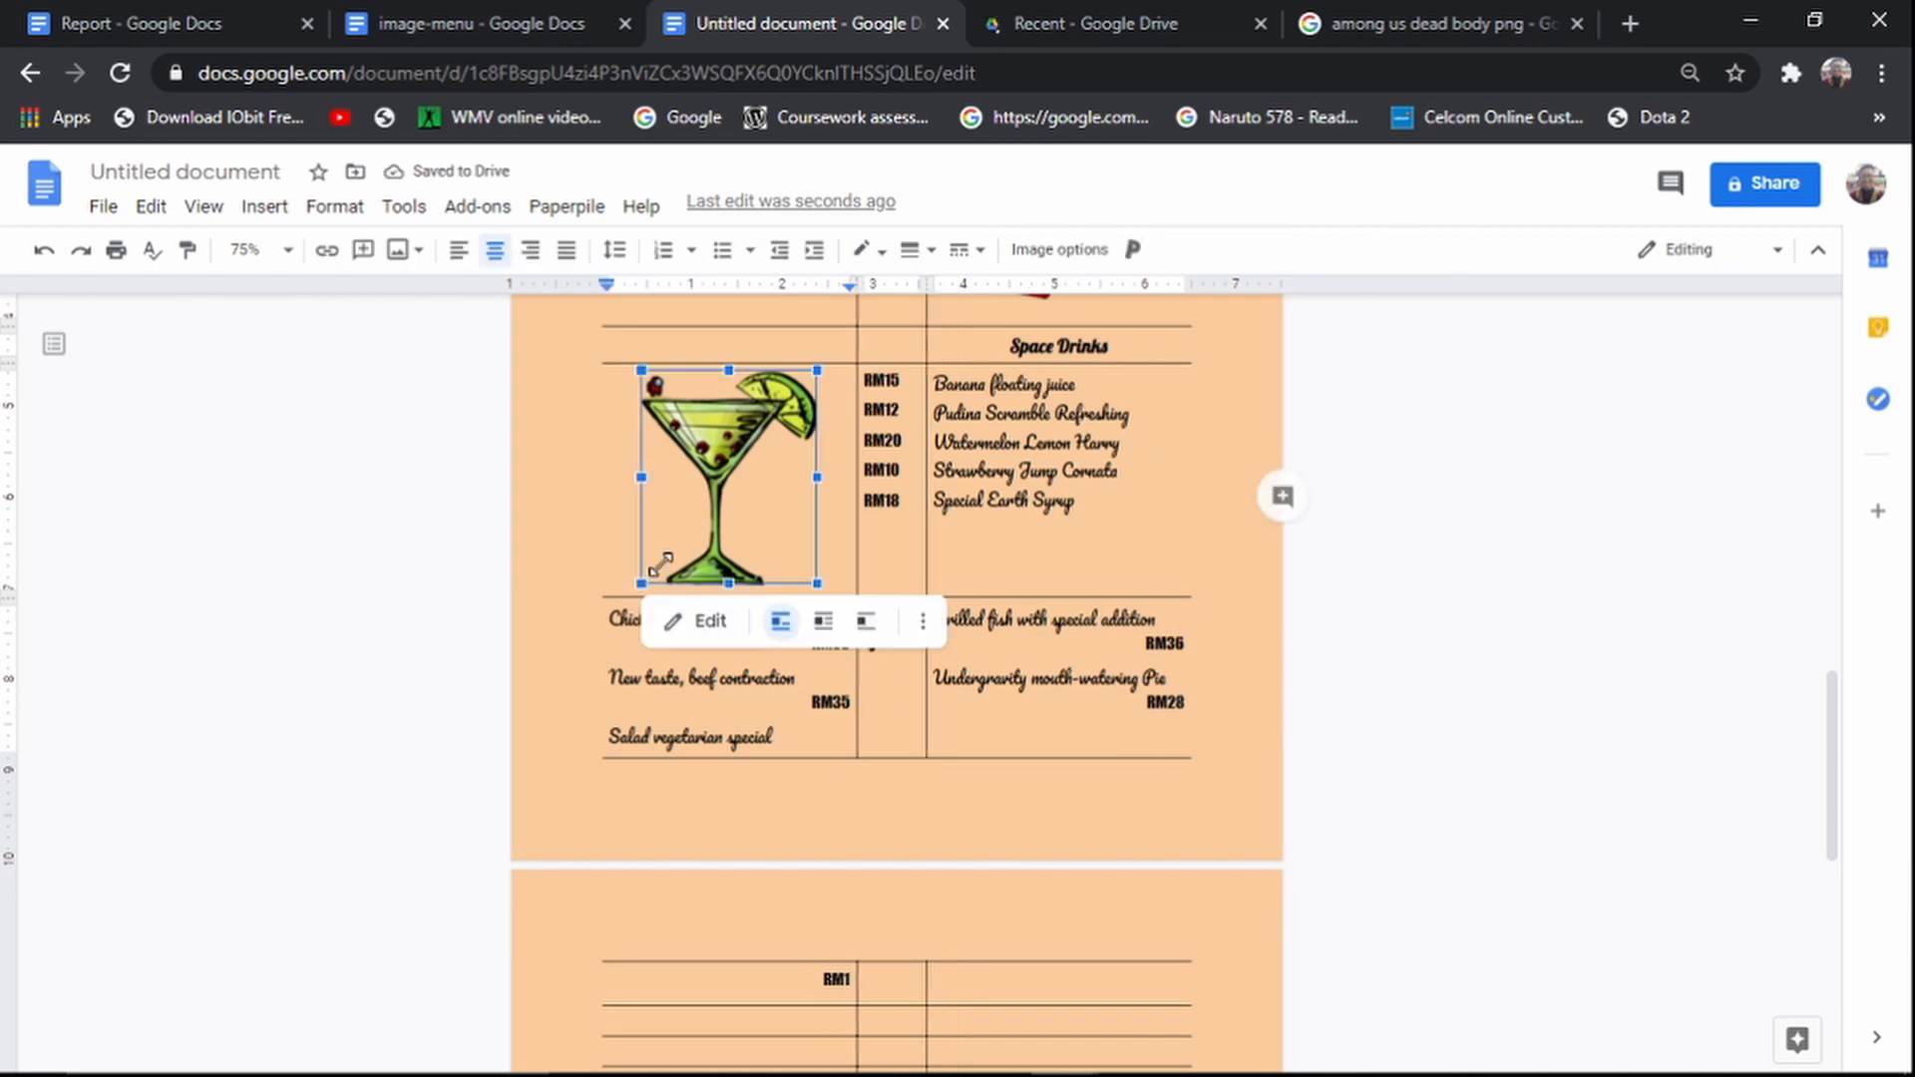
Step: Shrink the cocktail glass drawing further and slightly reduce the height of the red crewmate drawing in the main attraction row
drag(642, 585, 678, 540)
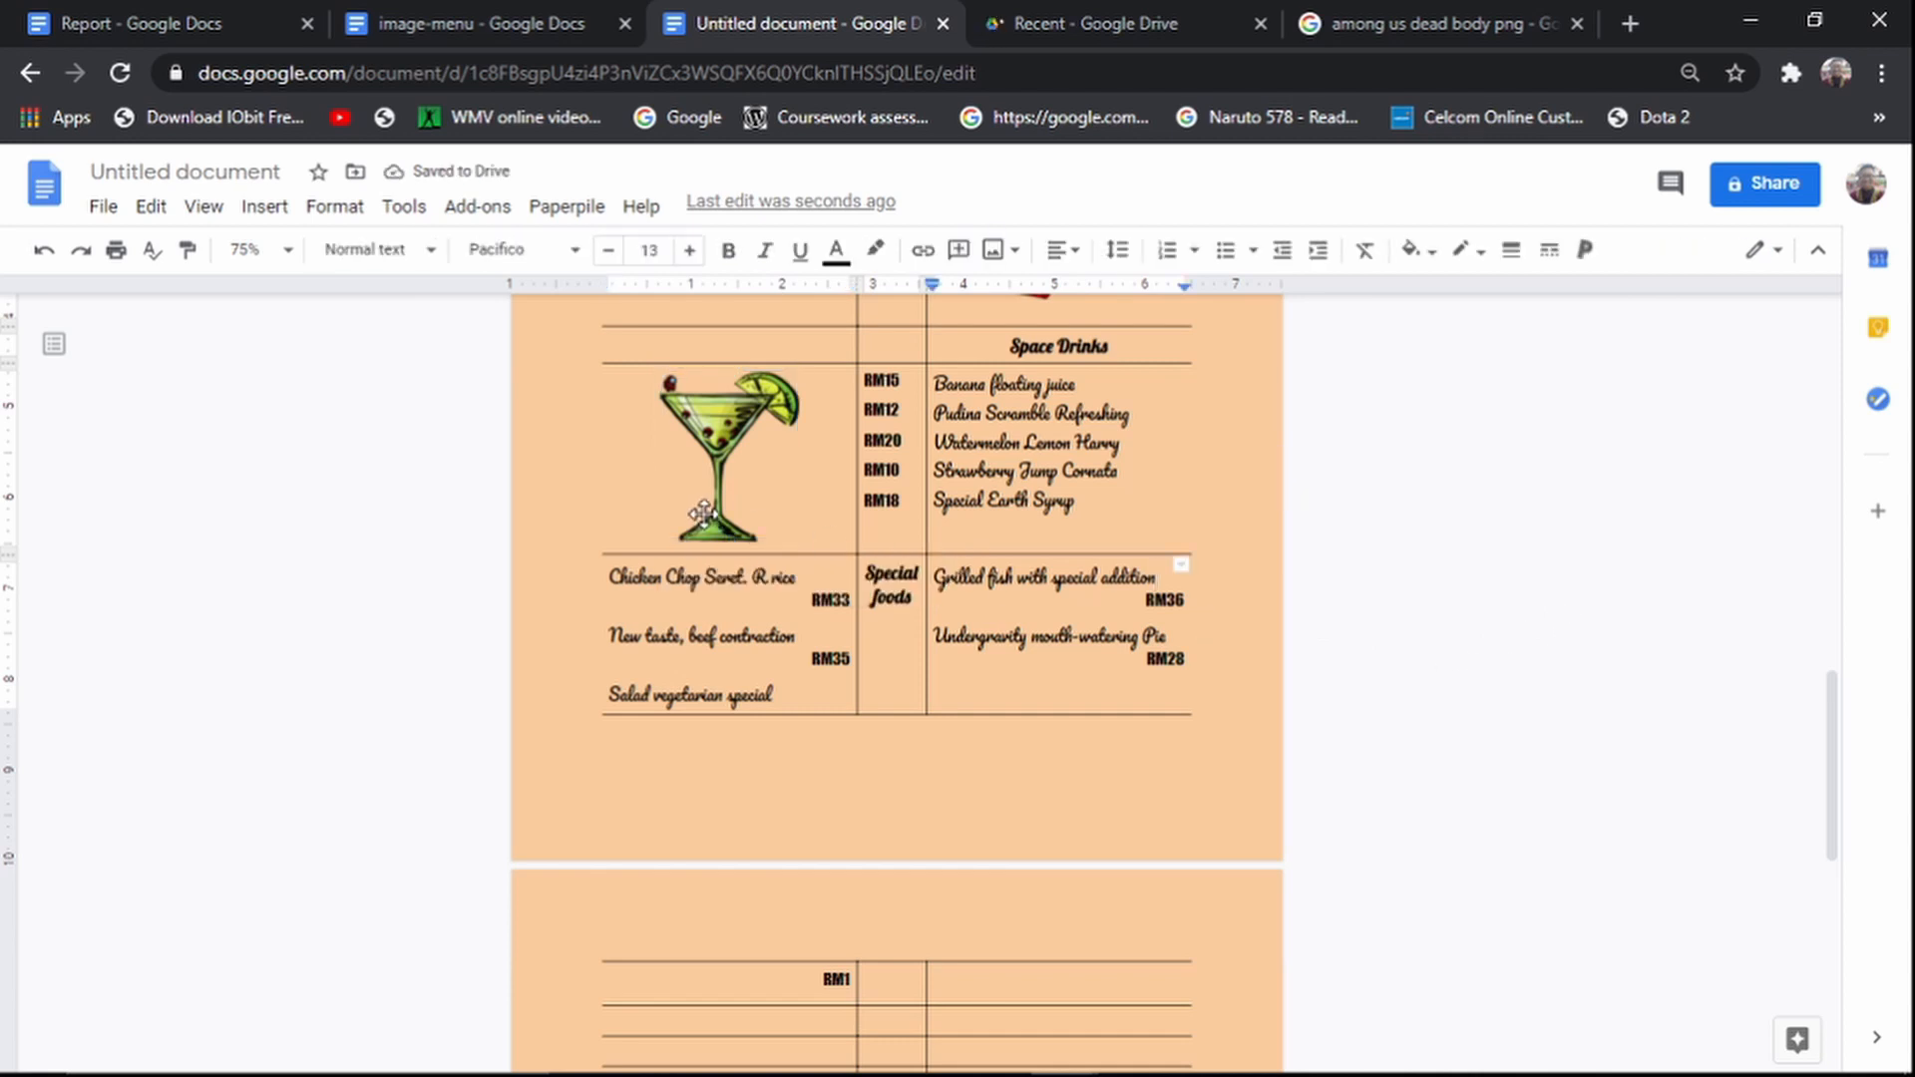
click(1671, 618)
scroll(1663, 626, up, 5)
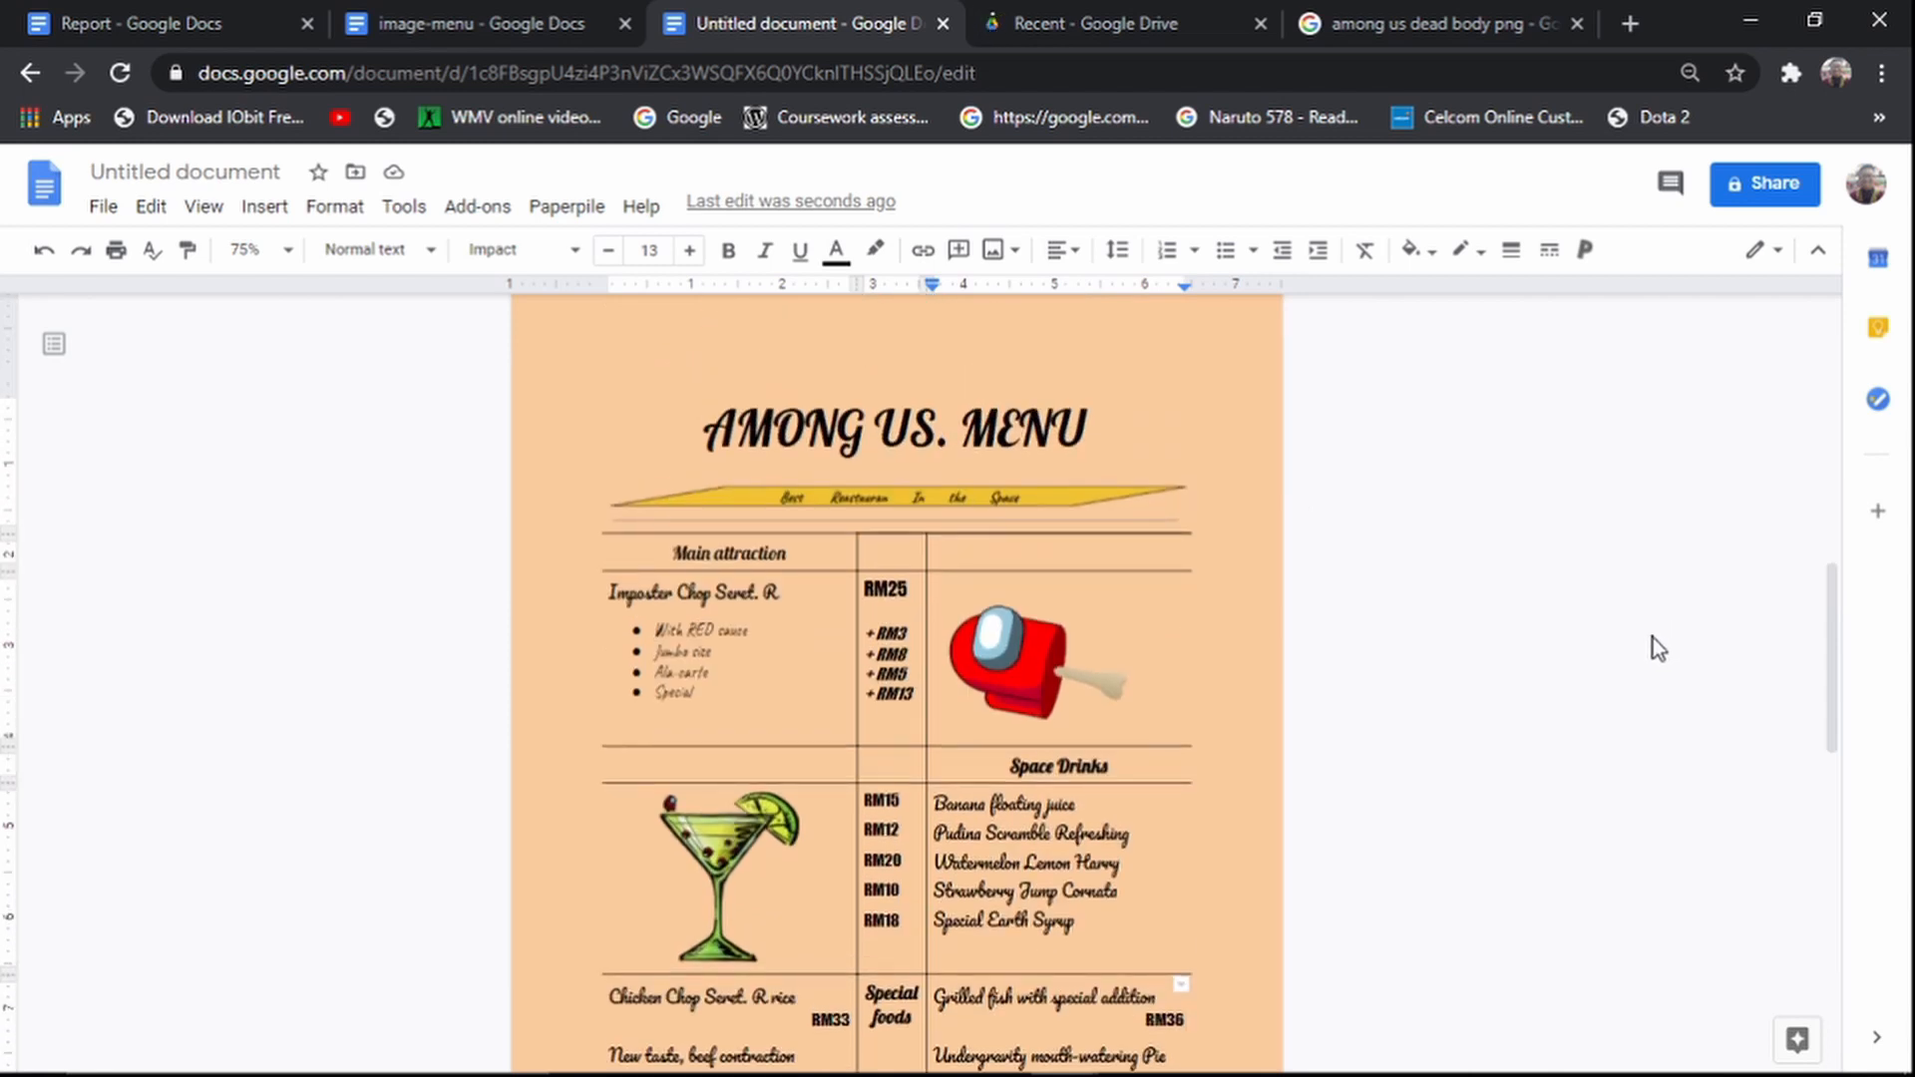
click(1029, 695)
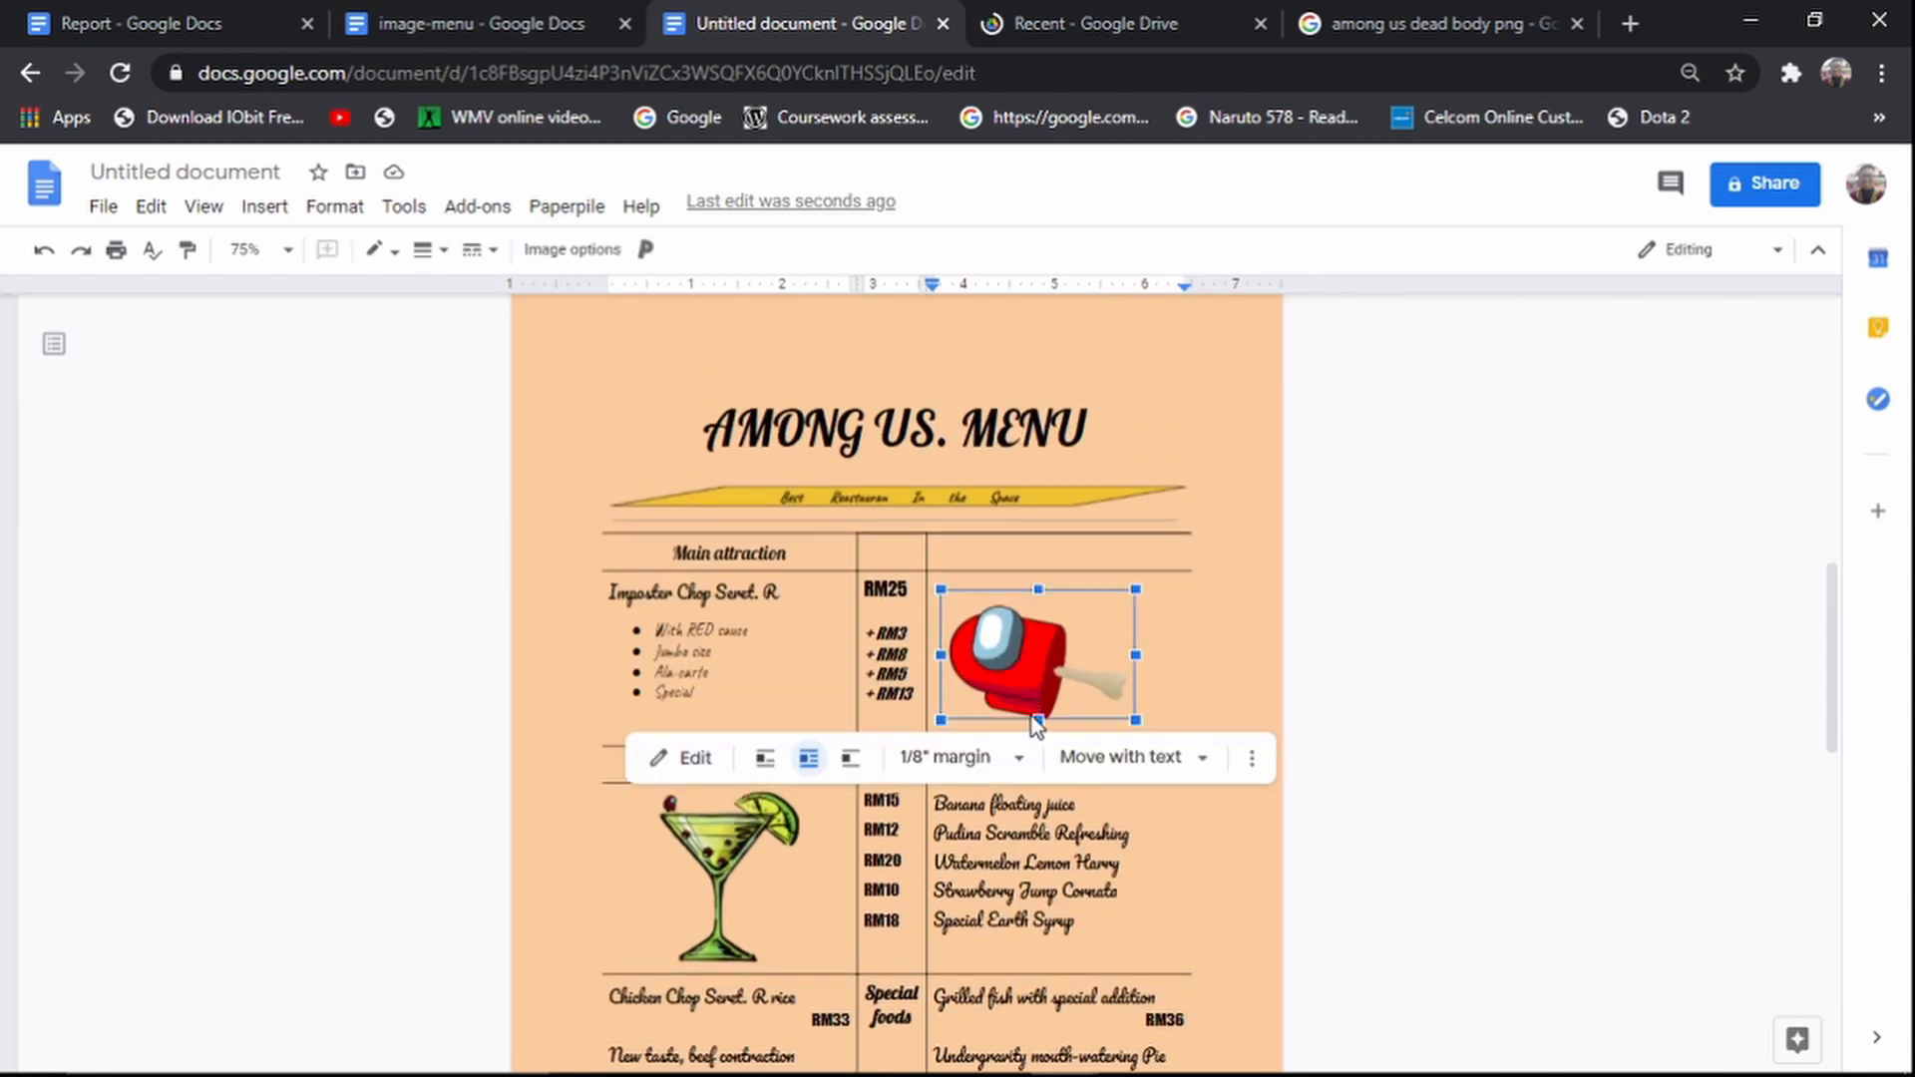
drag(1037, 718, 1037, 703)
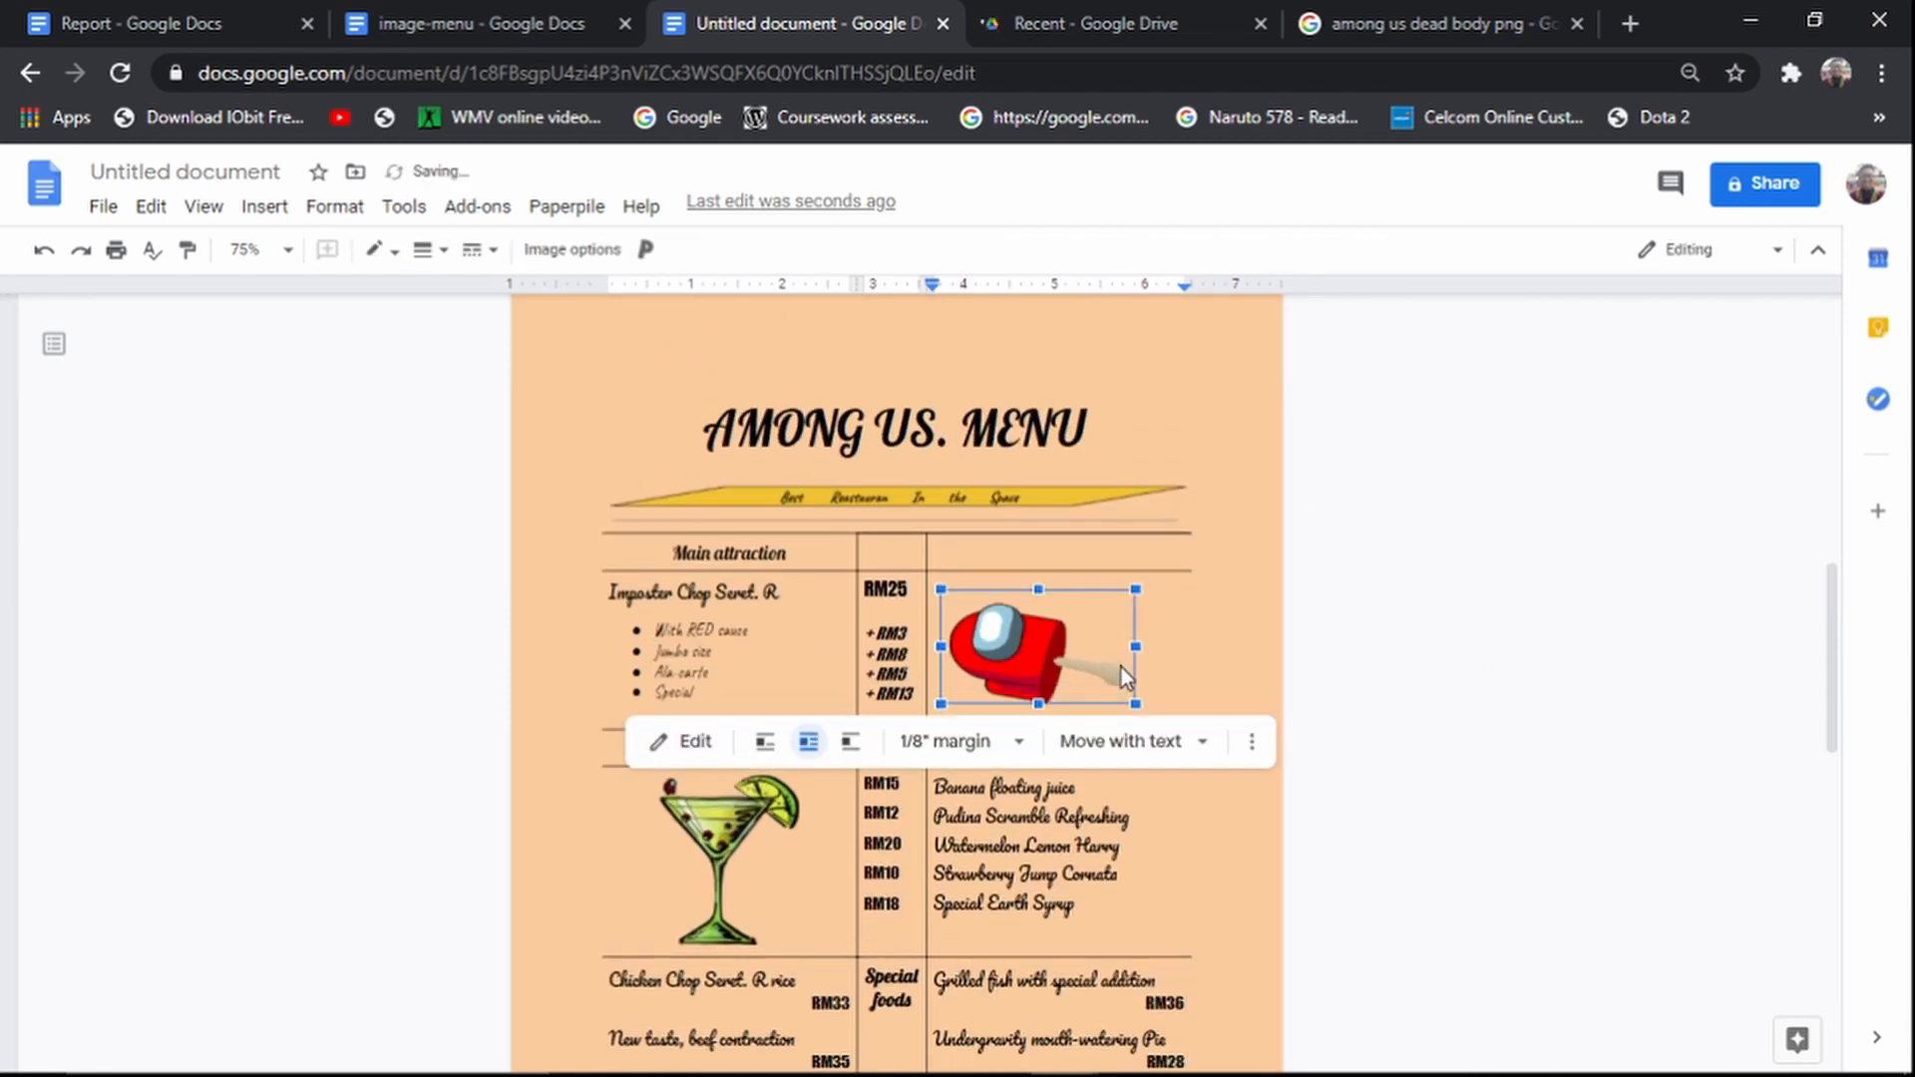
Step: Shrink the red crewmate drawing further in the main attraction row
drag(1132, 590, 1038, 626)
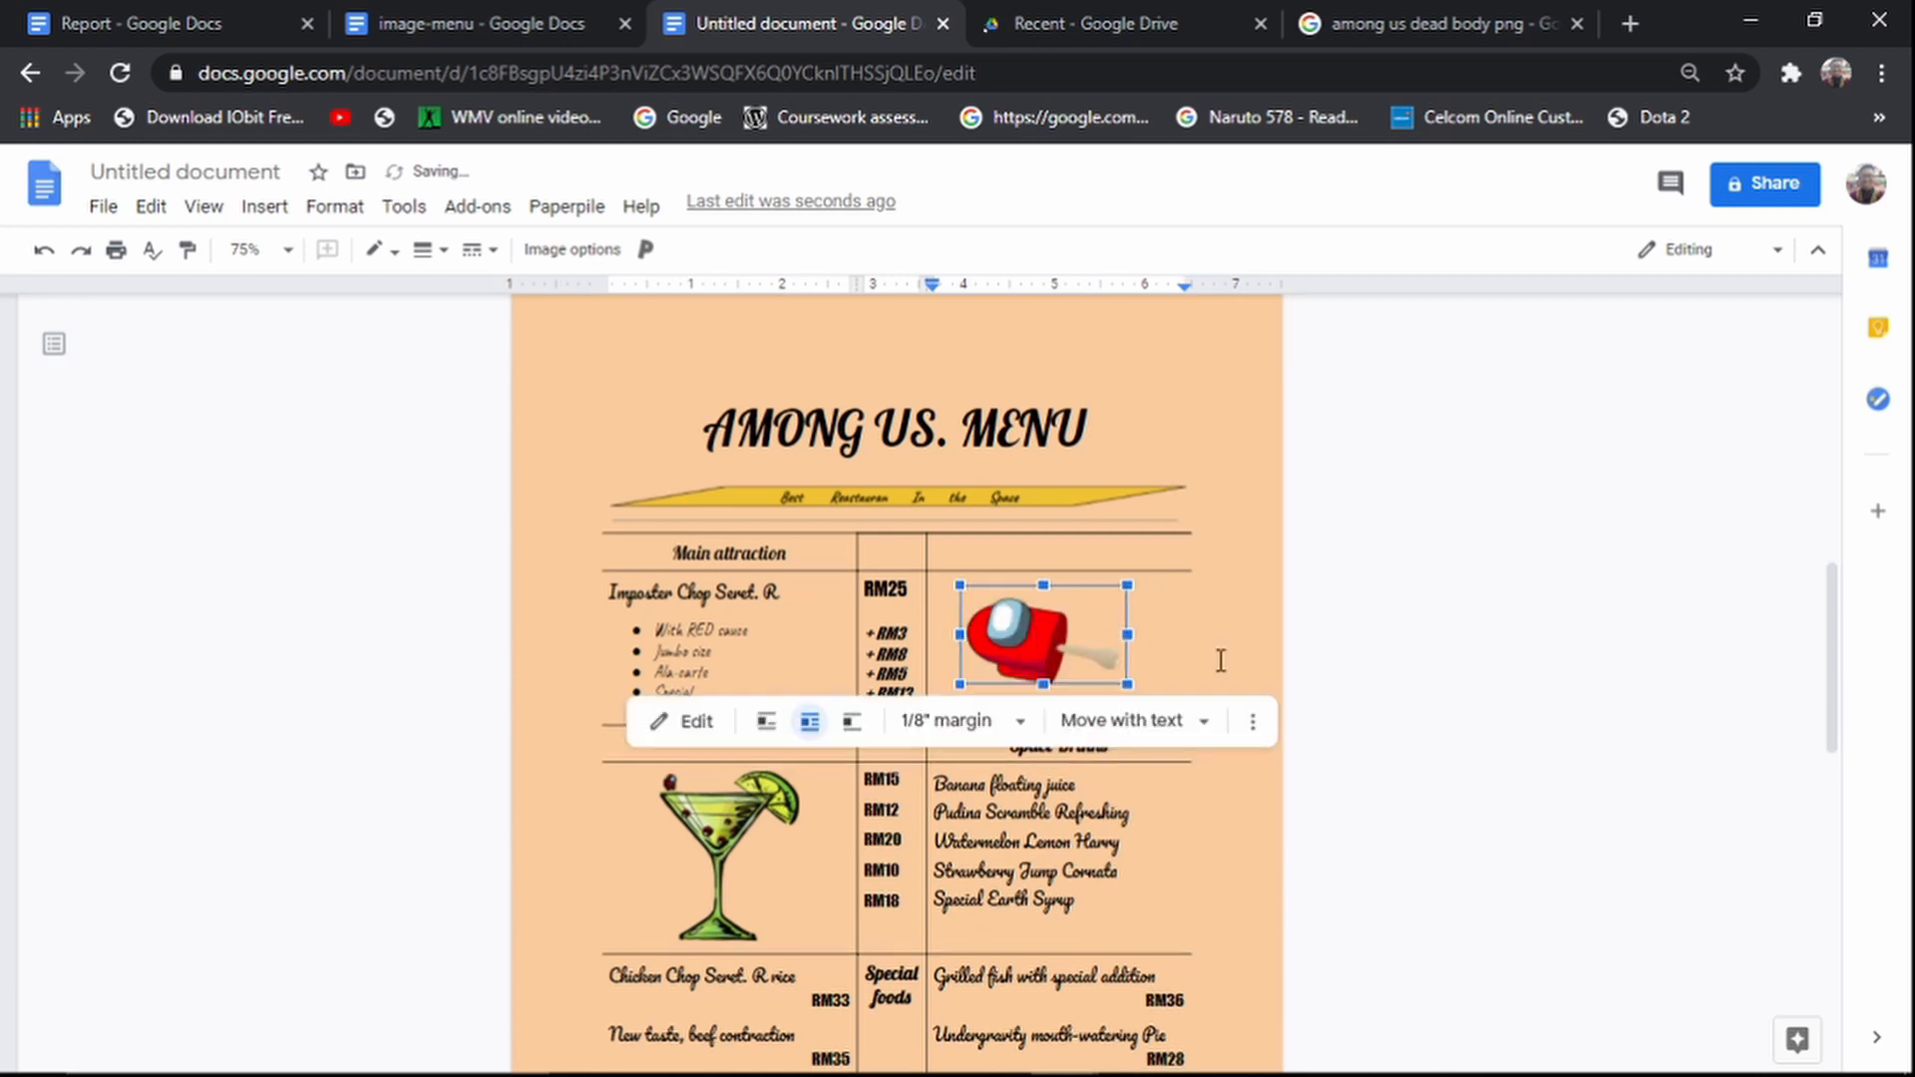
click(1506, 710)
Step: Delete the "Salad vegetarian special" item, its RM1 price and the leftover blank line from the first-column food cell
scroll(1506, 710, down, 8)
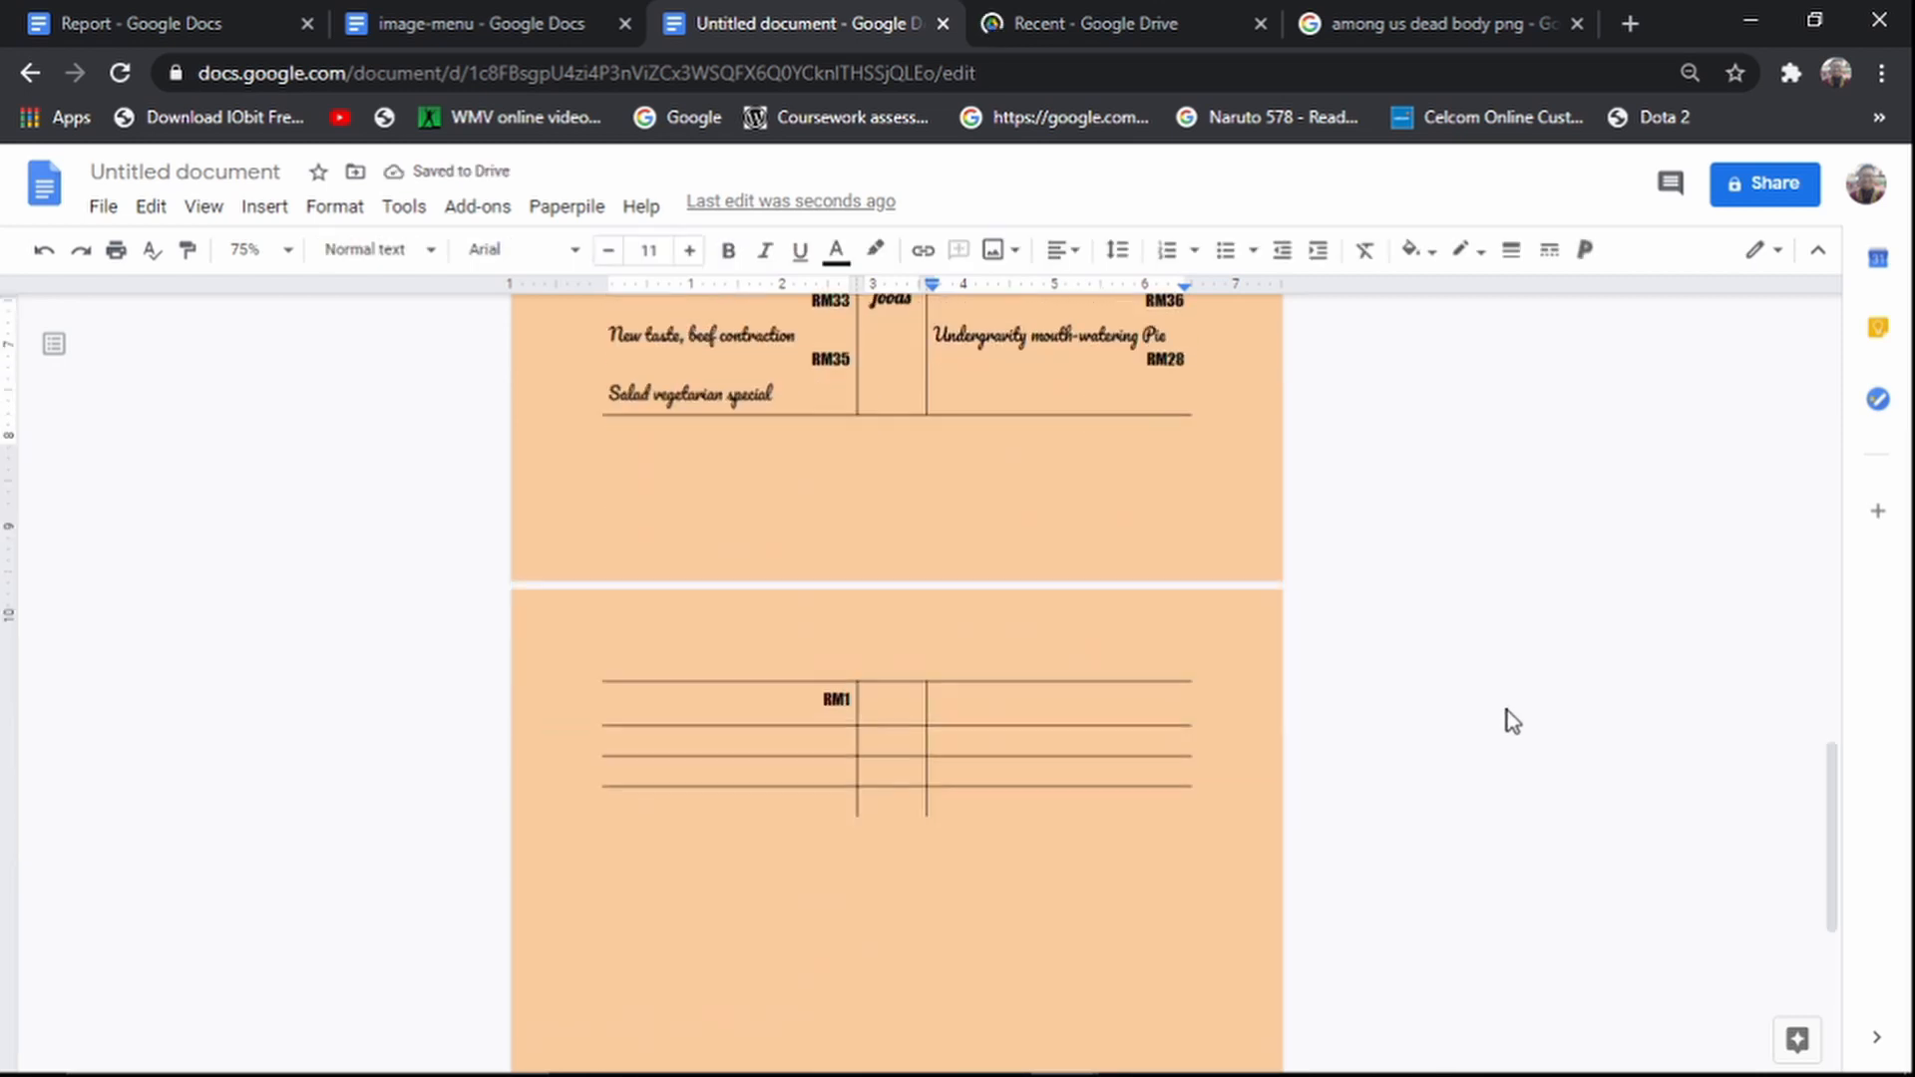
scroll(1501, 714, up, 5)
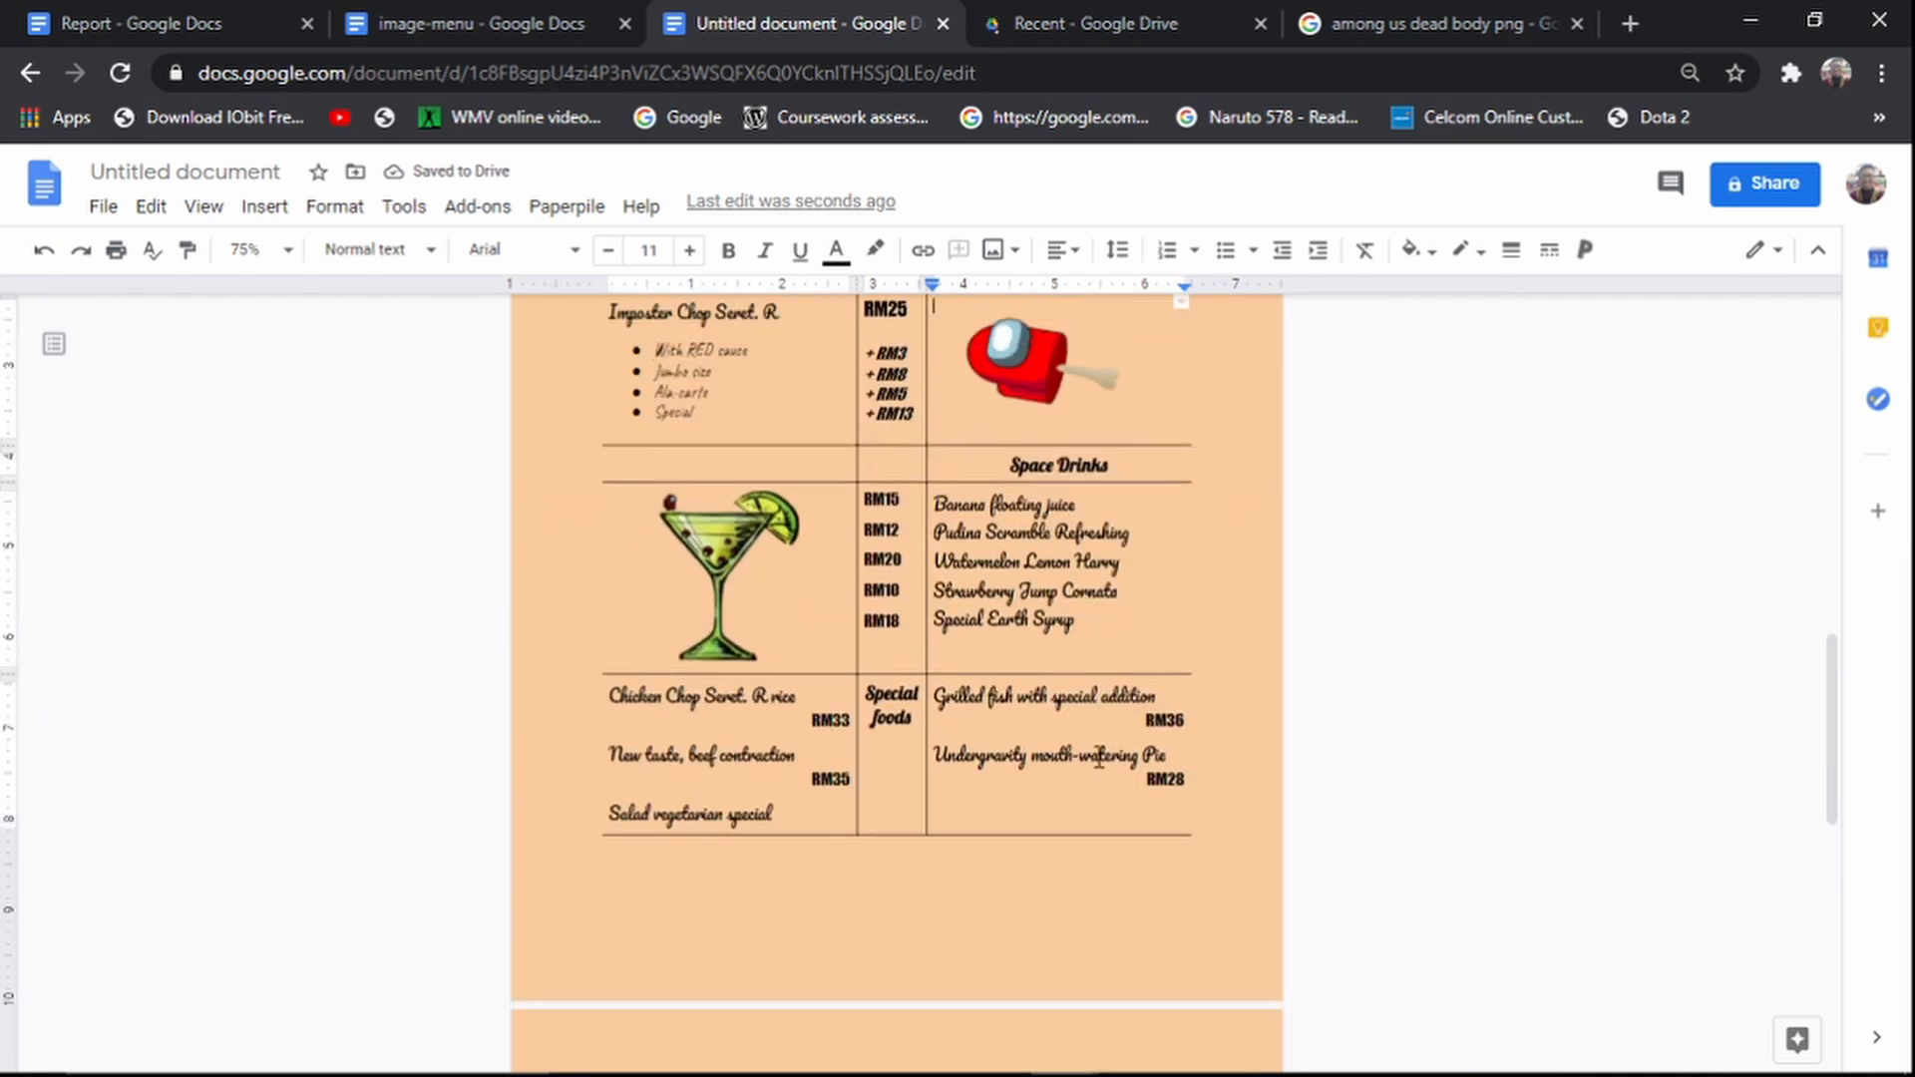
drag(784, 814, 517, 789)
drag(824, 804, 609, 814)
key(BackSpace)
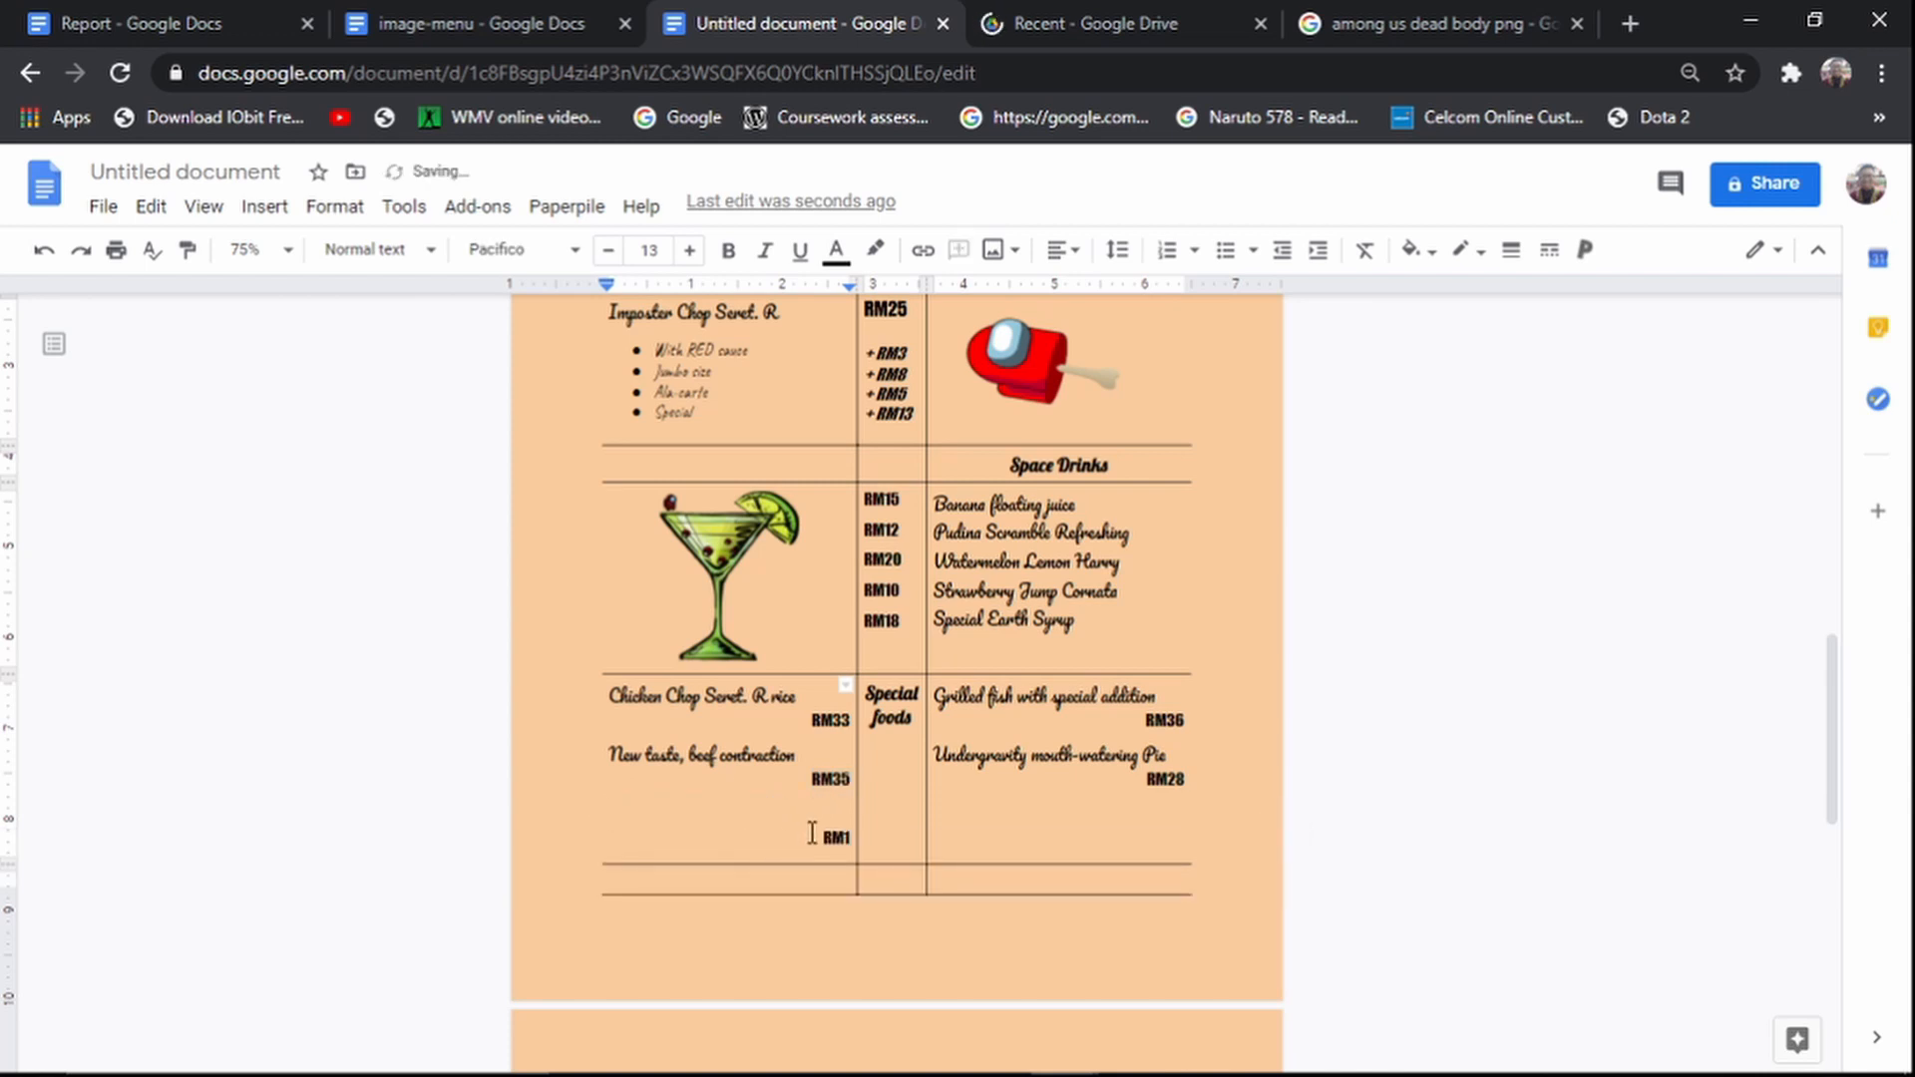
drag(810, 836, 849, 838)
key(BackSpace)
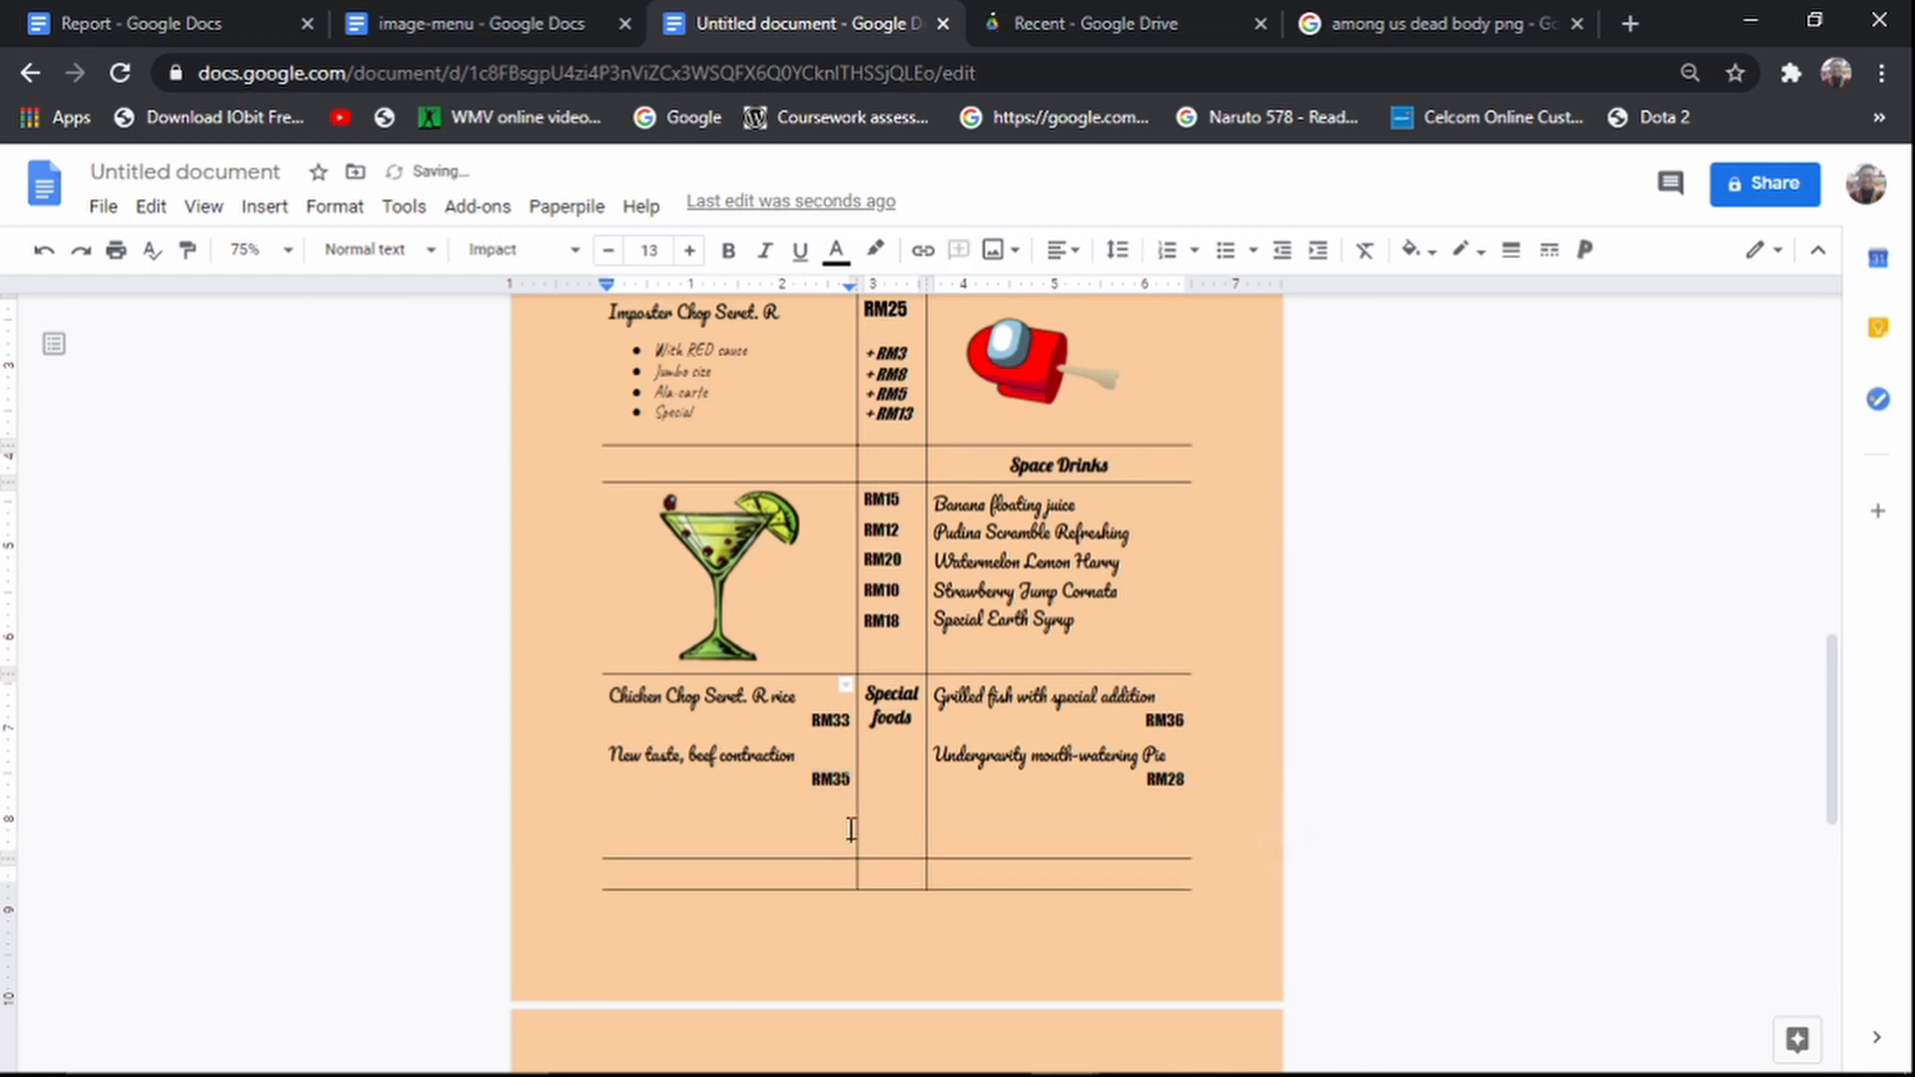
key(BackSpace)
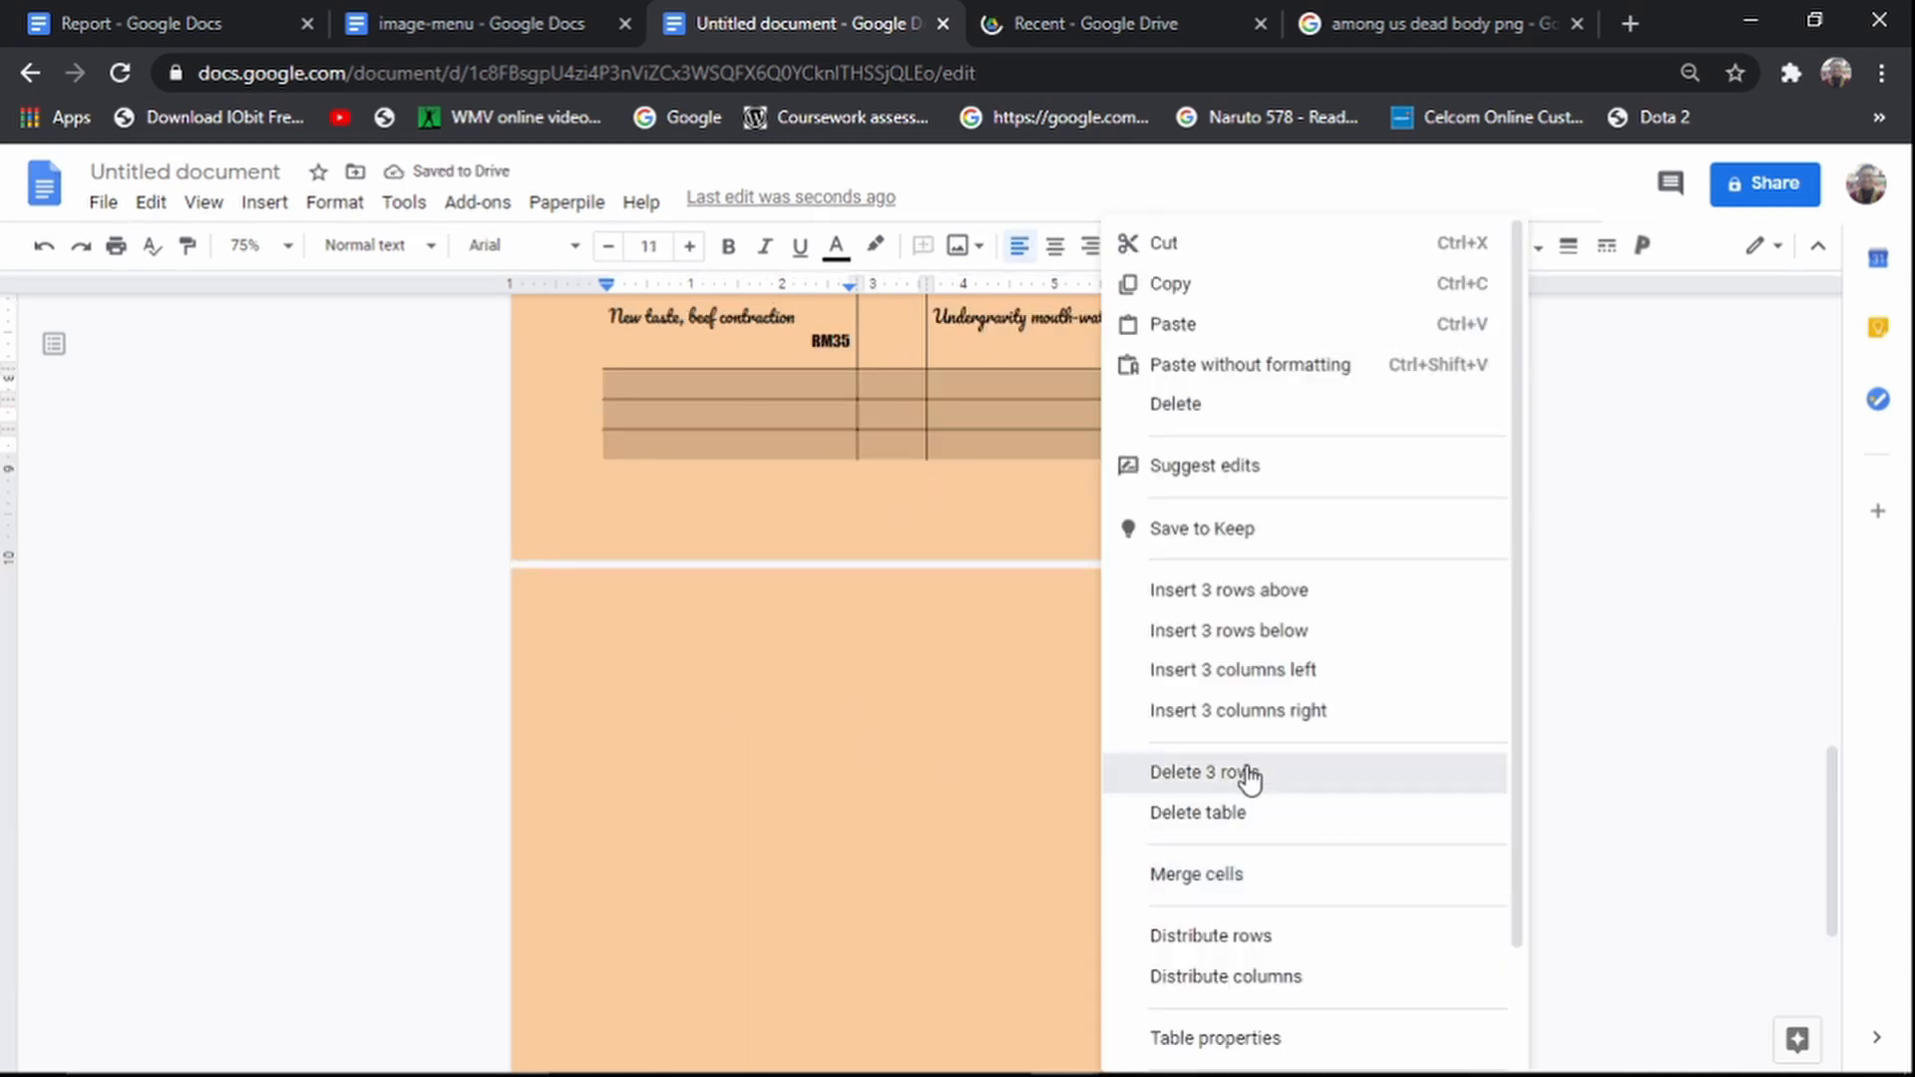
Step: Delete the three empty rows at the end of the menu table
click(1247, 775)
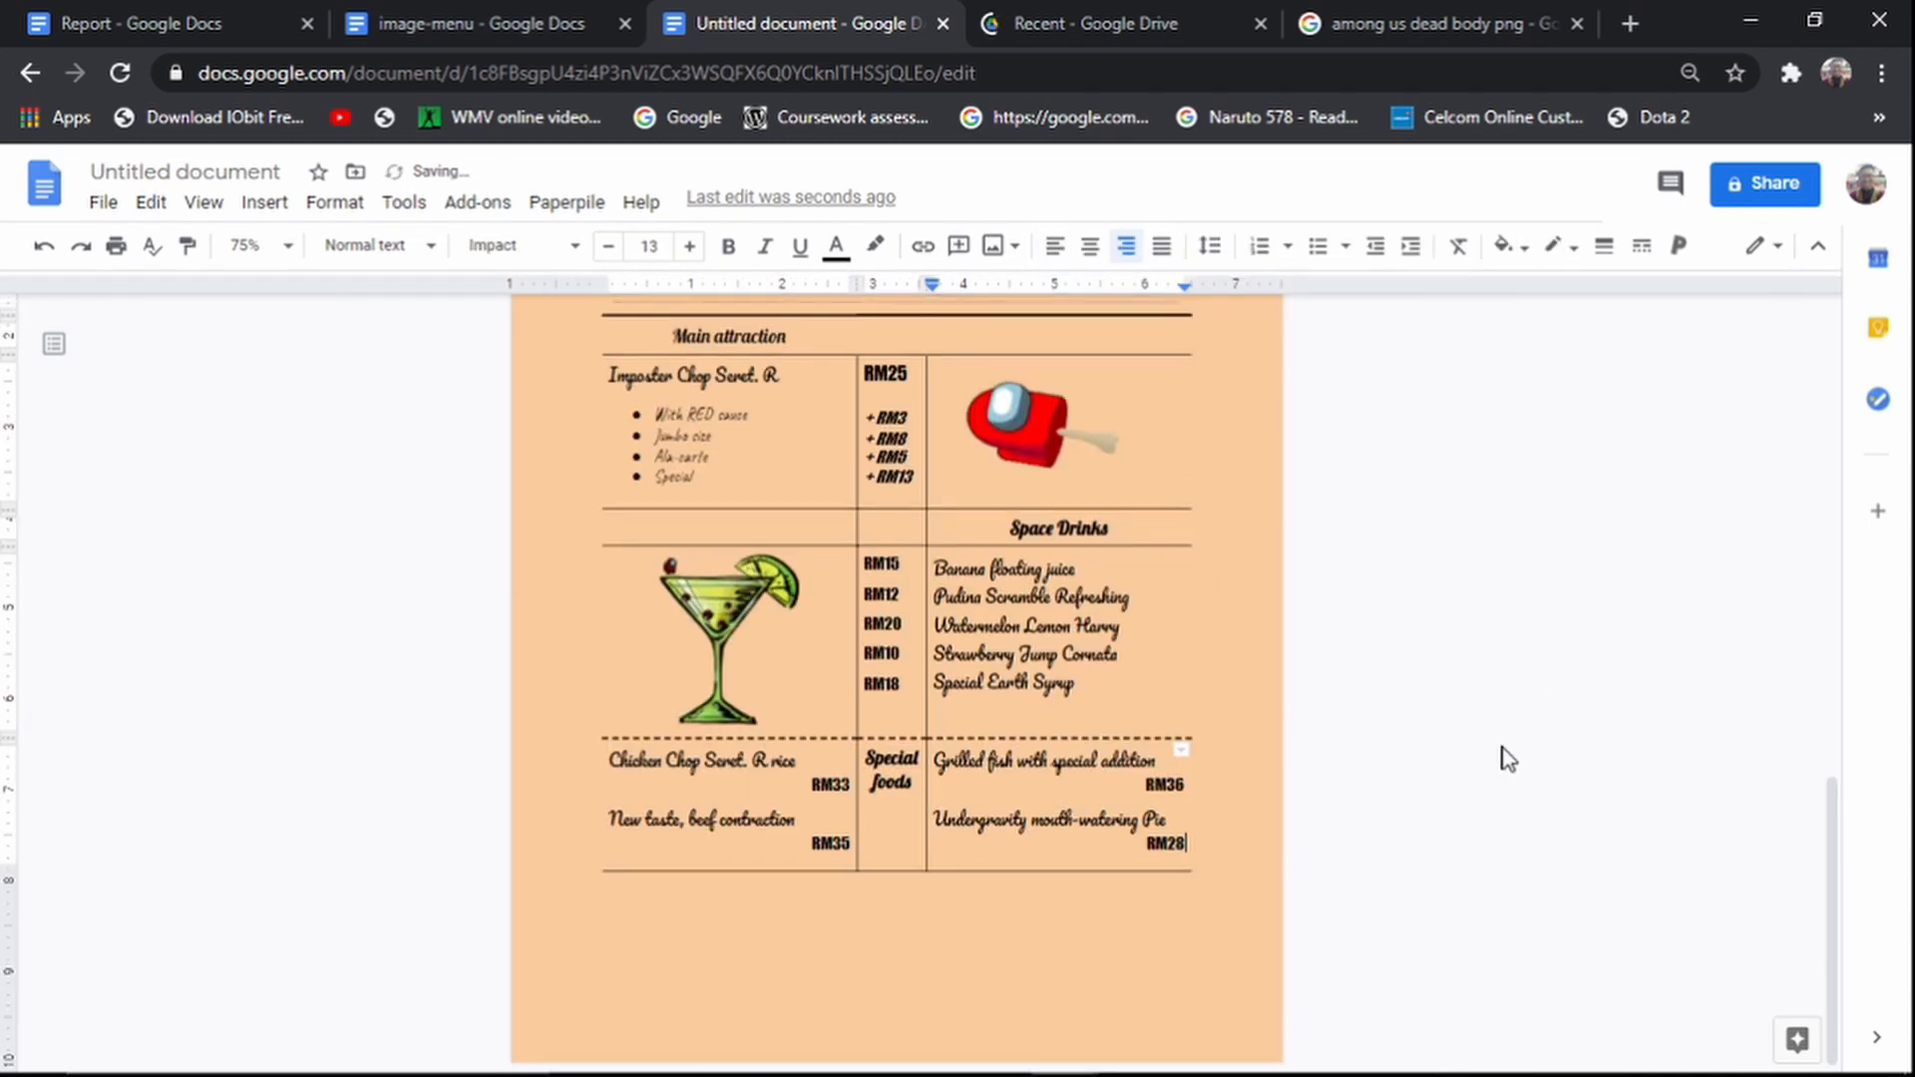
scroll(1423, 744, up, 2)
scroll(1451, 715, down, 2)
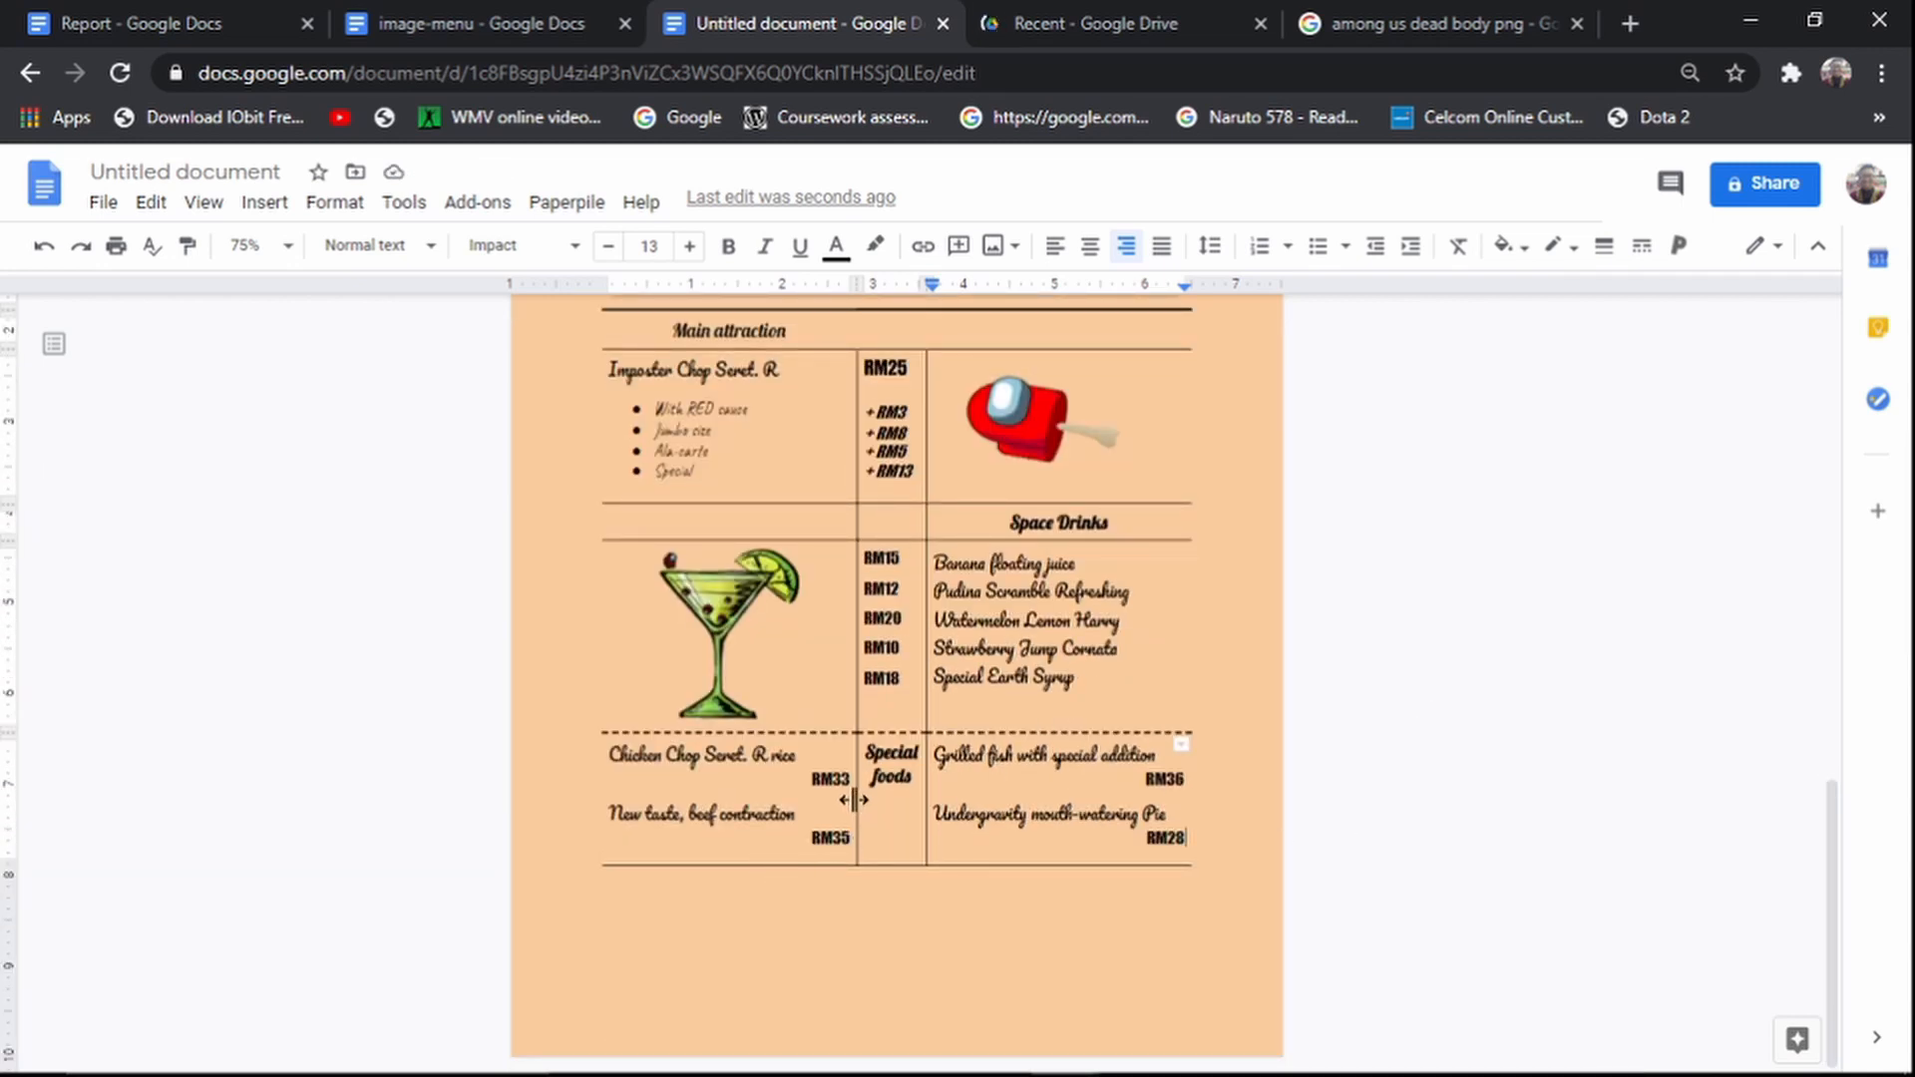
Step: Recolor the left border of the middle price column light orange to match the page background, keeping the column widths
drag(889, 401, 882, 798)
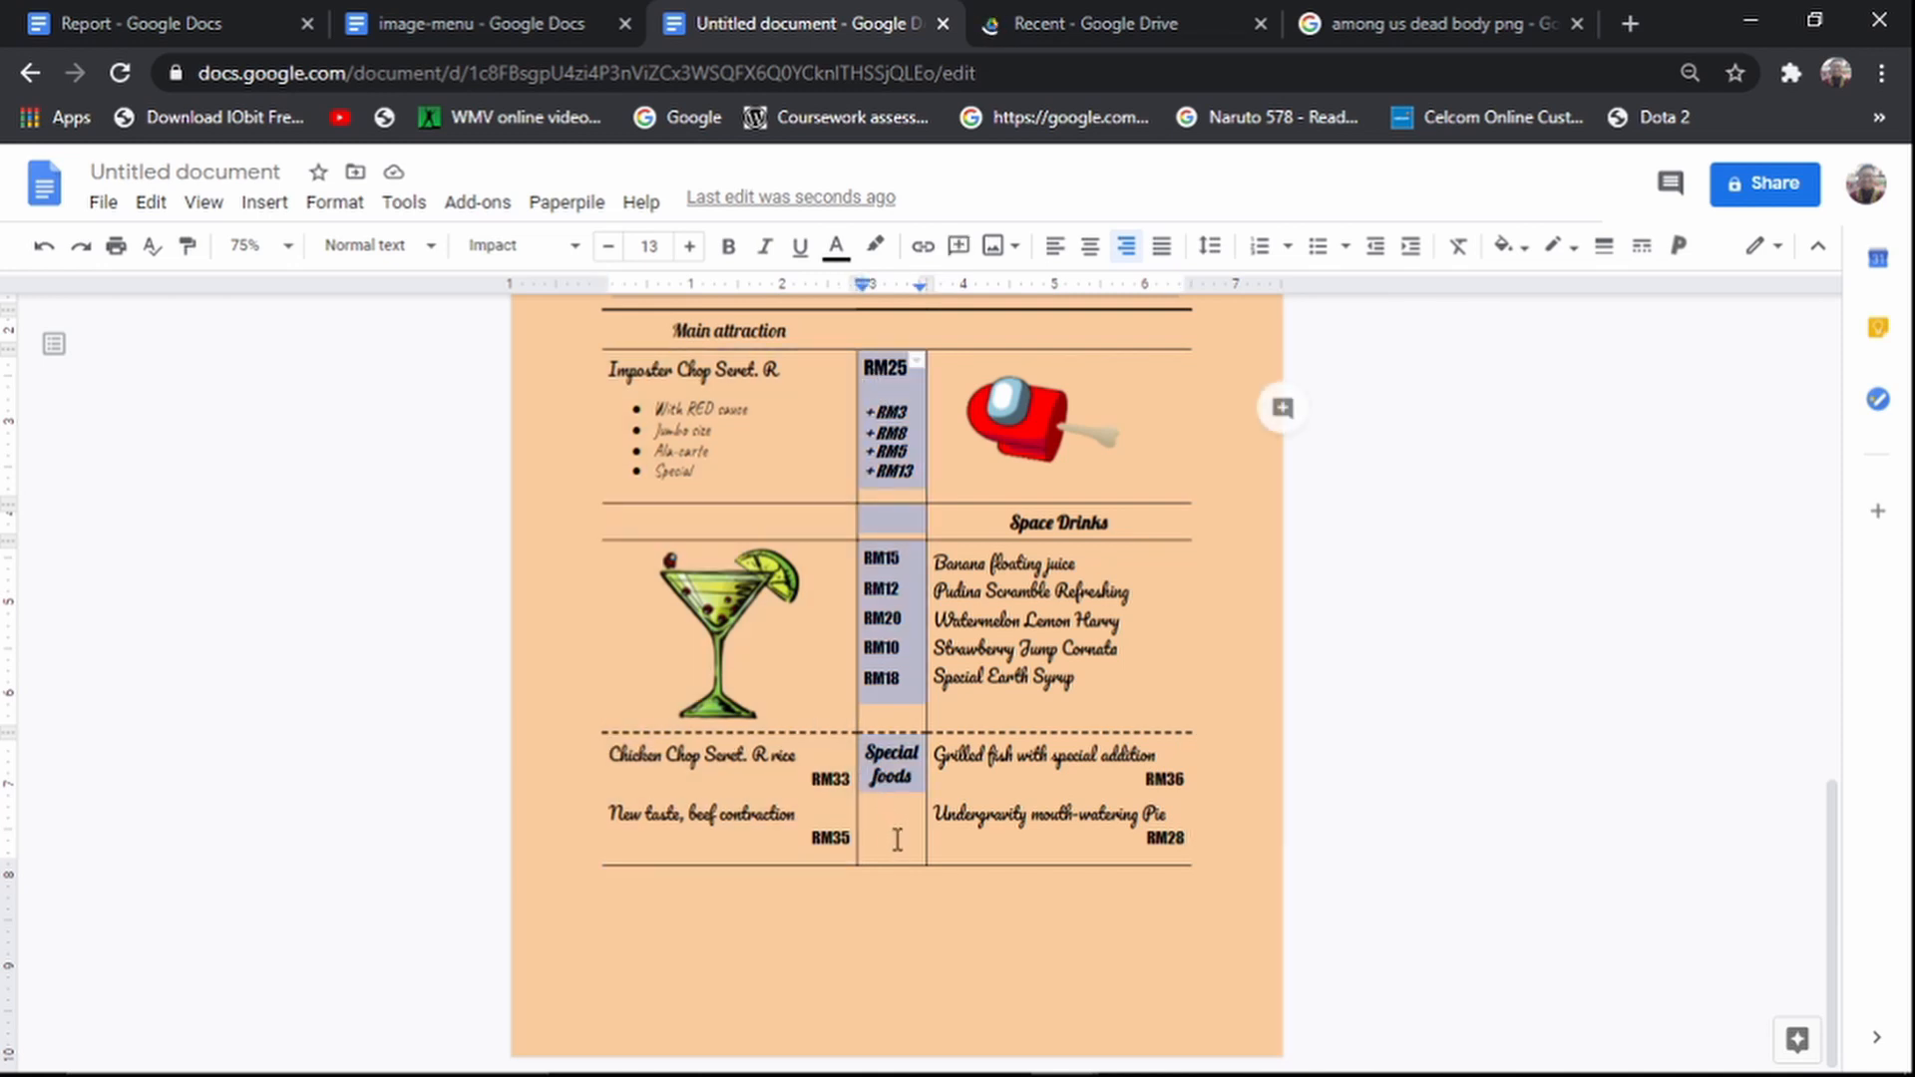
click(916, 361)
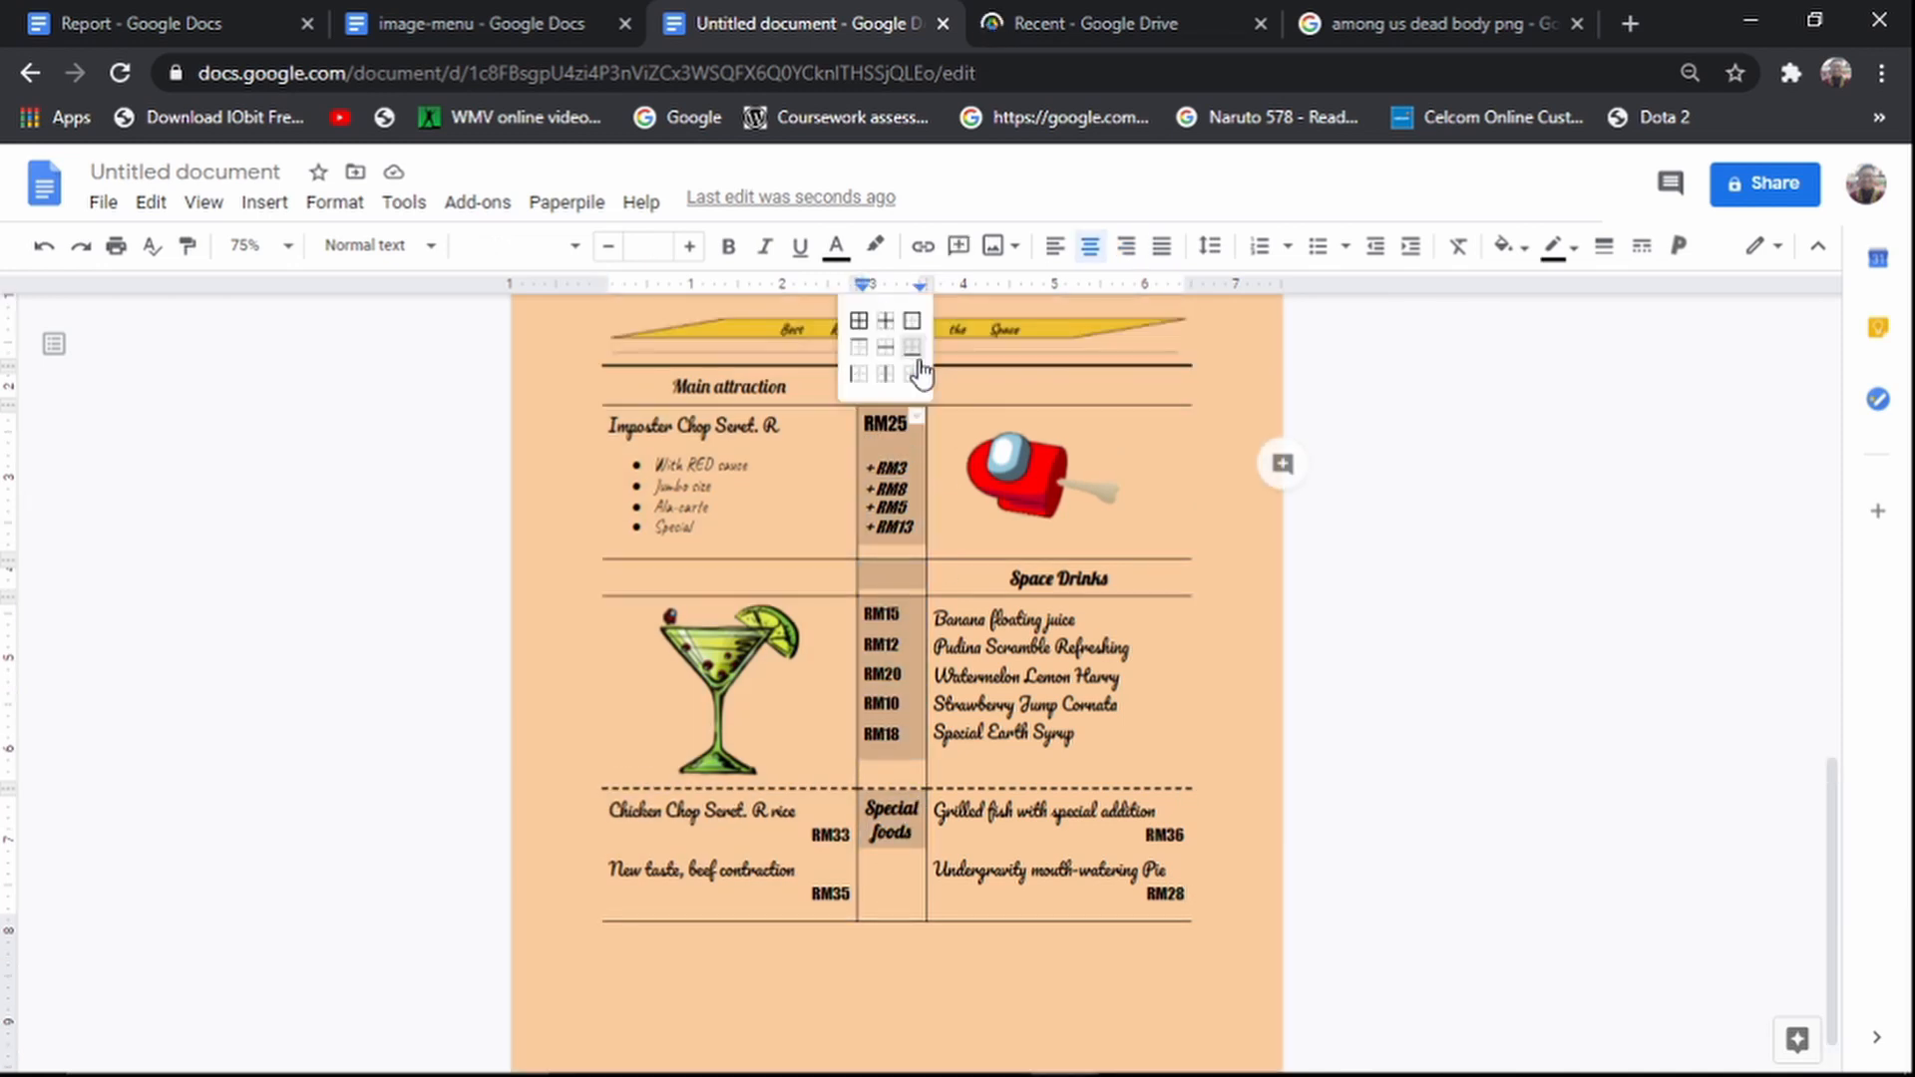
click(859, 375)
click(375, 262)
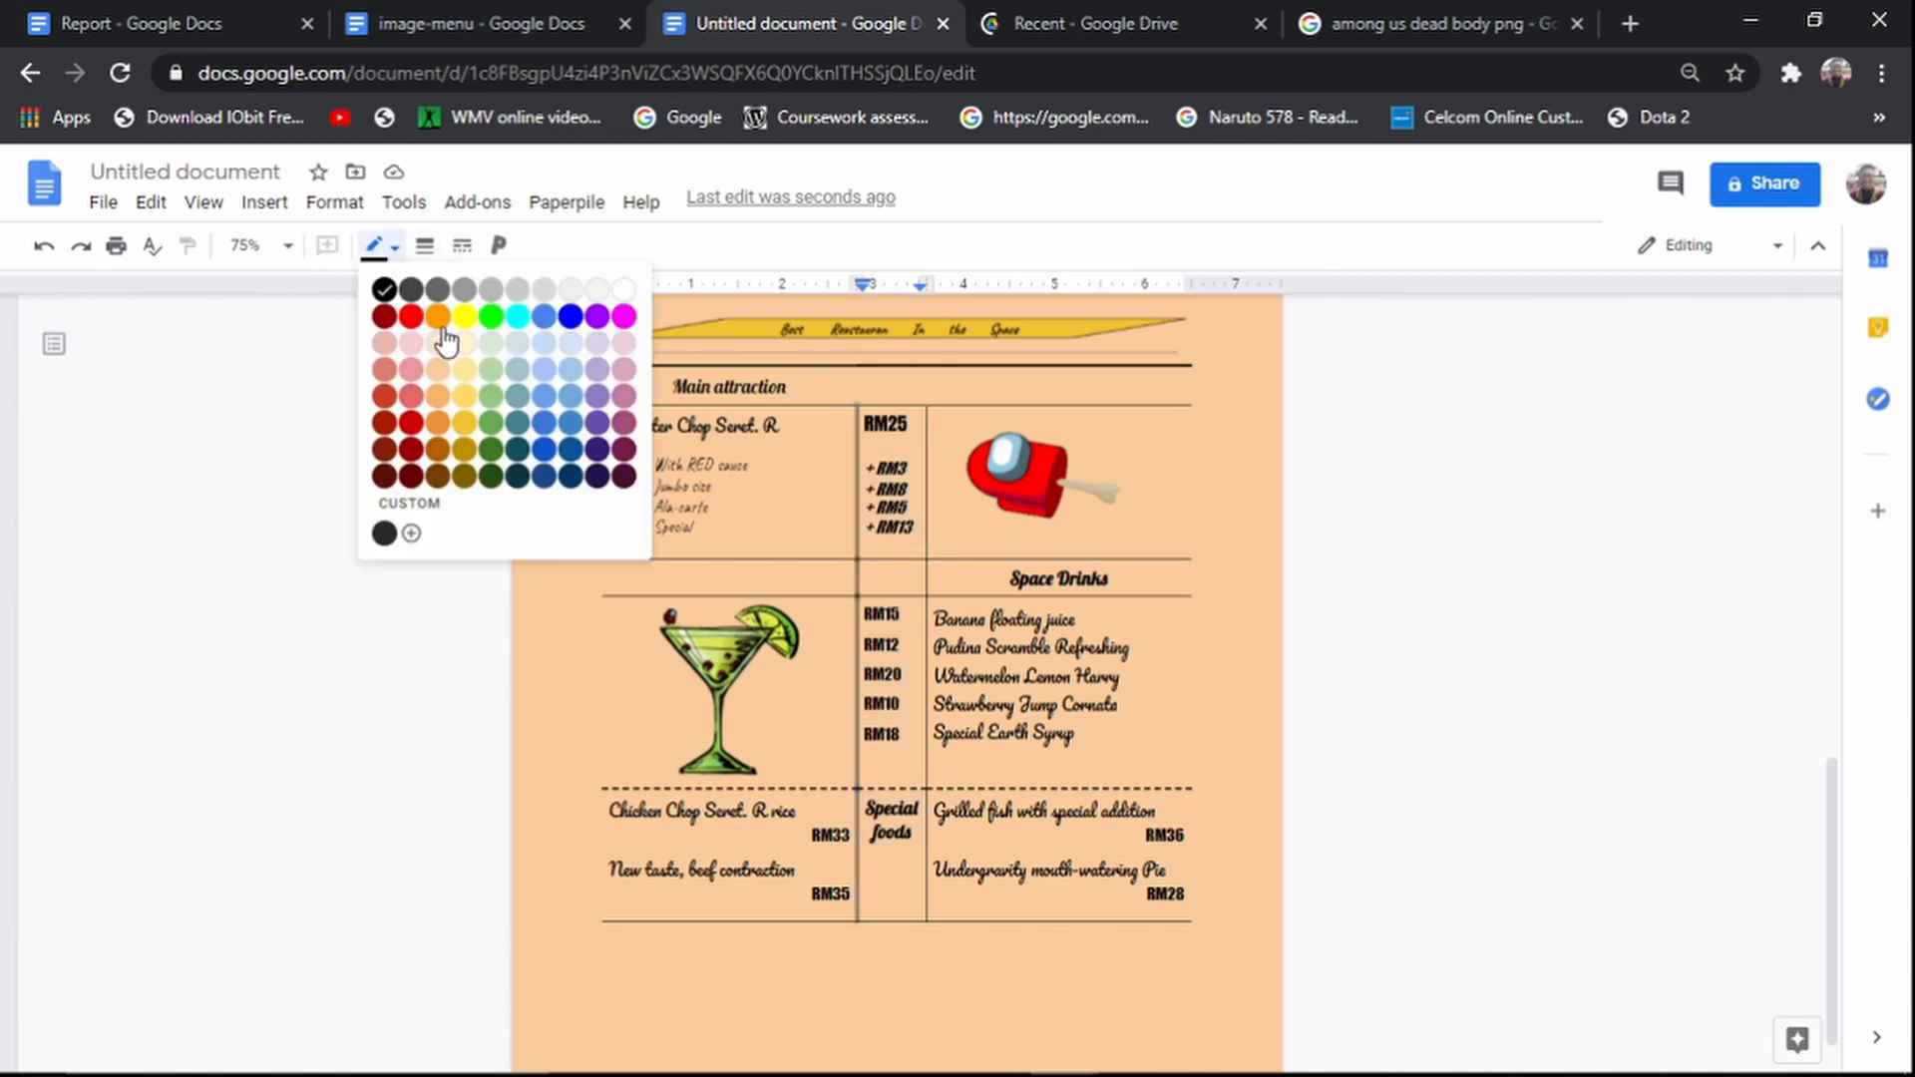
click(434, 389)
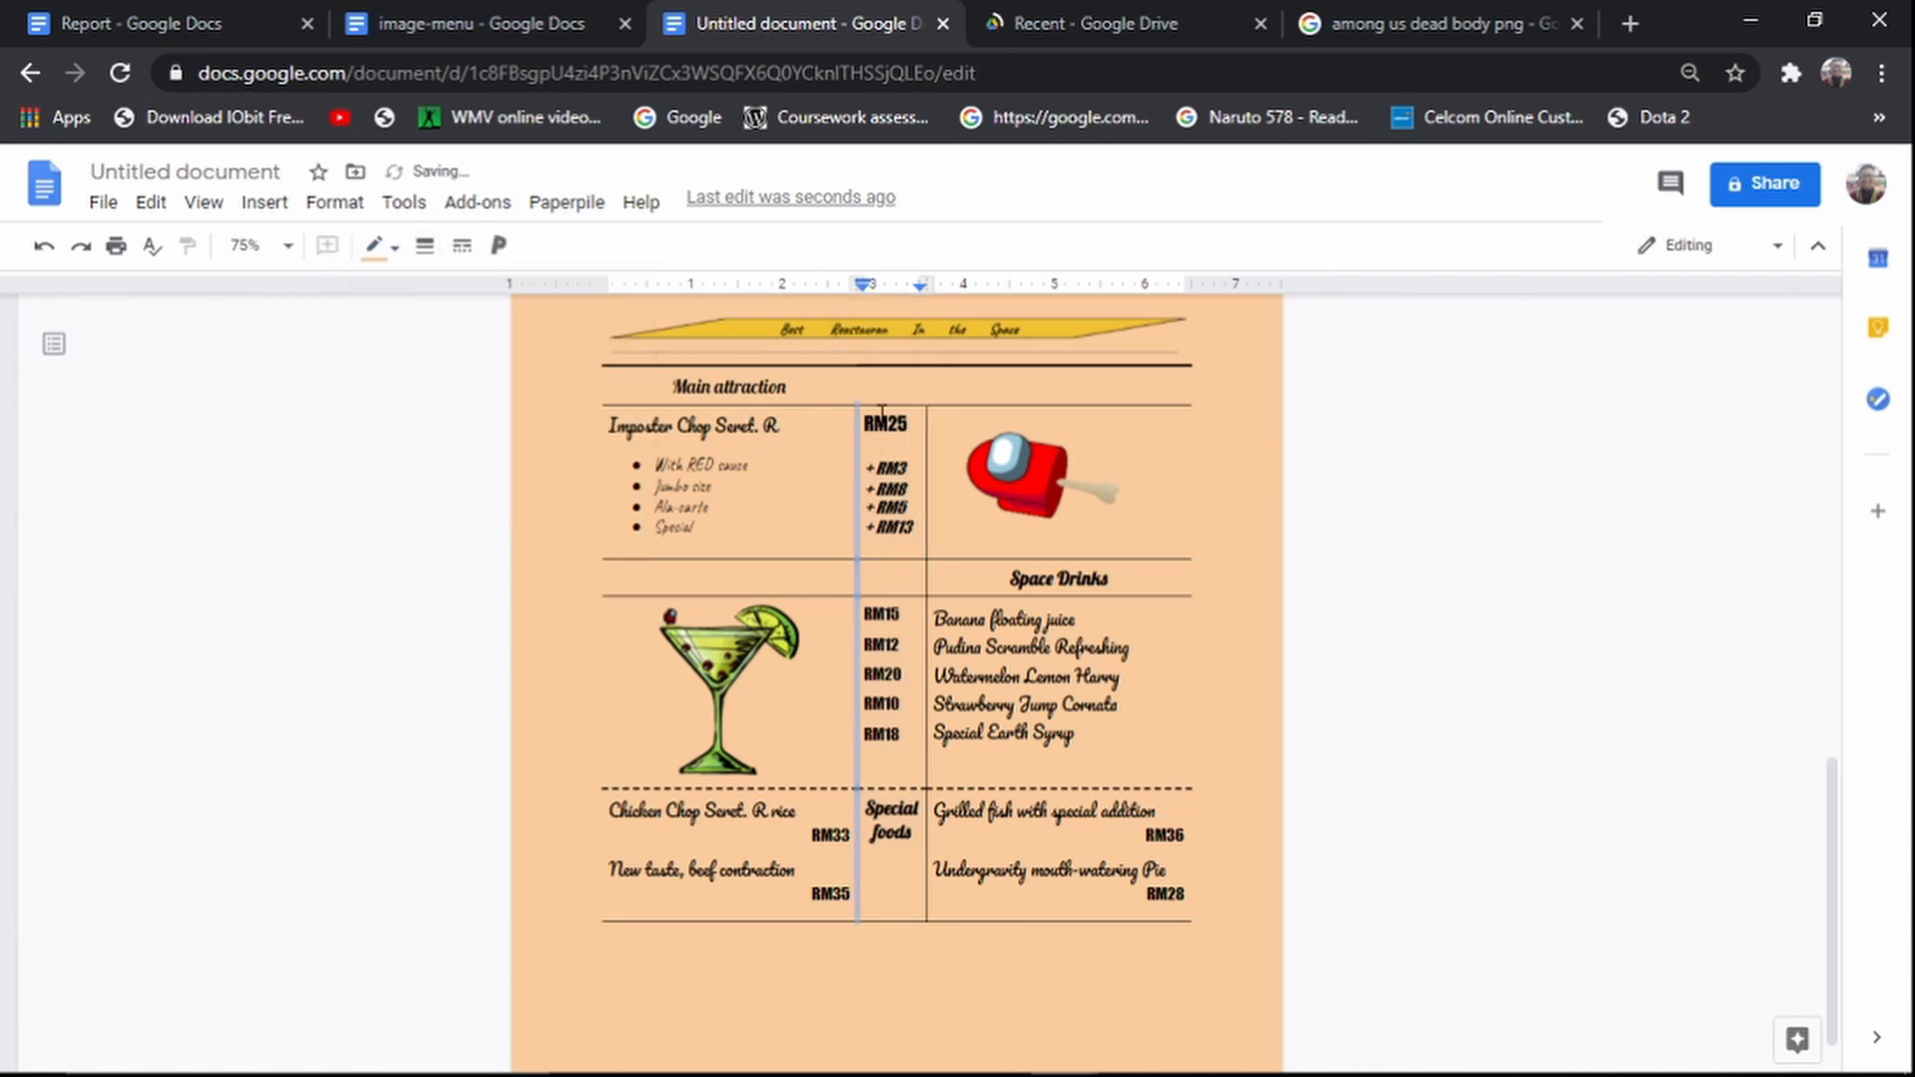
drag(858, 416, 869, 416)
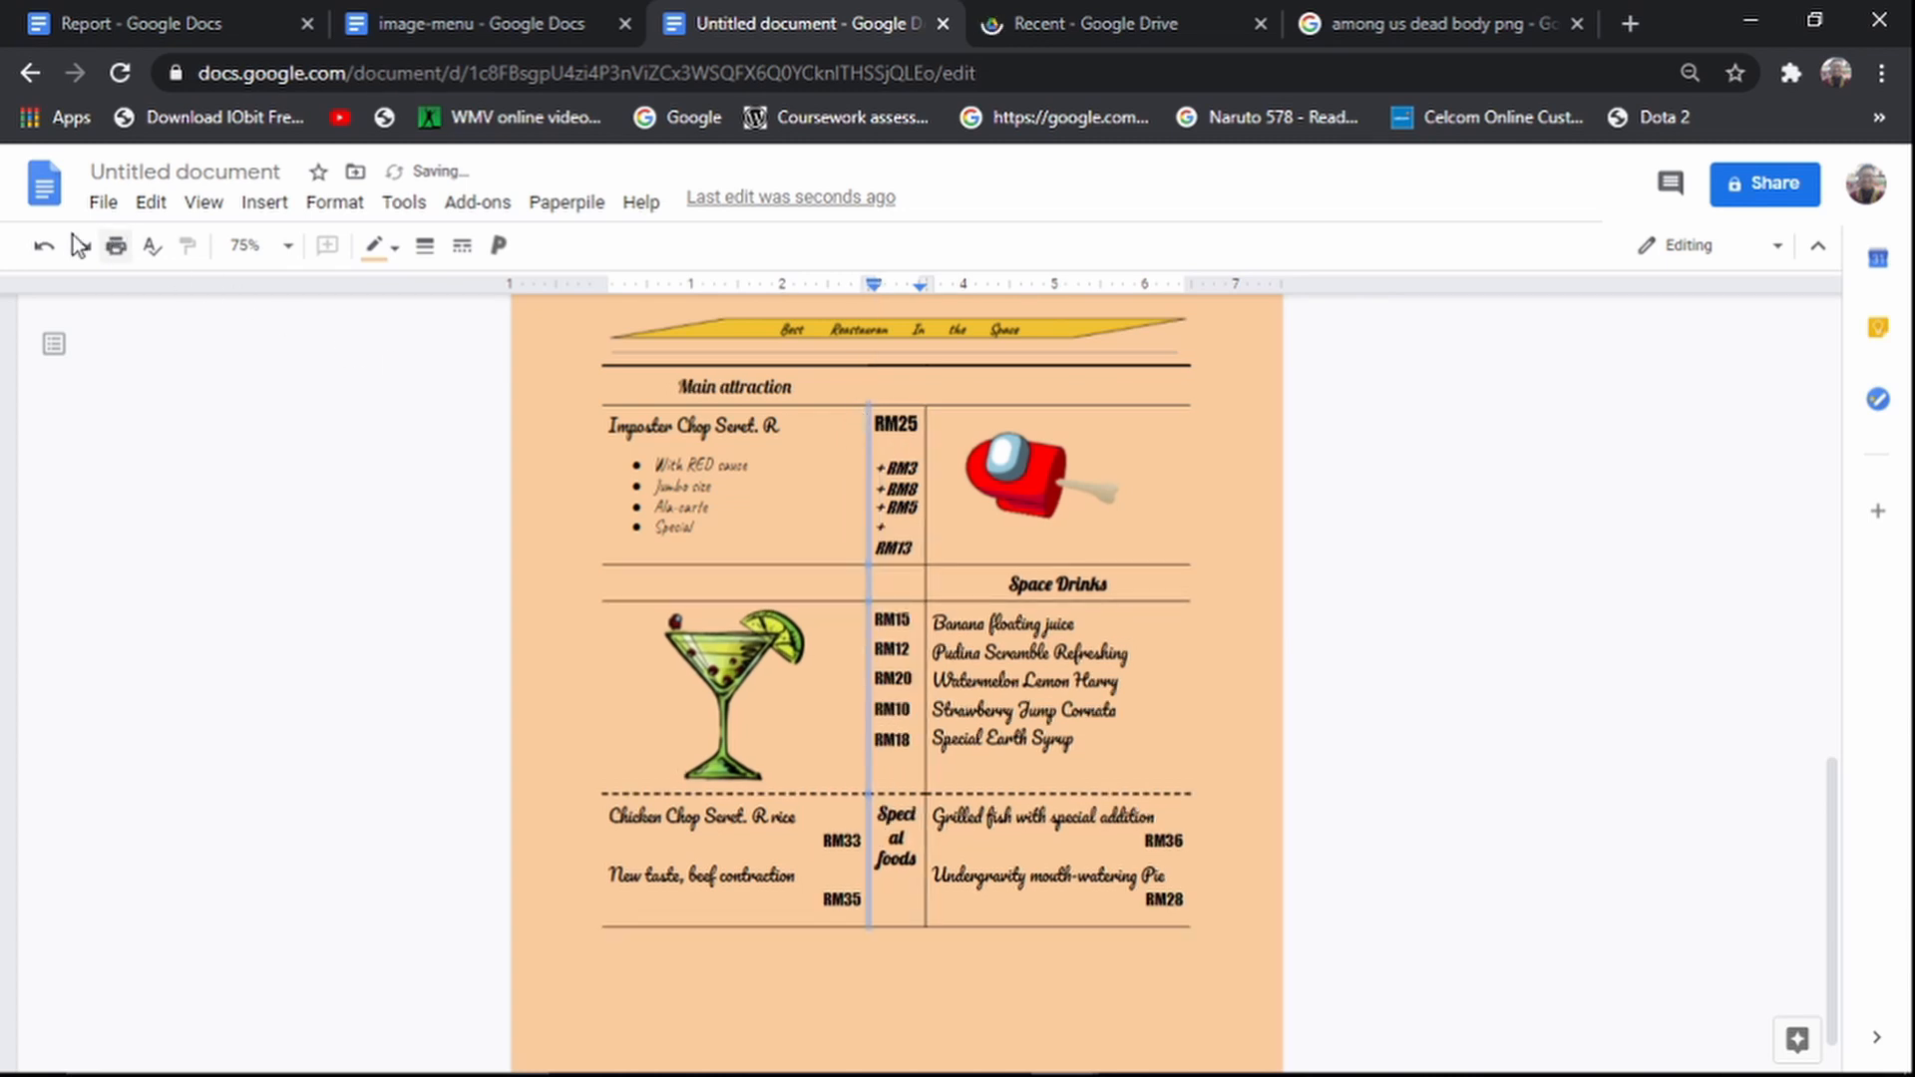
key(ctrl+z)
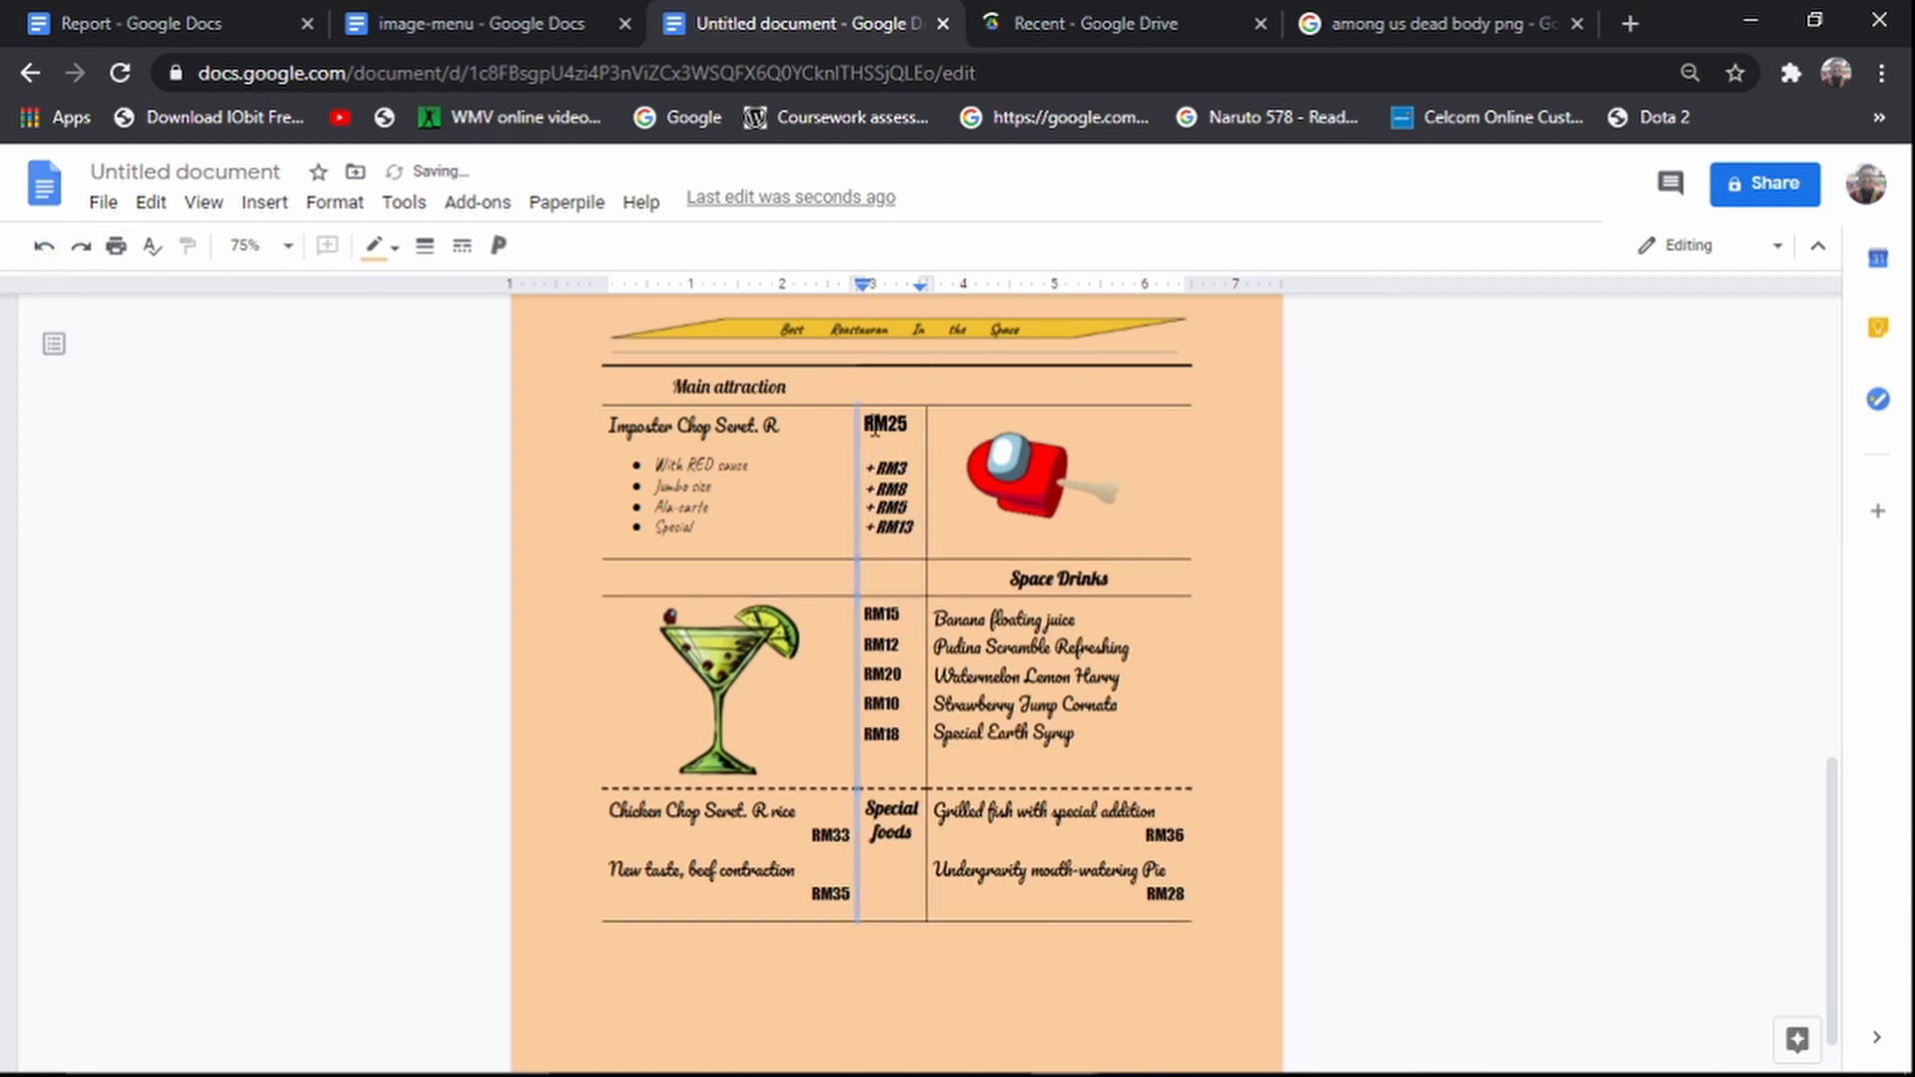
Step: Recolor the right border of the middle price column light orange to match the page background
drag(874, 427, 891, 846)
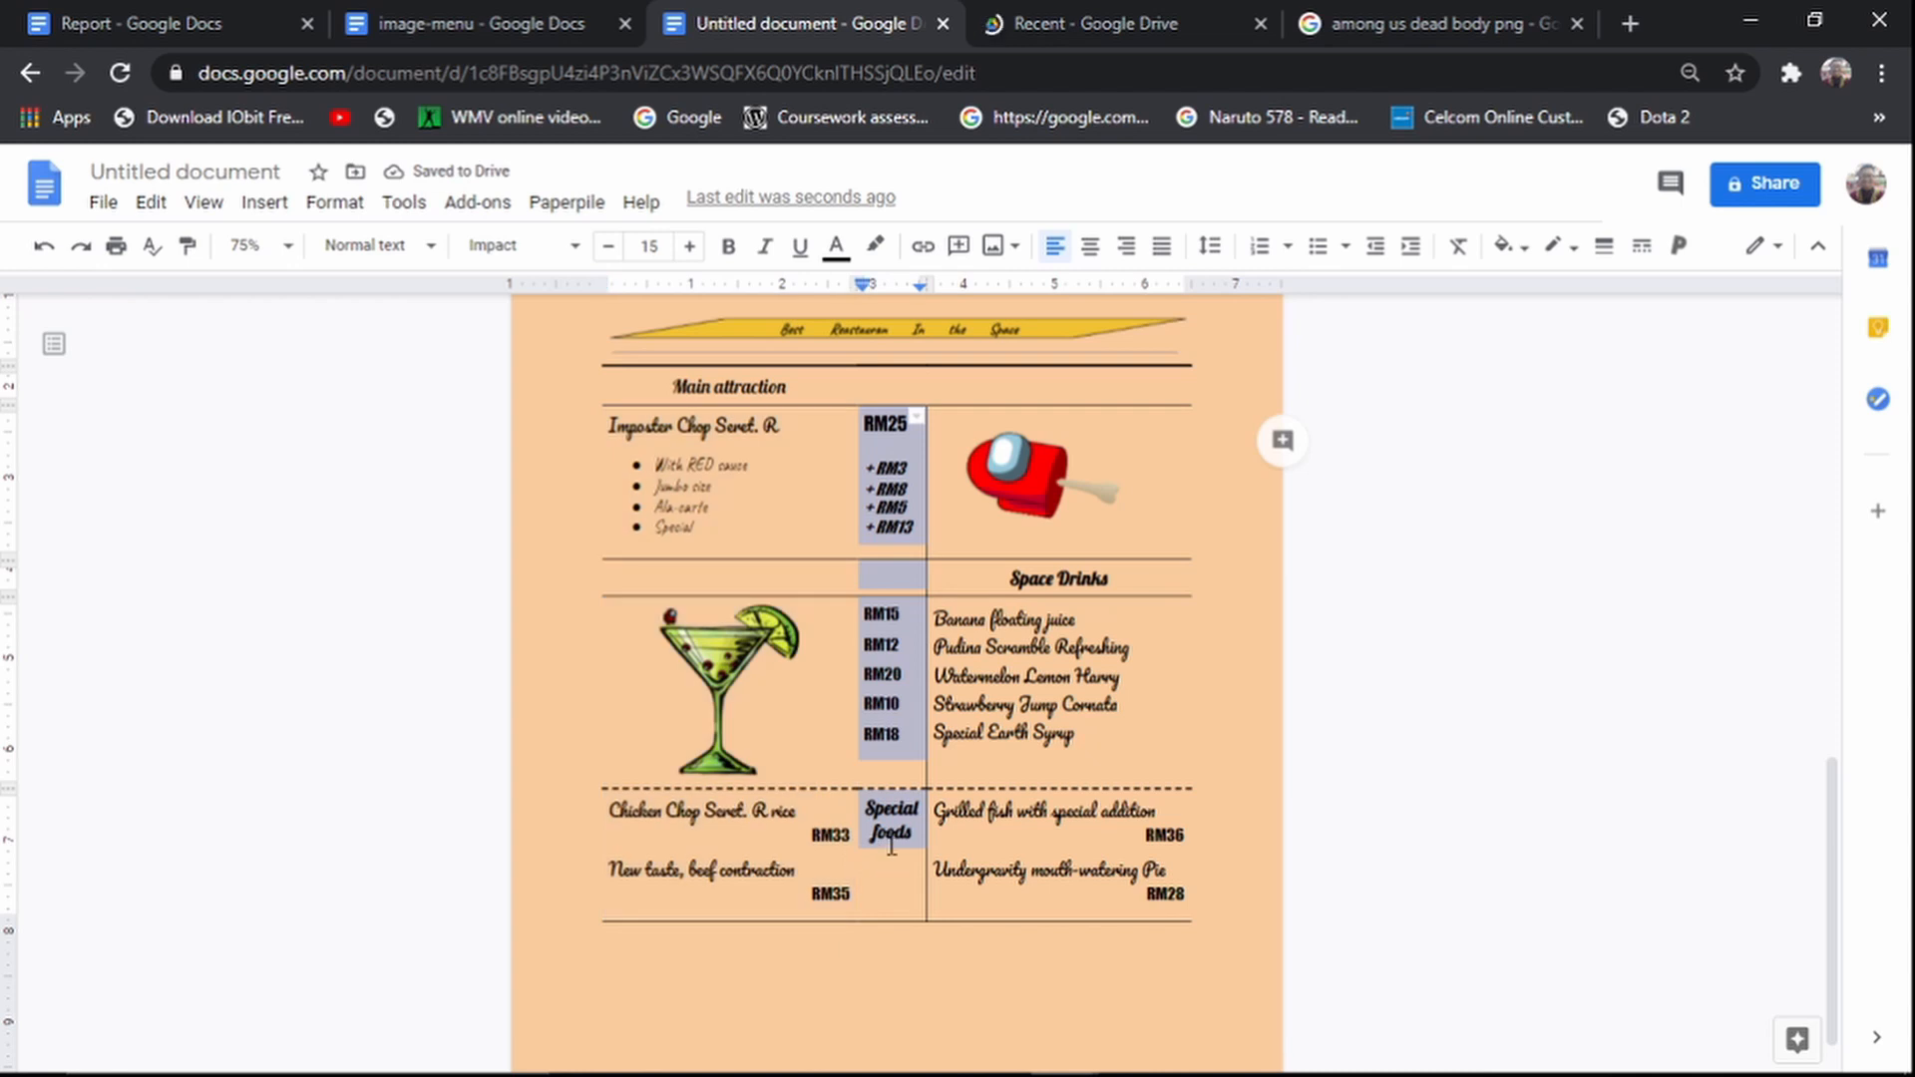
click(916, 416)
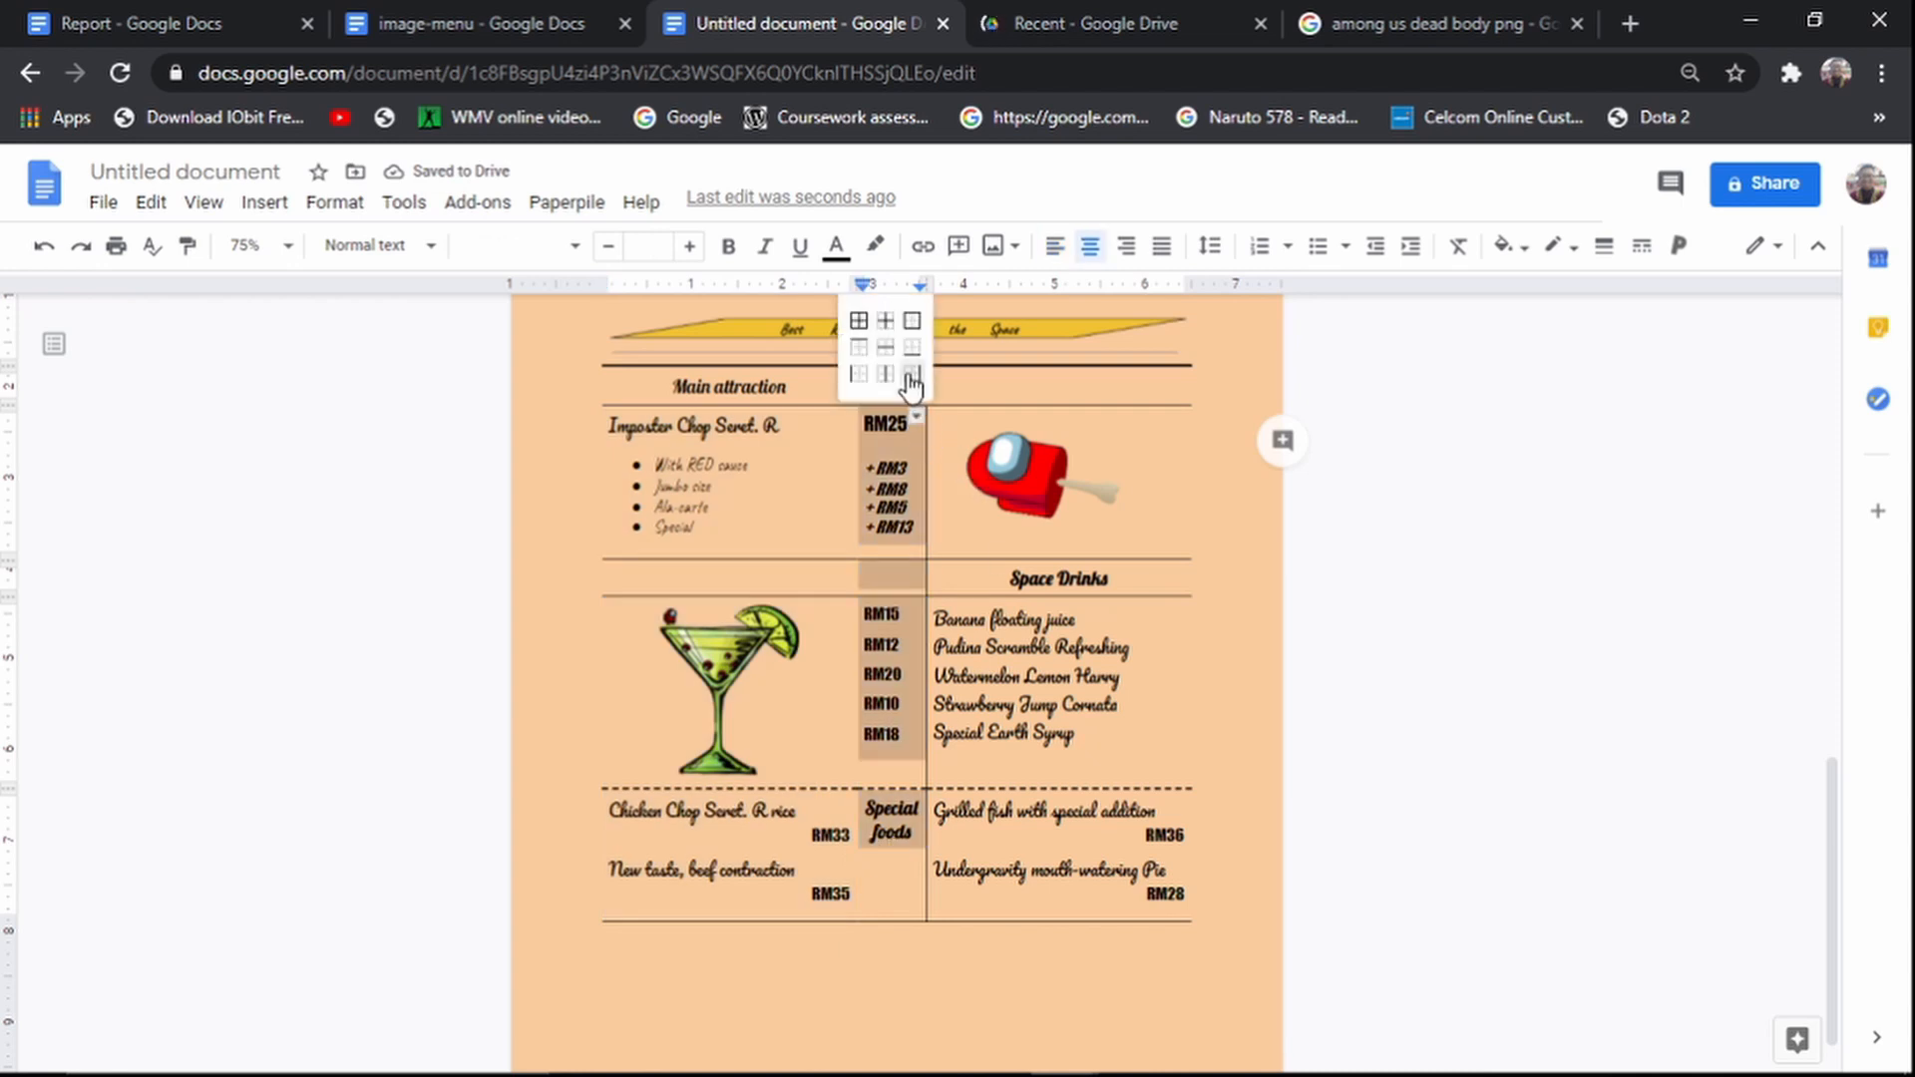
click(912, 382)
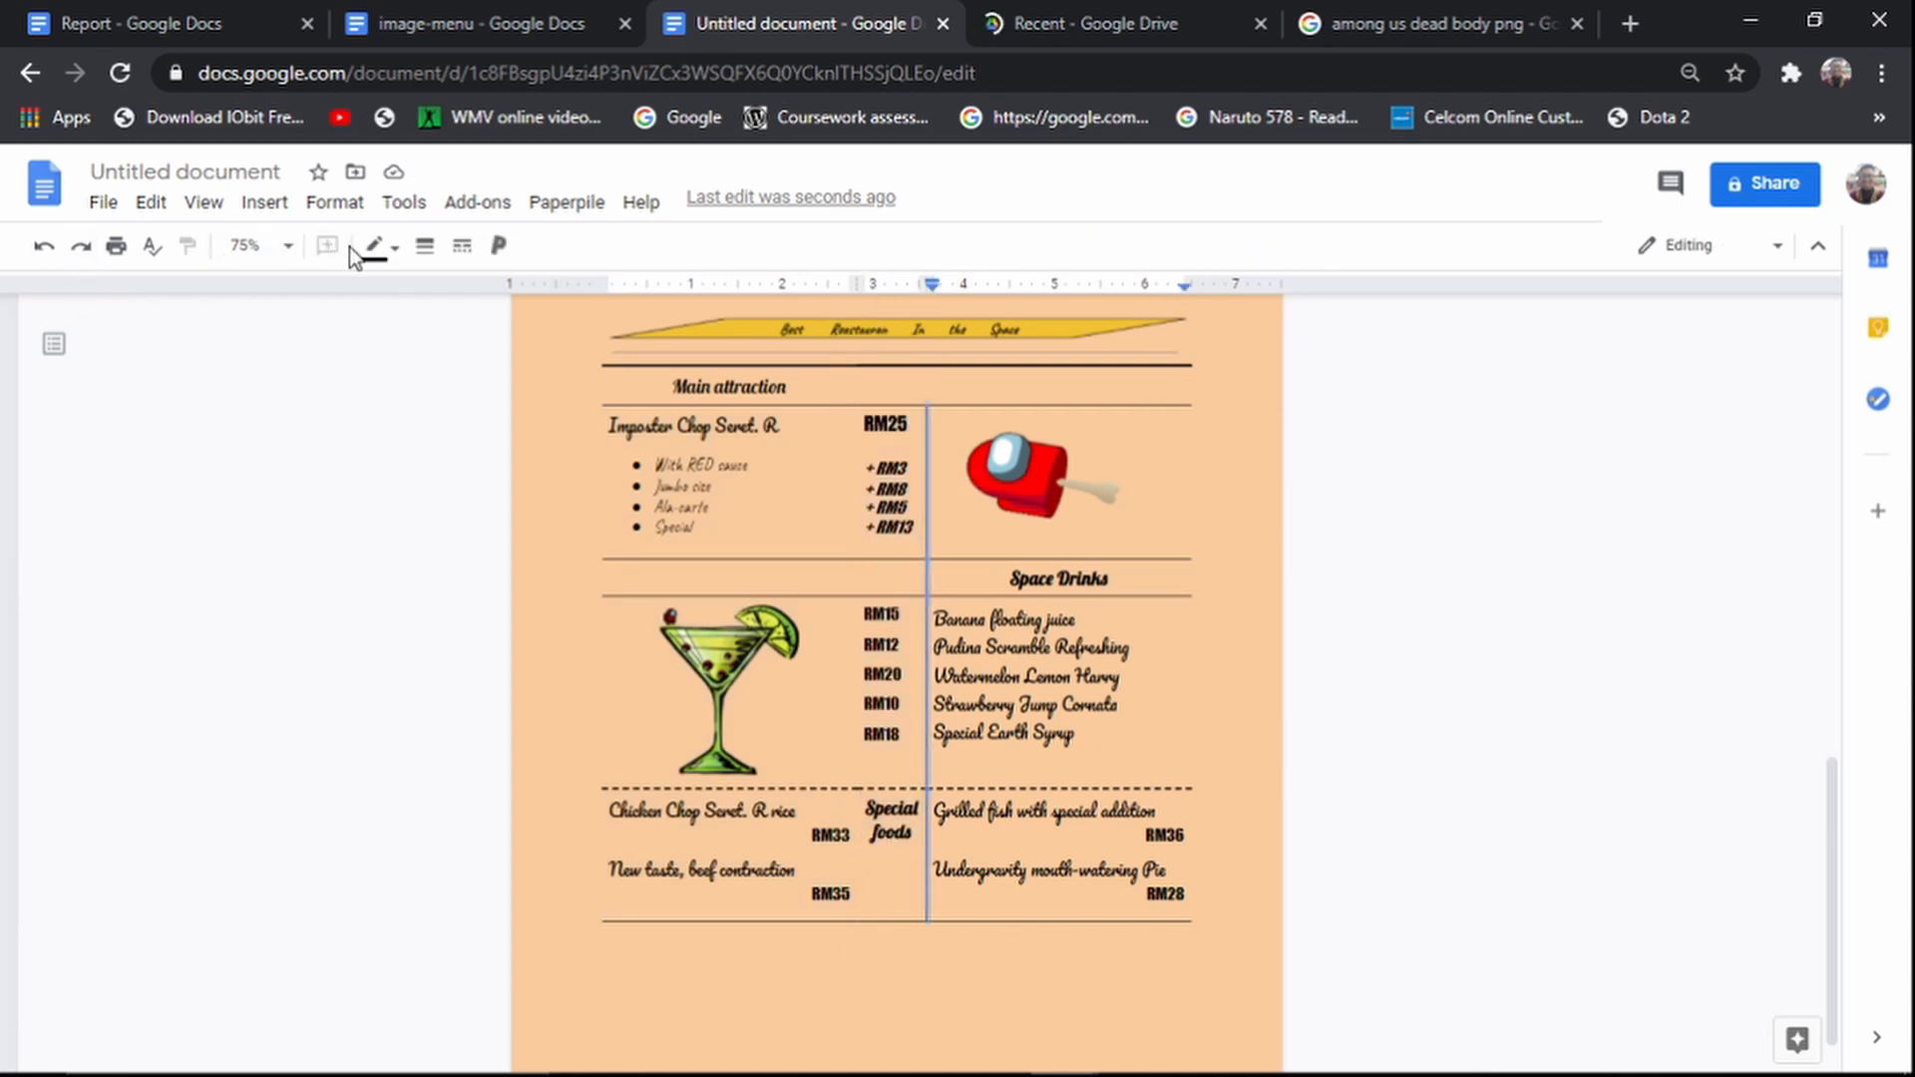
click(375, 246)
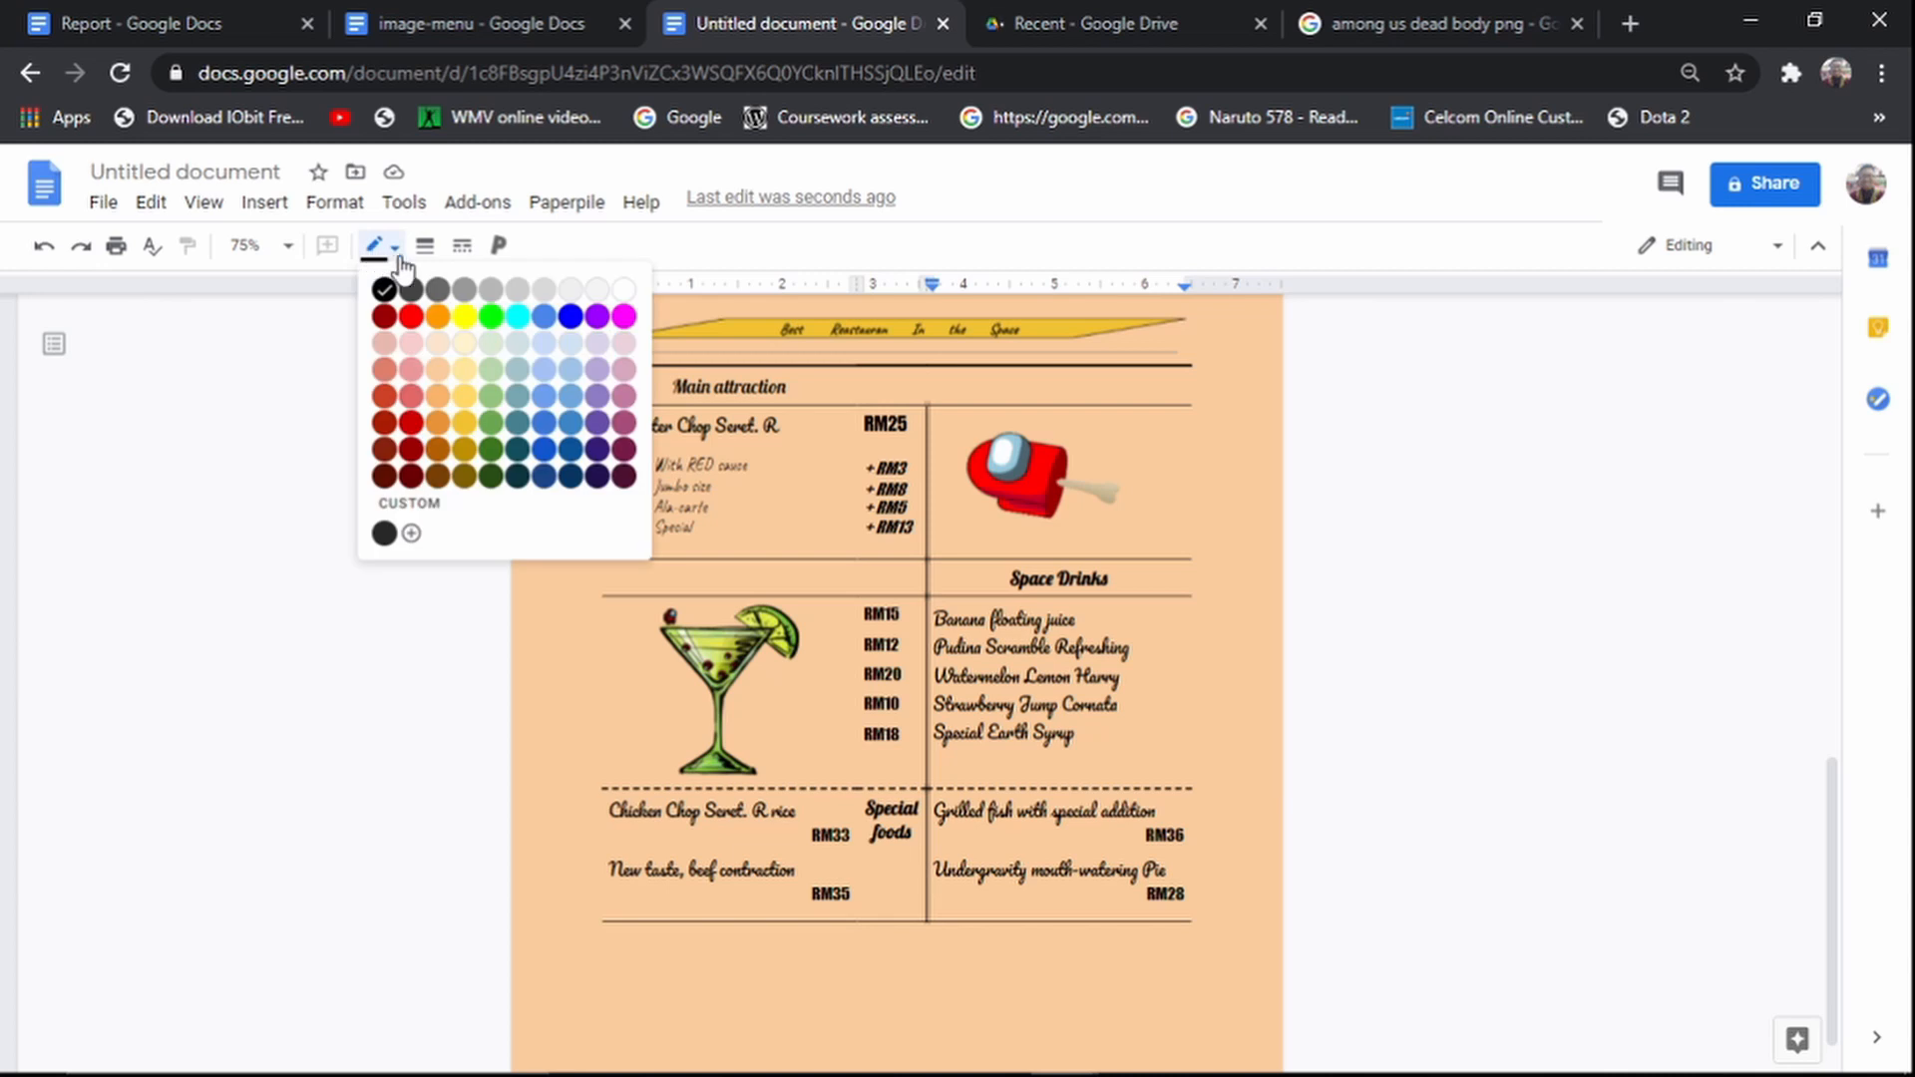
click(438, 392)
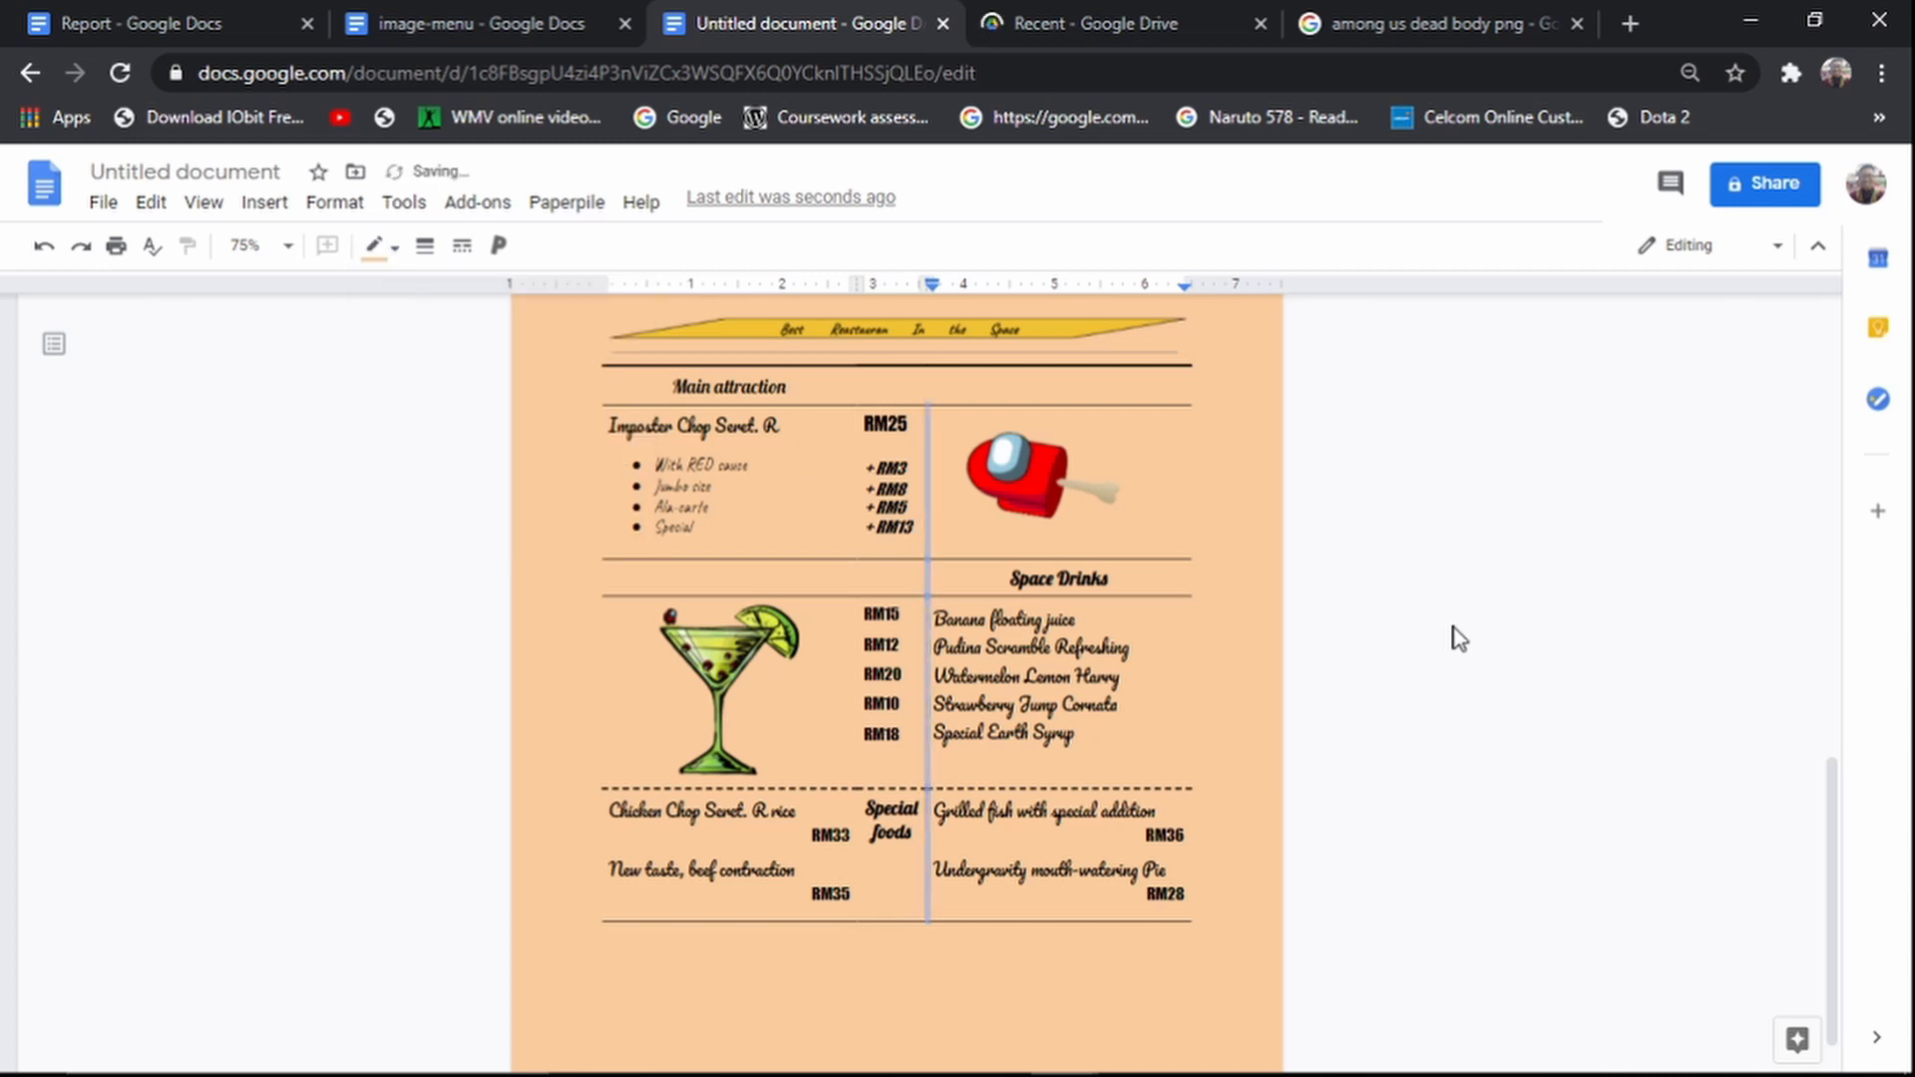
click(1088, 622)
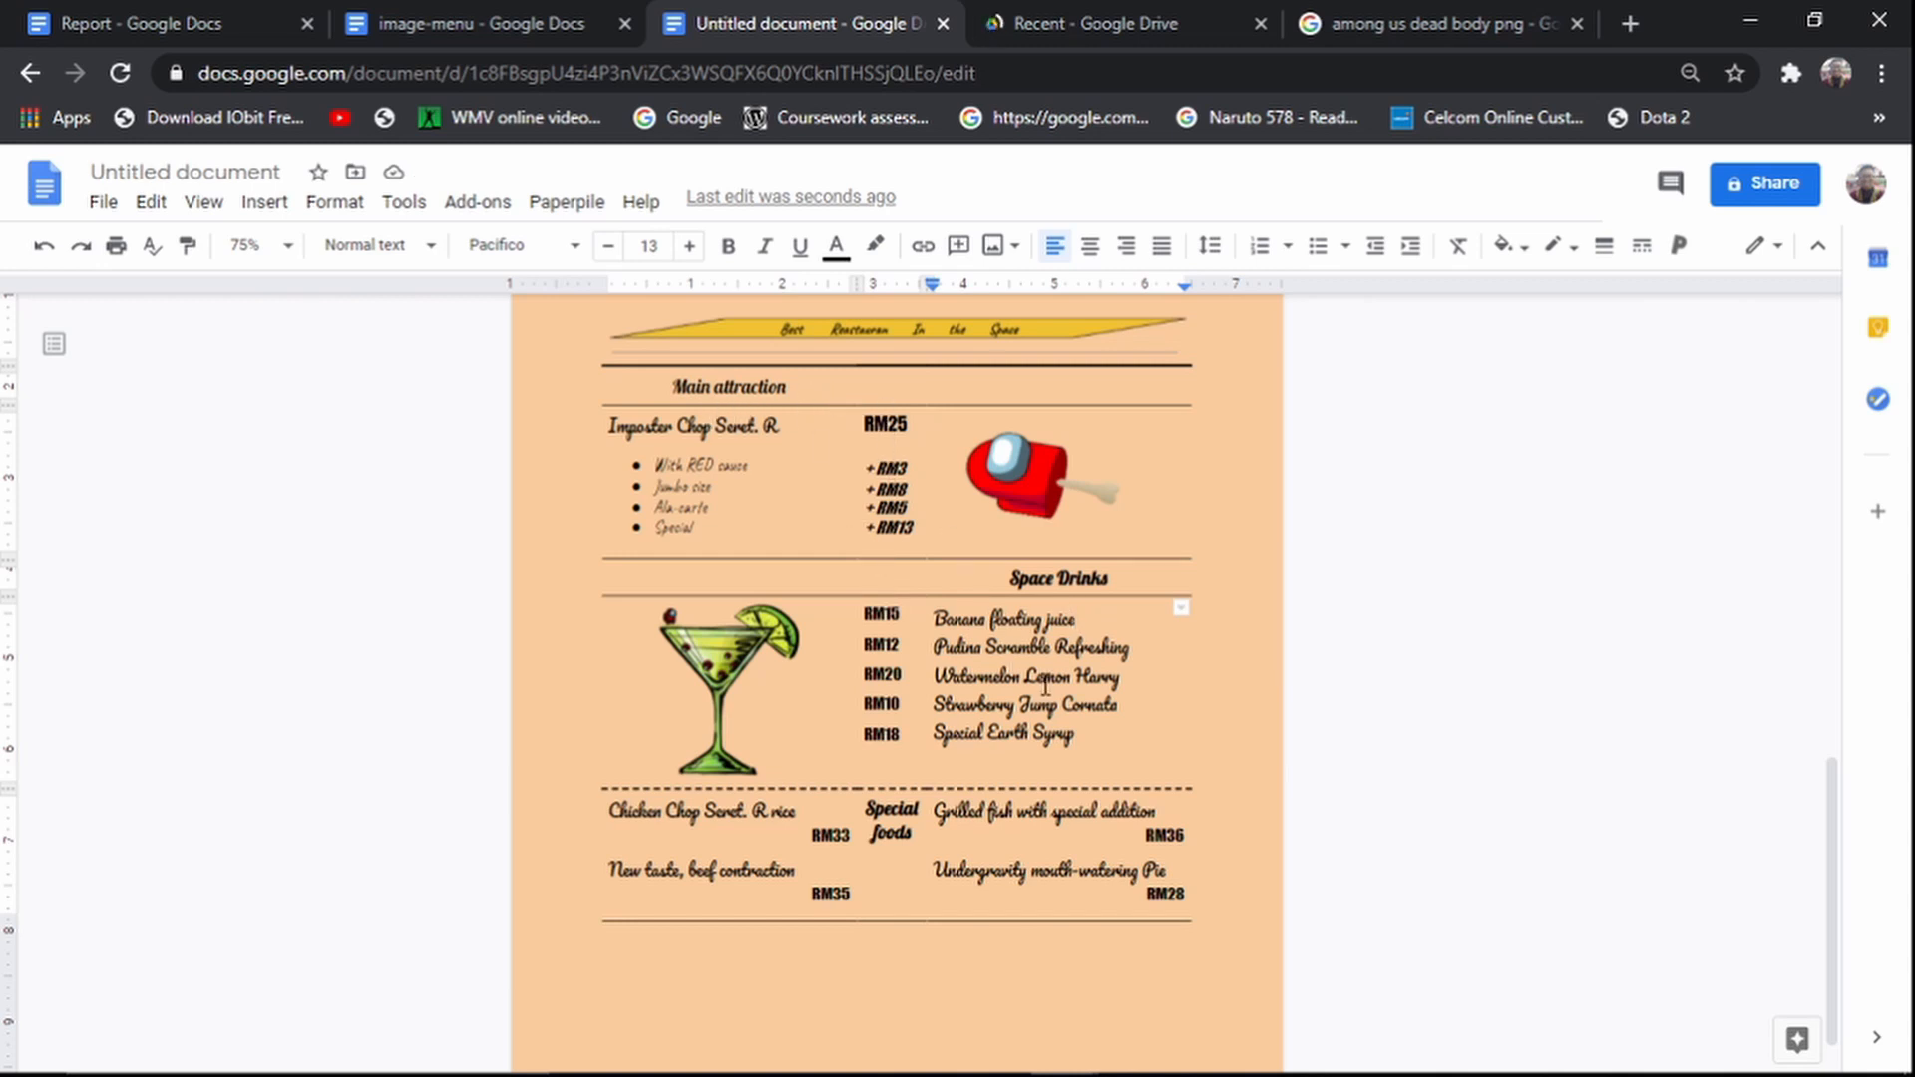
Step: Insert two blank lines above the "Space Drinks" heading in its table cell
scroll(1037, 686, up, 2)
scroll(942, 691, down, 2)
click(1002, 577)
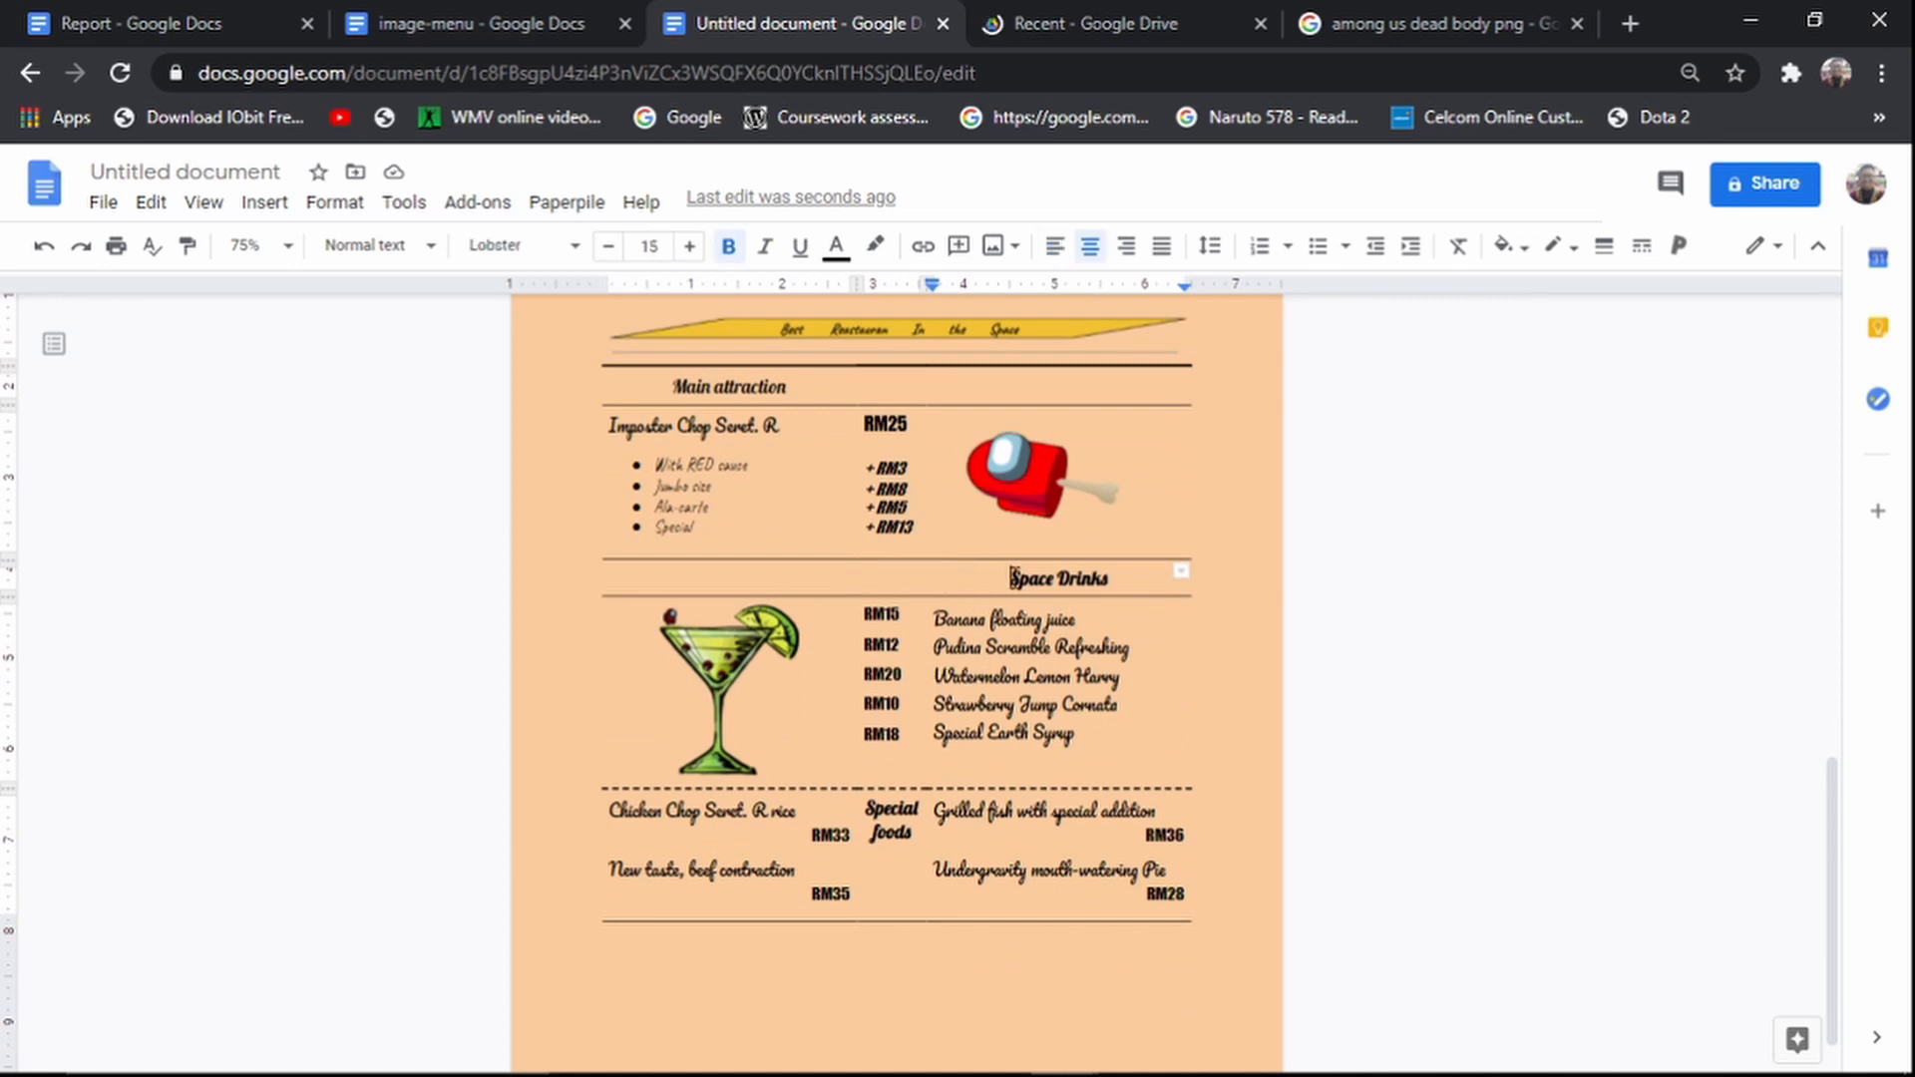
key(Return)
key(Return)
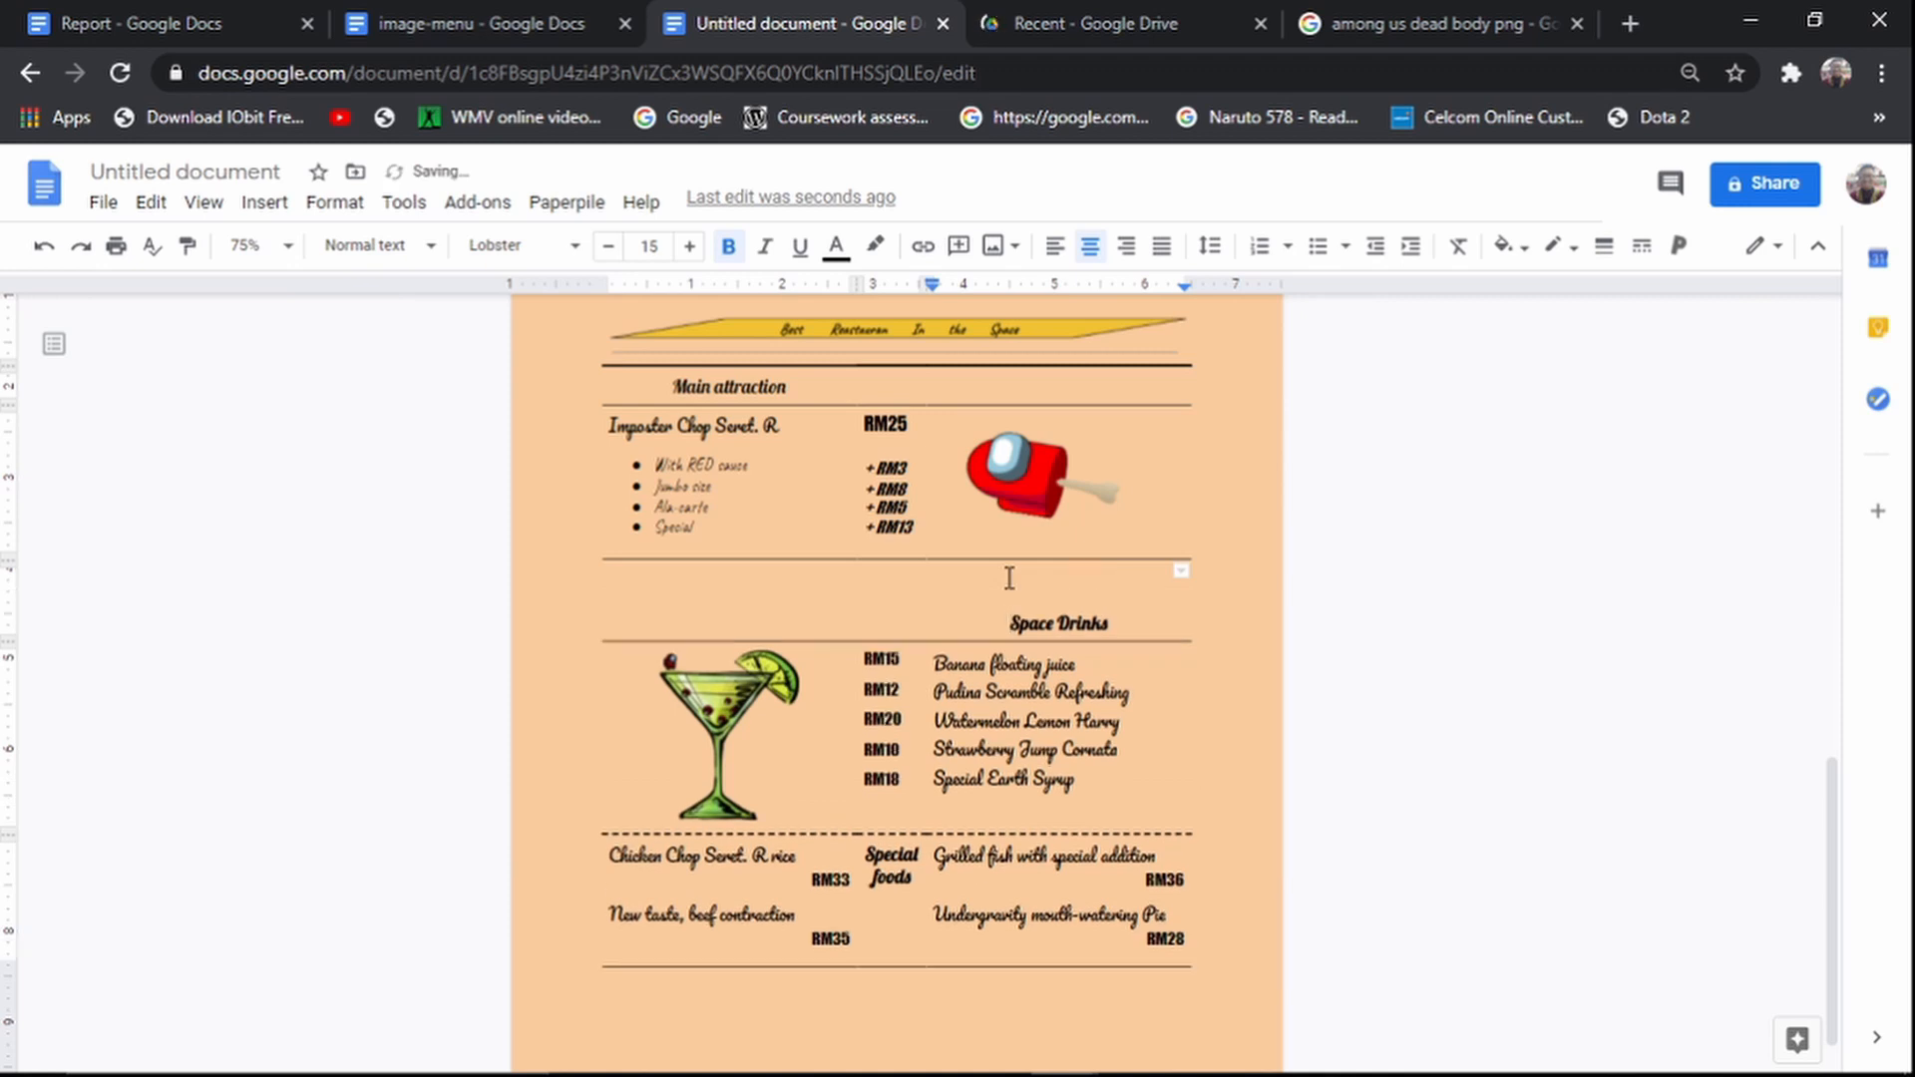
Step: Recolor the border below the first two cells of the main attraction food row light orange to blend with the page
click(737, 560)
click(376, 244)
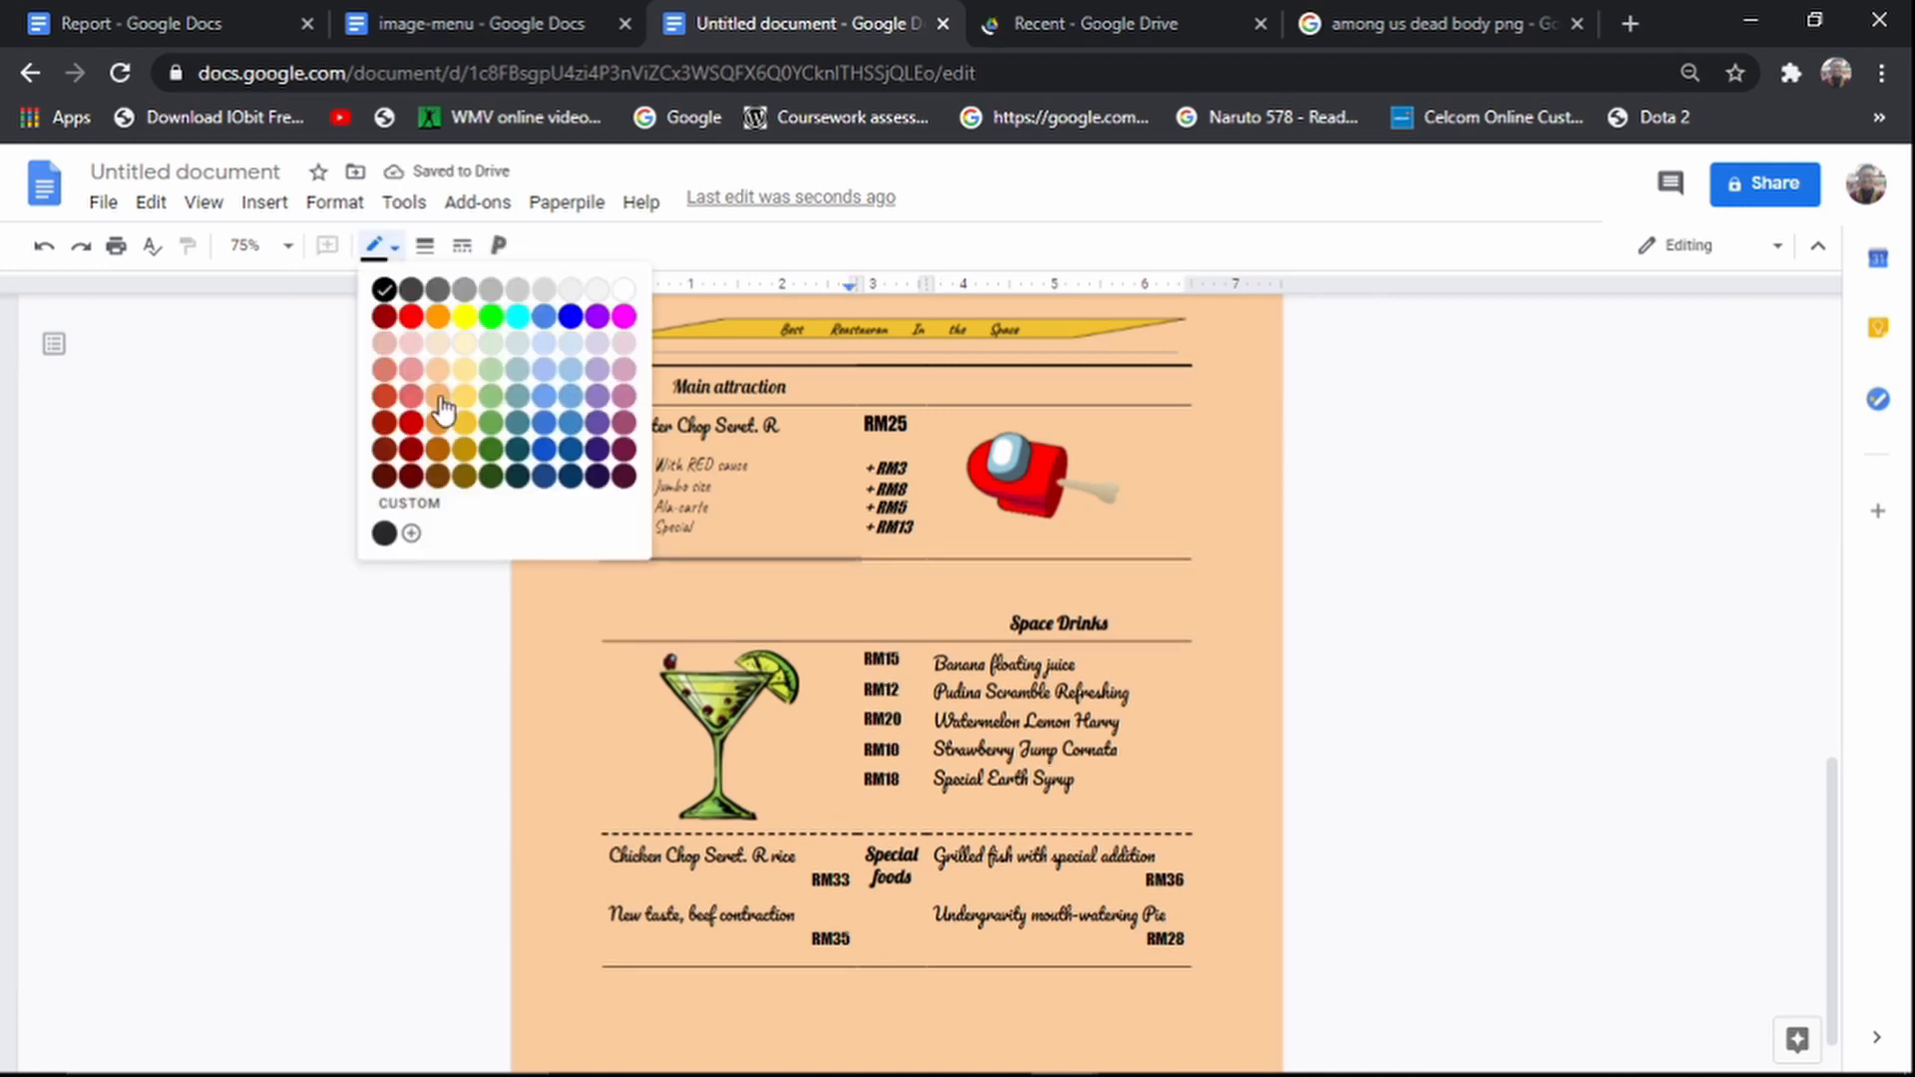
click(438, 396)
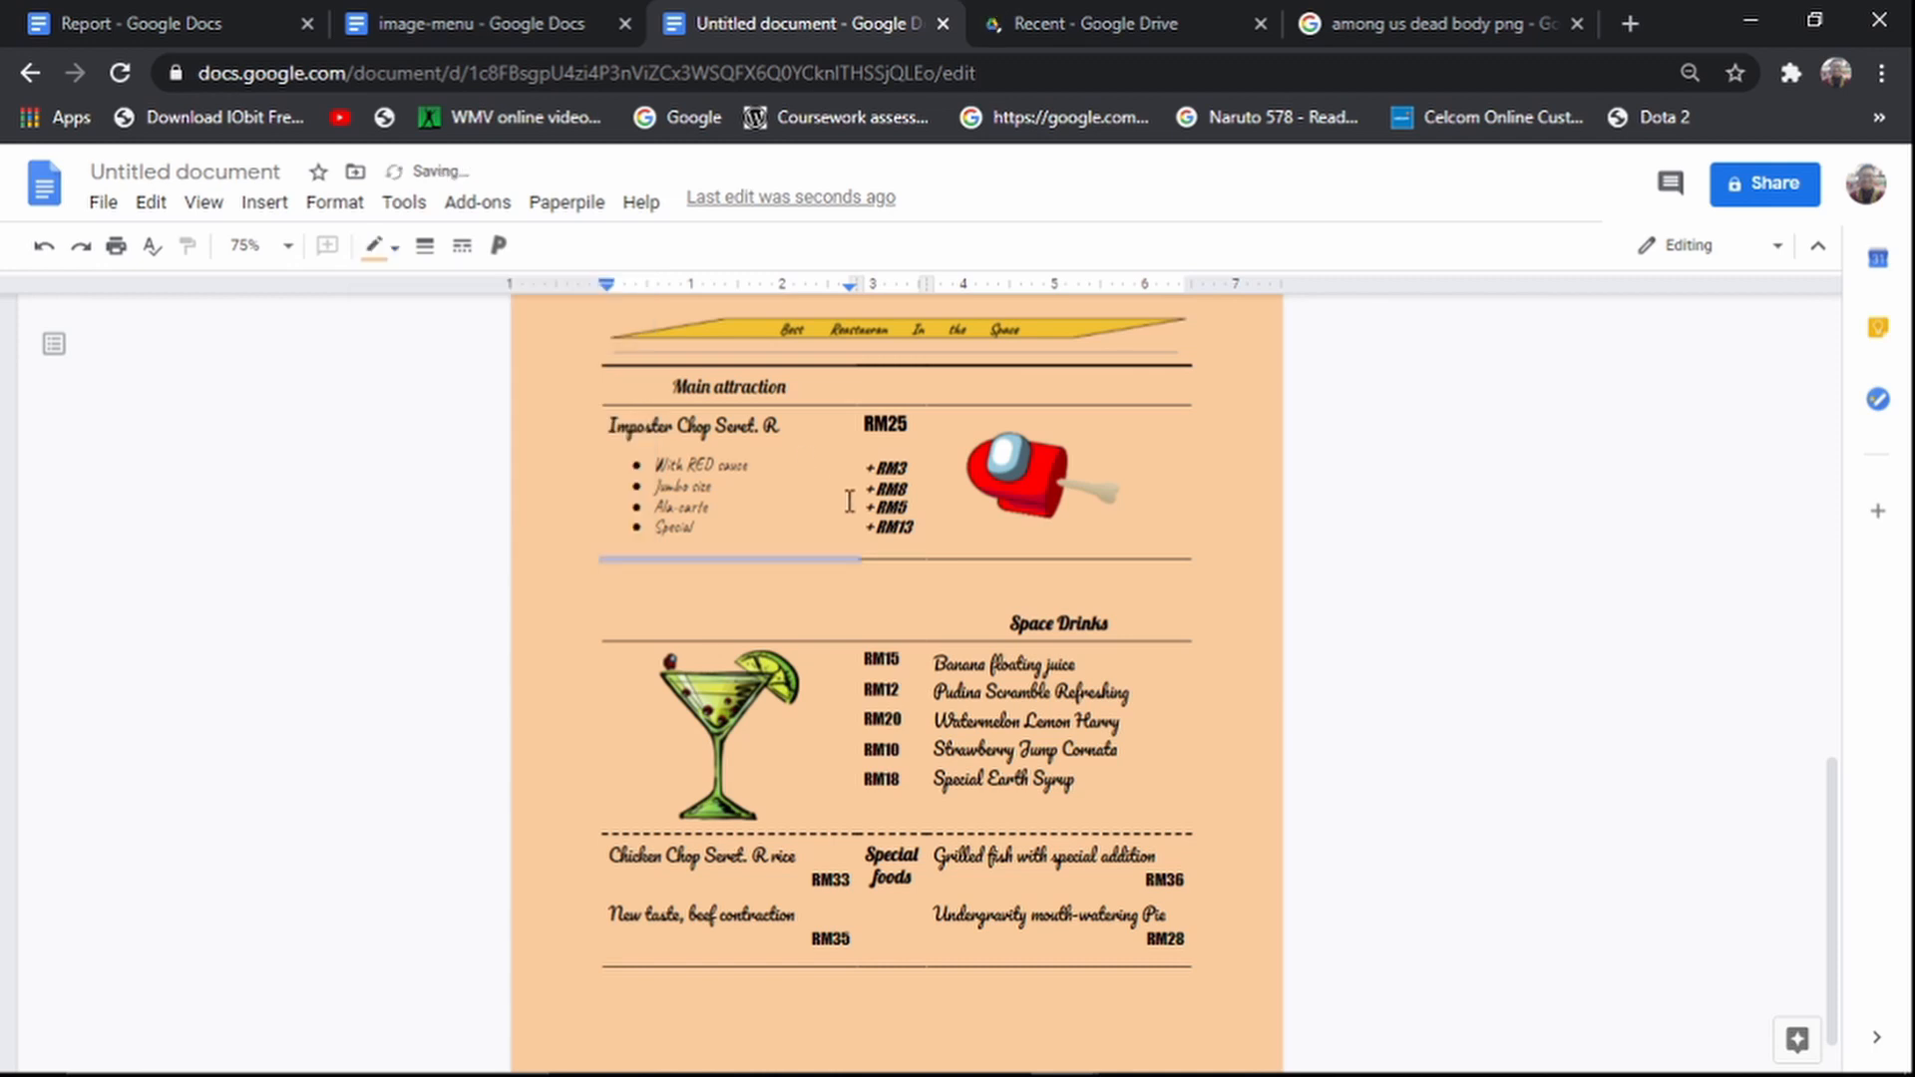
click(897, 558)
click(391, 247)
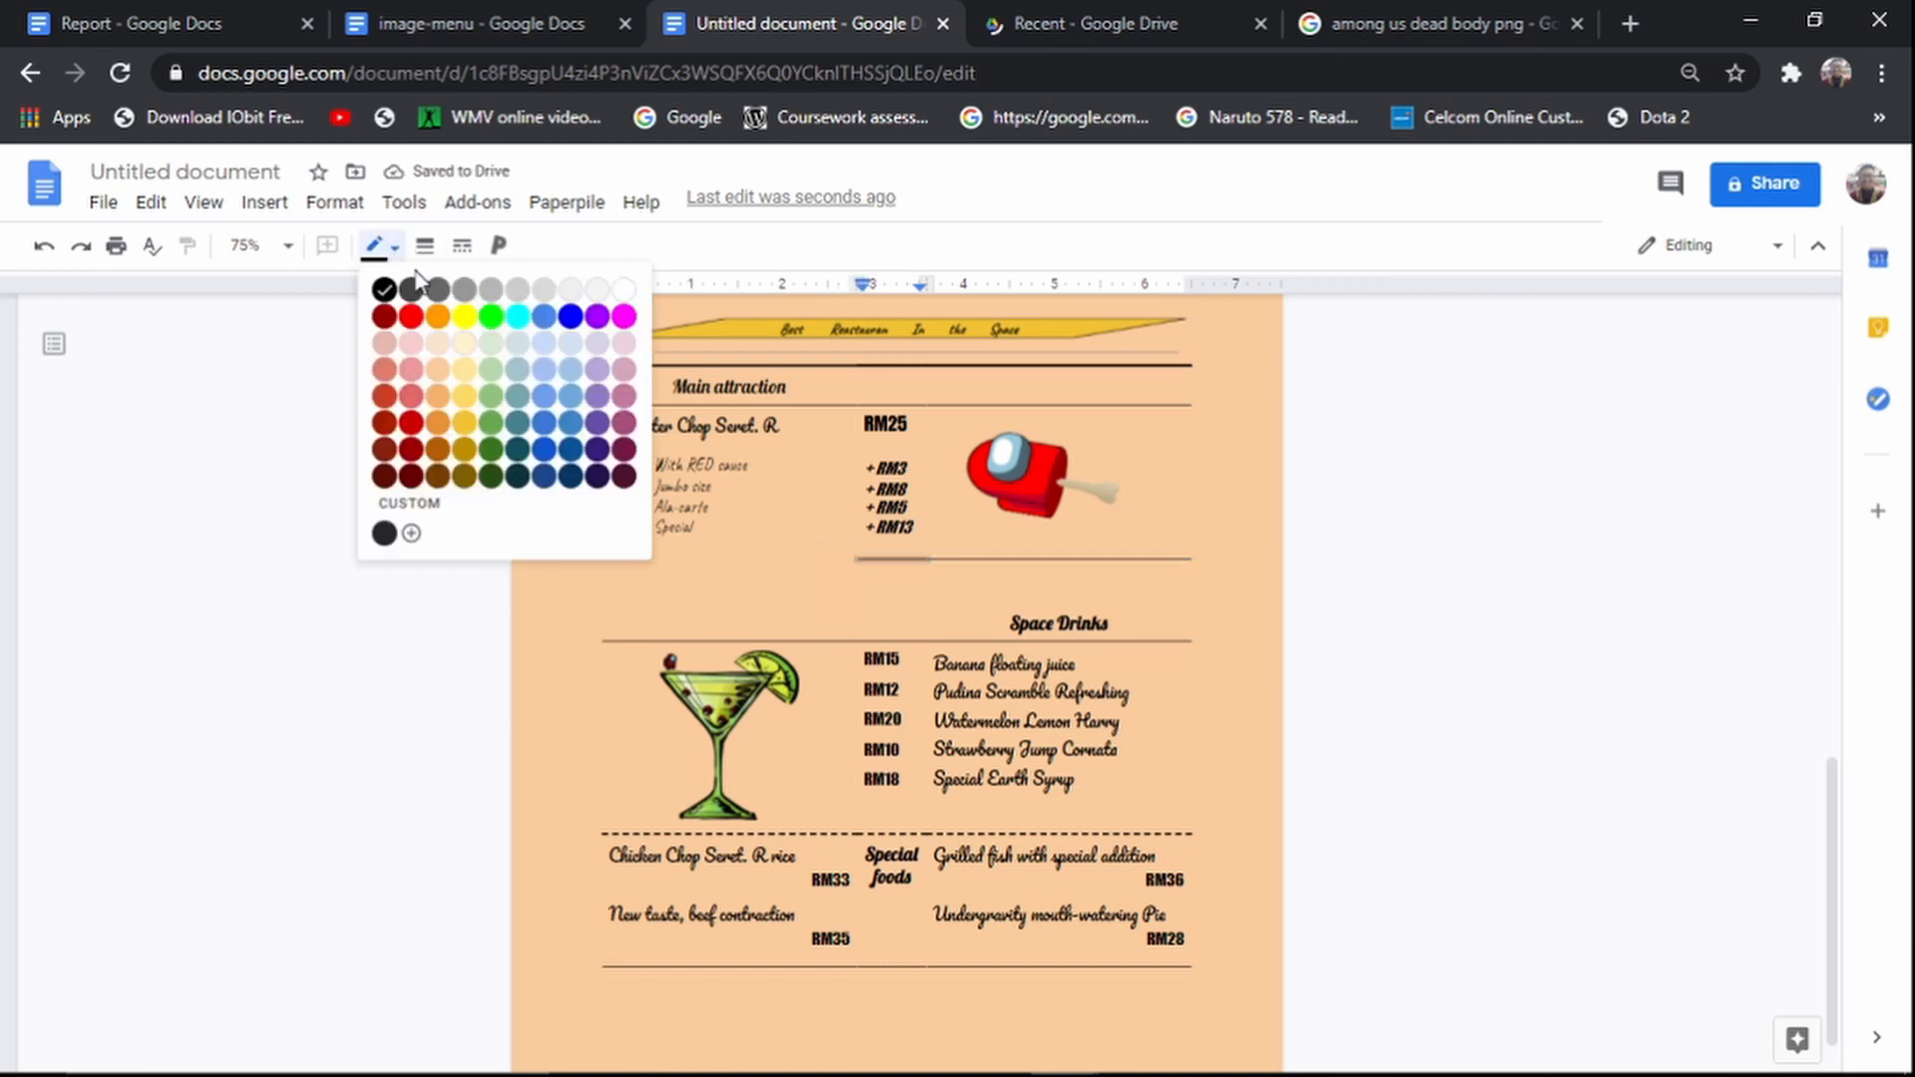
click(459, 367)
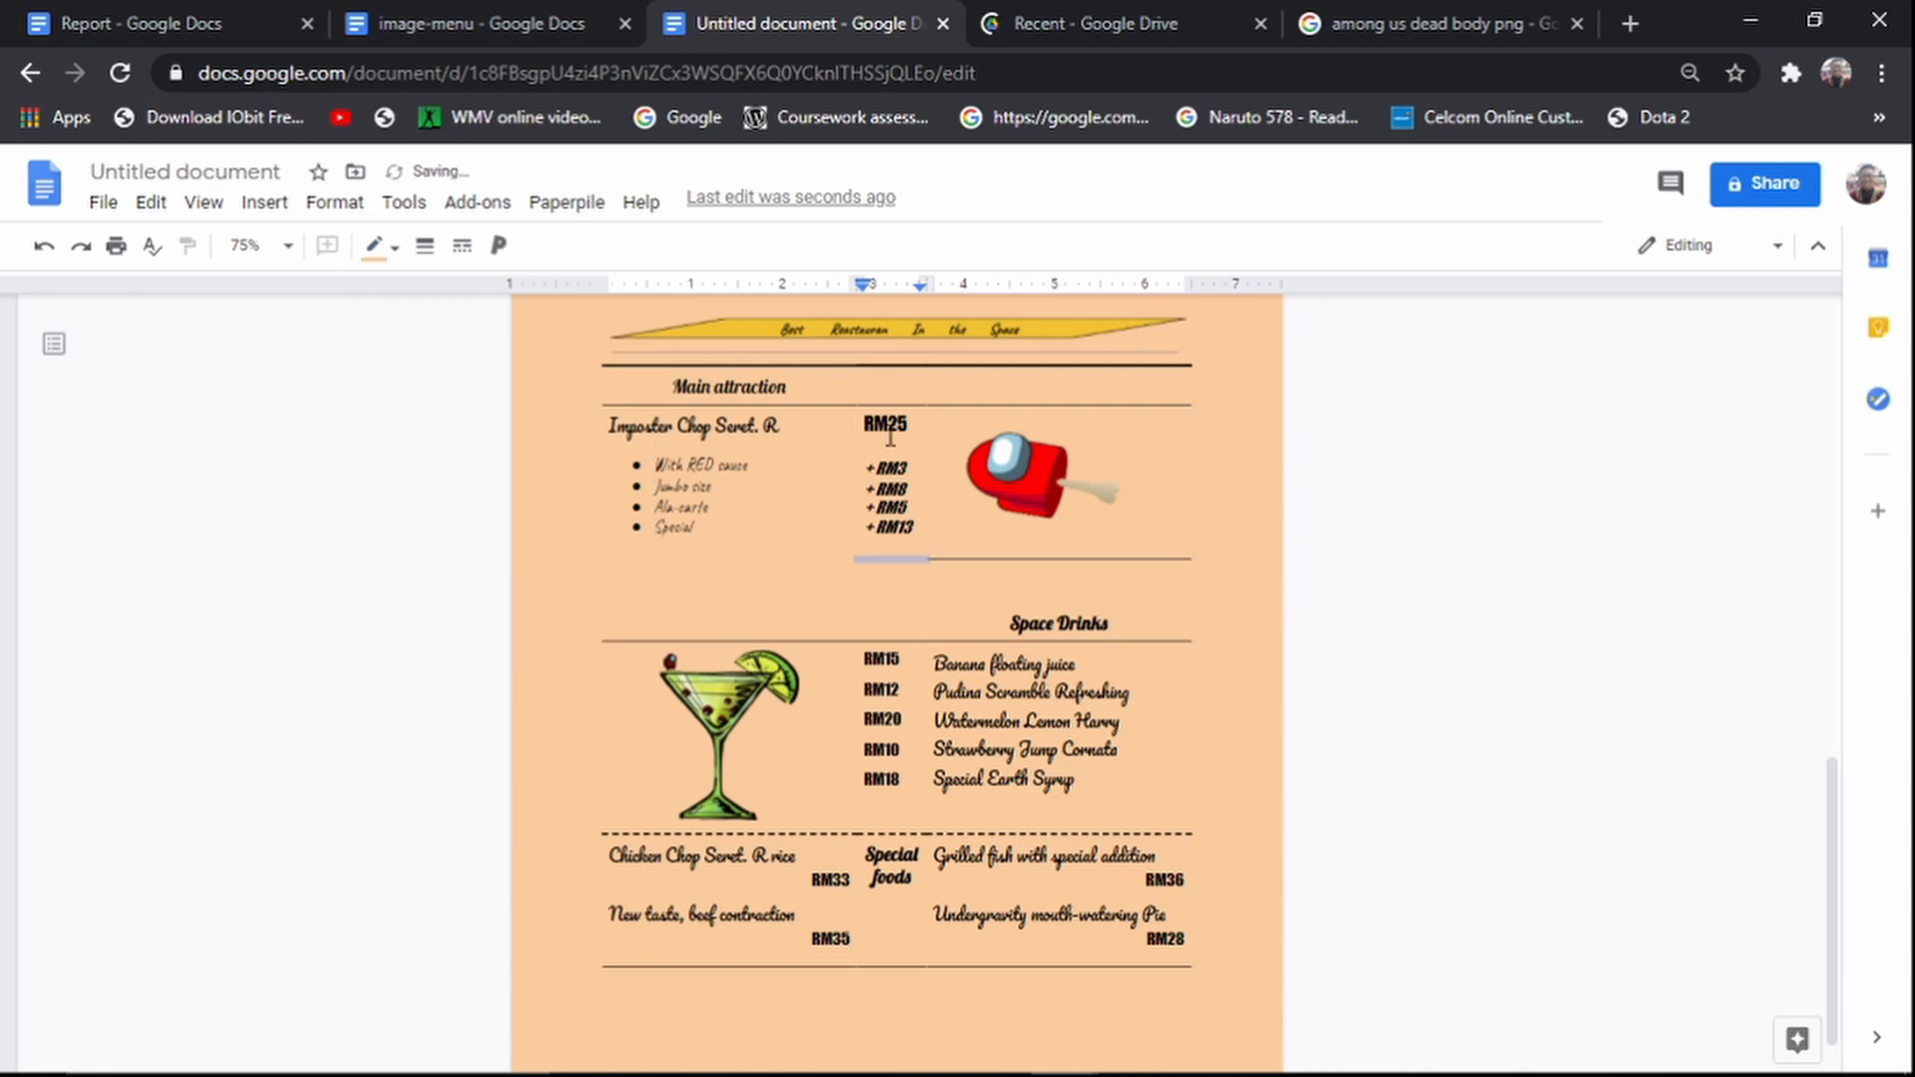
Step: Recolor the border above the RM25 price cell light orange to blend with the page
click(888, 403)
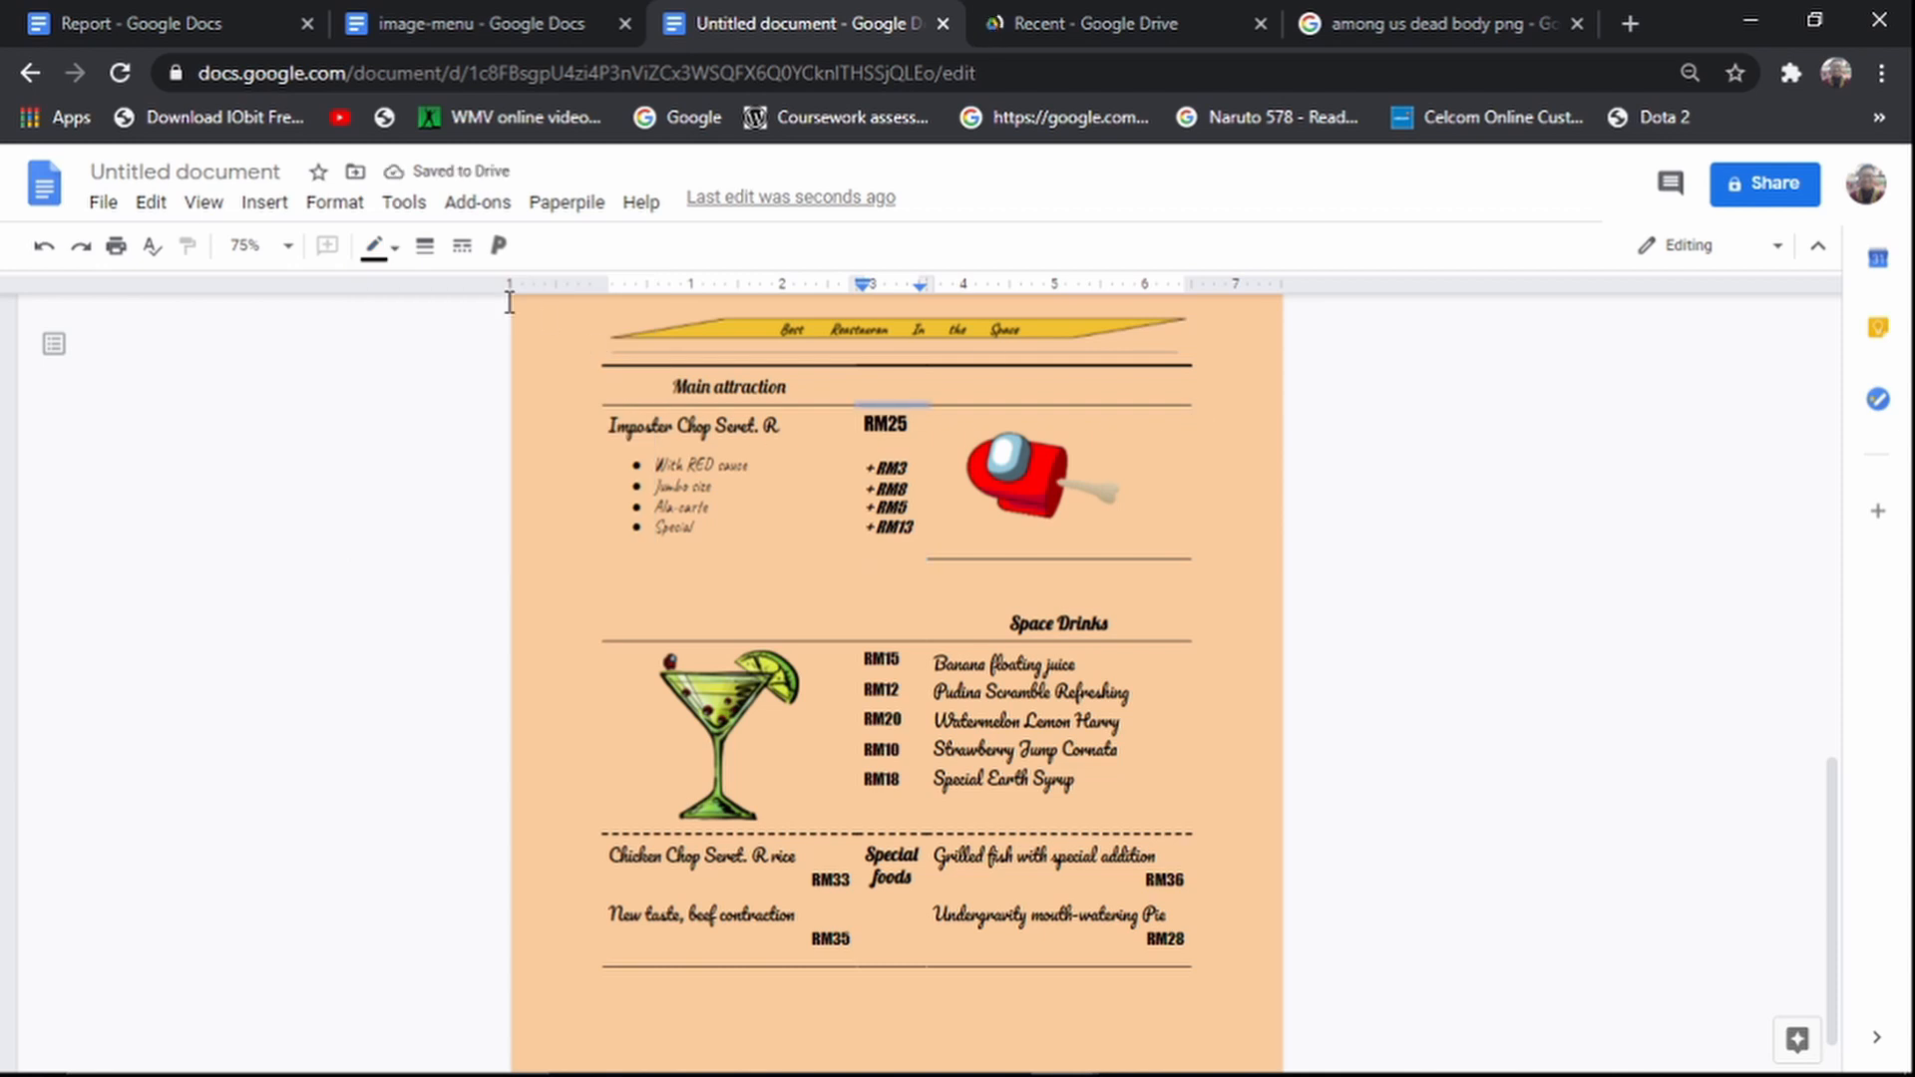
click(379, 247)
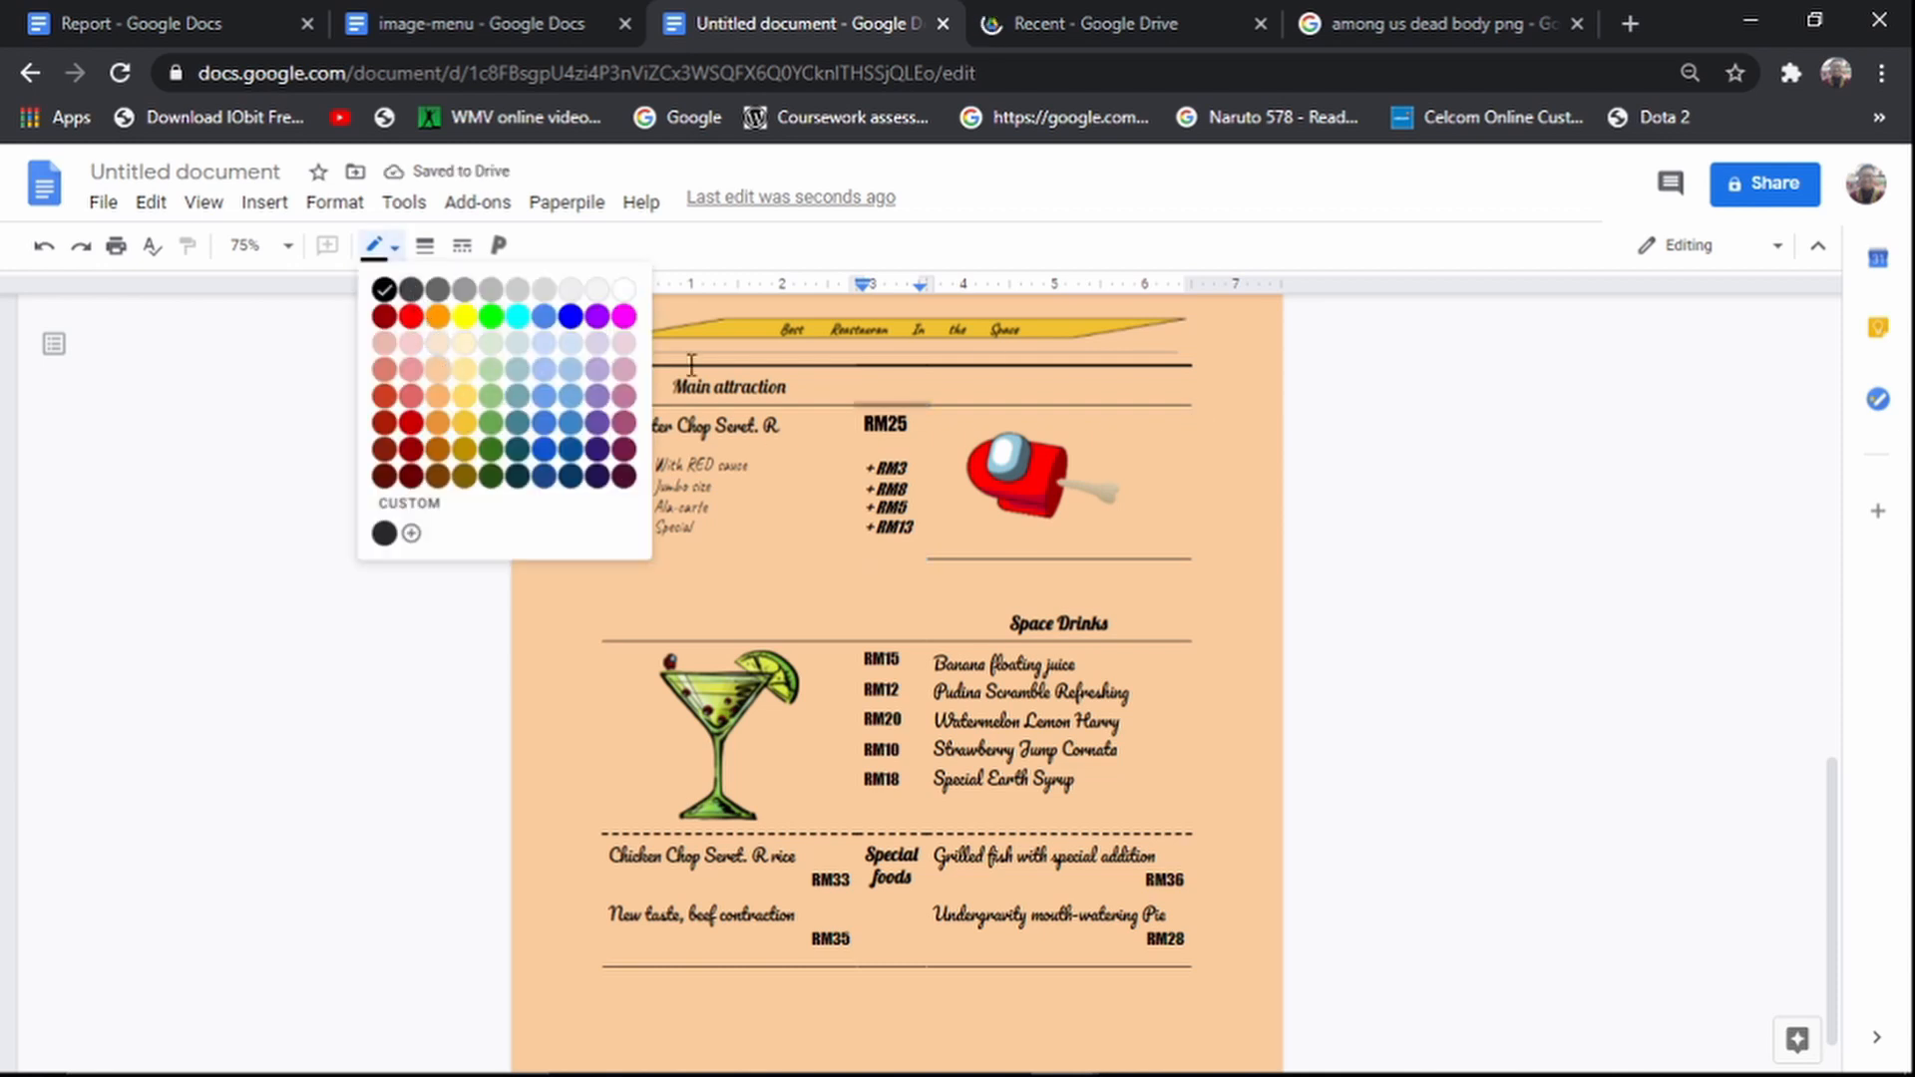
click(438, 371)
click(1015, 404)
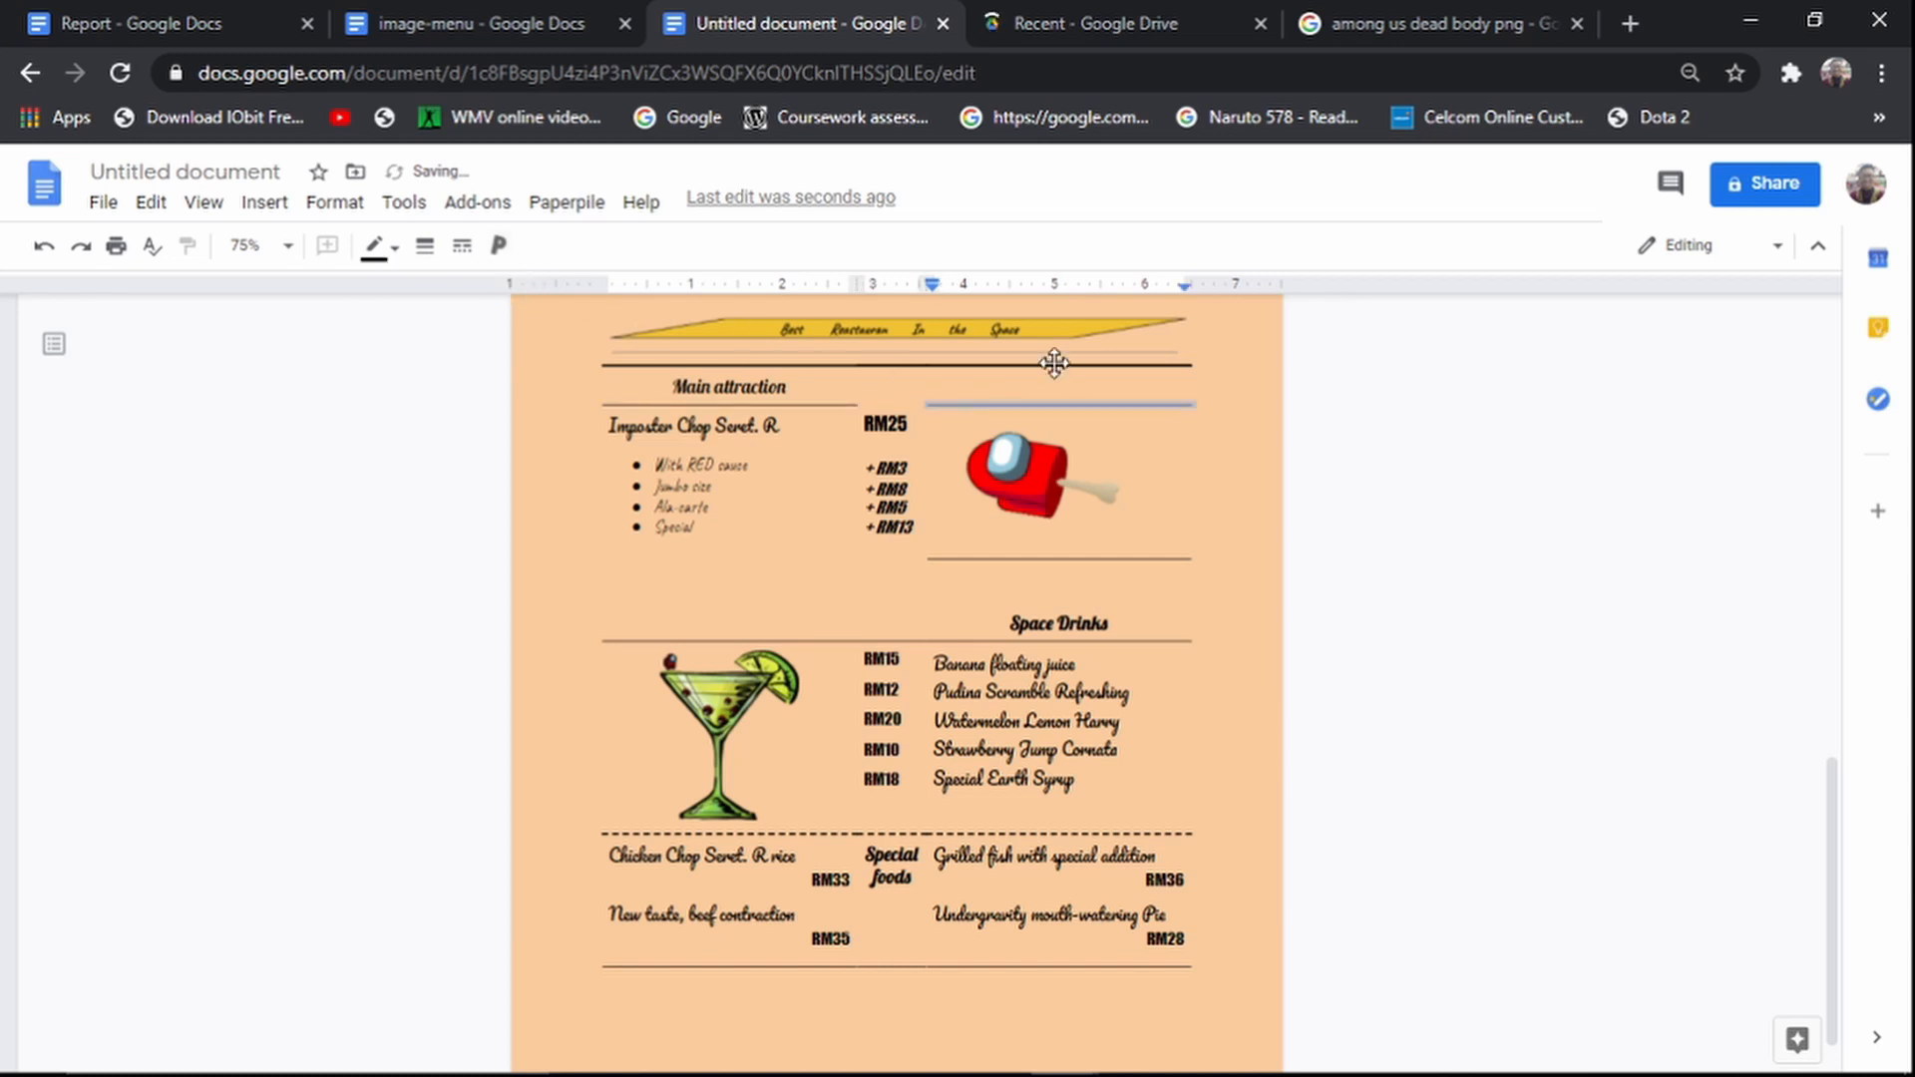
click(1564, 609)
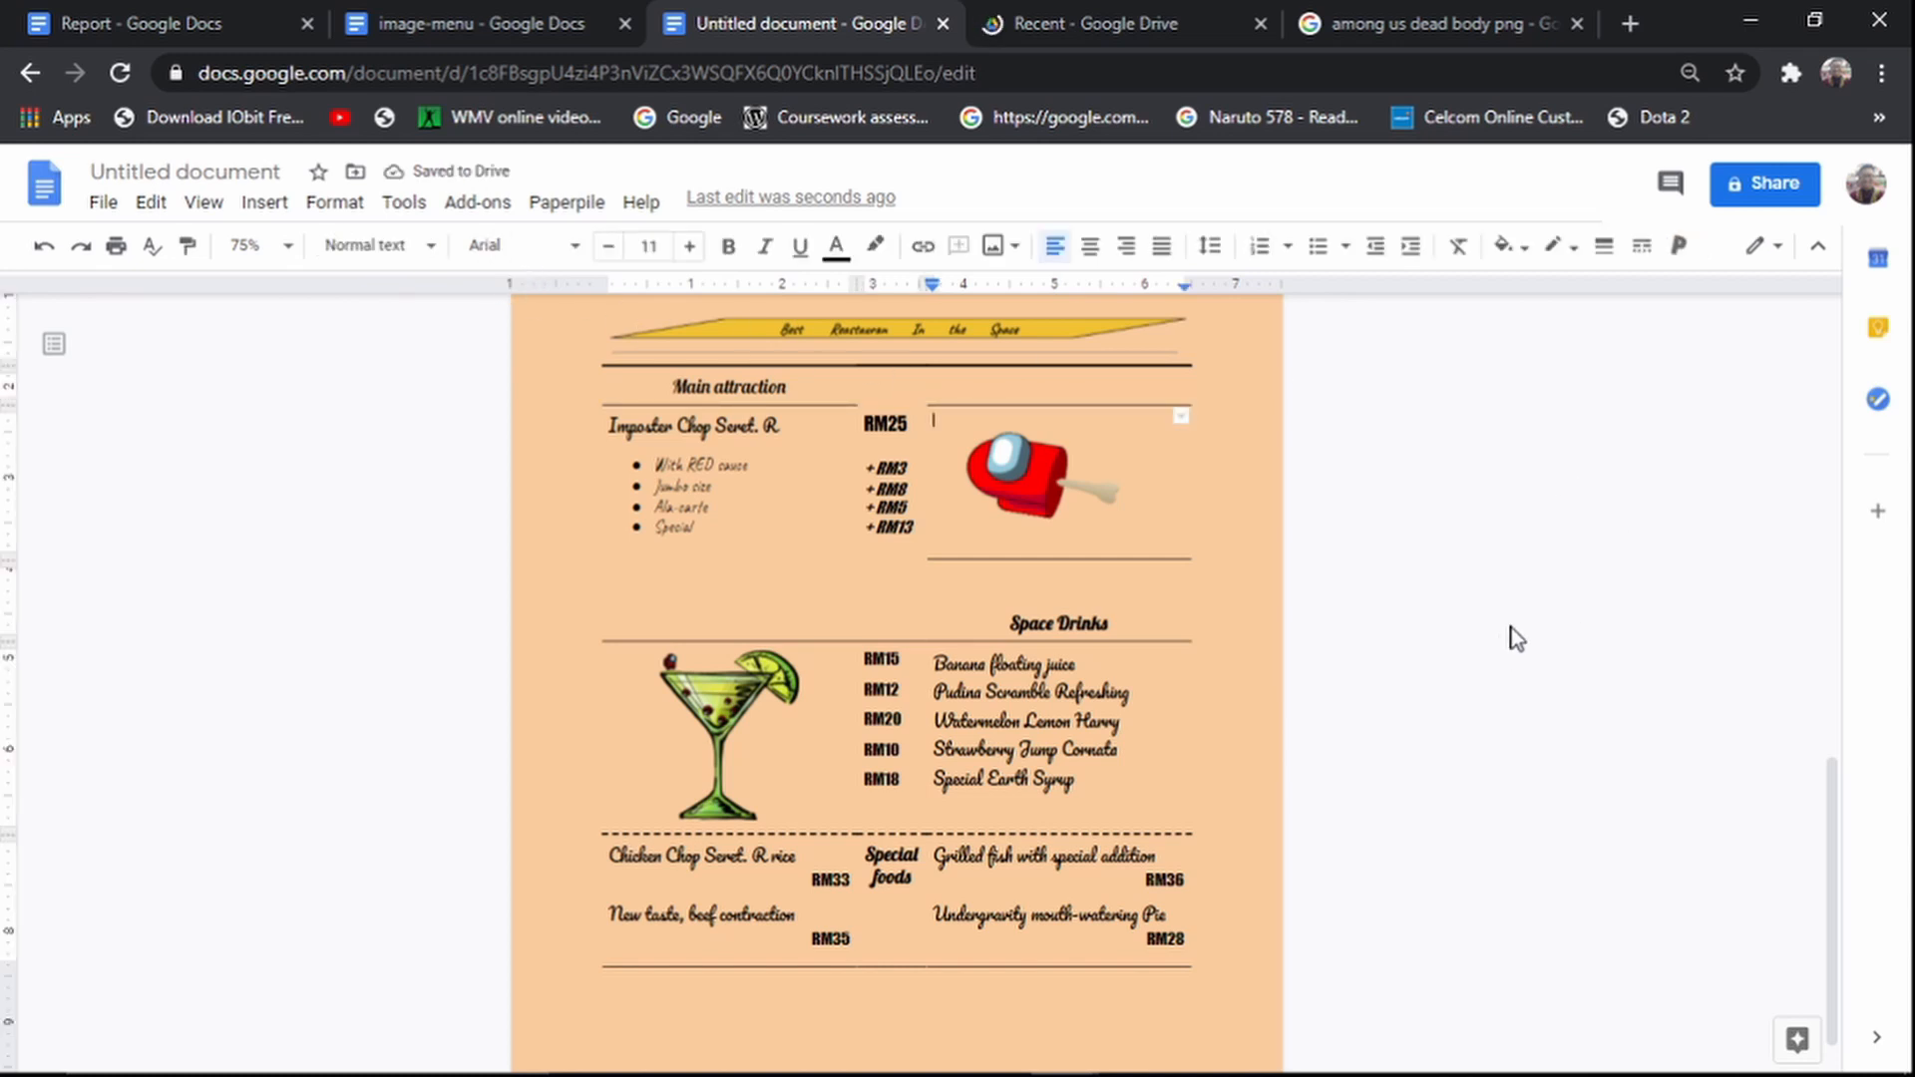
scroll(1552, 643, down, 1)
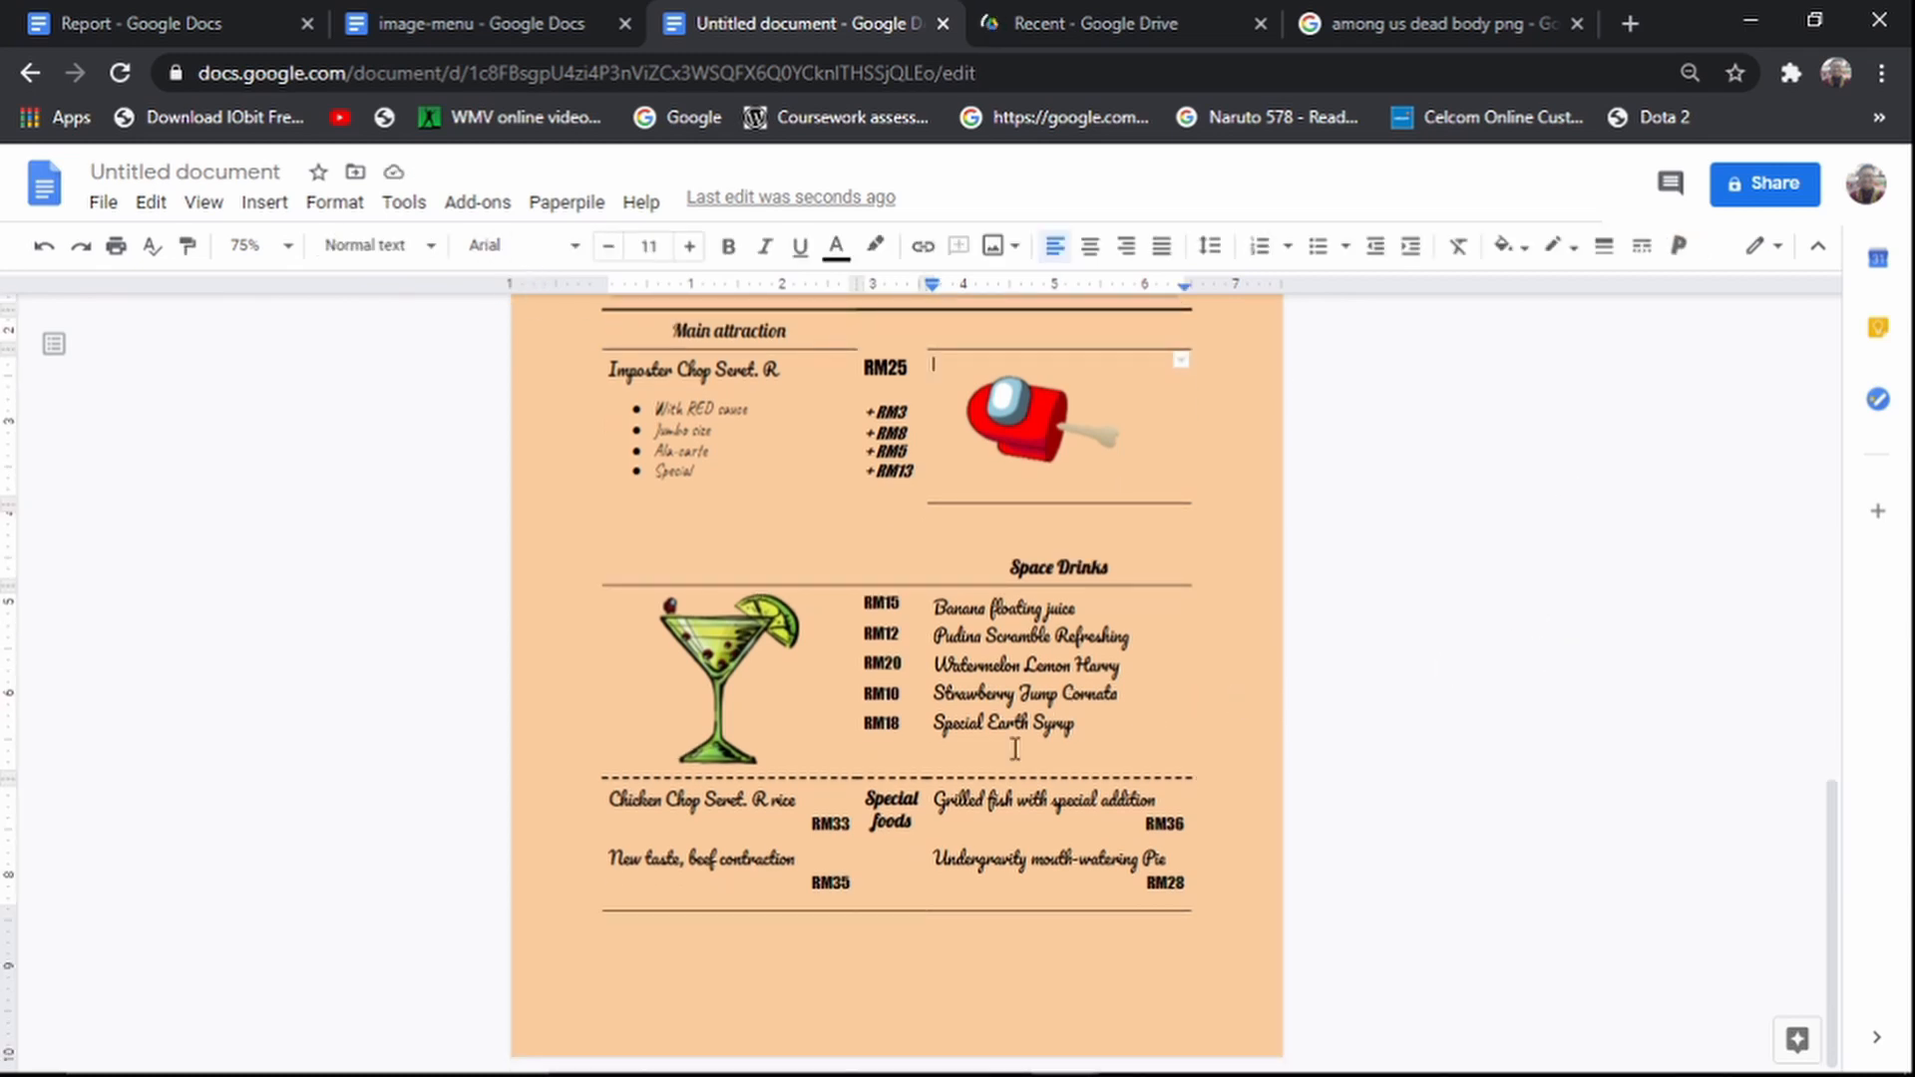
click(872, 915)
click(873, 909)
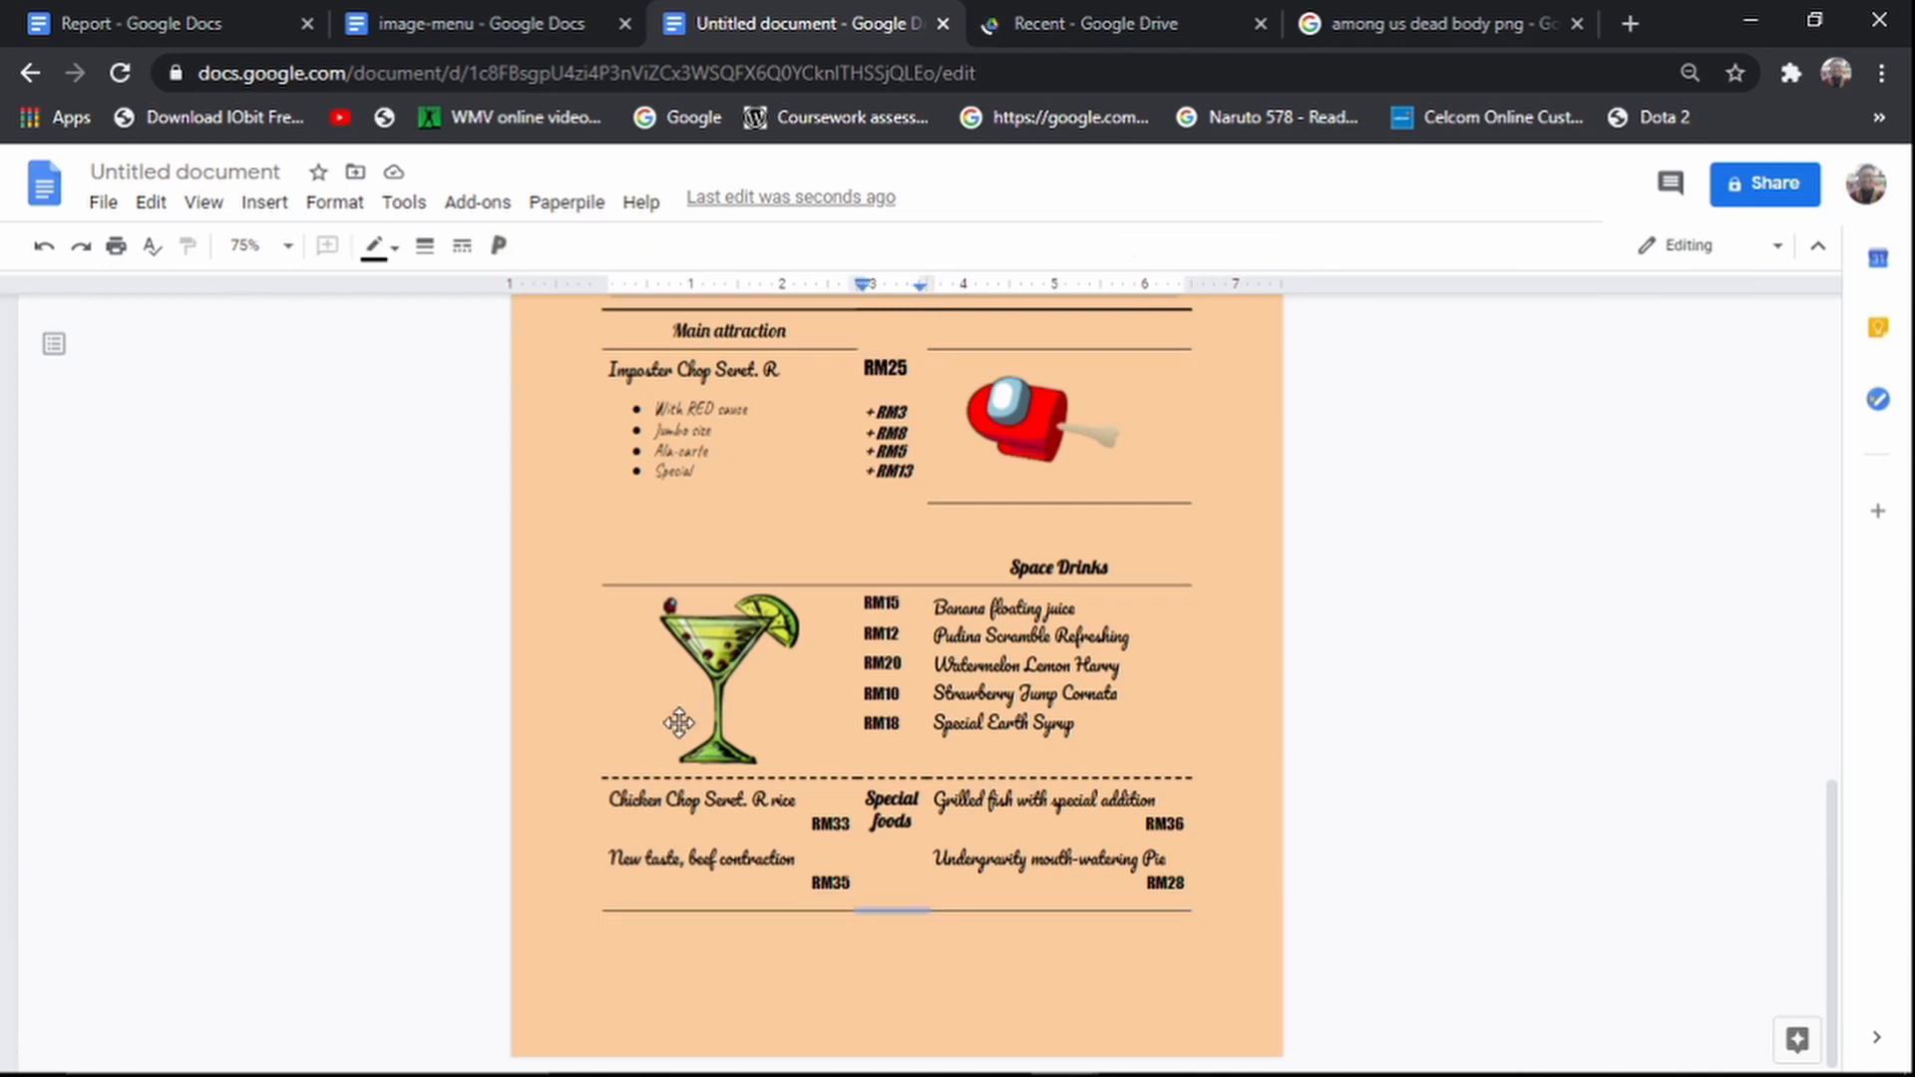
click(700, 929)
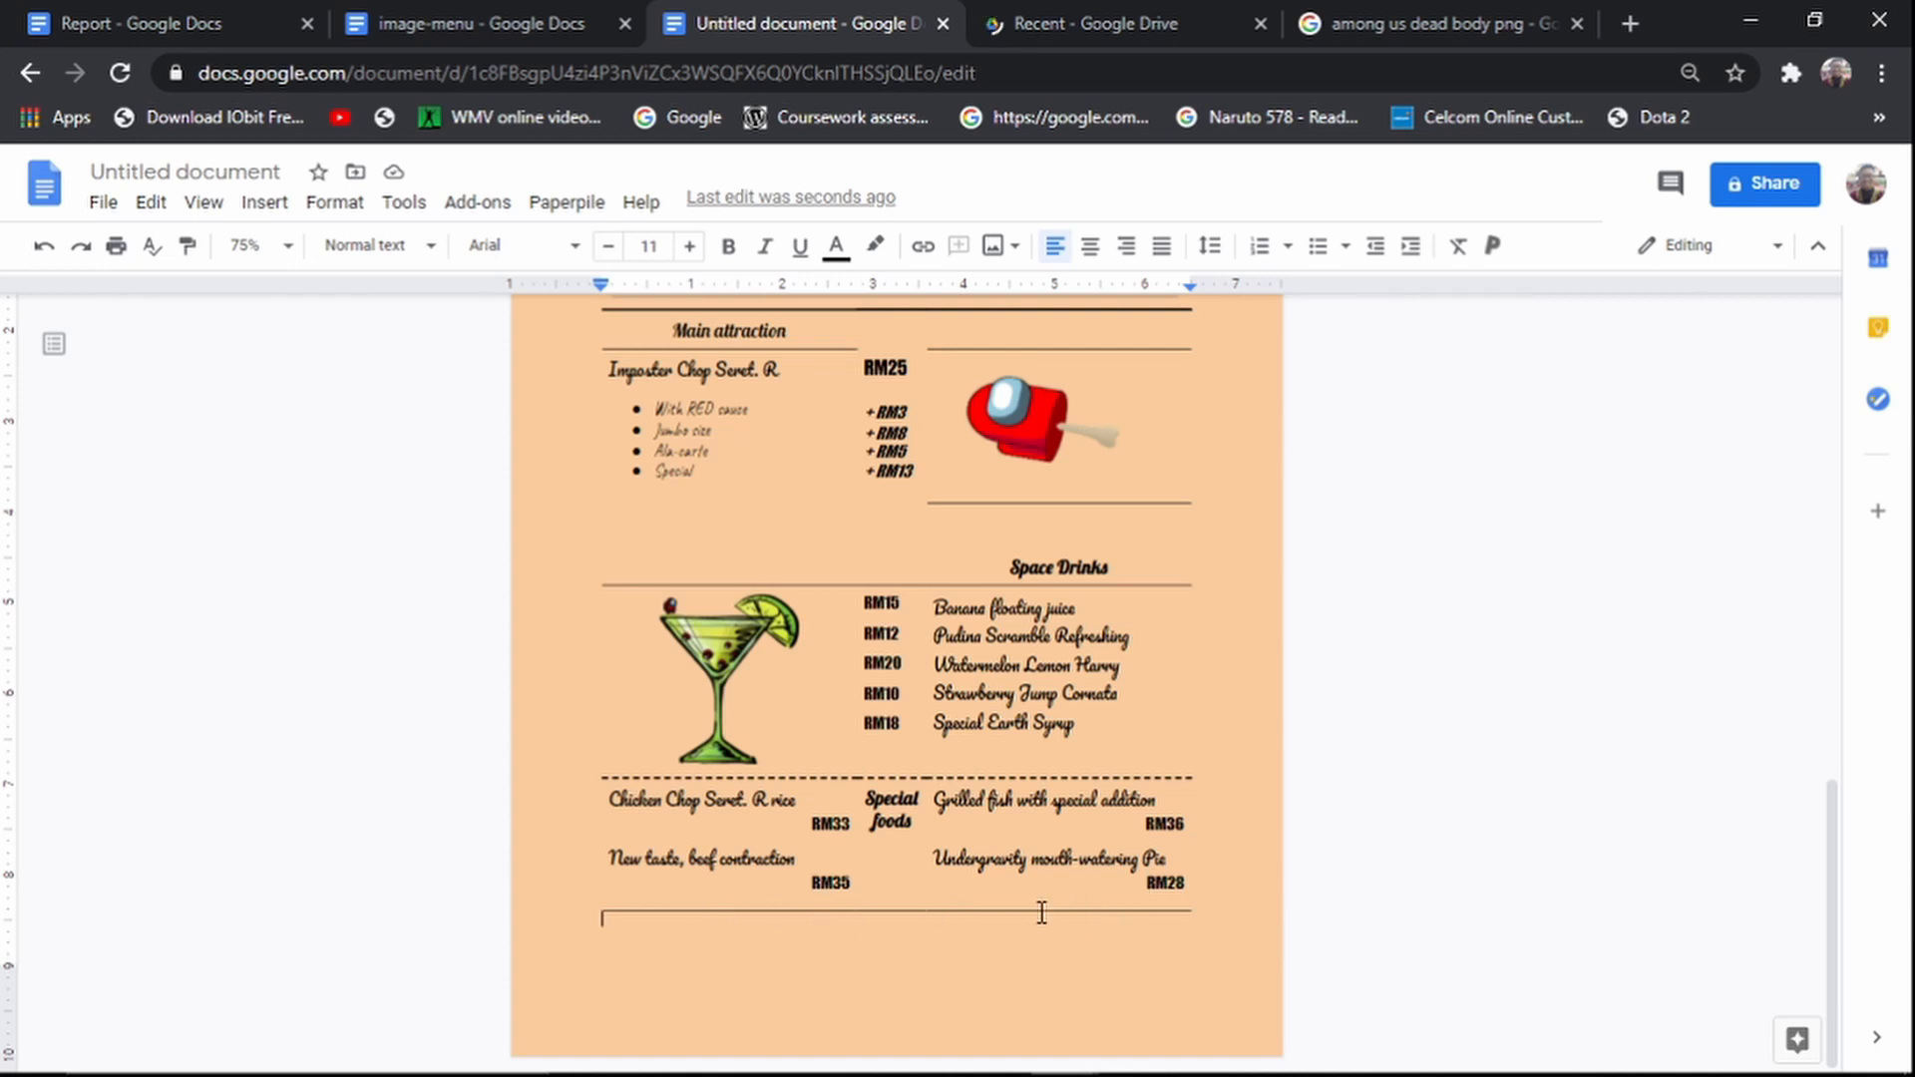
Step: Set the bottom border of the Special foods row, at the end of the menu table, to 3 pt
drag(755, 869, 1187, 812)
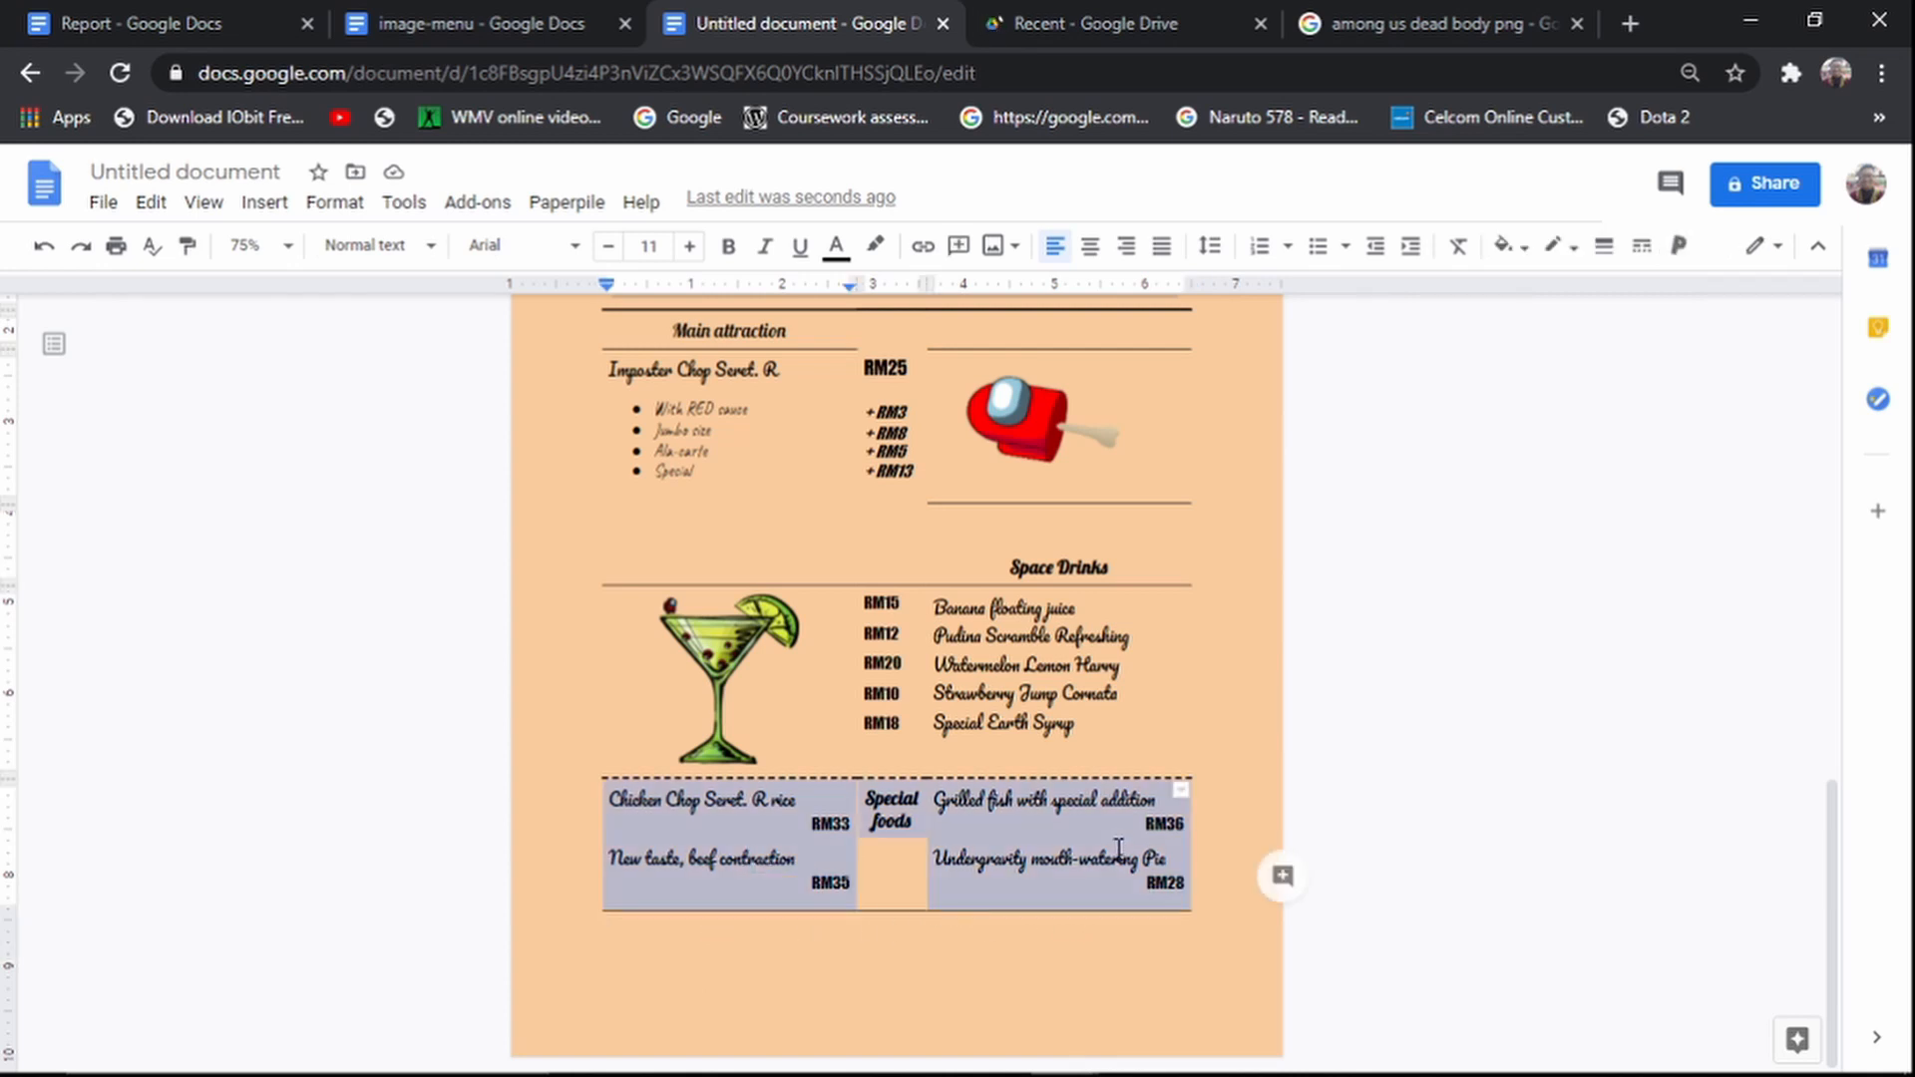
click(1182, 793)
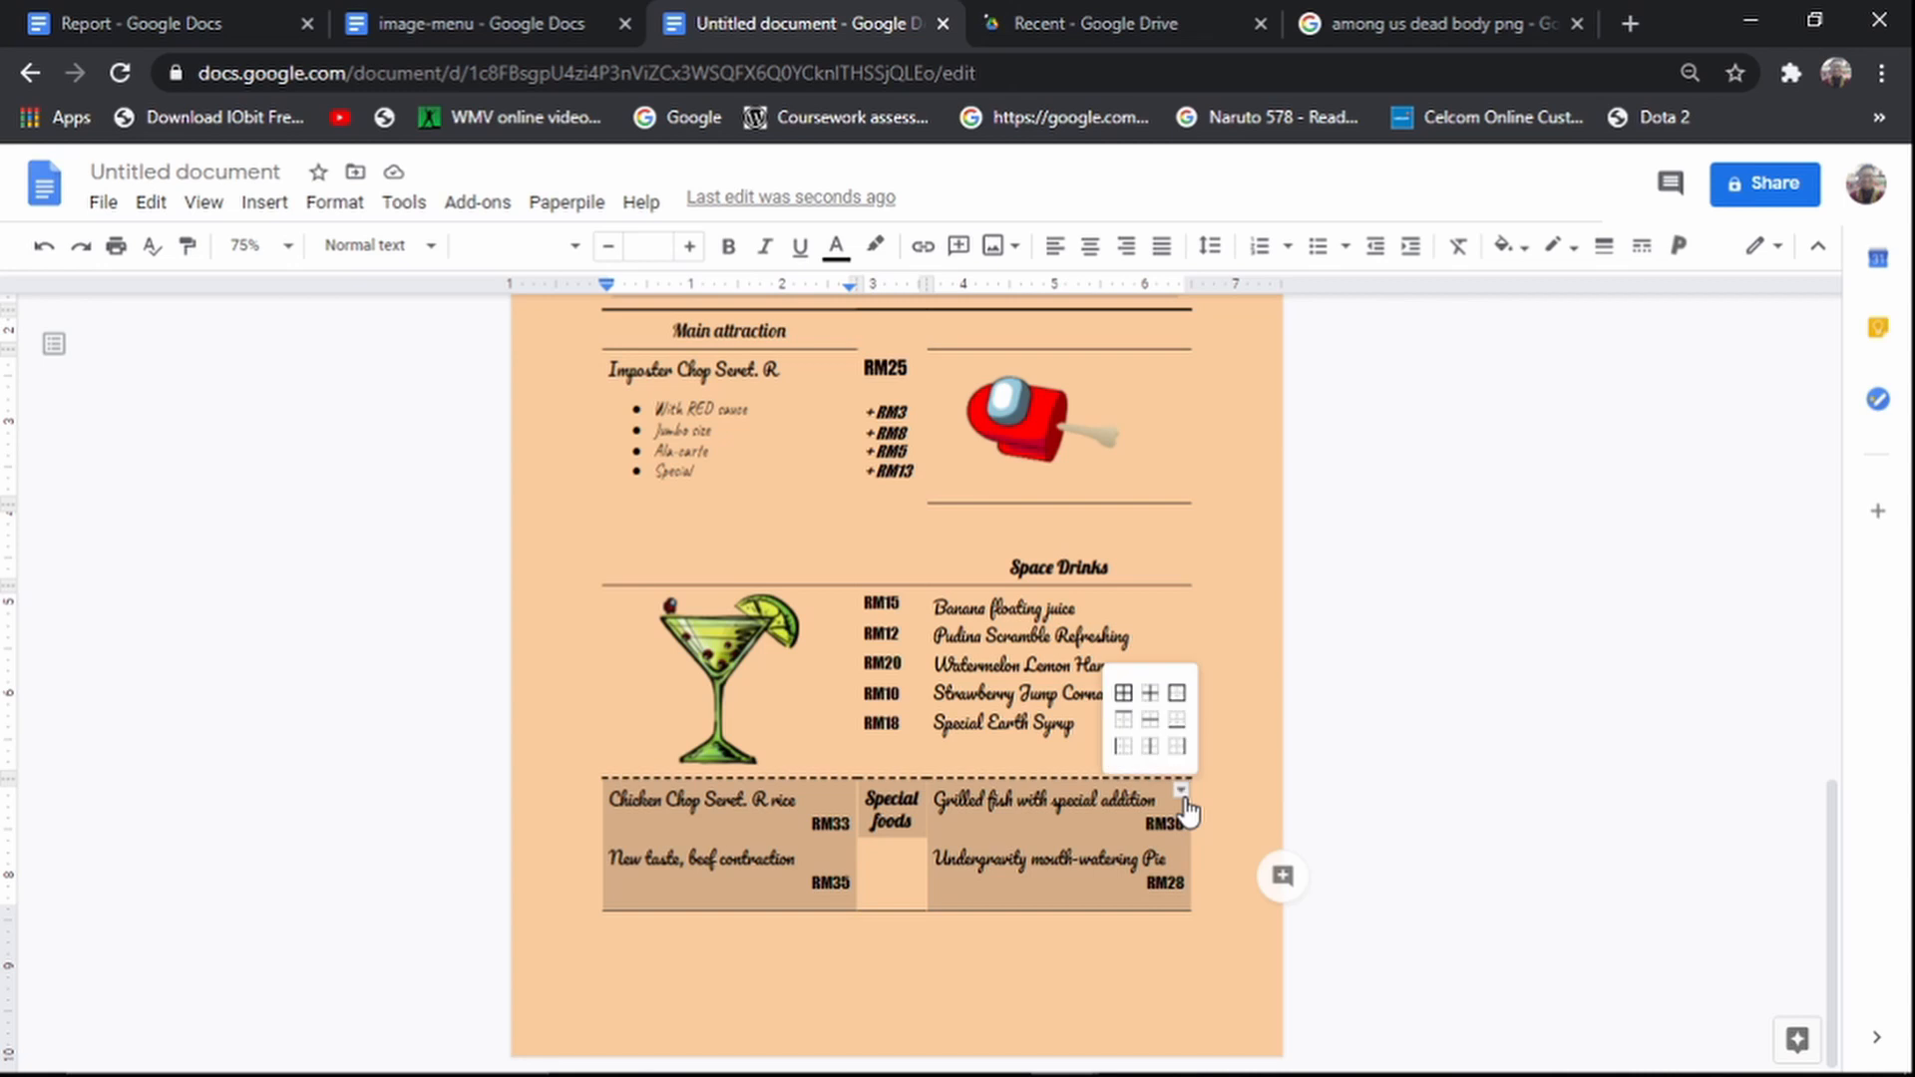
click(1177, 723)
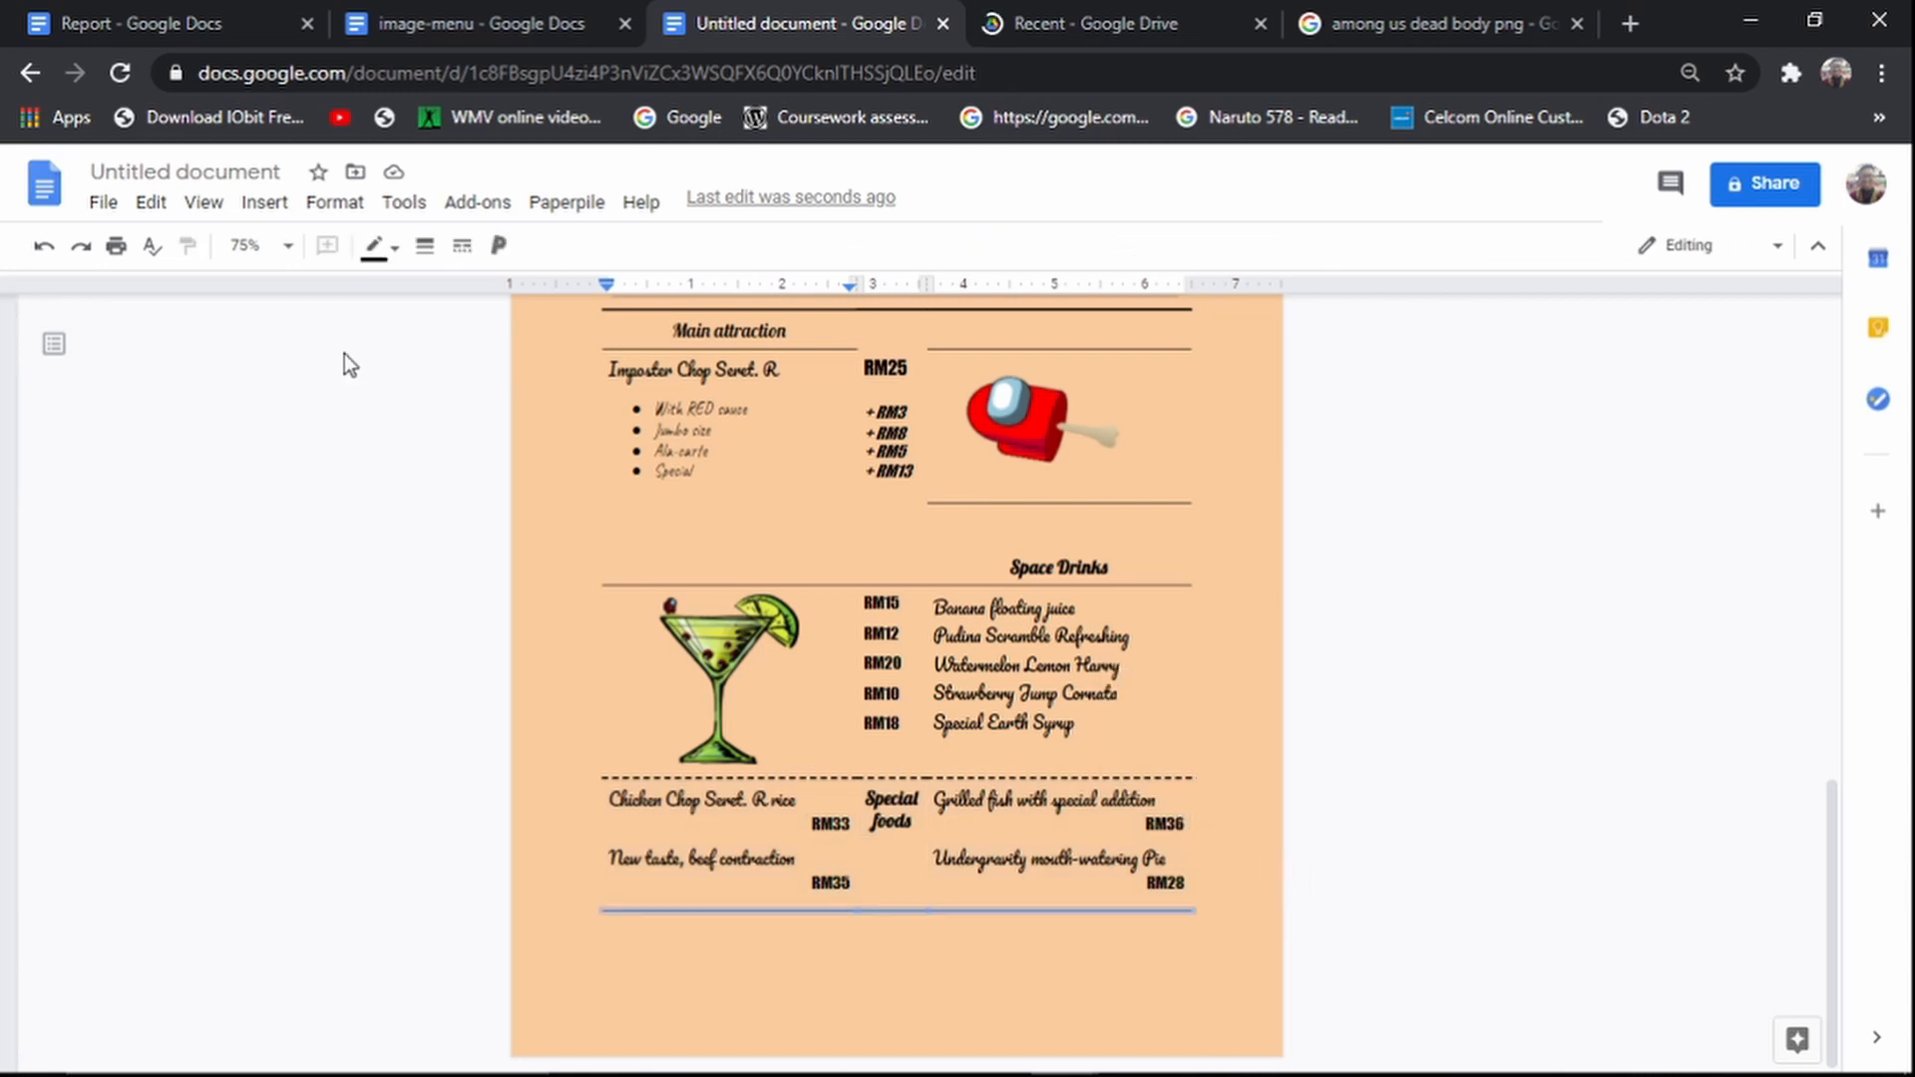
click(425, 246)
click(462, 539)
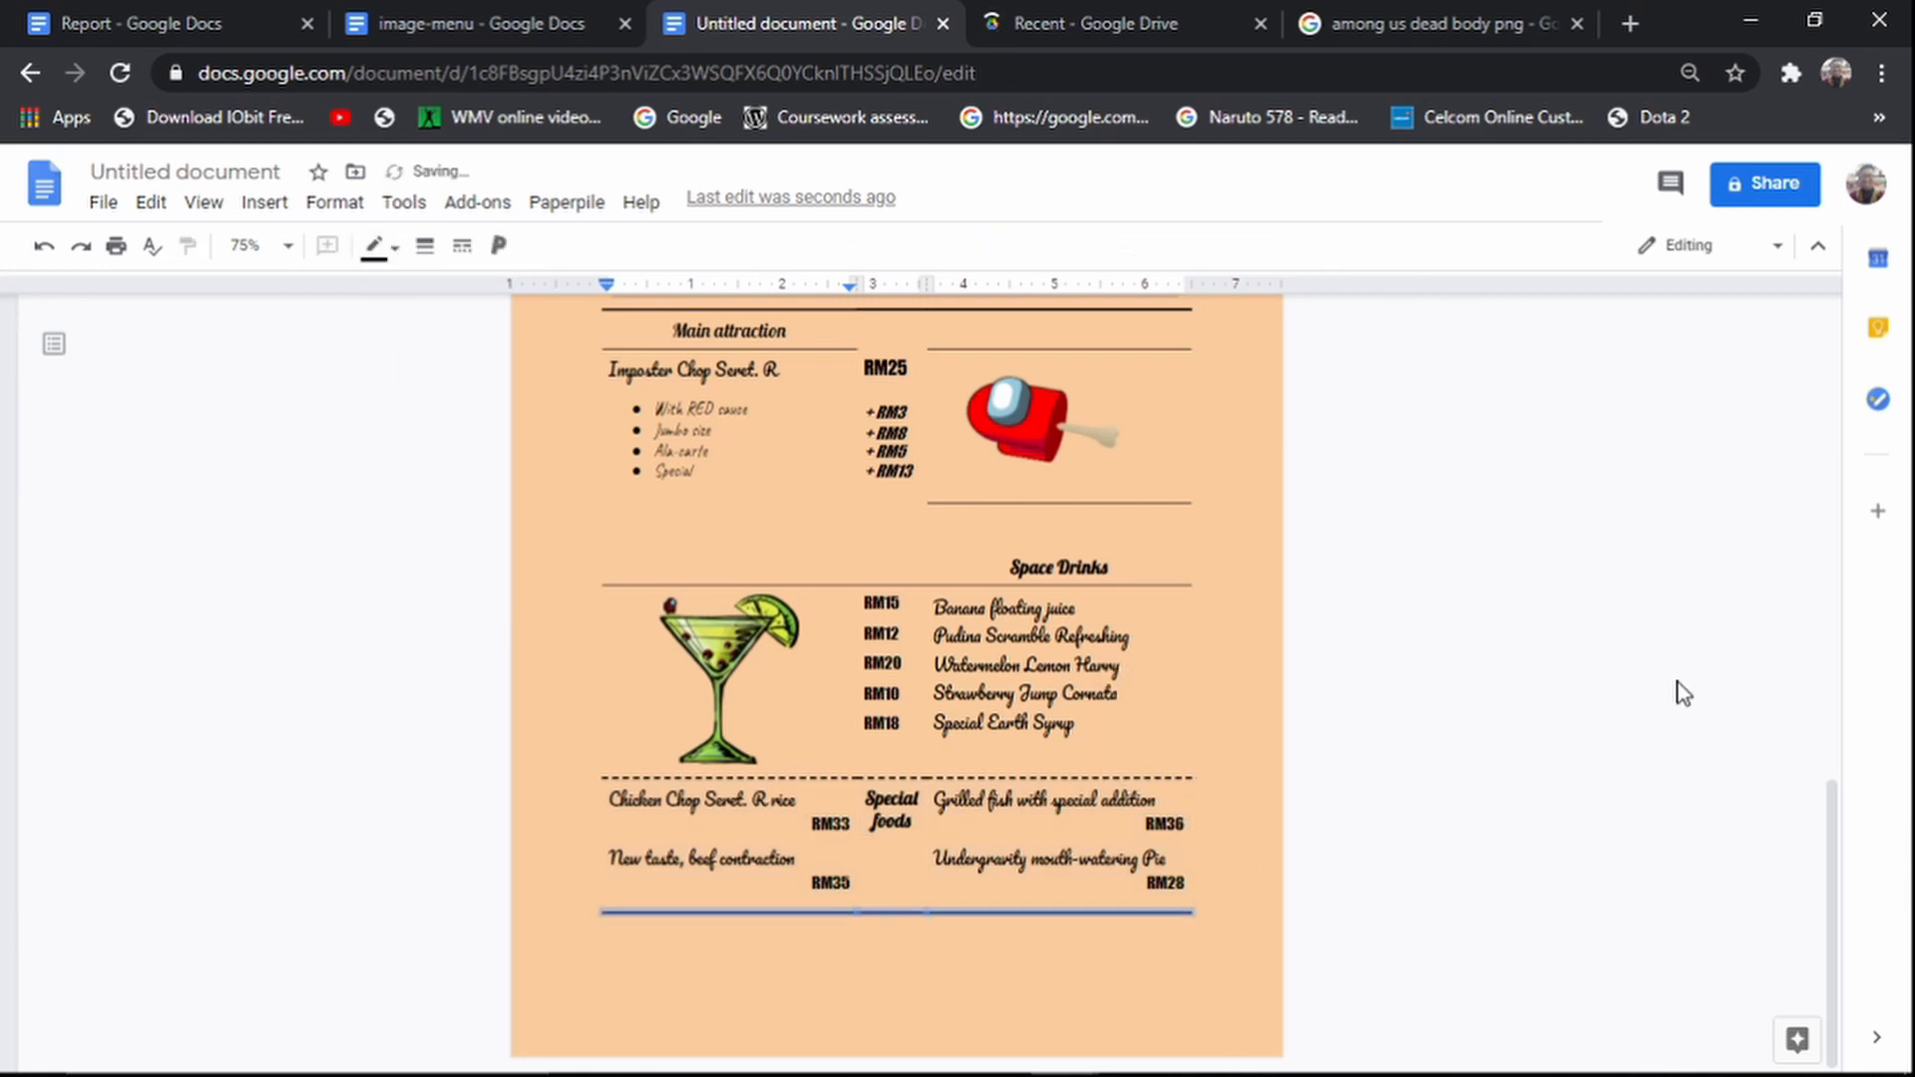
click(1482, 843)
Step: Look over the Among Us menu page from its title down to the Special foods row
scroll(1487, 834, up, 4)
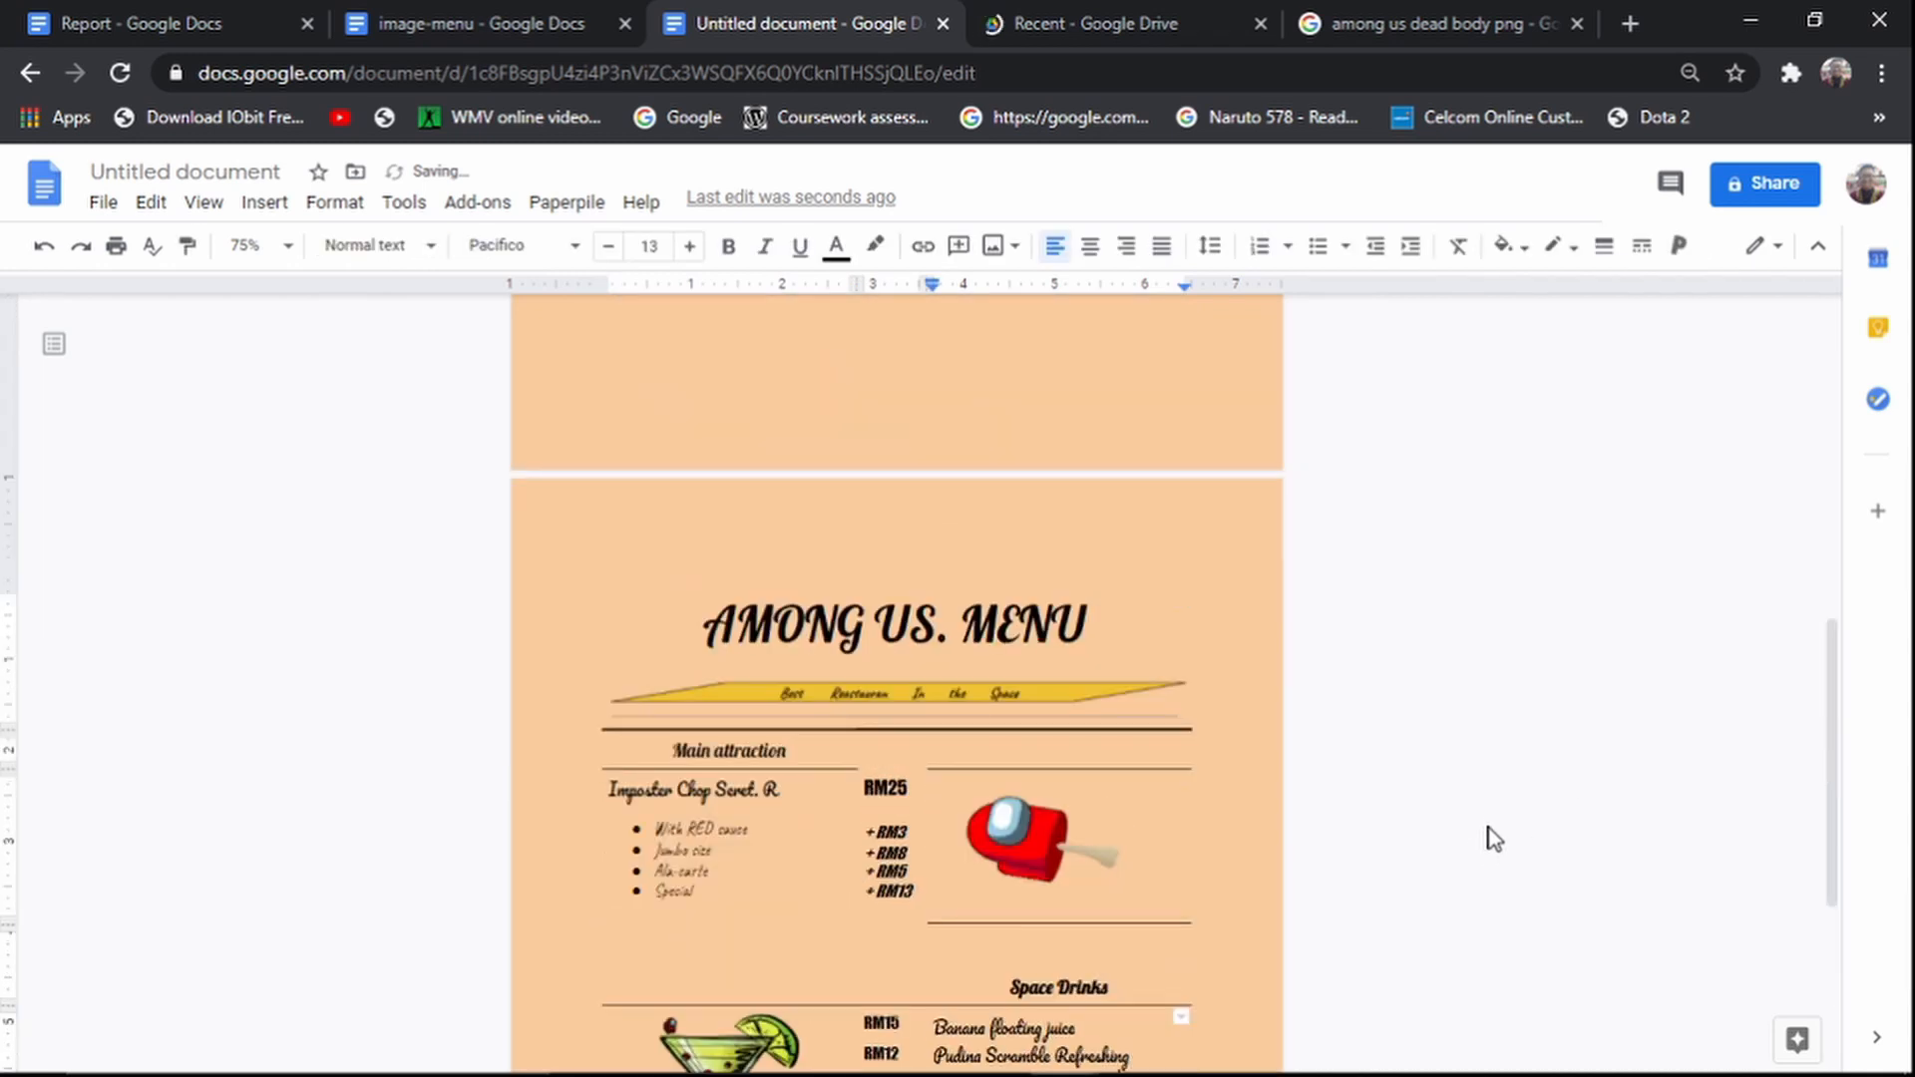
scroll(1493, 838, down, 3)
scroll(1491, 827, down, 2)
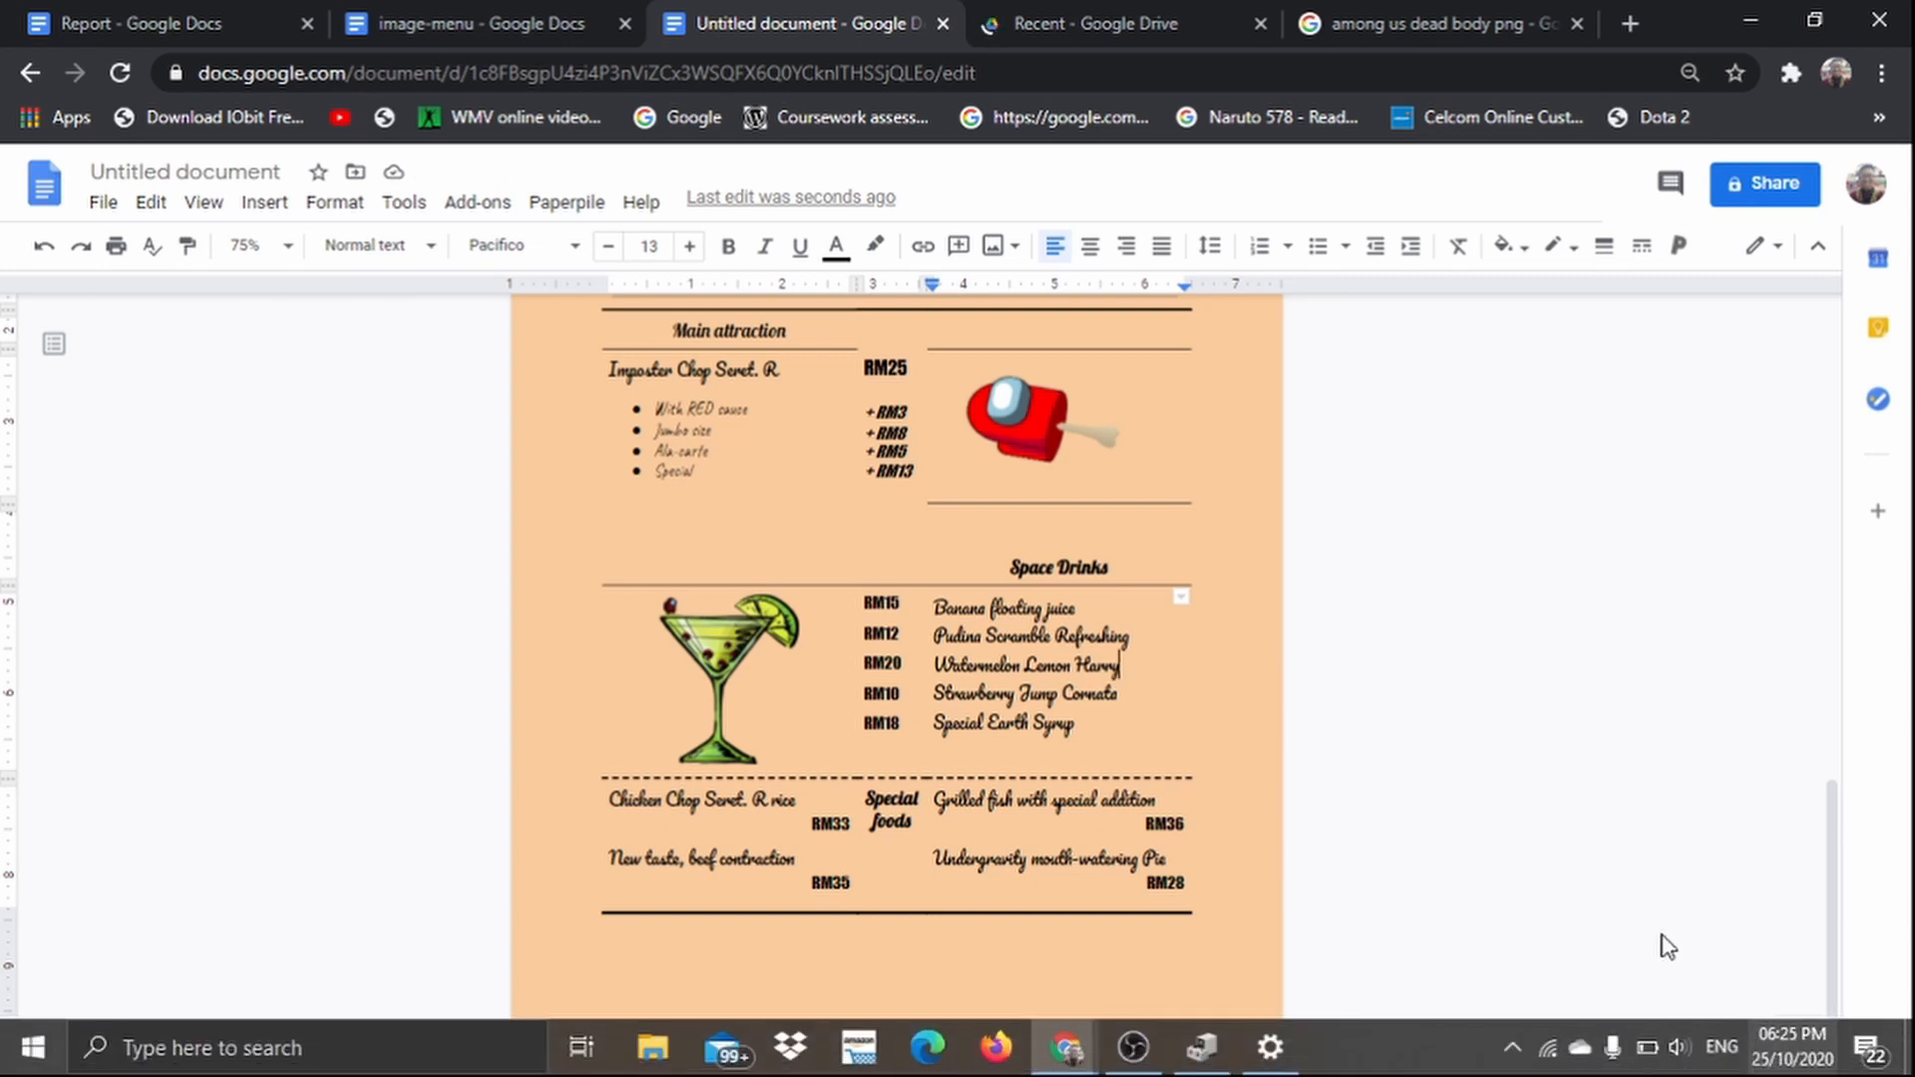
scroll(1522, 843, up, 4)
scroll(928, 798, up, 3)
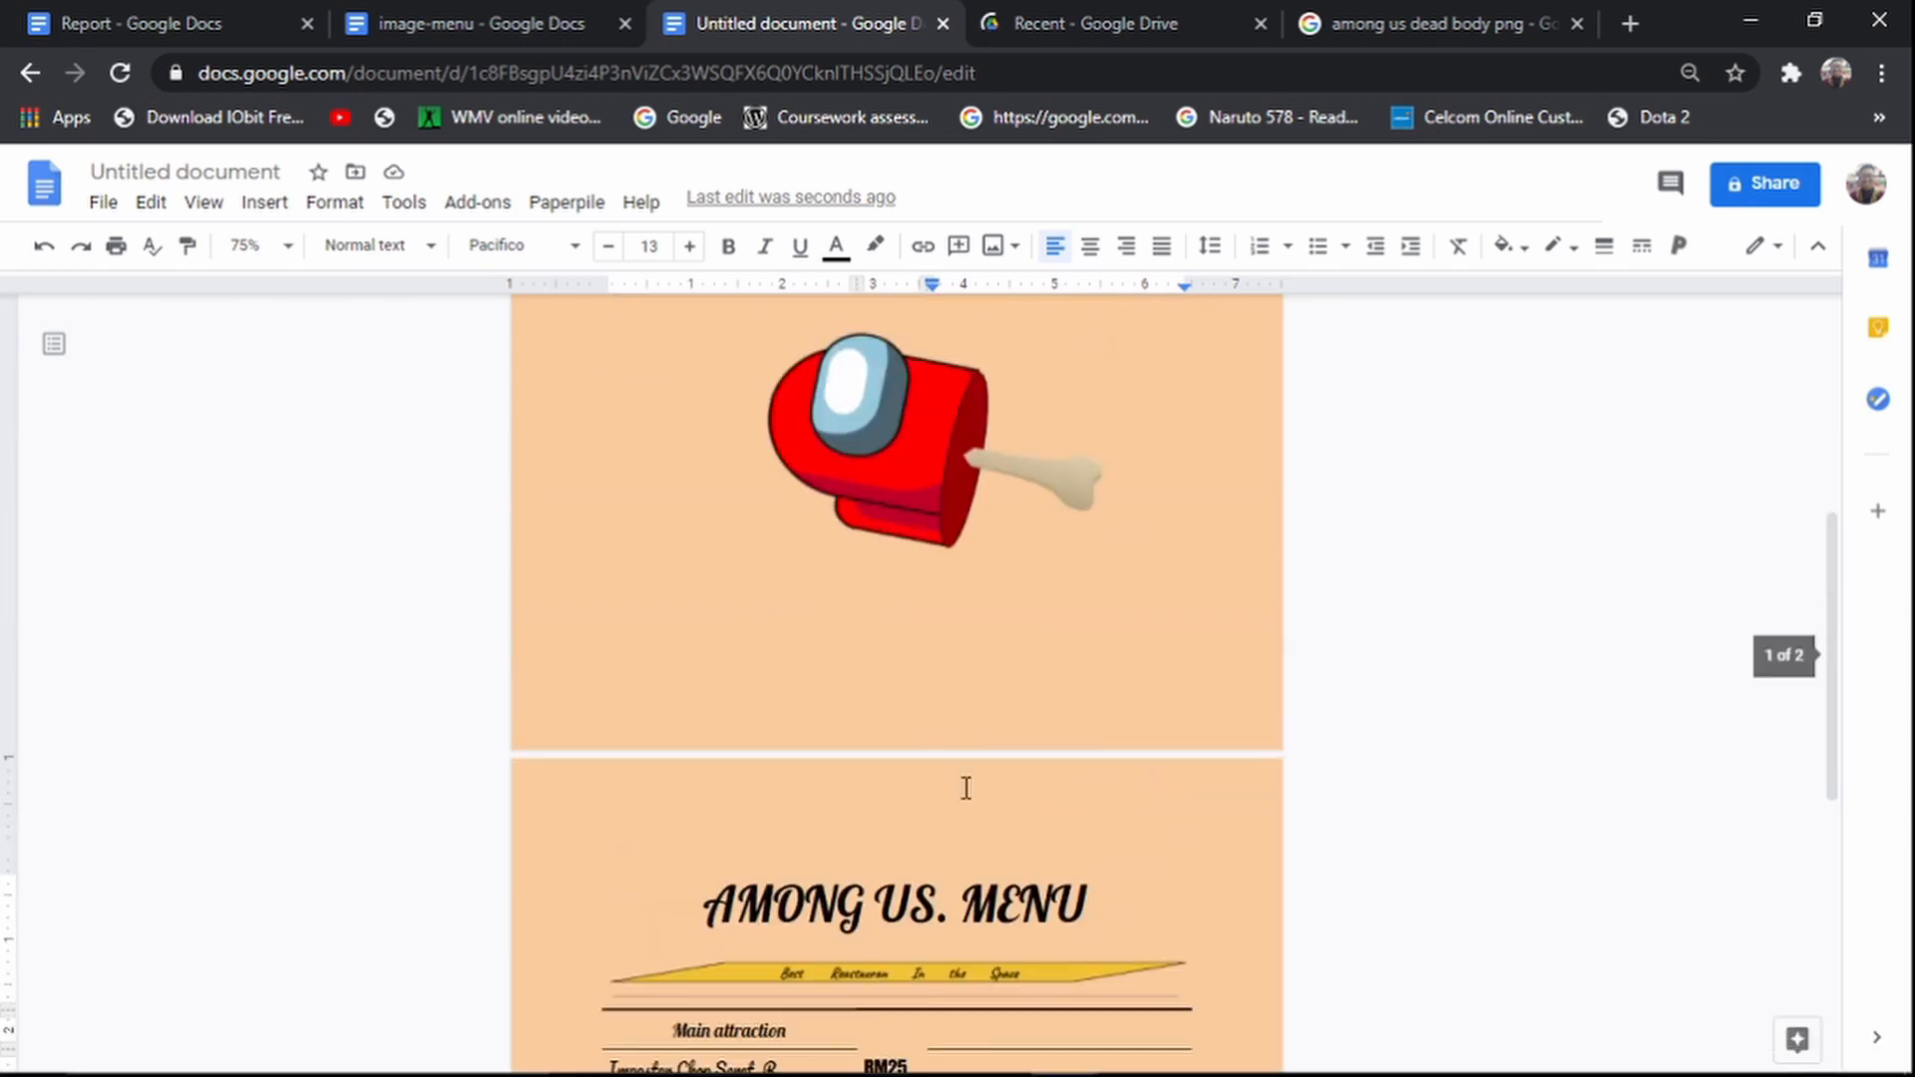
scroll(1344, 938, down, 5)
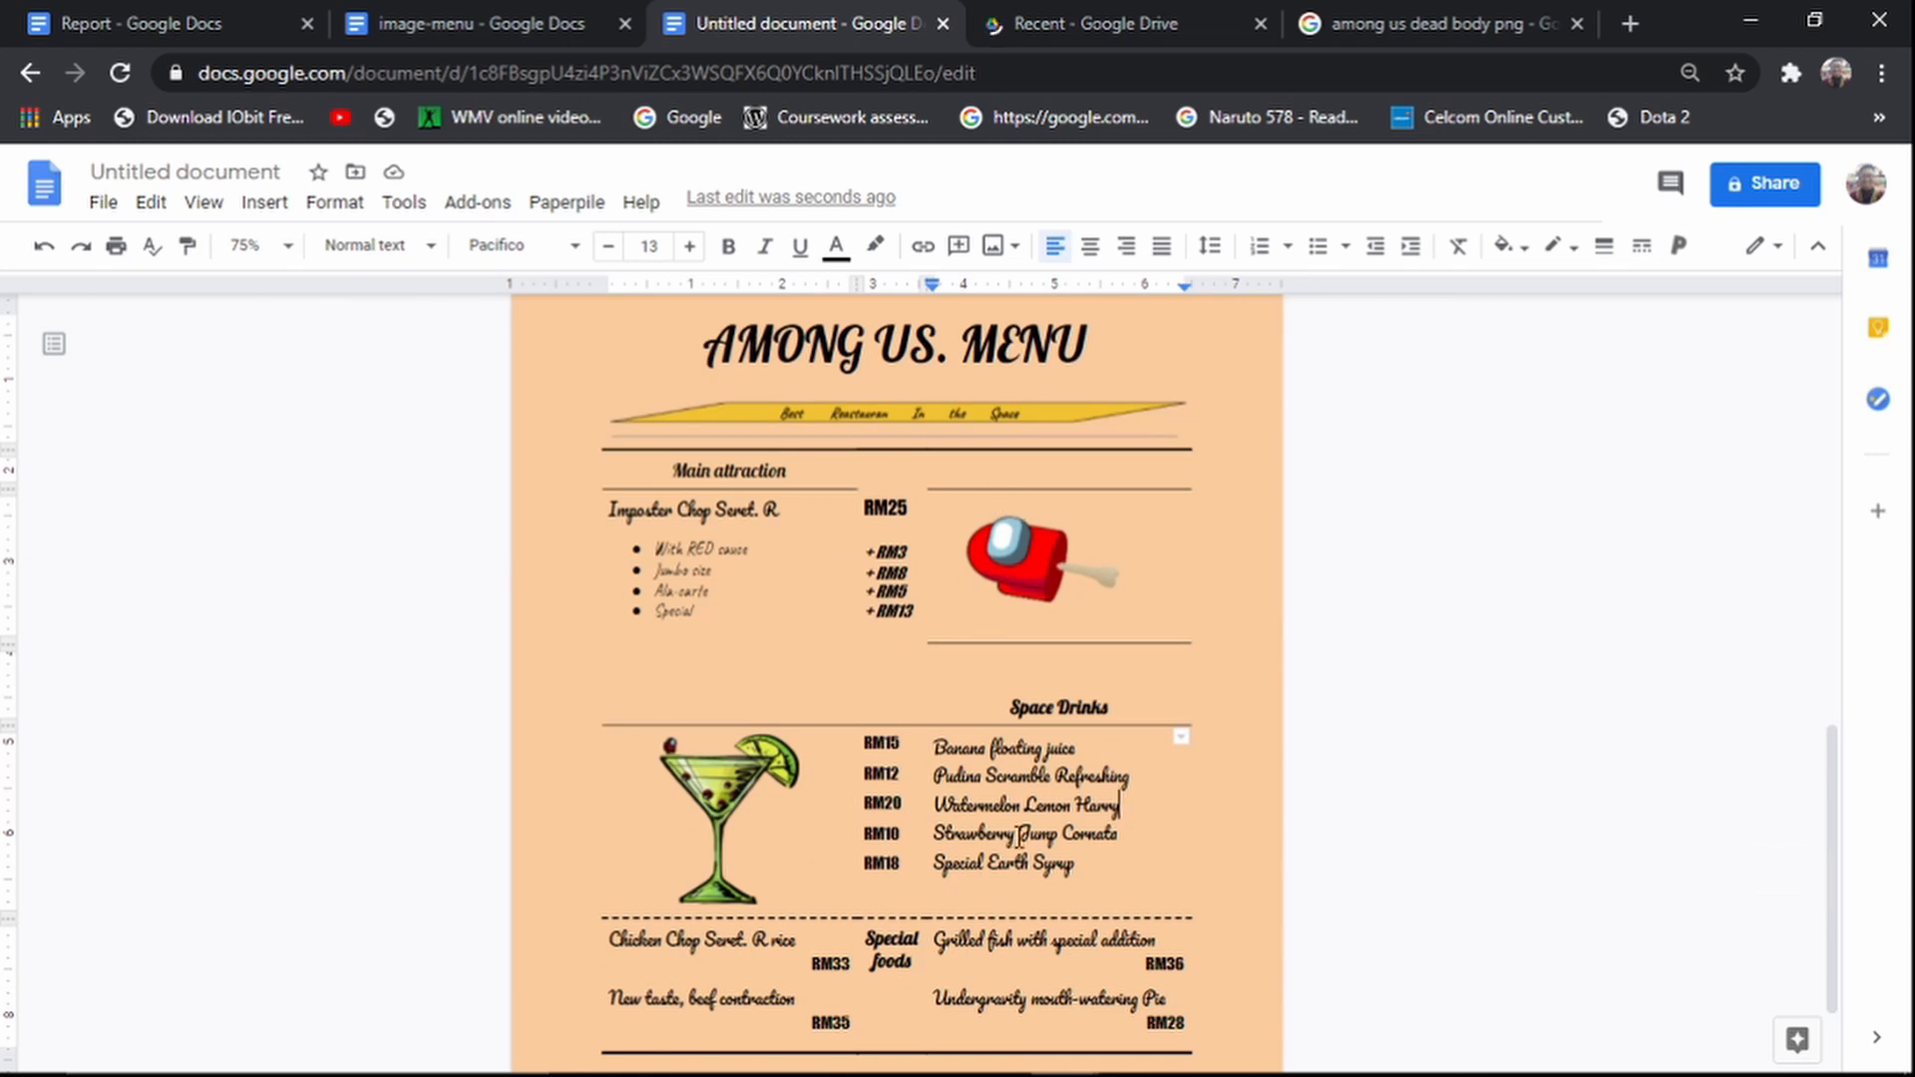
scroll(1018, 834, down, 2)
scroll(1018, 834, up, 3)
Step: Switch to the image-menu document and examine the borders of its FOOD MENU table for comparison
click(499, 22)
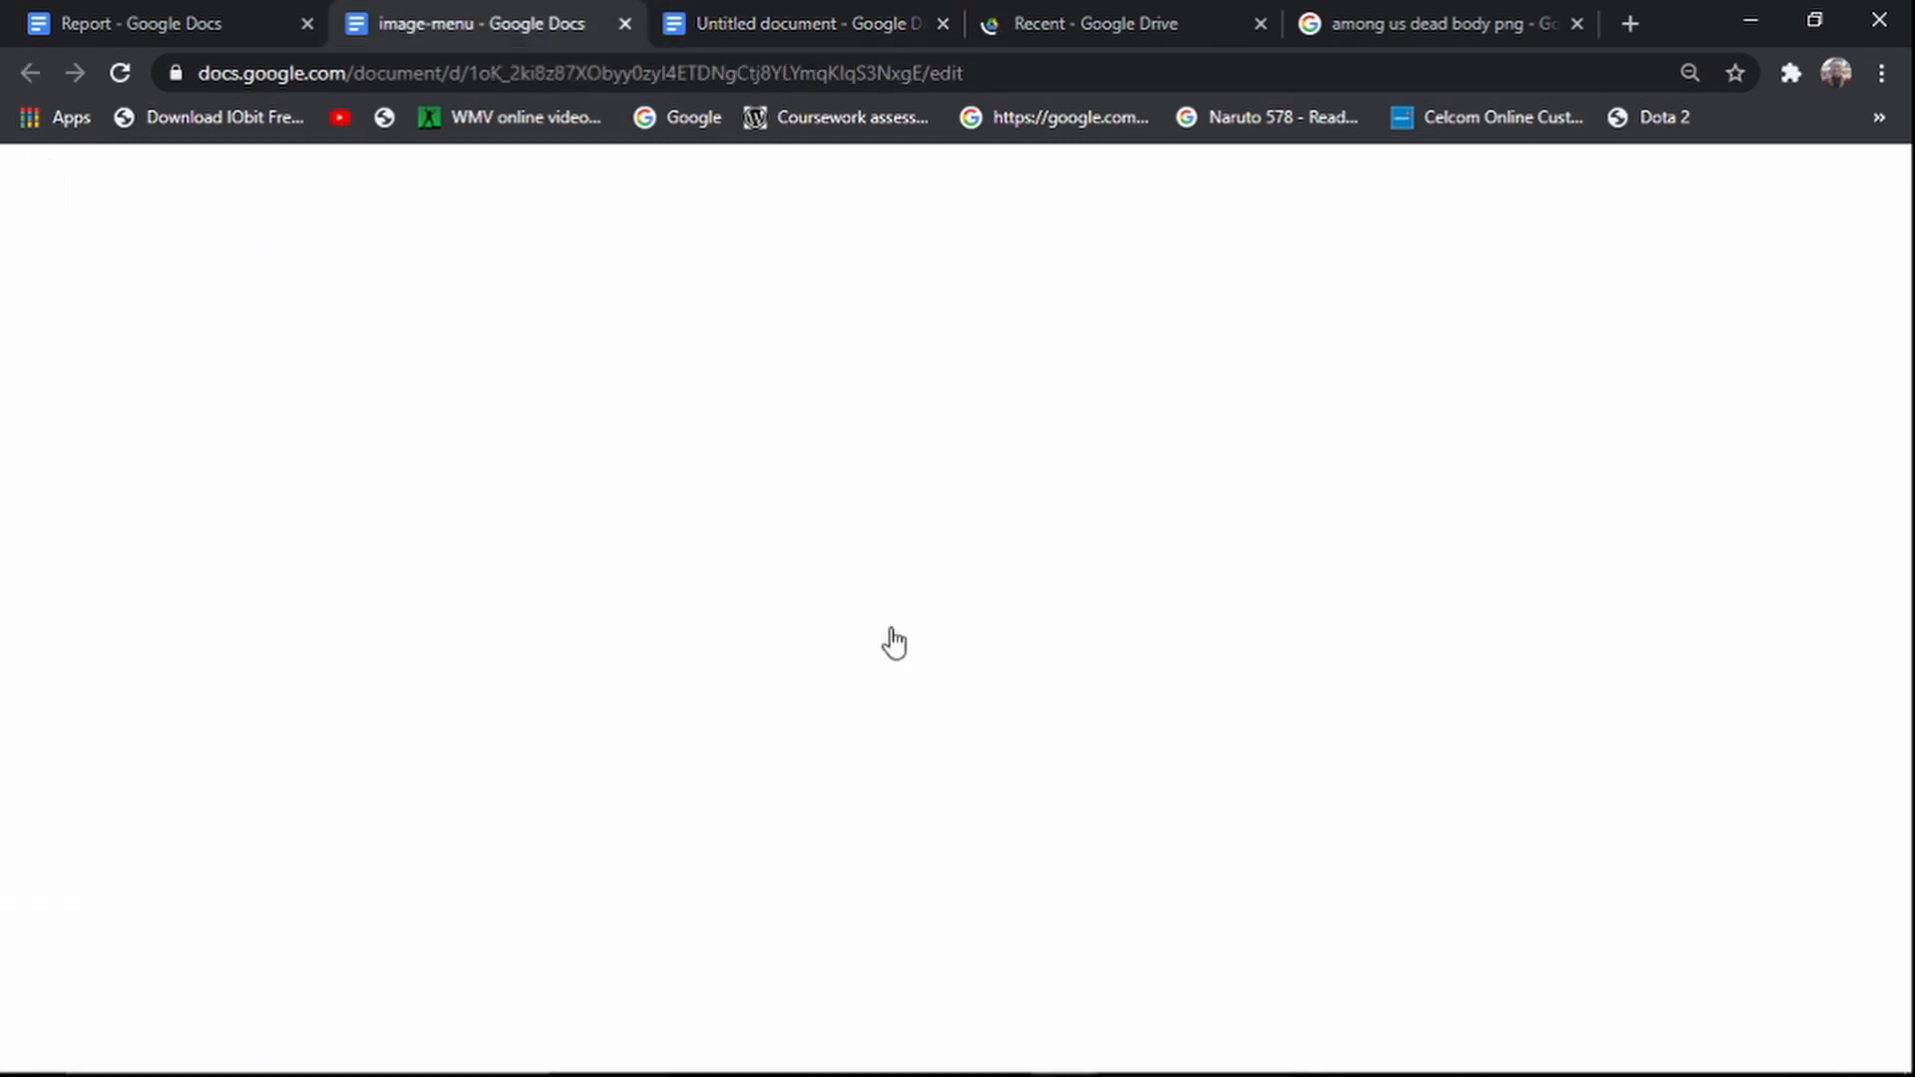
scroll(1047, 585, up, 4)
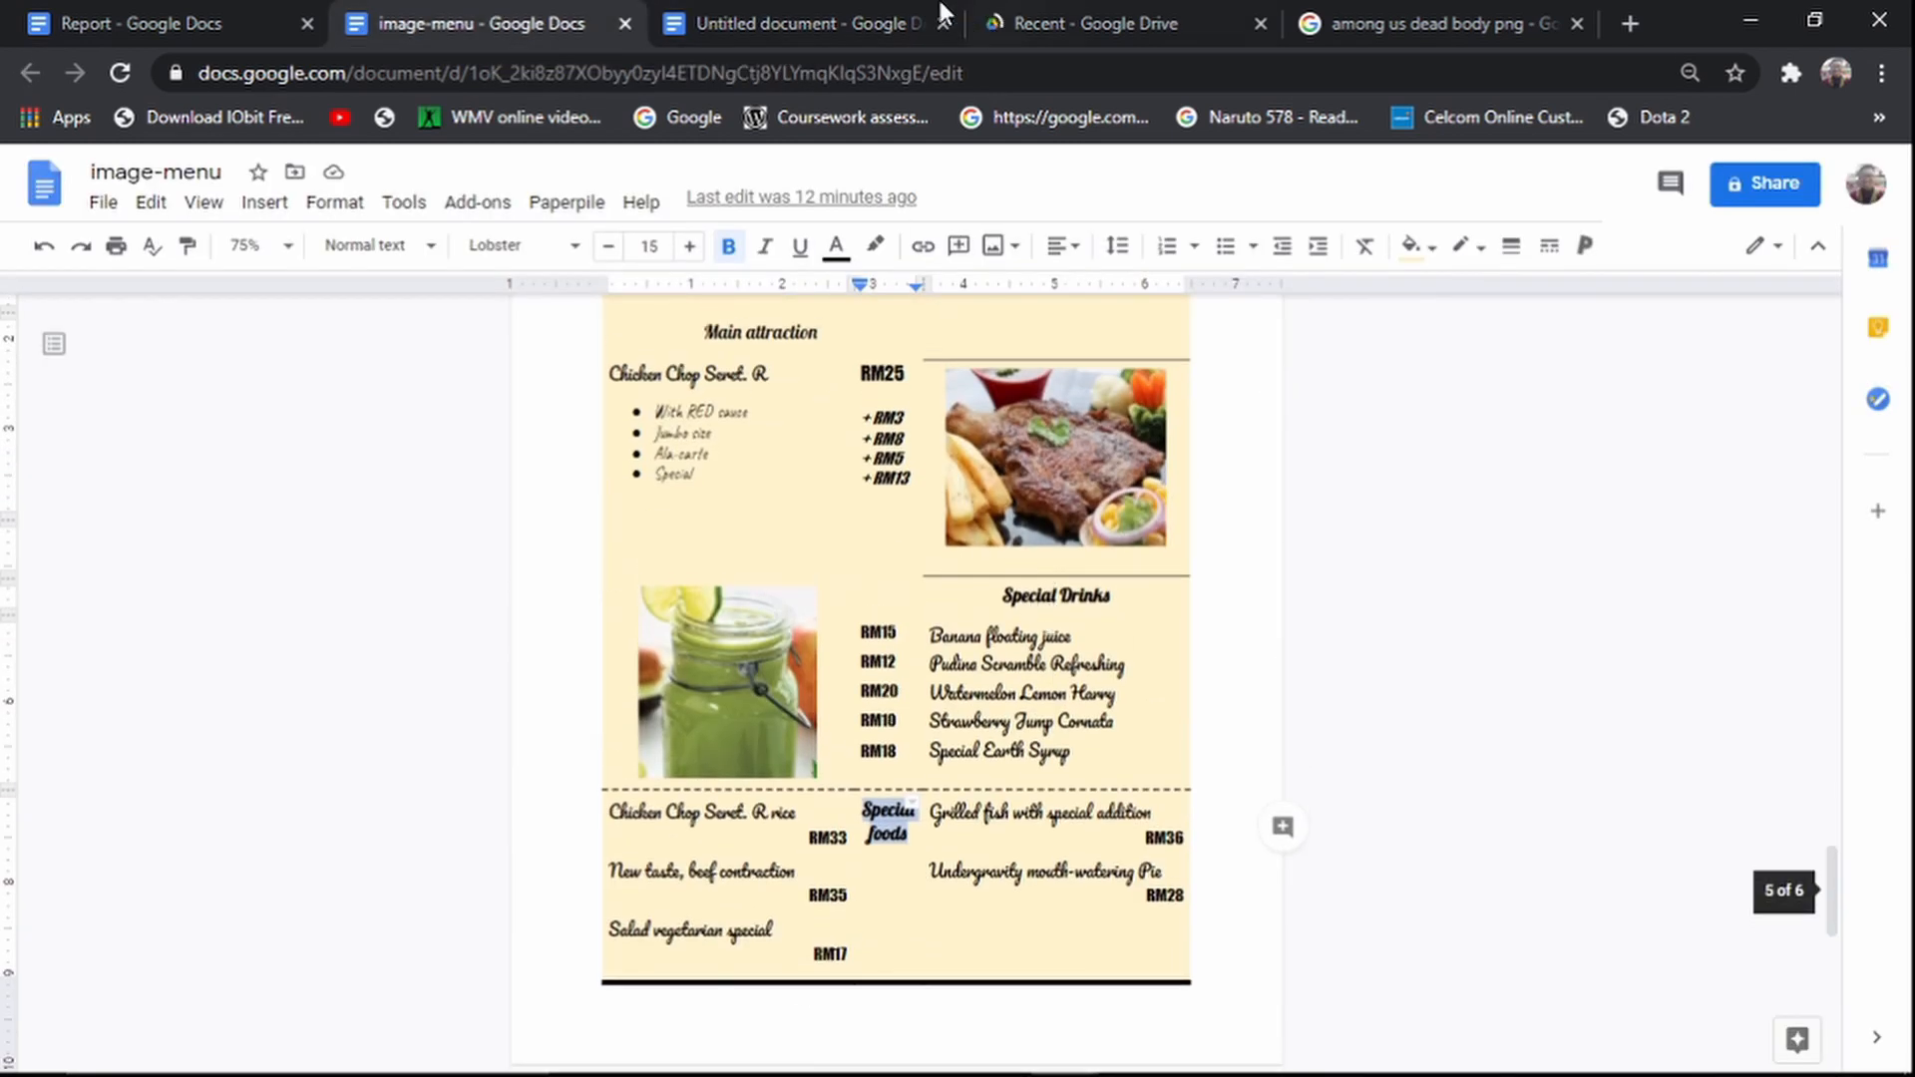
scroll(808, 774, up, 3)
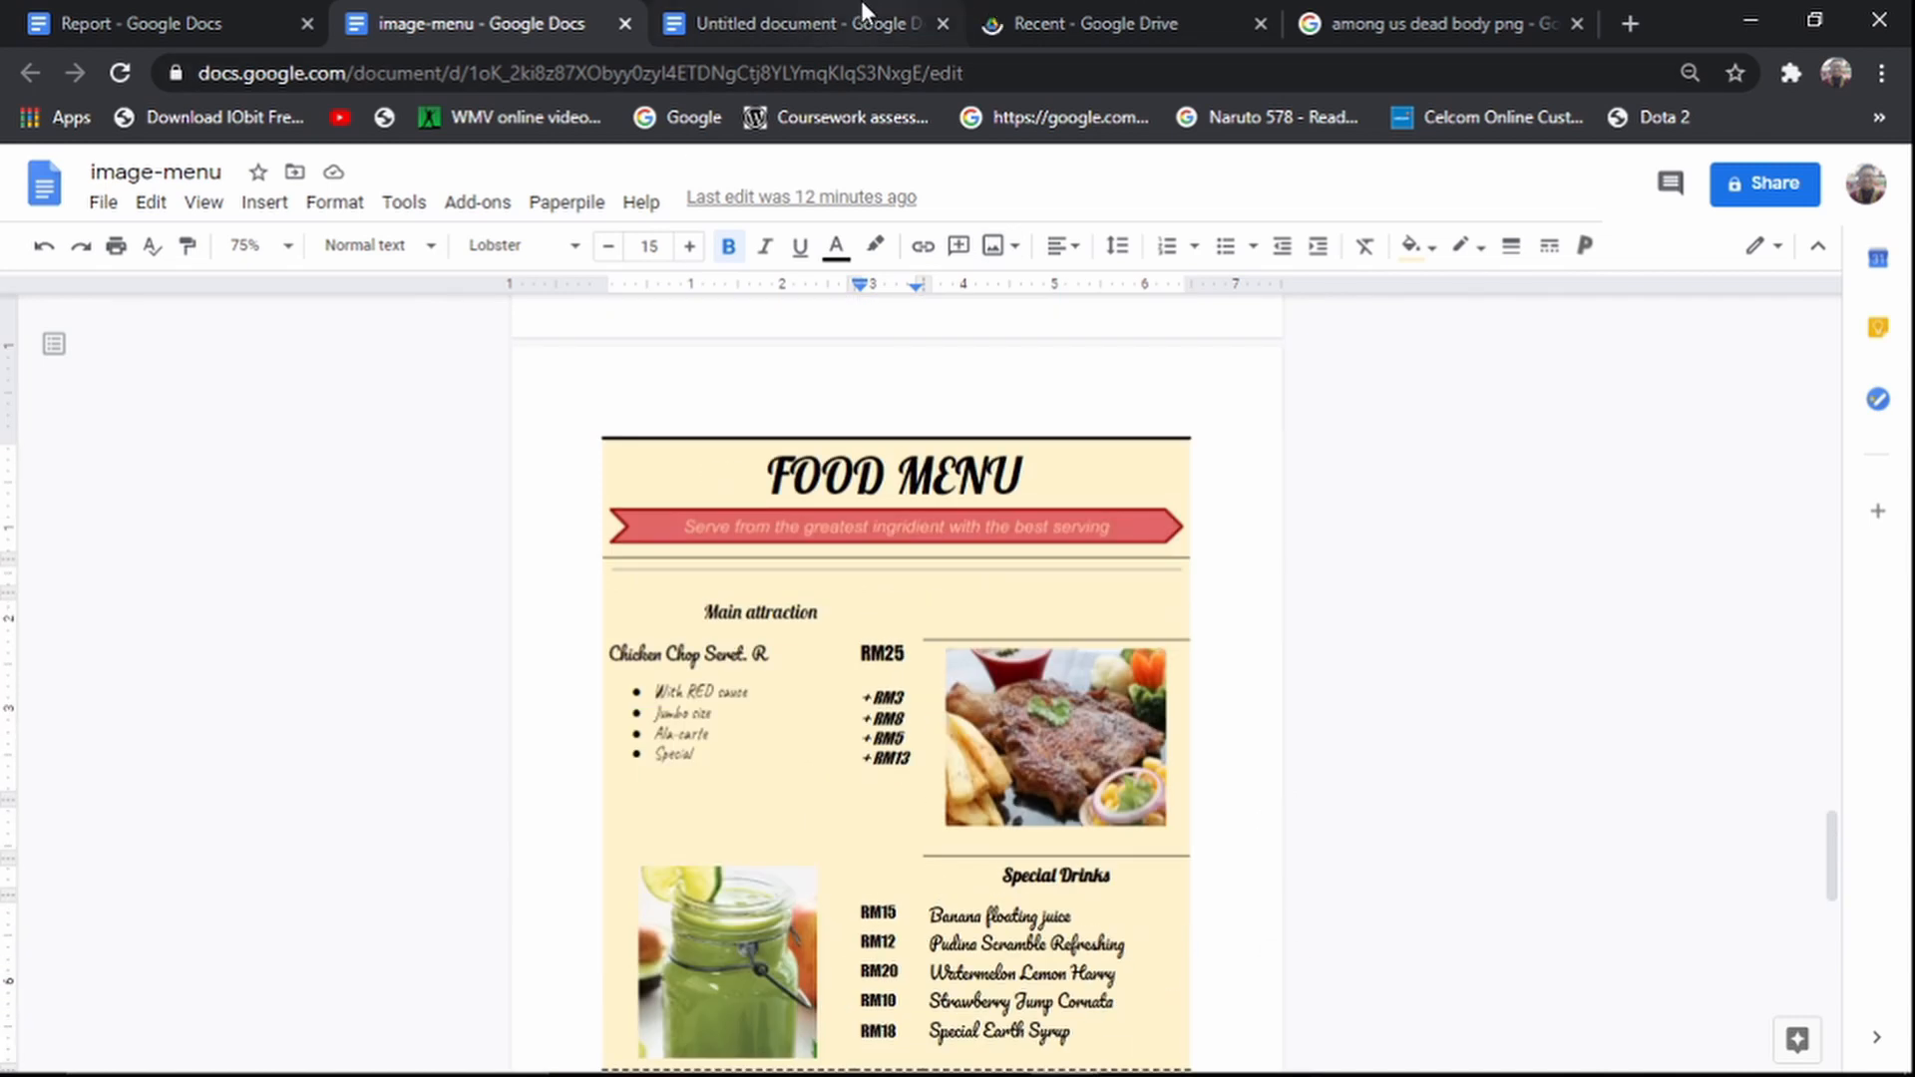
Step: Return to the untitled document and make the border above the AMONG US. MENU title black and 3 pt thick
click(863, 12)
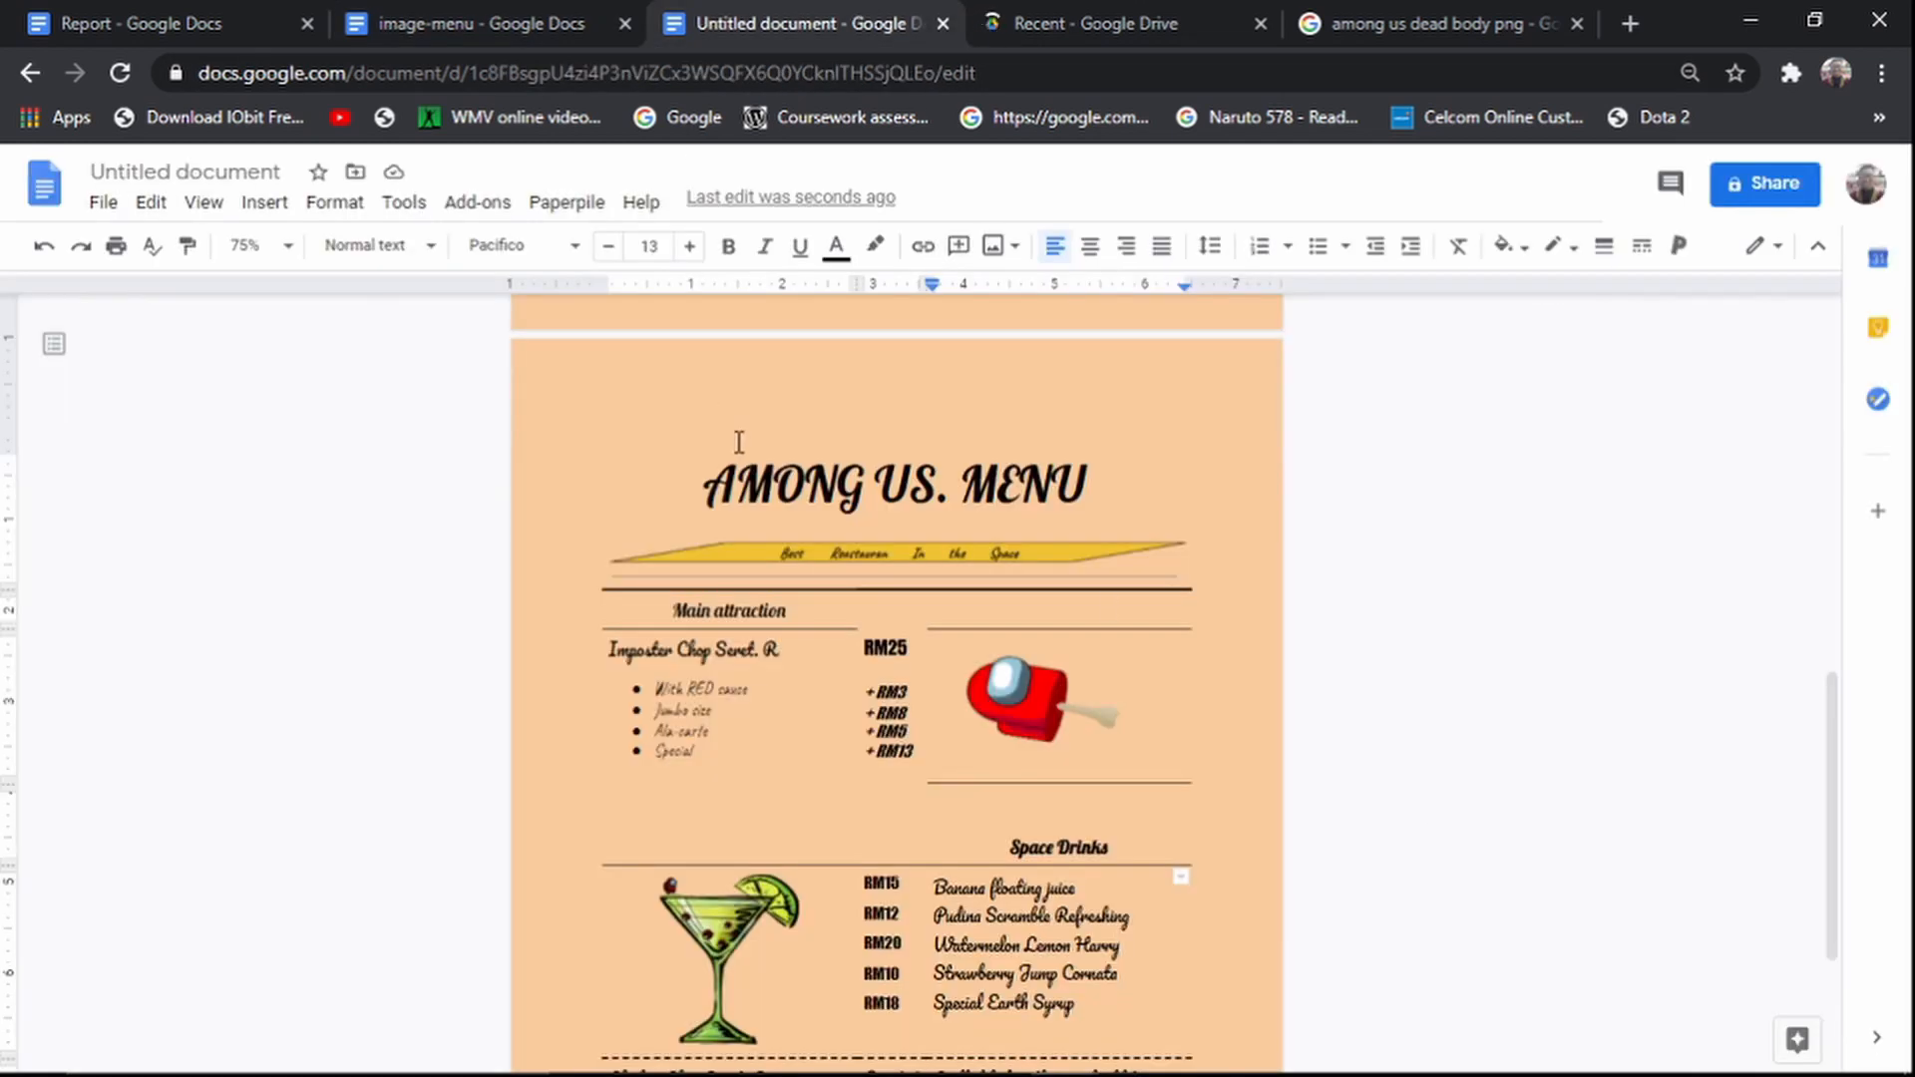
click(703, 451)
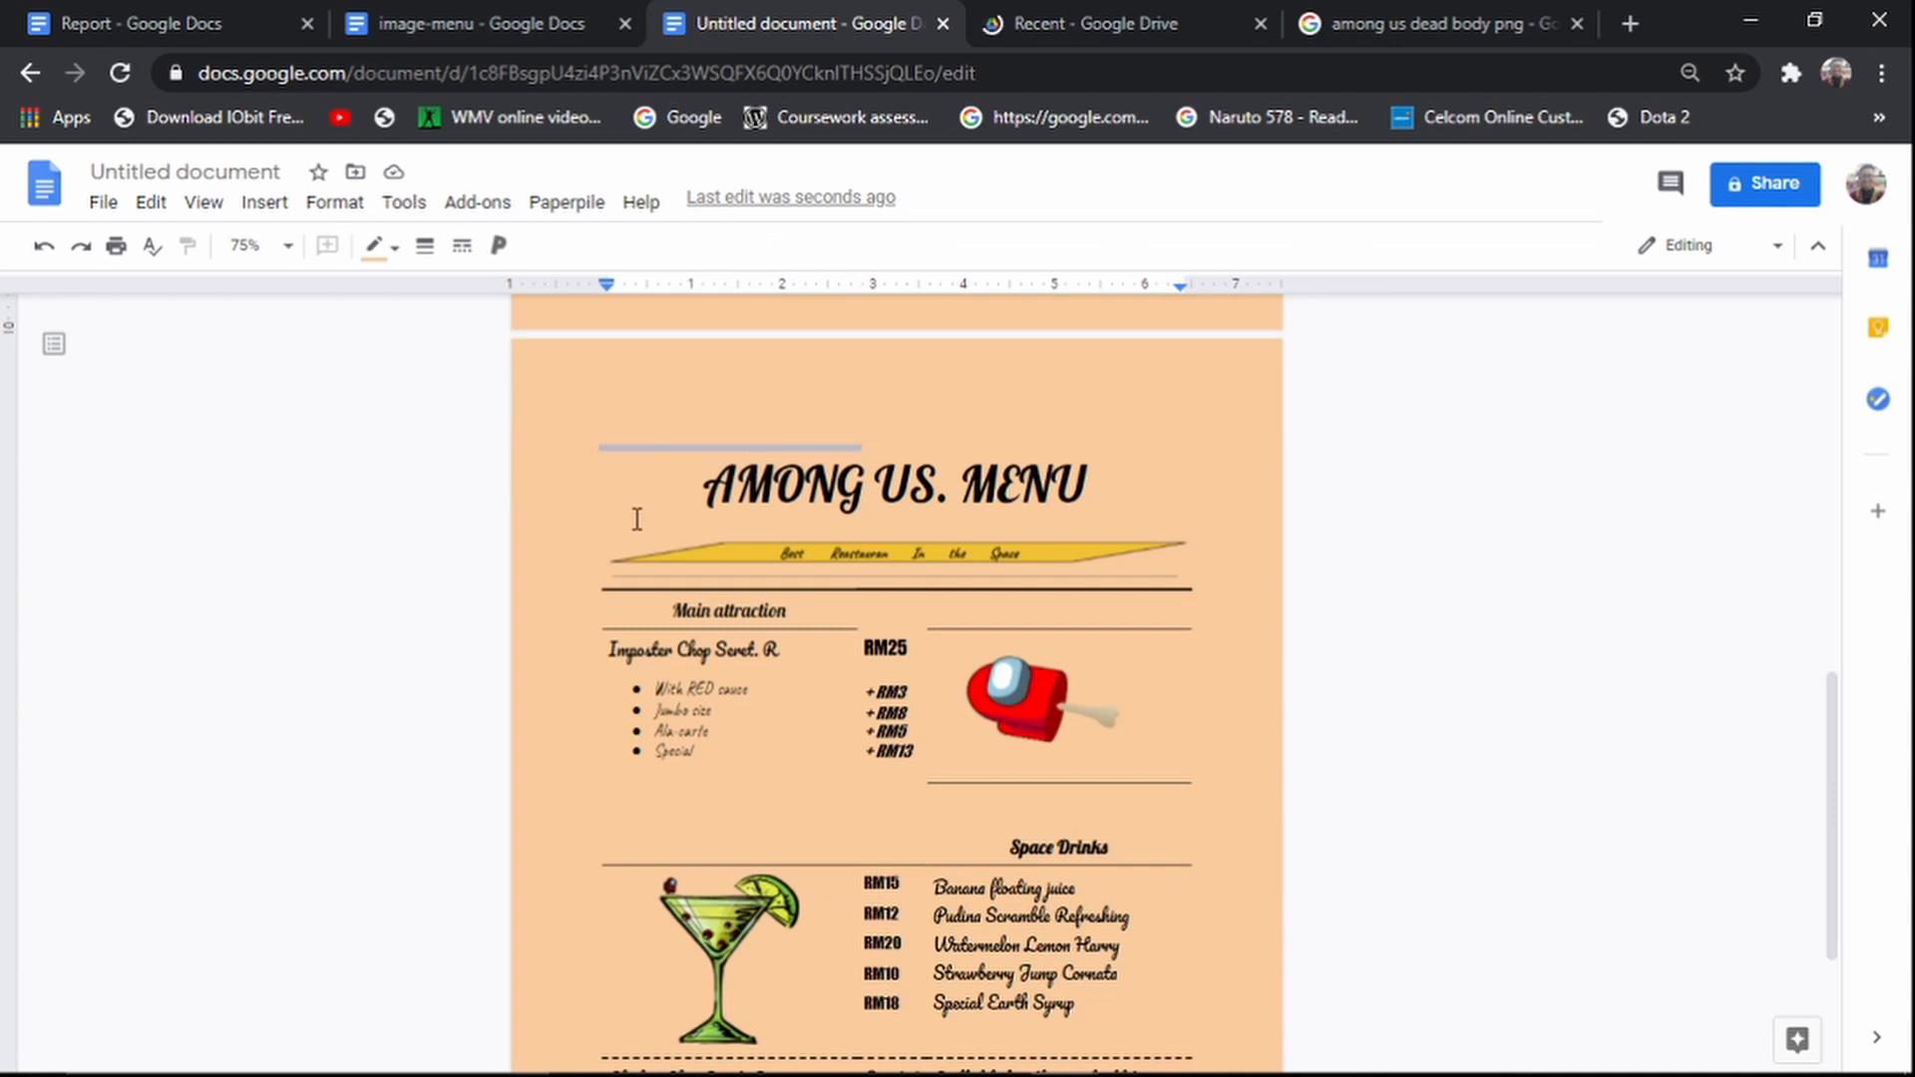
drag(743, 479, 1187, 479)
click(1182, 461)
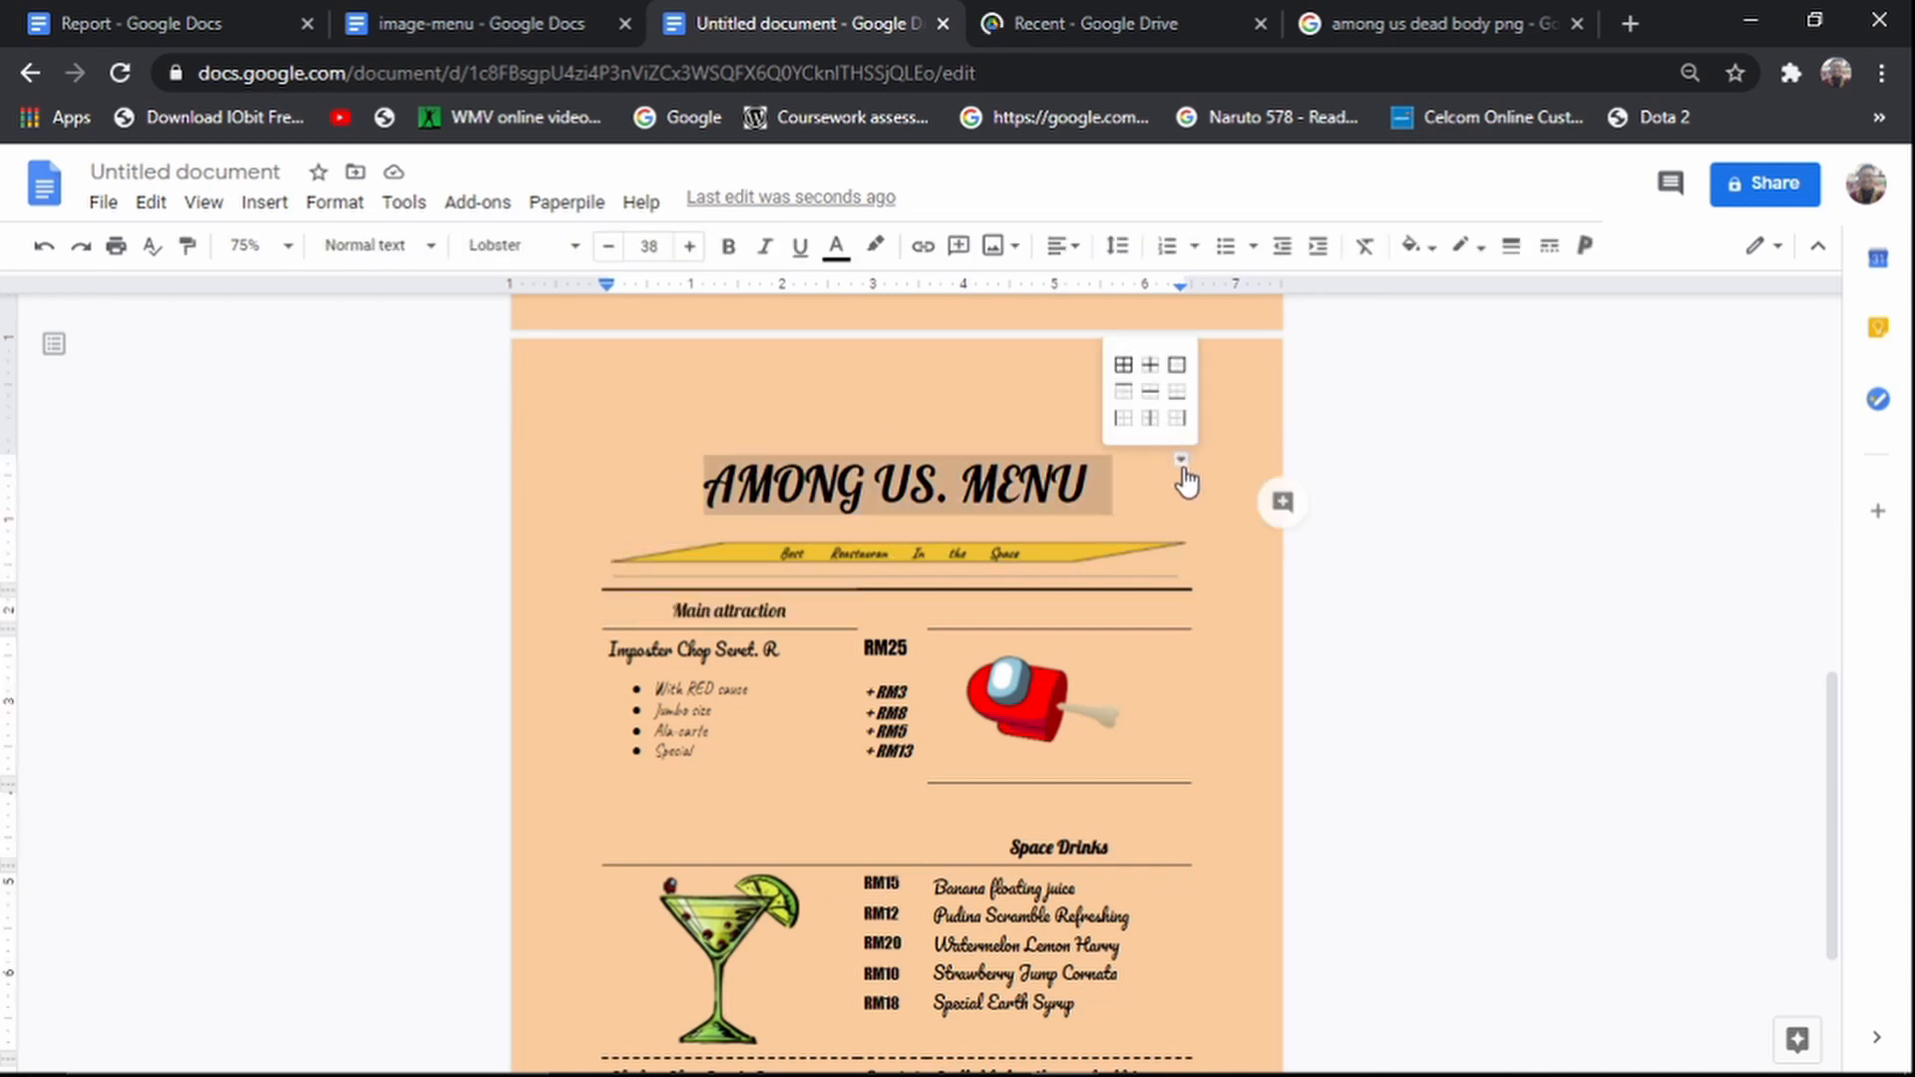
click(1124, 409)
click(380, 246)
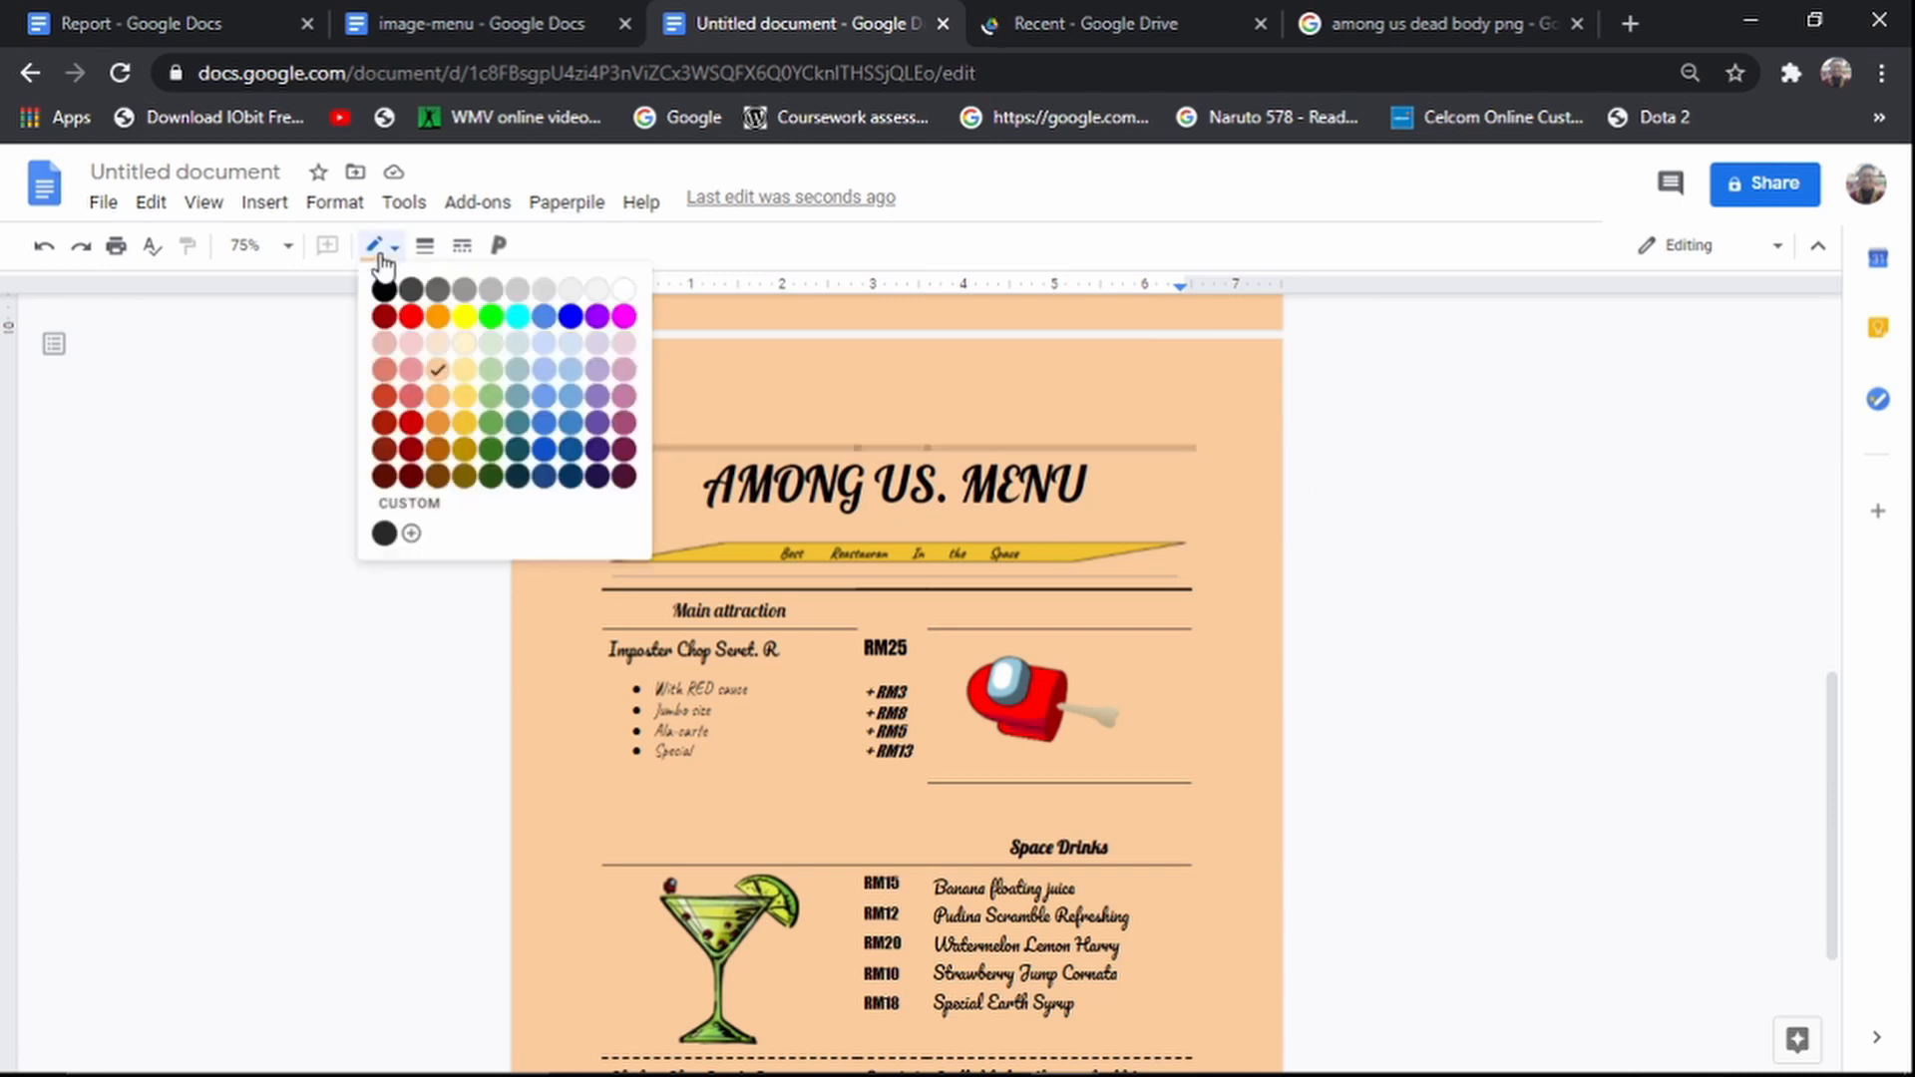
click(429, 250)
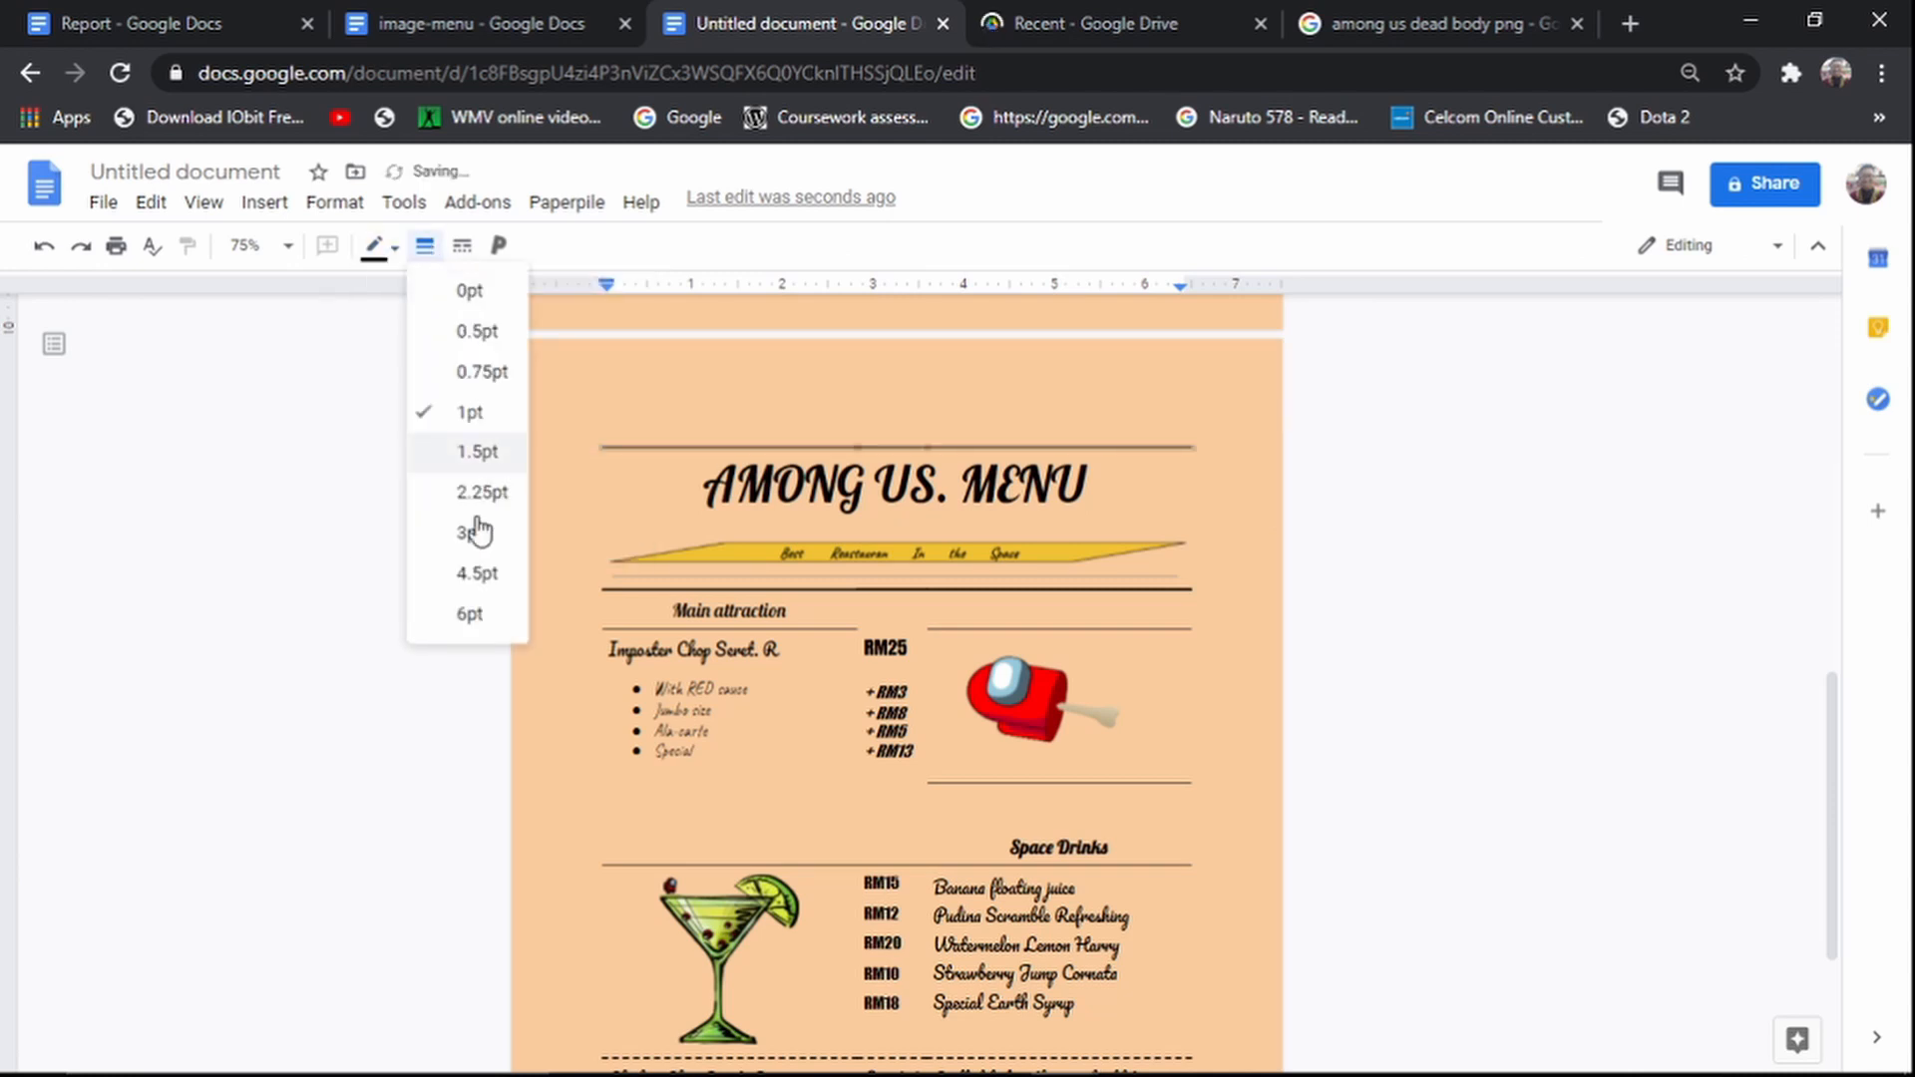
click(492, 547)
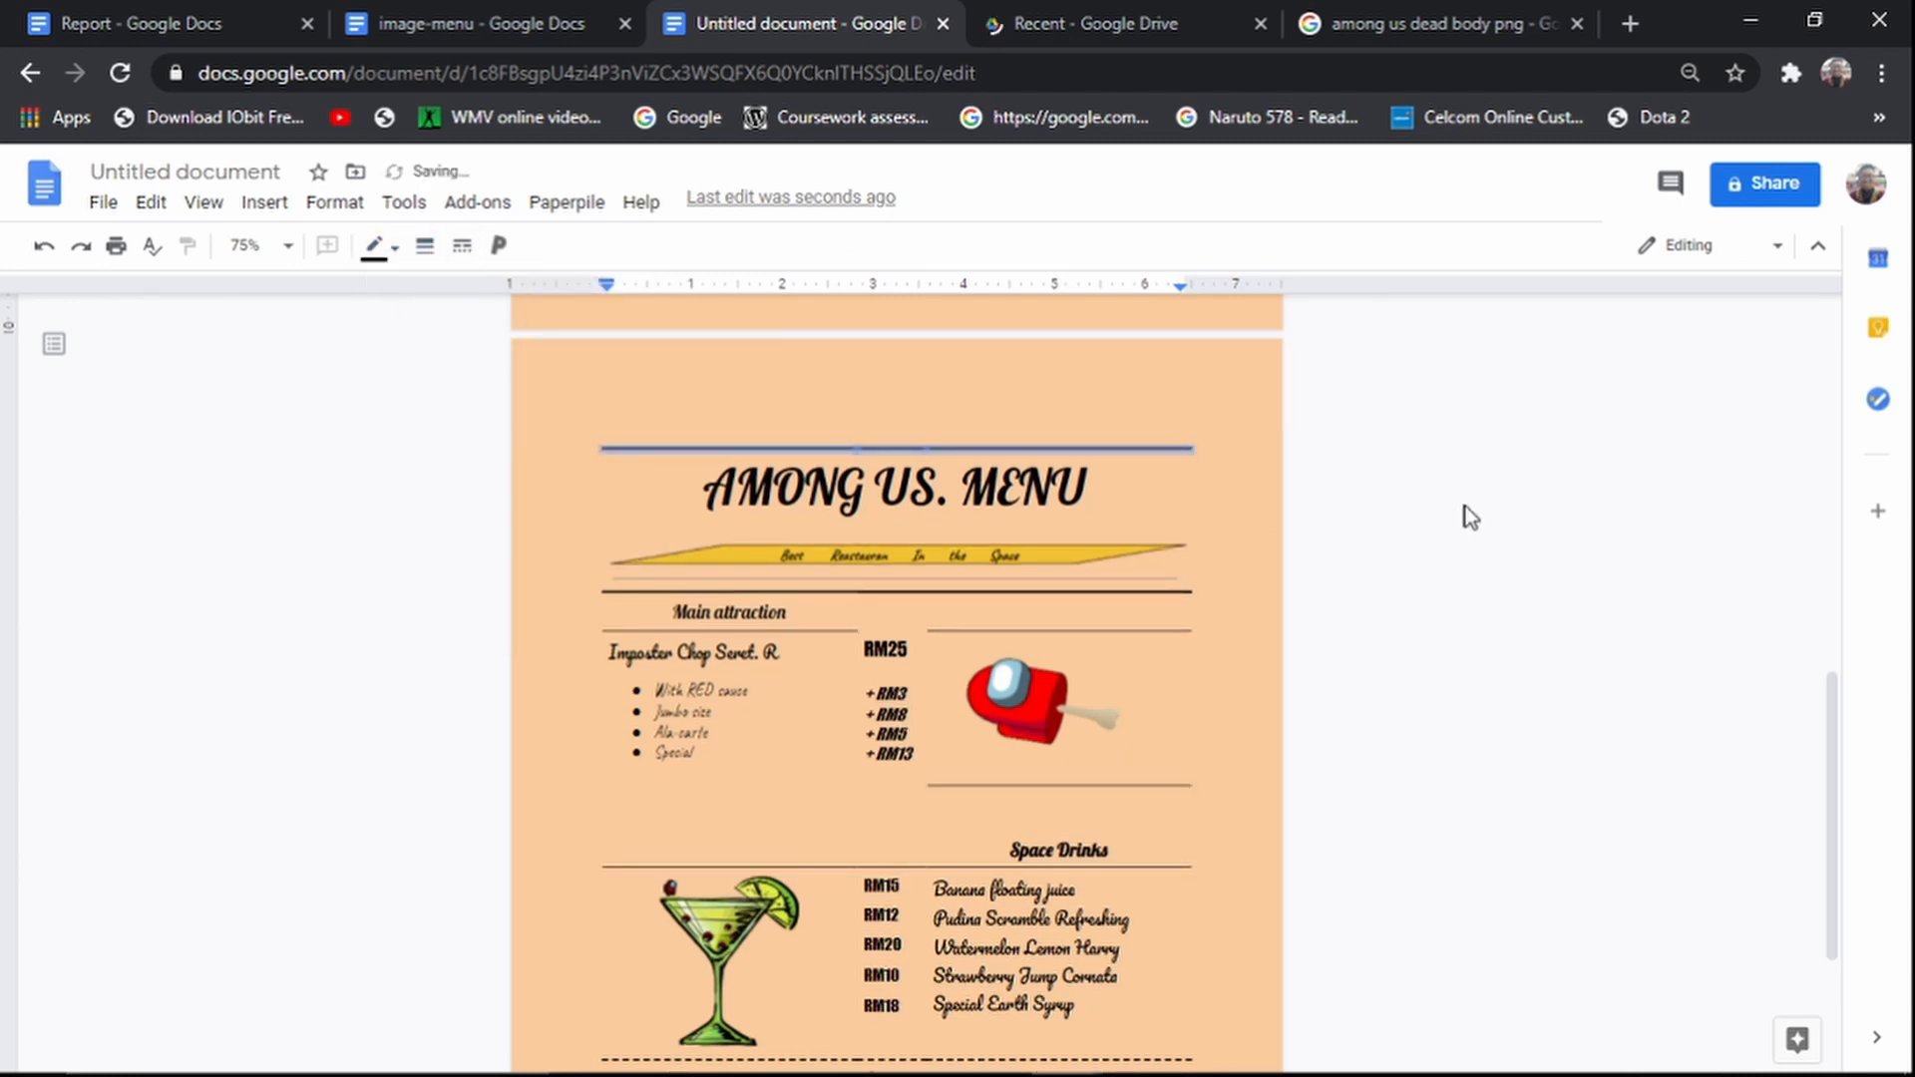
click(1512, 580)
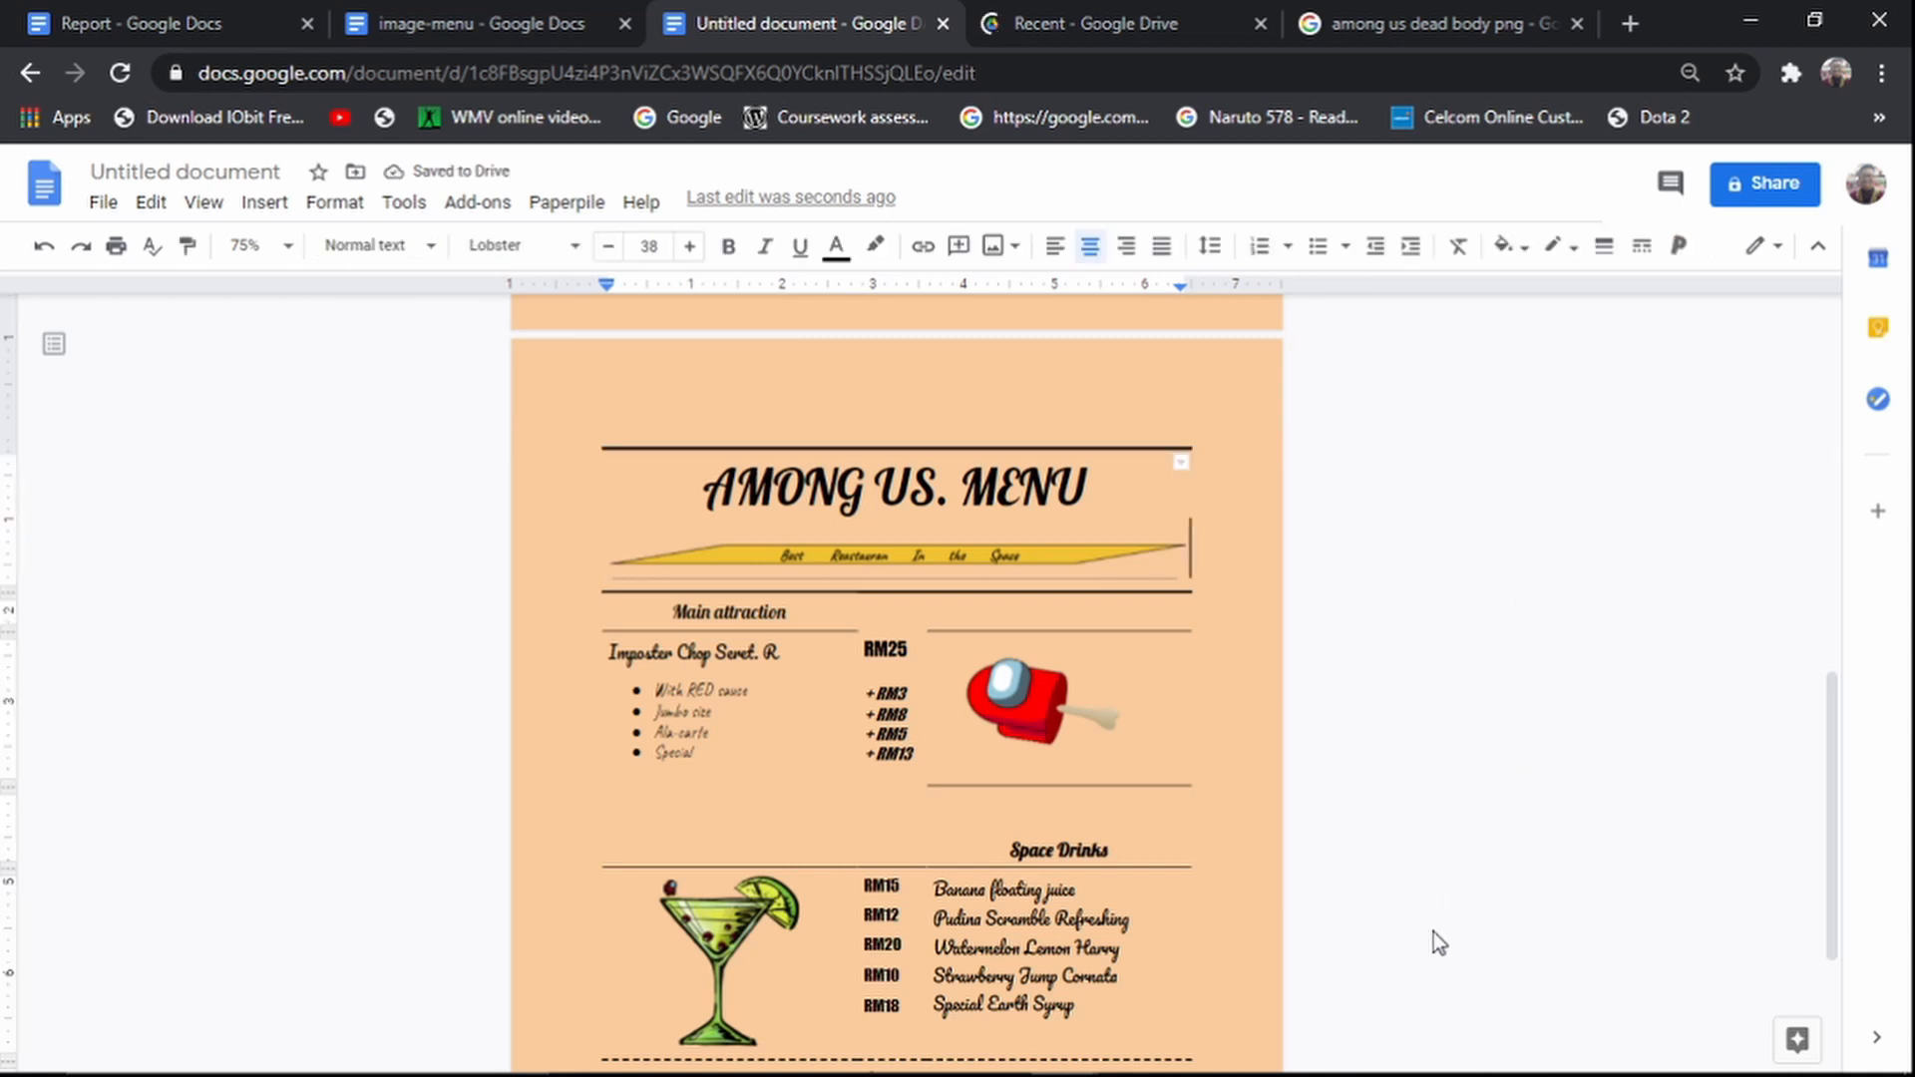
Step: Review the menu page layout with its thick top and bottom table borders
scroll(1463, 932, down, 2)
scroll(1463, 933, up, 2)
scroll(1456, 918, down, 3)
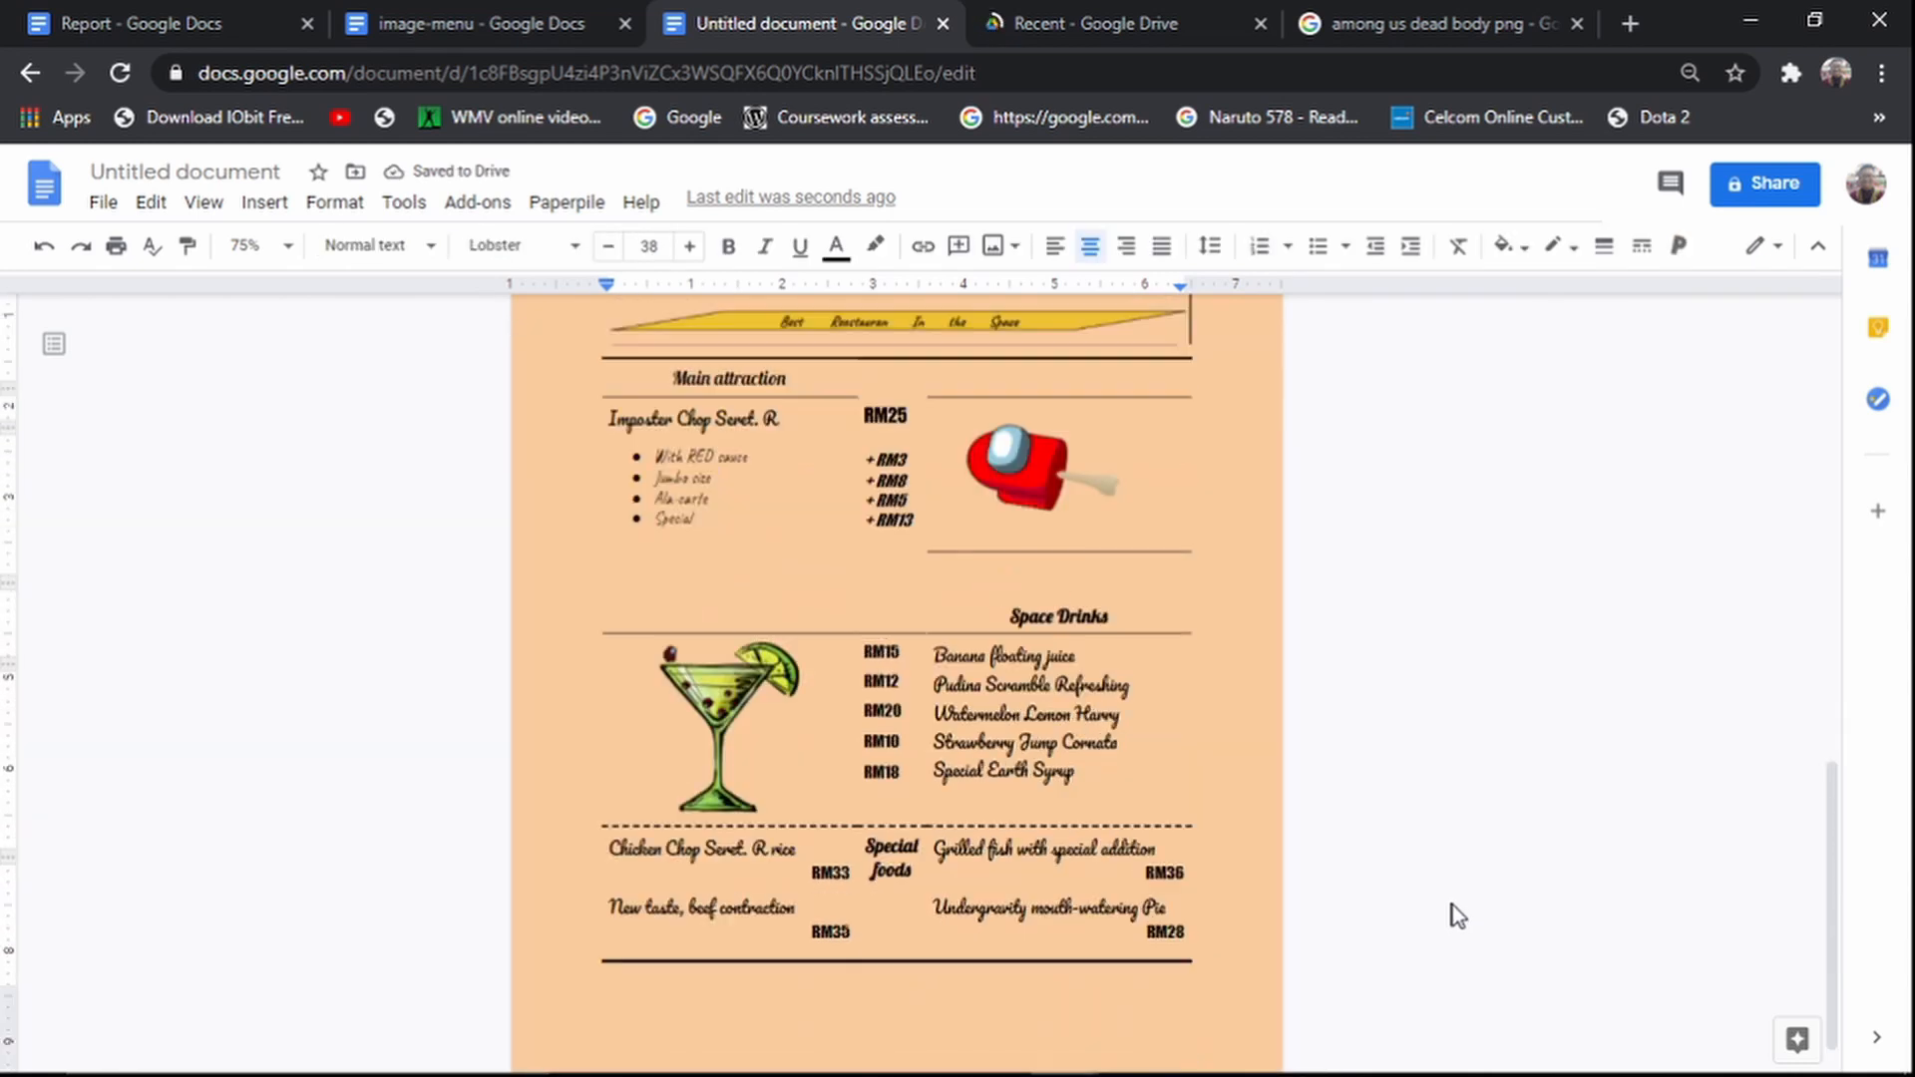
scroll(1448, 892, up, 3)
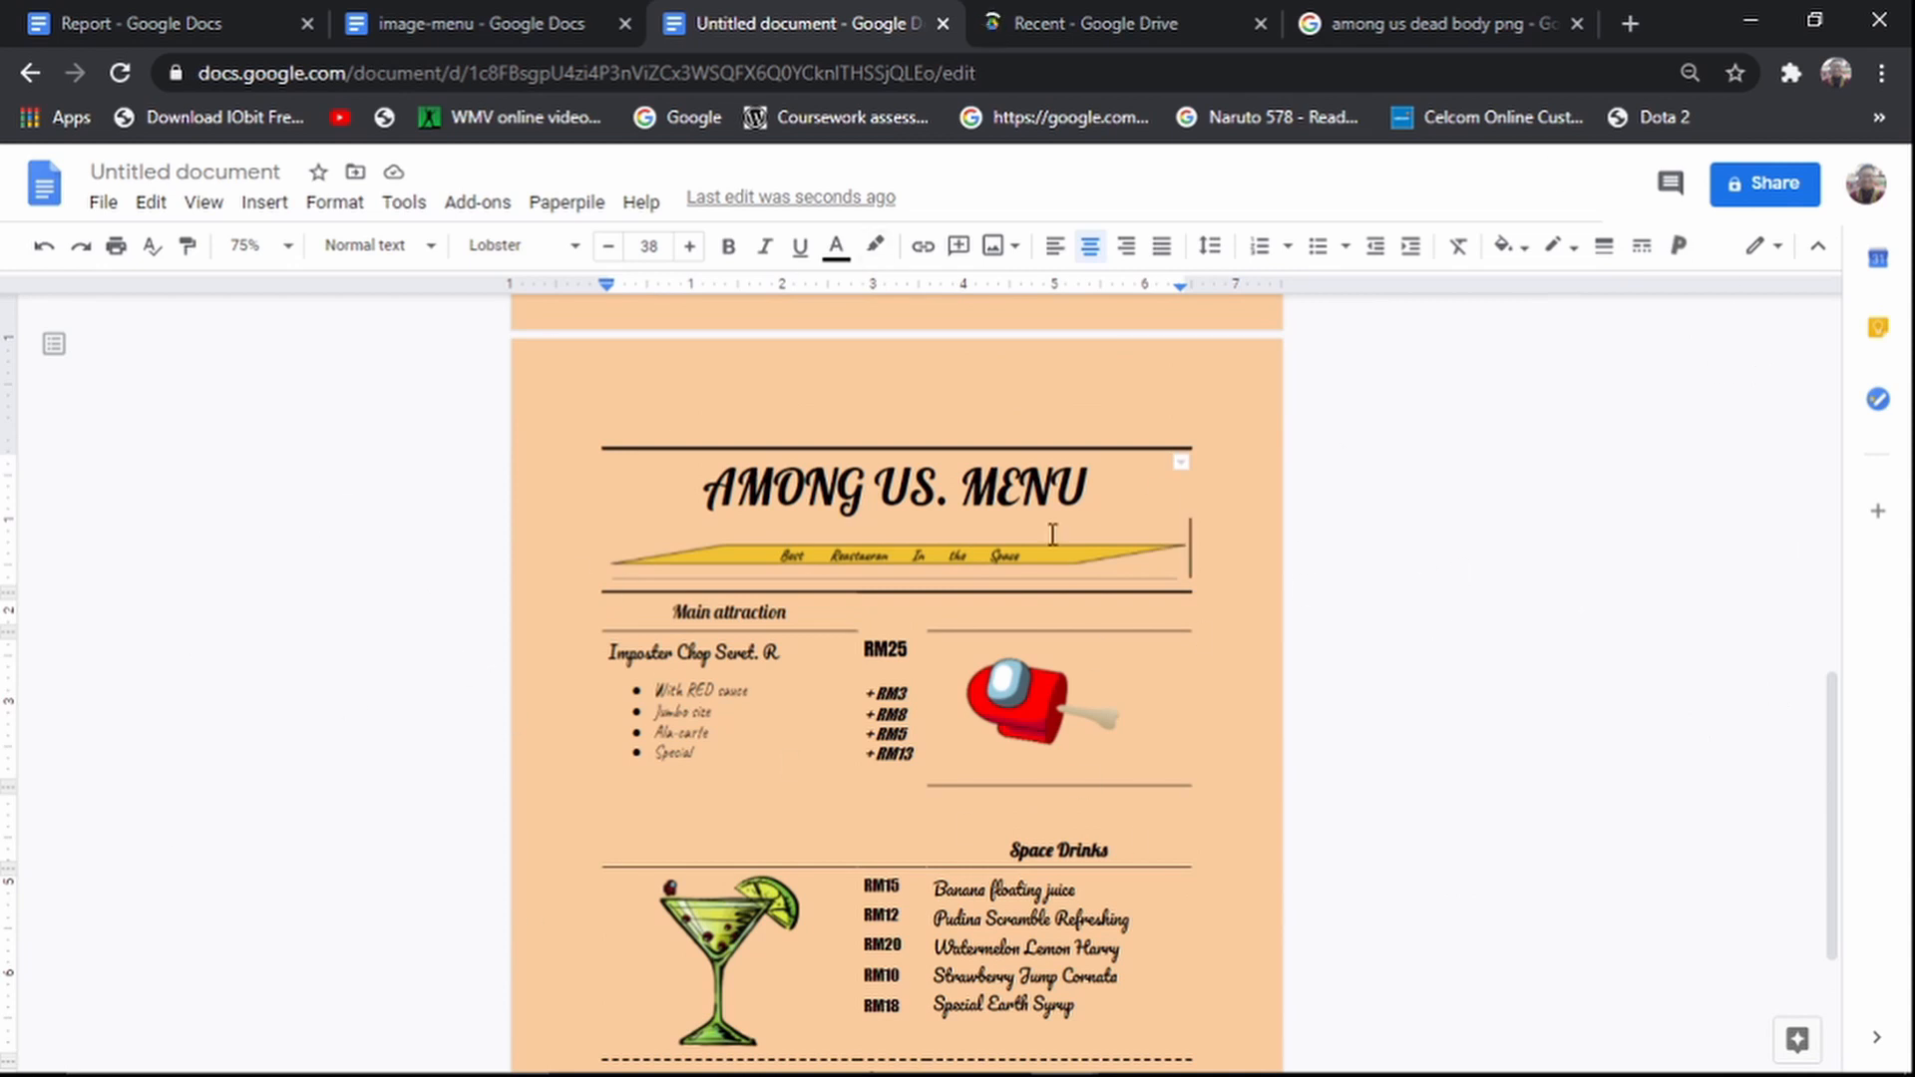
scroll(1536, 589, down, 2)
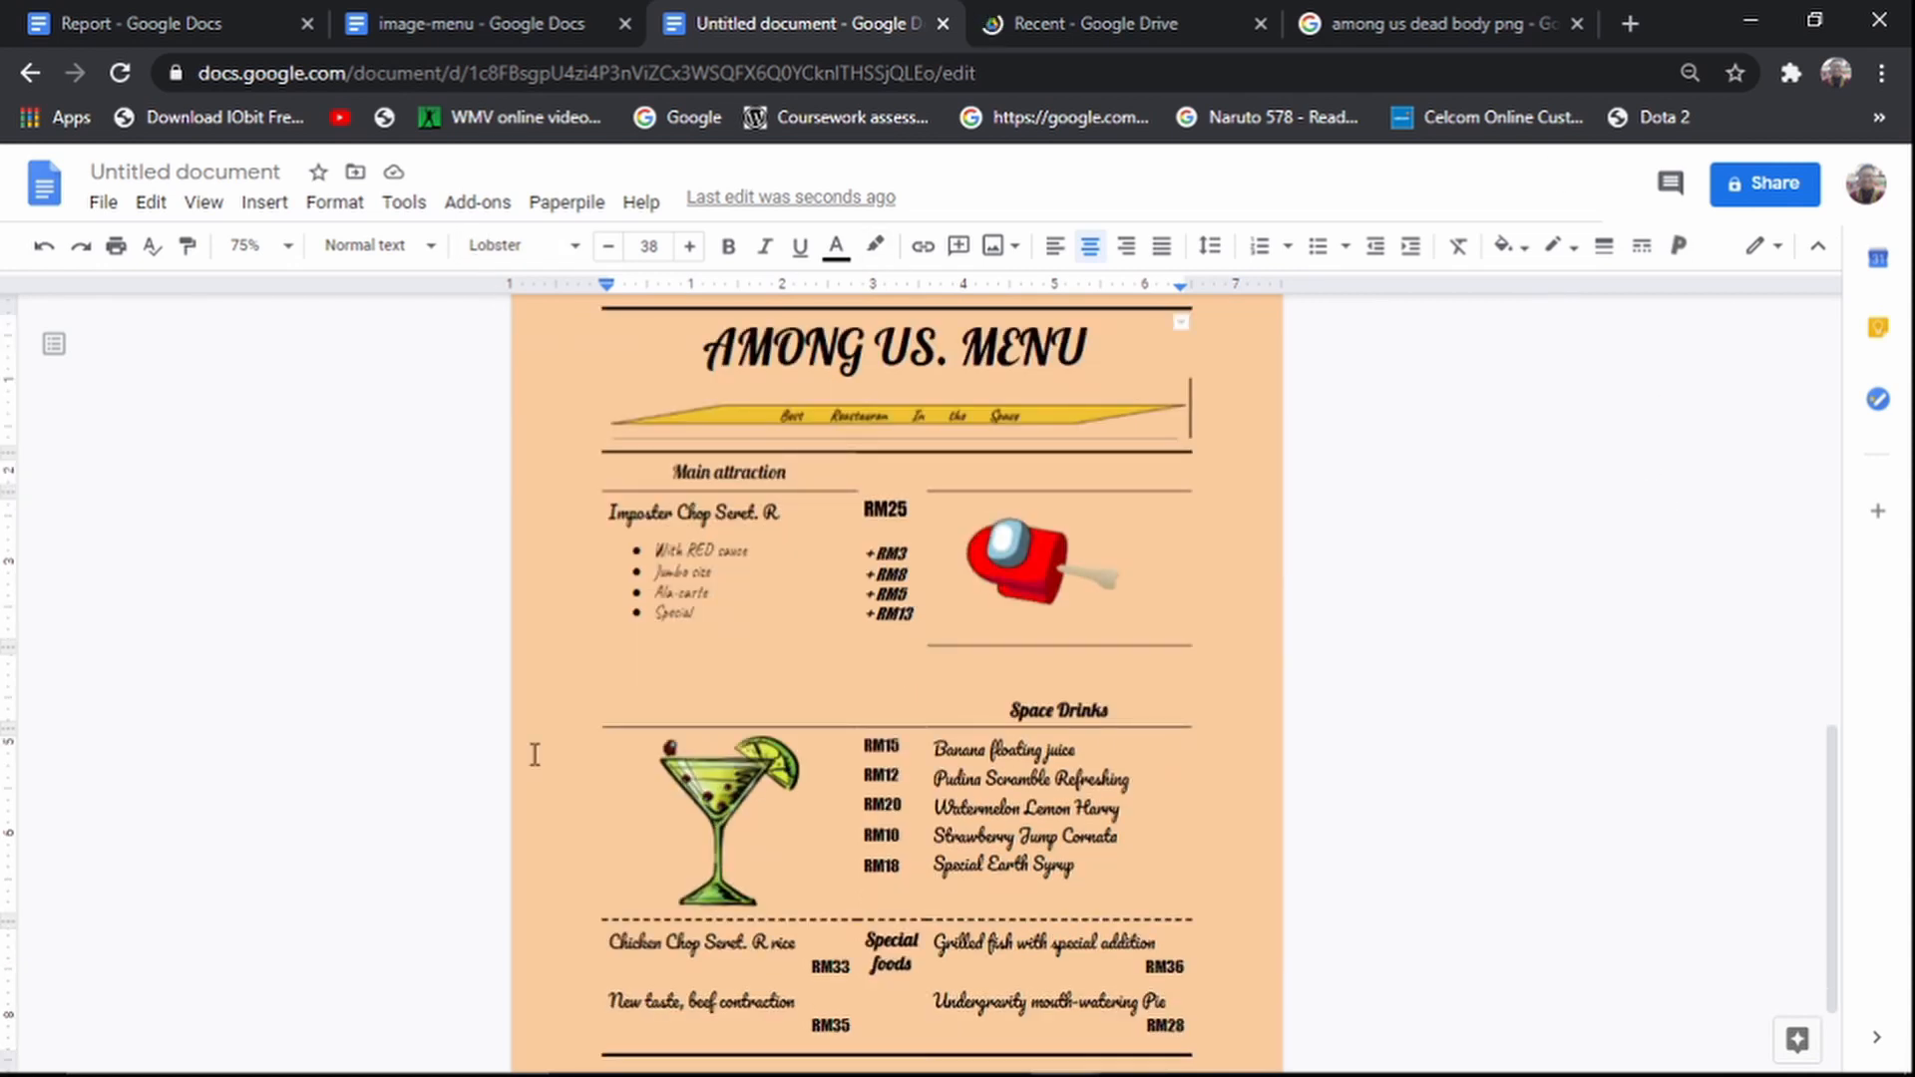
Step: Switch to the Report document and look through its pages, returning to the cover
key(ctrl+1)
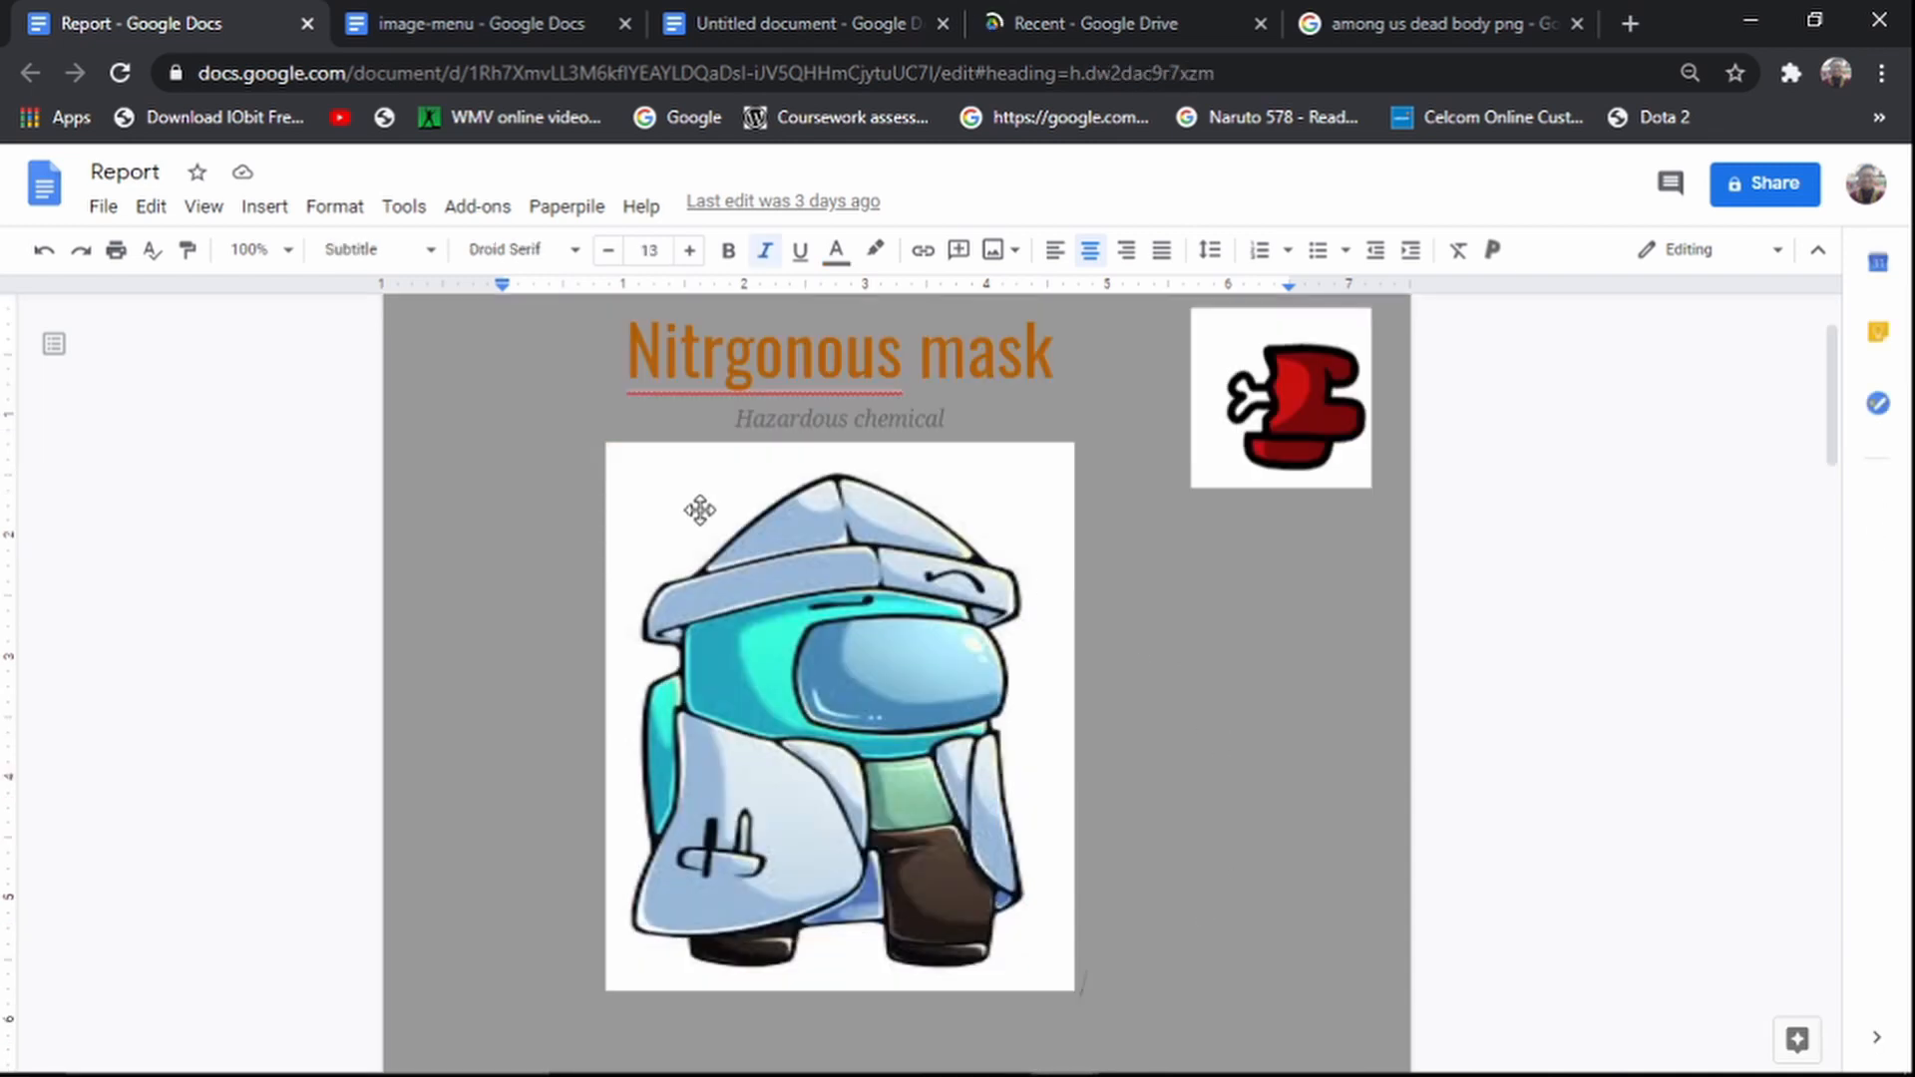
scroll(1287, 837, down, 5)
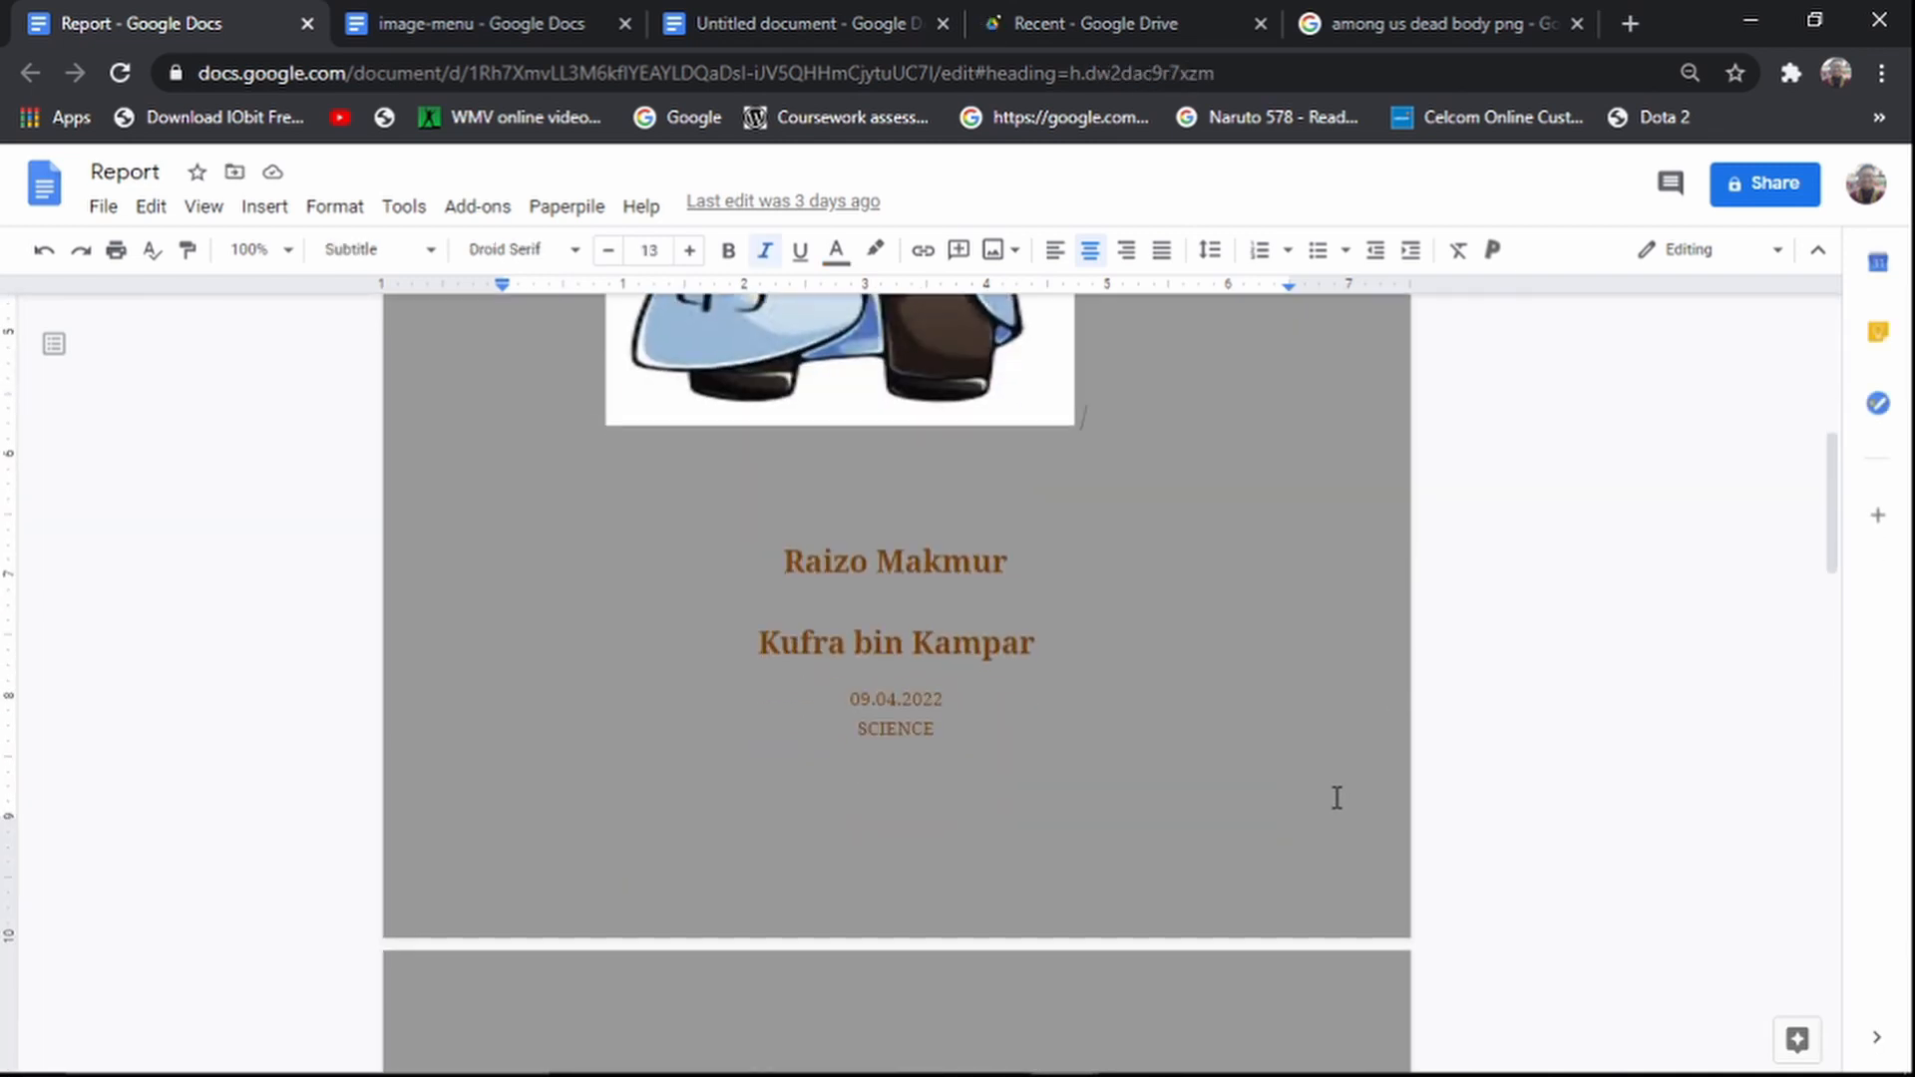
scroll(1337, 798, down, 7)
scroll(1326, 793, up, 12)
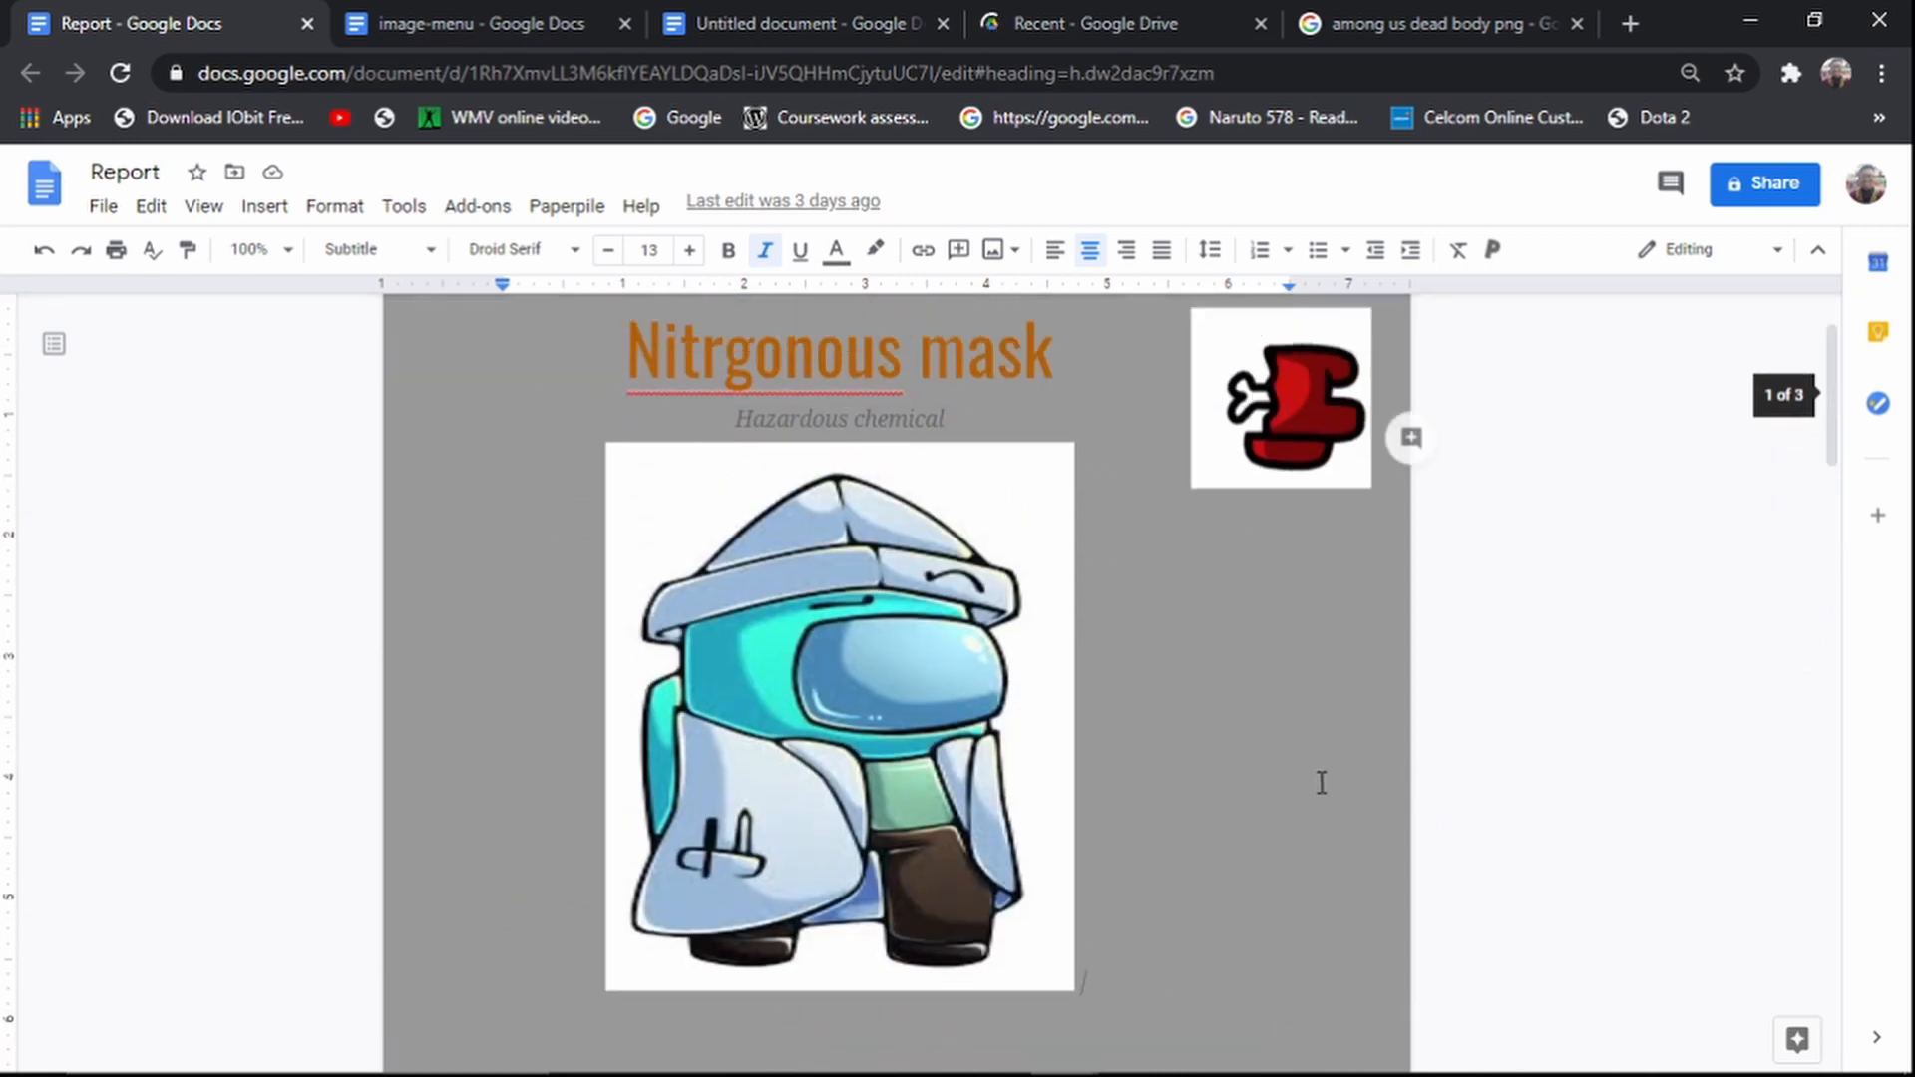
scroll(1321, 783, up, 1)
scroll(1094, 701, down, 2)
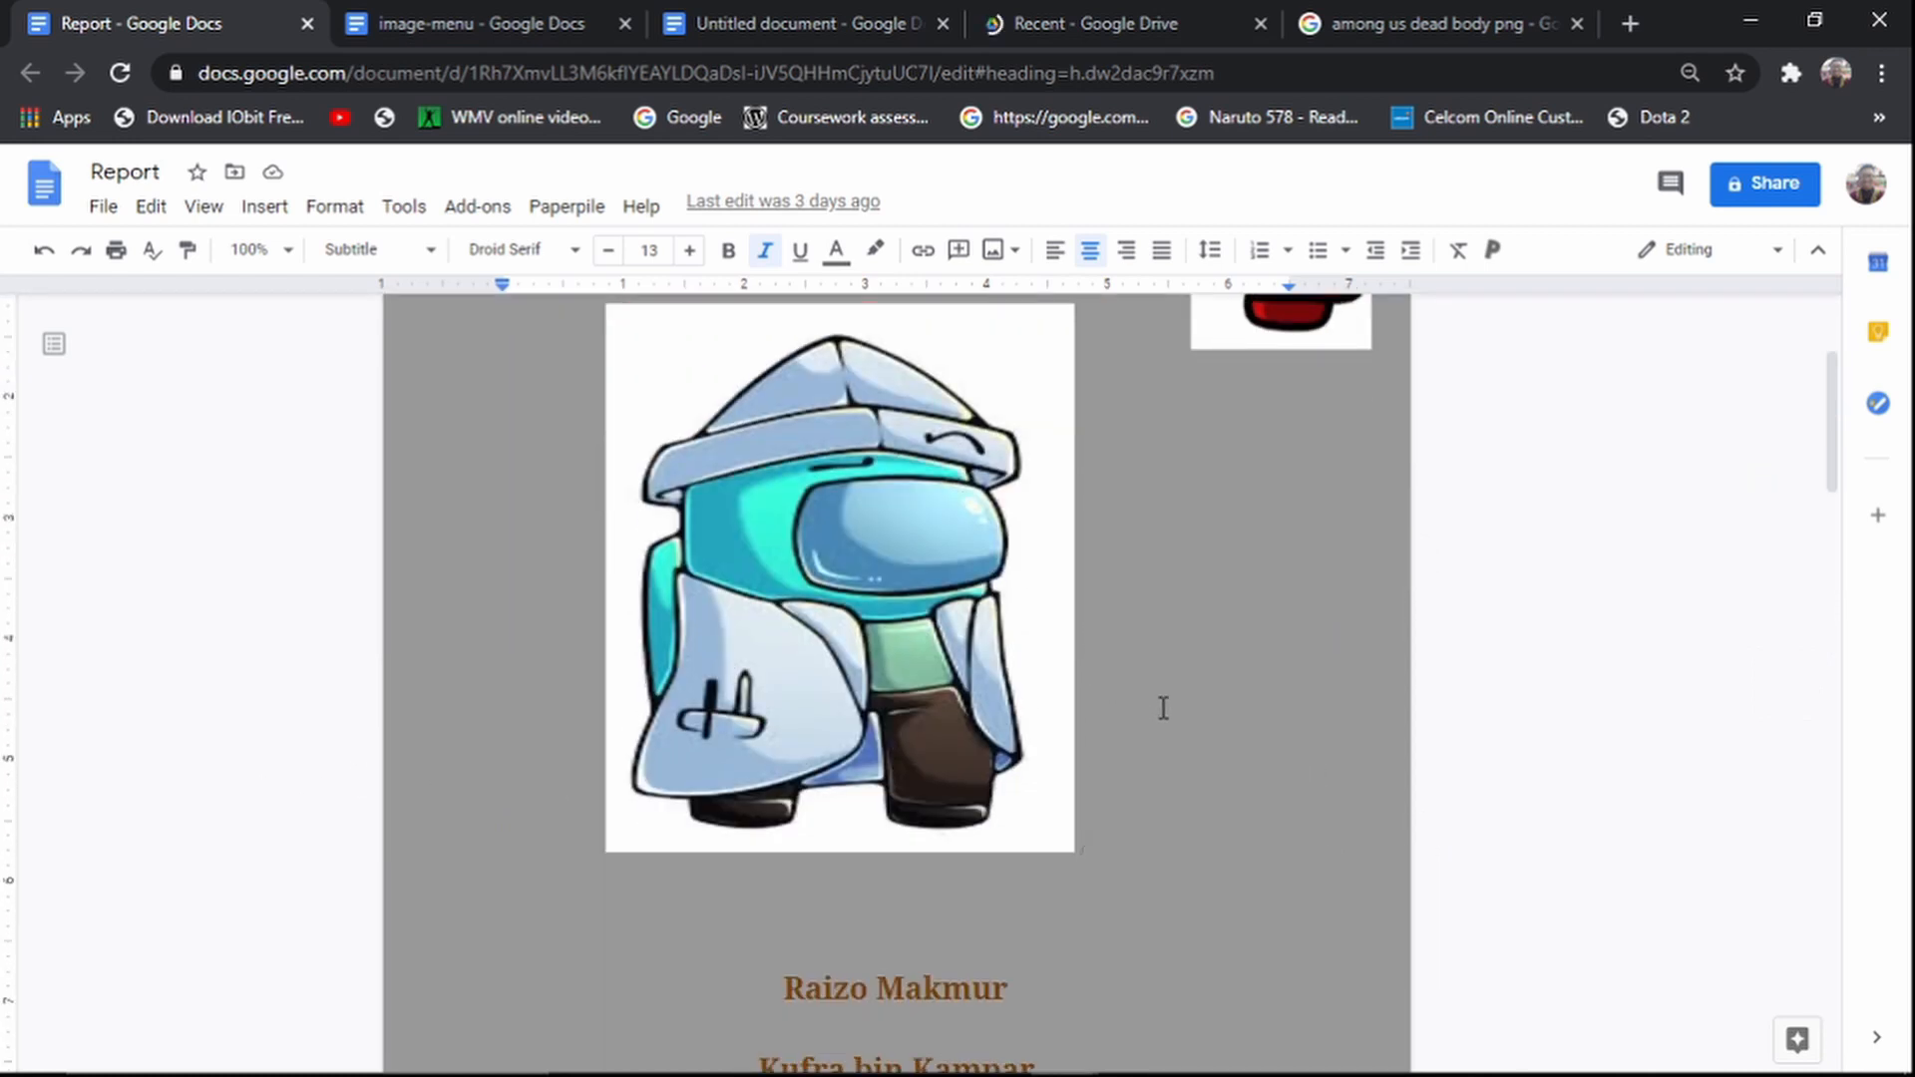
scroll(1163, 708, up, 1)
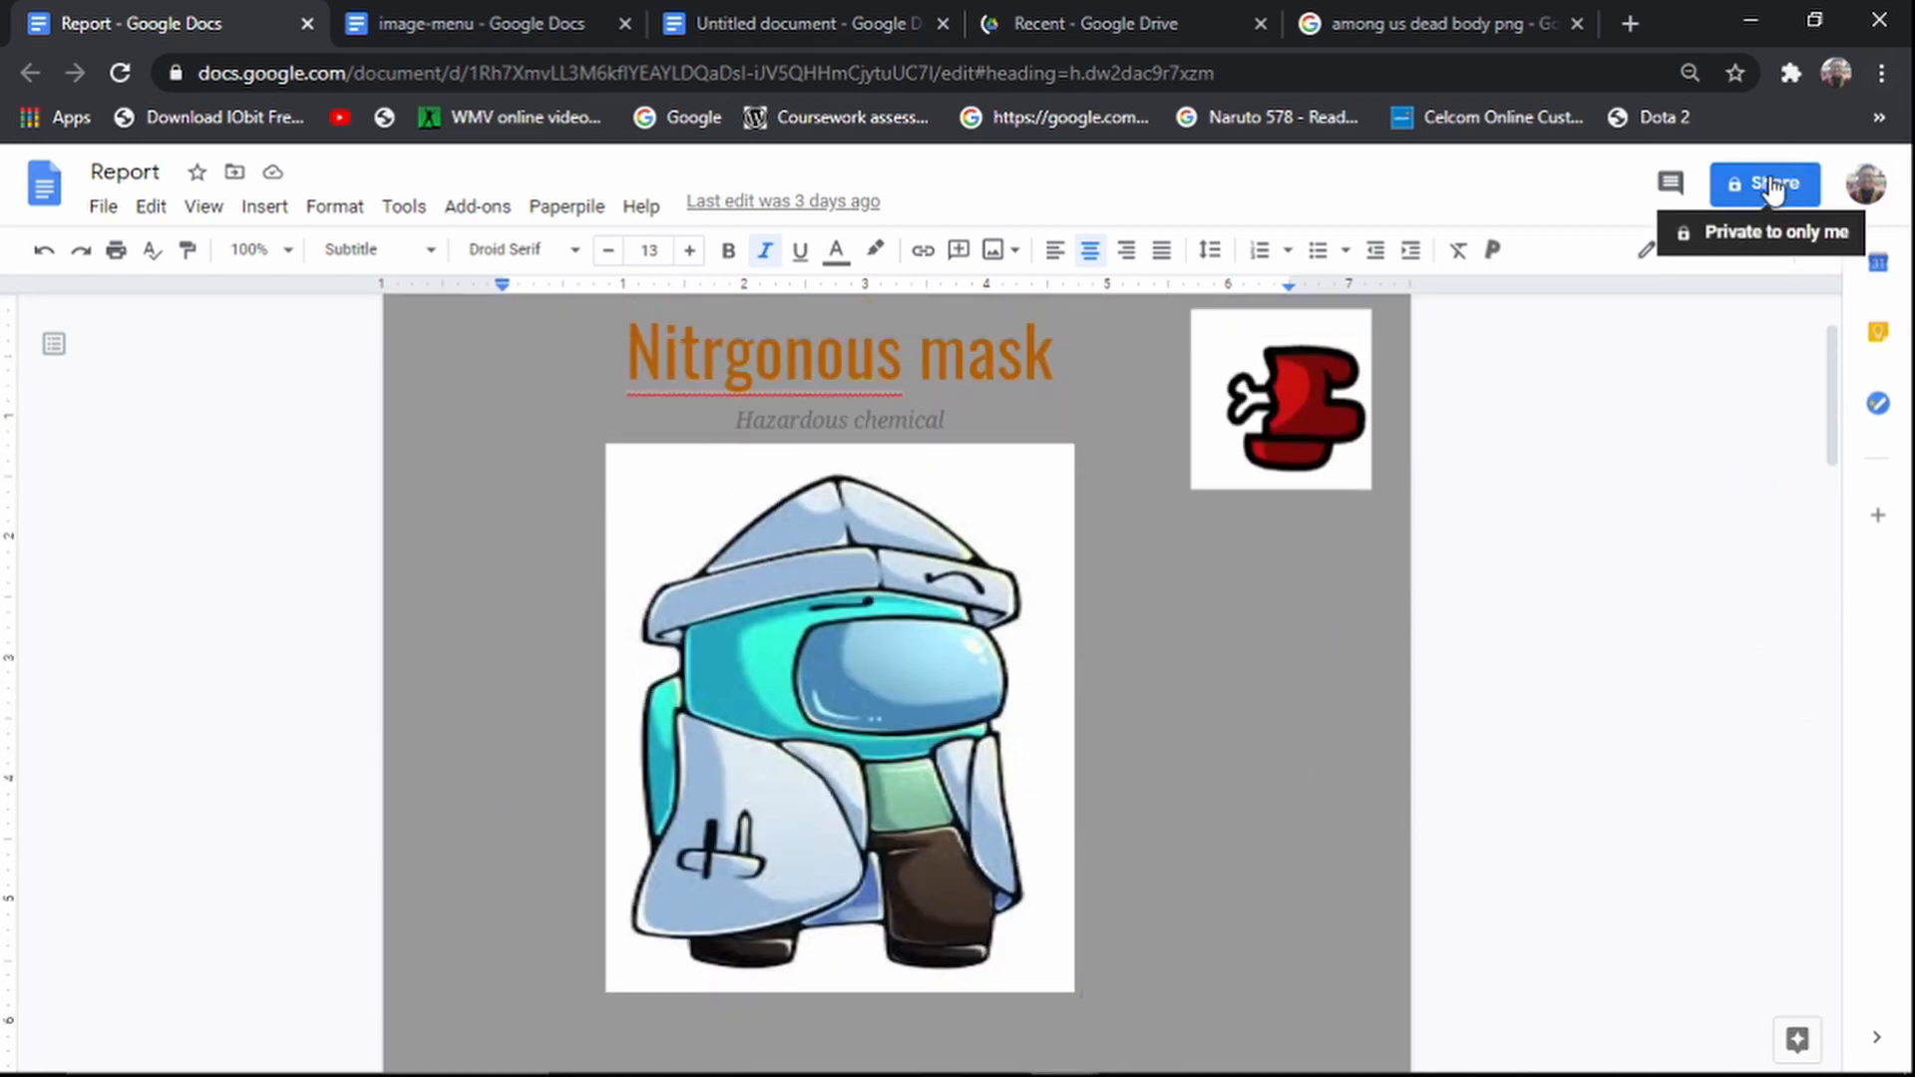
click(1773, 188)
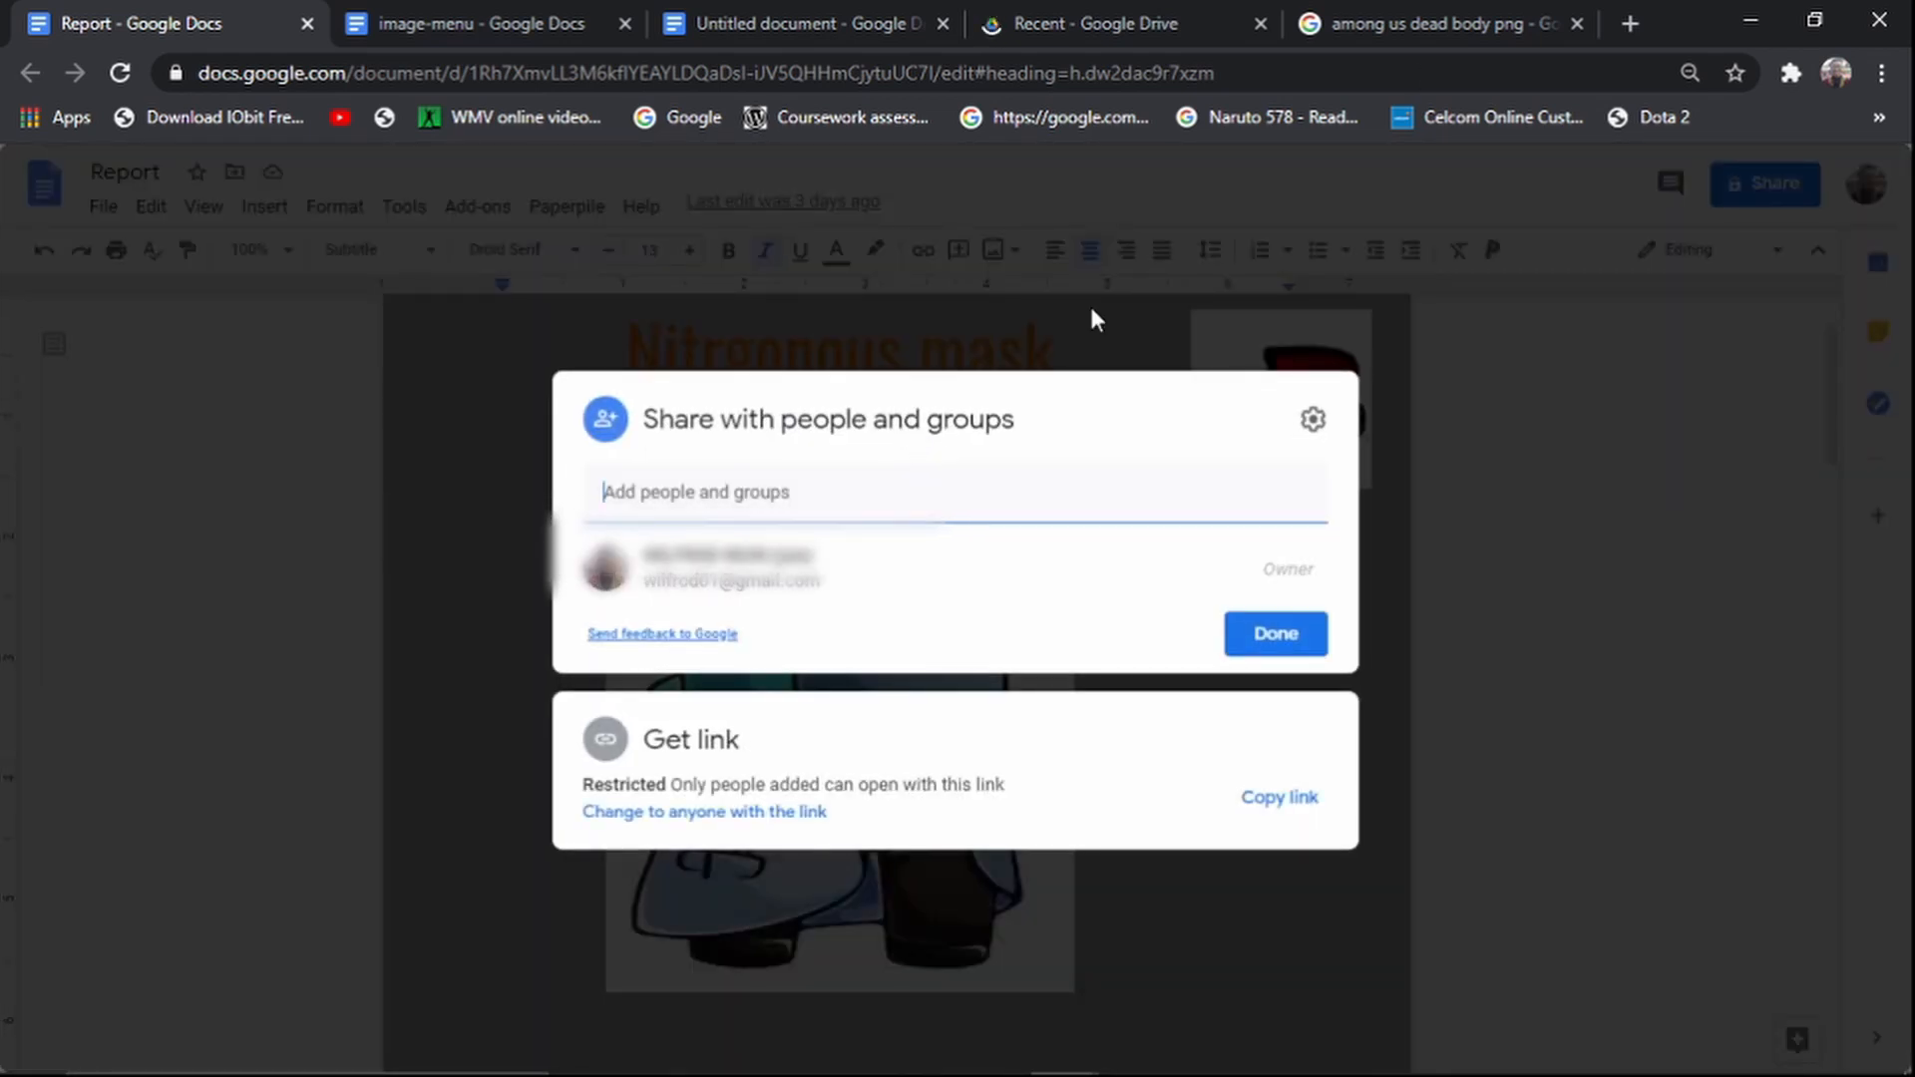
right_click(1065, 576)
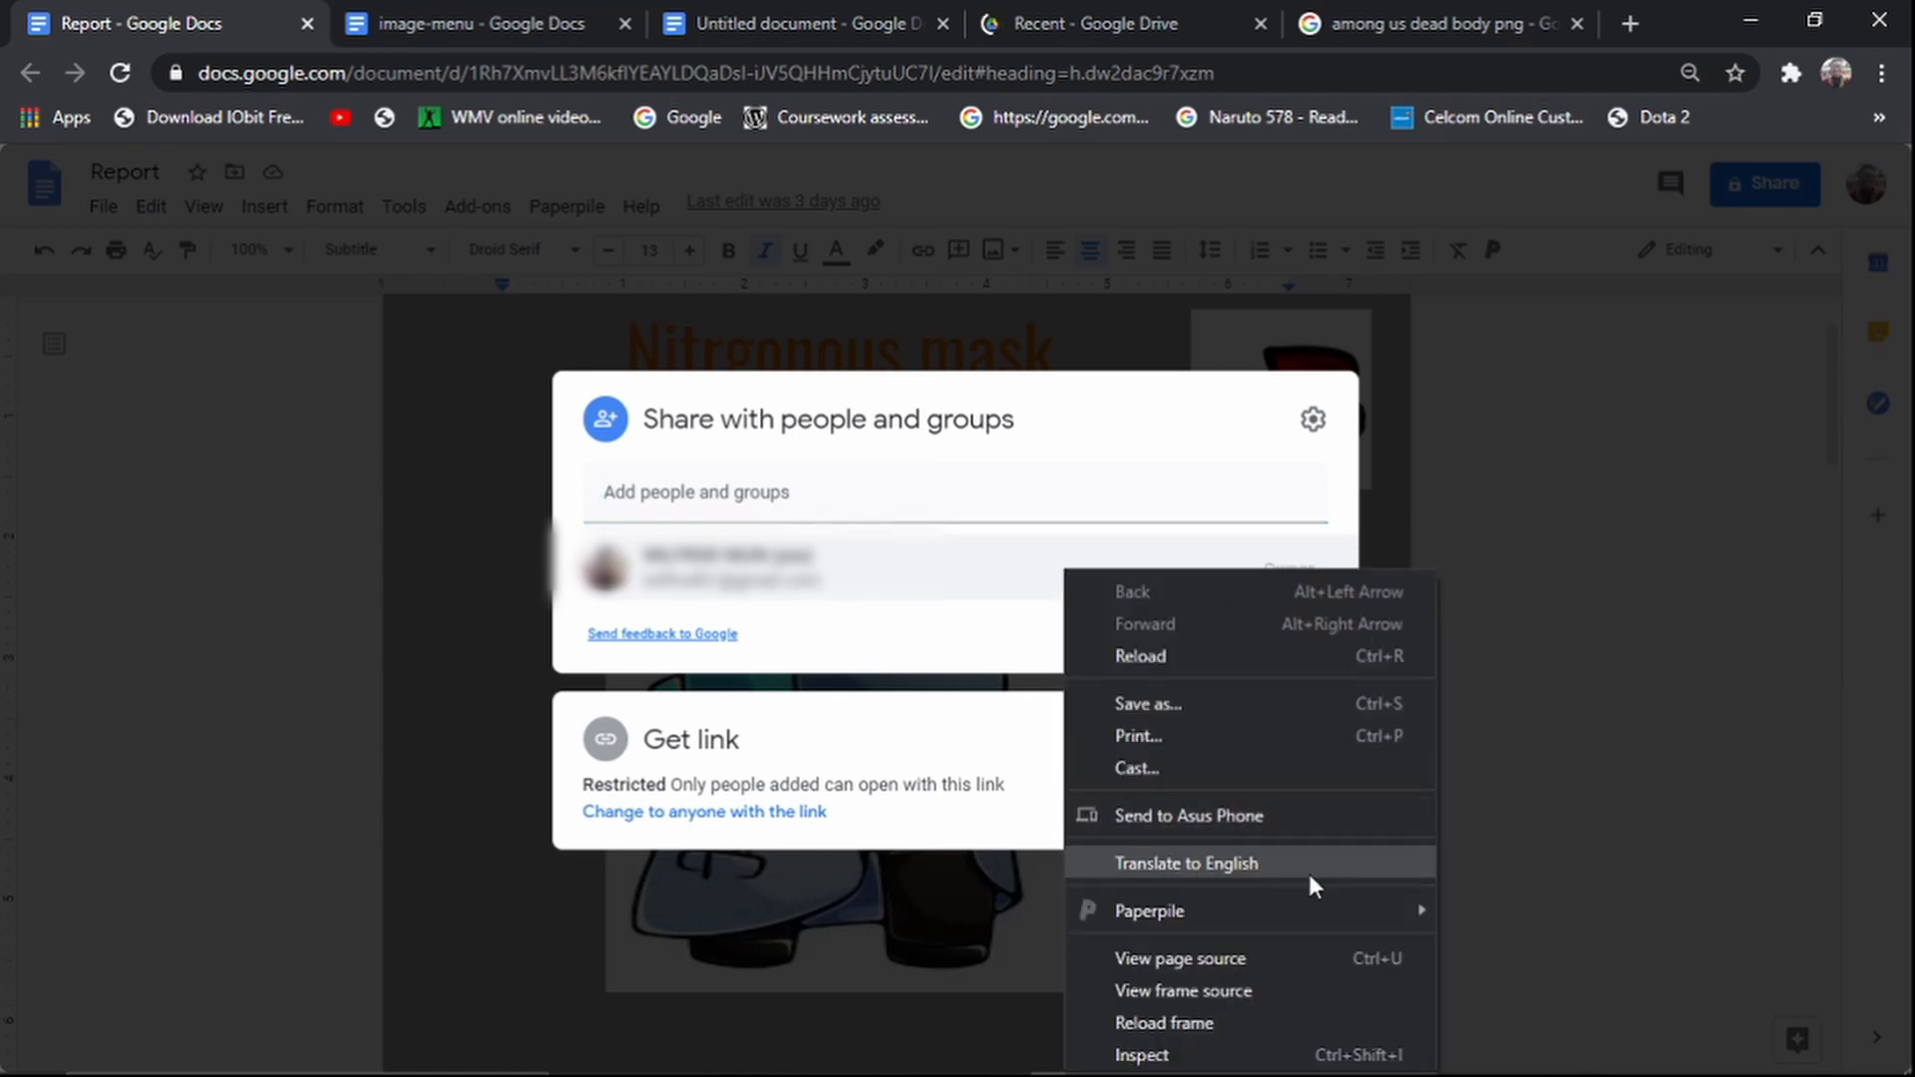
click(1600, 684)
click(1600, 684)
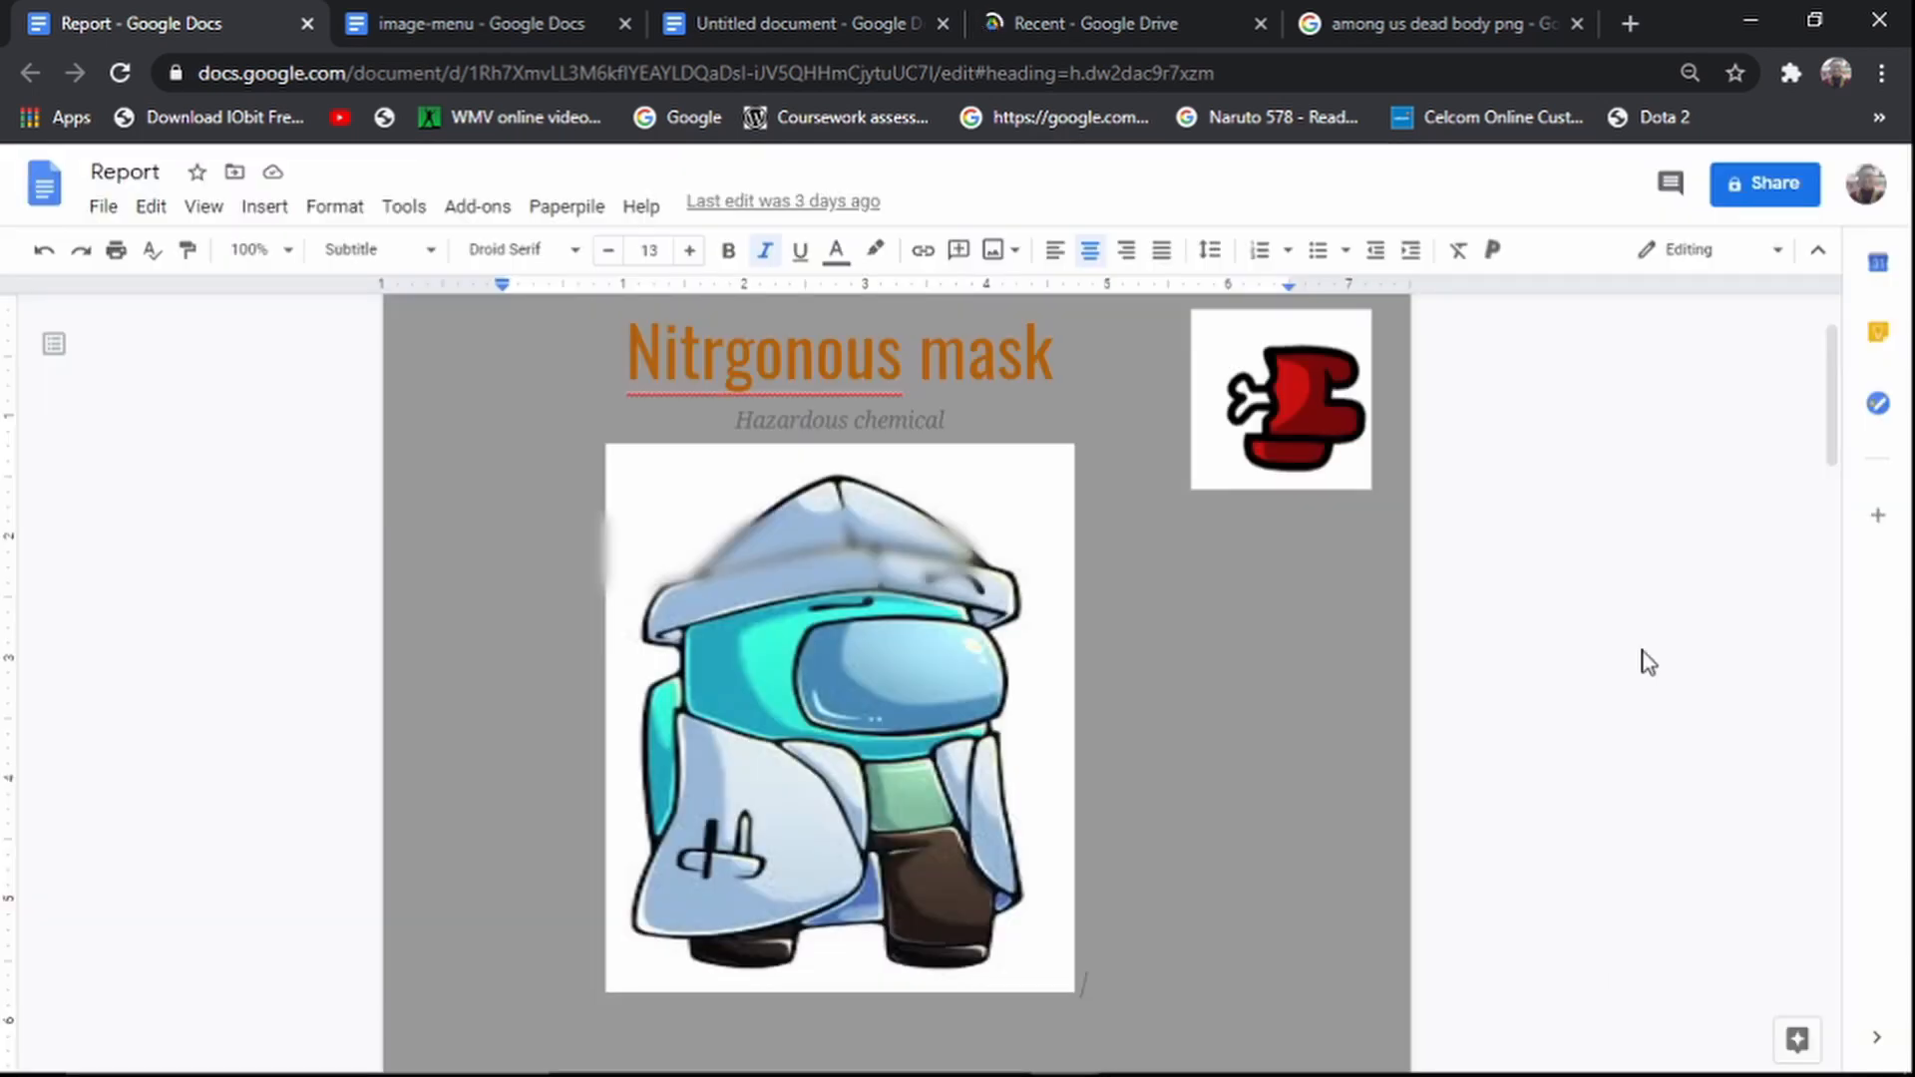
Step: Share the Report document with the first suggested contact as Editor and send the invitation
click(1763, 188)
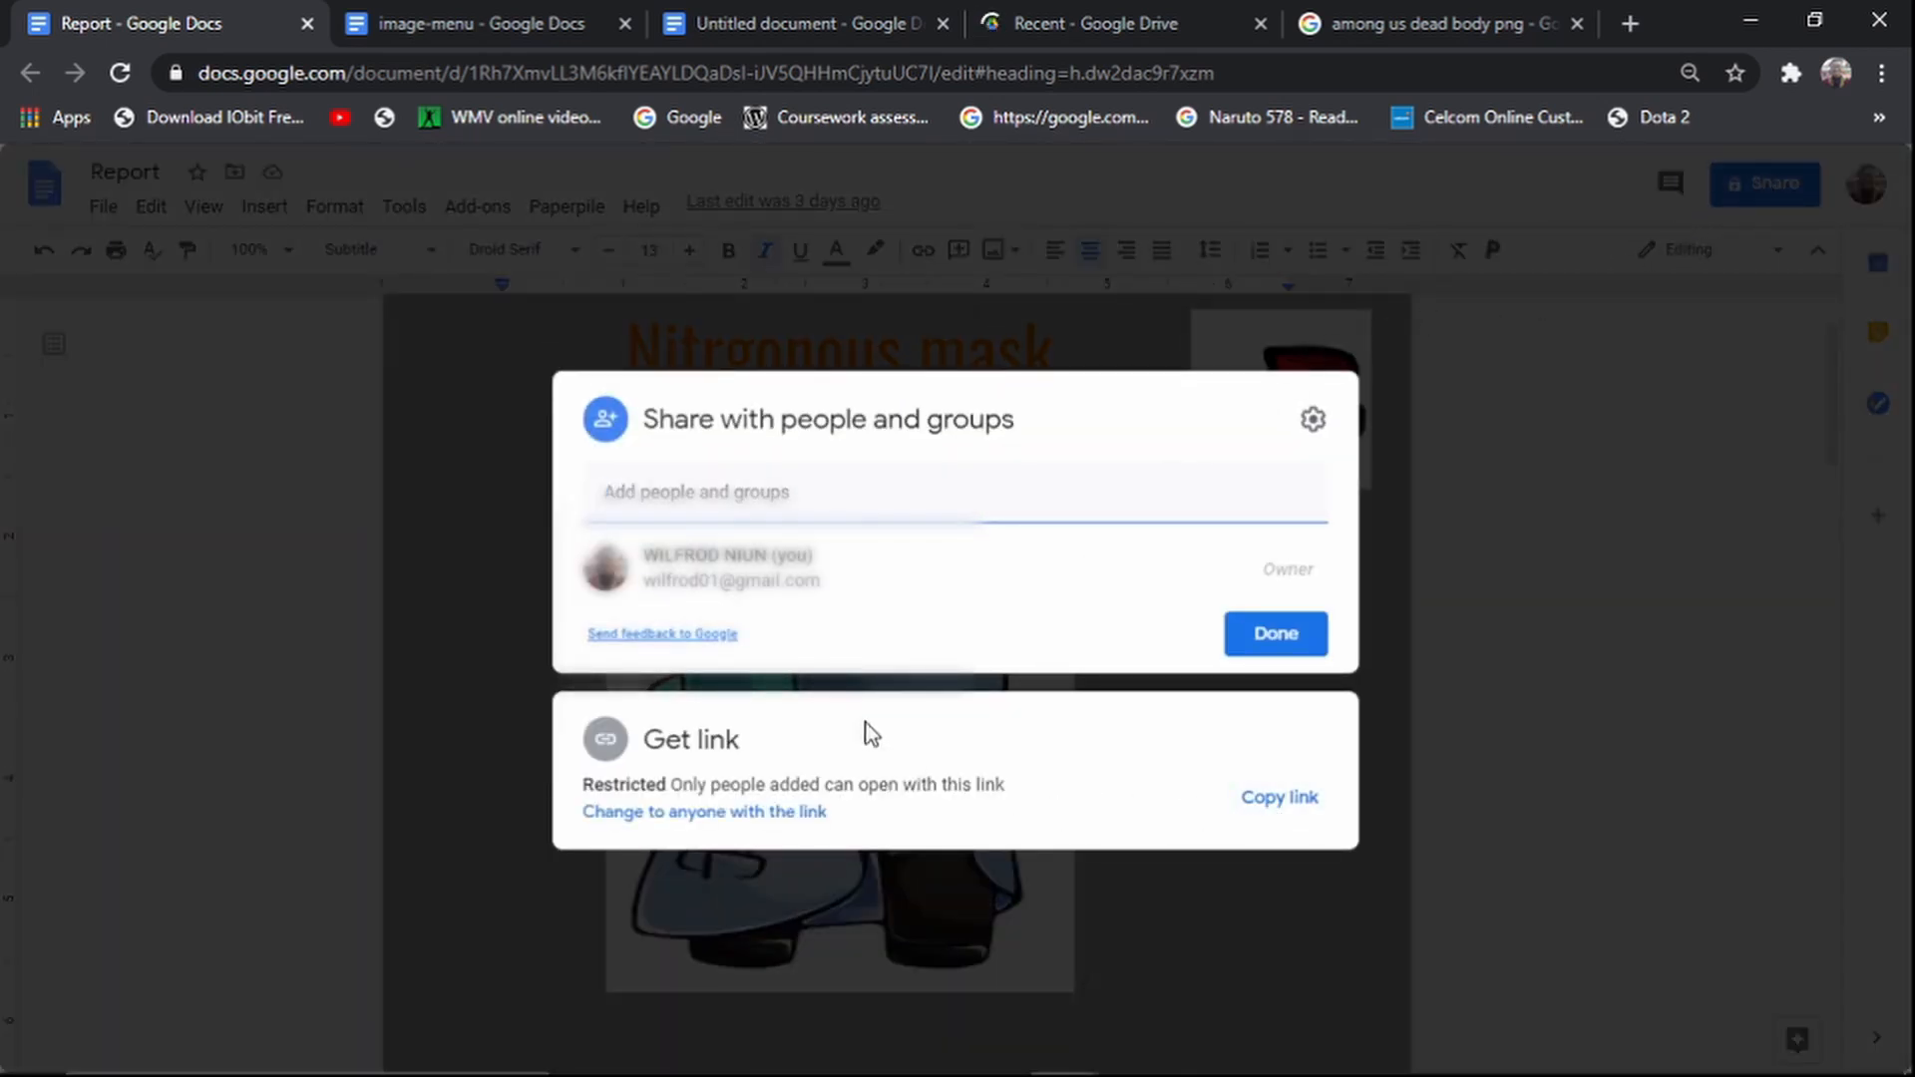
click(1154, 492)
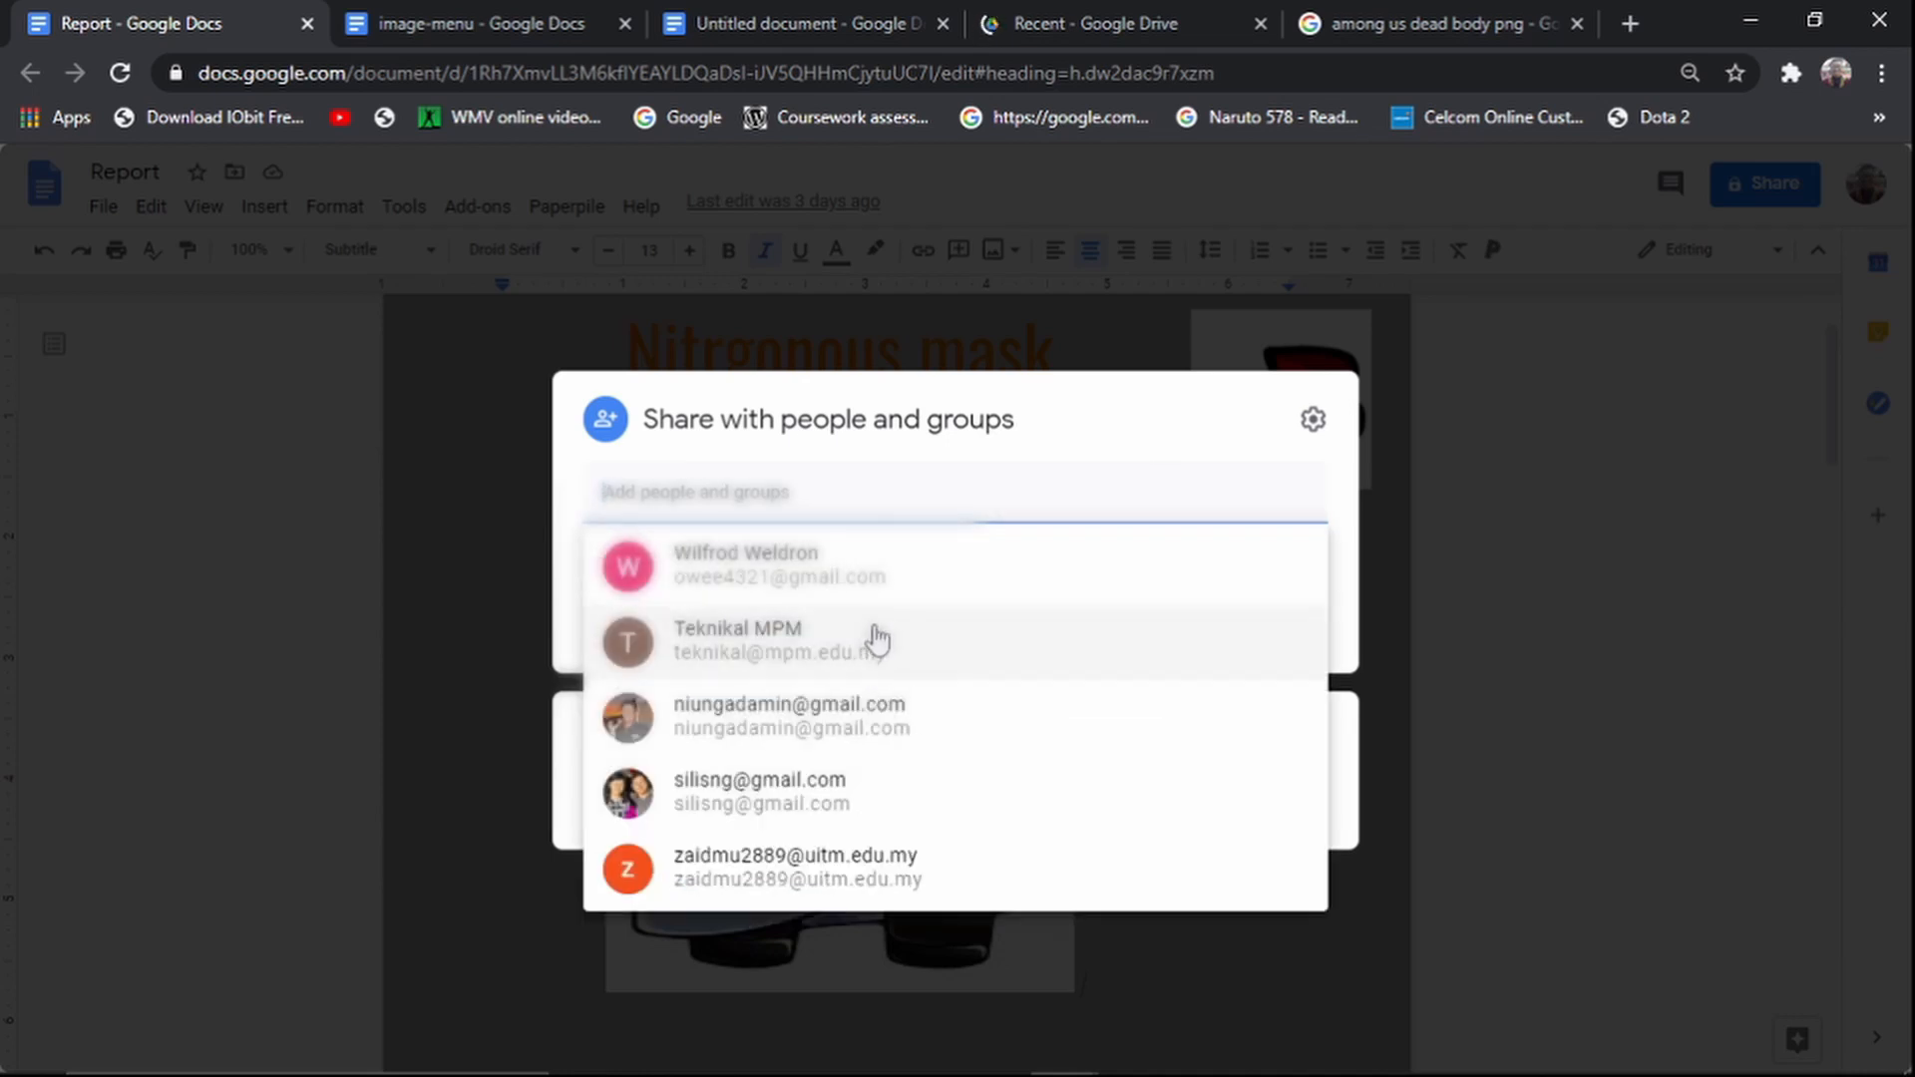
click(904, 590)
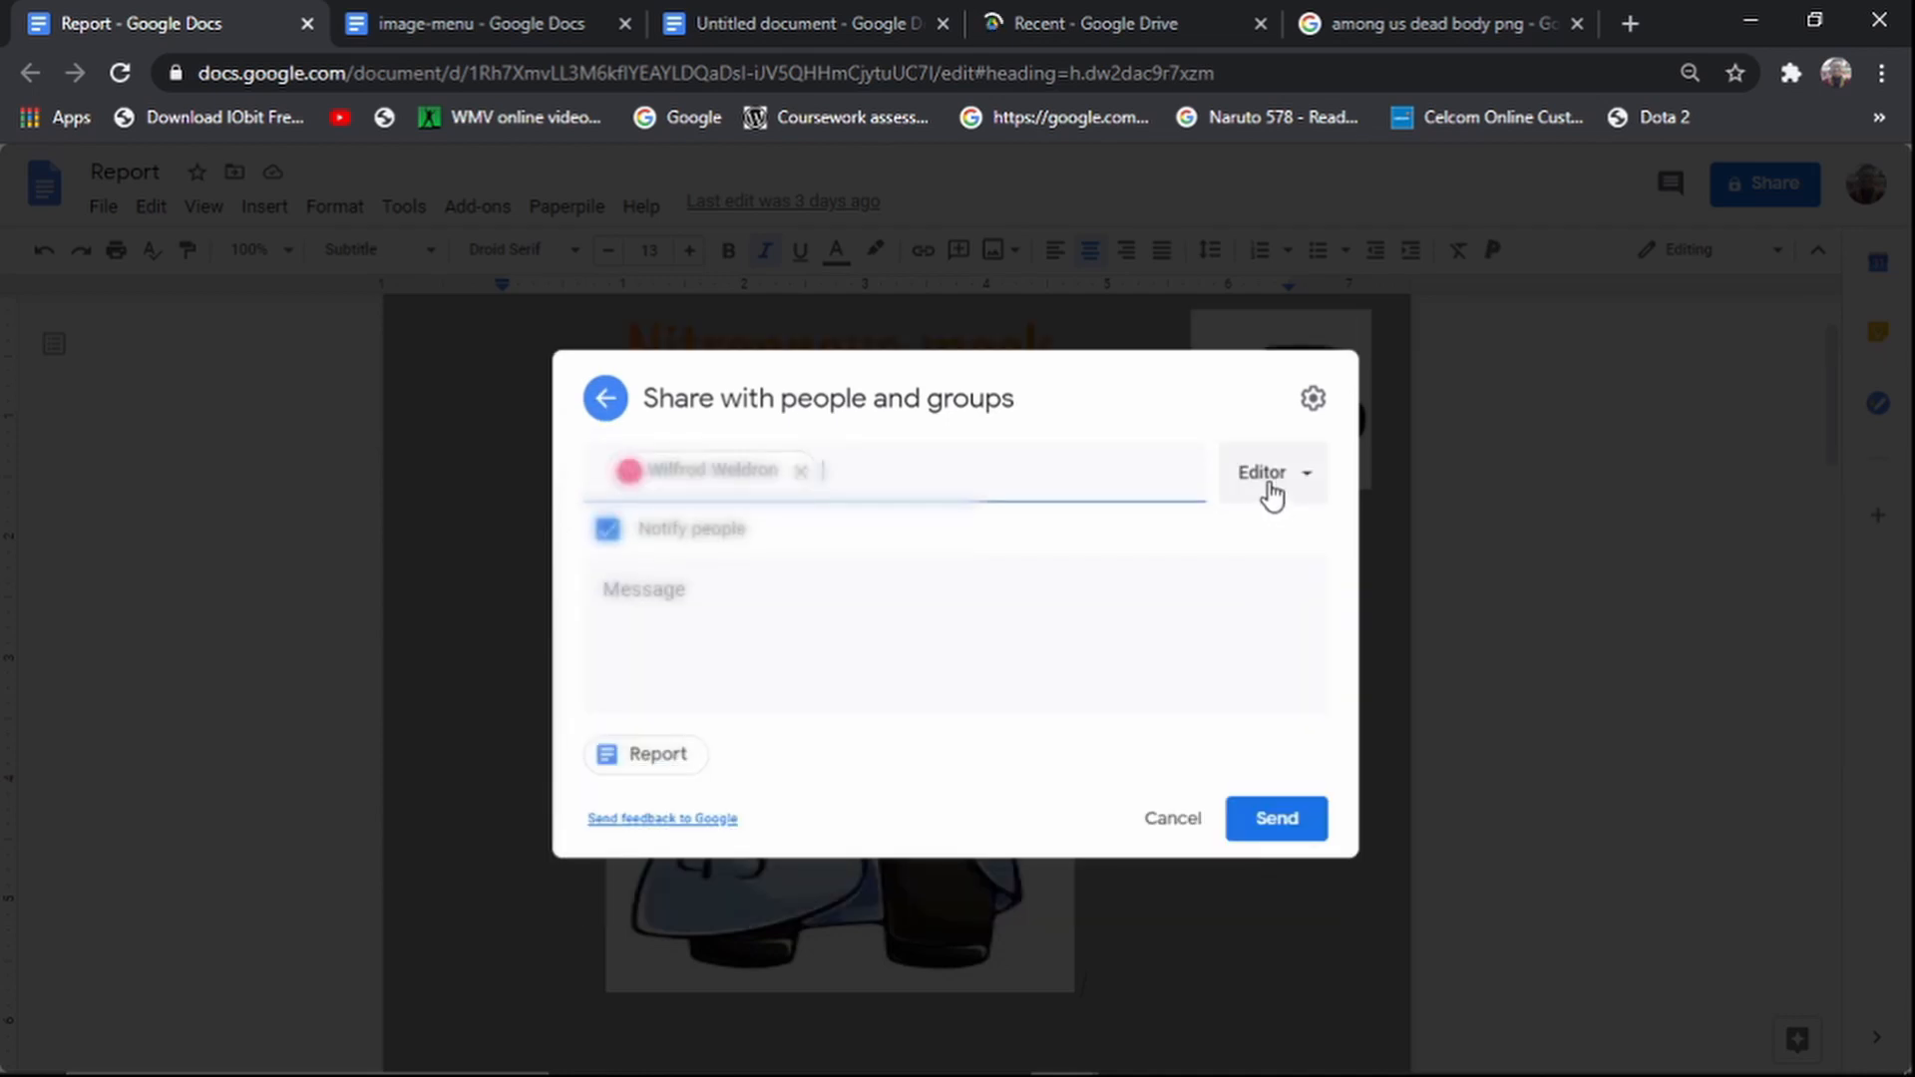
click(1266, 489)
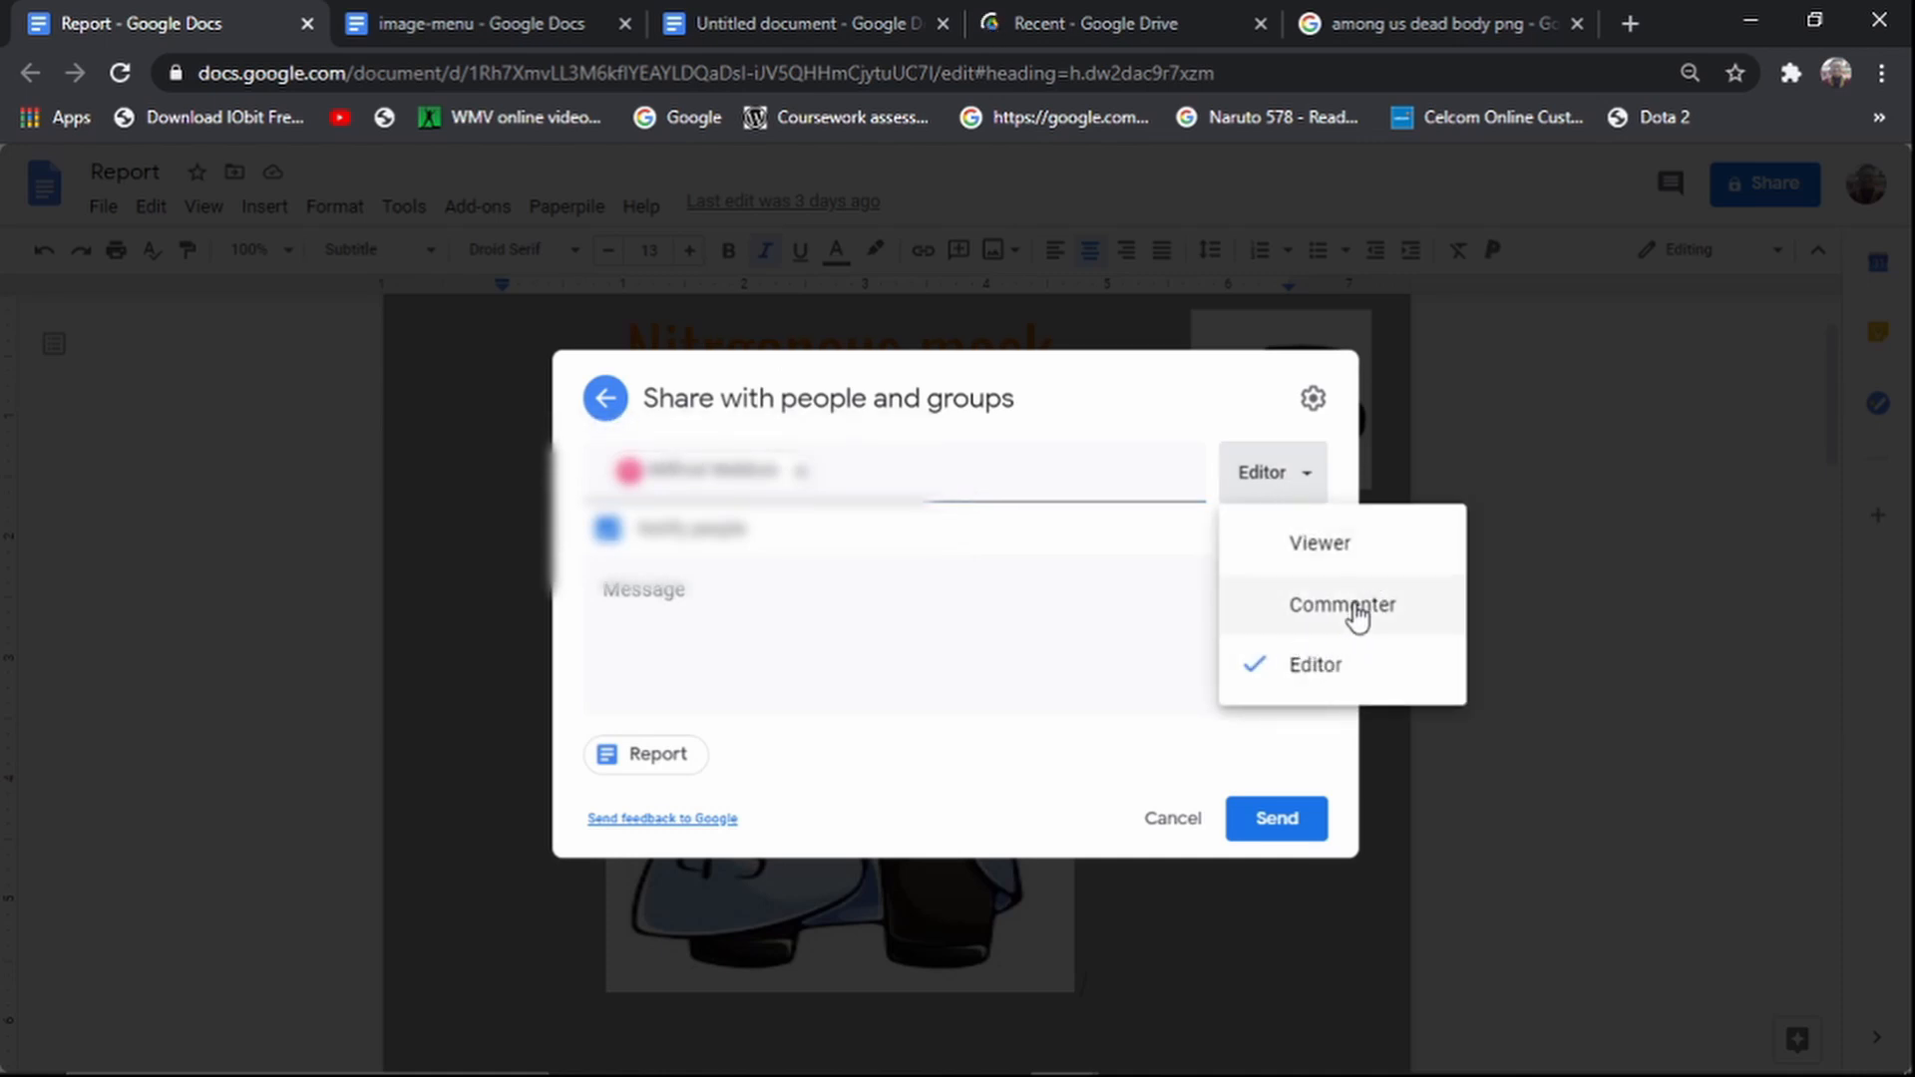
click(1347, 678)
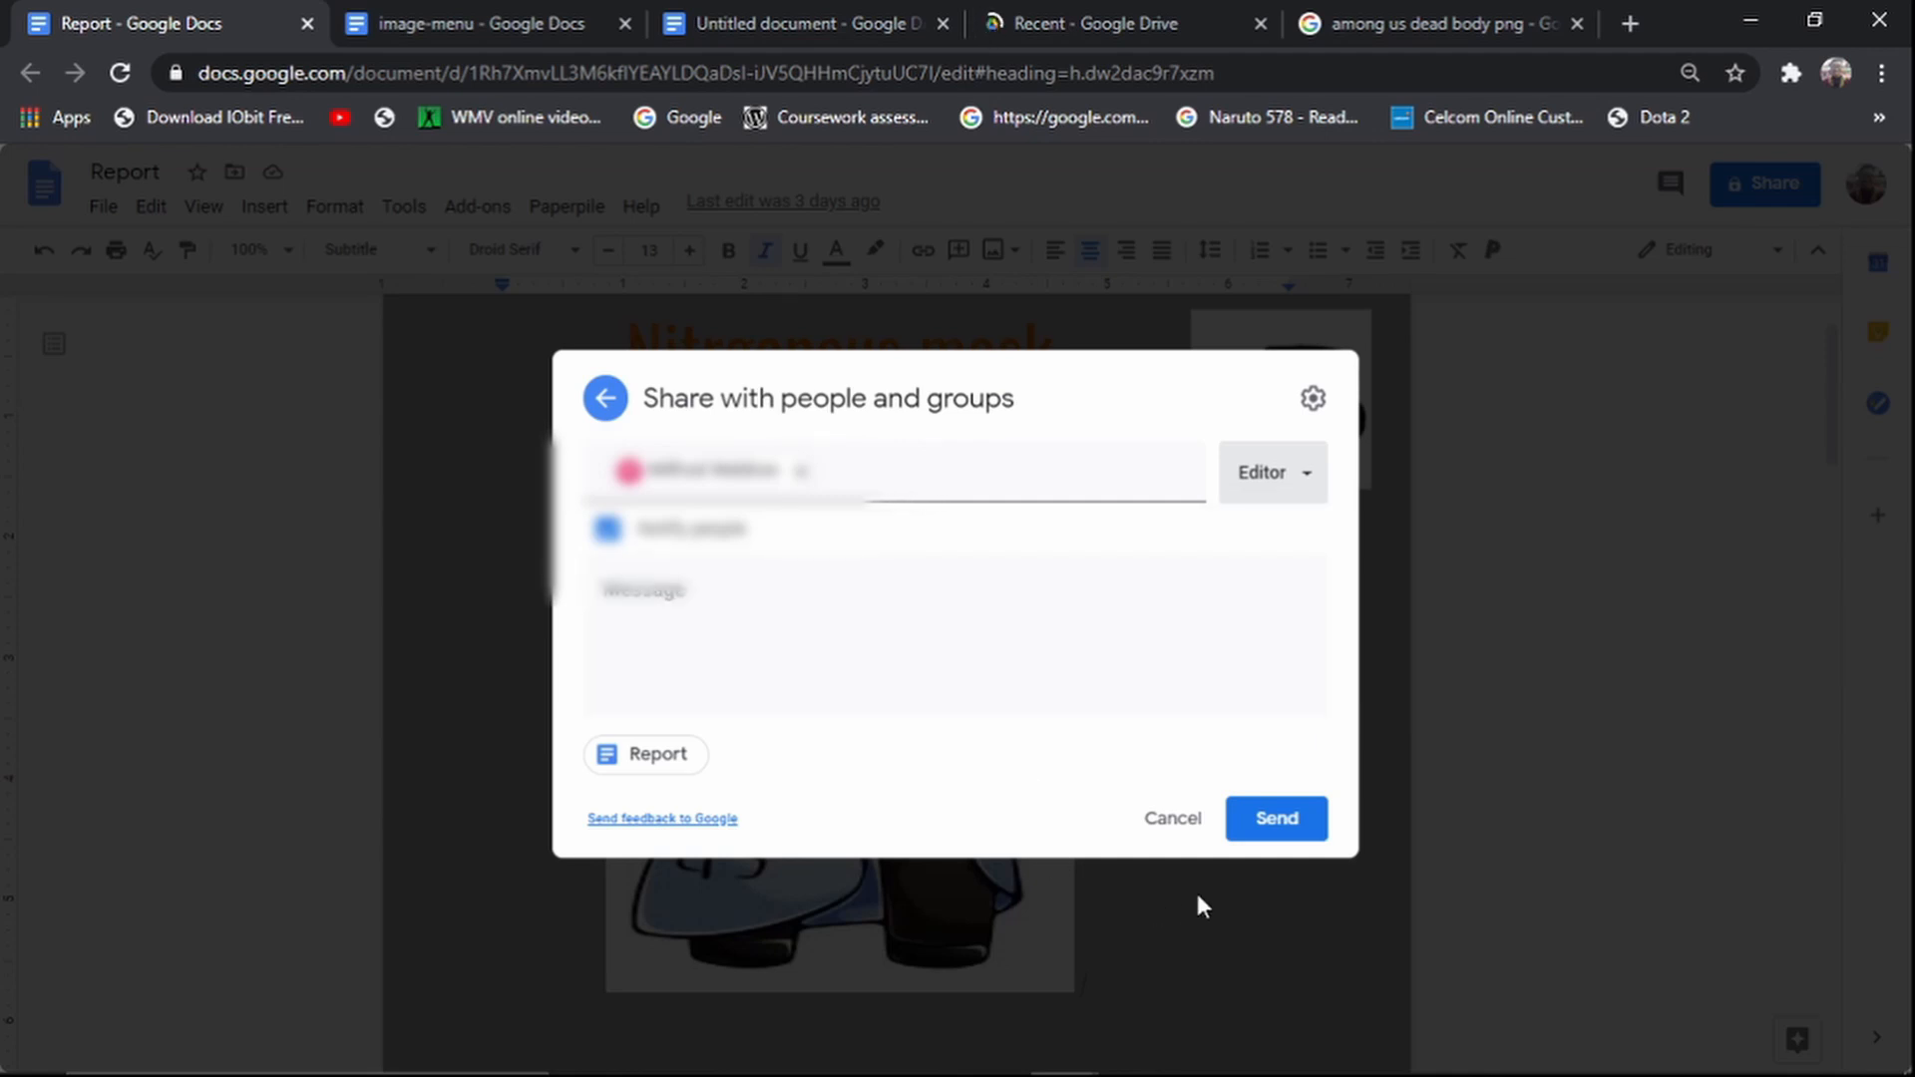
click(1264, 830)
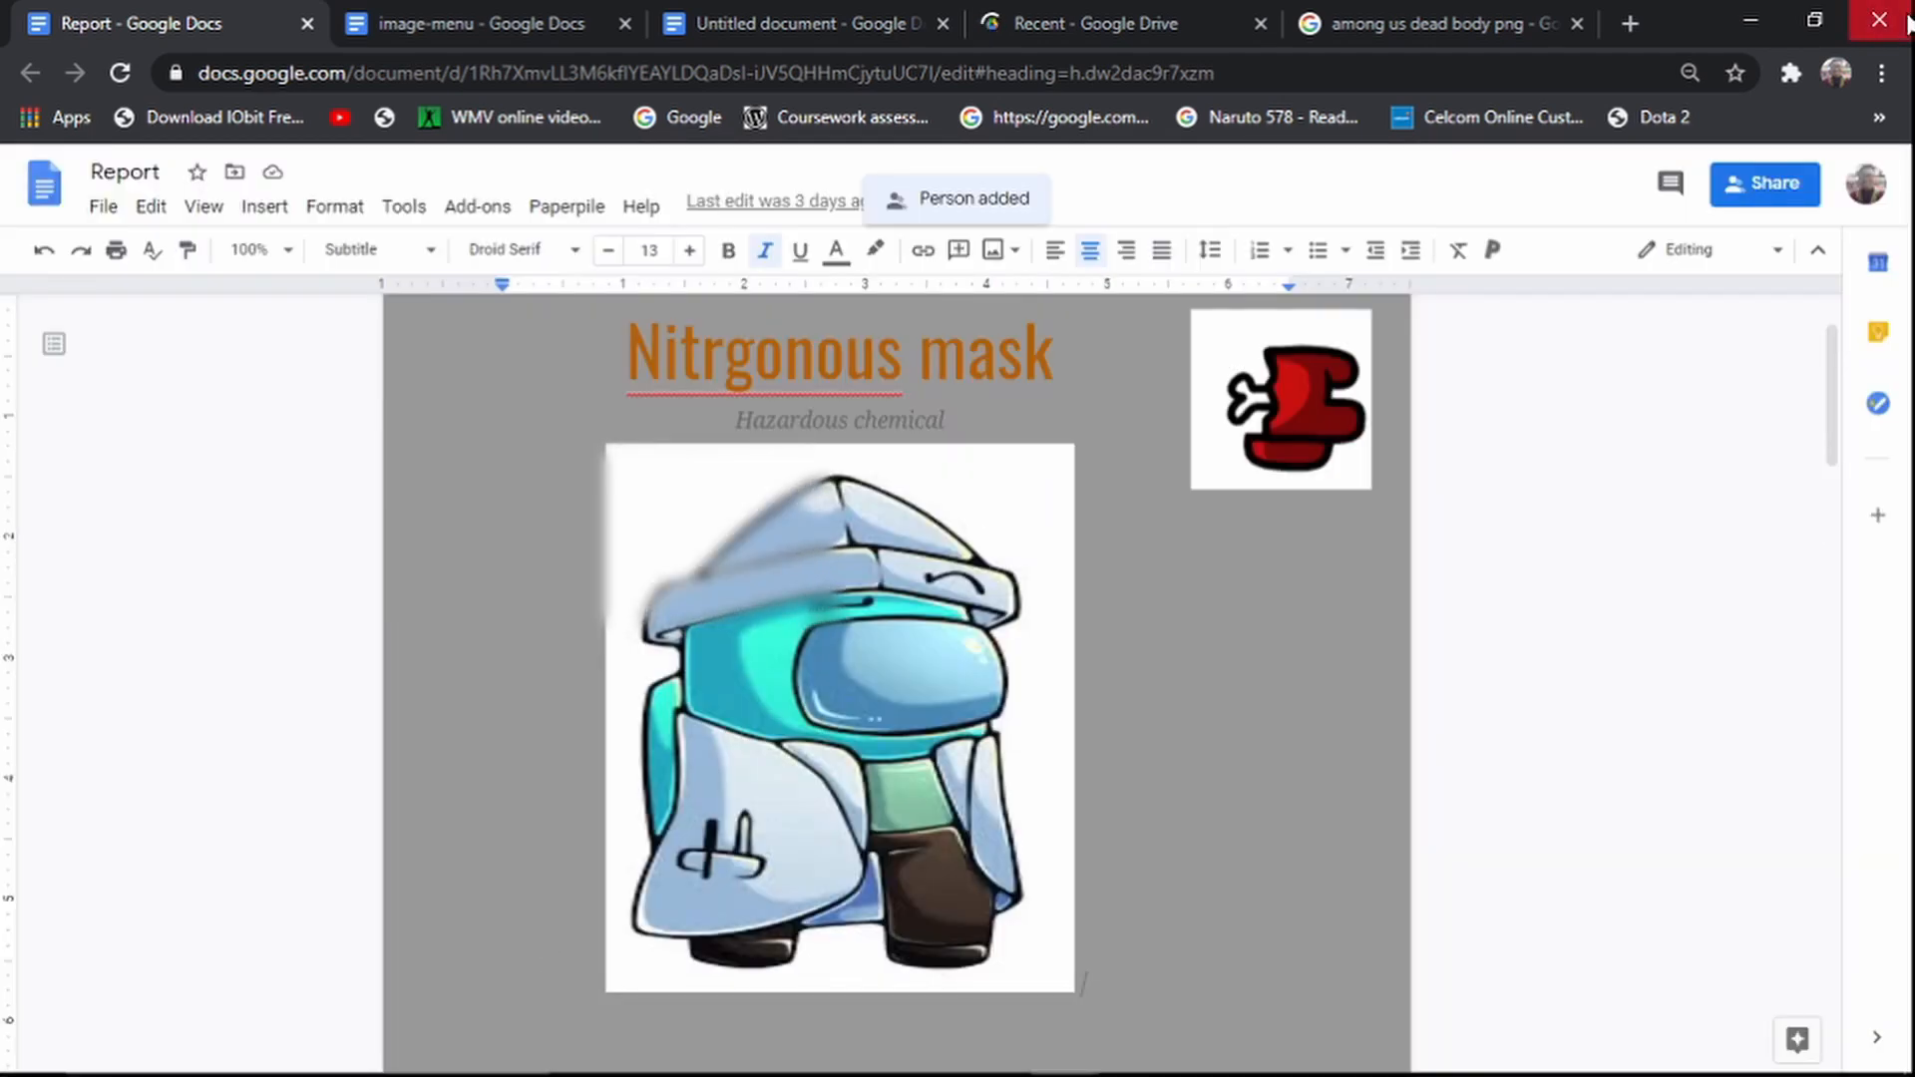
Step: Copy the Report document's sharing link and open link access to anyone with the link as Viewer
click(1741, 185)
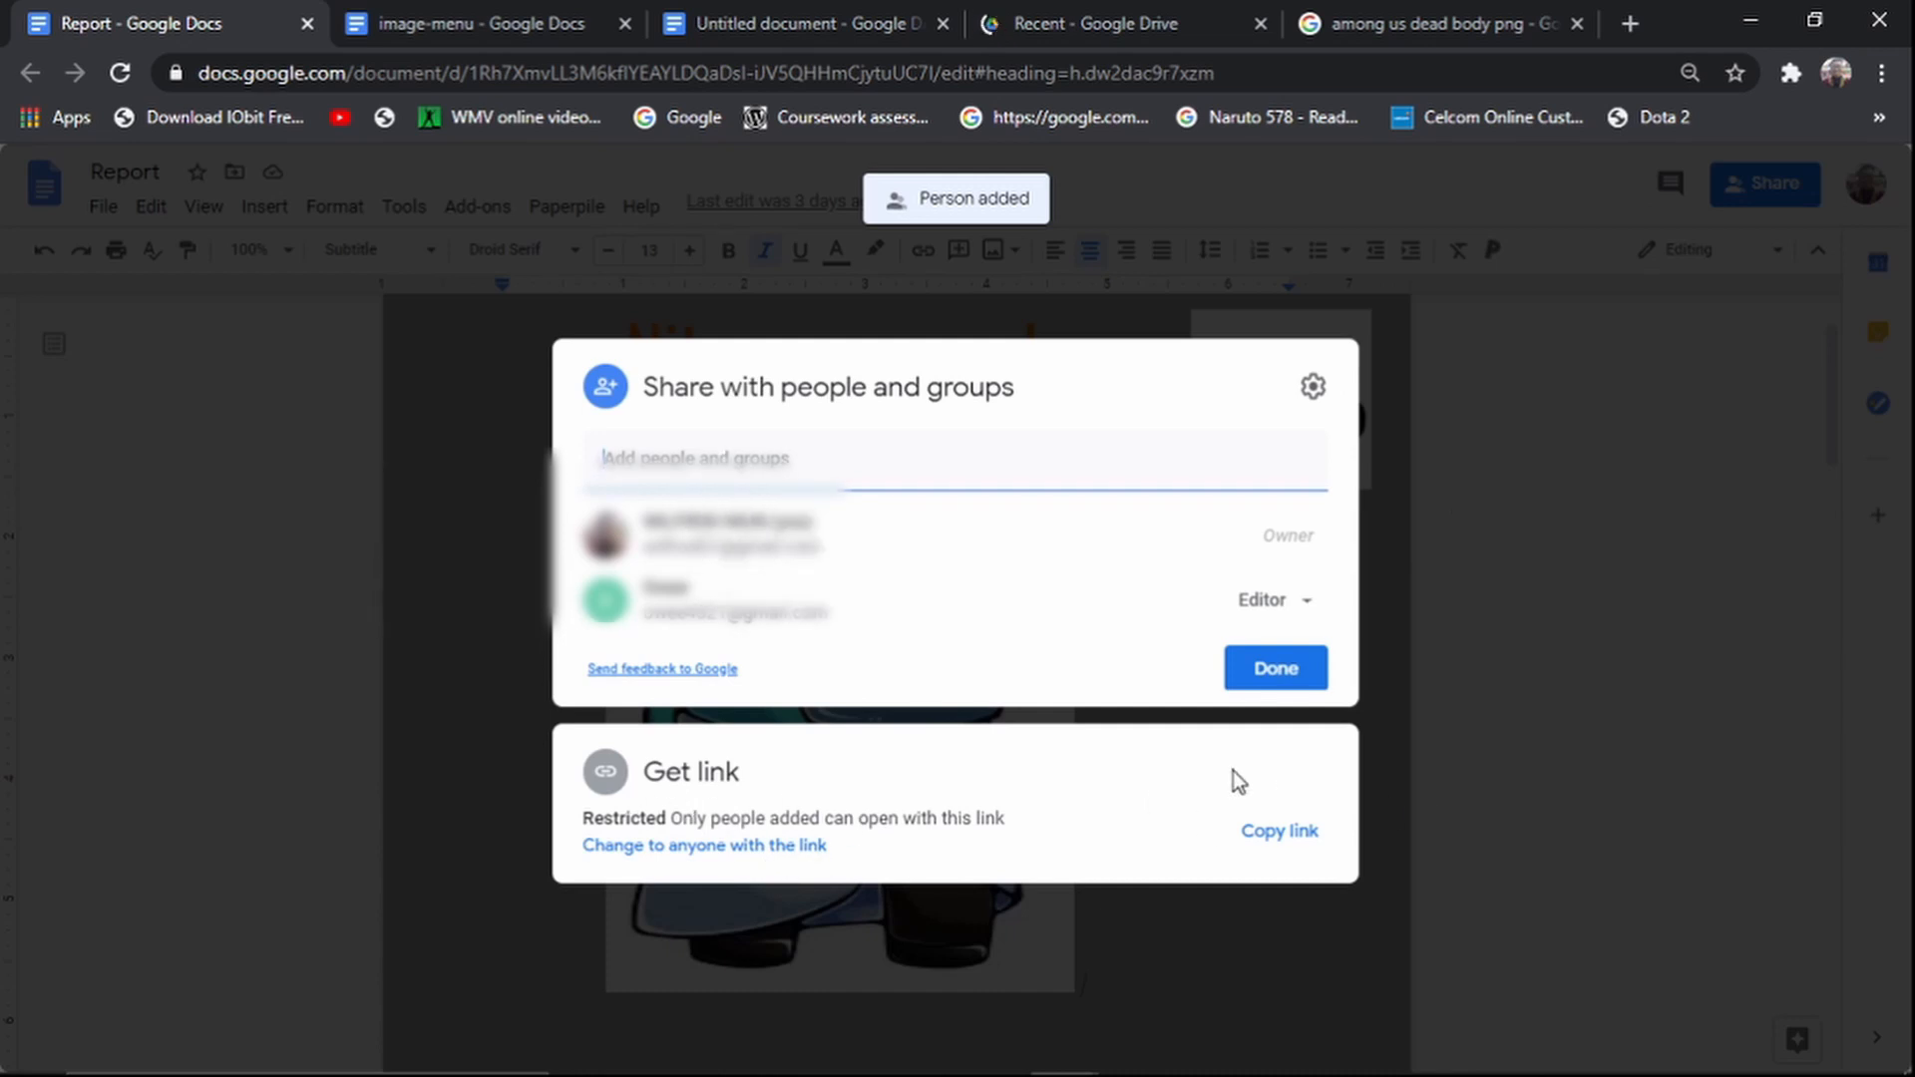
click(1281, 835)
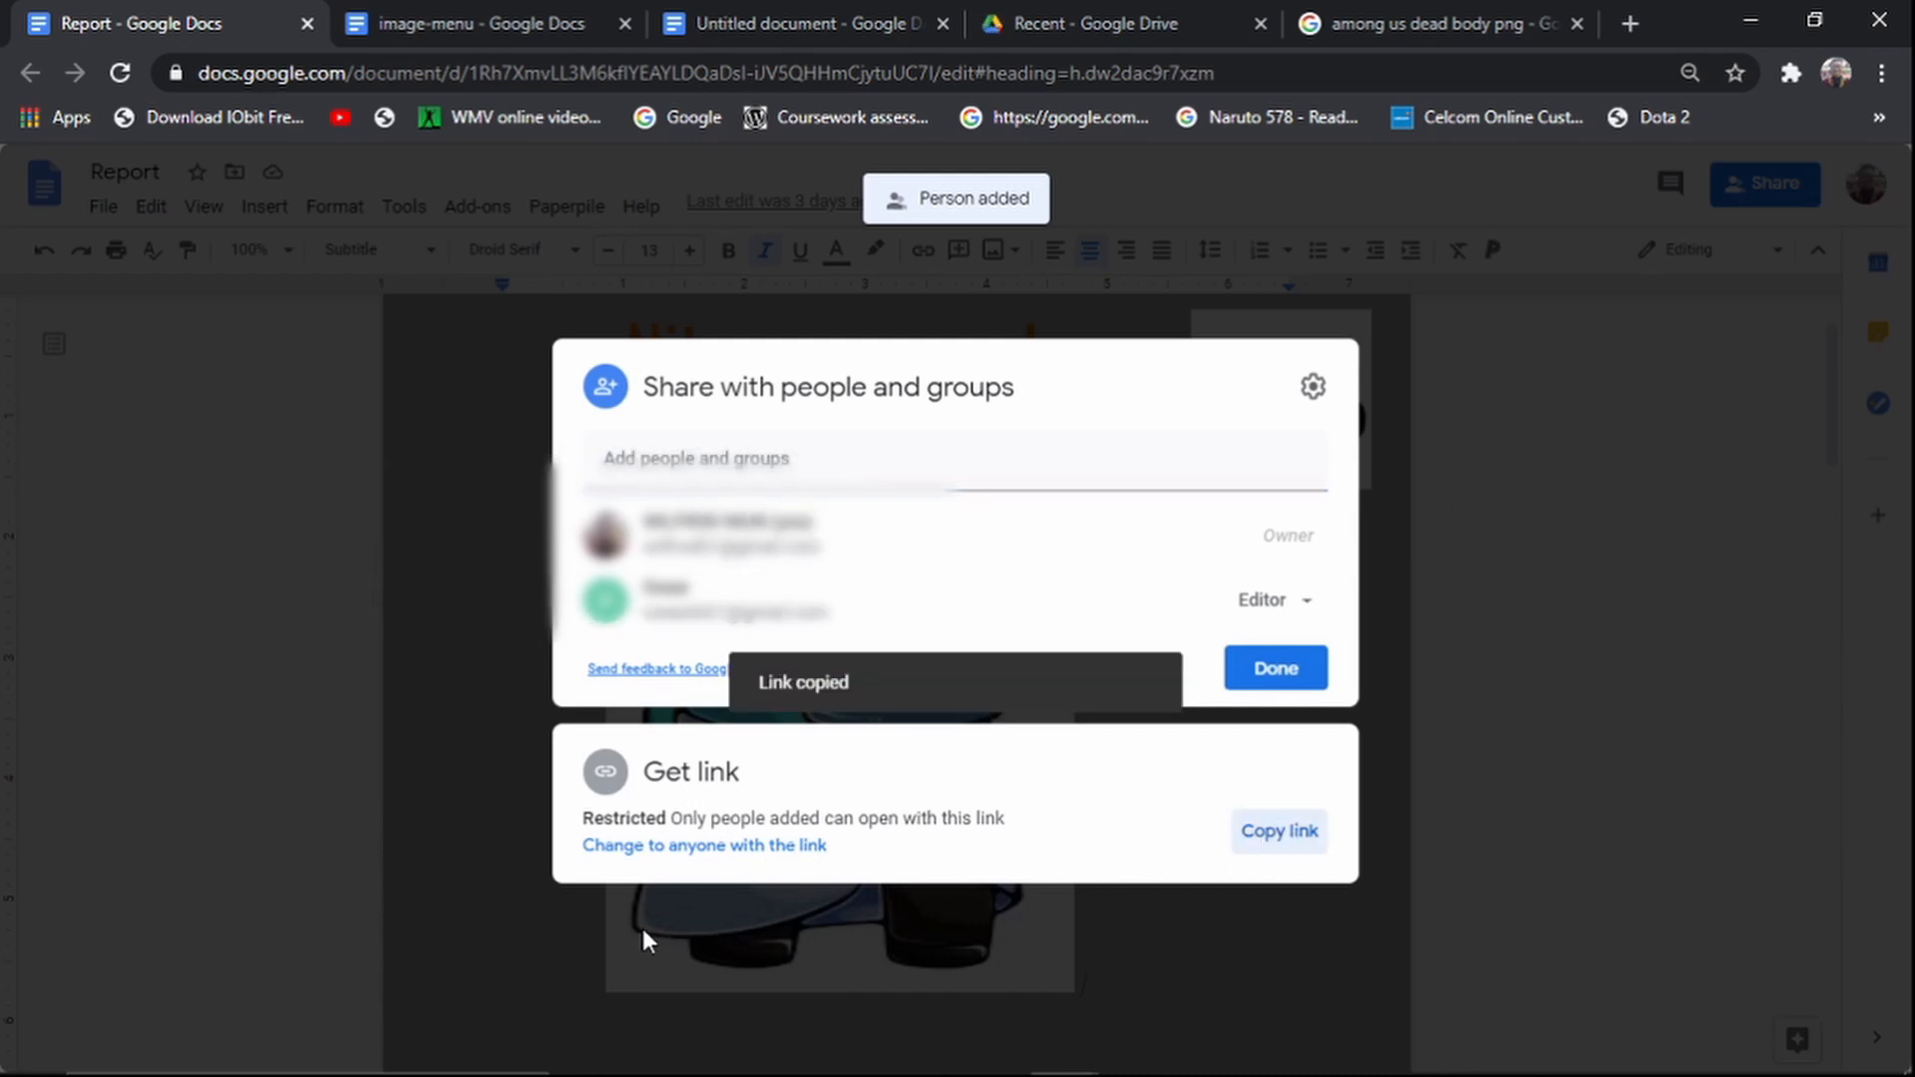
click(688, 846)
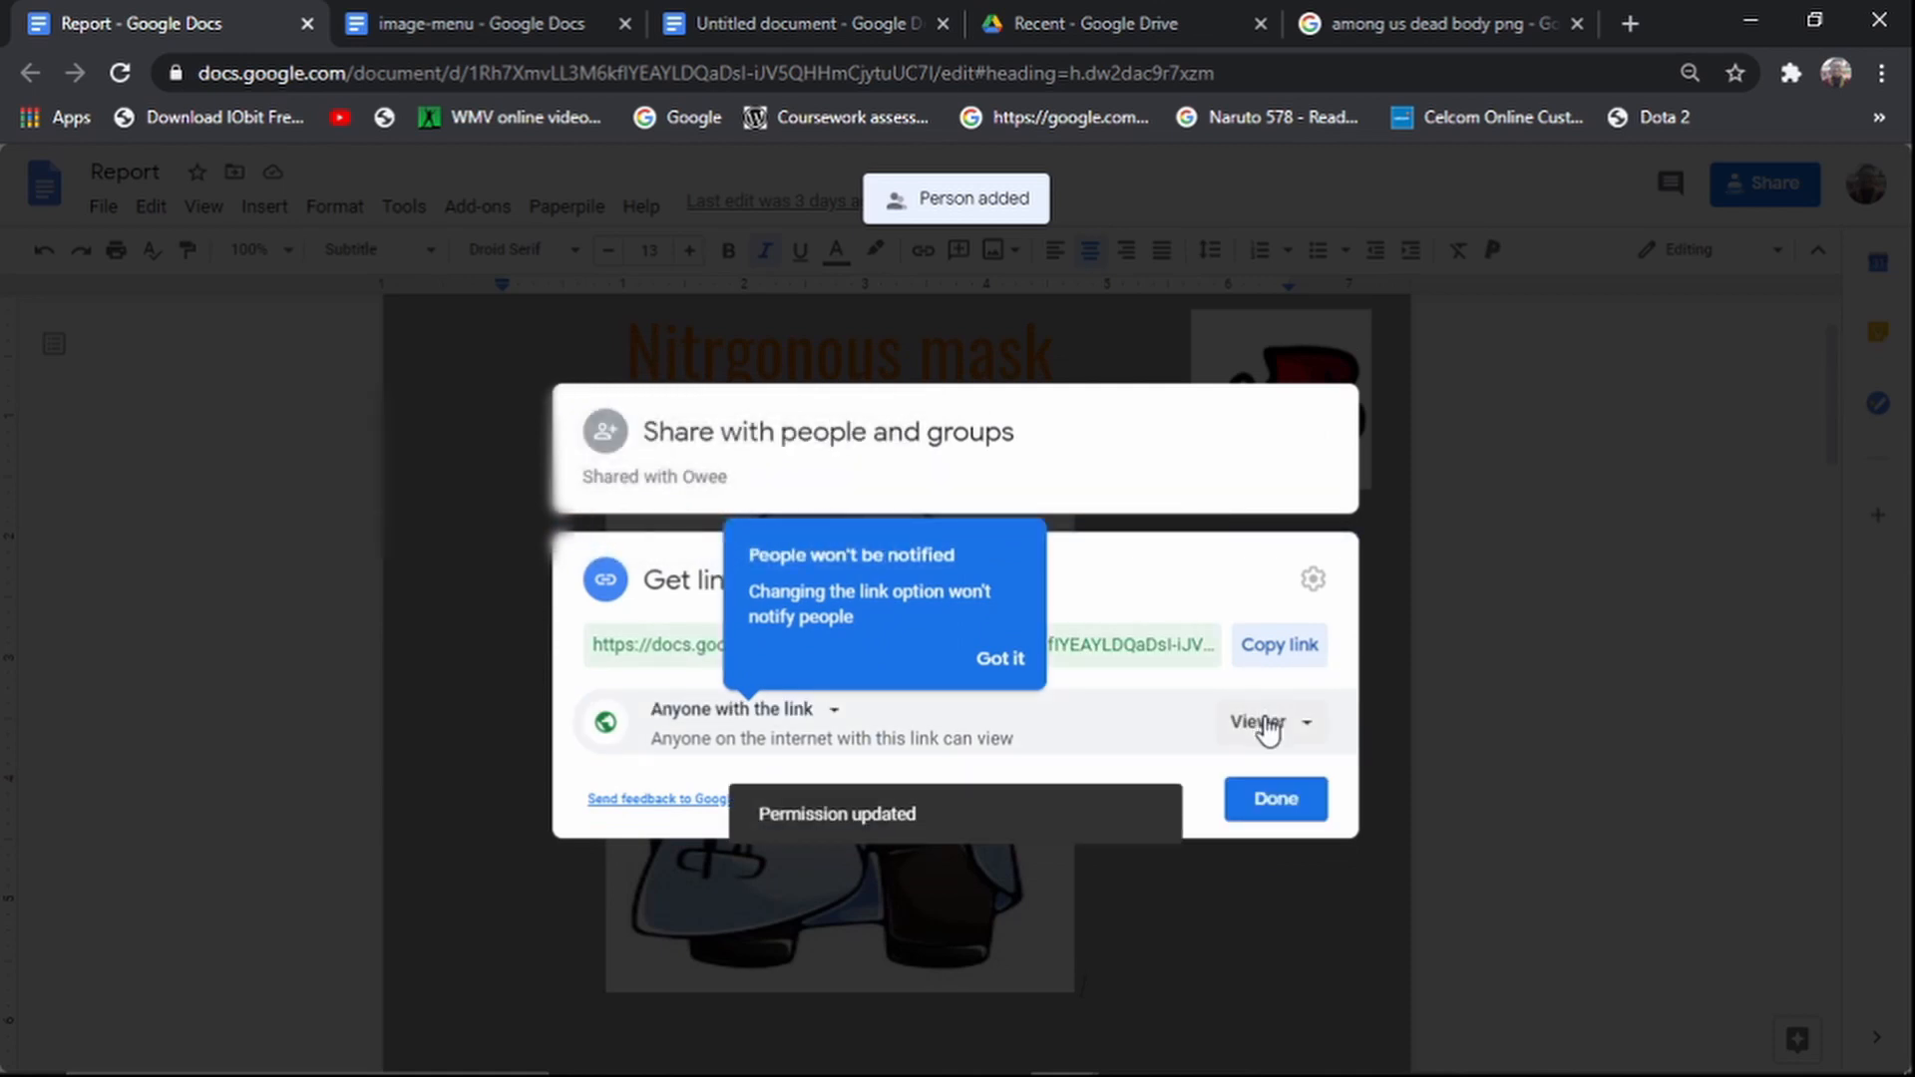
click(1264, 722)
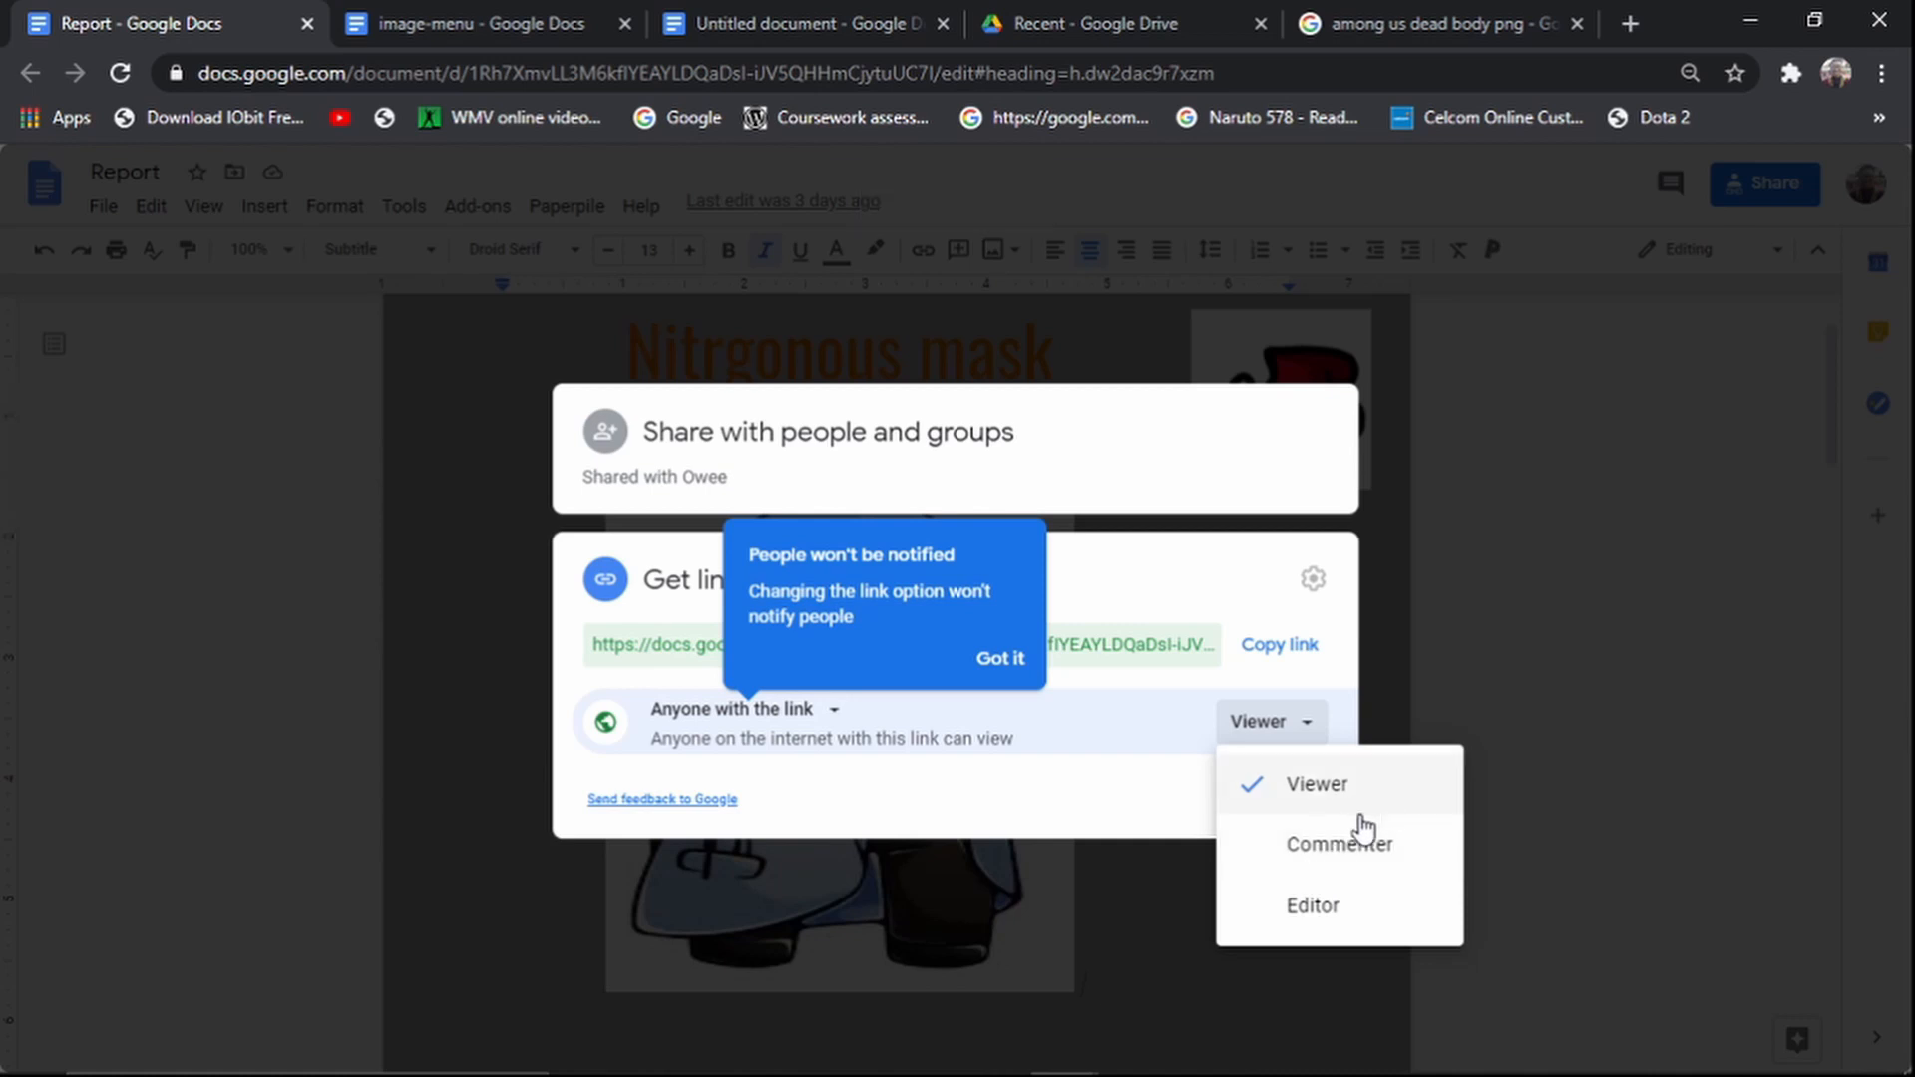
click(1510, 583)
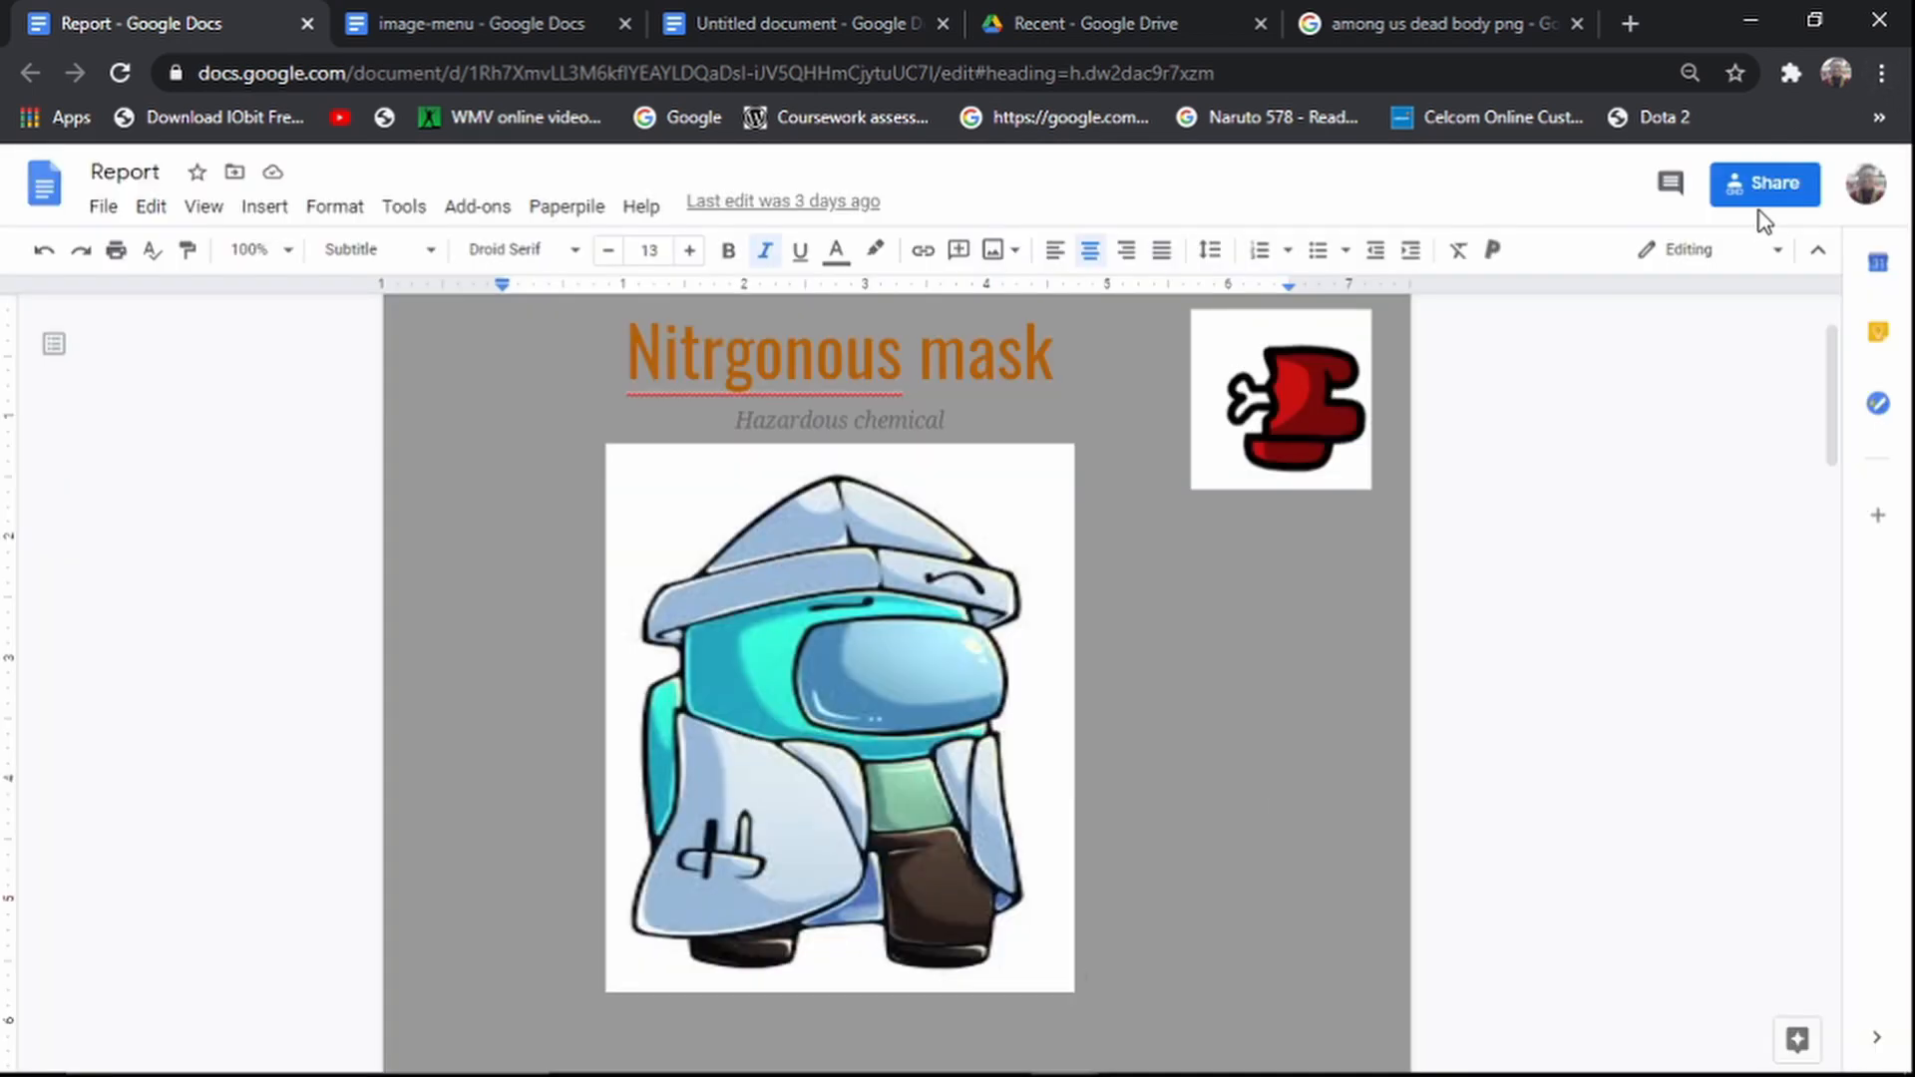
Step: Look through the Report document's cover and introduction pages and check which collaborator is active in it
scroll(1205, 542, down, 8)
scroll(1206, 543, down, 5)
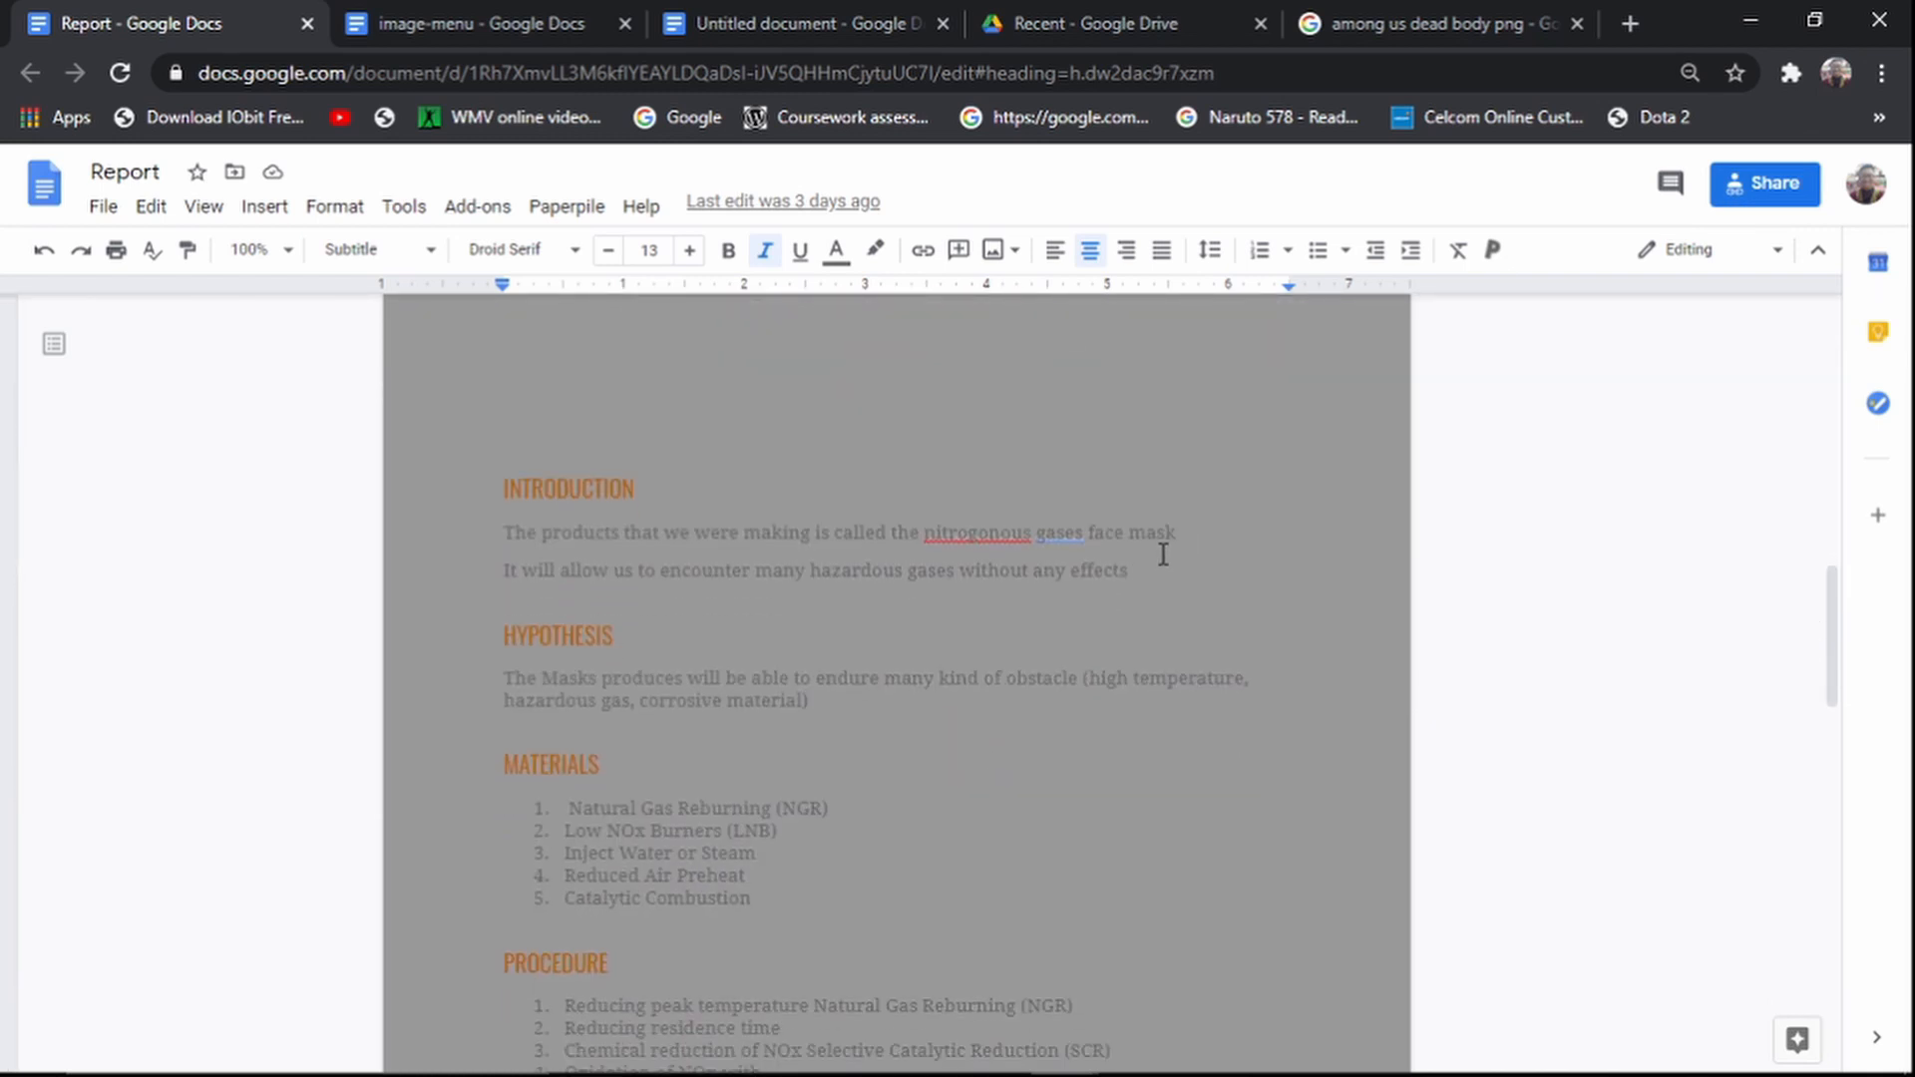
scroll(1330, 725, up, 6)
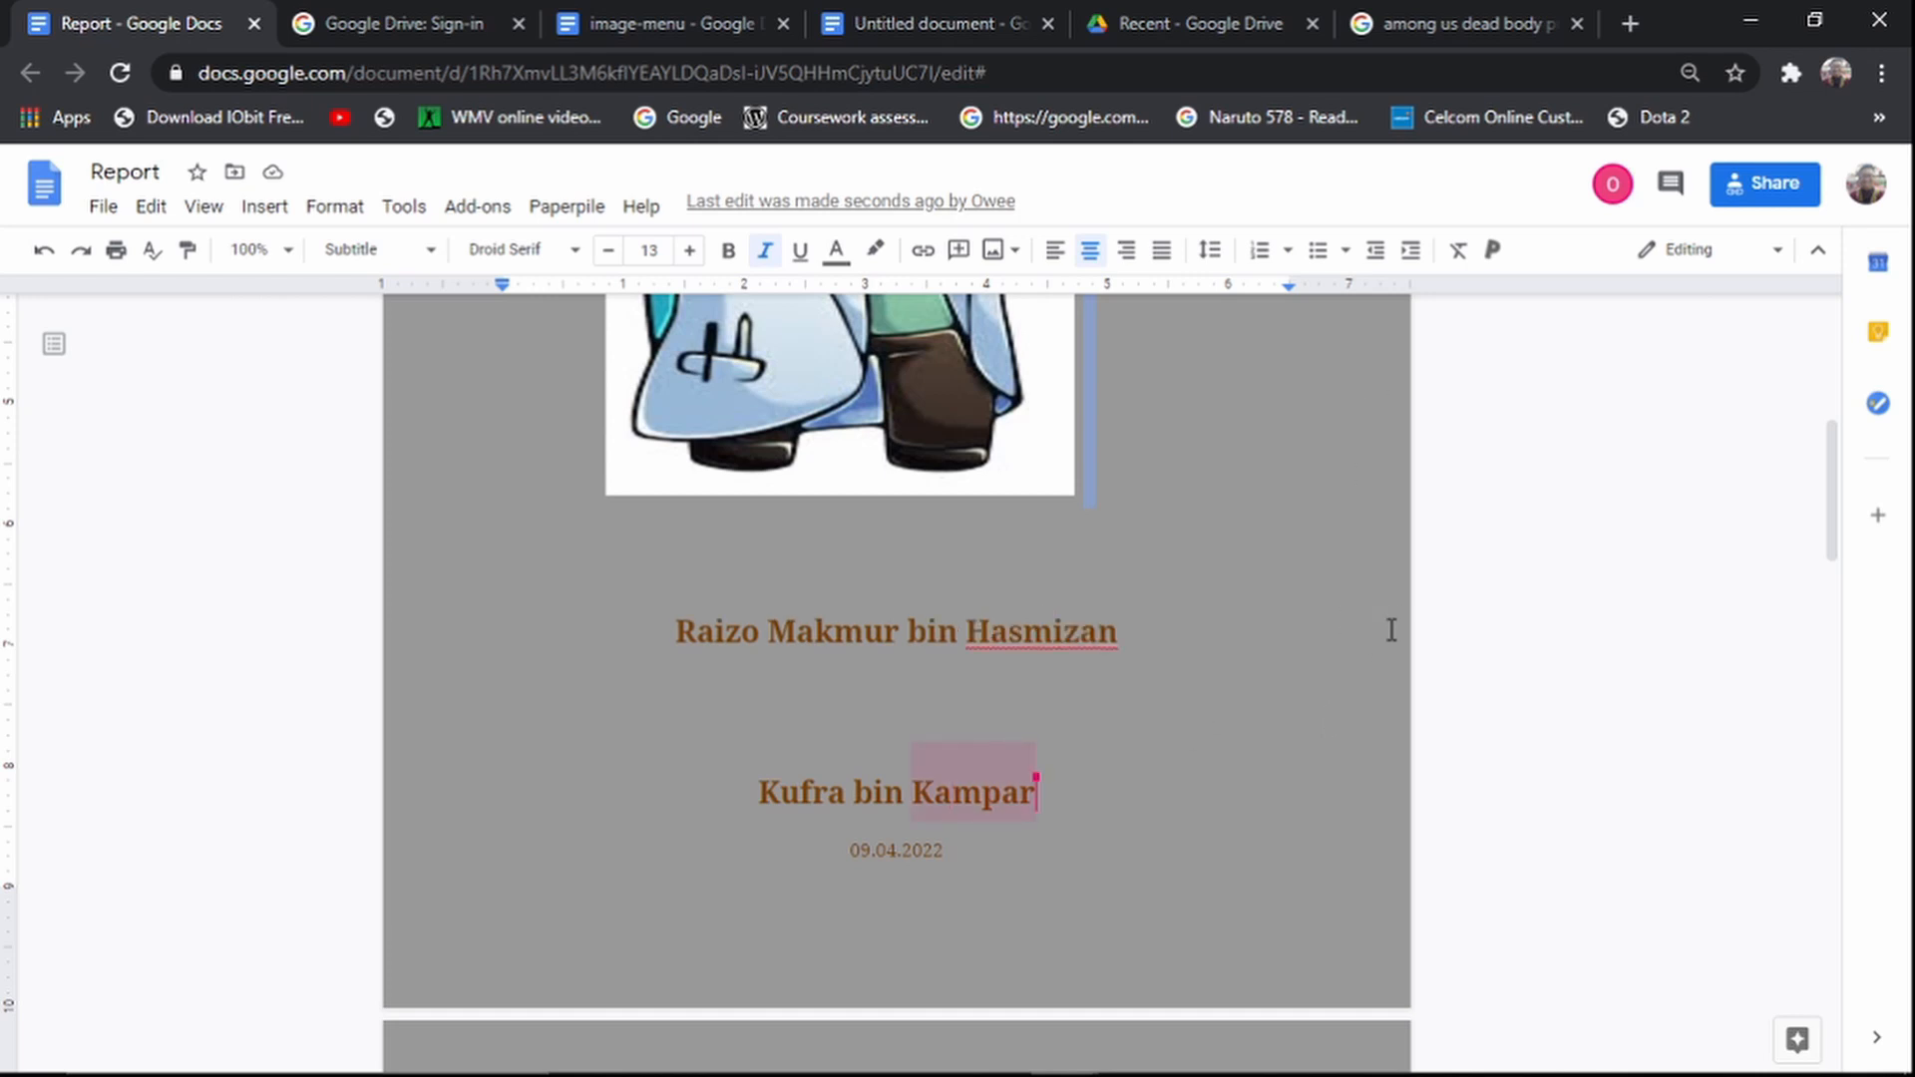
scroll(1386, 613, up, 2)
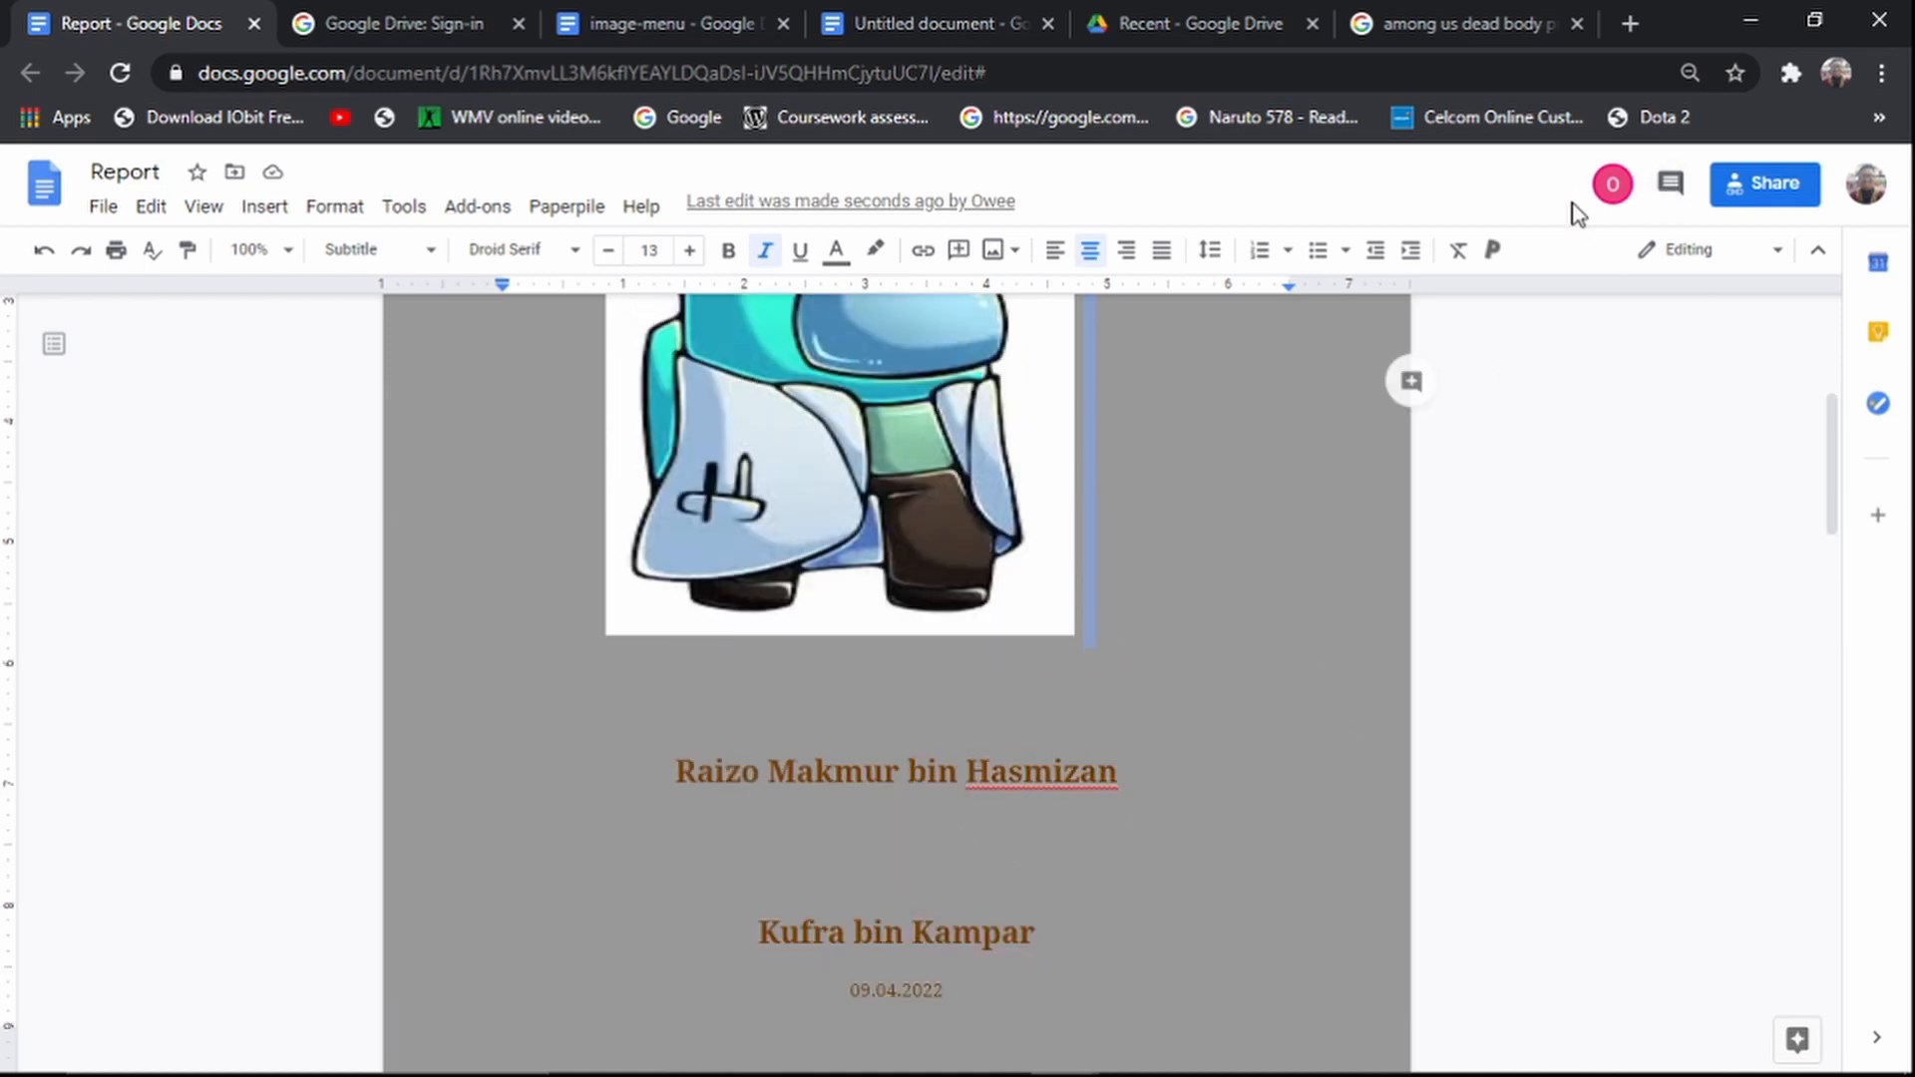
mouse_move(1618, 195)
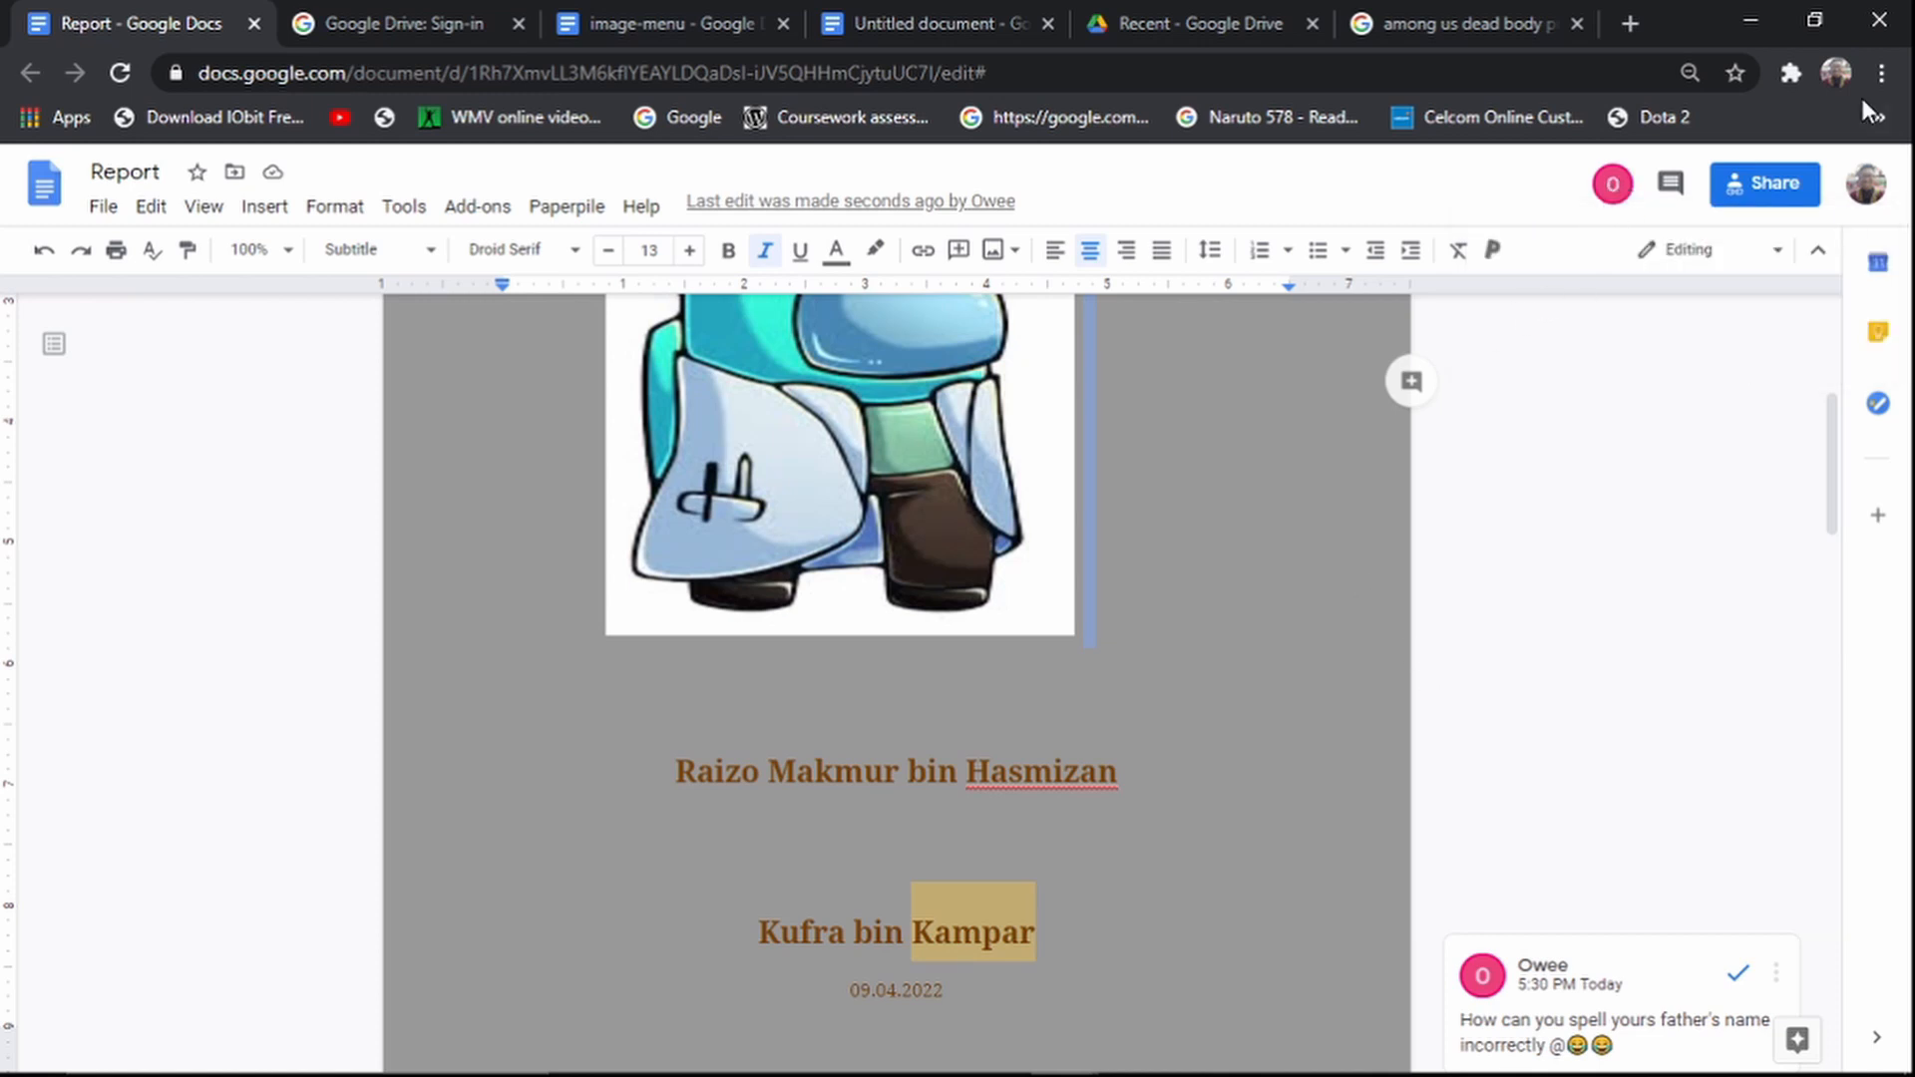
Step: Open and read the collaborator's comment attached to the last word of the second author's name on the cover
scroll(1382, 555, down, 3)
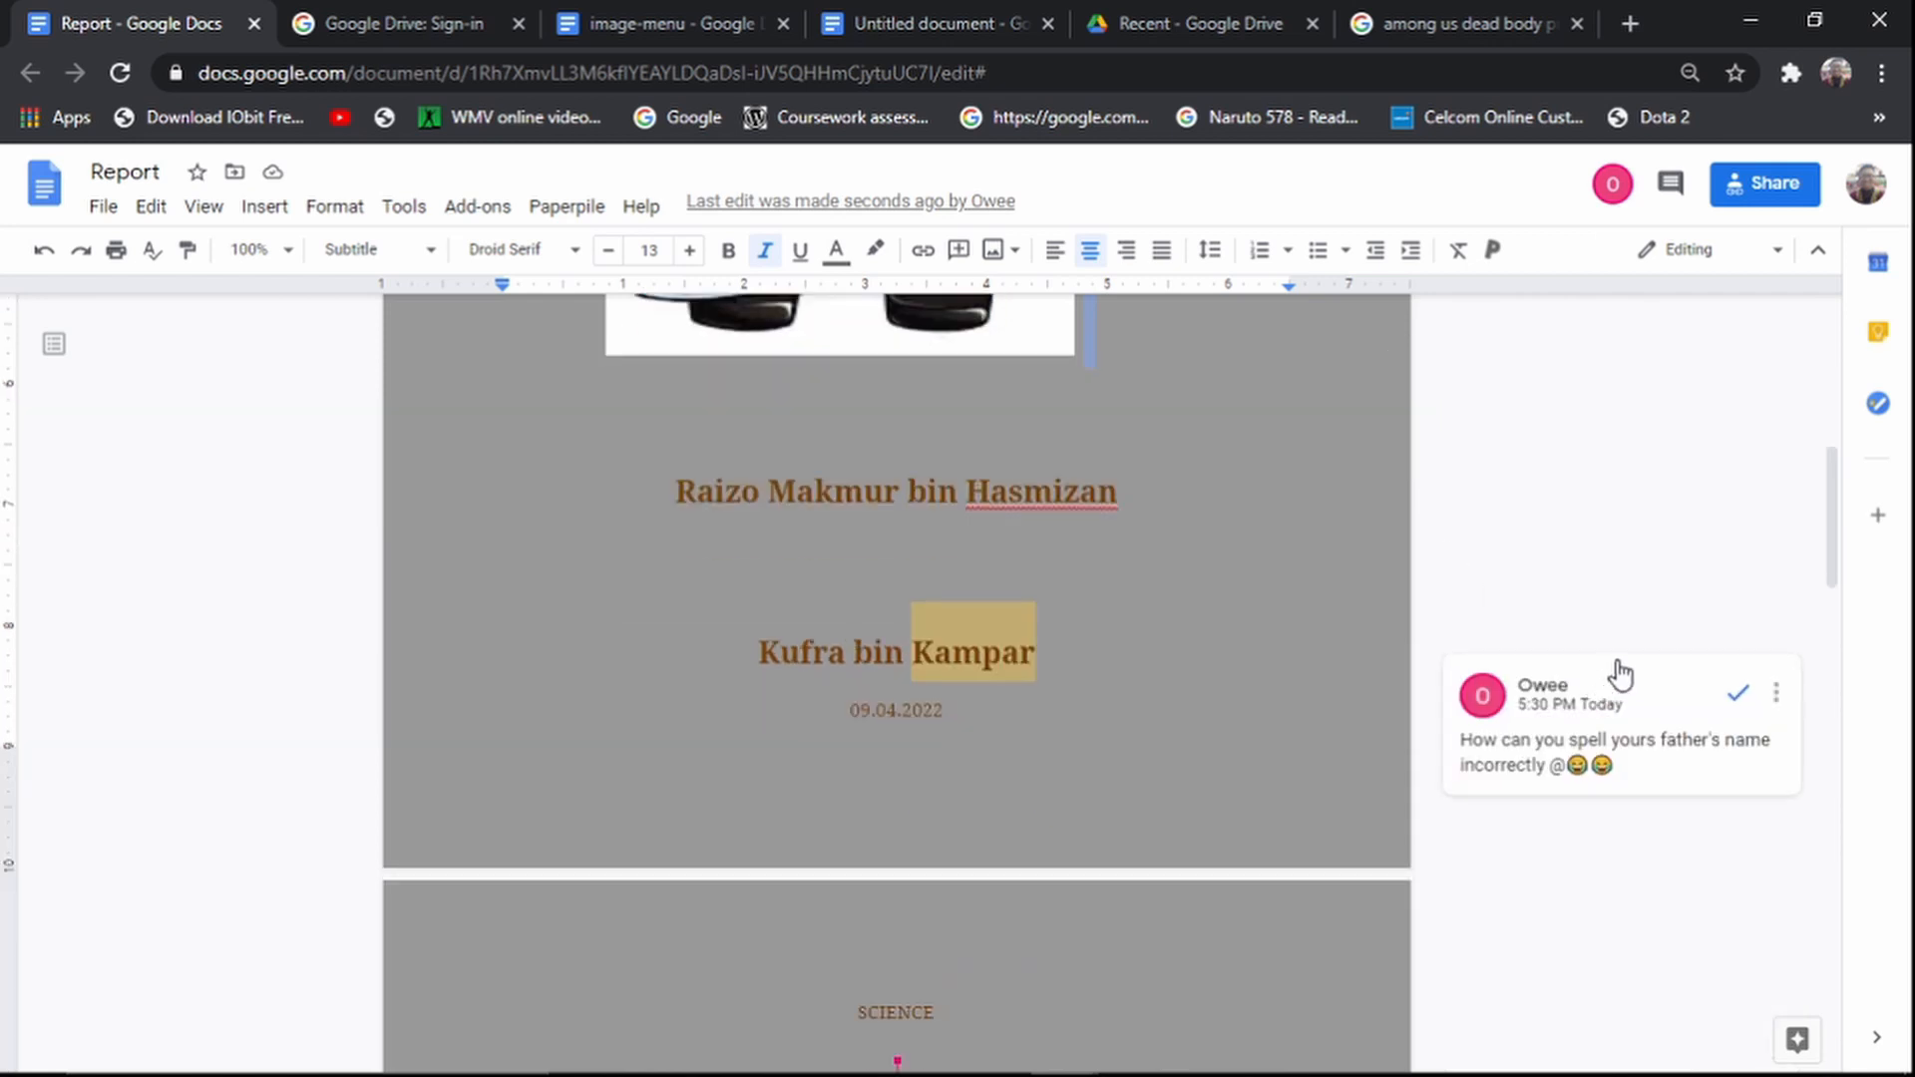
click(1157, 614)
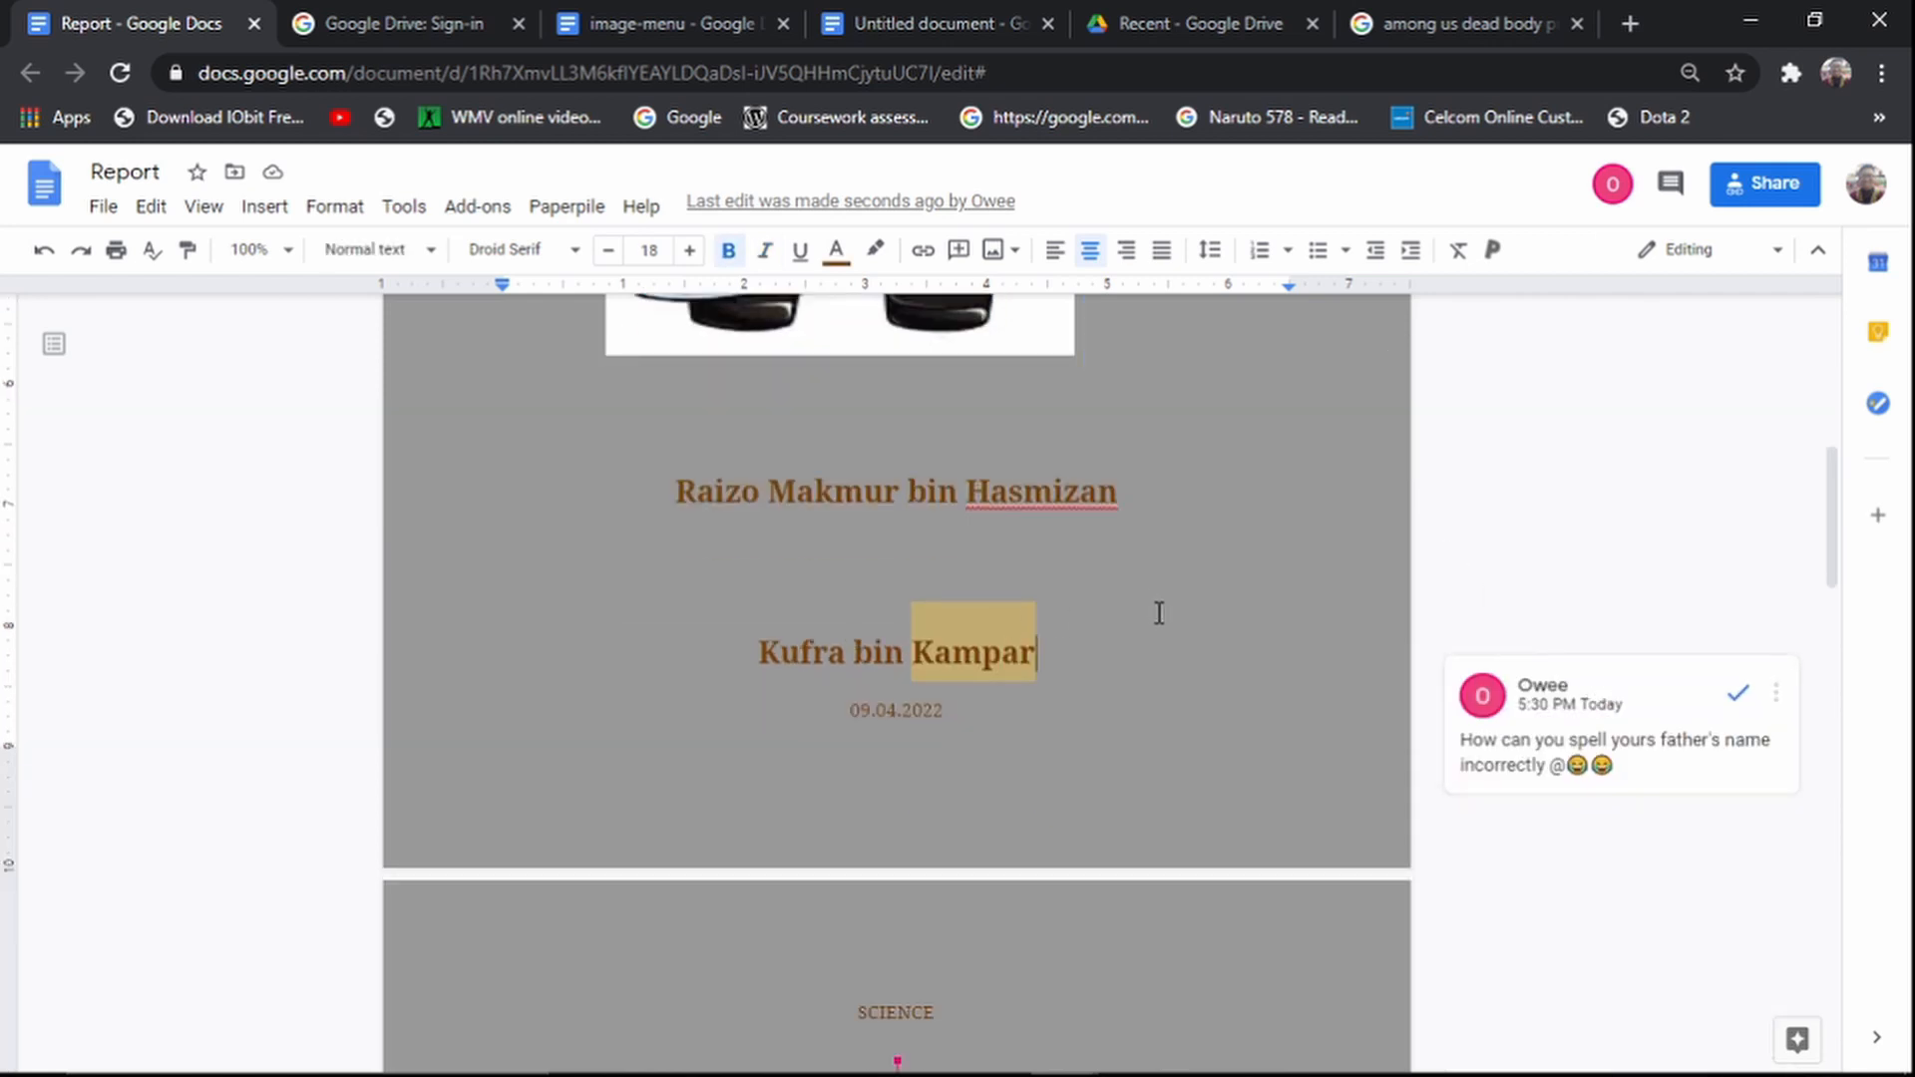
click(977, 656)
click(1120, 651)
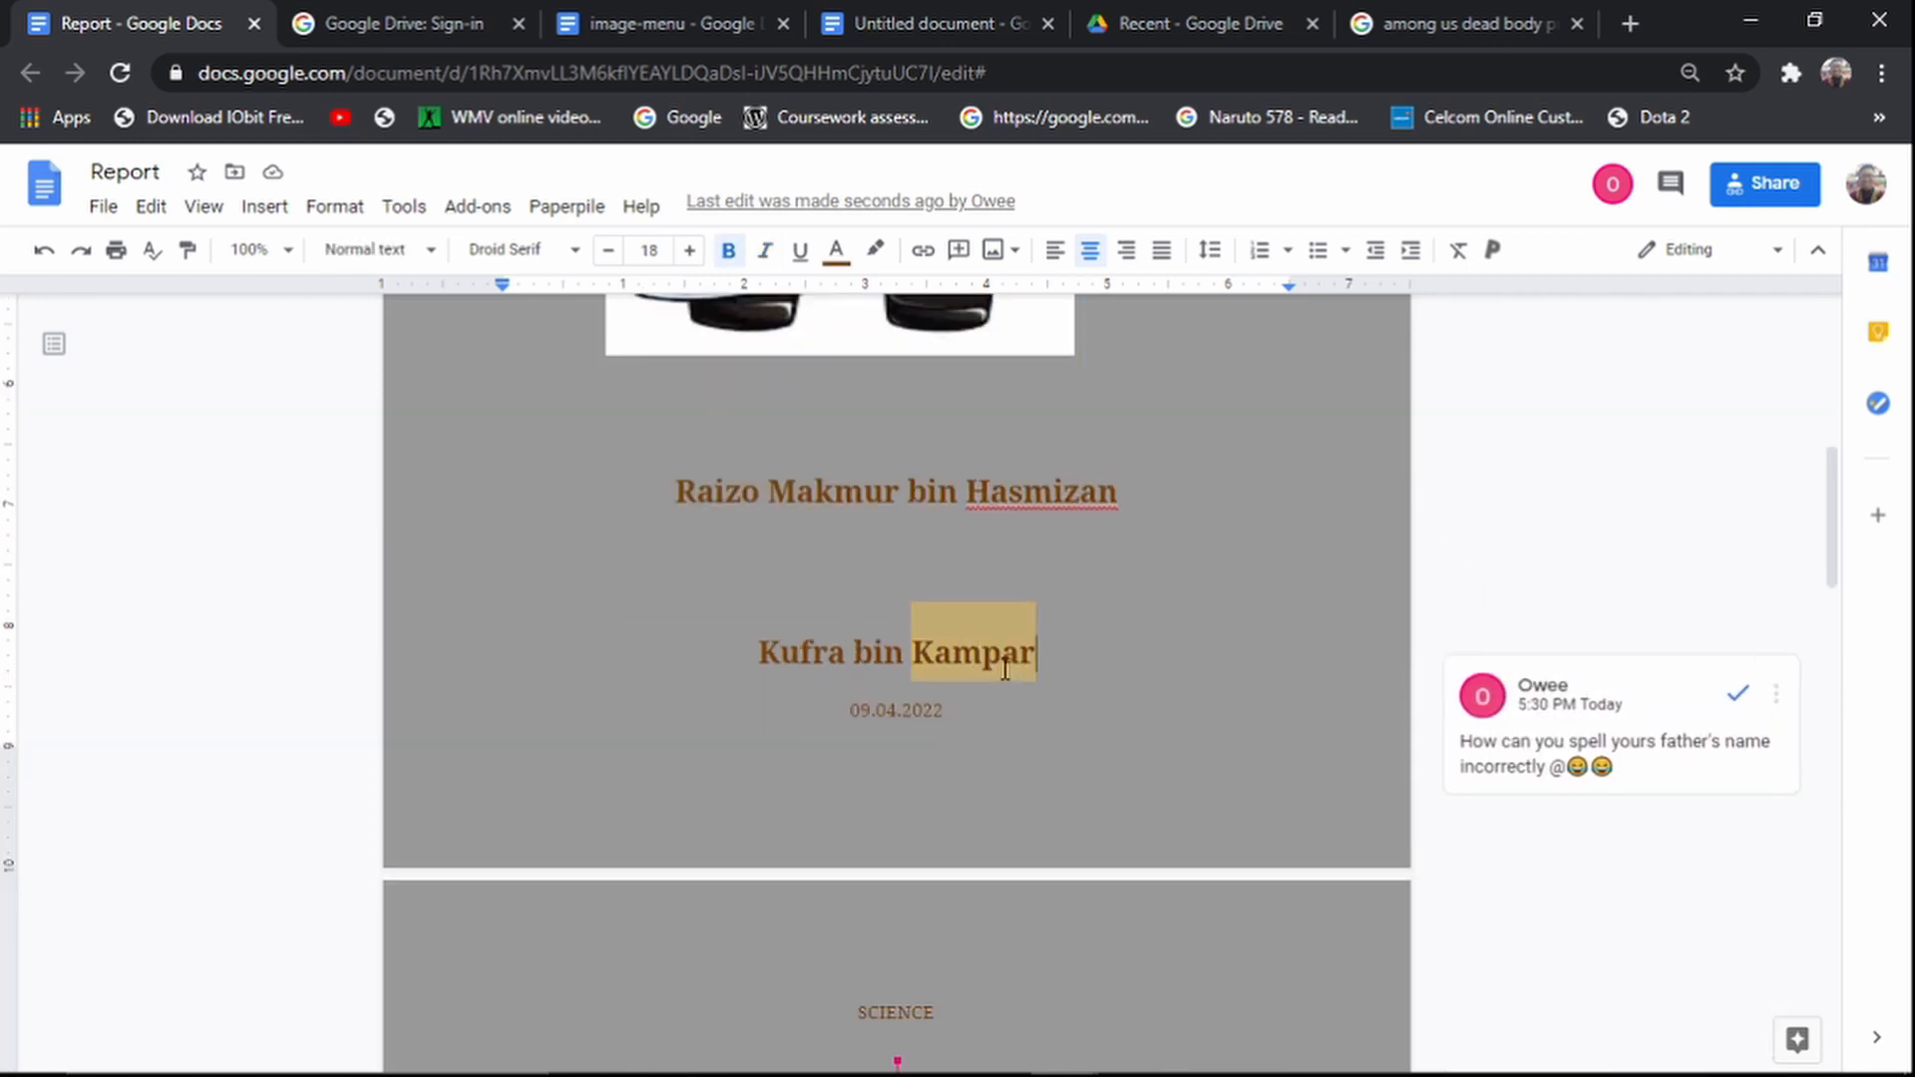
click(959, 646)
drag(816, 690, 948, 674)
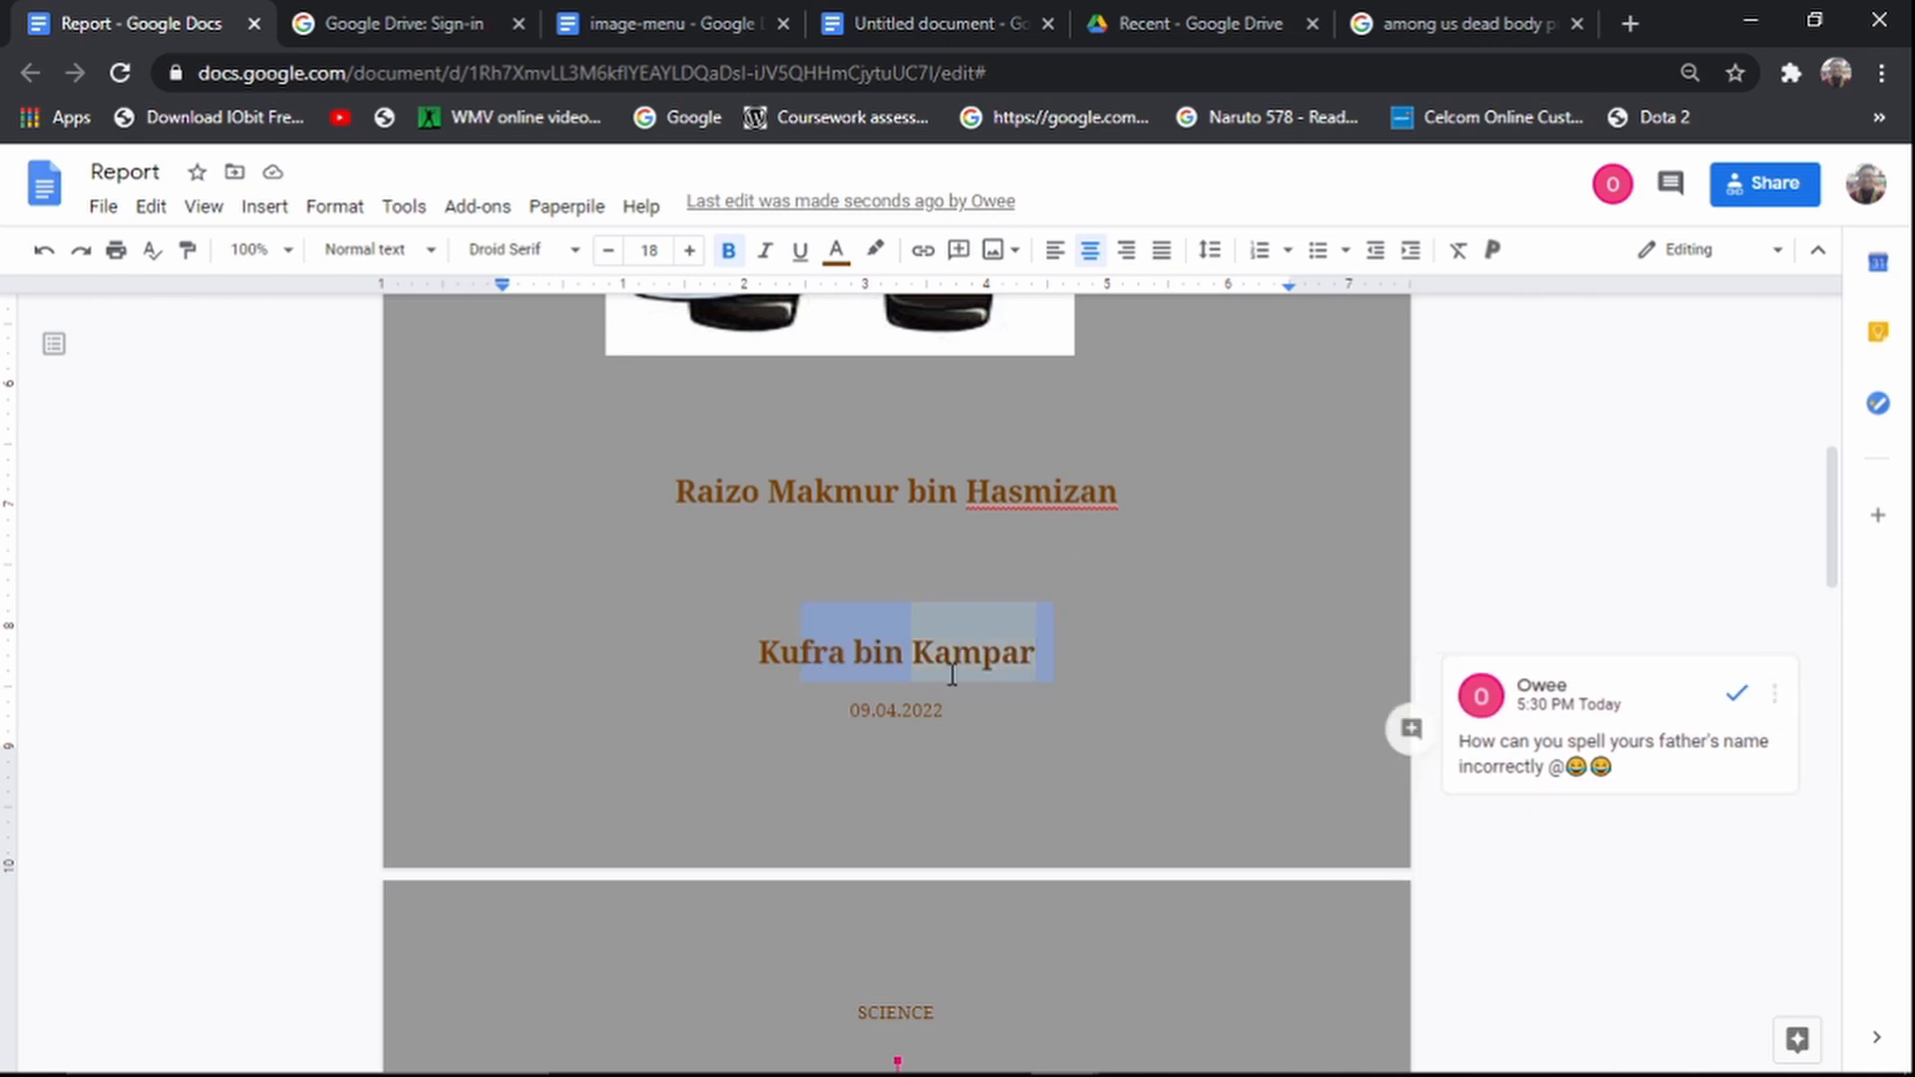
click(1000, 654)
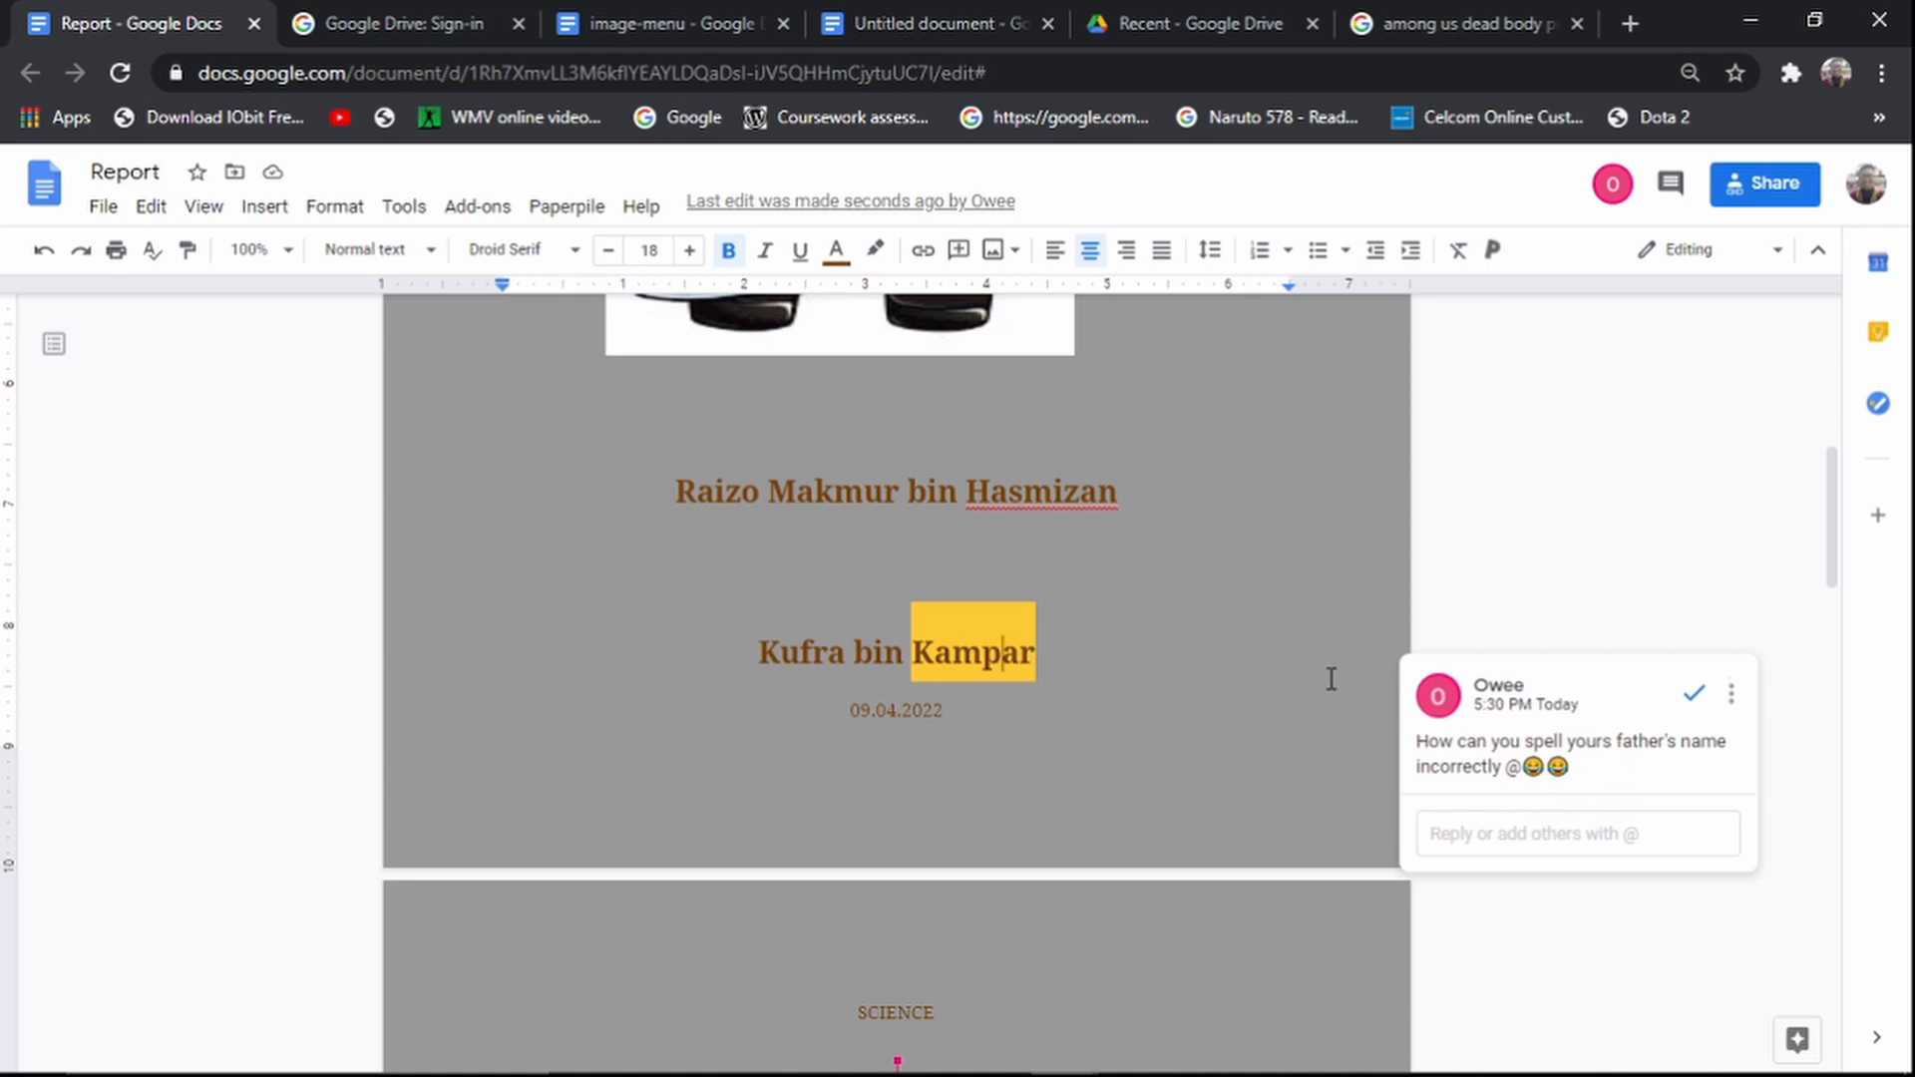
scroll(1329, 679, up, 1)
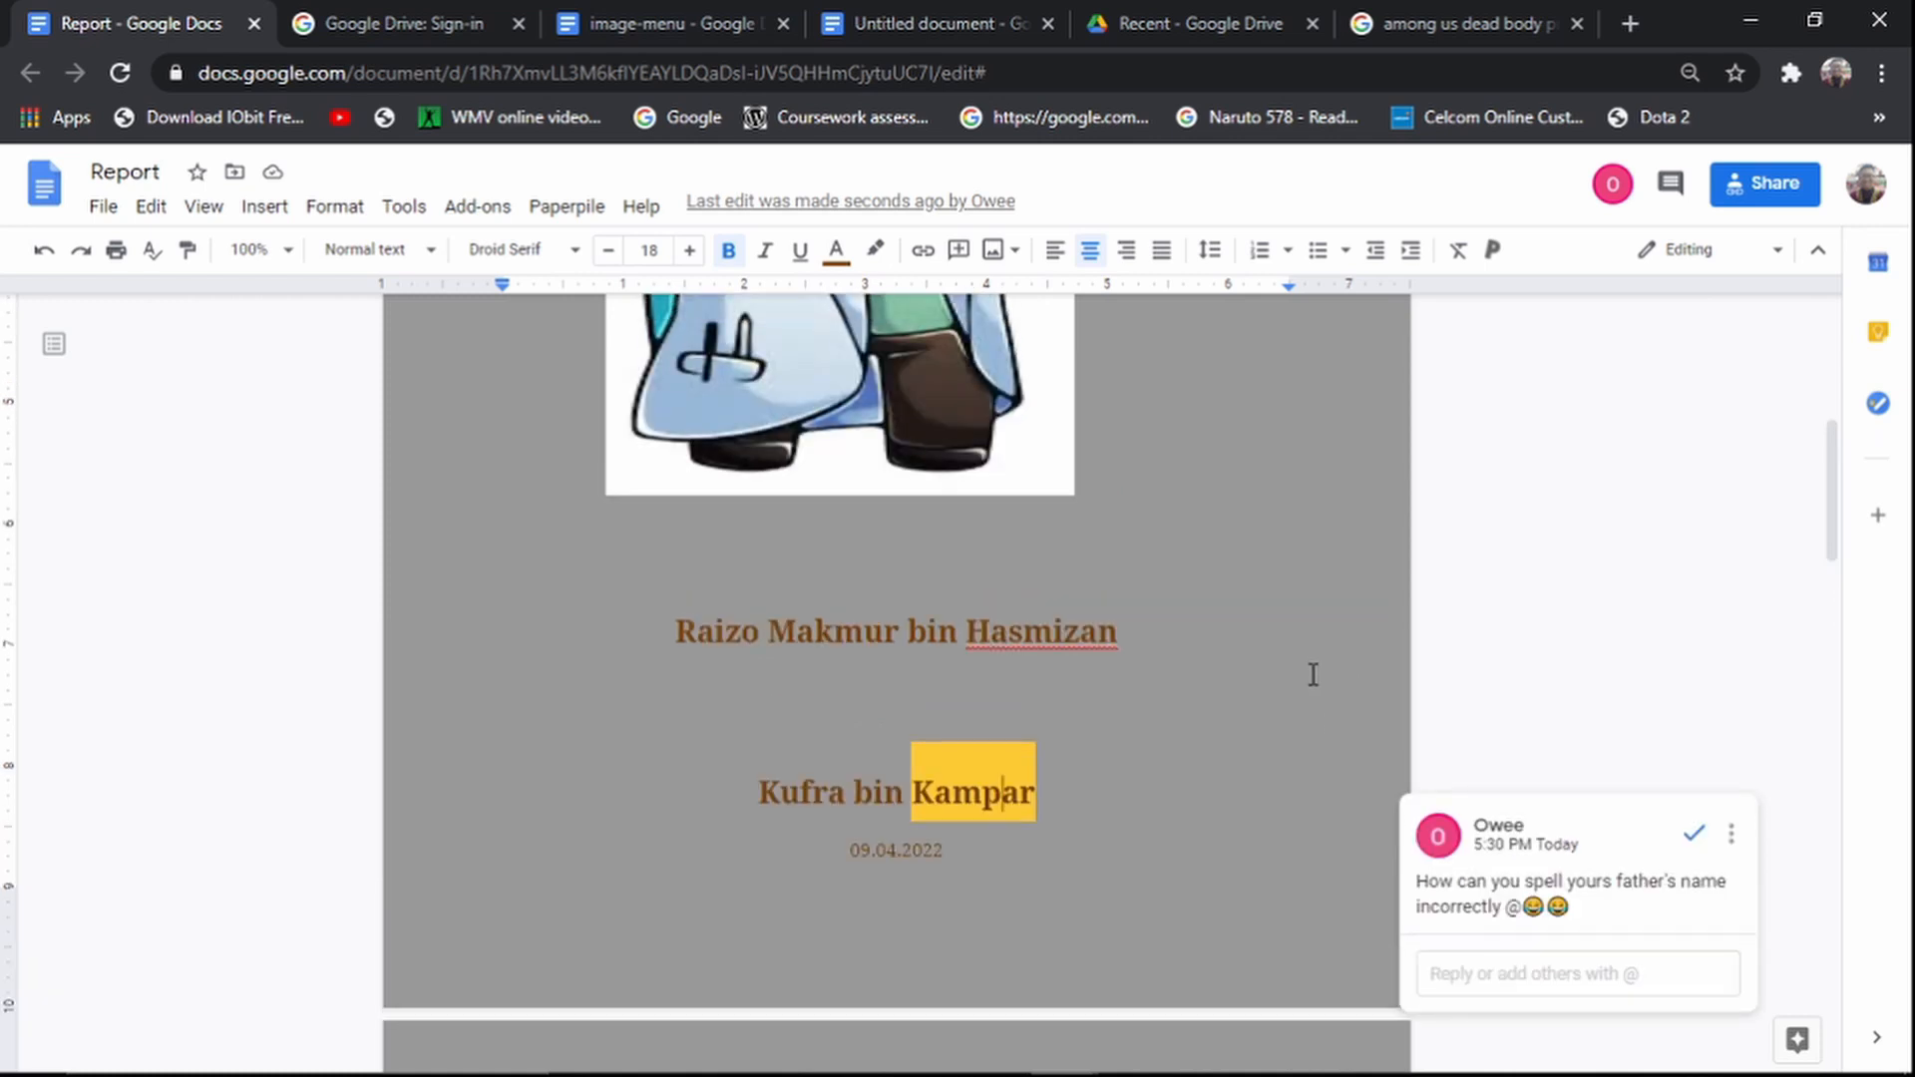
scroll(972, 702, up, 1)
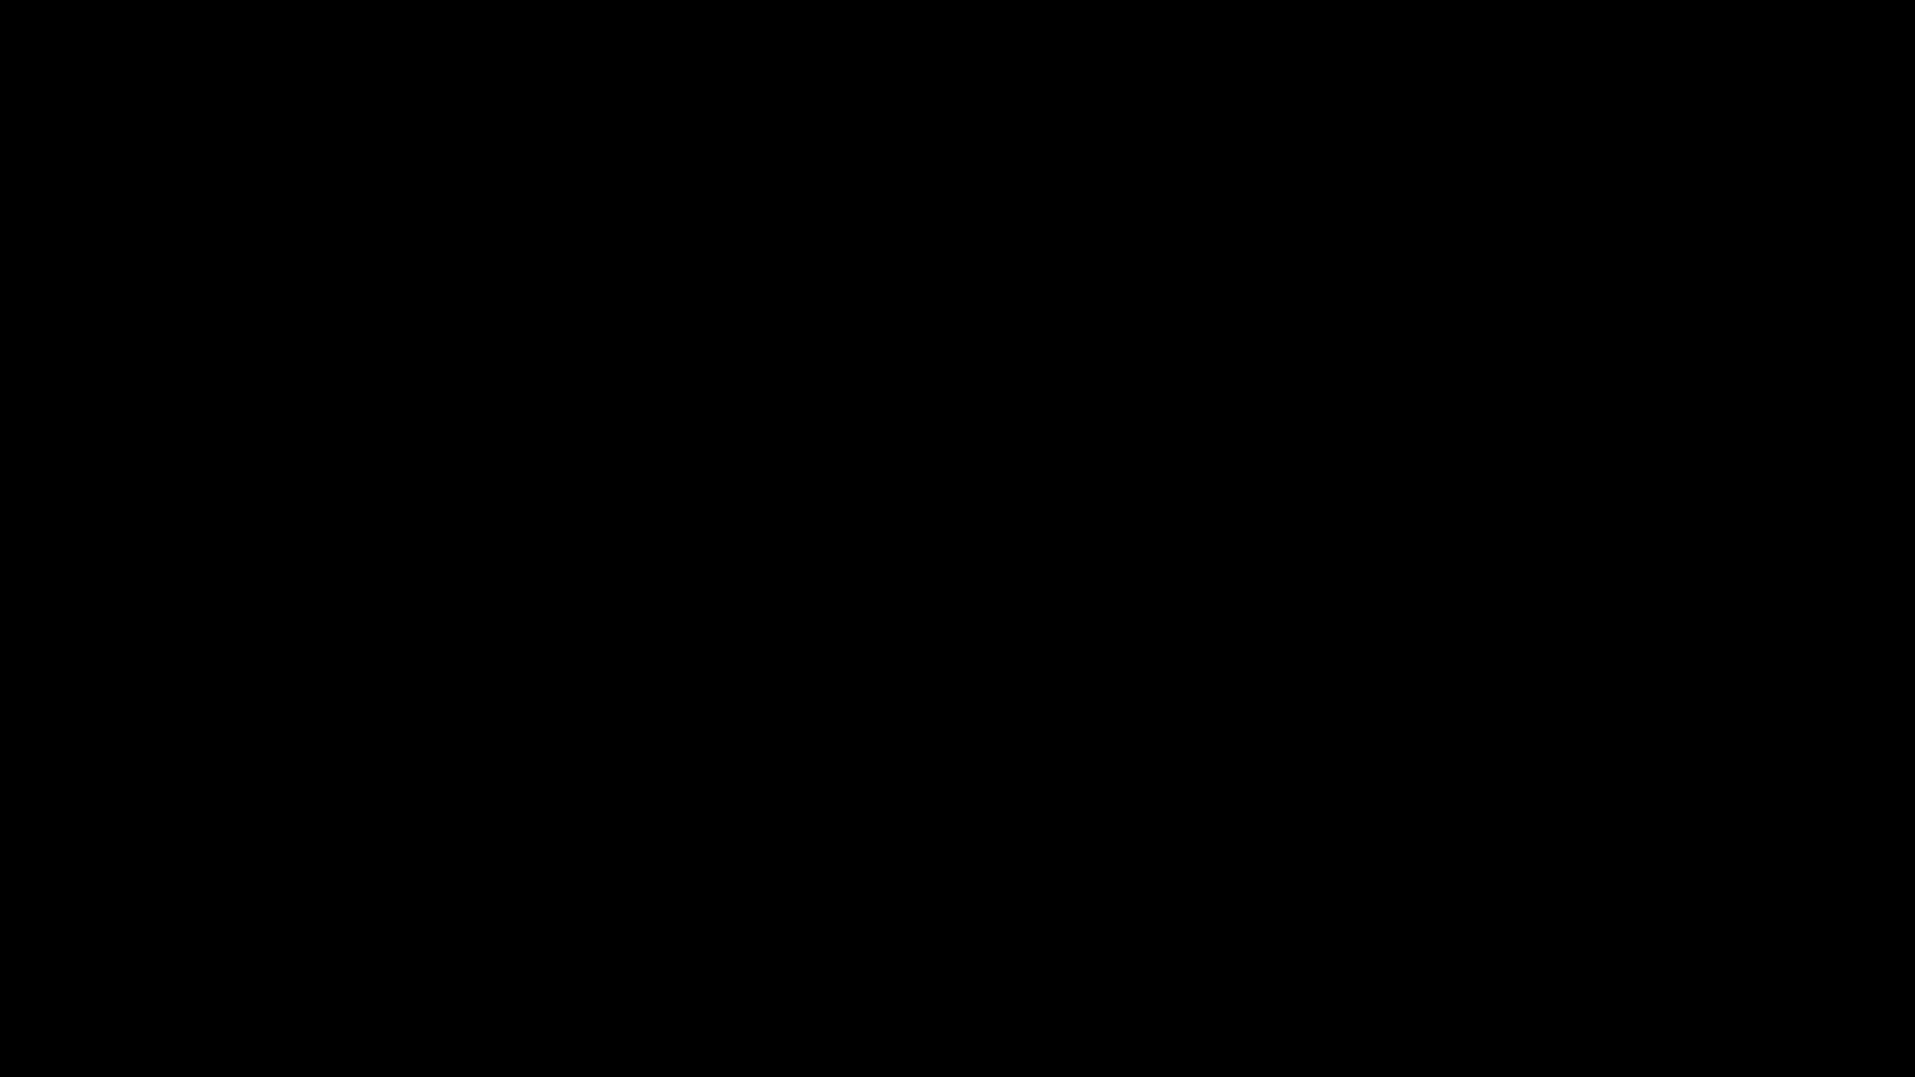